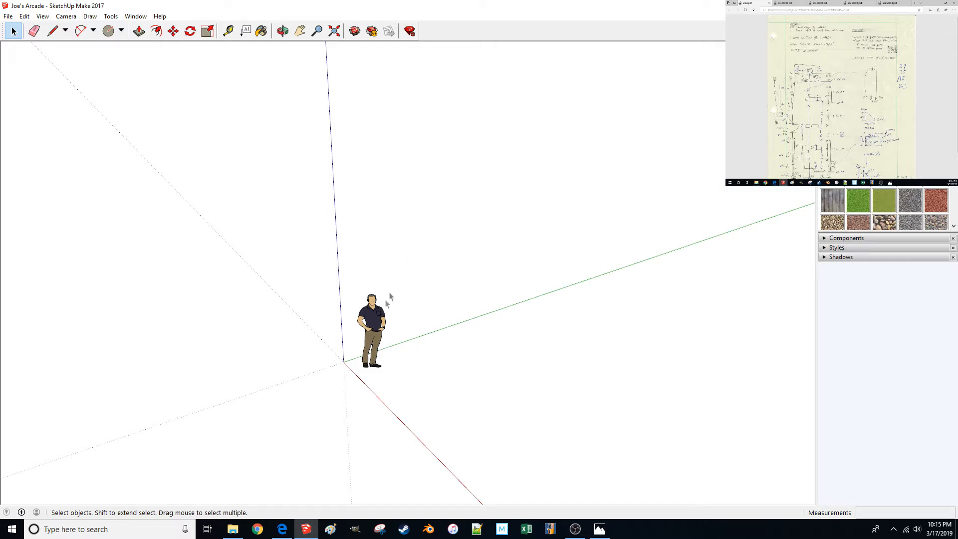
scroll(343, 342, up, 2)
key(l)
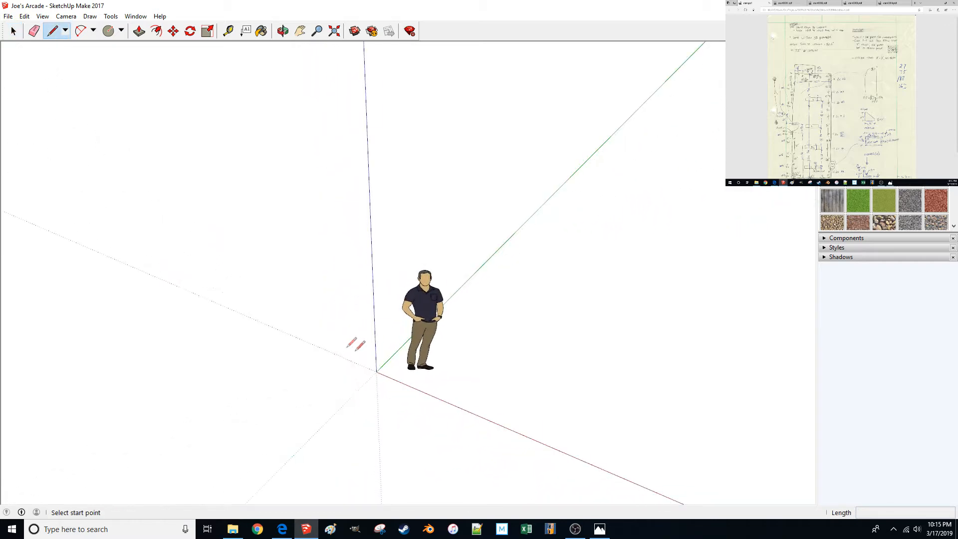
click(378, 370)
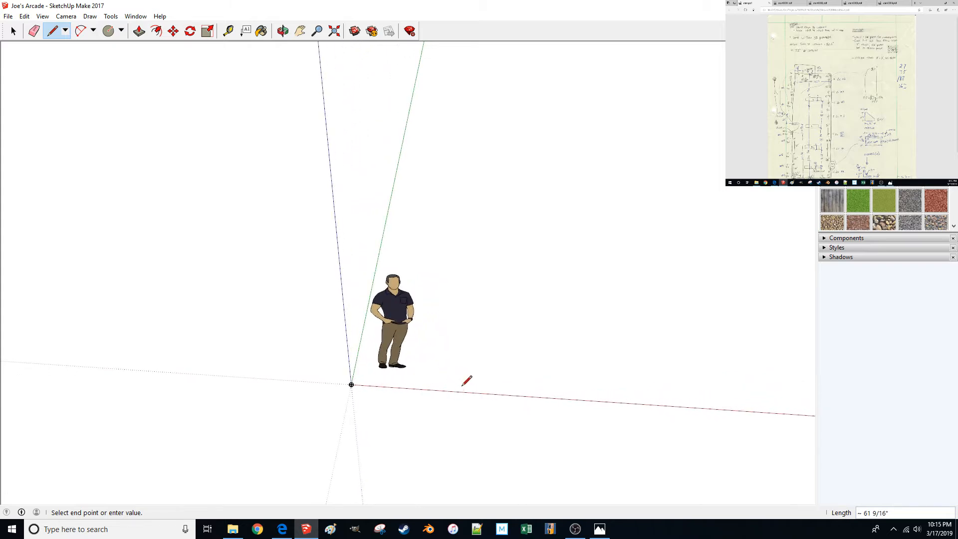
key(shift)
click(488, 318)
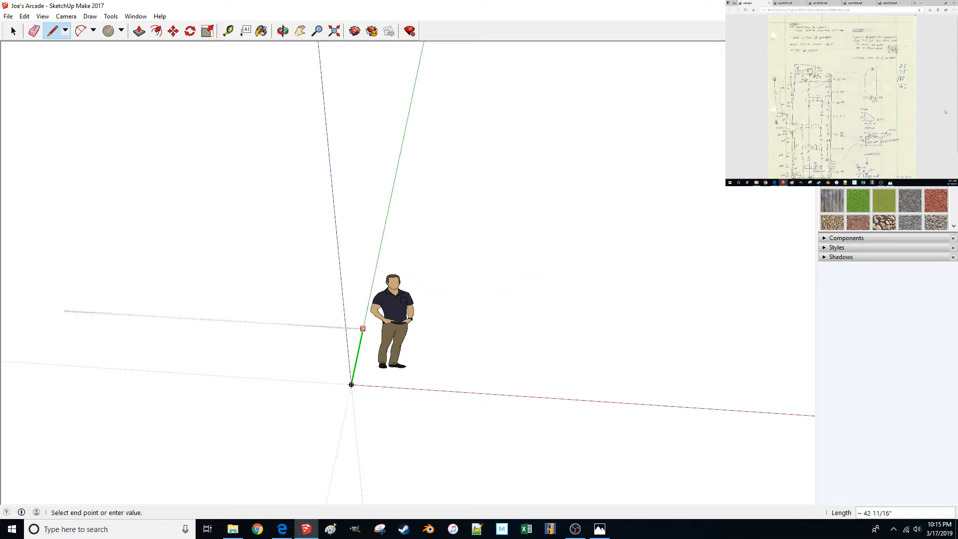
Switch to the scanned PDFs and look through the hand-drawn room plan and measurement sheets, scan.pdf to scan0004.pdf.
key(super+shift+Left)
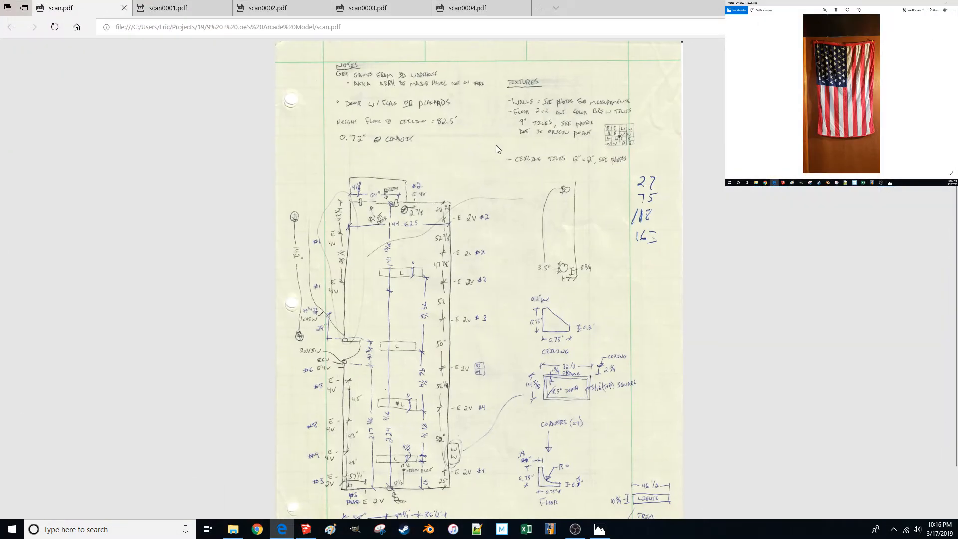
scroll(641, 352, down, 1)
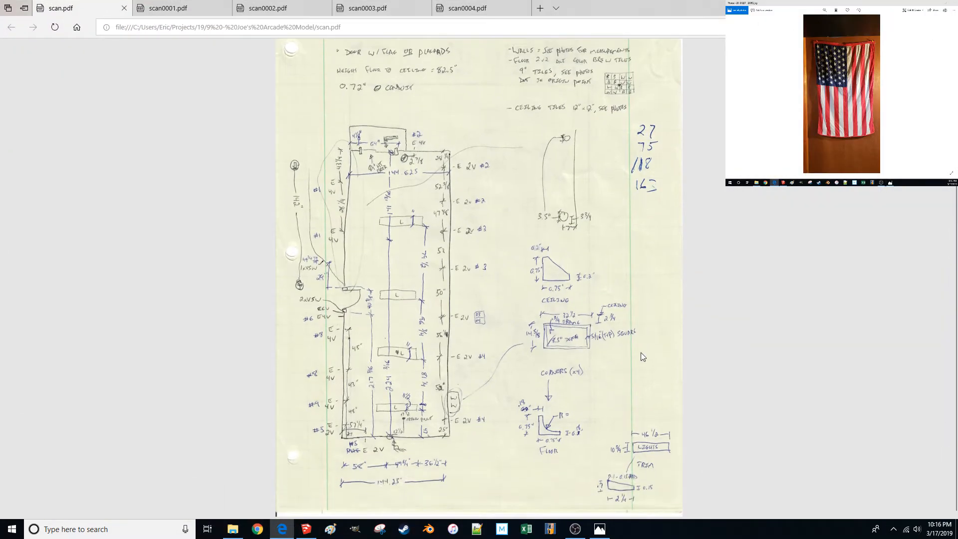
click(181, 7)
click(292, 8)
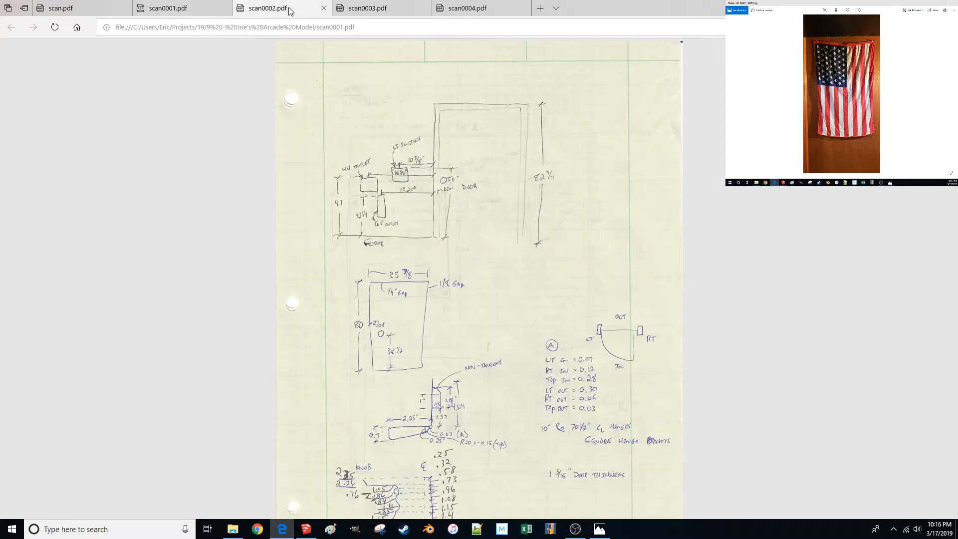
click(352, 6)
click(468, 7)
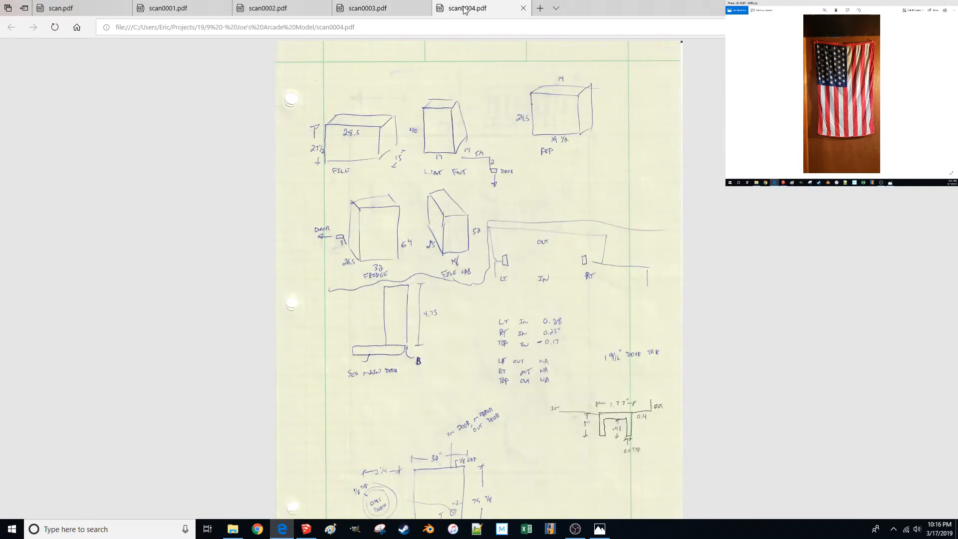
click(87, 6)
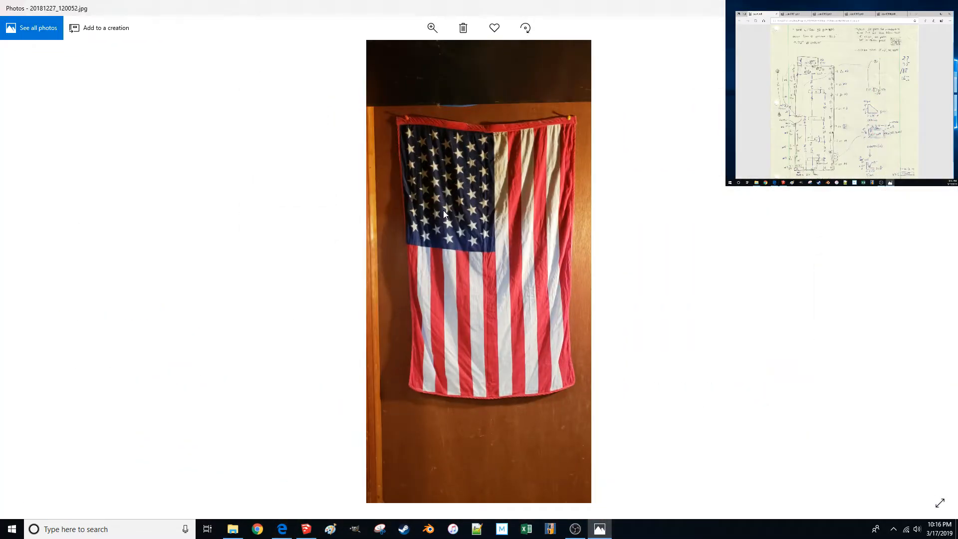
Switch to the Photos app and browse the reference pictures of the room's door, placards and electrical fixtures.
key(Right)
key(Right)
key(Right)
key(Right)
key(Right)
key(Right)
key(Right)
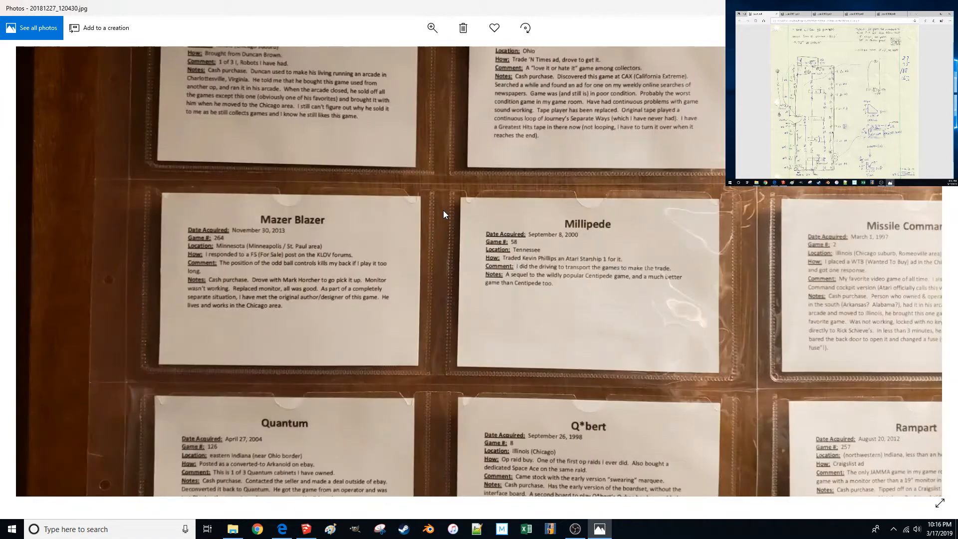
key(Right)
key(Right)
key(Right)
key(Right)
key(Right)
key(Right)
key(Right)
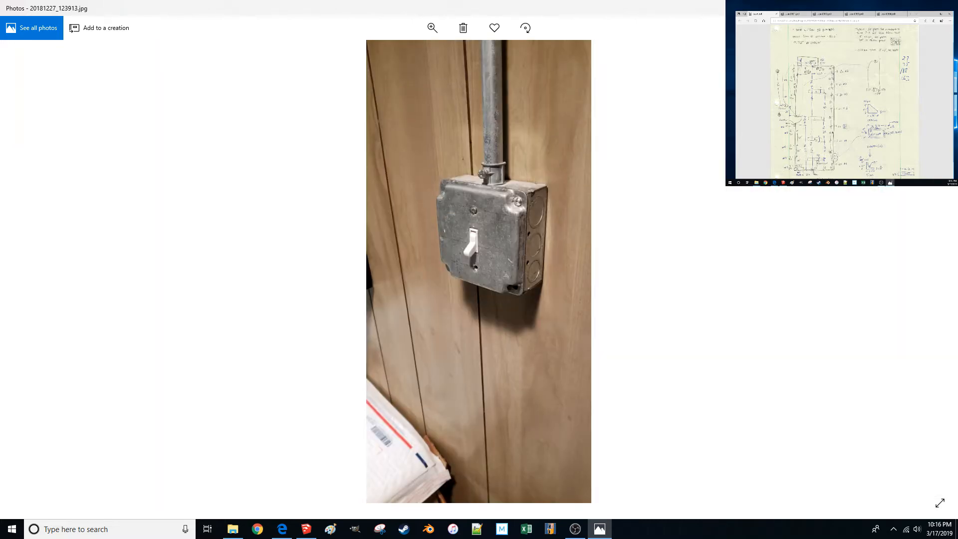
Return to SketchUp and draw a 144.25-inch line from the origin along the red axis.
key(alt+Tab)
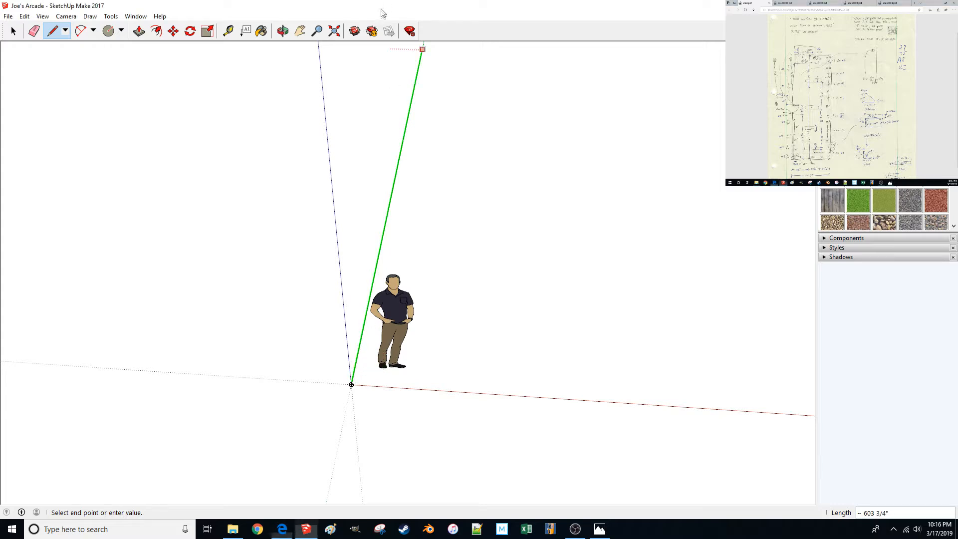
key(space)
key(l)
middle_drag(360, 374, 419, 377)
click(372, 397)
middle_drag(373, 397, 417, 366)
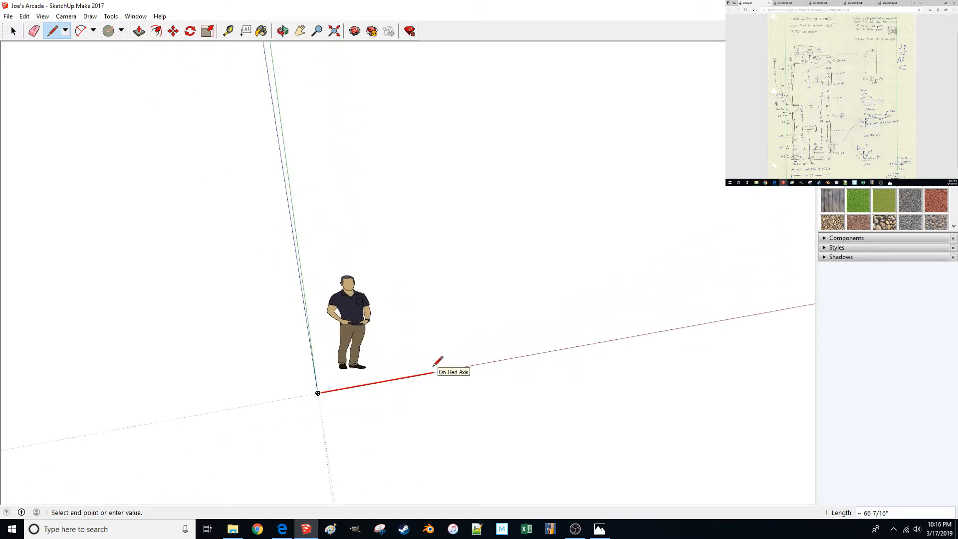
text(144.25)
key(Return)
middle_drag(436, 361, 490, 336)
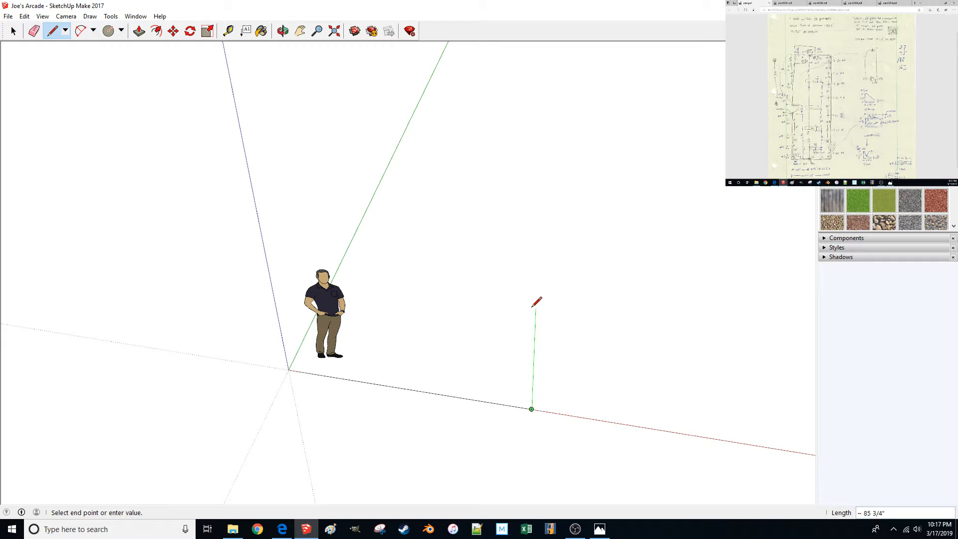
Cancel the continuing line segment and delete the line on the red axis.
key(Escape)
key(space)
drag(498, 369, 468, 426)
key(Delete)
Check the room's width dimensions on the scanned floor plan in scan.pdf.
click(885, 116)
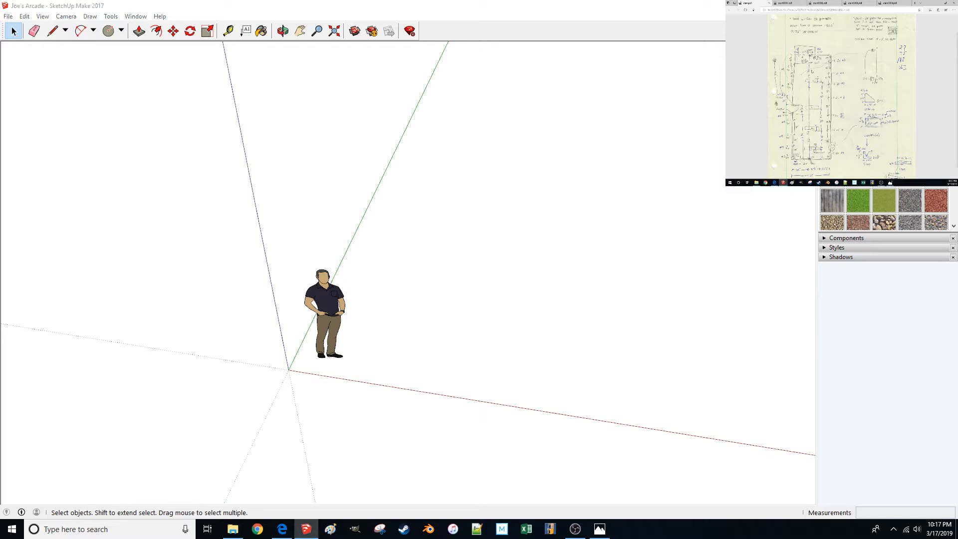
scroll(884, 116, down, 1)
scroll(884, 116, up, 2)
scroll(884, 117, down, 2)
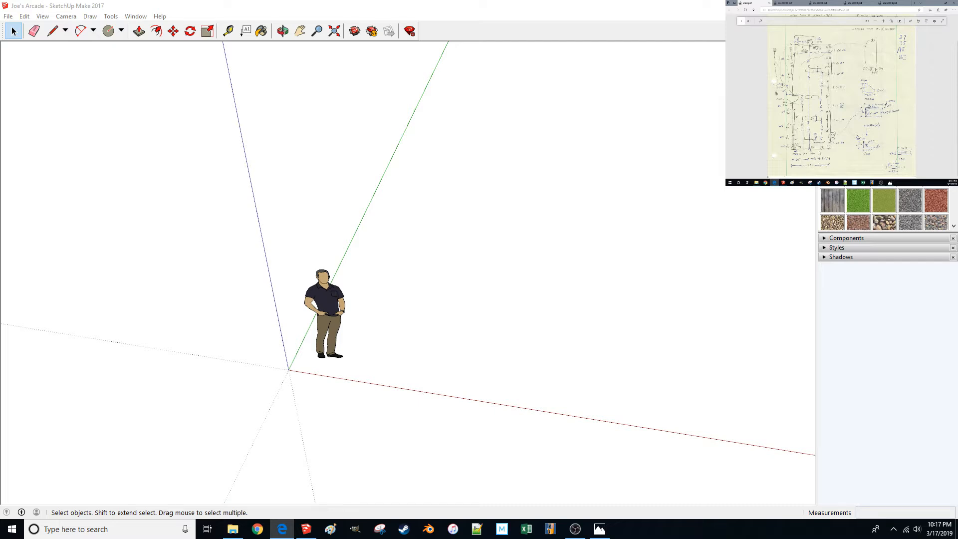
key(super+shift+Left)
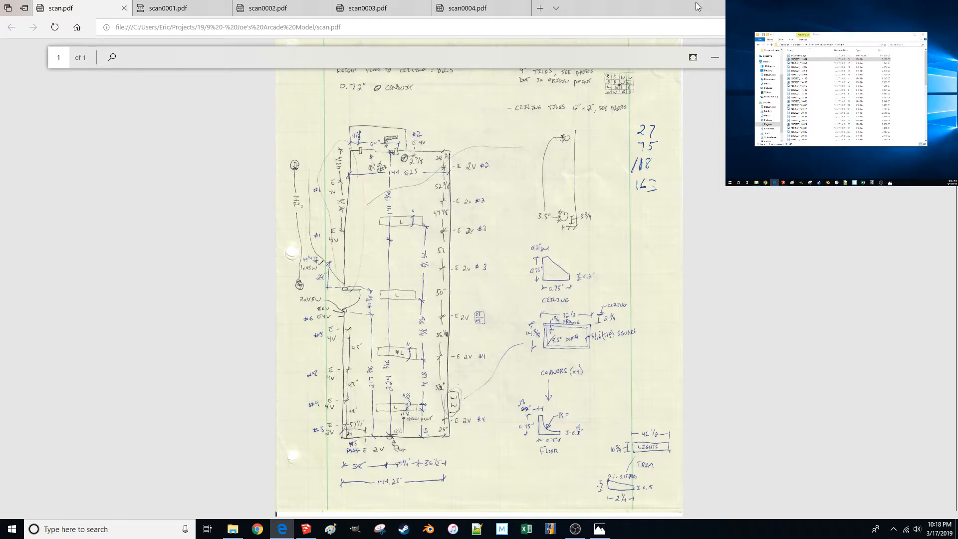
key(super+shift+Right)
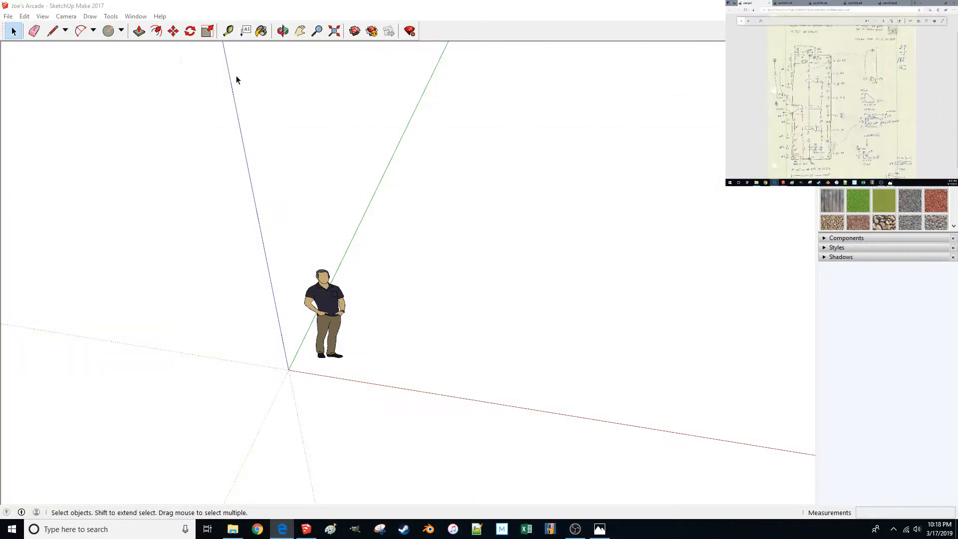
Draw a 144.5-inch line from the origin along the red axis as the floor's front edge.
click(293, 5)
key(l)
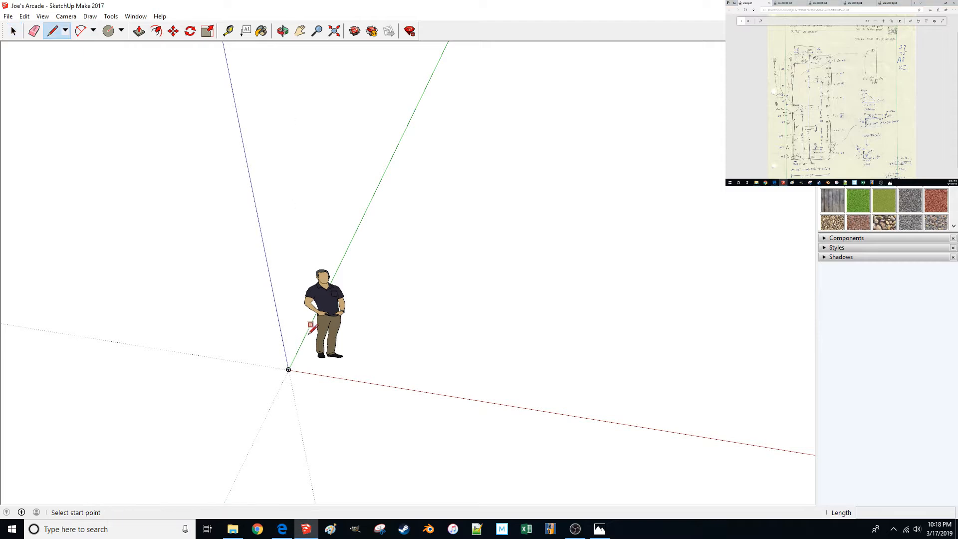
click(288, 369)
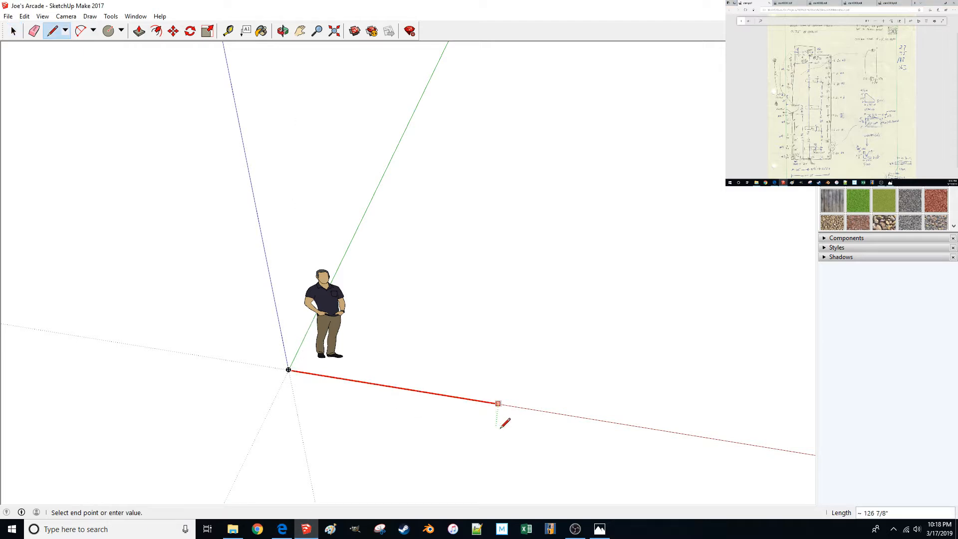
text(144.)
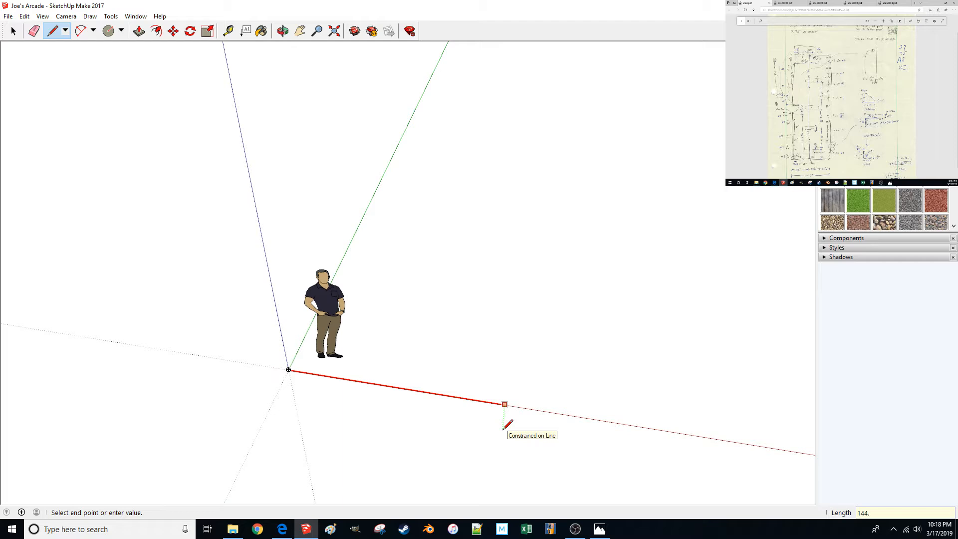
text(5)
key(Return)
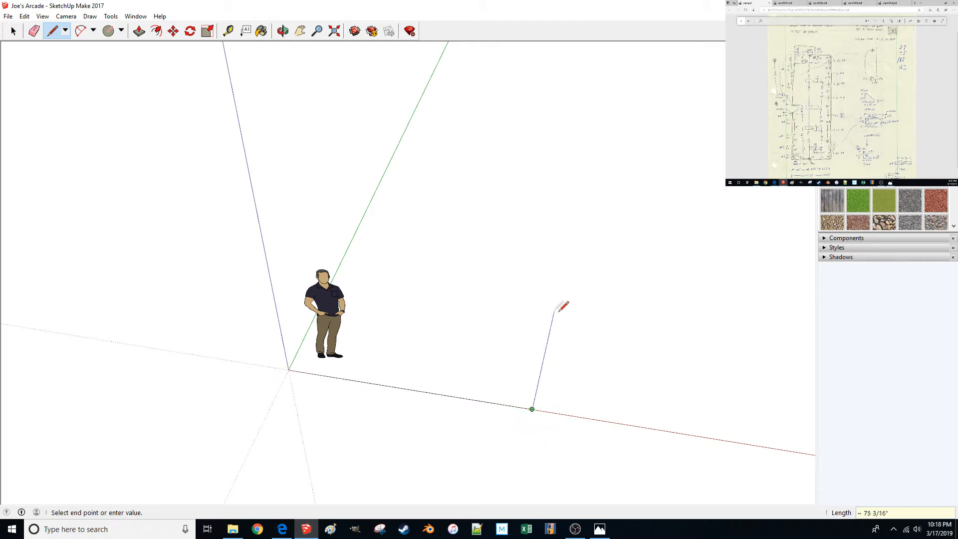
key(Escape)
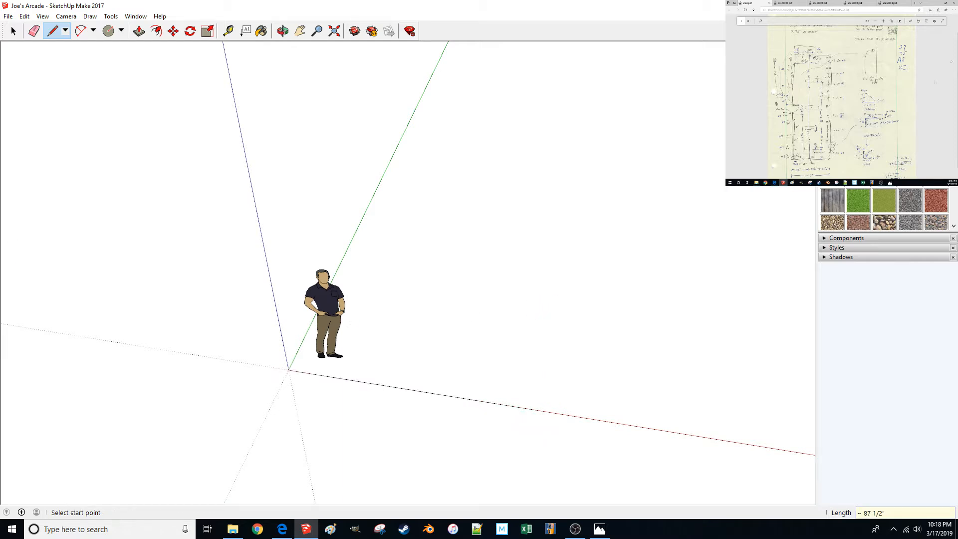
Complete the rectangular floor outline with 366-inch sides parallel to the green axis, closing it at the front edge's endpoint.
drag(921, 5, 580, 1)
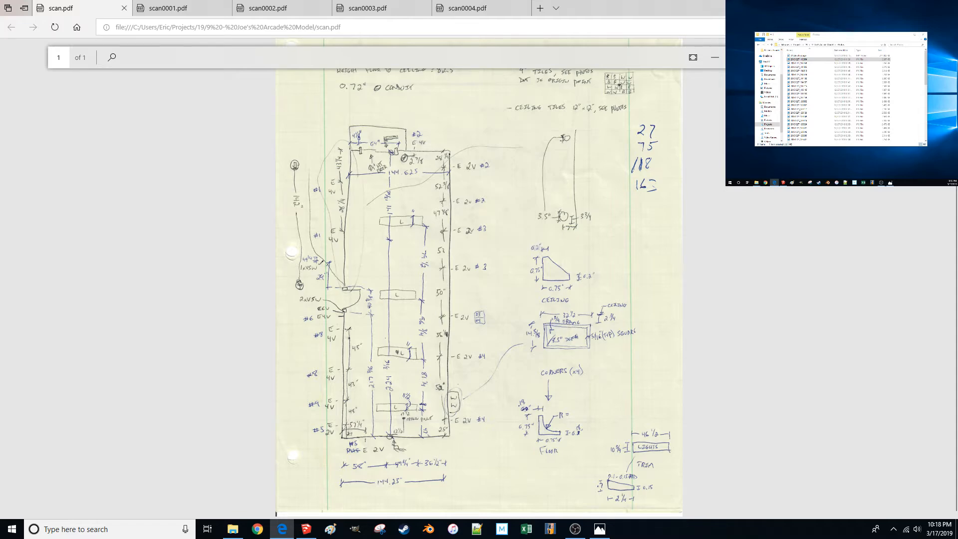
drag(738, 8, 798, 1)
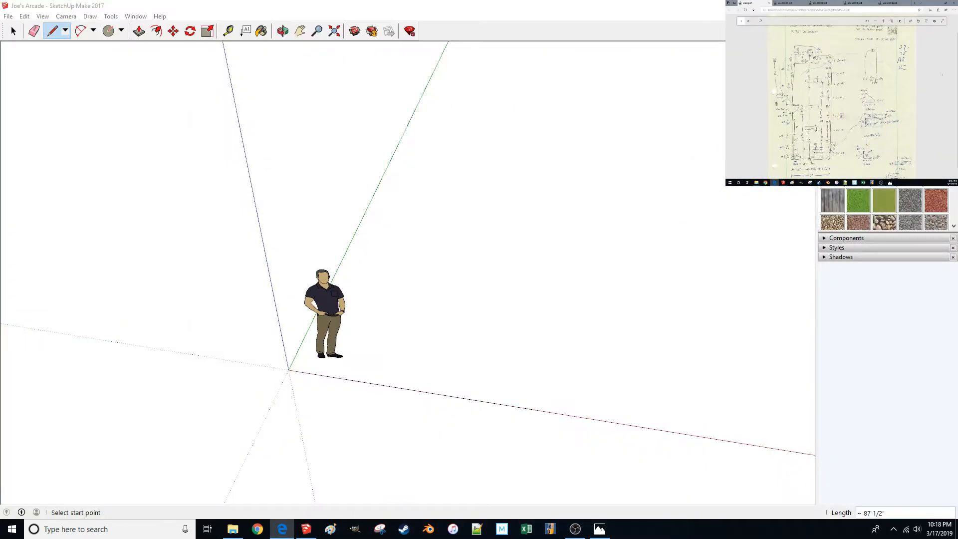
click(301, 3)
click(288, 370)
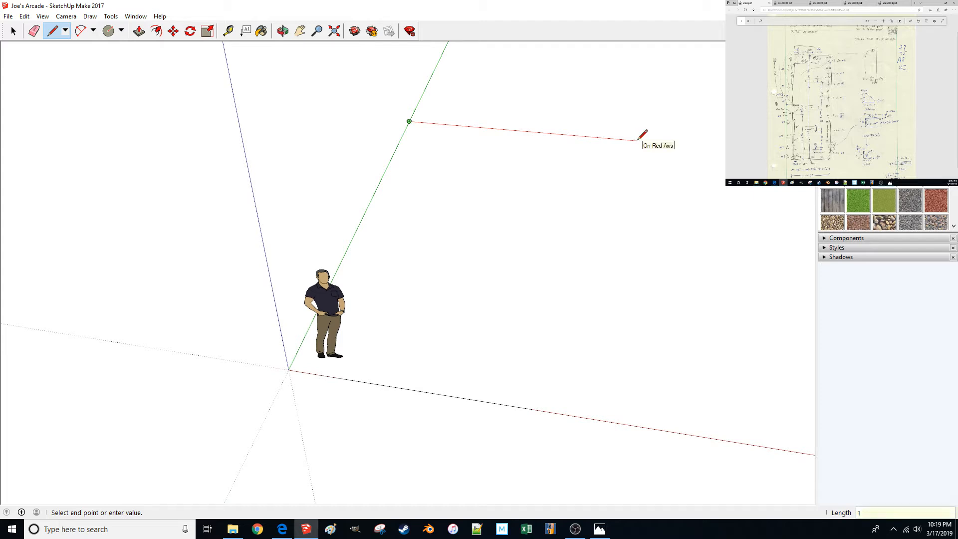
key(Return)
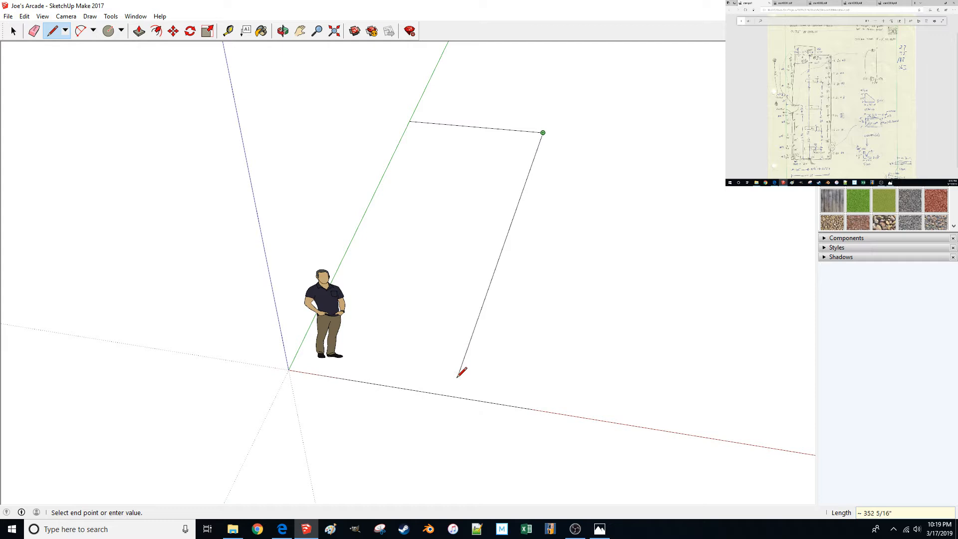
click(531, 407)
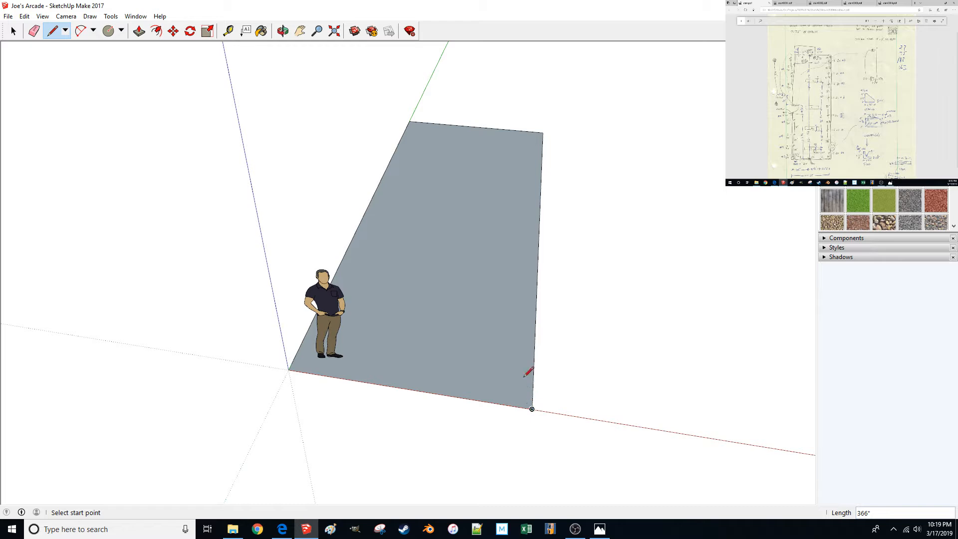
key(space)
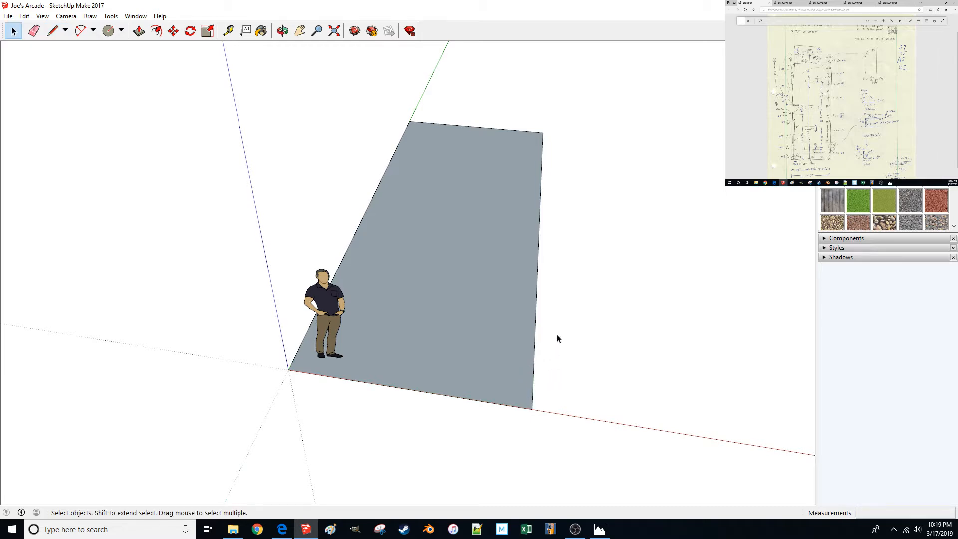
middle_drag(555, 336, 408, 324)
click(408, 322)
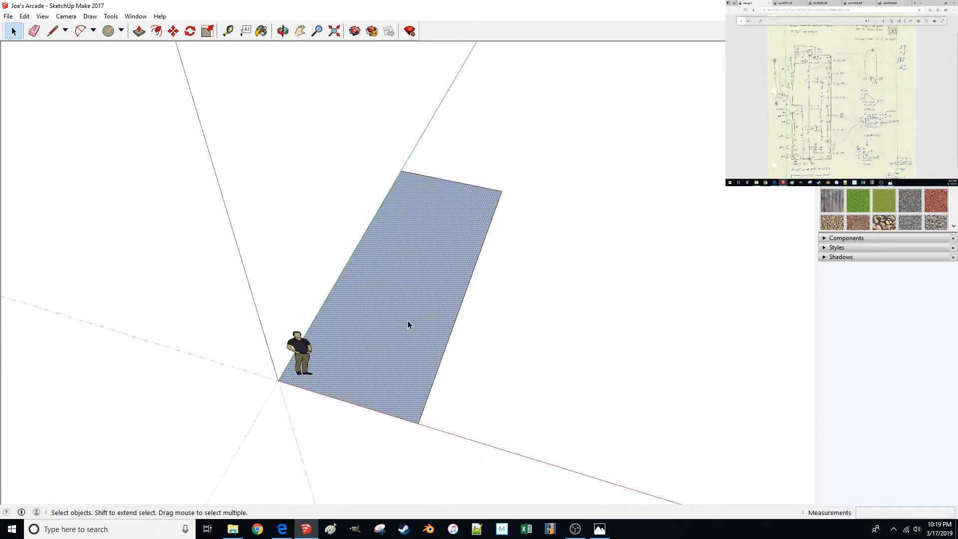
click(539, 296)
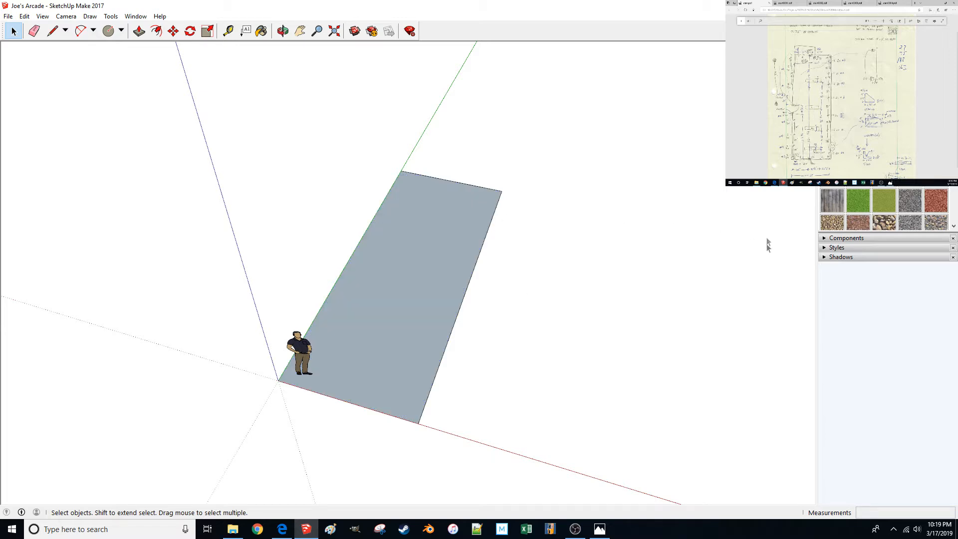
Show the Layers section in the default tray and add a layer named Floor.
click(90, 16)
mouse_move(41, 18)
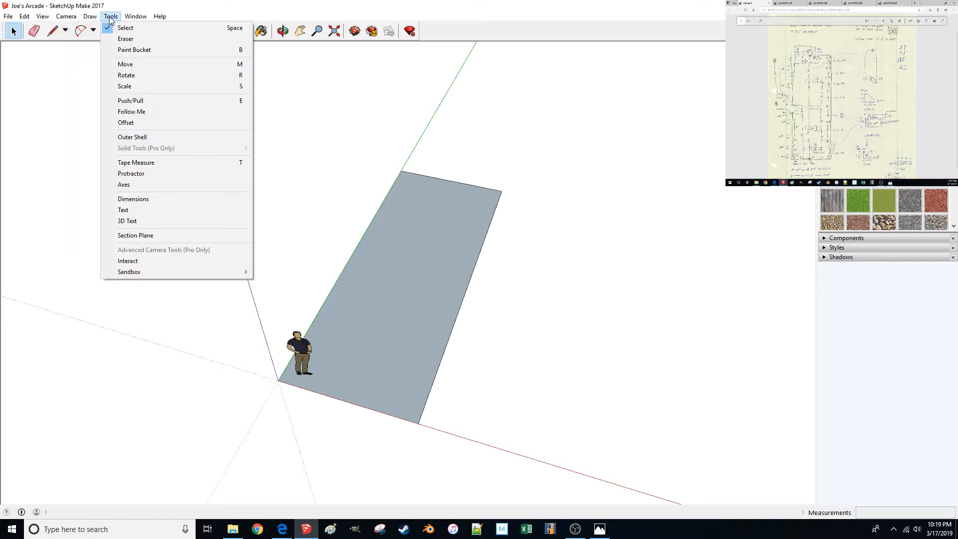
mouse_move(128, 19)
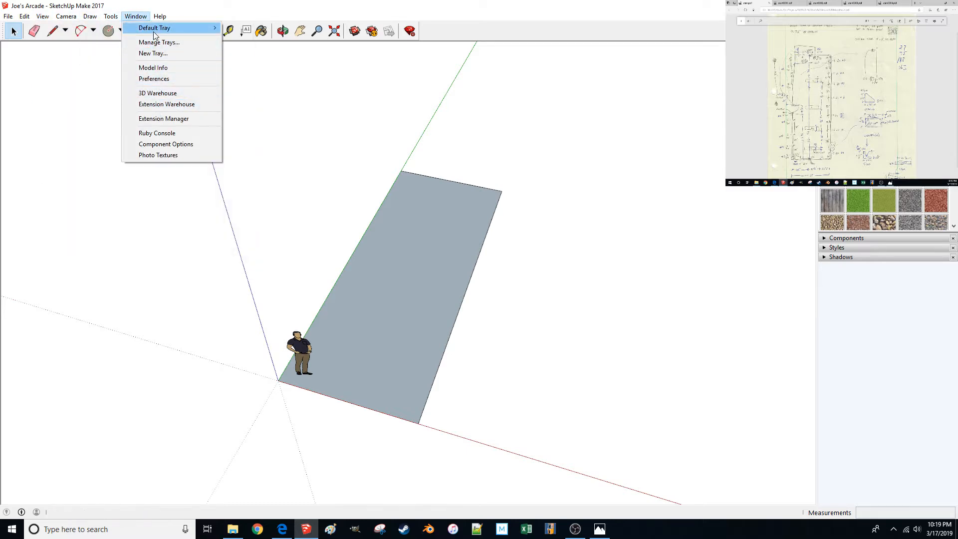
mouse_move(154, 29)
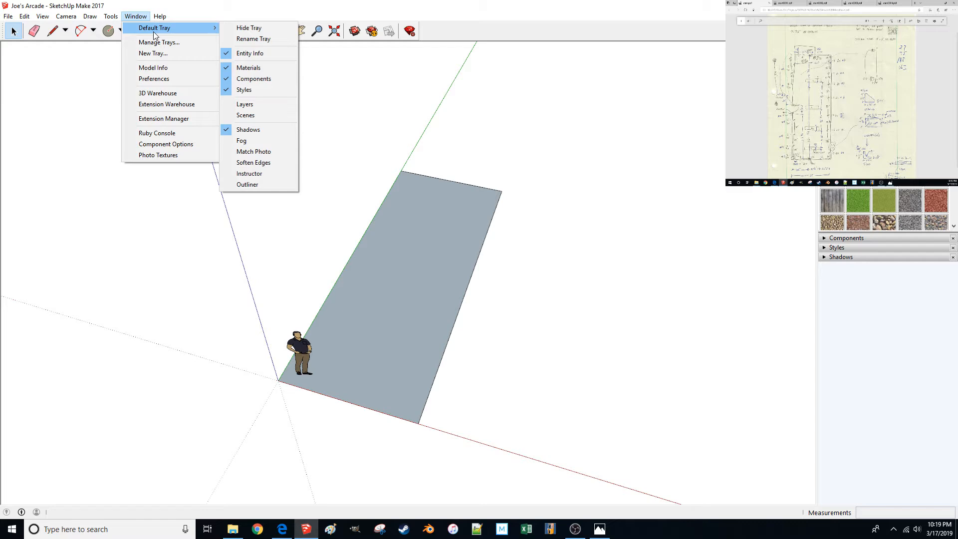
click(252, 104)
click(825, 277)
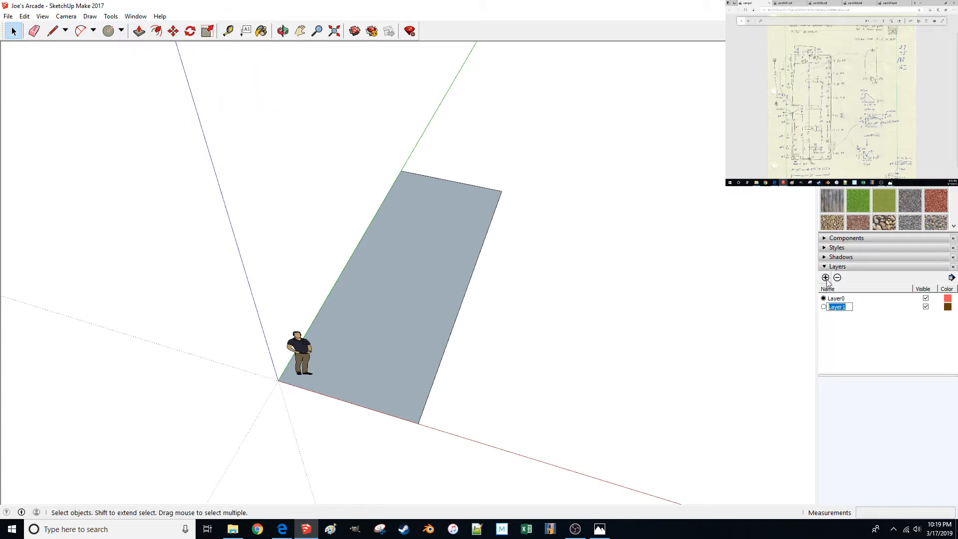
text(Floor)
key(Return)
Select the floor face with its edges, show its entity info, and make Floor the active layer.
double_click(390, 262)
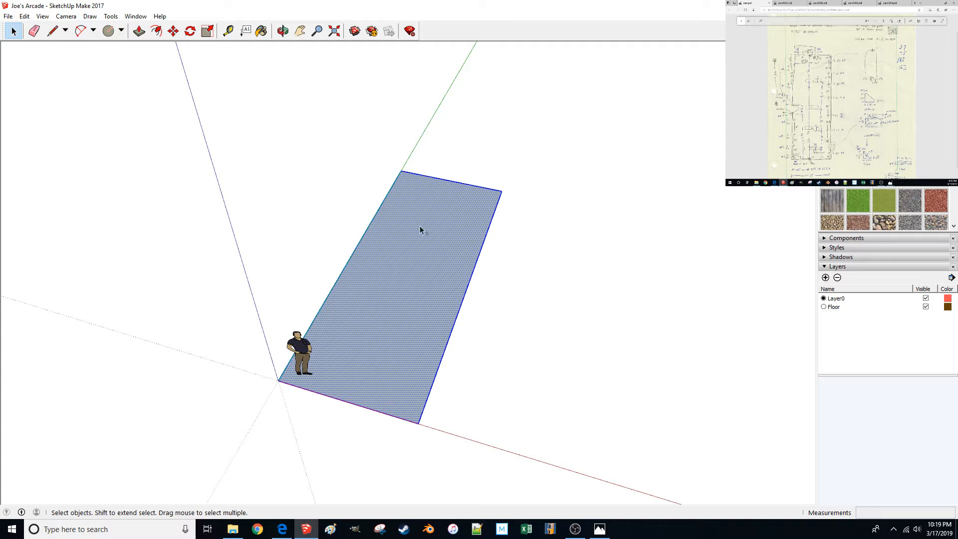
right_click(432, 234)
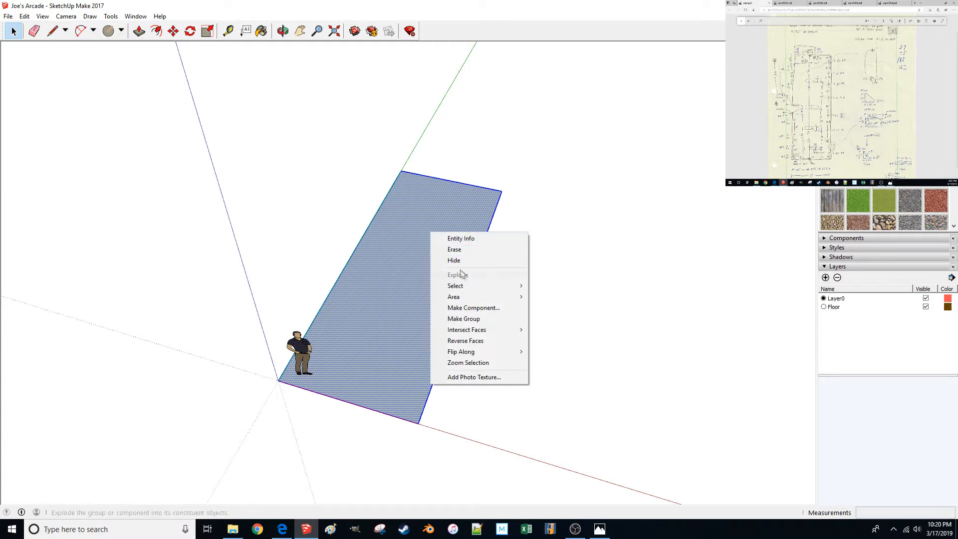
click(480, 239)
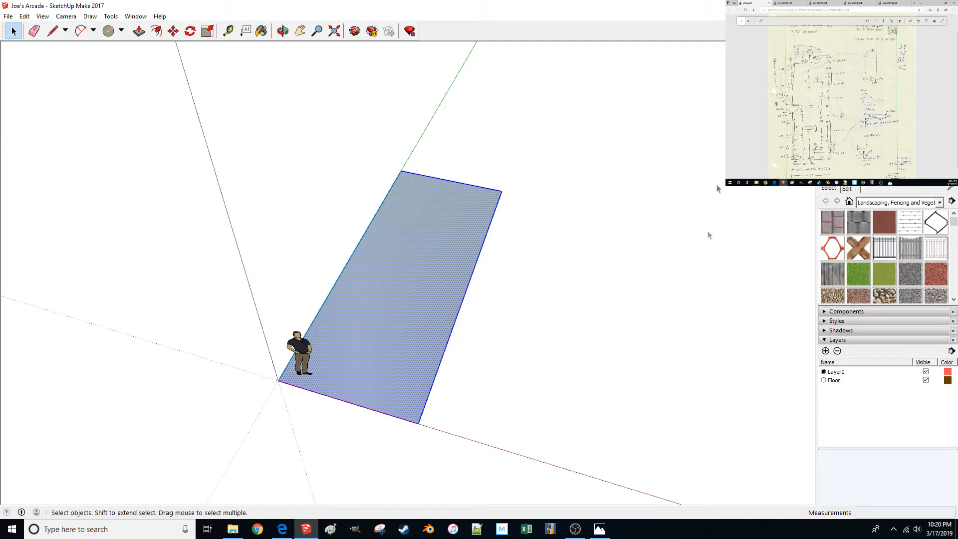
click(826, 380)
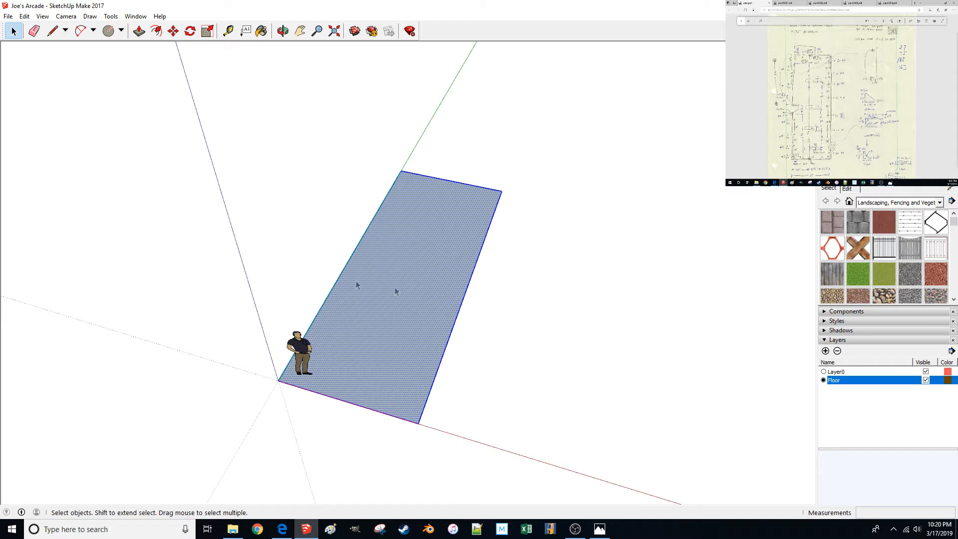
Group the floor face with its edges and extrude it 12 inches downward inside the group.
click(562, 300)
double_click(433, 272)
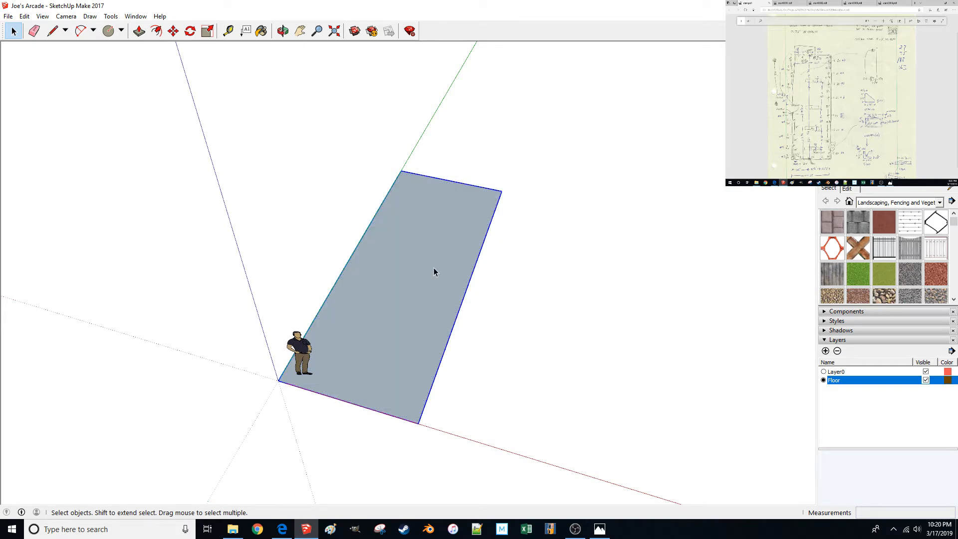
double_click(419, 319)
key(p)
click(387, 375)
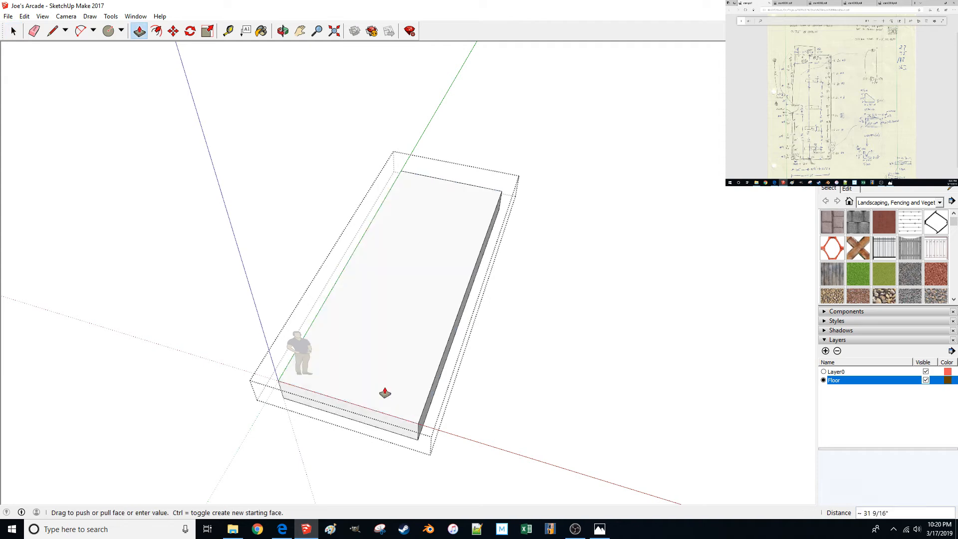
text(12)
key(Return)
key(space)
click(526, 364)
Add a layer named Walls and make it the active layer.
middle_drag(452, 385, 489, 282)
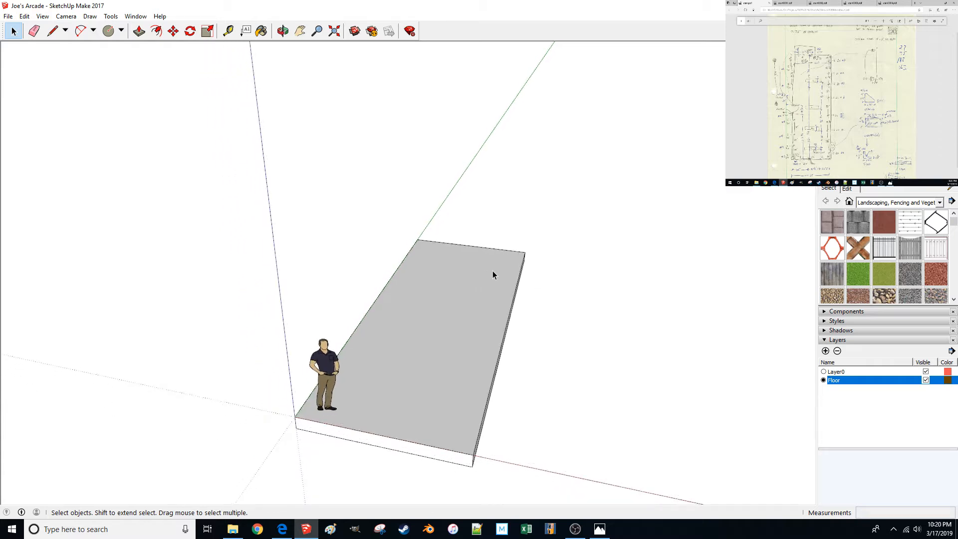
key(l)
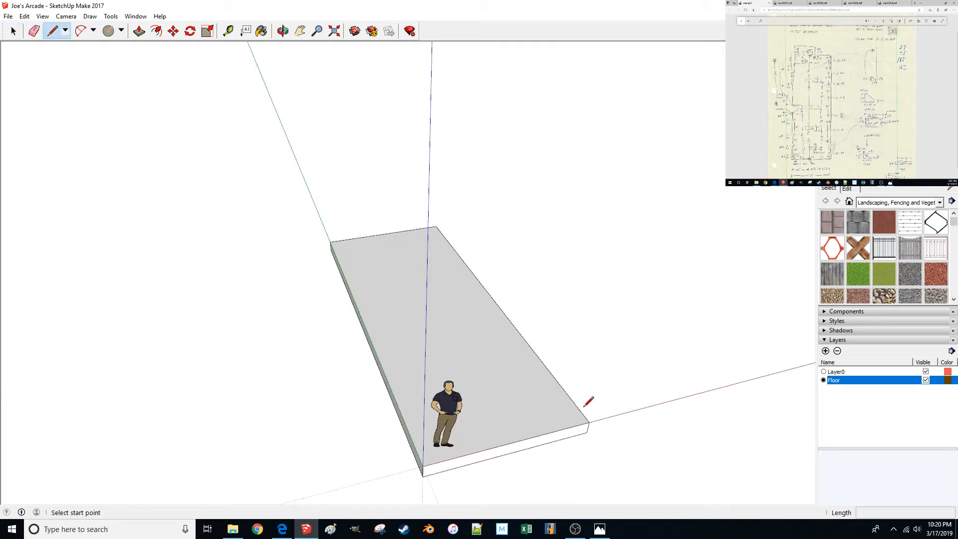
key(space)
click(825, 351)
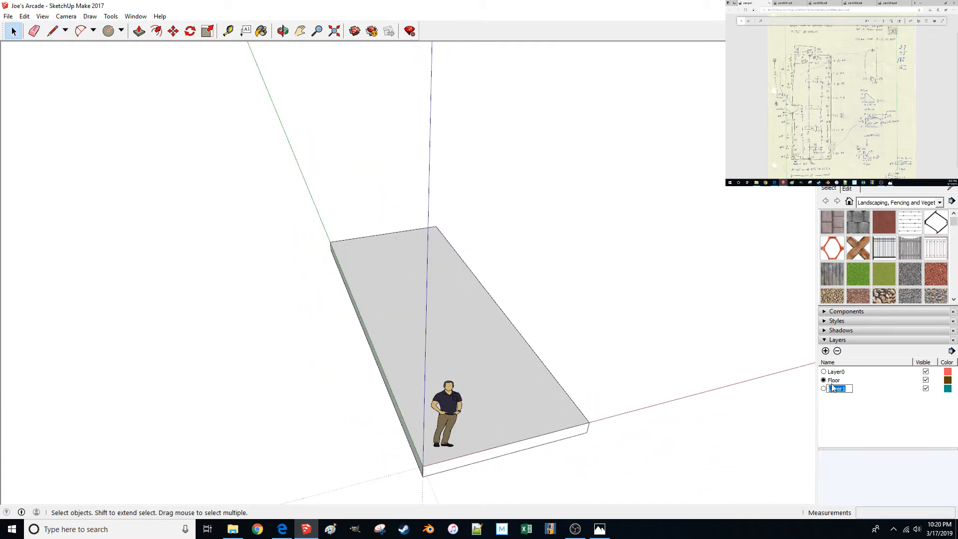
text(Walls)
key(Return)
click(824, 389)
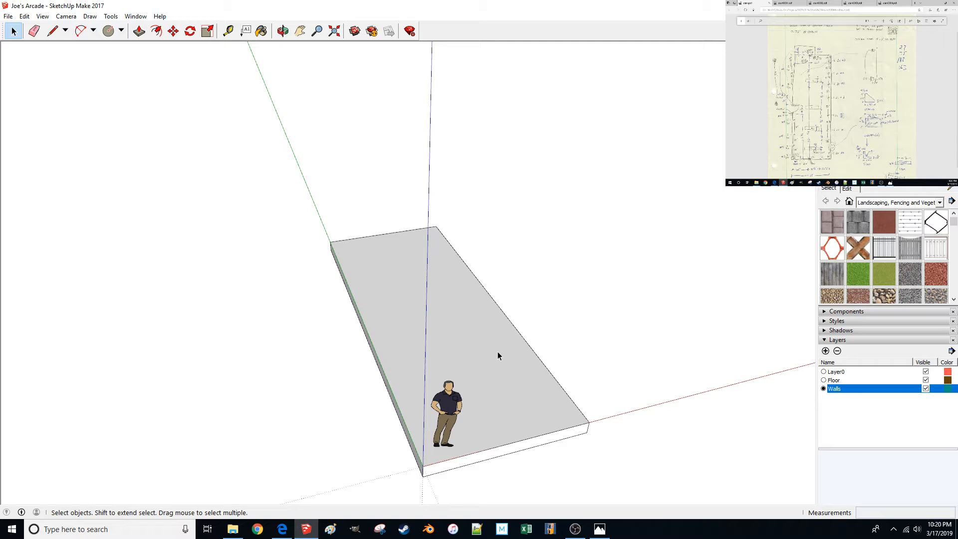
Switch to the scans in Edge and look through the measurement sheets from scan.pdf to scan0004.pdf.
drag(927, 3, 332, 1)
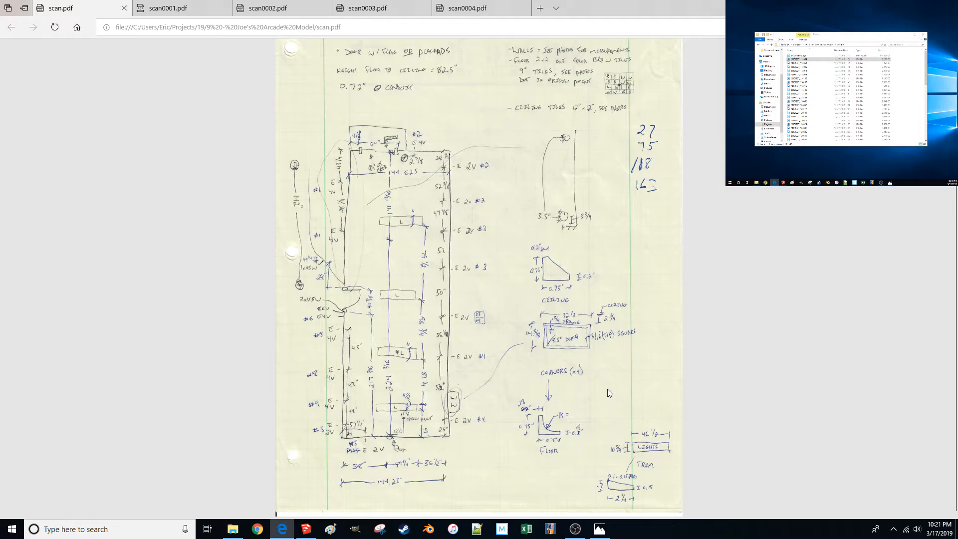
scroll(606, 394, up, 1)
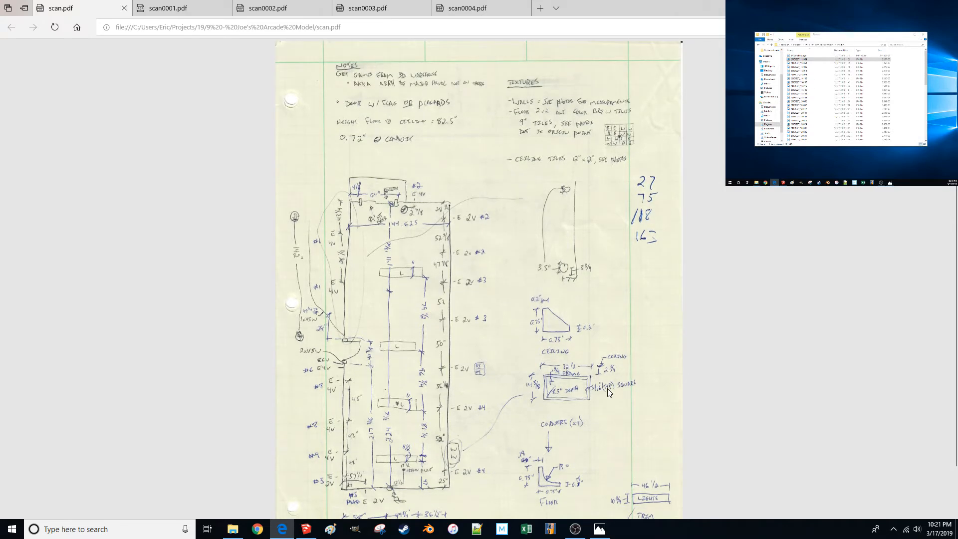
scroll(401, 223, down, 1)
click(181, 15)
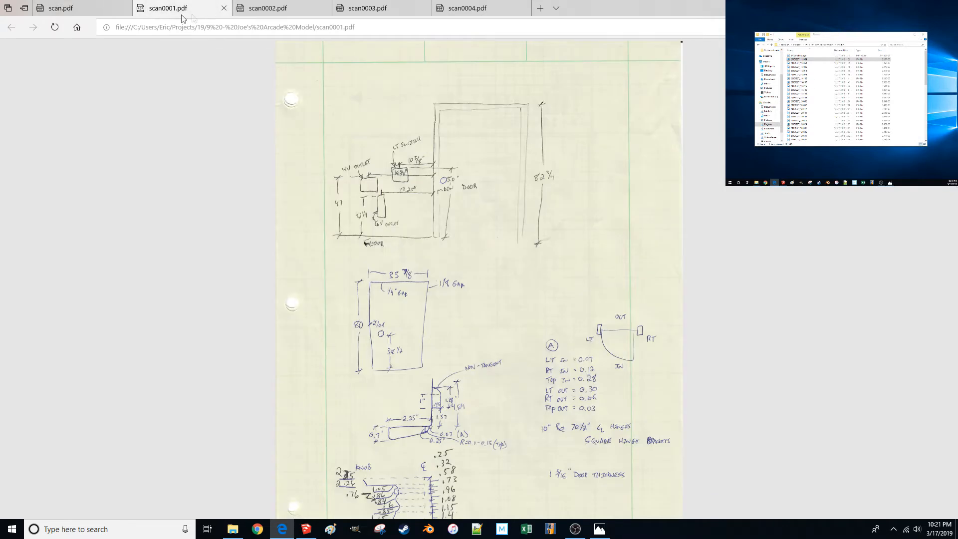
scroll(375, 208, down, 1)
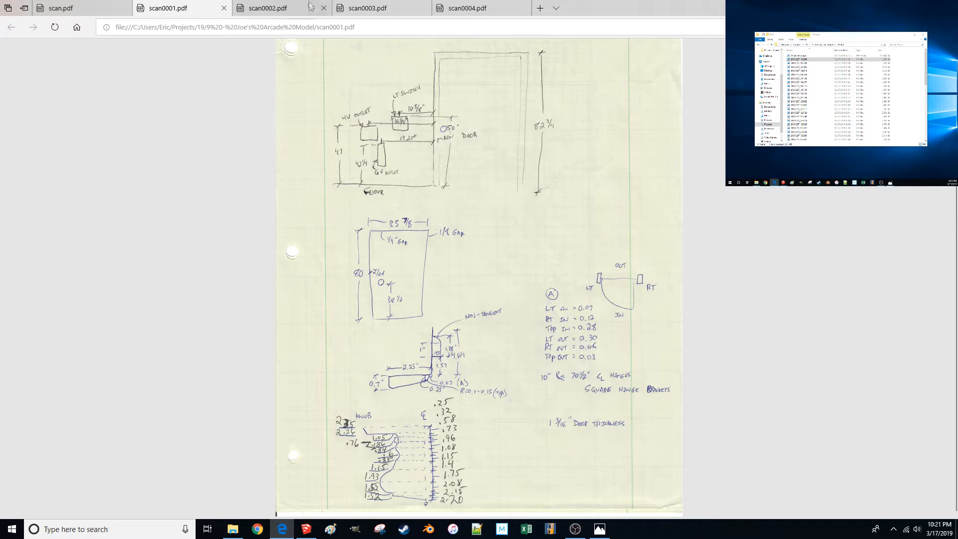
click(282, 14)
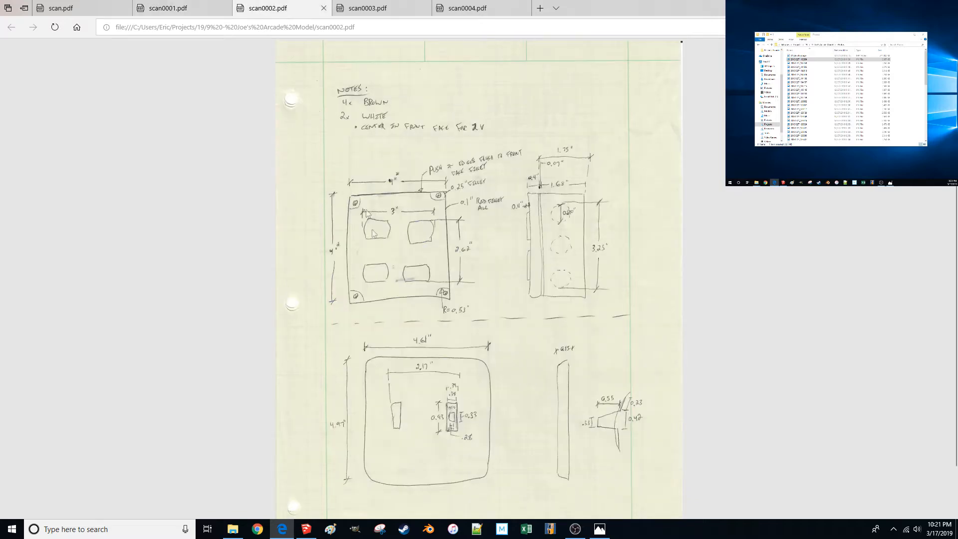
click(394, 12)
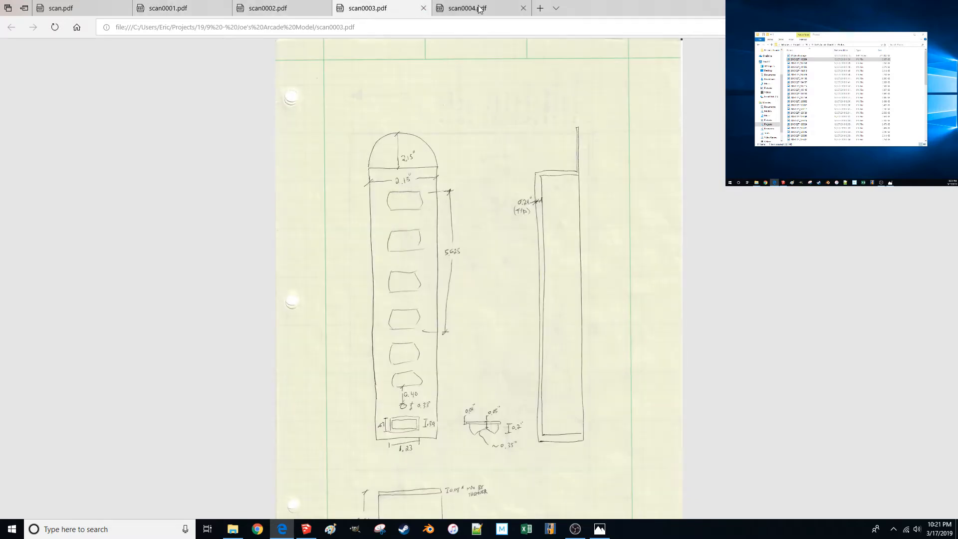
click(476, 6)
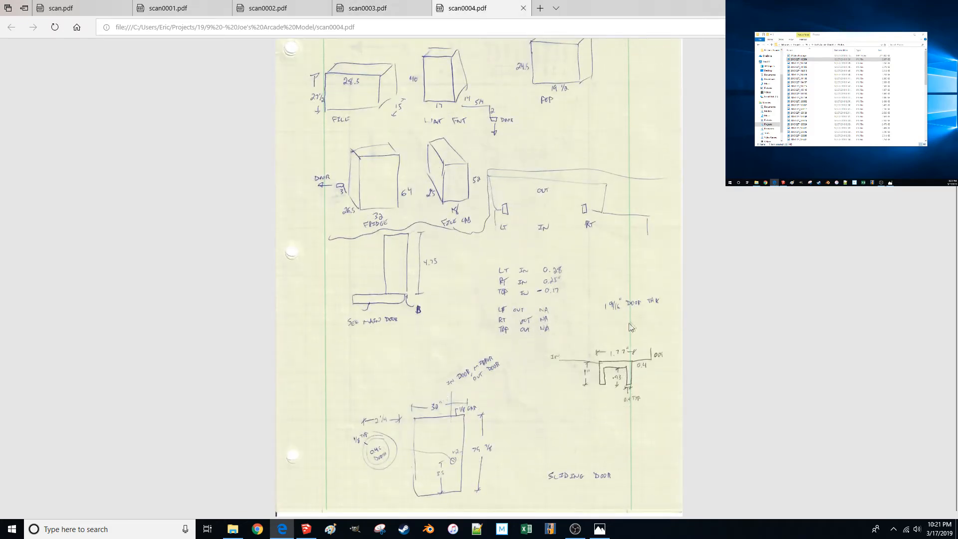
scroll(451, 348, up, 1)
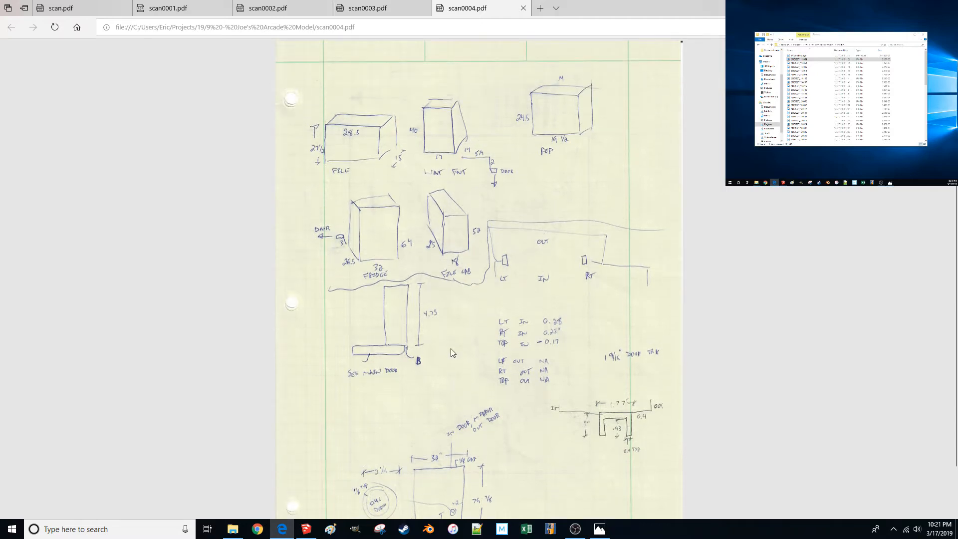
scroll(469, 369, down, 1)
scroll(469, 369, up, 1)
Go back through the scanned sheets to scan.pdf and check the floor-to-ceiling height in its notes.
click(373, 15)
click(280, 9)
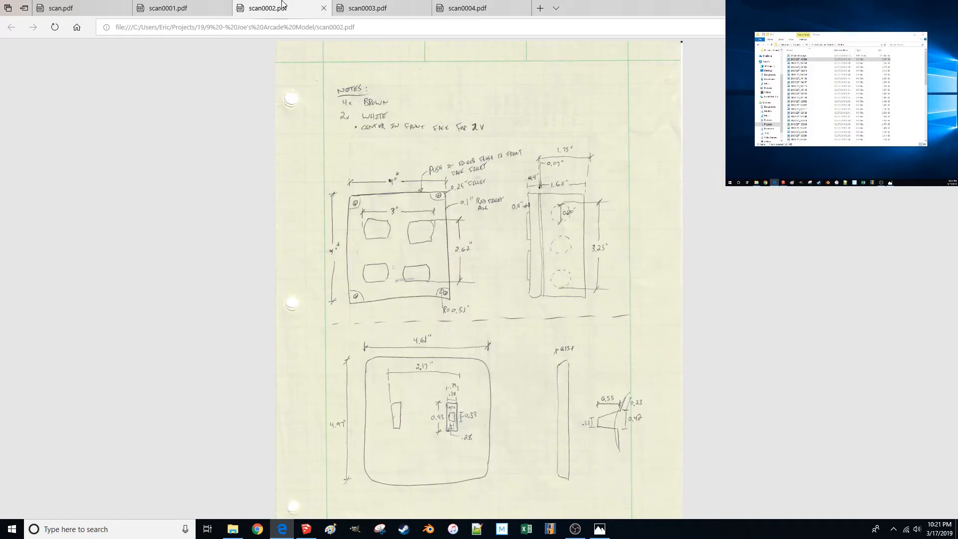
scroll(364, 190, down, 1)
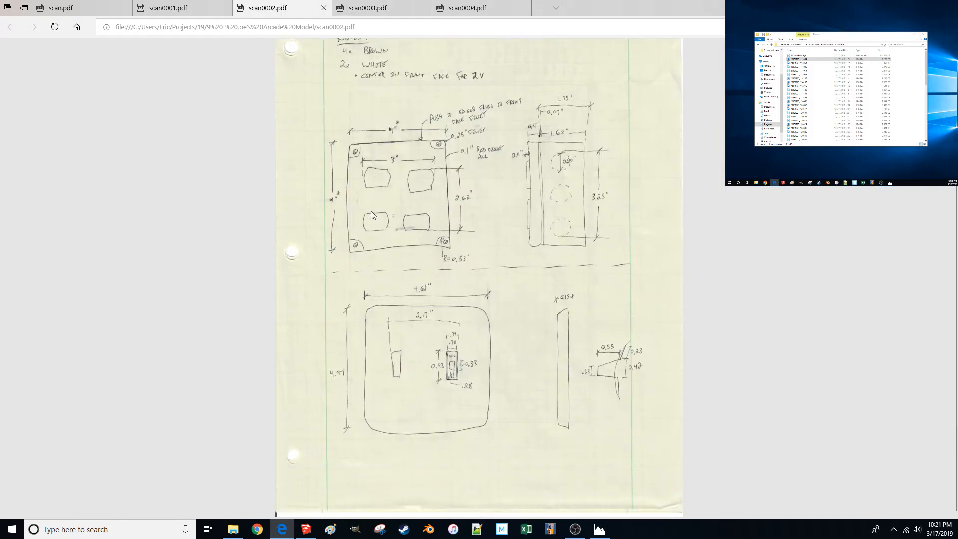
click(190, 13)
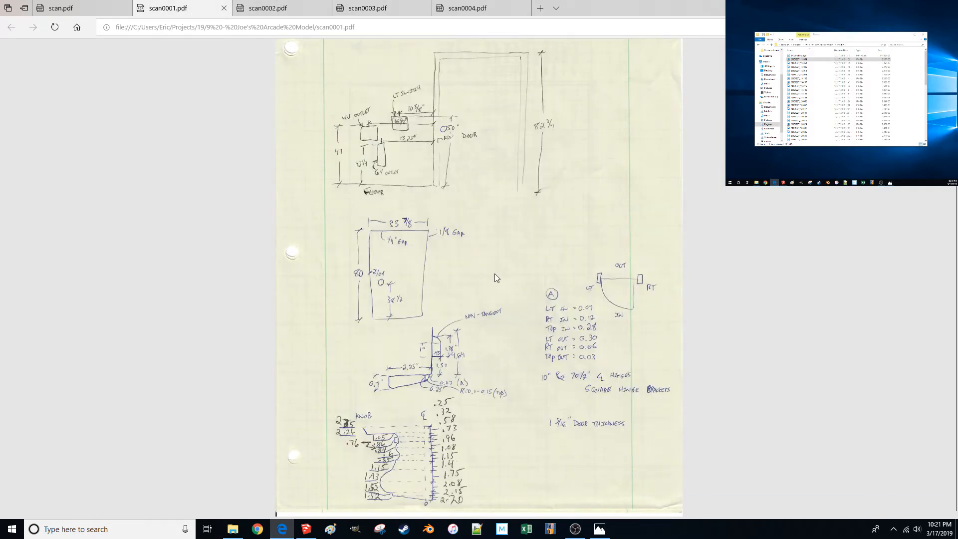
scroll(469, 296, up, 1)
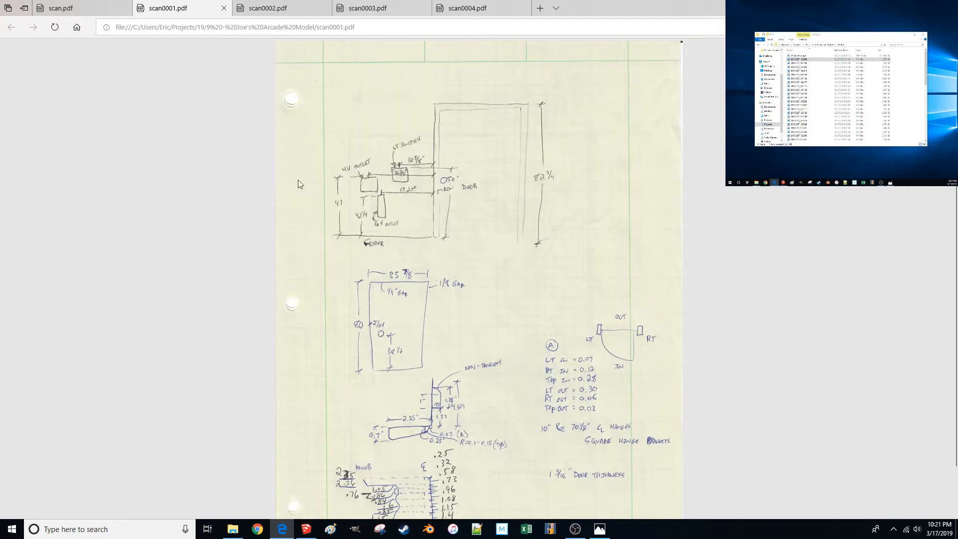
click(61, 5)
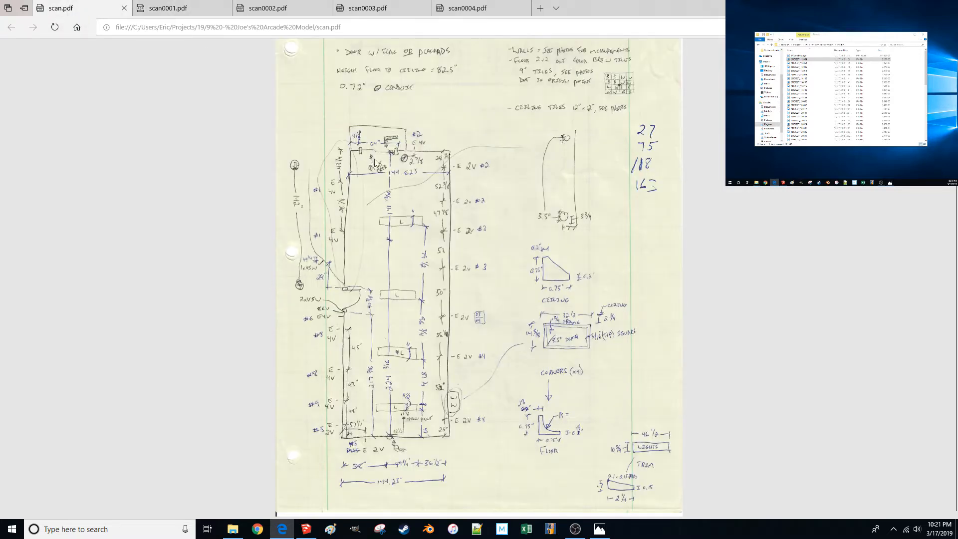
scroll(514, 321, up, 1)
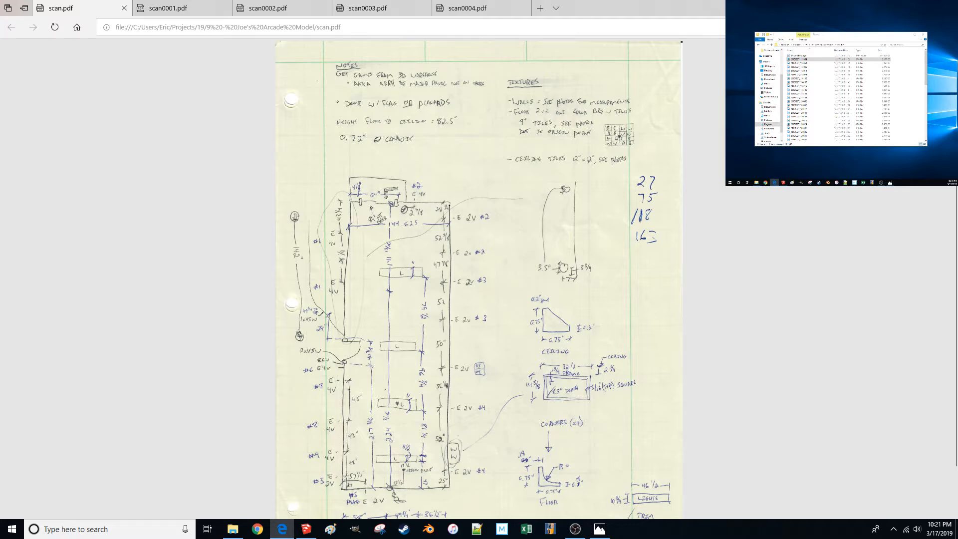
Back in SketchUp, draw a closed wall outline 82.5 inches high along the floor's long side opposite the origin.
key(alt+Tab)
key(l)
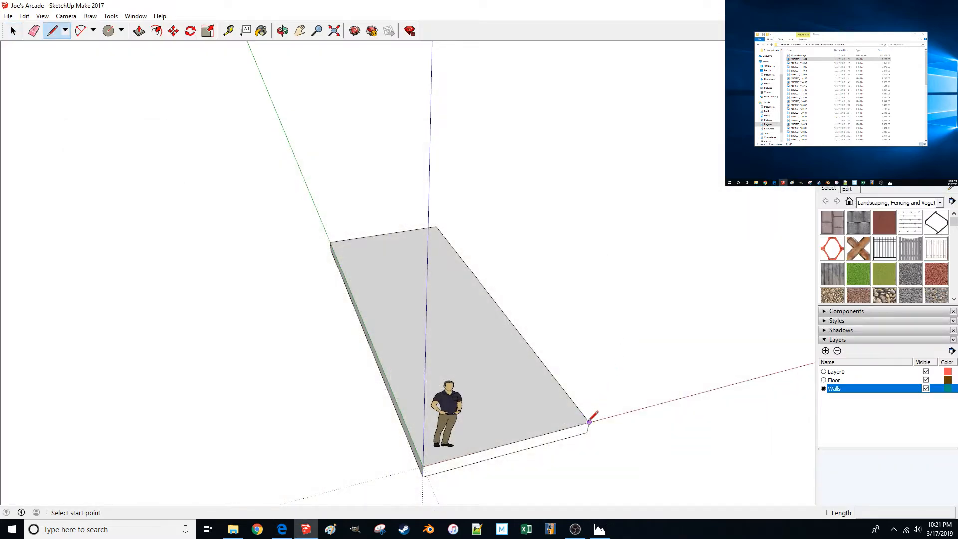
click(590, 422)
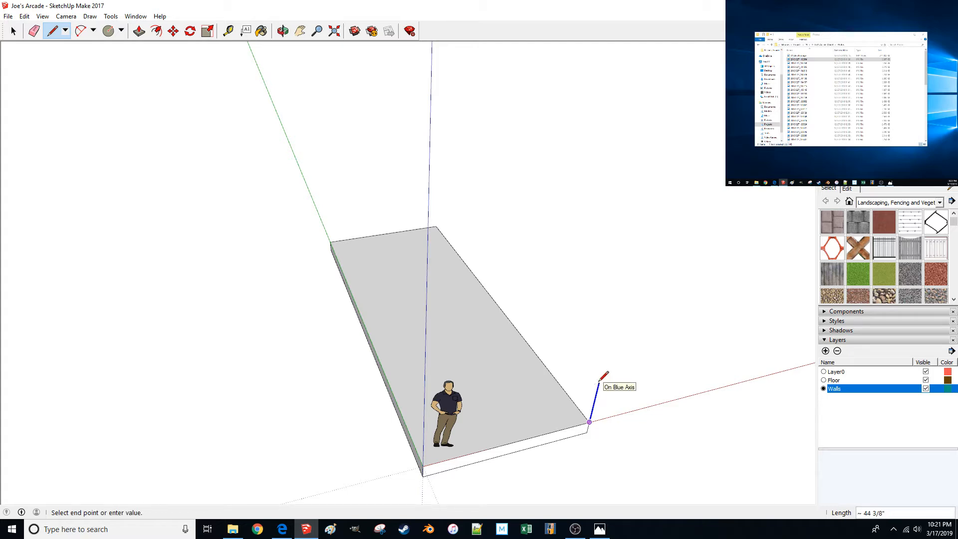
text(82.5)
key(Return)
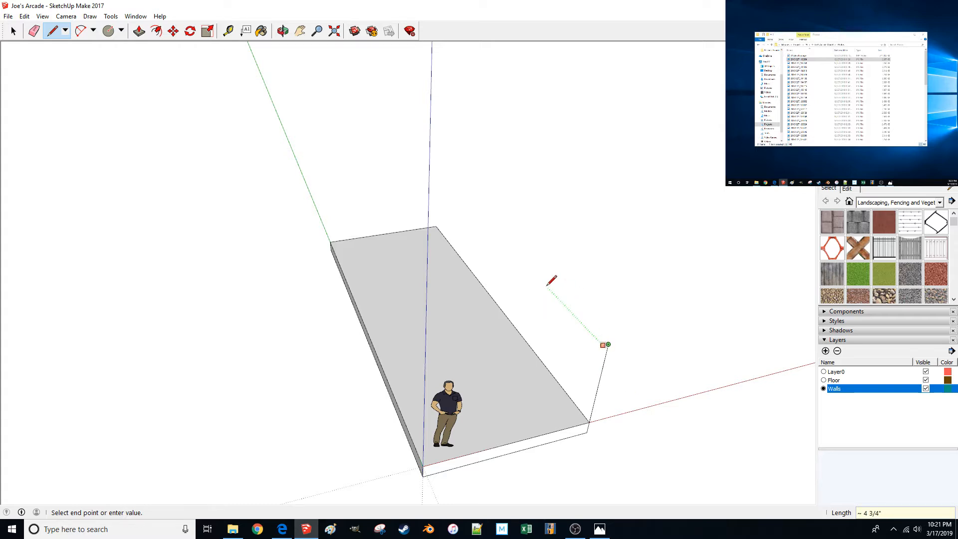
click(436, 225)
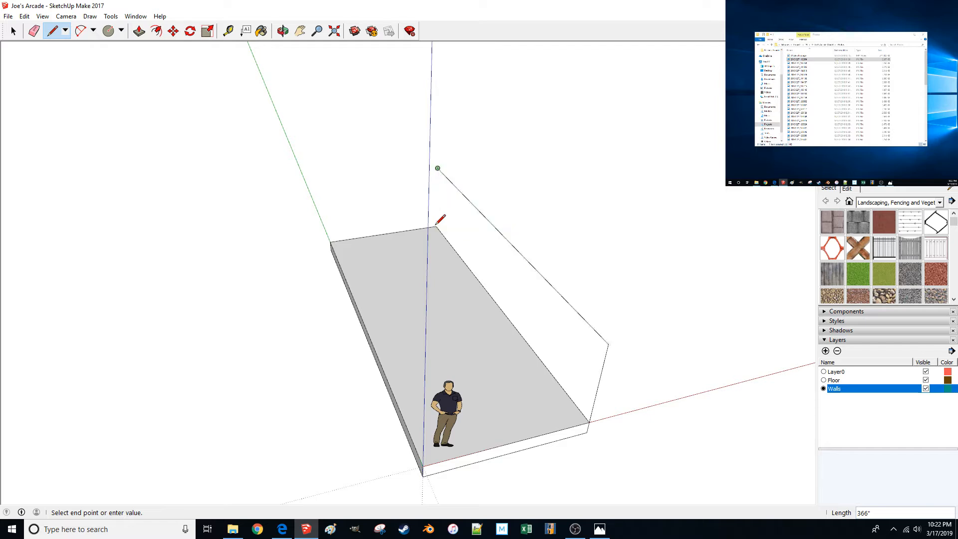
click(436, 225)
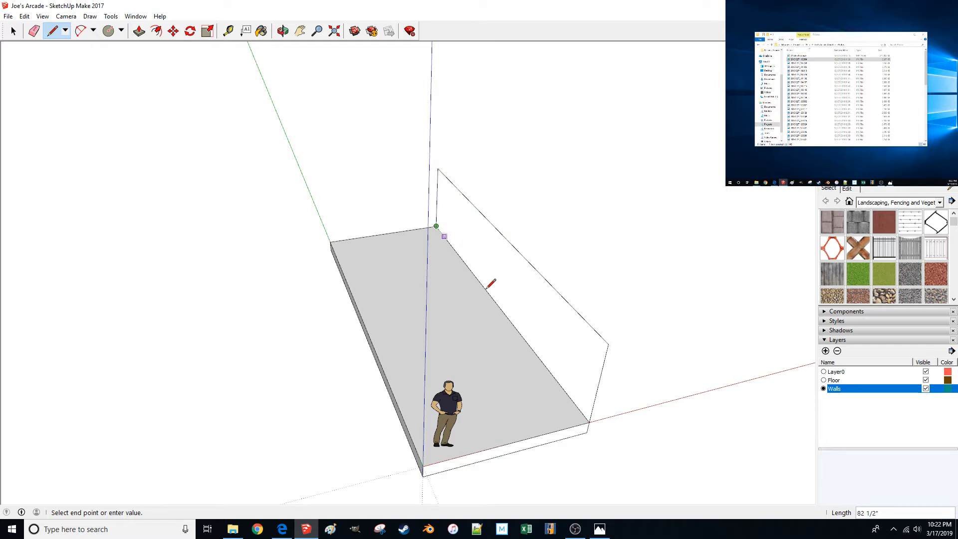
click(589, 422)
key(space)
Group the new wall face with its edges and extrude it 6 inches outward from the floor inside the group.
click(564, 342)
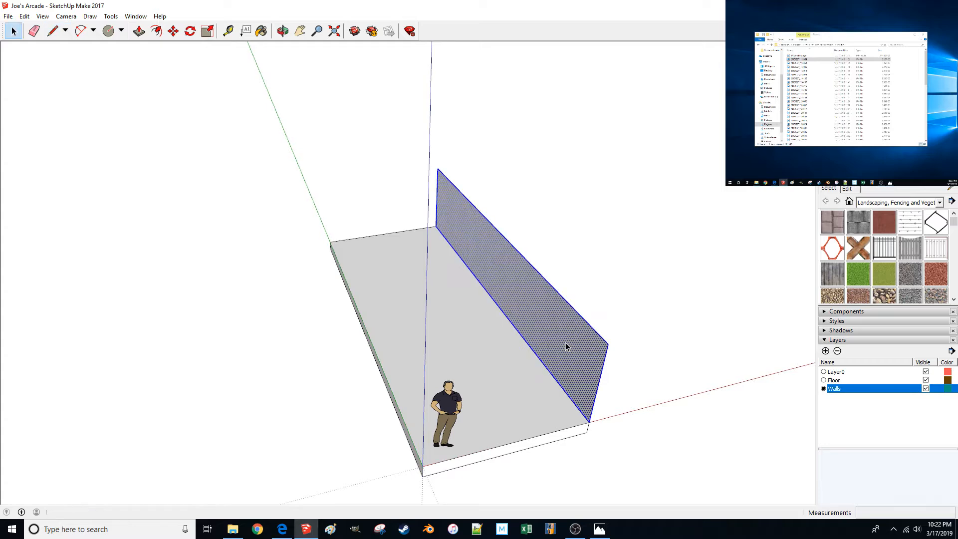
mouse_move(565, 342)
middle_down()
mouse_move(534, 342)
mouse_move(475, 298)
middle_up()
double_click(474, 299)
key(p)
click(448, 309)
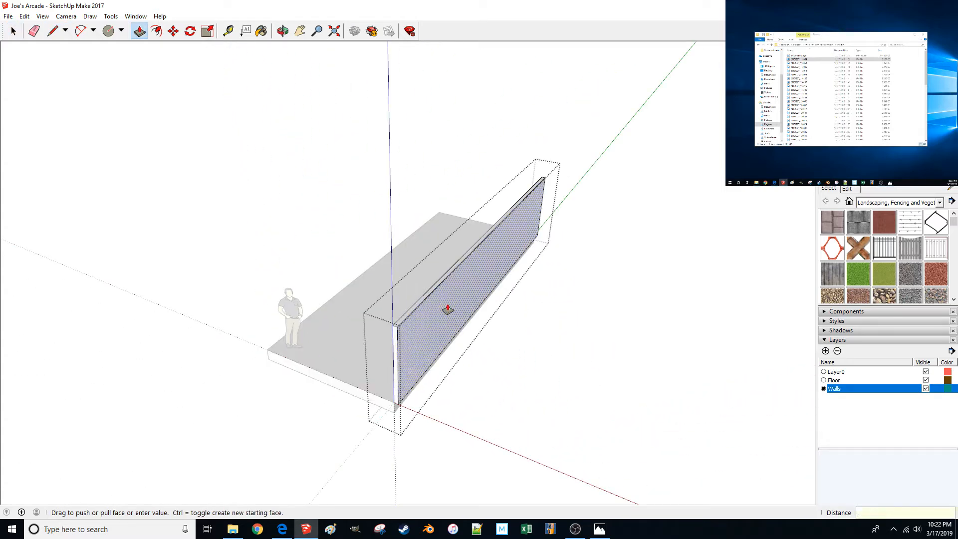
text(6)
key(Return)
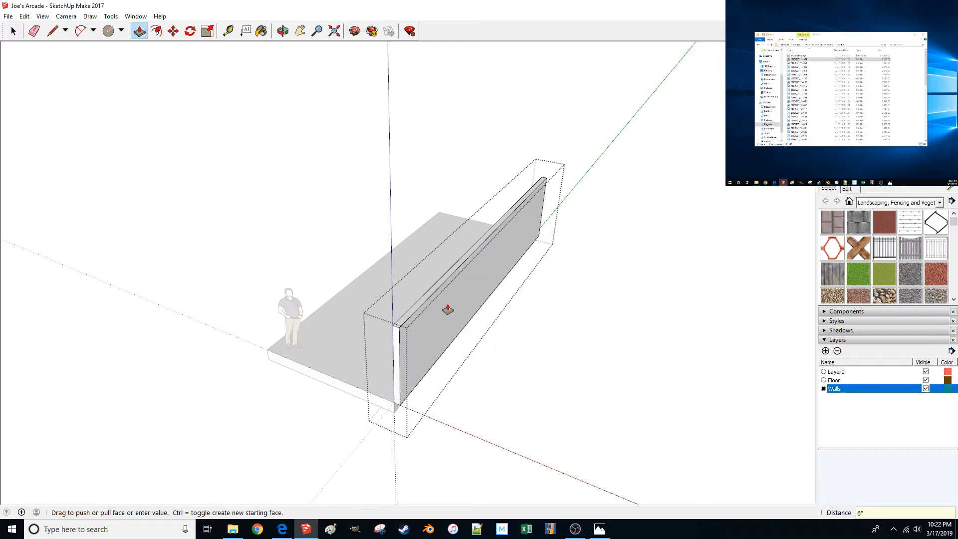
key(space)
click(576, 316)
Draw a closed wall outline 82.5 inches high along the short floor edge at the origin.
middle_drag(384, 394, 455, 401)
key(l)
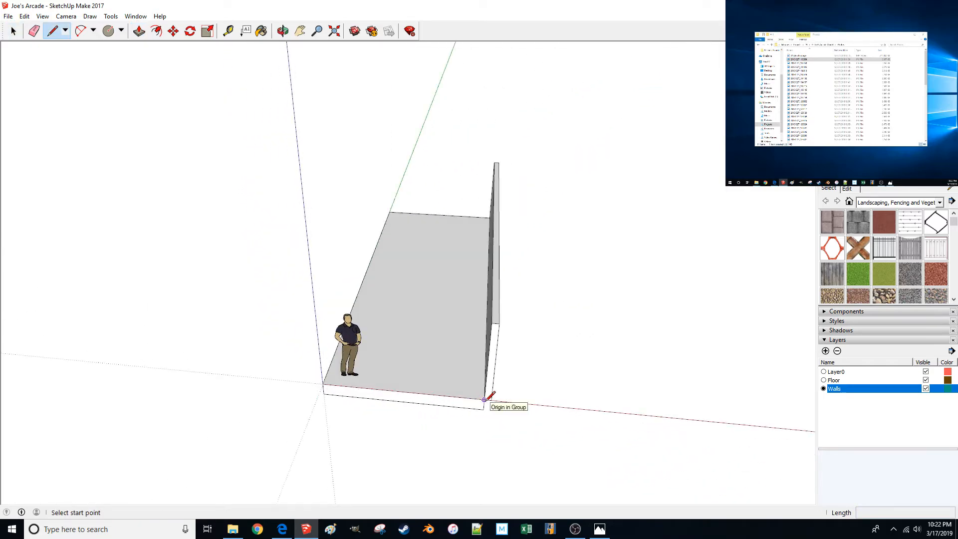
click(492, 399)
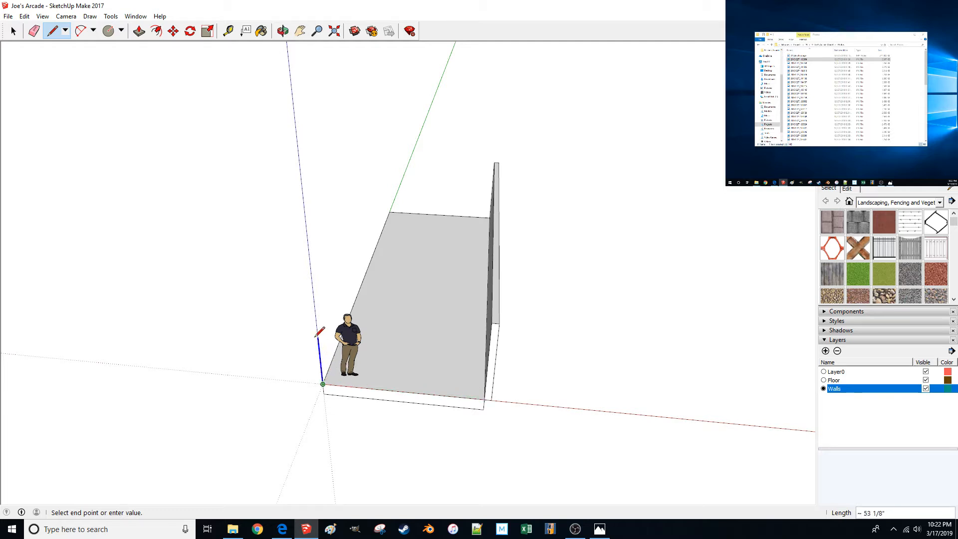
text(82.5)
key(Return)
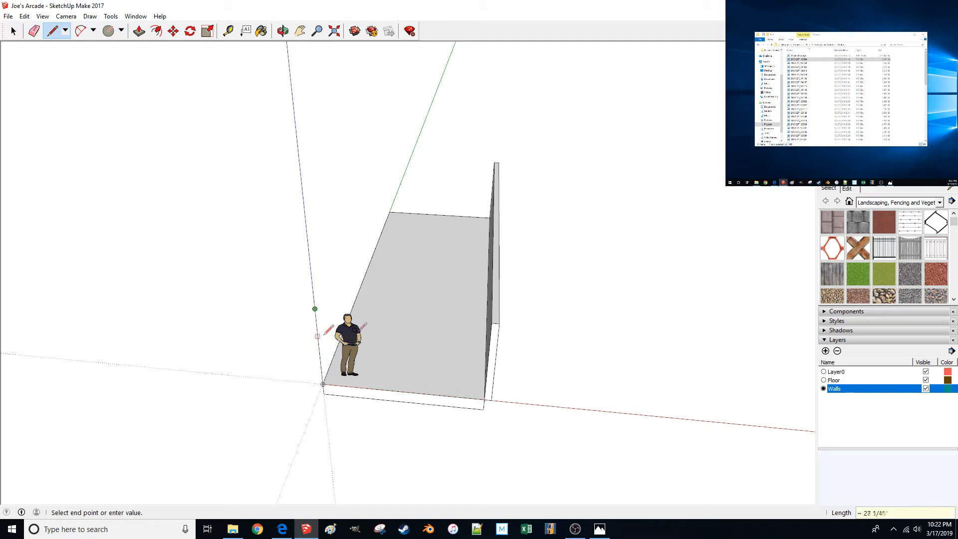
click(491, 399)
Extrude the origin-side wall face 5.5 inches outward from the floor and select the whole wall.
key(p)
click(468, 373)
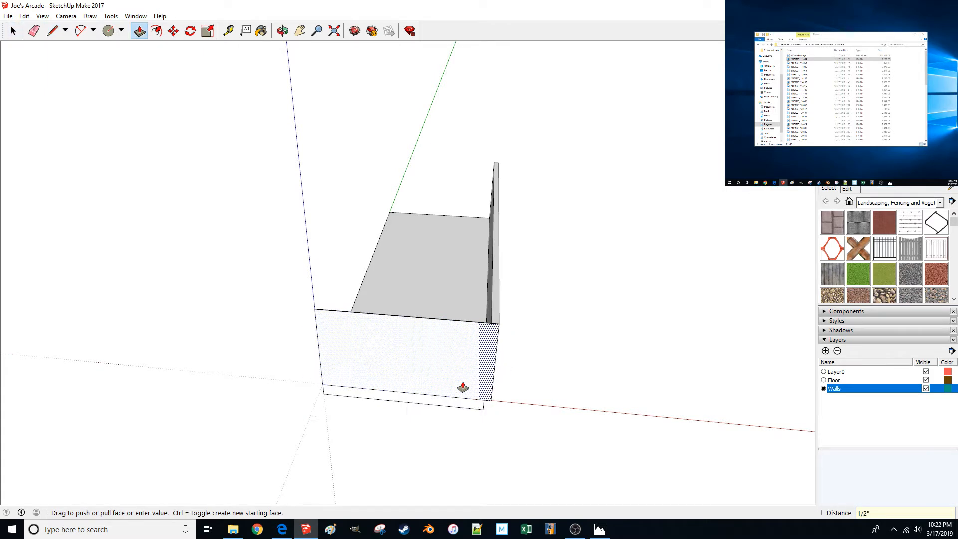
click(444, 388)
text(5.5)
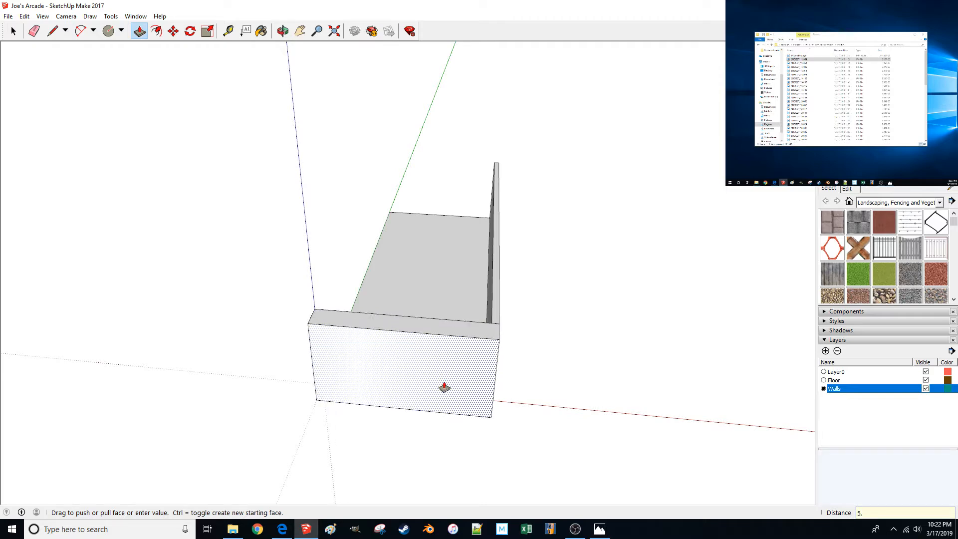
key(Return)
key(space)
click(417, 351)
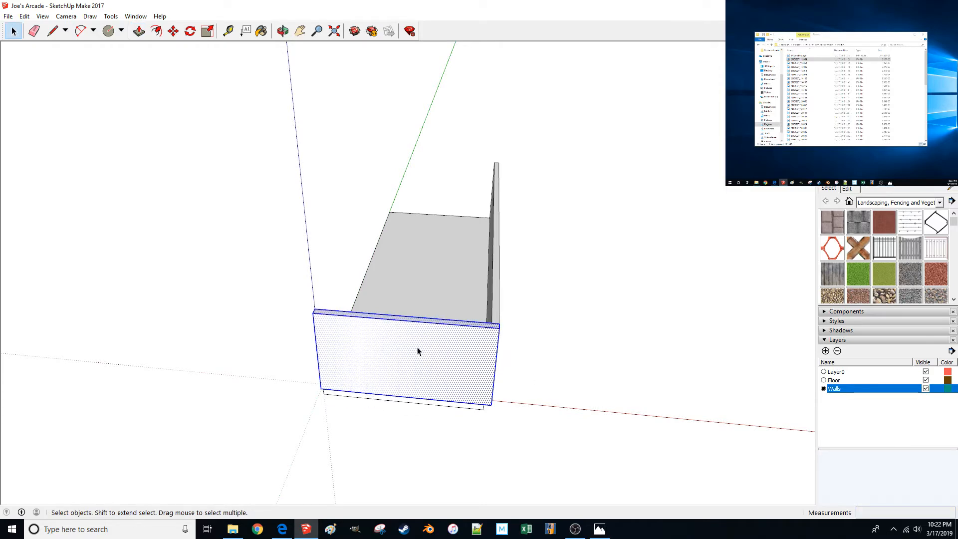
Draw a closed wall outline along the opposite short floor edge, matching the height of the existing long wall.
scroll(579, 332, up, 5)
scroll(581, 331, down, 6)
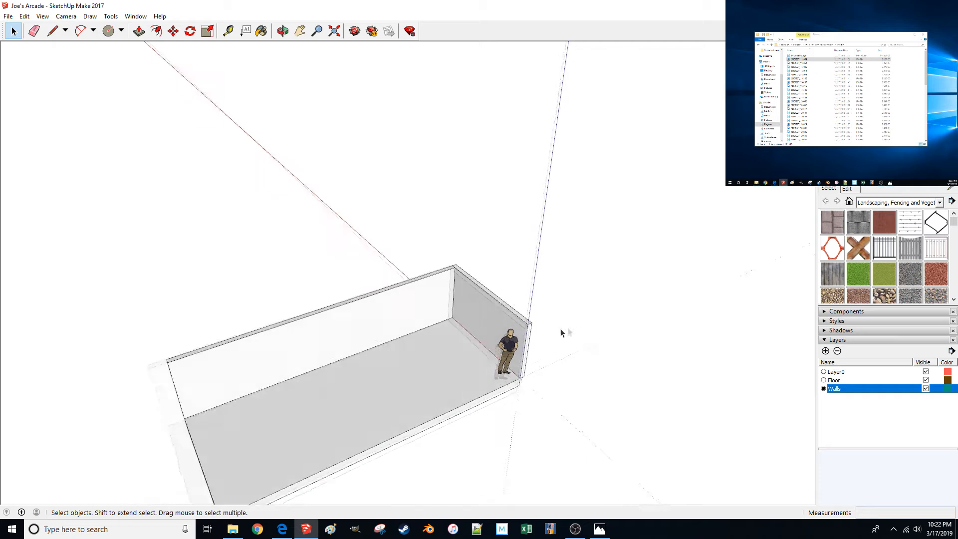
key(l)
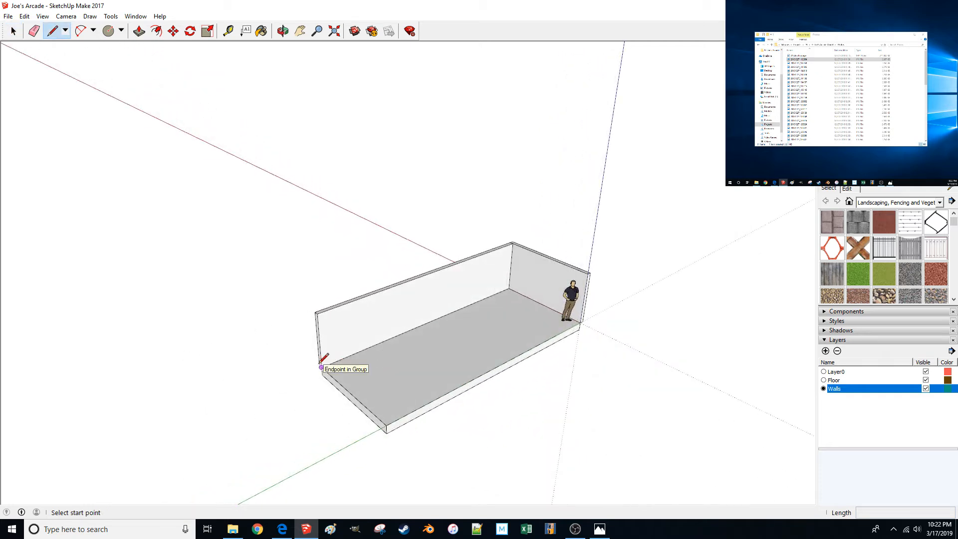
middle_drag(321, 361, 344, 368)
click(345, 379)
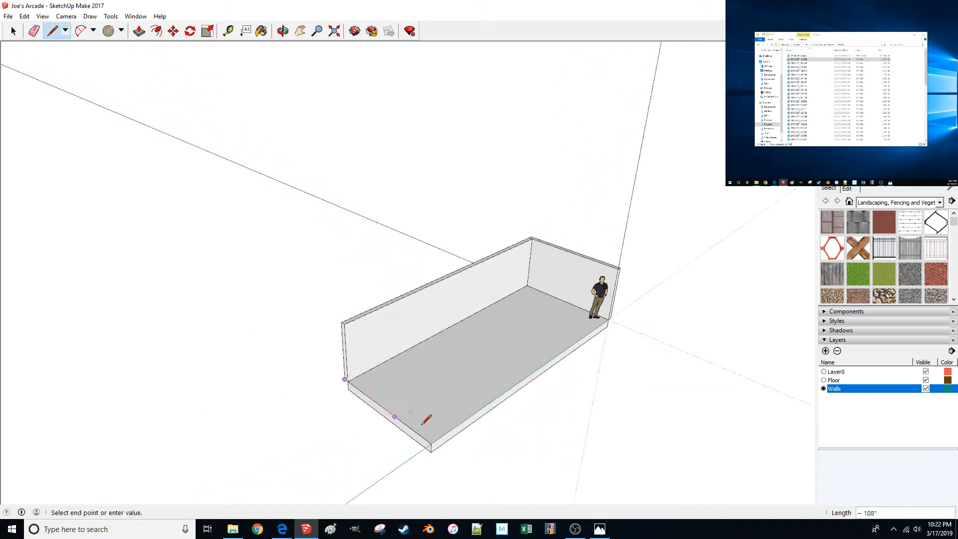
click(431, 443)
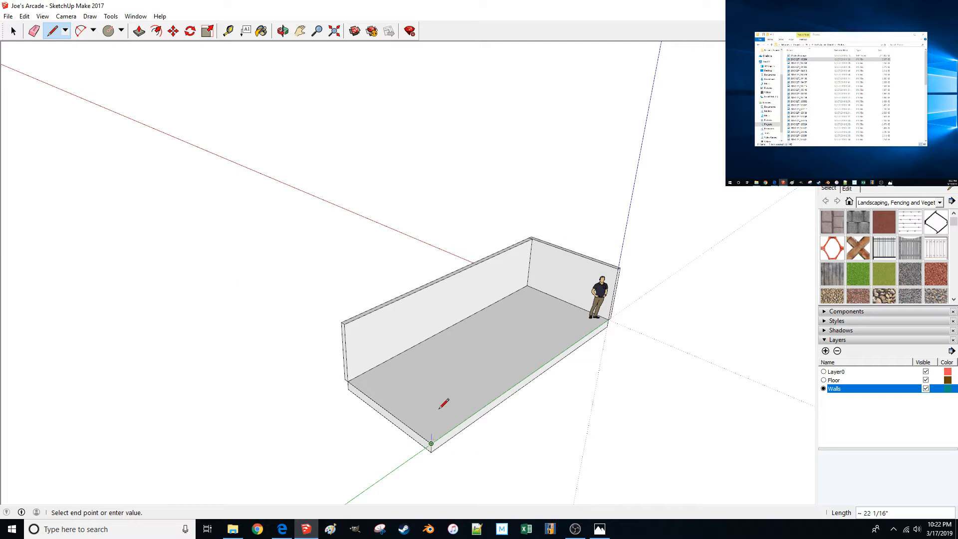
click(432, 381)
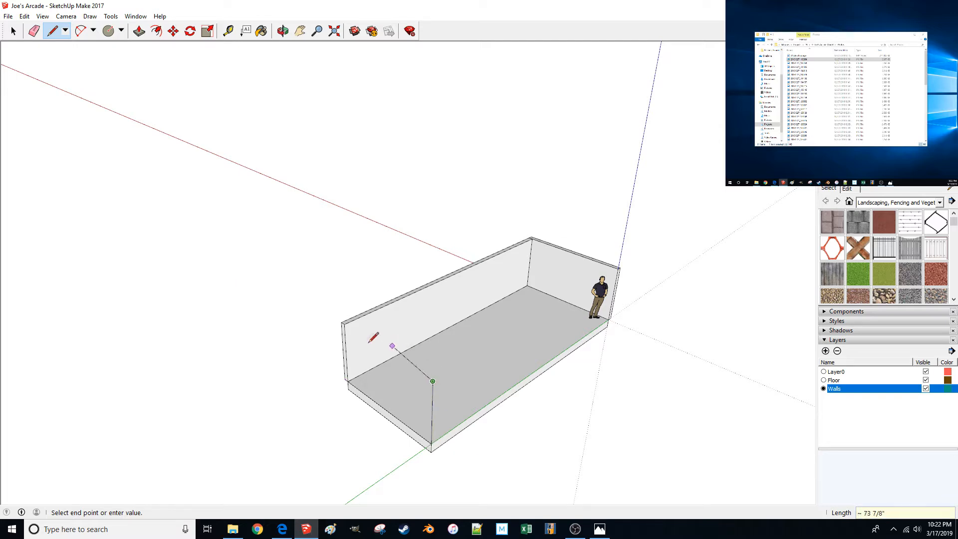
click(341, 323)
click(344, 379)
Extrude the far end wall face outward from the floor and select the whole wall.
key(p)
click(355, 376)
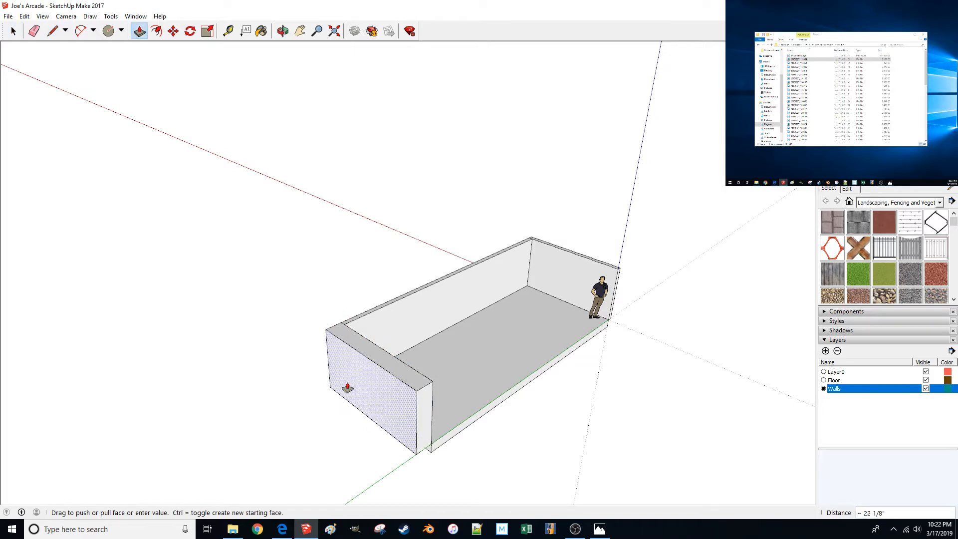
click(343, 390)
key(space)
click(355, 386)
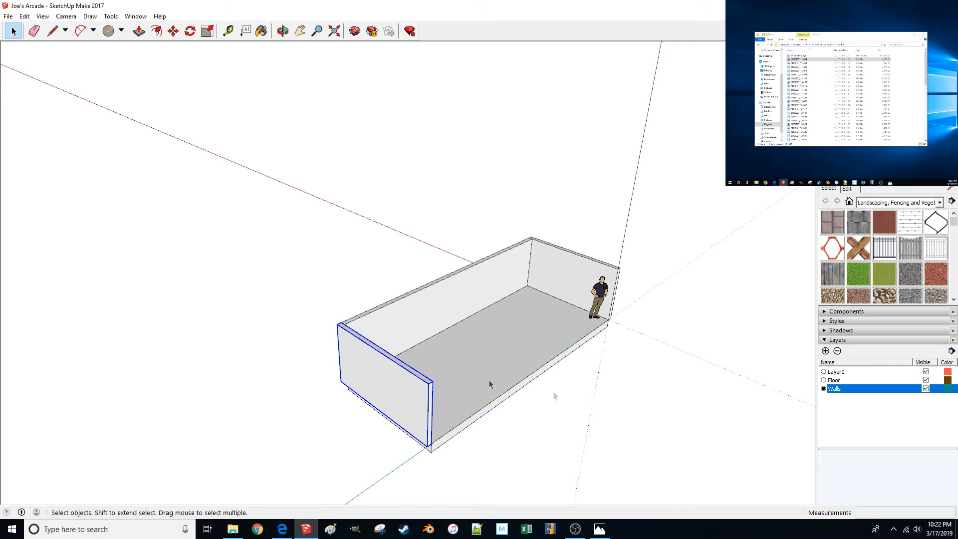
Draw a closed wall outline along the remaining open long side, between the outer corners of the two end walls.
mouse_move(490, 385)
middle_down()
mouse_move(541, 443)
mouse_move(455, 449)
mouse_move(394, 439)
mouse_move(468, 421)
middle_up()
key(l)
click(403, 451)
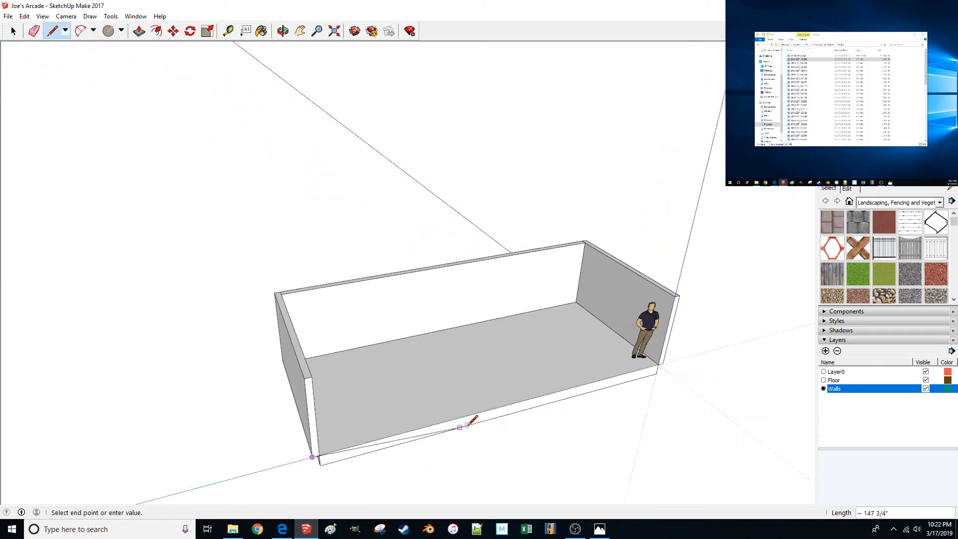
click(662, 363)
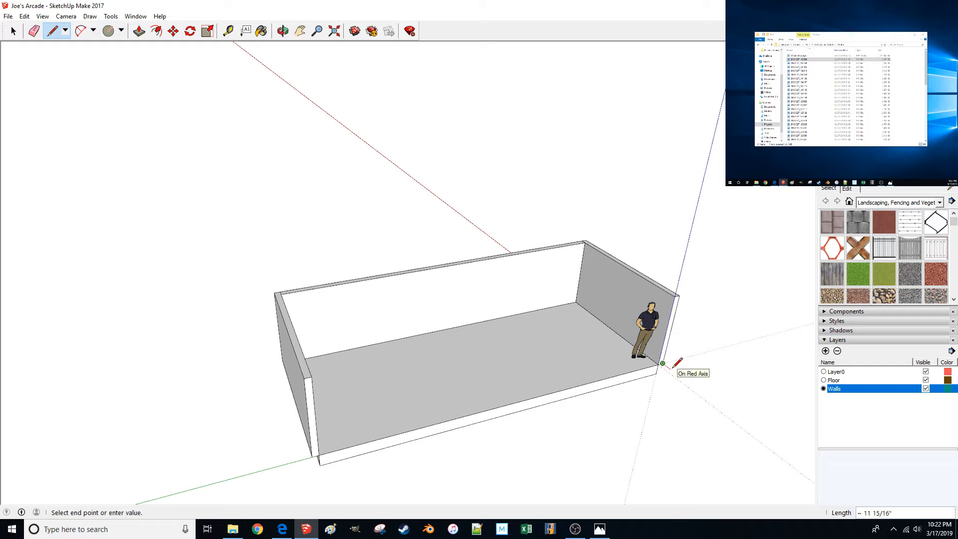
click(679, 296)
click(304, 378)
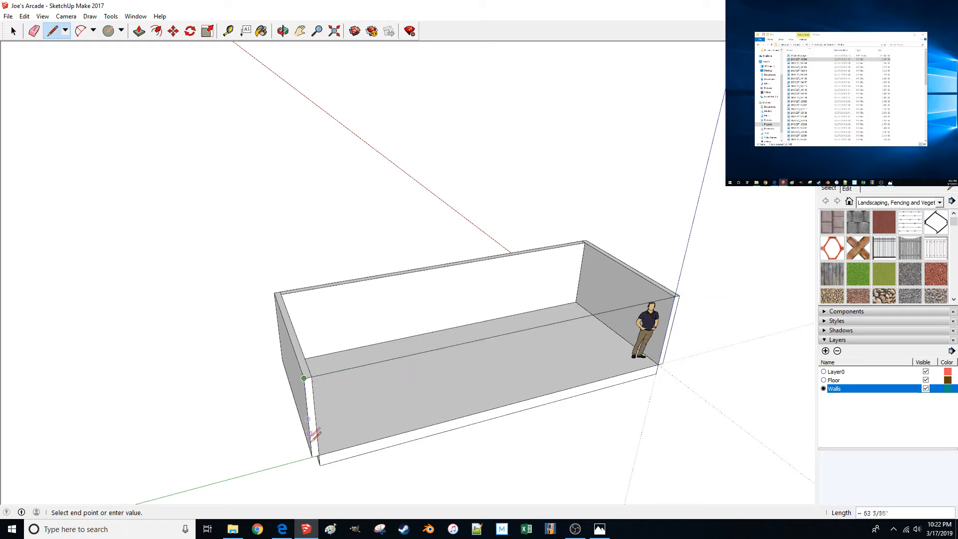
click(312, 456)
Extrude the last long wall face 5 inches outward and group the whole wall.
key(p)
click(368, 422)
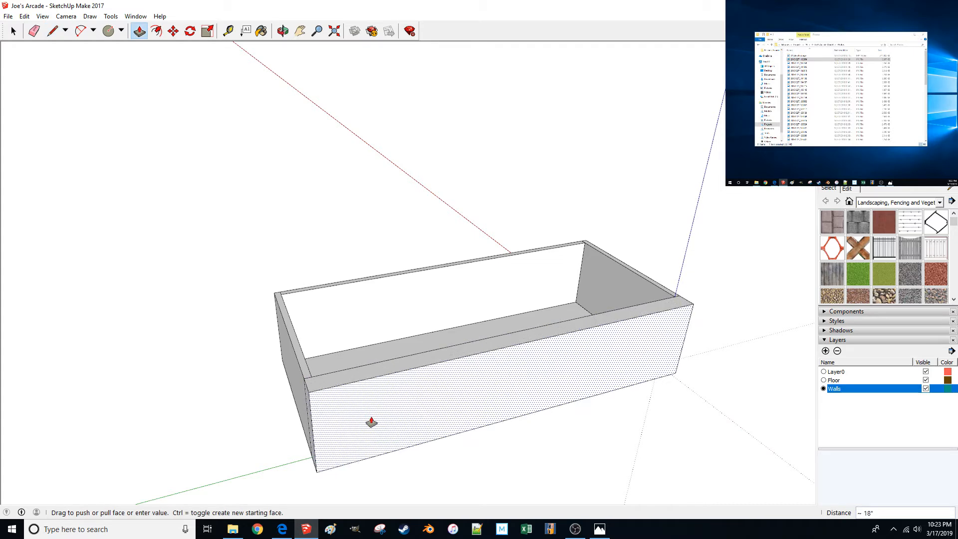
text(5)
key(Return)
key(space)
triple_click(403, 405)
key(g)
Add two new layers named Ceiling and Furniture.
middle_drag(564, 433, 624, 225)
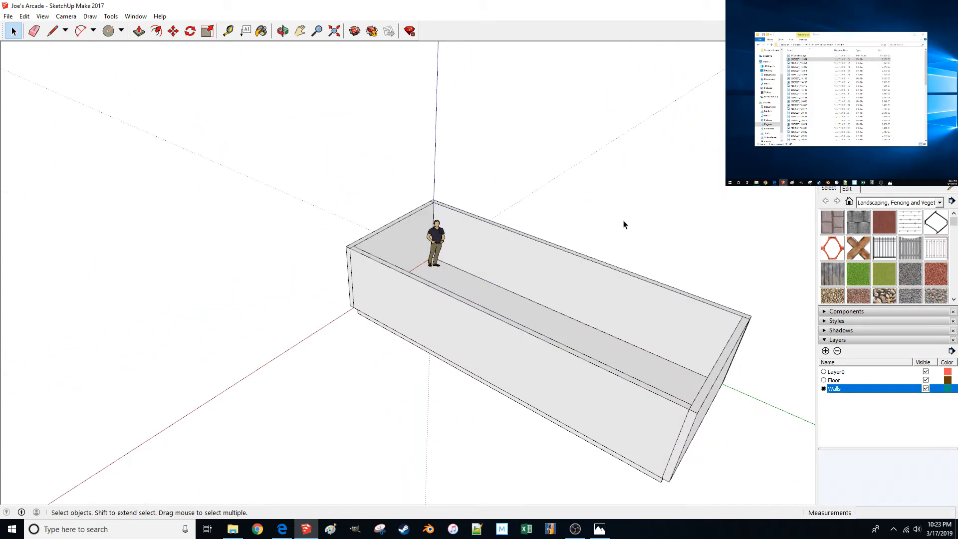
middle_drag(624, 224, 574, 236)
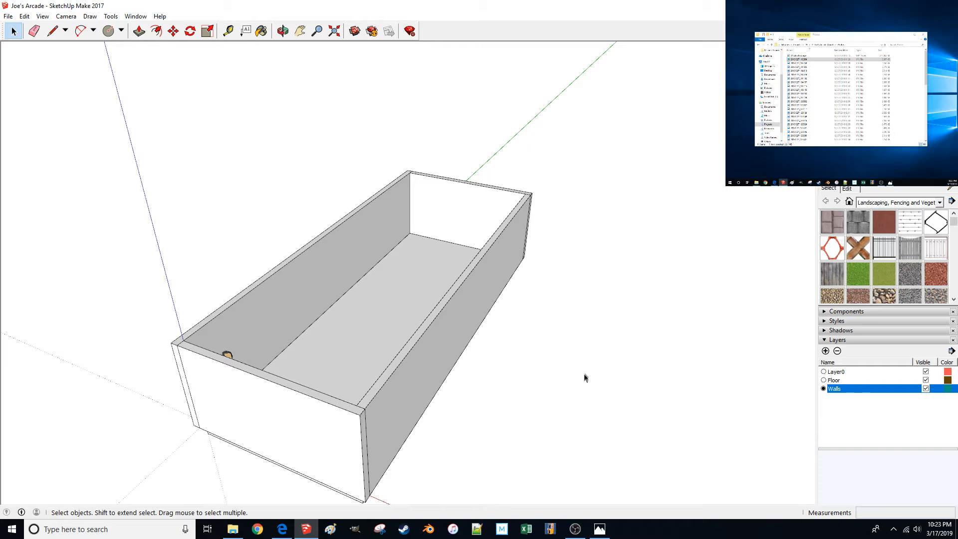
key(F2)
scroll(466, 315, up, 5)
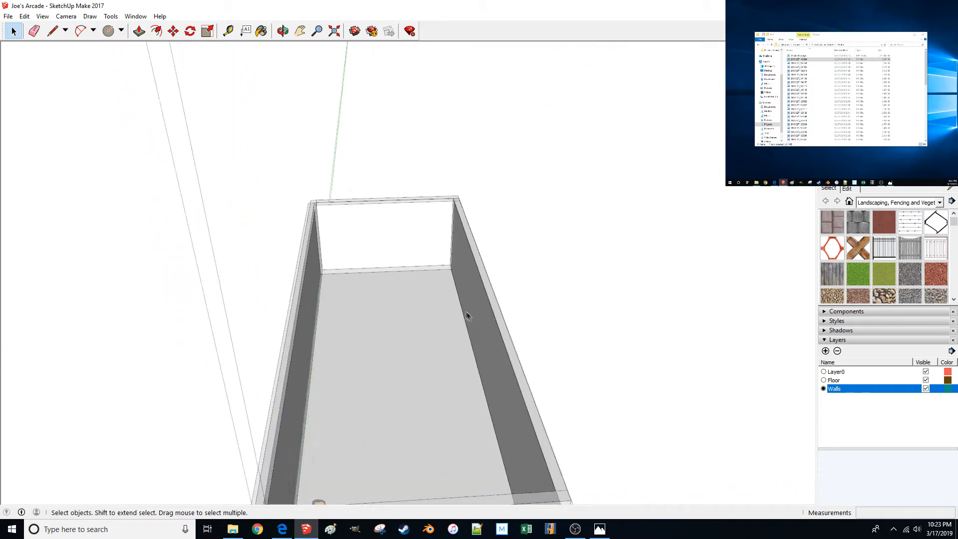
middle_drag(465, 314, 406, 319)
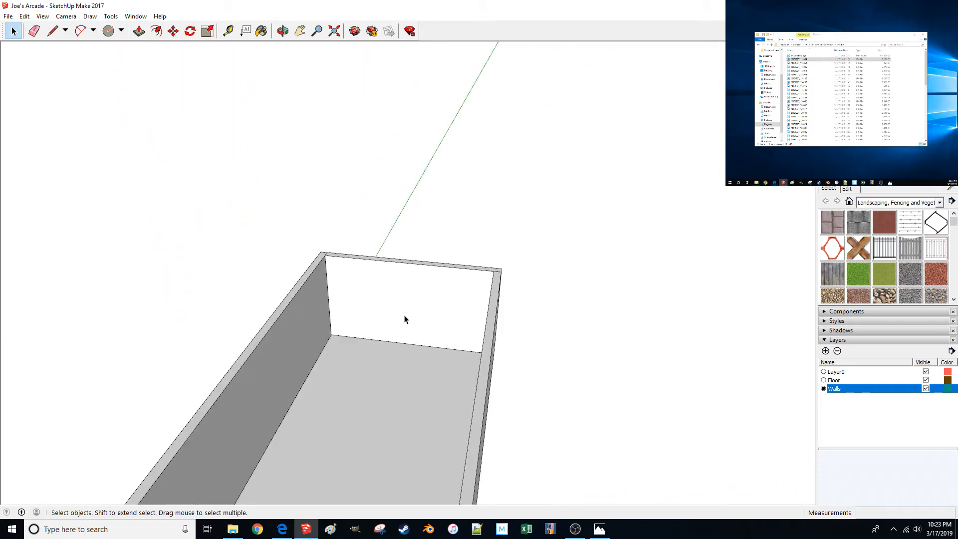
click(825, 351)
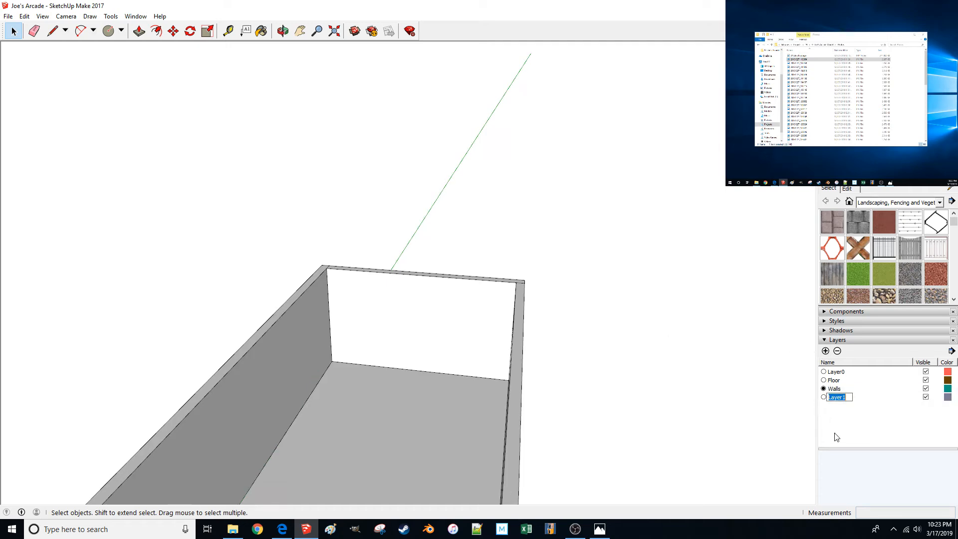
text(Ceiling)
key(Return)
click(825, 351)
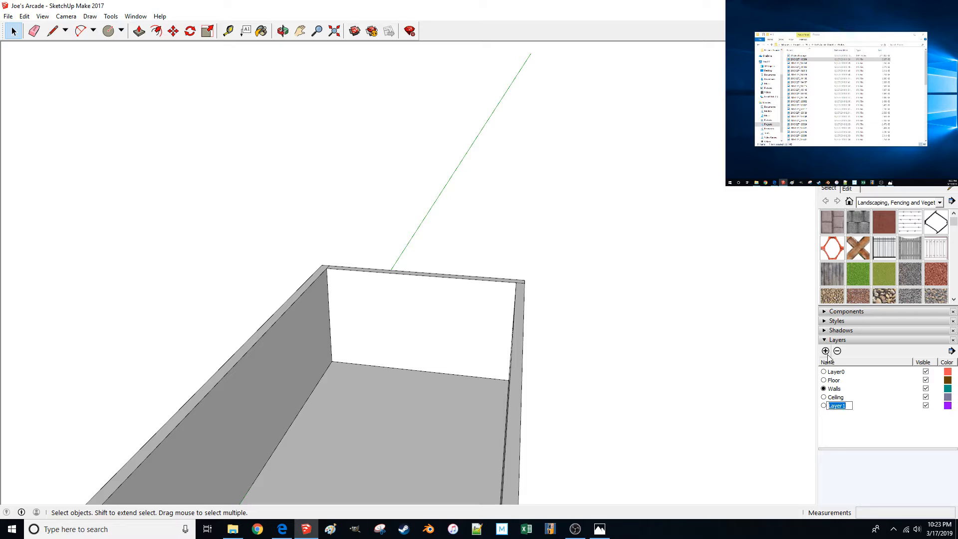
text(Furniture)
key(Return)
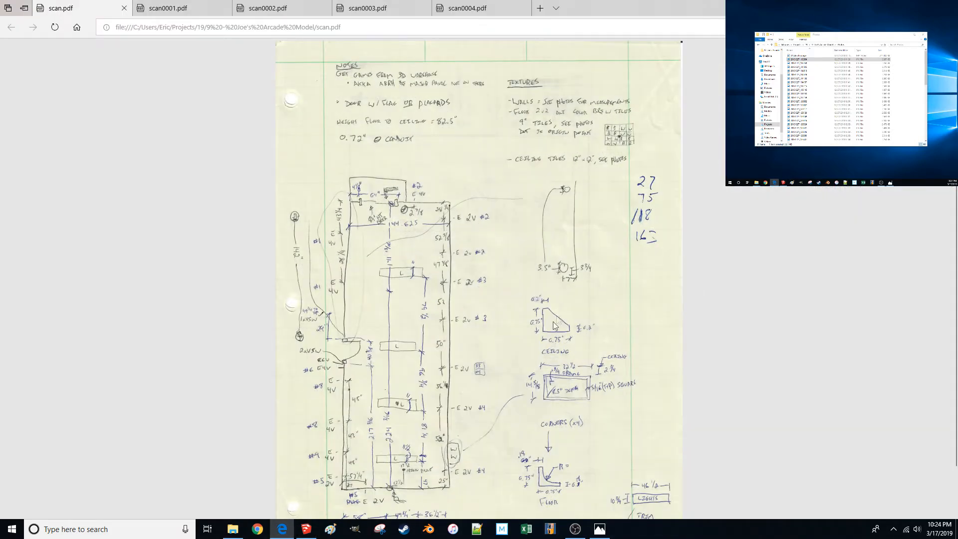
In Edge, enlarge scan.pdf and examine the floor plan dimensions, light positions, trim details and texture notes.
scroll(447, 436, down, 1)
ctrl+scroll(393, 450, up, 4)
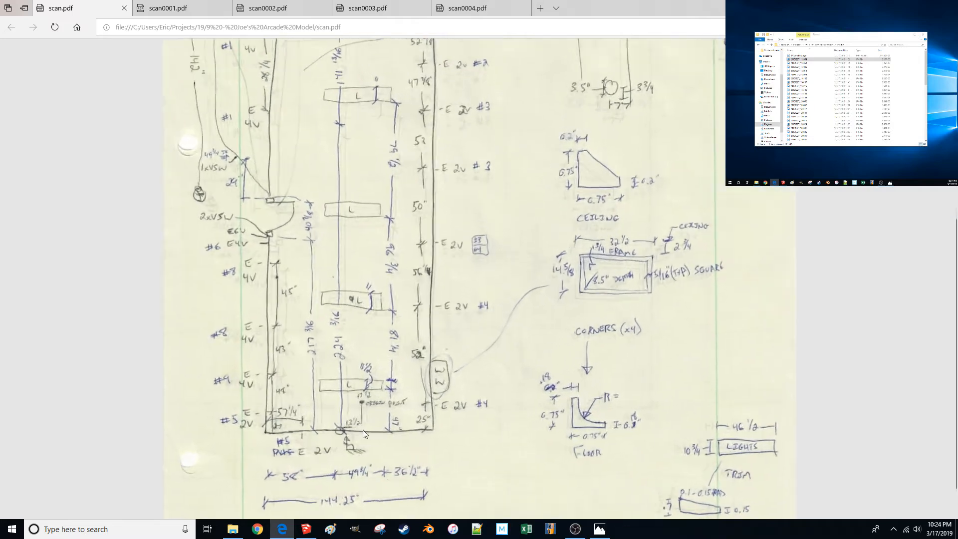
scroll(292, 444, down, 1)
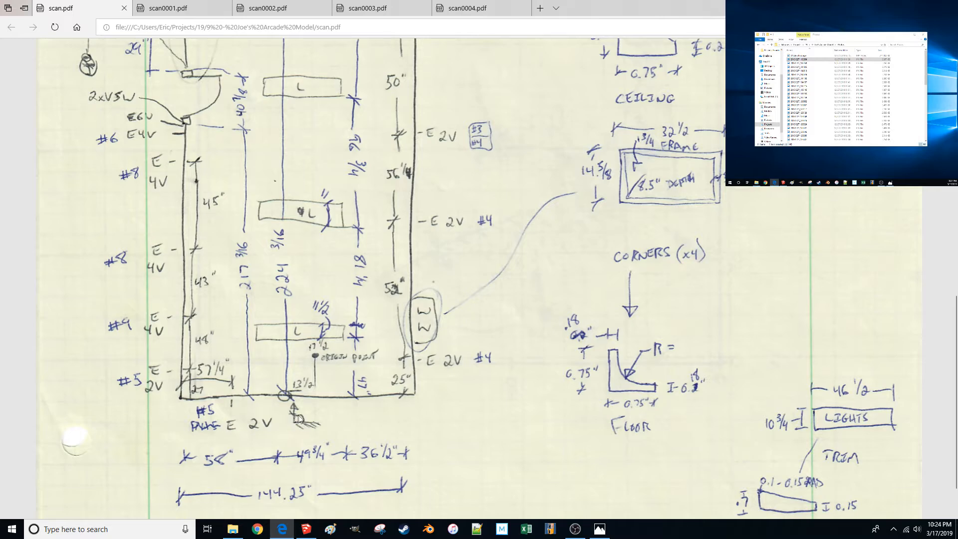
scroll(313, 417, down, 1)
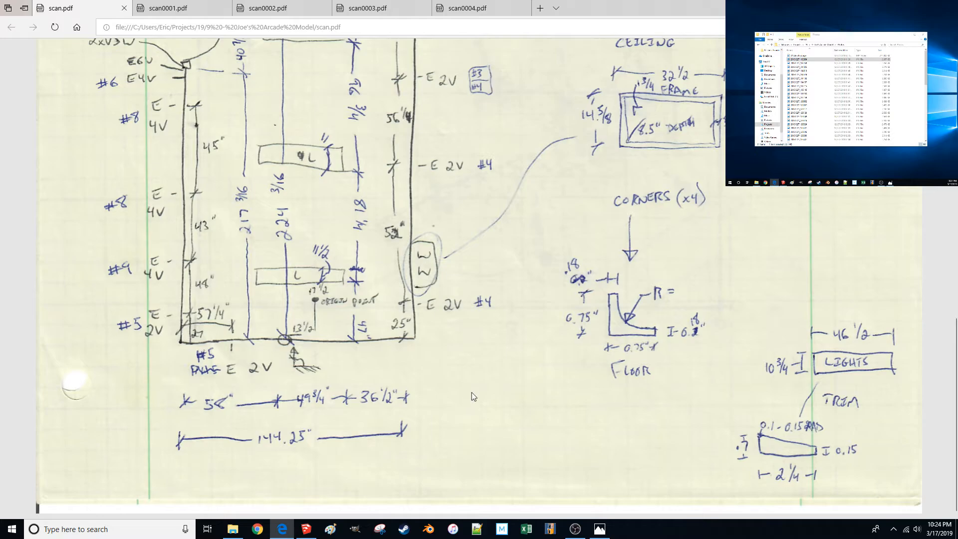
scroll(472, 391, up, 15)
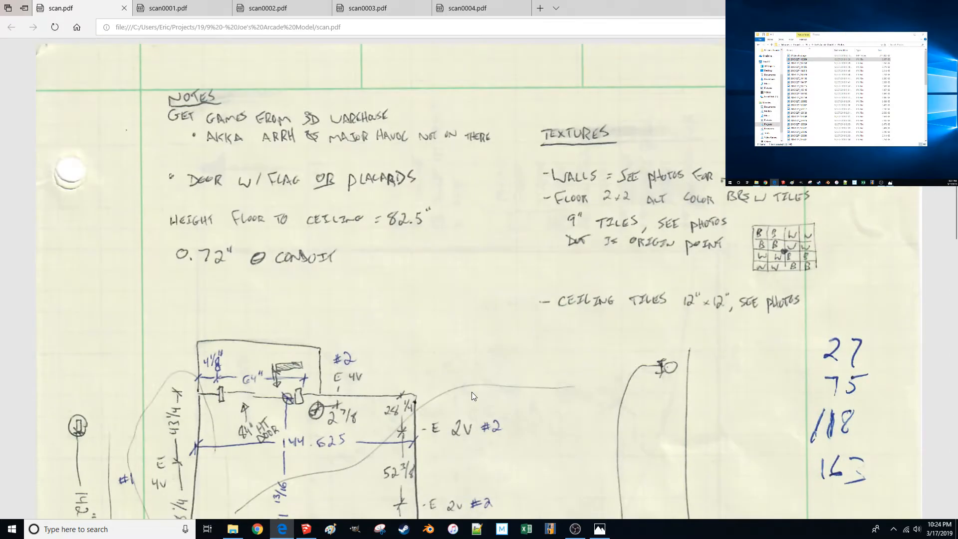
scroll(469, 392, down, 2)
scroll(448, 367, up, 3)
scroll(444, 373, down, 1)
scroll(444, 374, down, 5)
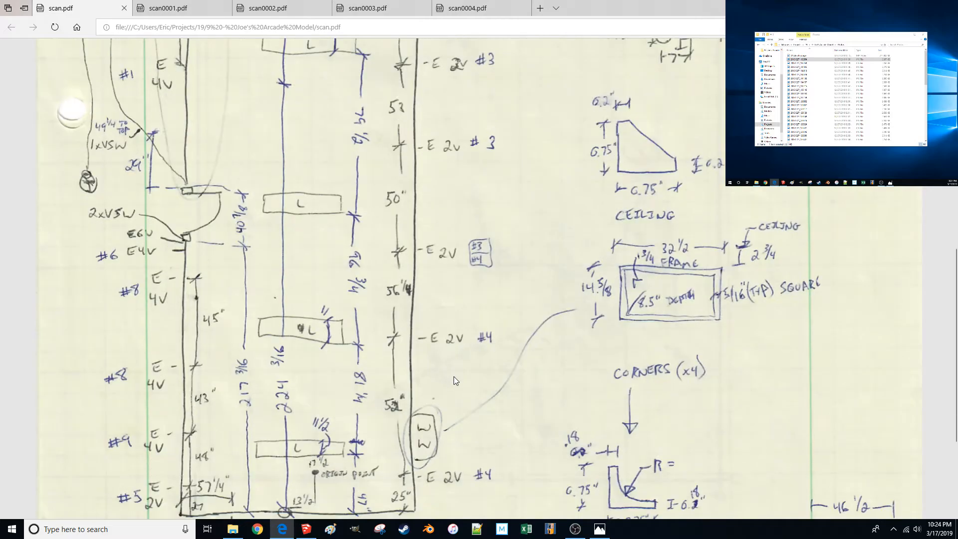
scroll(448, 369, up, 6)
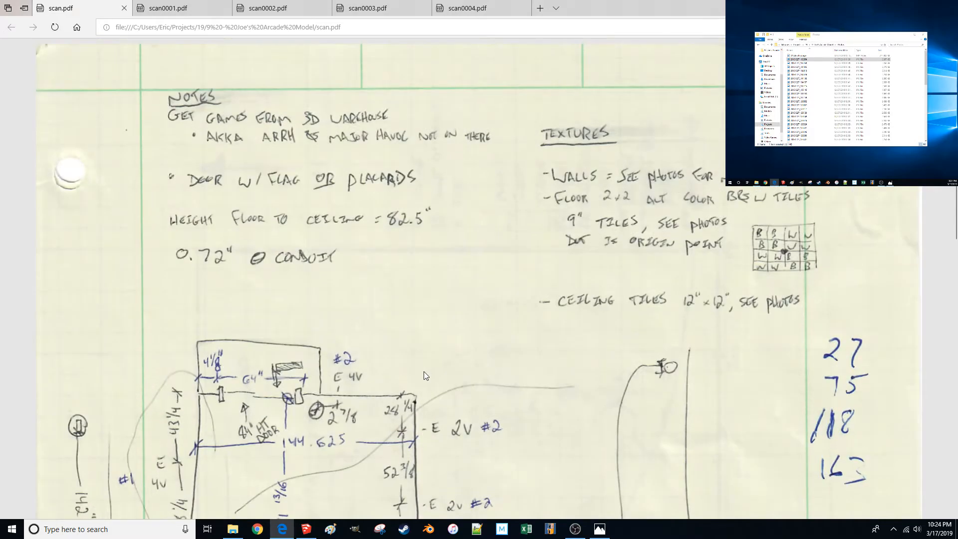
Examine the door alcove and ceiling light dimensions on the scan.pdf floor plan and open scan0003.pdf.
scroll(352, 312, down, 1)
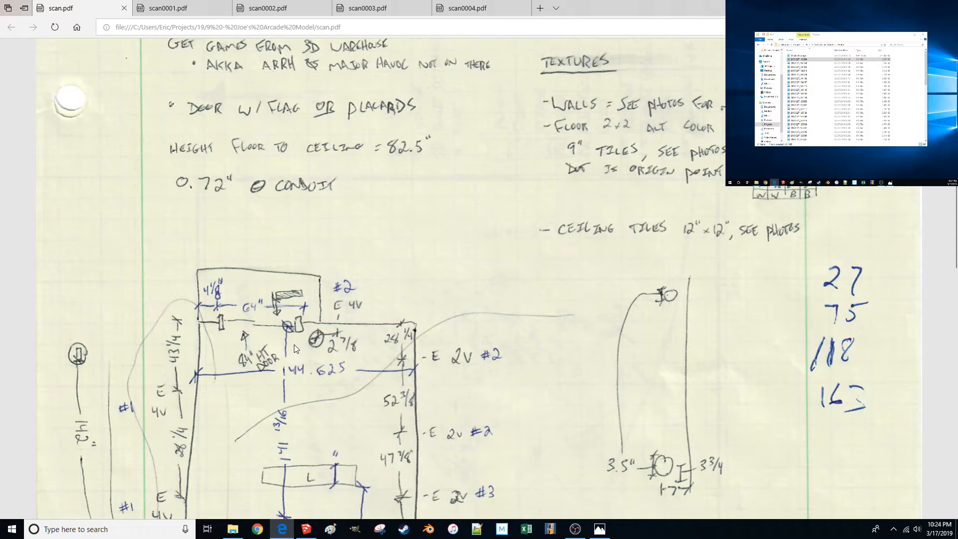
scroll(289, 343, down, 3)
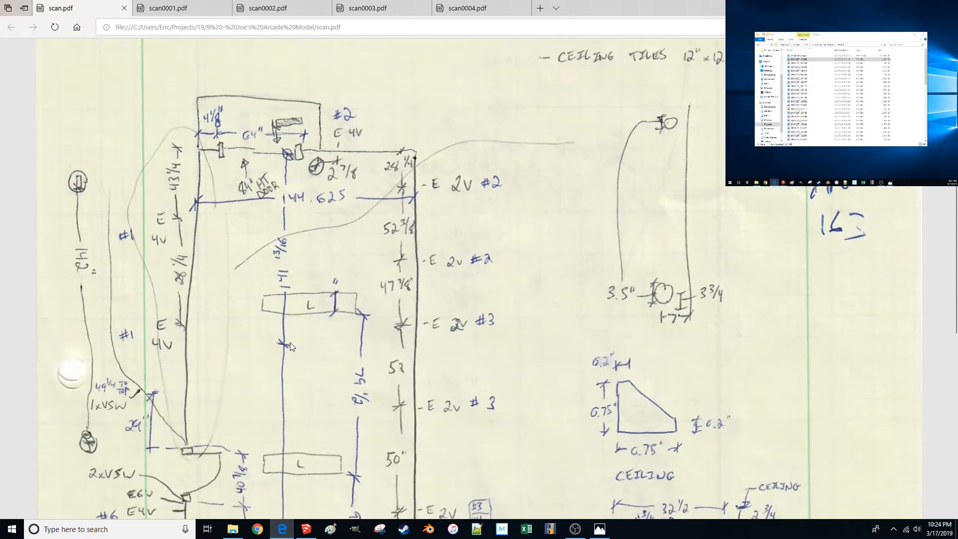
scroll(290, 342, up, 2)
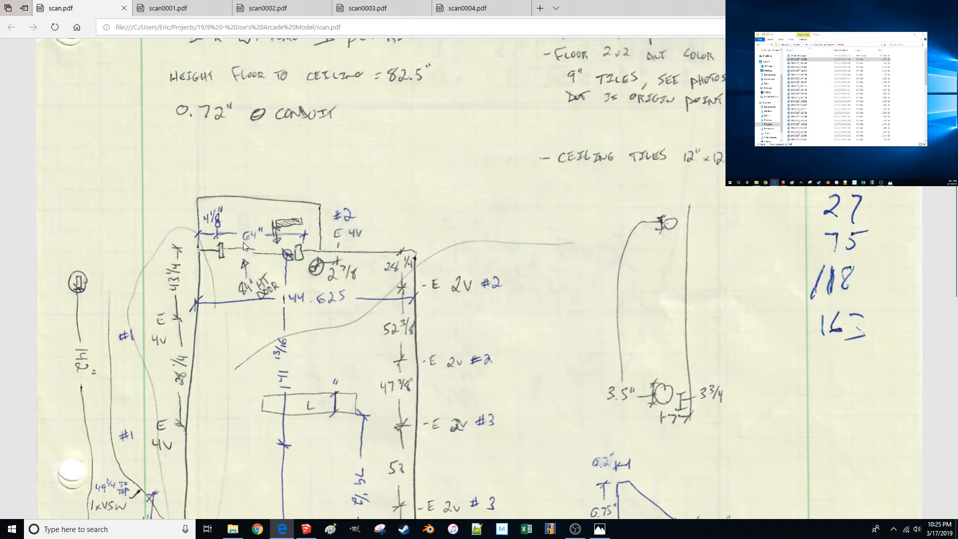
scroll(322, 149, down, 2)
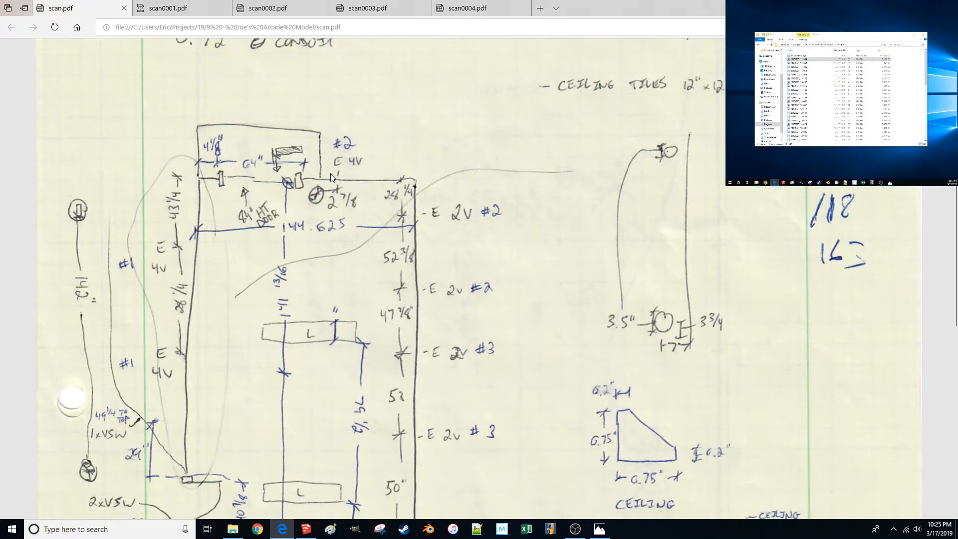
scroll(331, 172, up, 2)
click(370, 6)
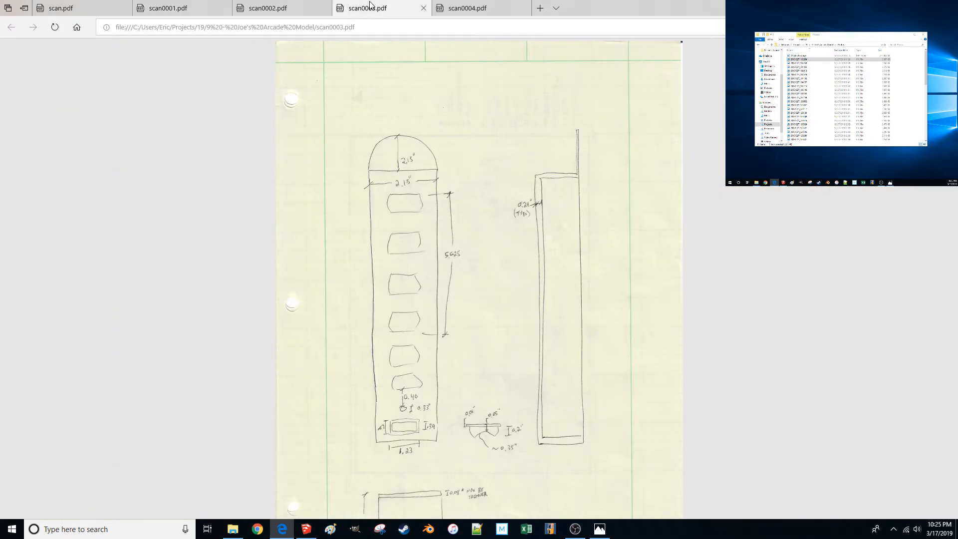
Bring up scan0004.pdf for reference and add a layer named Details to the model as the active layer.
click(473, 11)
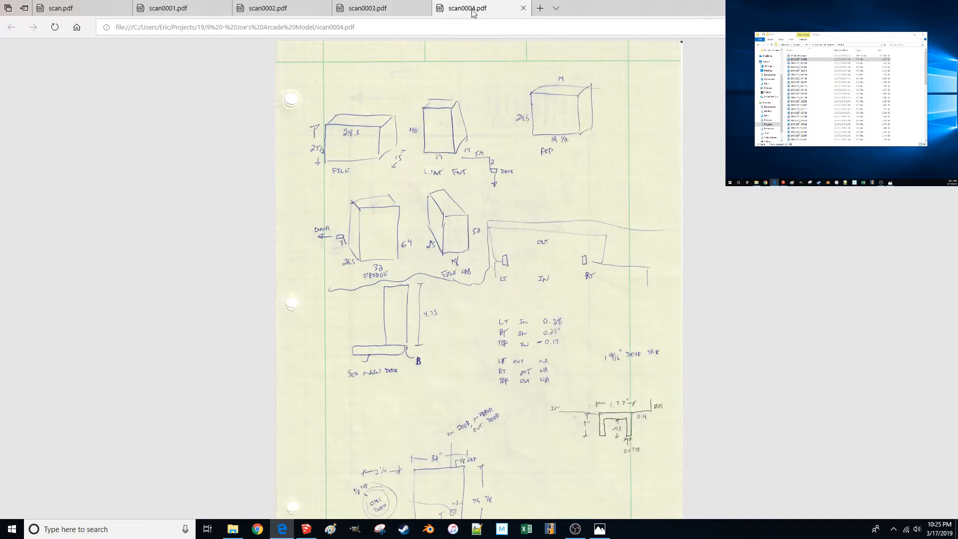
scroll(412, 355, down, 1)
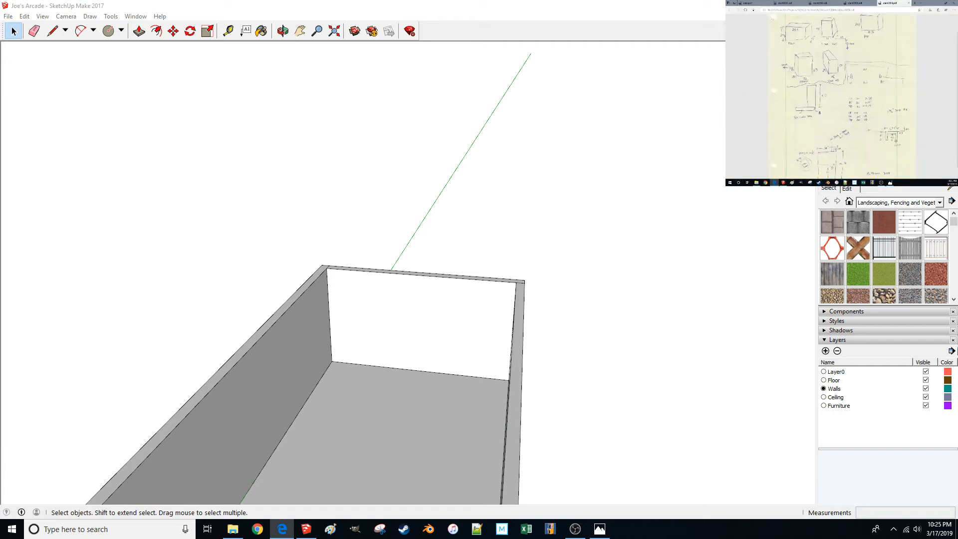
click(825, 351)
text(Details)
key(Return)
click(824, 414)
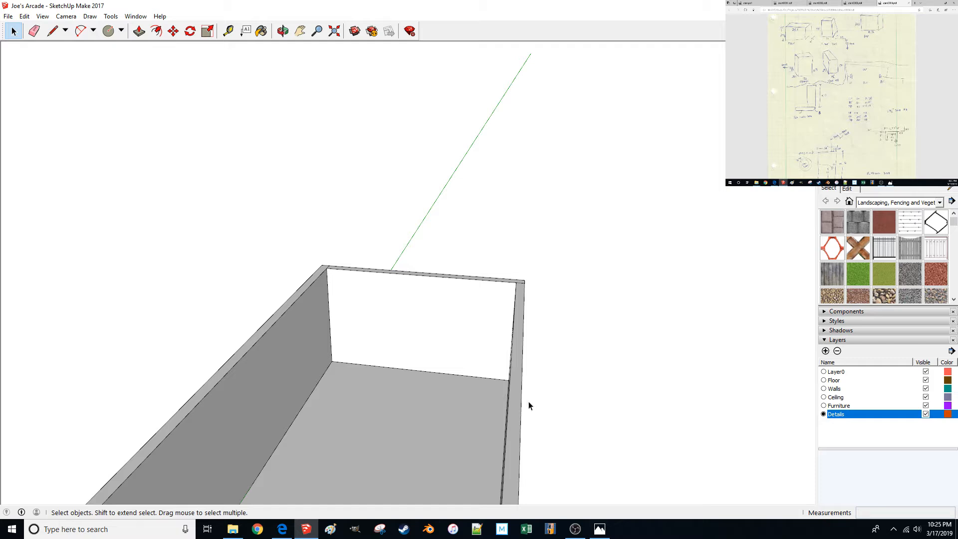
Draw an upright rectangle 30 inches wide and 79.875 inches high on the room floor for the sliding door.
click(877, 128)
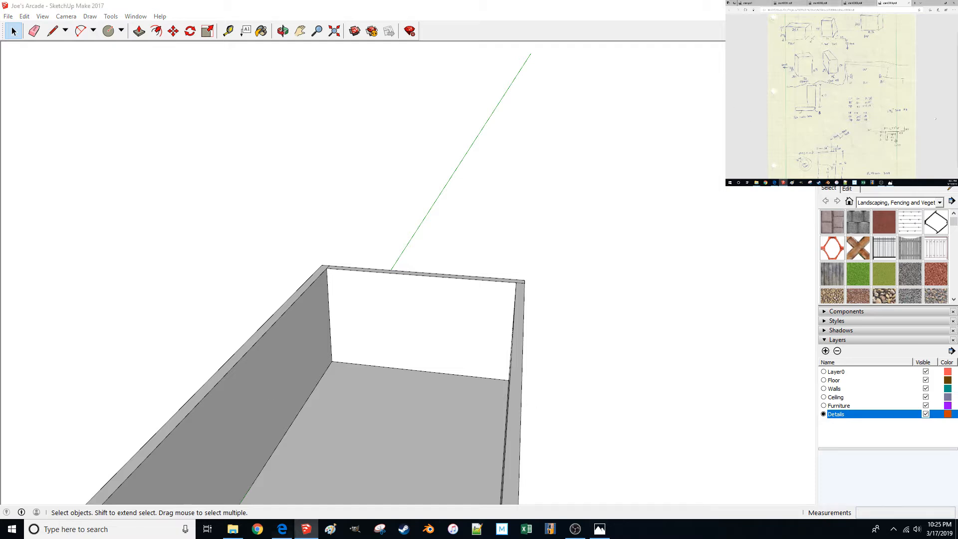
scroll(877, 127, down, 1)
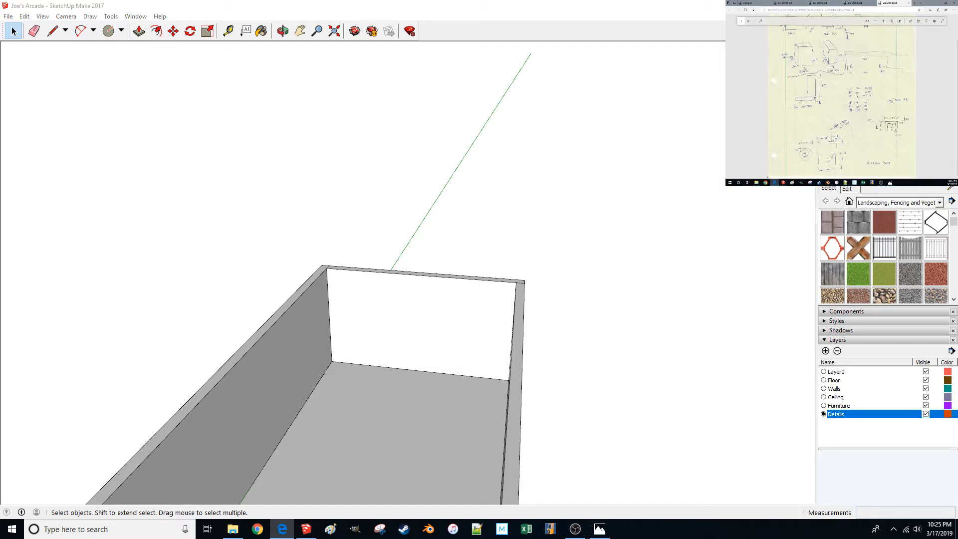
click(459, 5)
middle_drag(305, 331, 316, 332)
scroll(457, 344, up, 4)
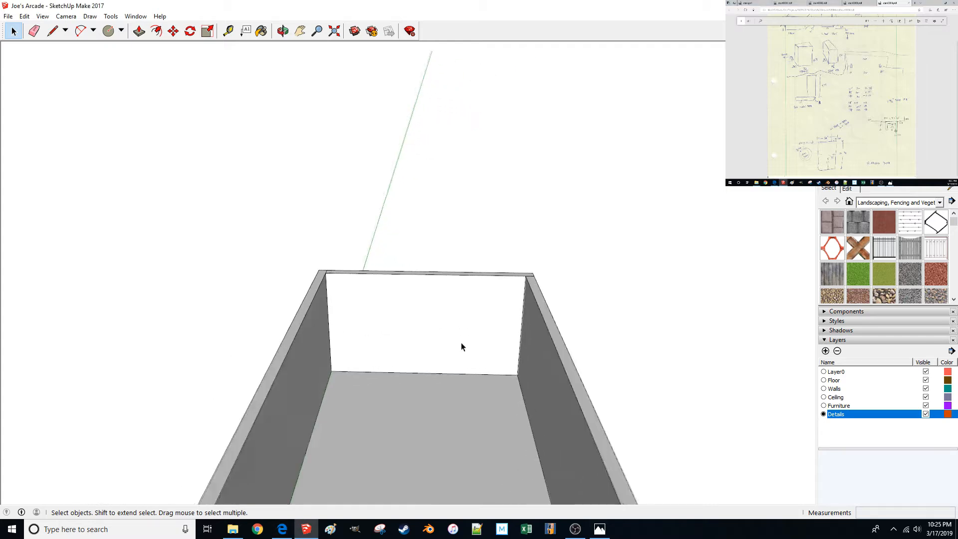
key(l)
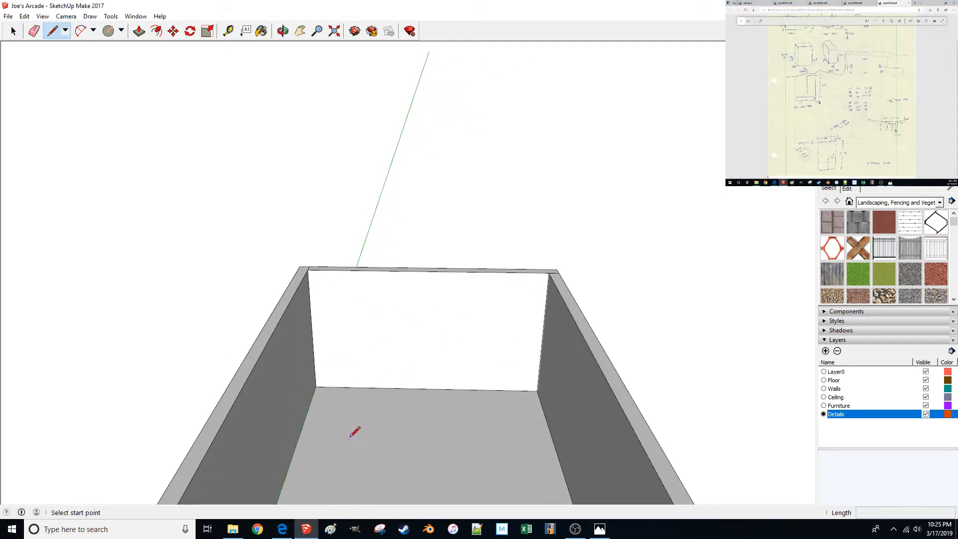
click(338, 441)
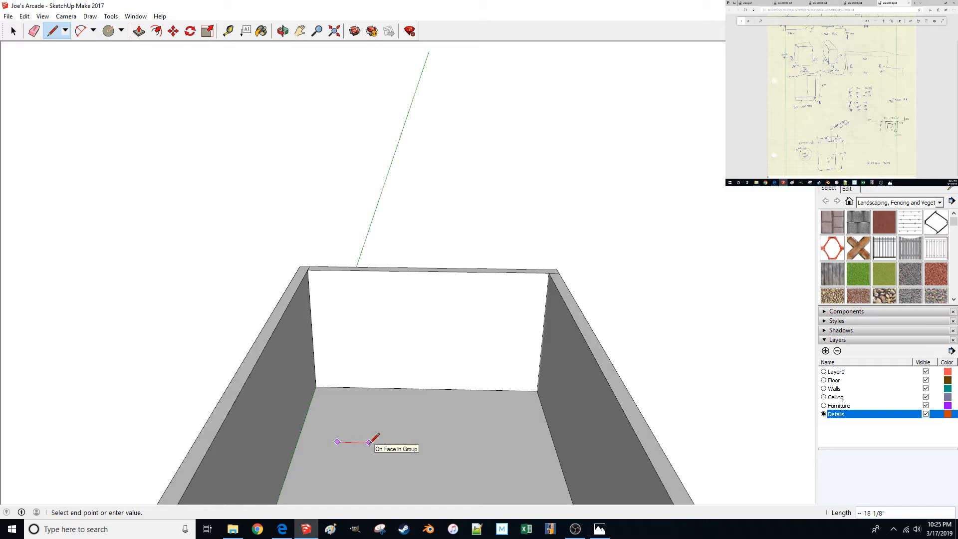
text(30)
key(Return)
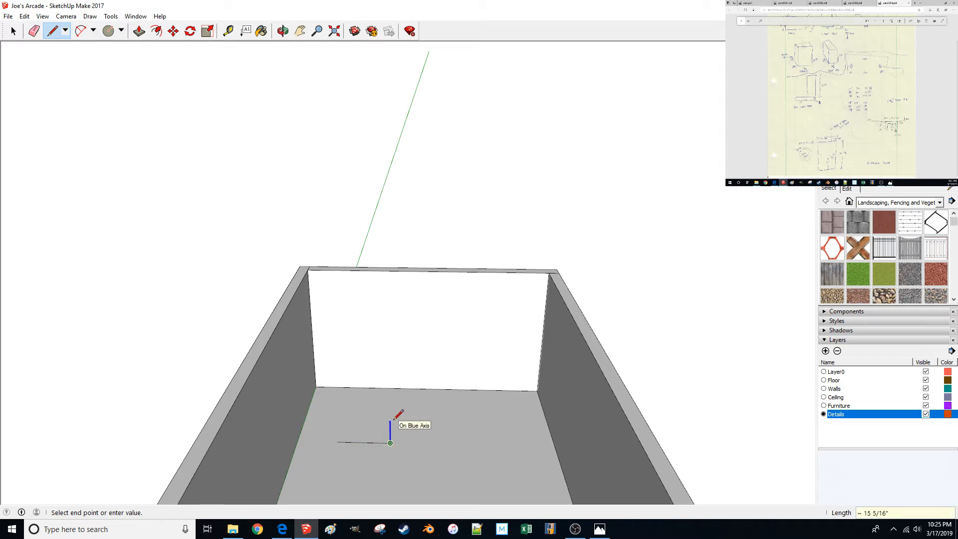
text(79.875)
key(Return)
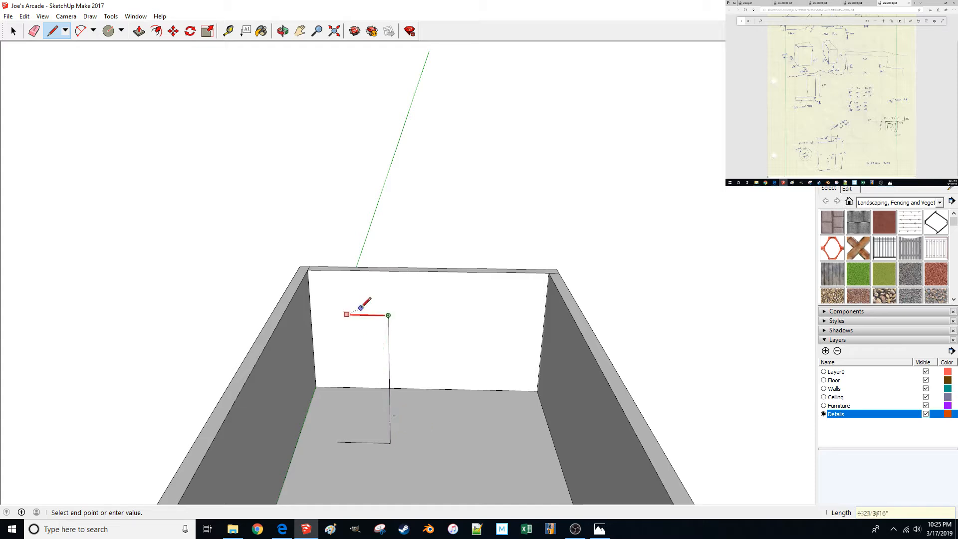
click(330, 314)
click(337, 440)
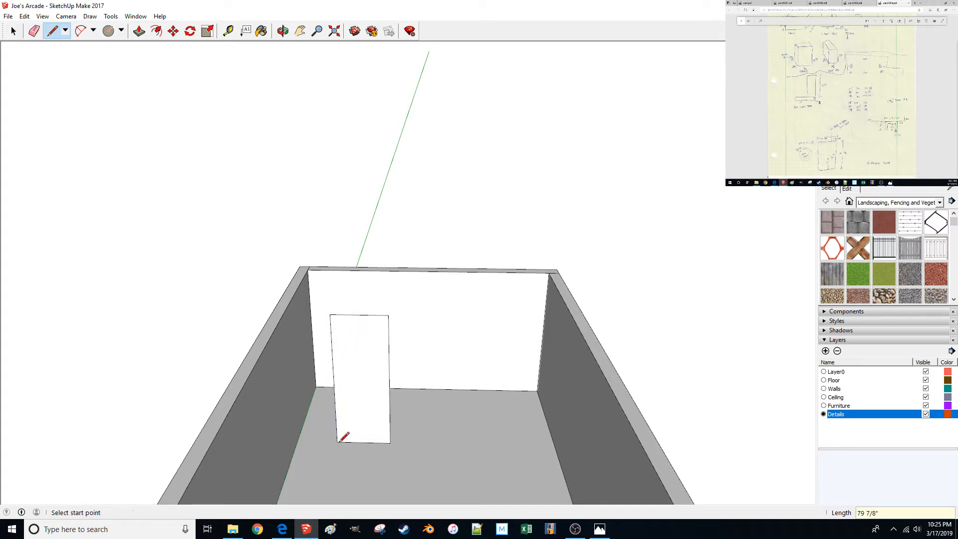
Extrude the sliding door face by 1 inch and a further 9/16 inch to form a solid slab.
middle_drag(355, 349, 348, 352)
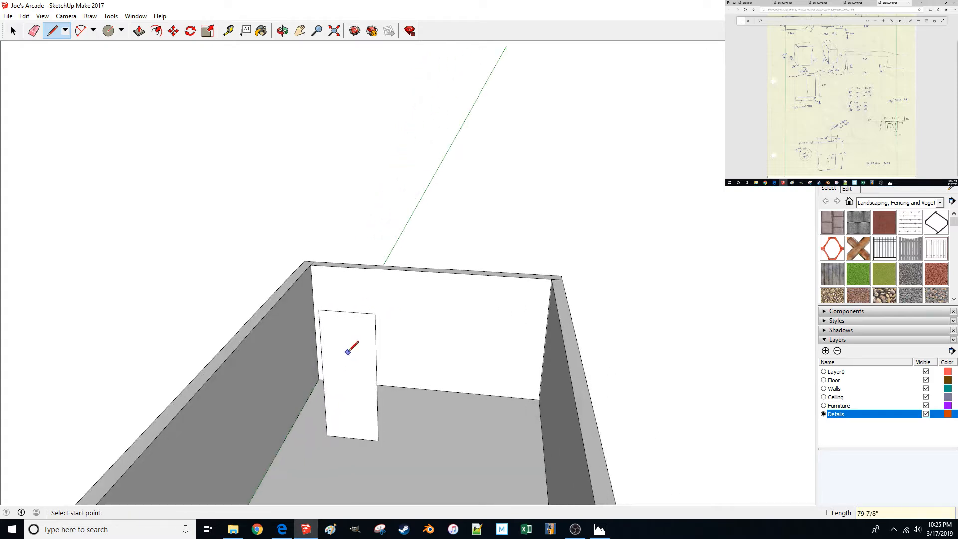
key(p)
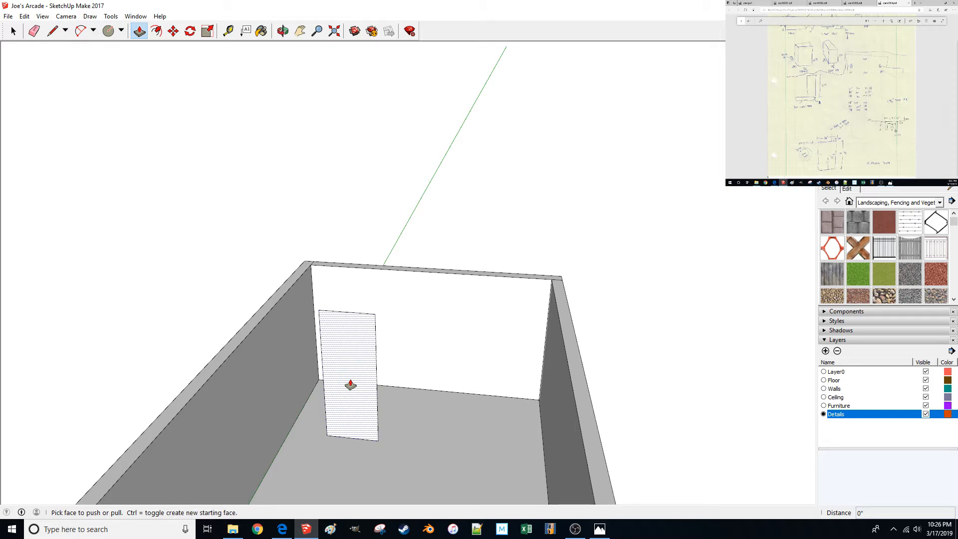
scroll(842, 95, up, 2)
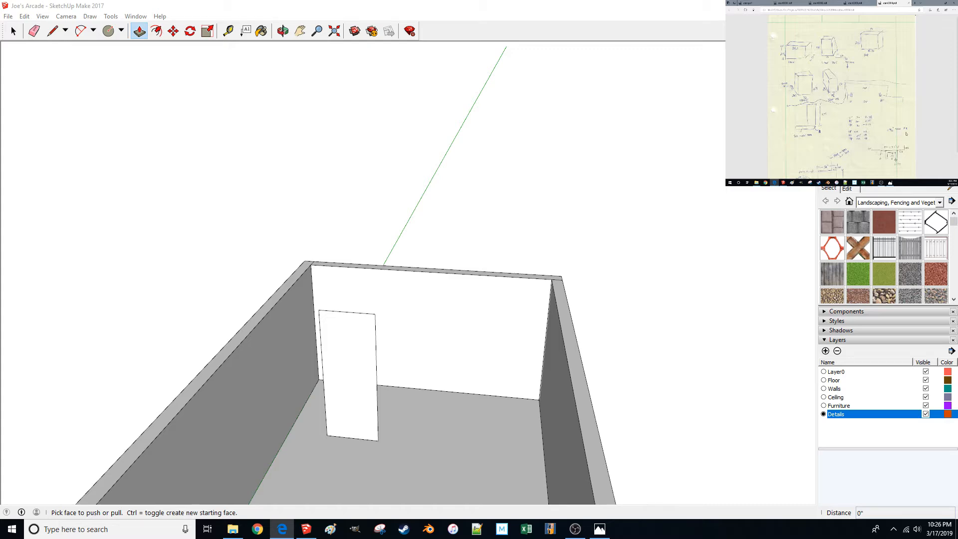
middle_drag(392, 447, 325, 222)
key(p)
scroll(387, 267, up, 4)
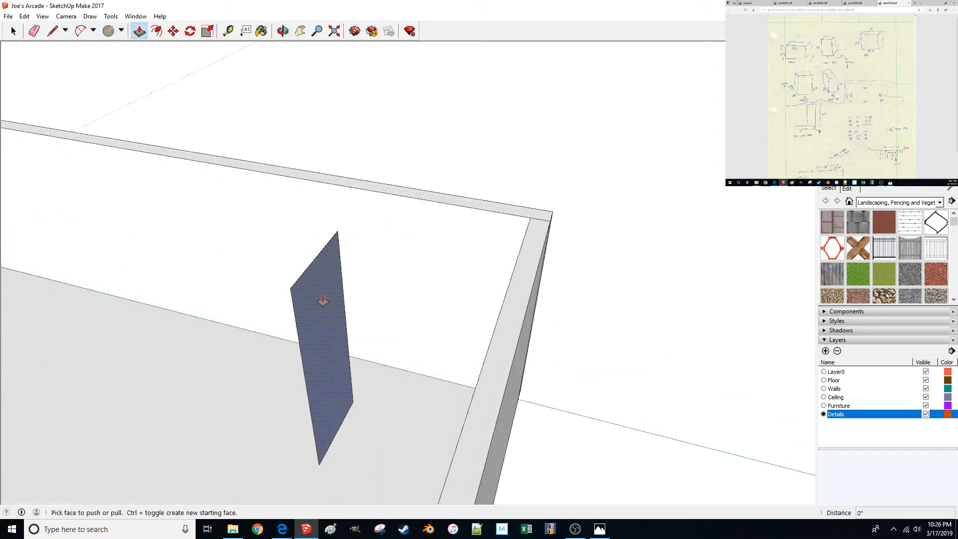
click(321, 320)
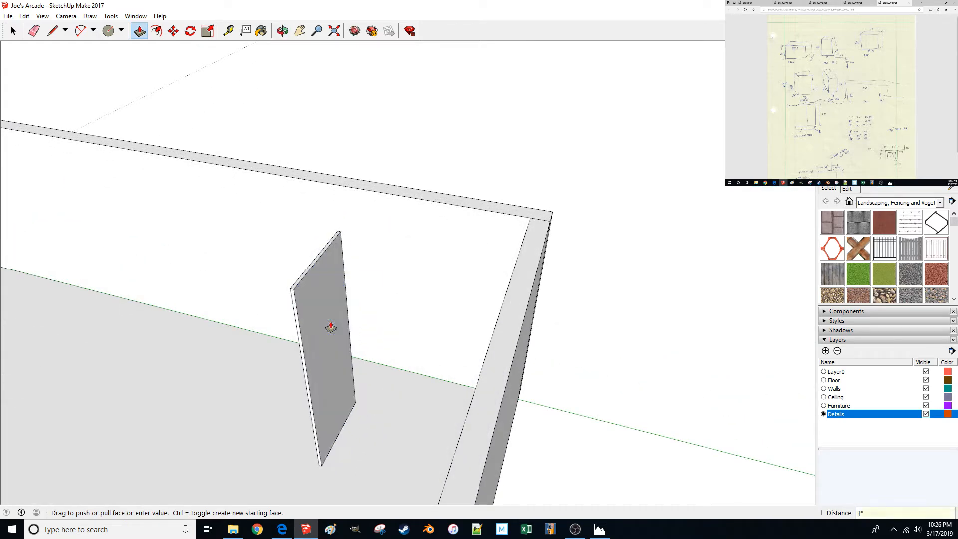
text(9/16)
key(Return)
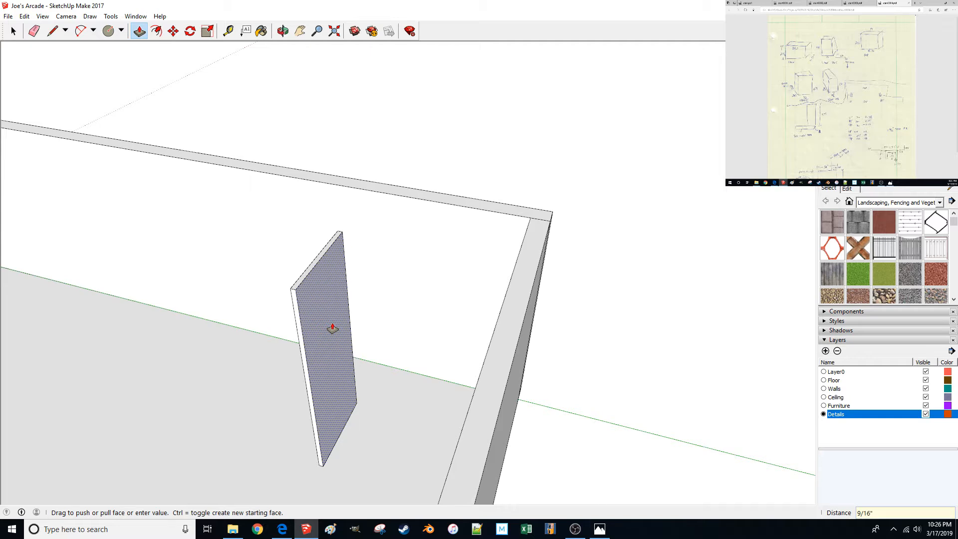
Select the complete sliding door slab and make it a group.
key(space)
middle_drag(327, 339, 398, 331)
double_click(336, 342)
key(g)
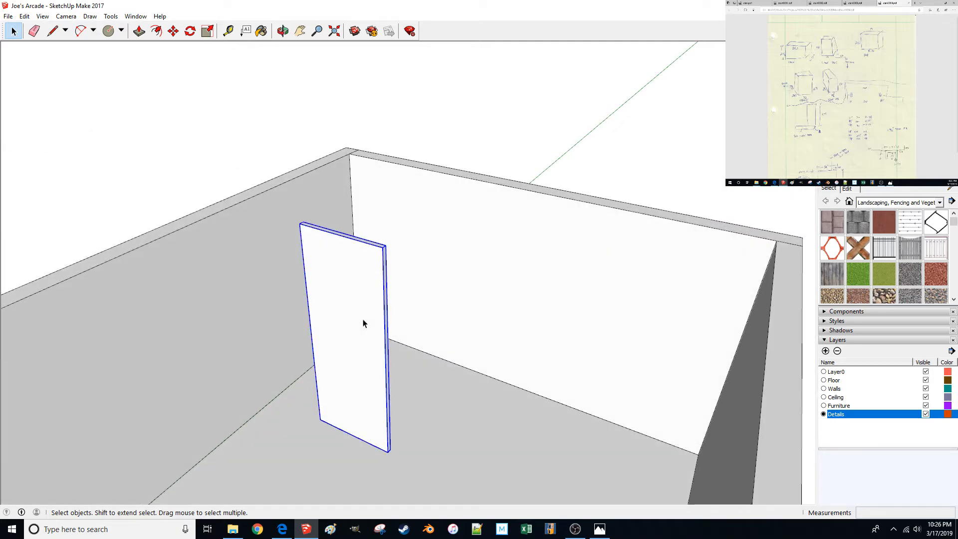
Enlarge the sliding door sketch in scan0004.pdf and examine the round handle's diameter, rim, depth and position.
click(886, 93)
scroll(885, 93, down, 3)
drag(931, 3, 502, 0)
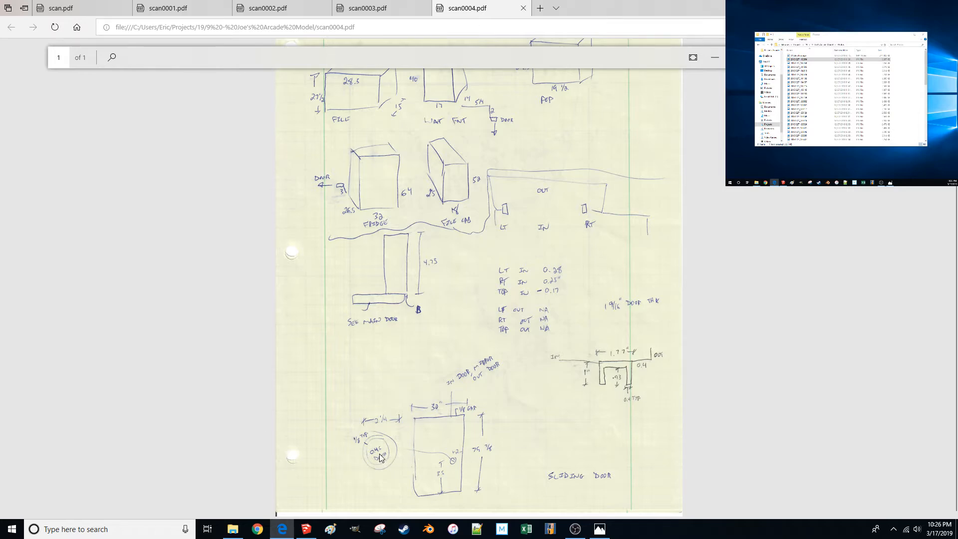
ctrl+scroll(379, 455, up, 5)
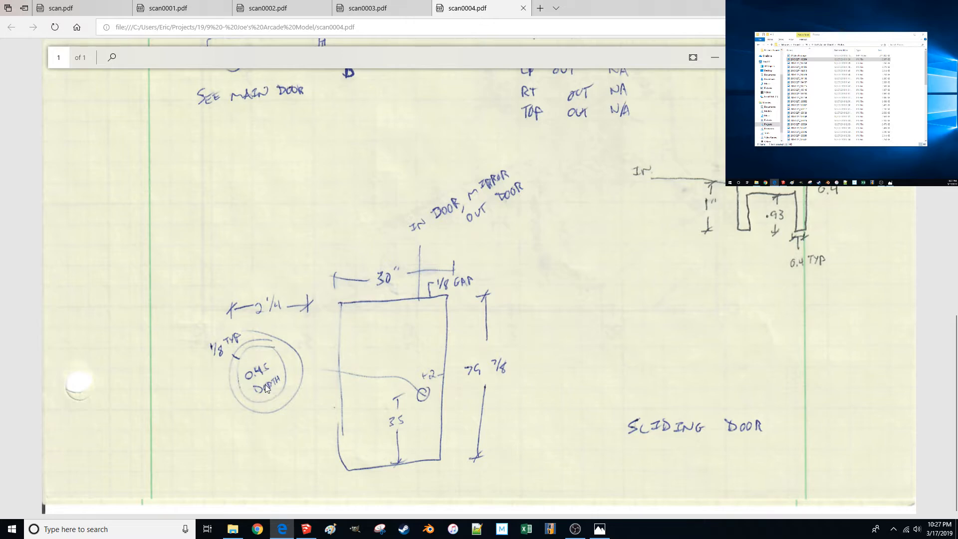
drag(648, 8, 0, 5)
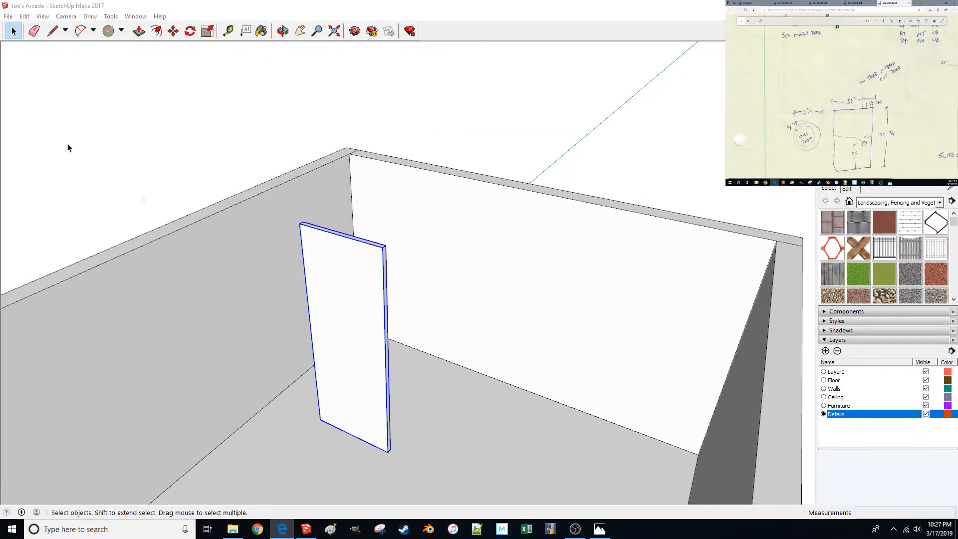
Draw a circle with a 1.125-inch radius on the front of the sliding door for the round handle.
click(504, 138)
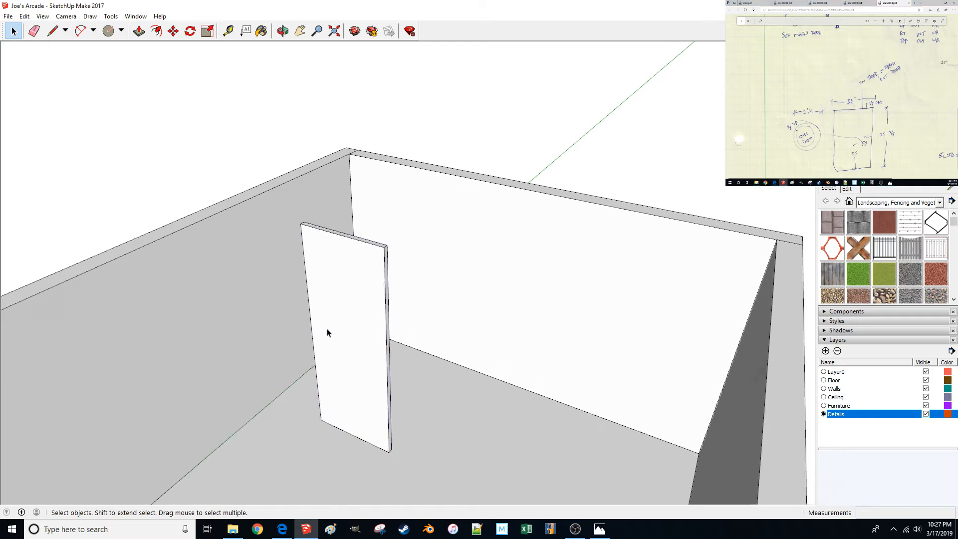
click(327, 329)
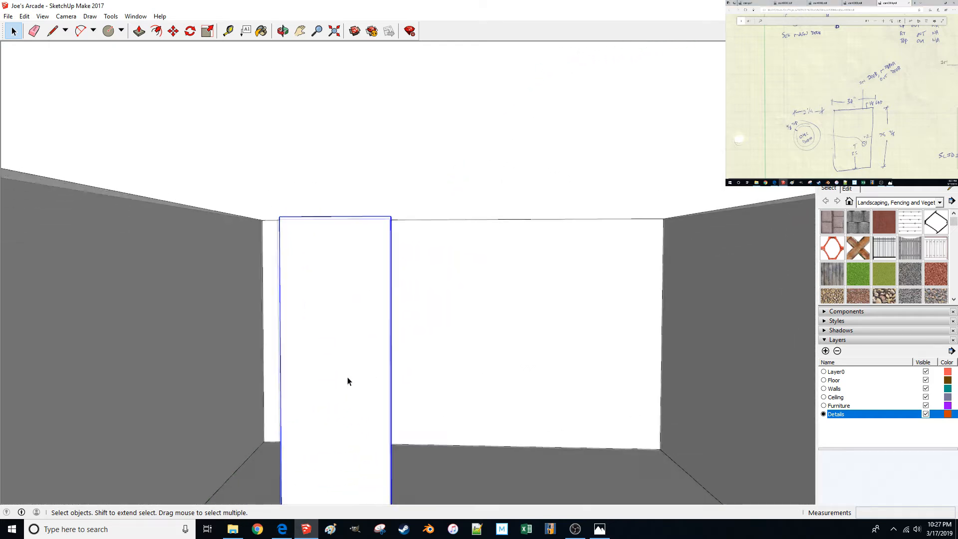
key(c)
click(331, 367)
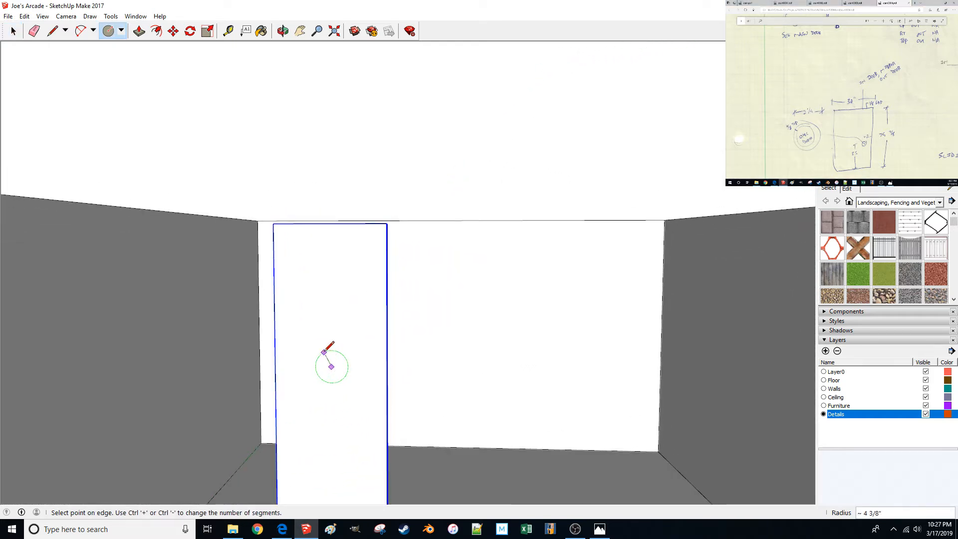
key(Escape)
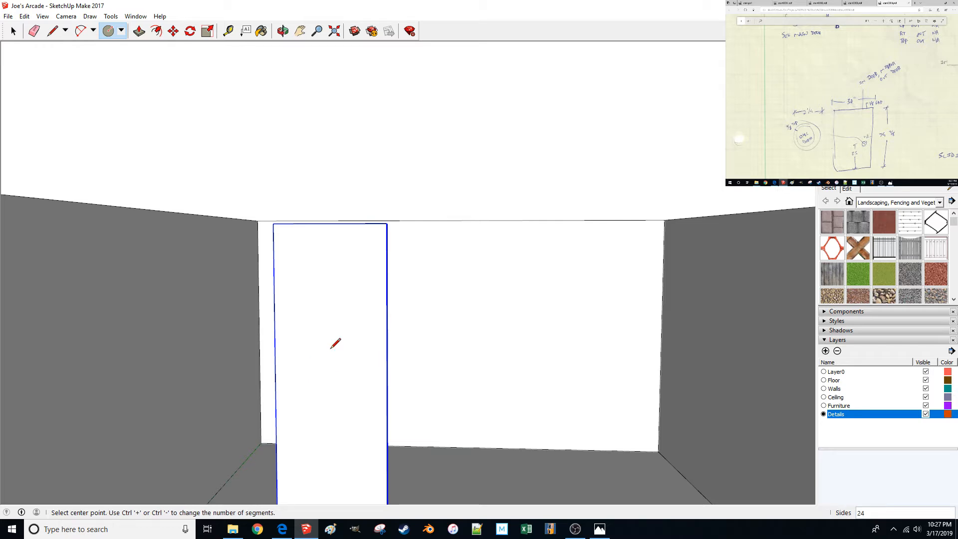
click(334, 374)
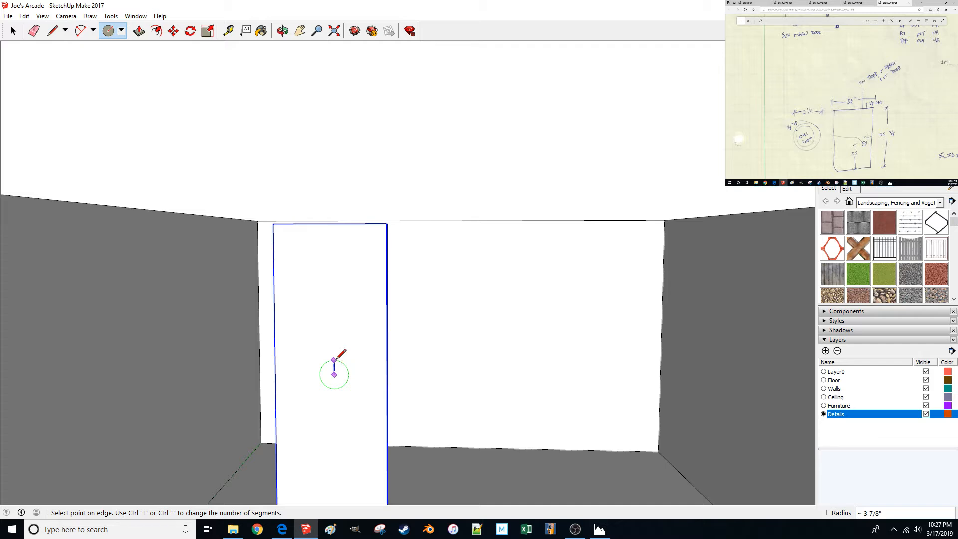
text(.125)
key(Return)
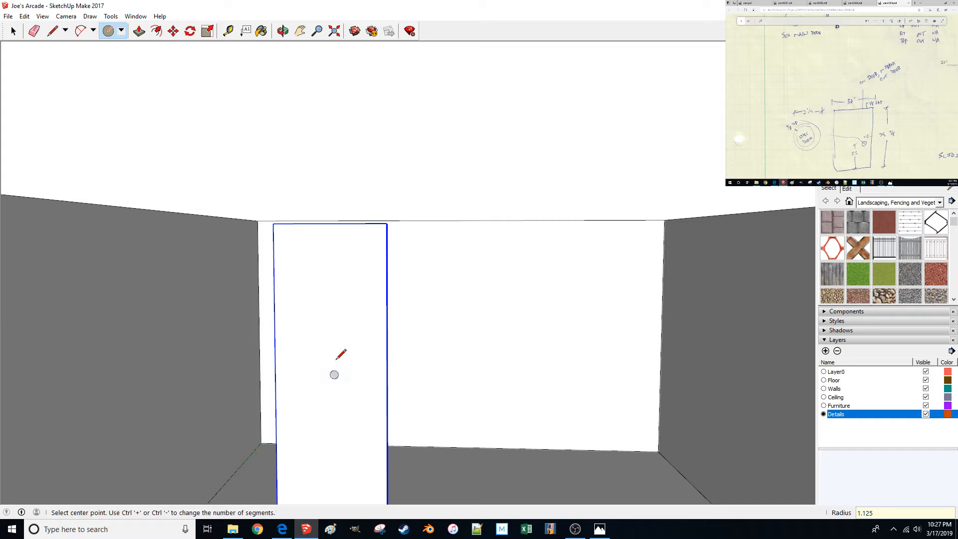
Extrude the handle circle outward from the door face into a short cylinder.
key(space)
scroll(332, 379, up, 6)
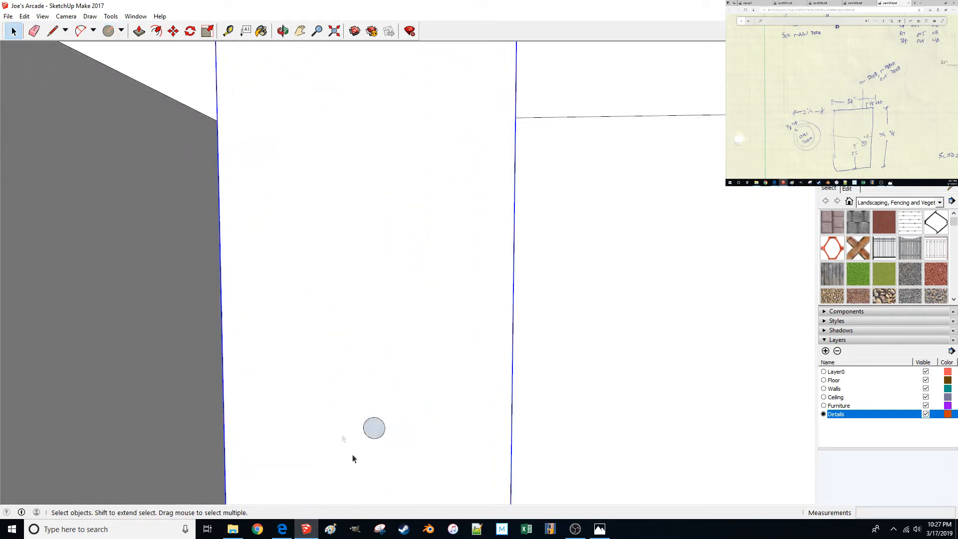
scroll(381, 447, up, 5)
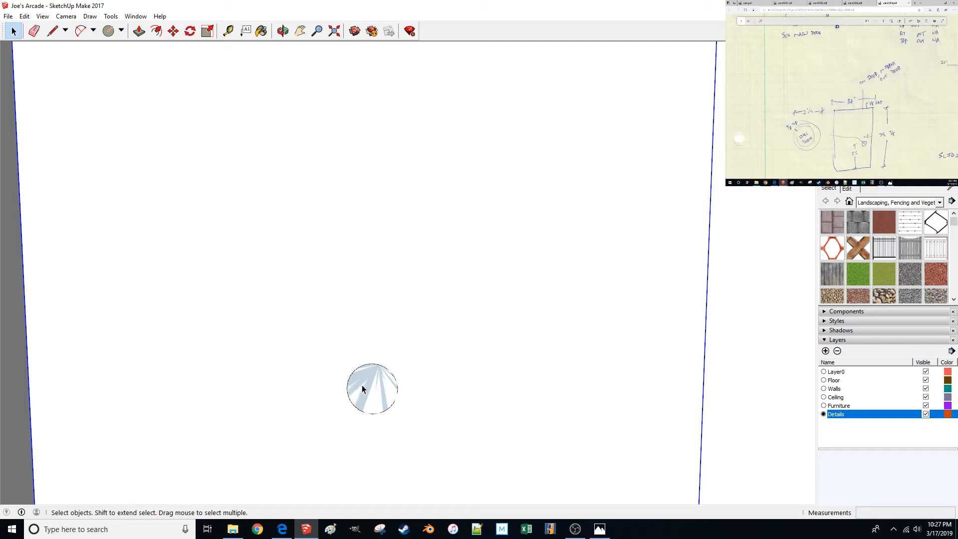
key(p)
click(367, 392)
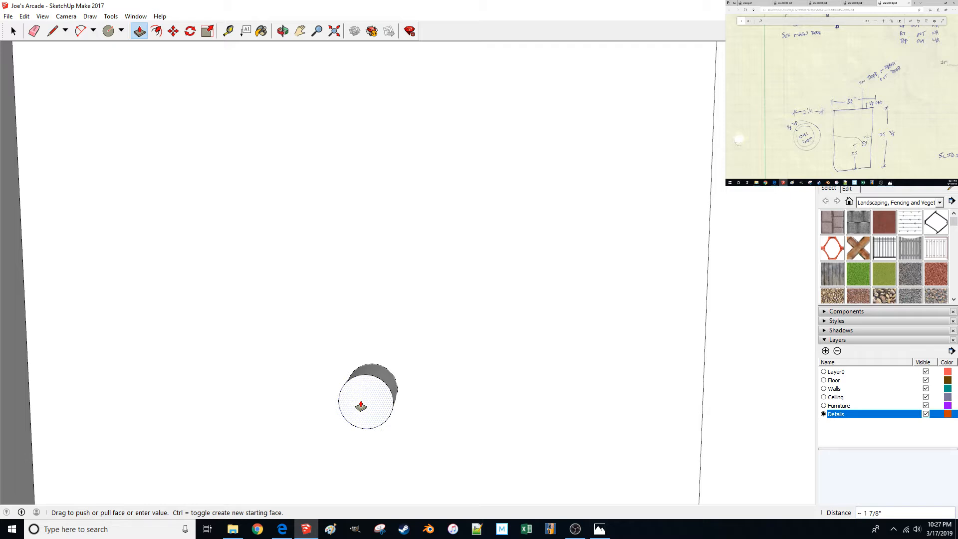
click(360, 405)
Offset the front edge of the handle cylinder inward by 0.125 inch to form a rim.
key(space)
middle_drag(361, 402, 428, 370)
click(402, 406)
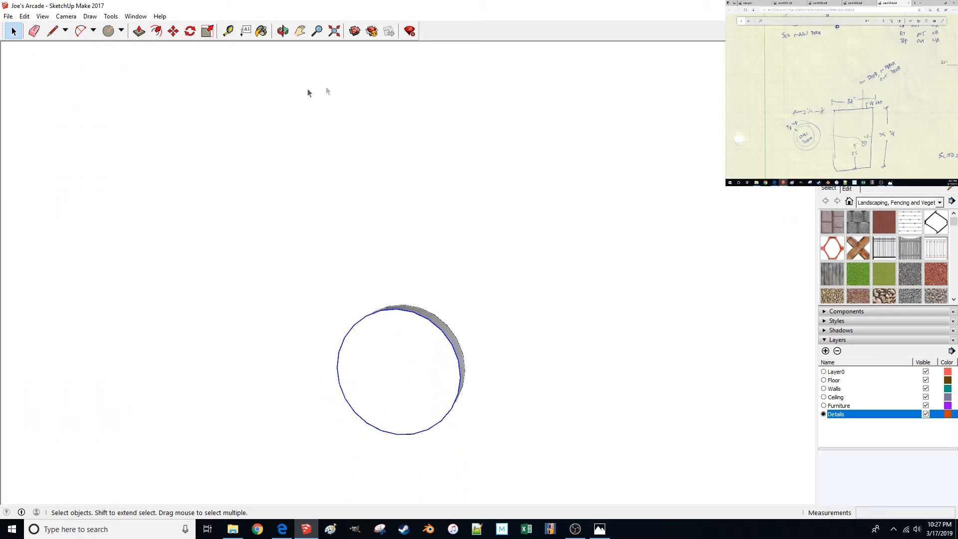
click(156, 31)
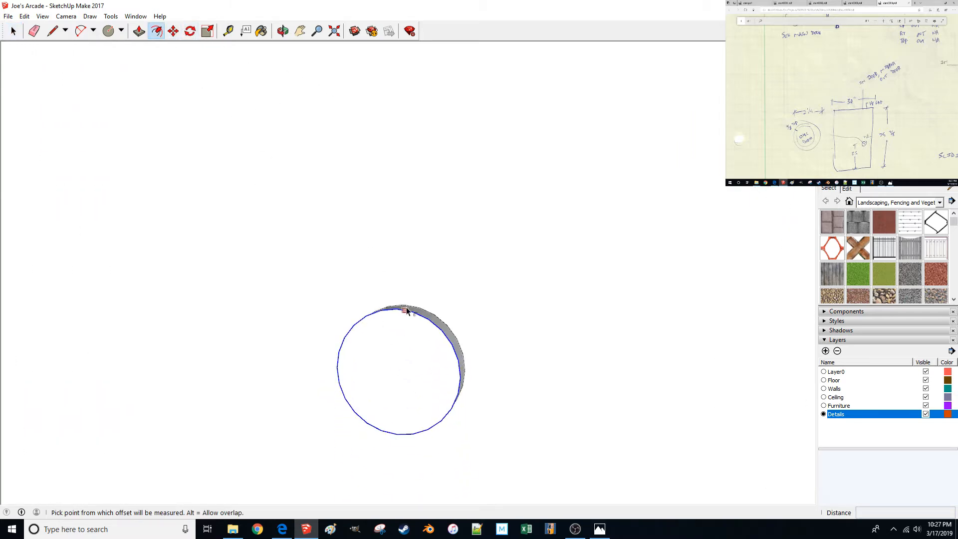
click(397, 310)
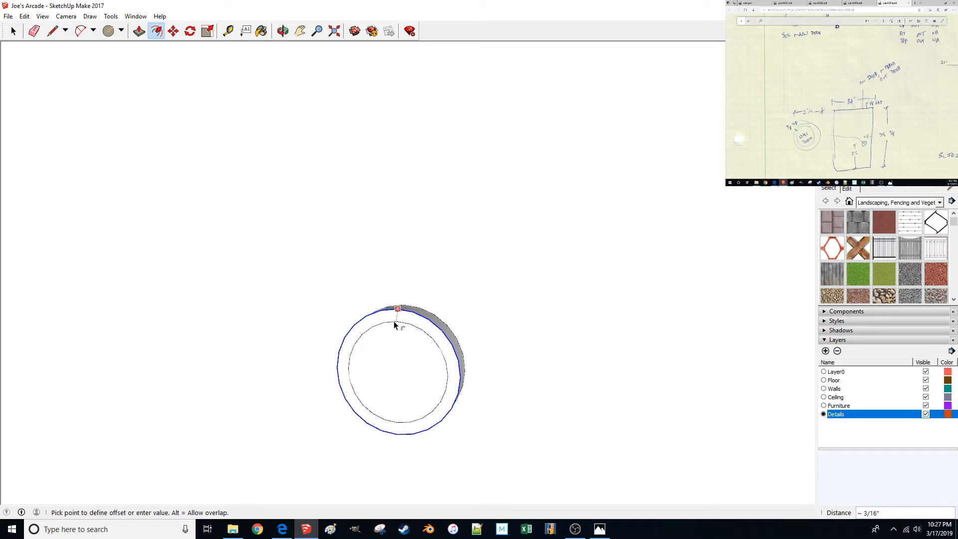
text(.125)
key(Return)
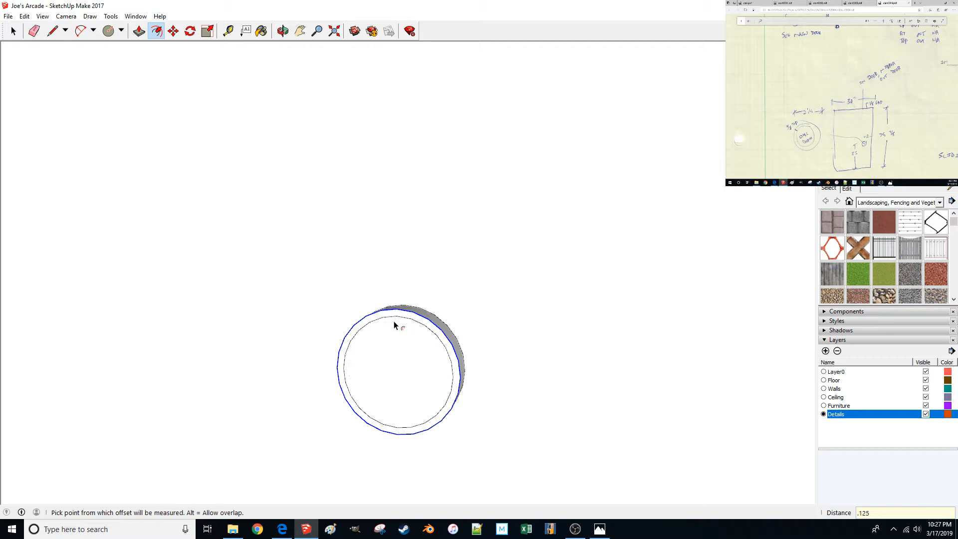
Select the whole handle cylinder and move it 6 inches along the green axis, clear of the door face.
key(space)
middle_drag(384, 352, 409, 370)
key(p)
key(space)
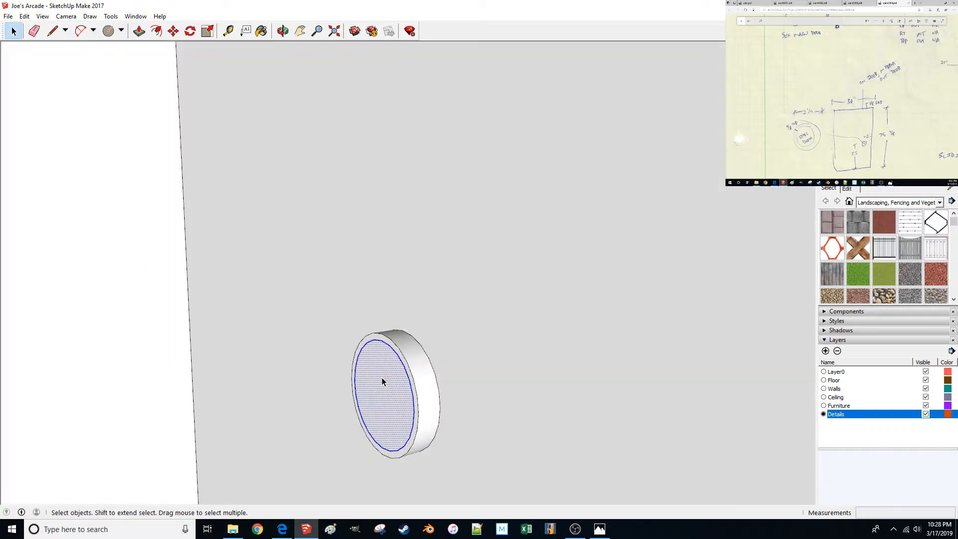
triple_click(381, 378)
key(m)
click(449, 249)
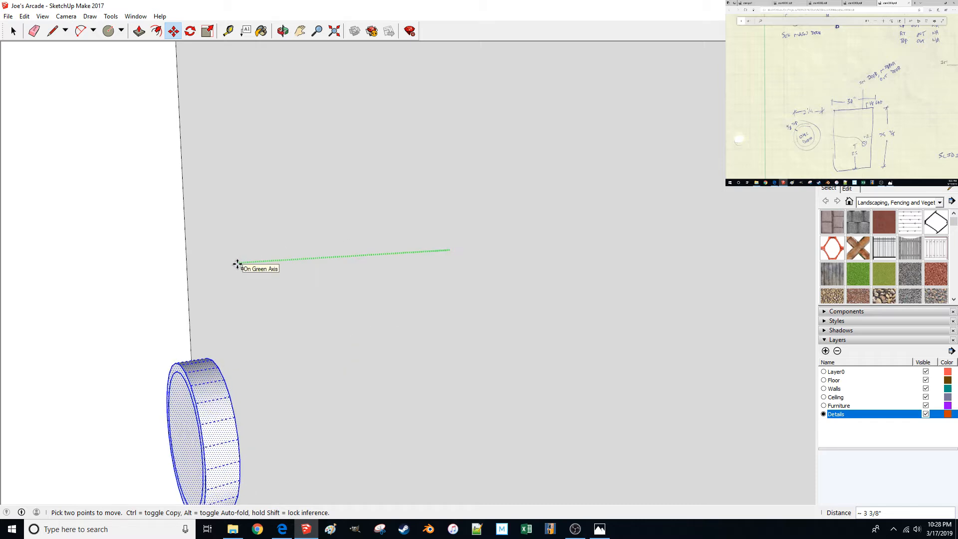
text(6)
key(Return)
Extrude the back face of the handle cylinder by 0.125 inch.
scroll(237, 265, down, 5)
middle_drag(237, 264, 278, 317)
key(space)
key(p)
click(261, 332)
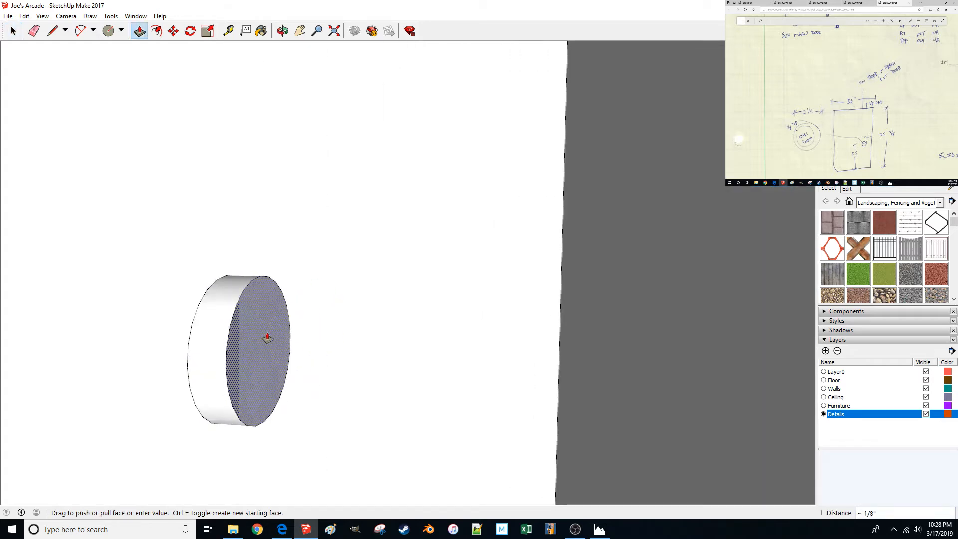
text(.125)
key(Return)
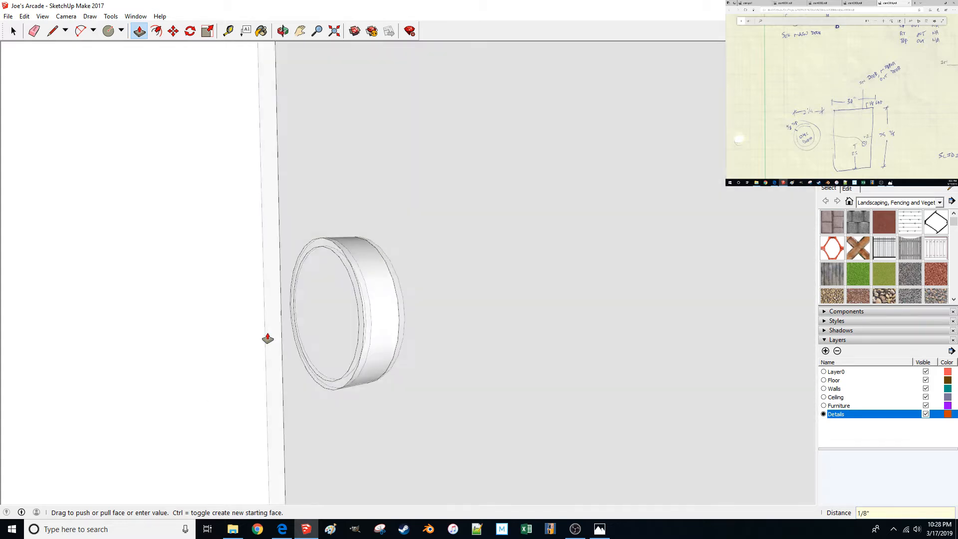
Push the handle's inner front circle inward to form a recessed cup inside the rim.
middle_drag(268, 338, 319, 316)
click(331, 313)
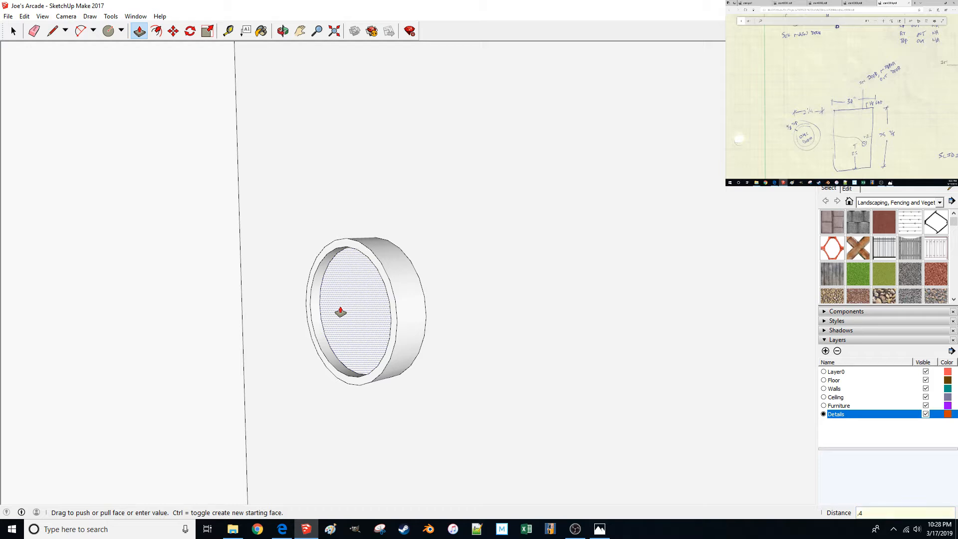
click(339, 312)
key(space)
Select all of the round handle's geometry and make it a group.
middle_drag(489, 228, 566, 91)
middle_drag(307, 267, 419, 286)
triple_click(335, 293)
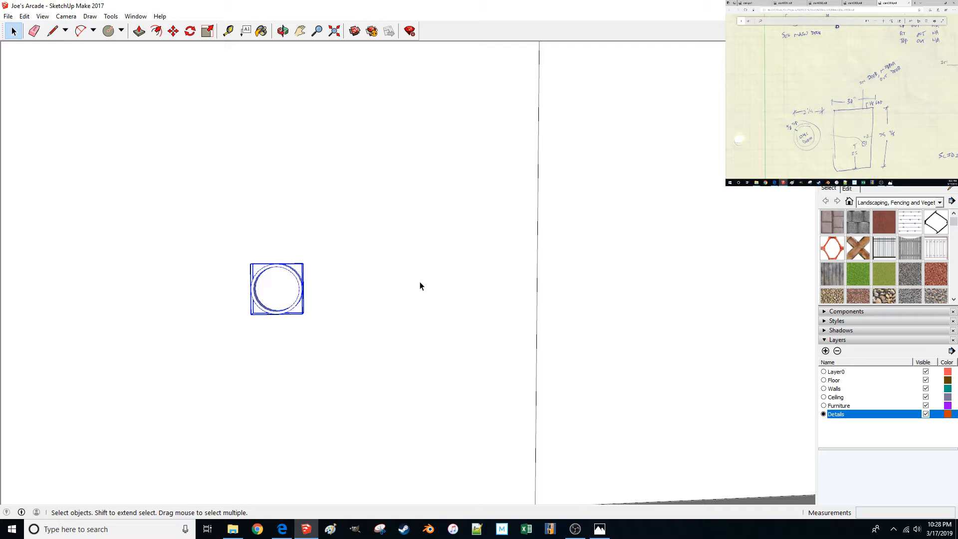
Move the handle group by the midpoint of its top onto the sliding door's bottom corner.
middle_drag(419, 286, 315, 303)
scroll(315, 303, up, 3)
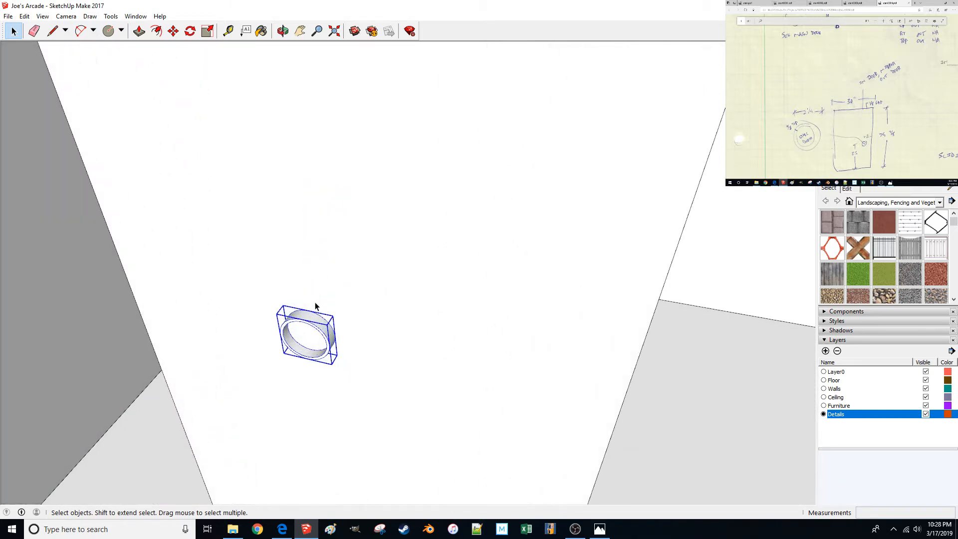
key(m)
scroll(331, 316, up, 4)
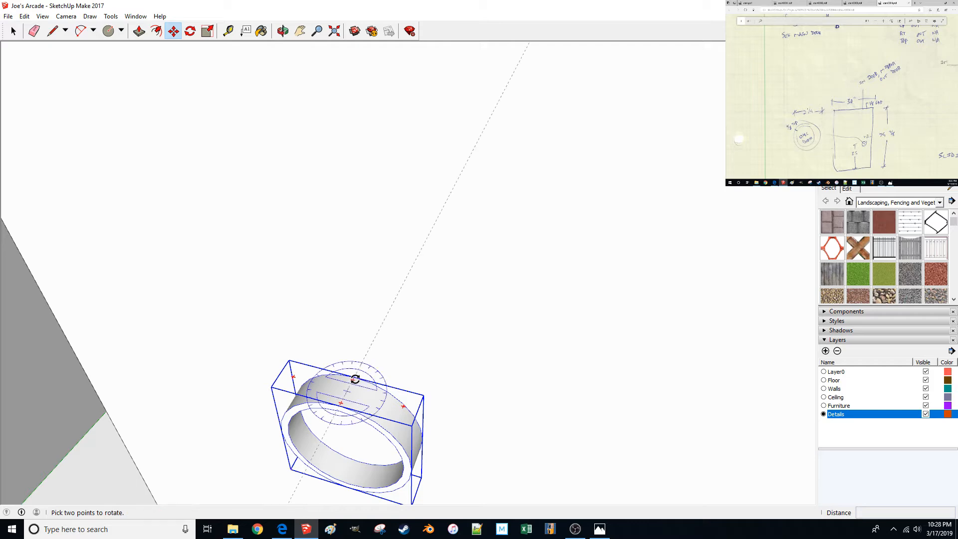
key(m)
click(353, 375)
middle_drag(353, 350, 336, 201)
scroll(338, 202, down, 3)
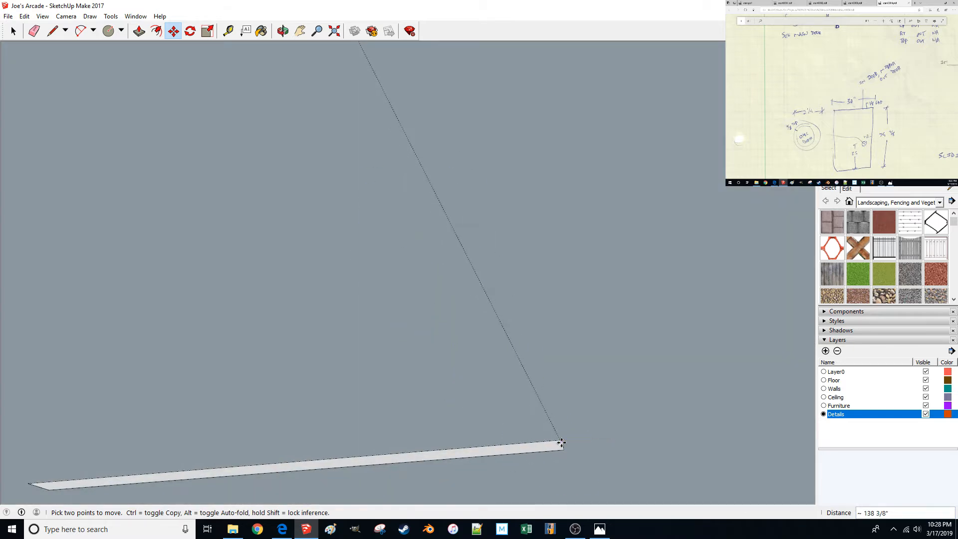
middle_drag(550, 438, 428, 411)
scroll(419, 408, up, 6)
scroll(423, 415, down, 5)
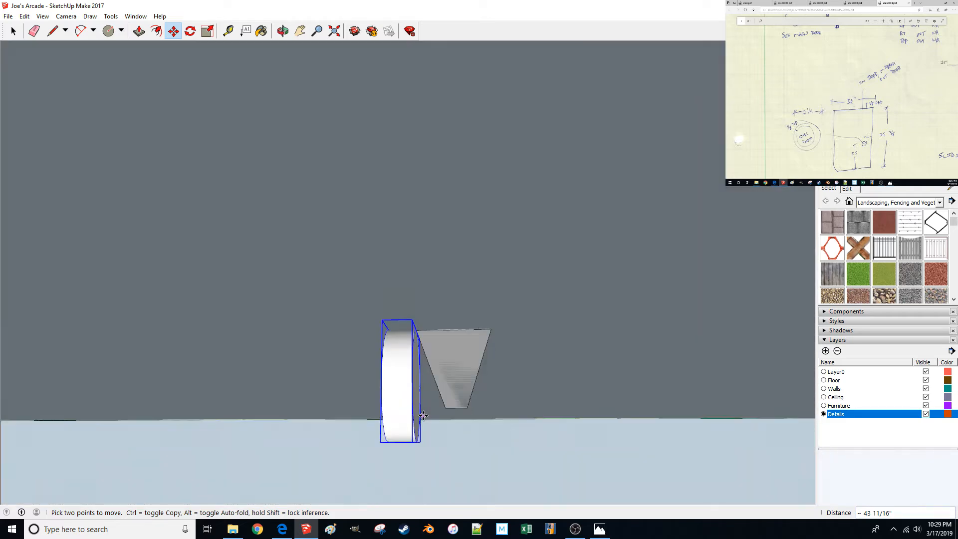
scroll(423, 415, up, 5)
scroll(423, 415, down, 5)
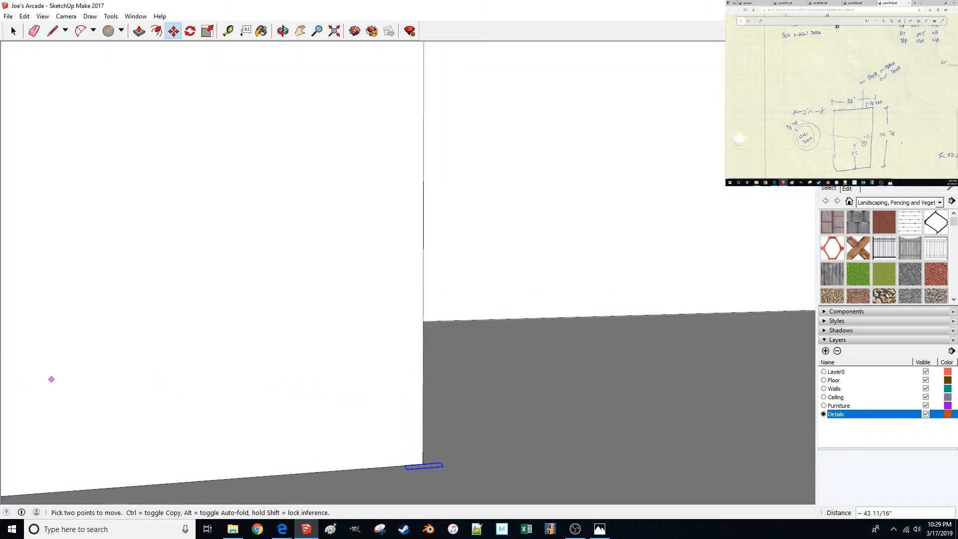
scroll(208, 207, down, 2)
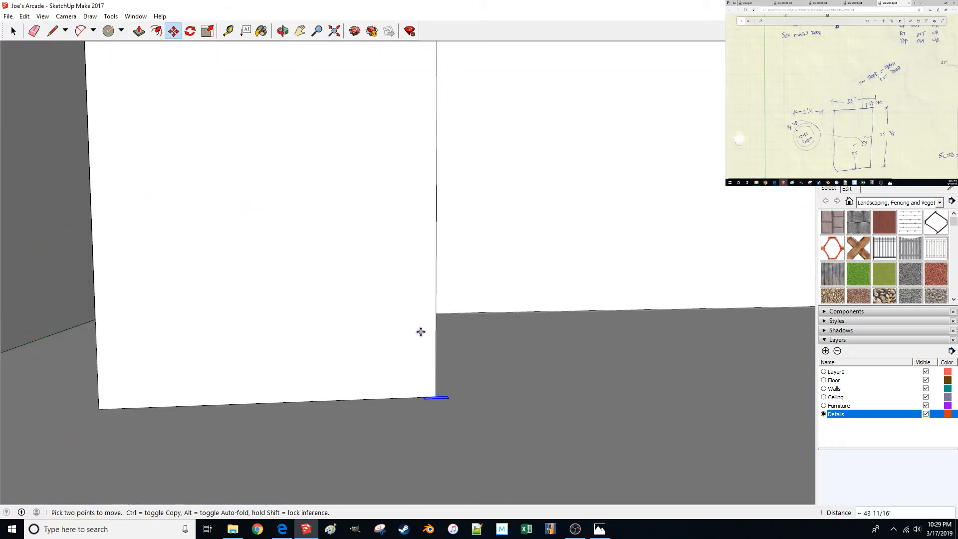
Raise the handle 35 inches and shift it 2 inches inward from the door's vertical edge.
click(386, 346)
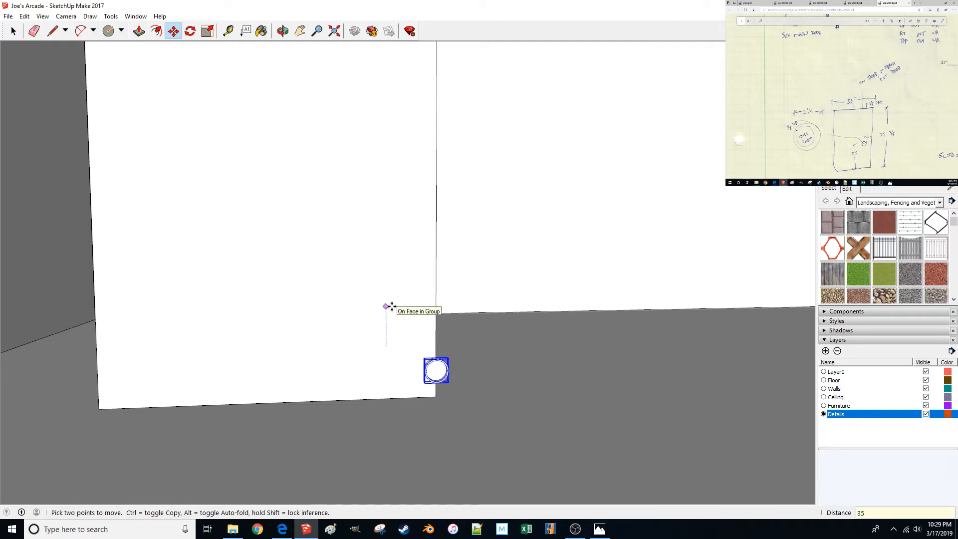
key(Return)
scroll(392, 307, down, 6)
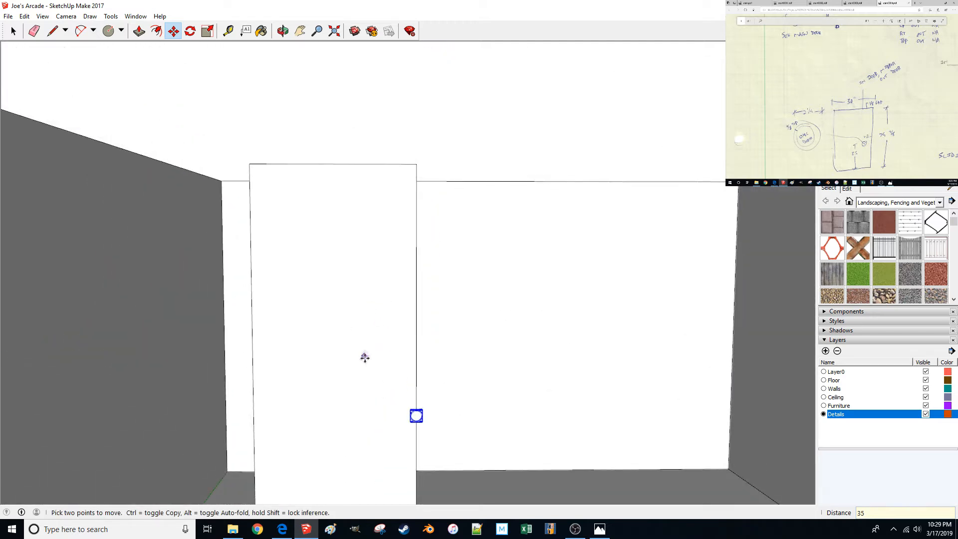
click(365, 391)
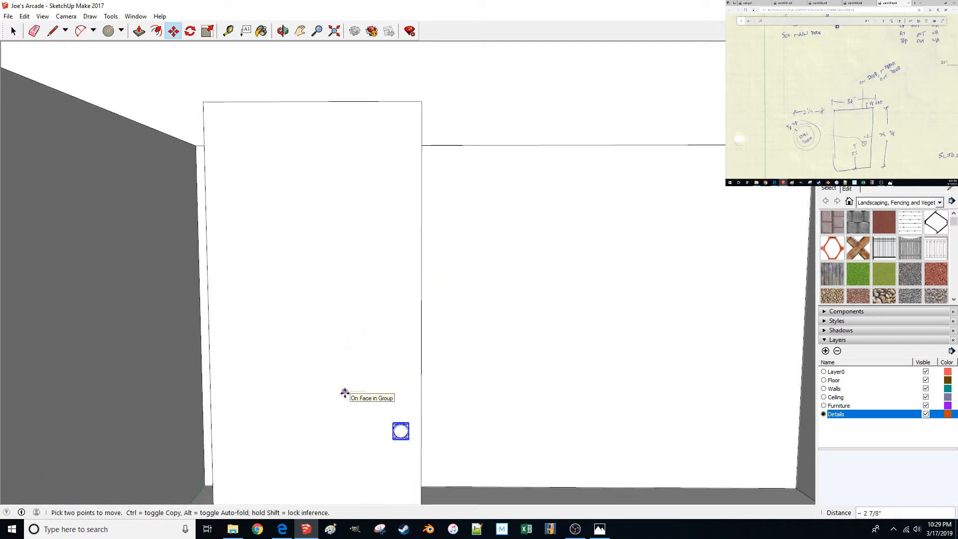
key(Return)
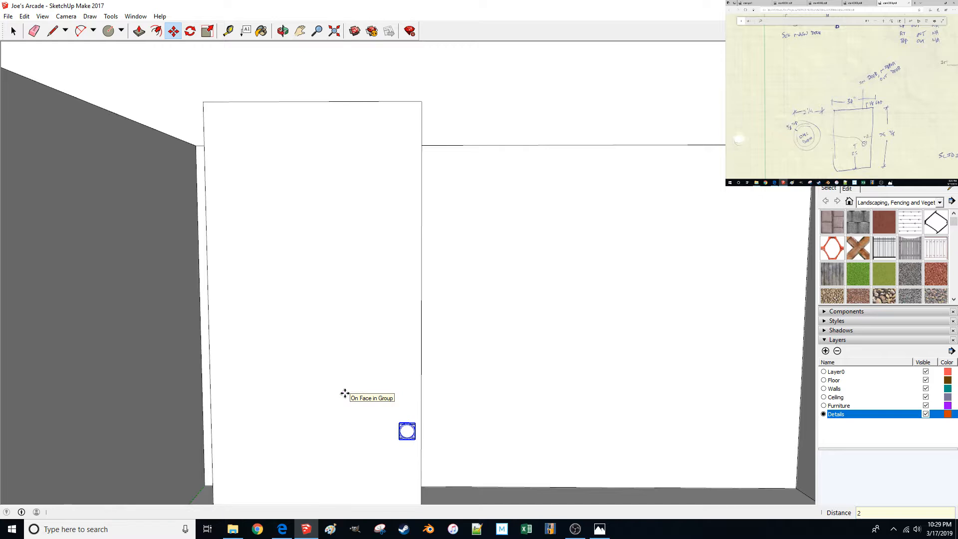
key(space)
Move the handle into the door so that its front rim sits flush with the door face.
scroll(398, 409, up, 8)
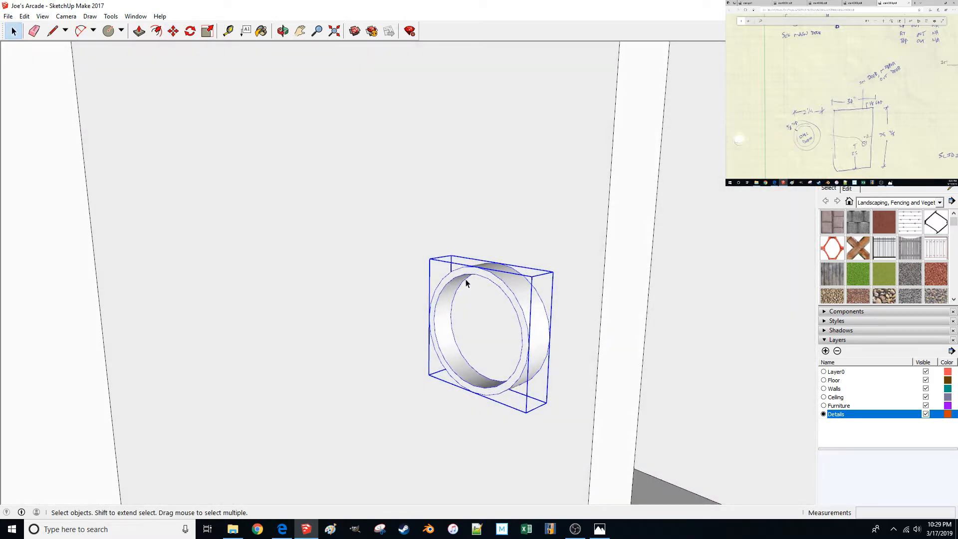
key(m)
click(474, 266)
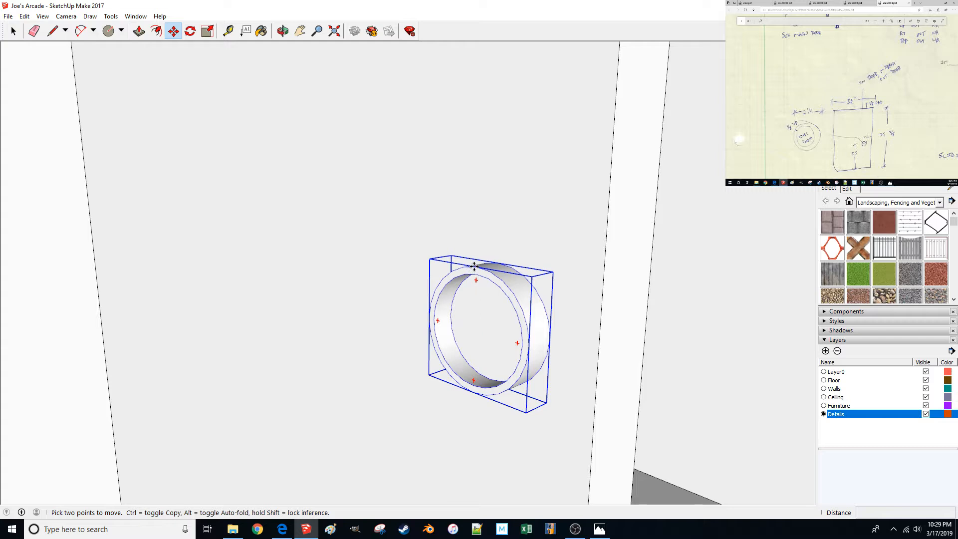
click(521, 235)
scroll(519, 233, up, 2)
Draw a helper line from the top of the handle's outer rim down to its center.
key(space)
key(l)
click(508, 263)
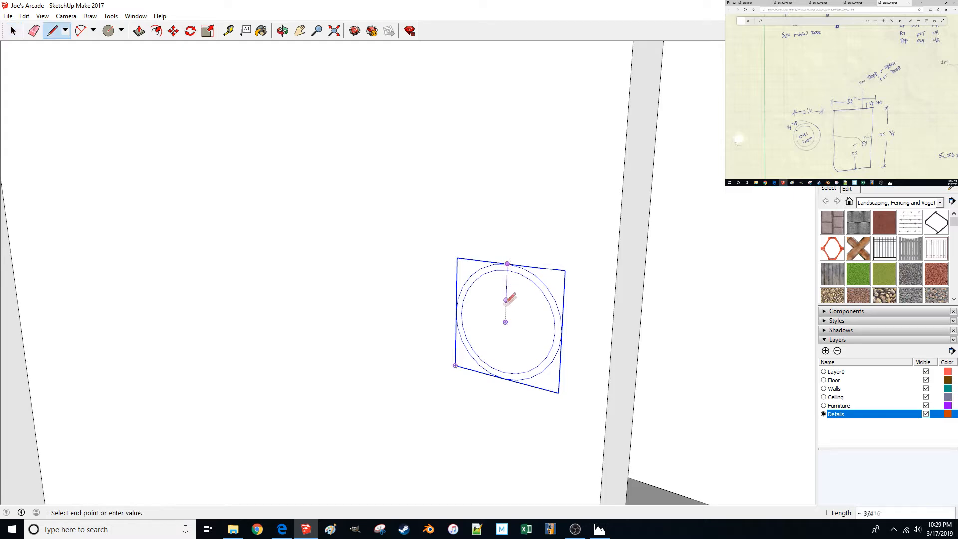
click(505, 322)
key(space)
Open the door group and draw a circle with a 1 1/8-inch radius around the handle, centered on the helper line's lower end.
key(space)
key(c)
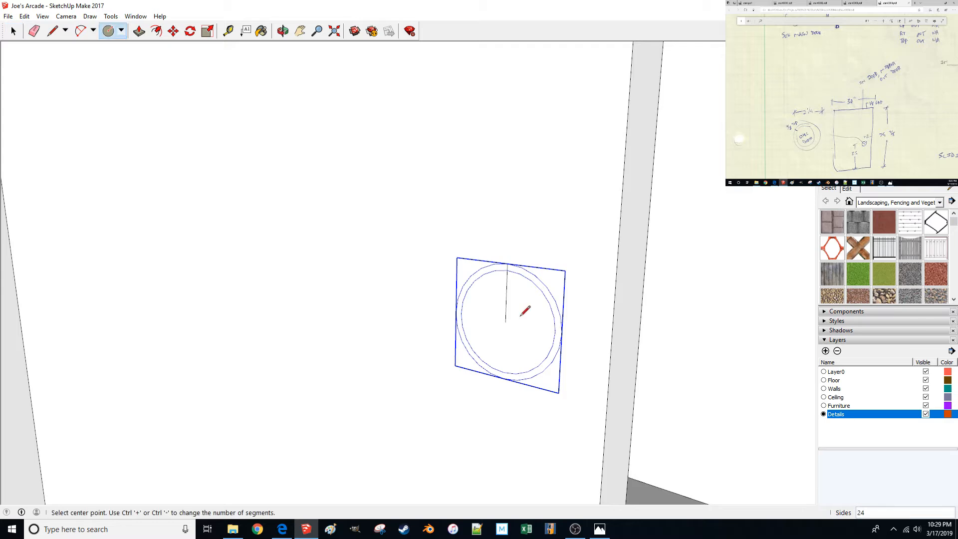
key(space)
key(Delete)
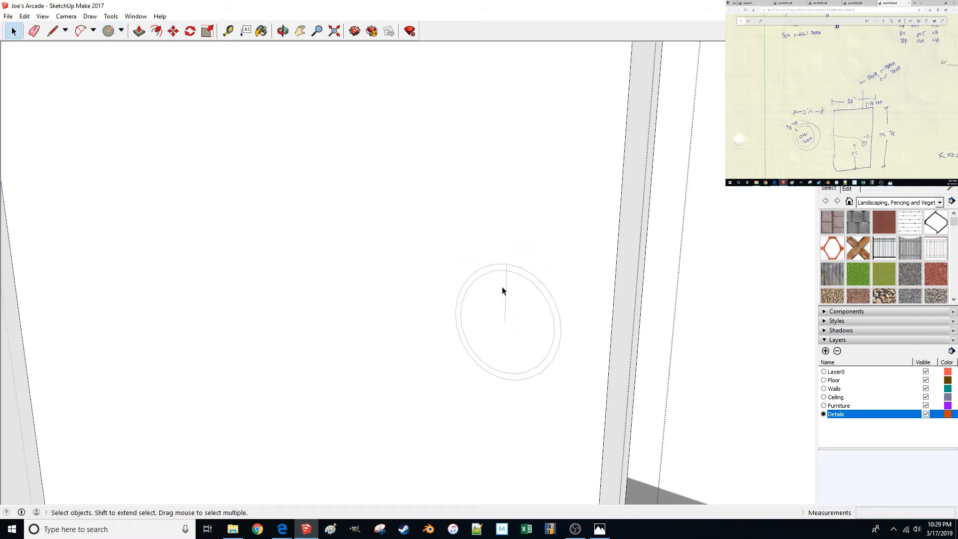
key(c)
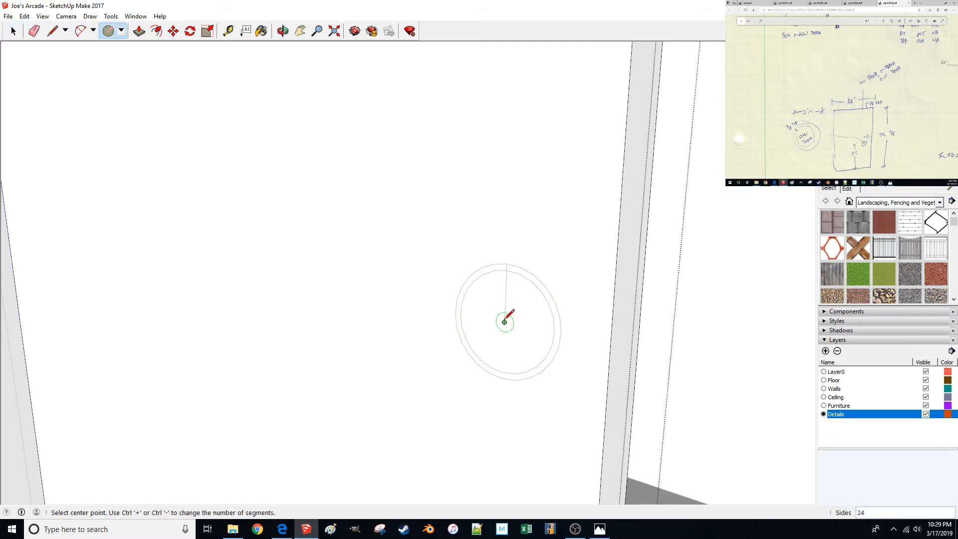
click(504, 322)
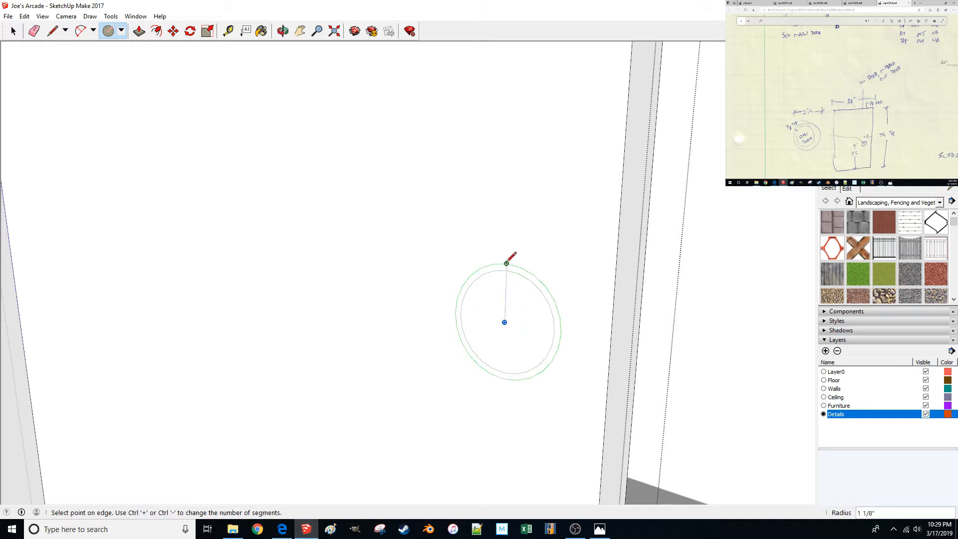
click(506, 263)
key(space)
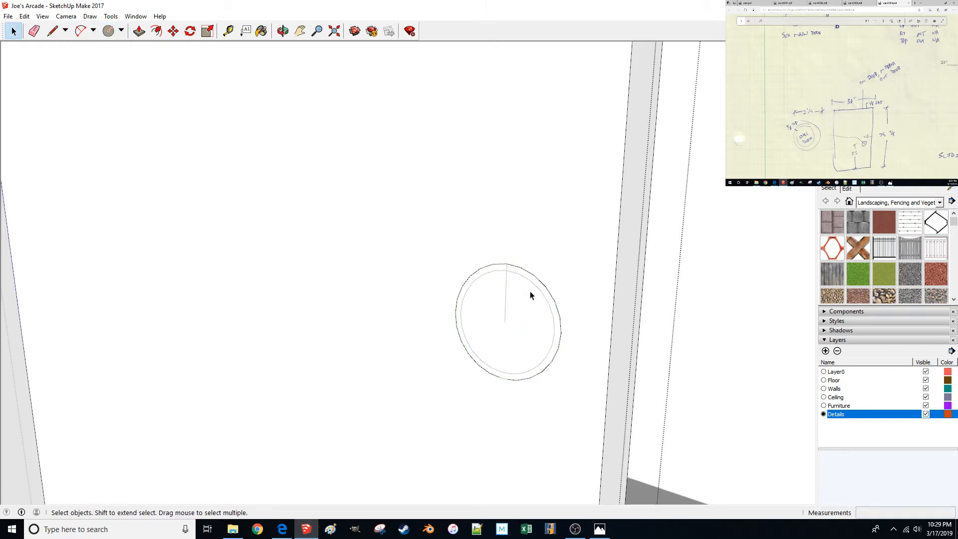
Push the circle about 9/16 inch into the door to cut the pocket for the handle.
key(p)
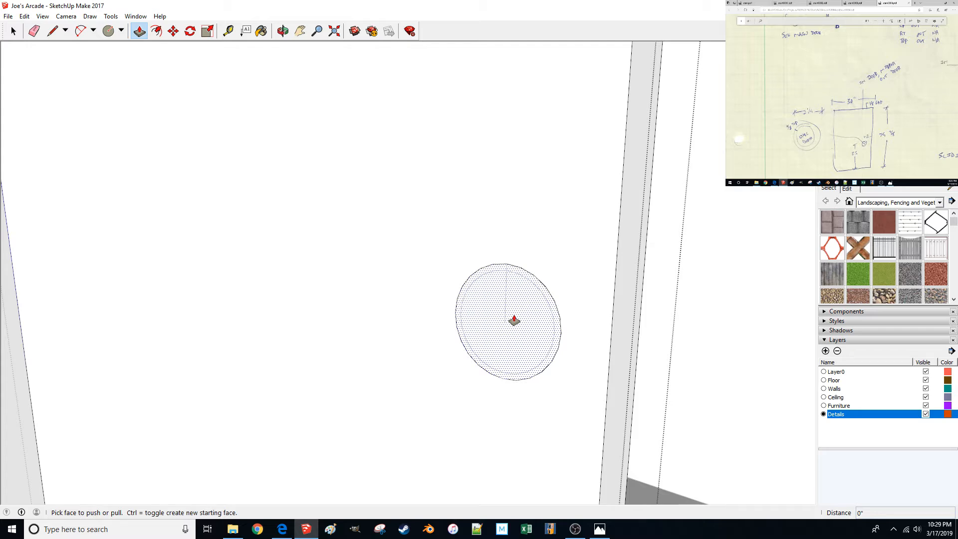
click(514, 321)
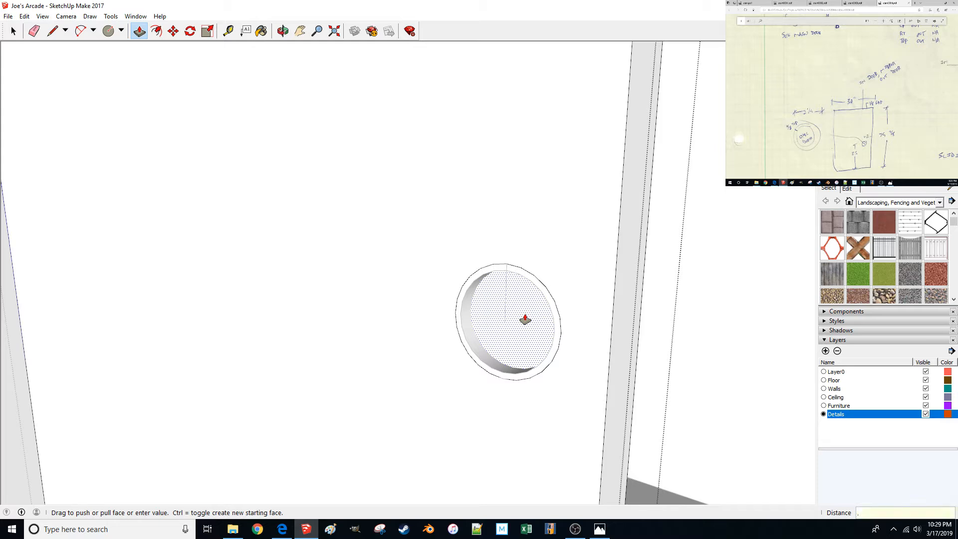
key(Return)
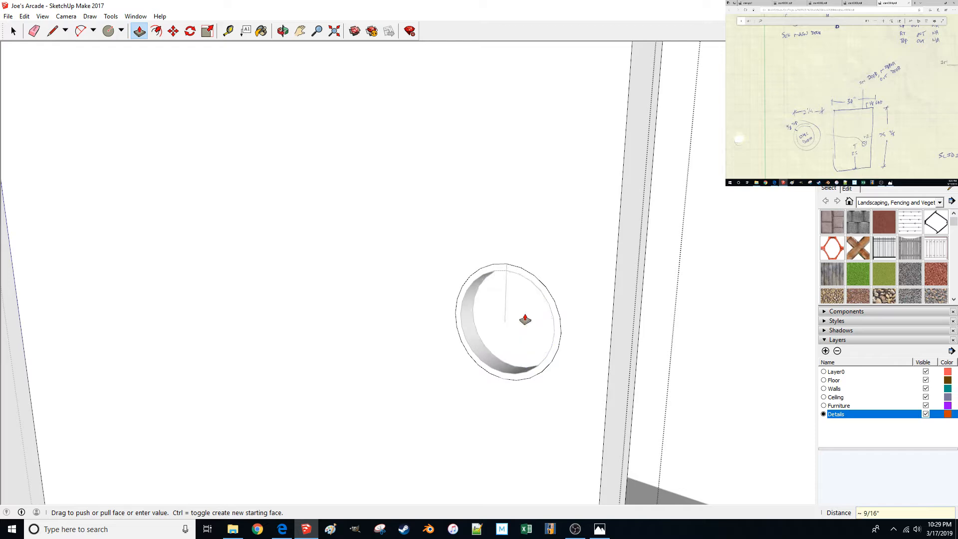
key(space)
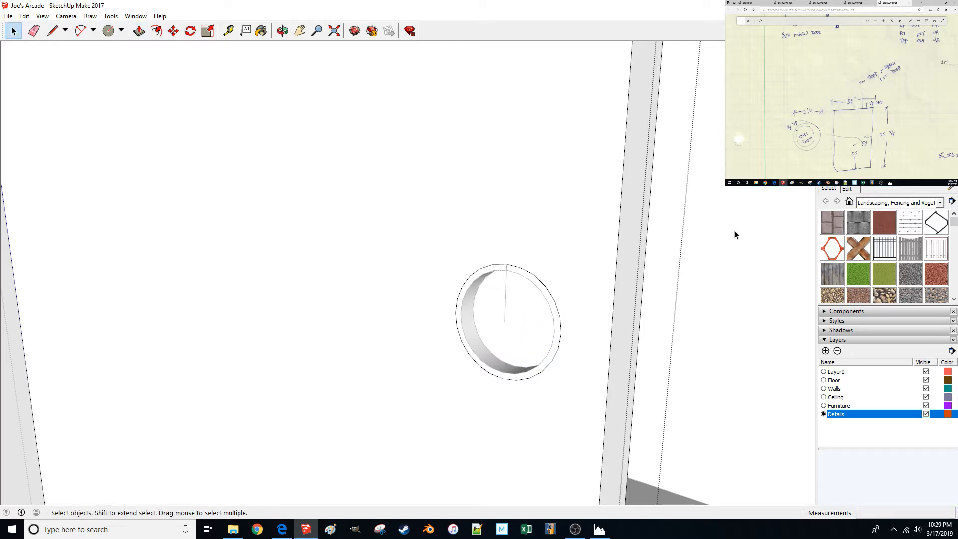
Delete the helper line and group the sliding door together with its round handle.
scroll(562, 268, down, 3)
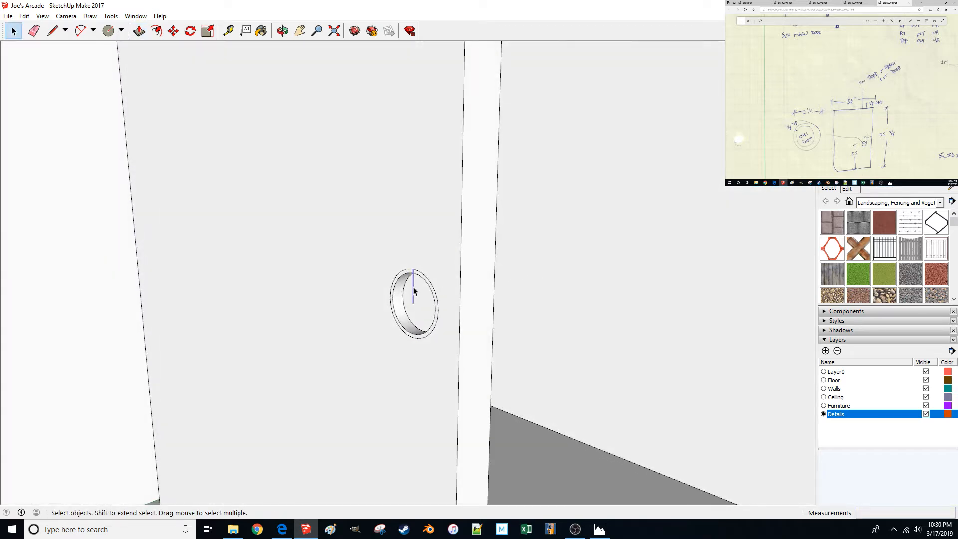
triple_click(476, 203)
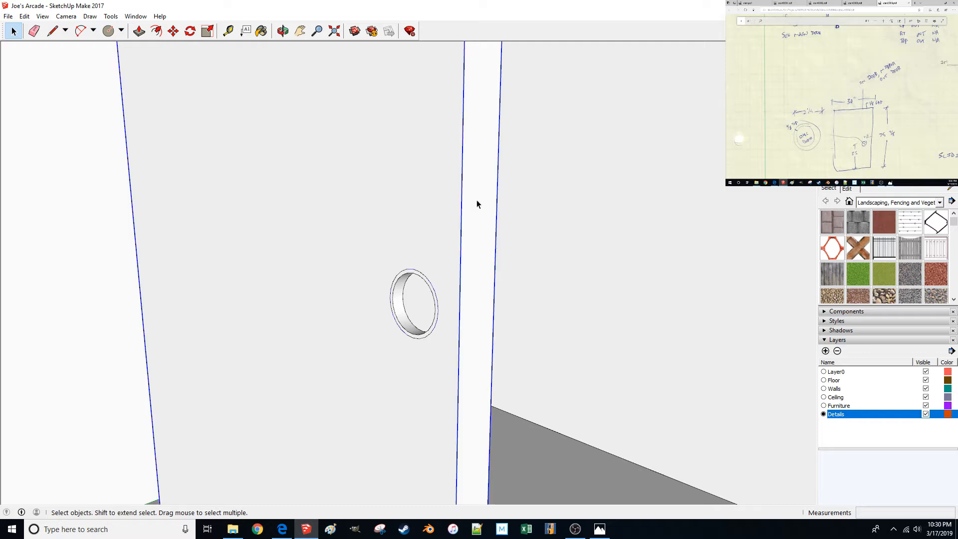
shift+click(425, 299)
scroll(517, 310, down, 6)
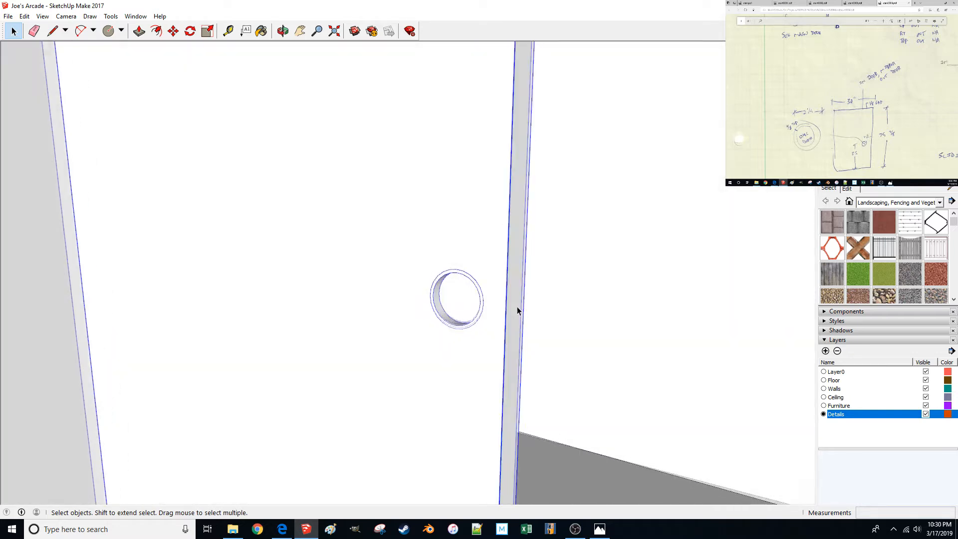
scroll(537, 297, down, 3)
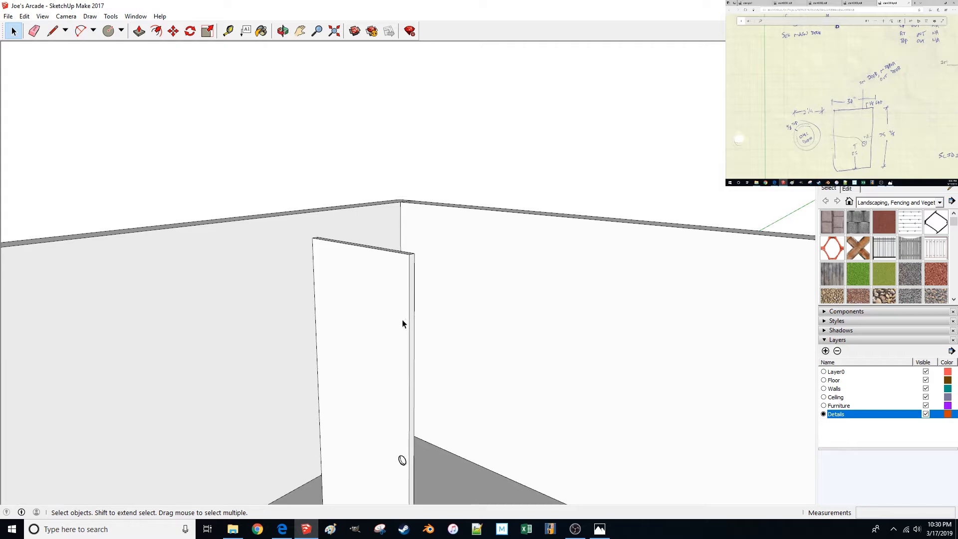
click(509, 175)
middle_drag(509, 175, 449, 335)
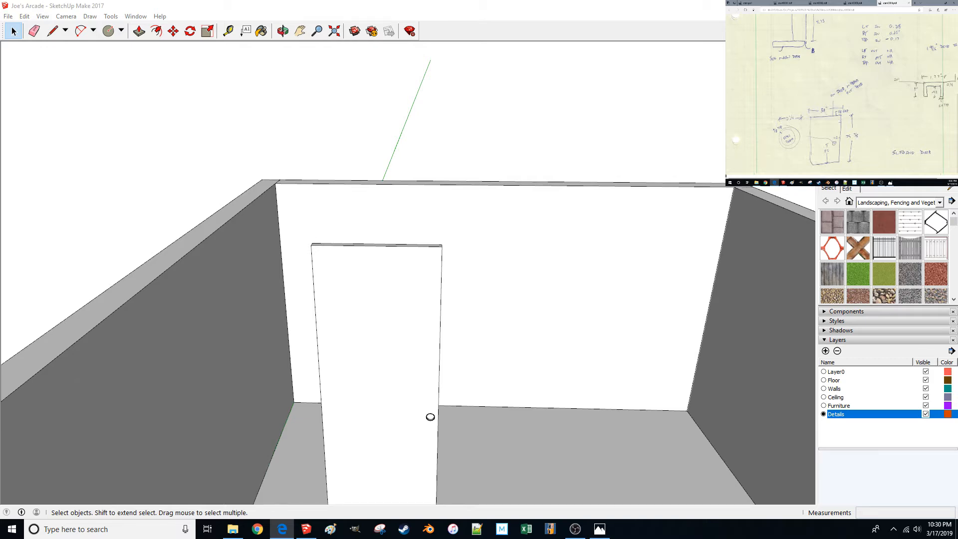
Switch to the Photos viewer and look through the reference photos for a view of the sliding doors.
click(599, 528)
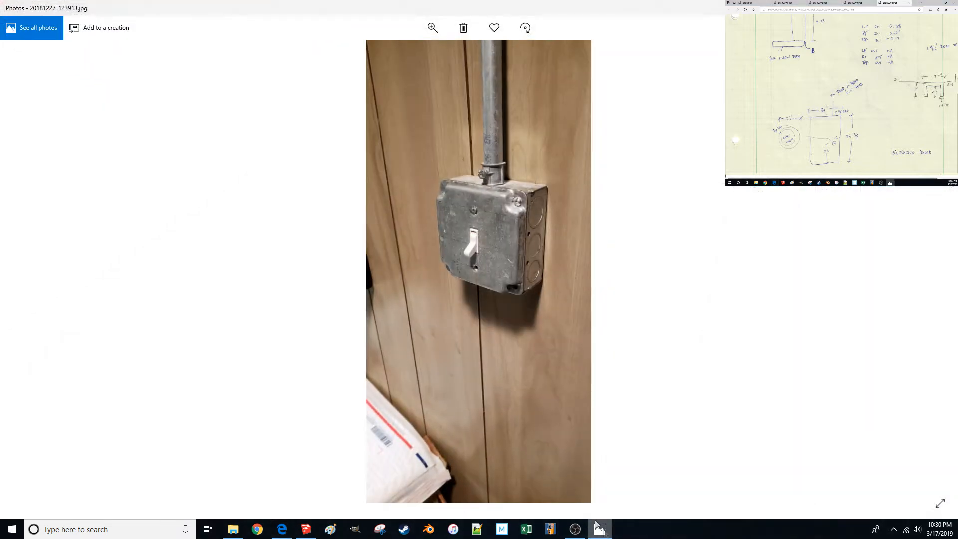
key(Right)
key(Right)
key(Right)
key(Right)
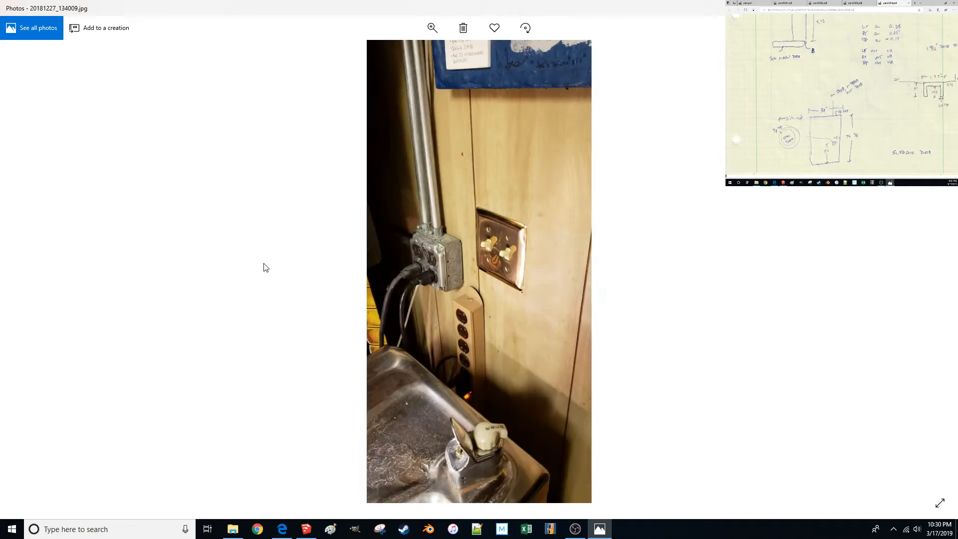
key(Right)
key(Right)
key(Right)
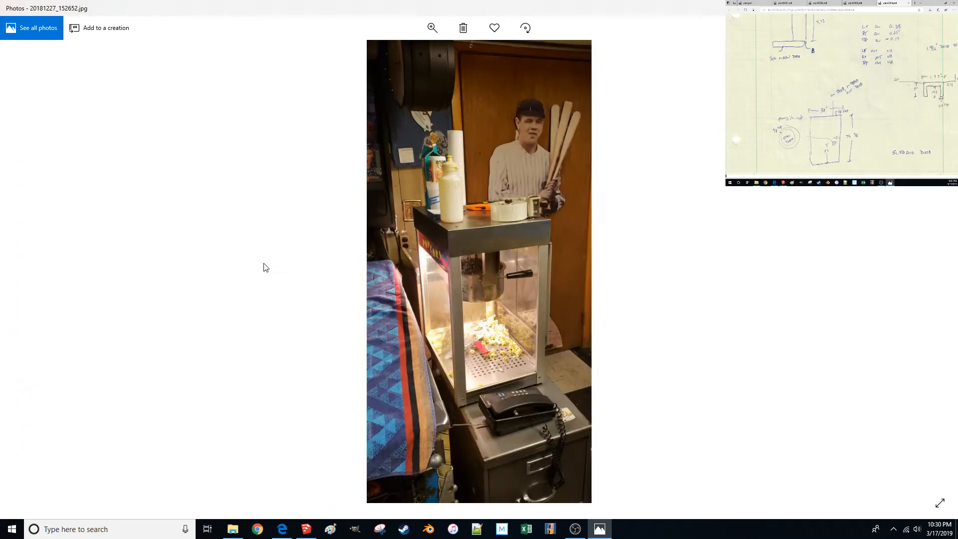
key(Right)
key(Right)
key(Right)
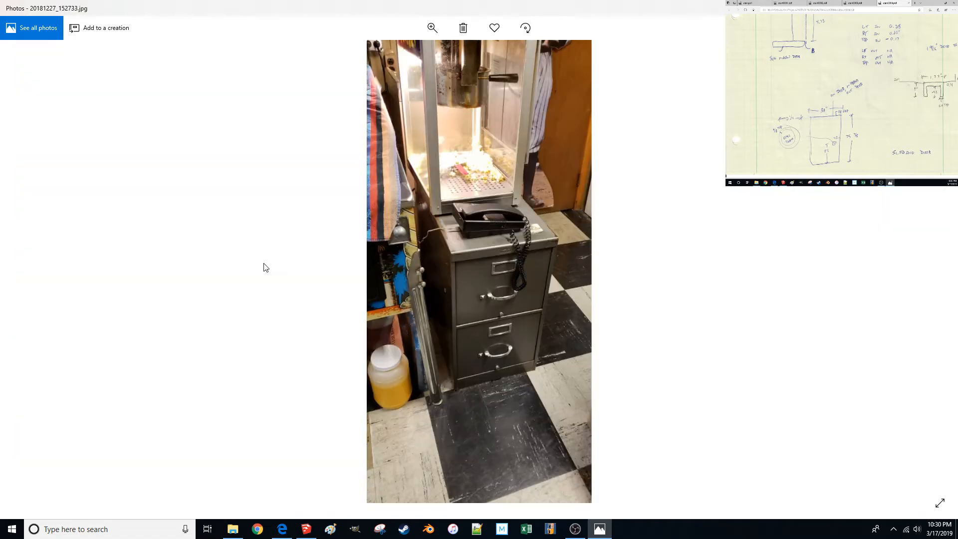
key(Right)
key(Right)
key(Right)
key(Right)
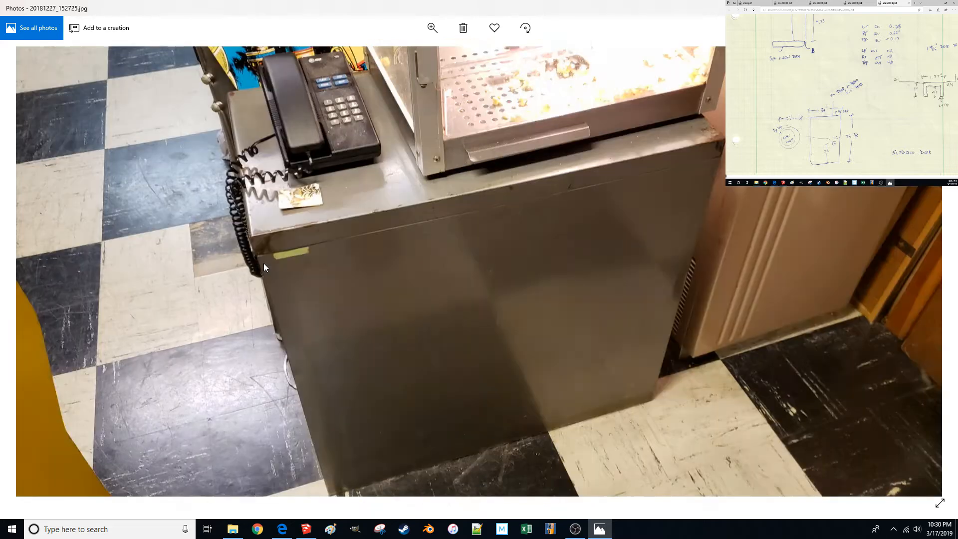
key(Right)
key(Right)
key(Right)
key(Right)
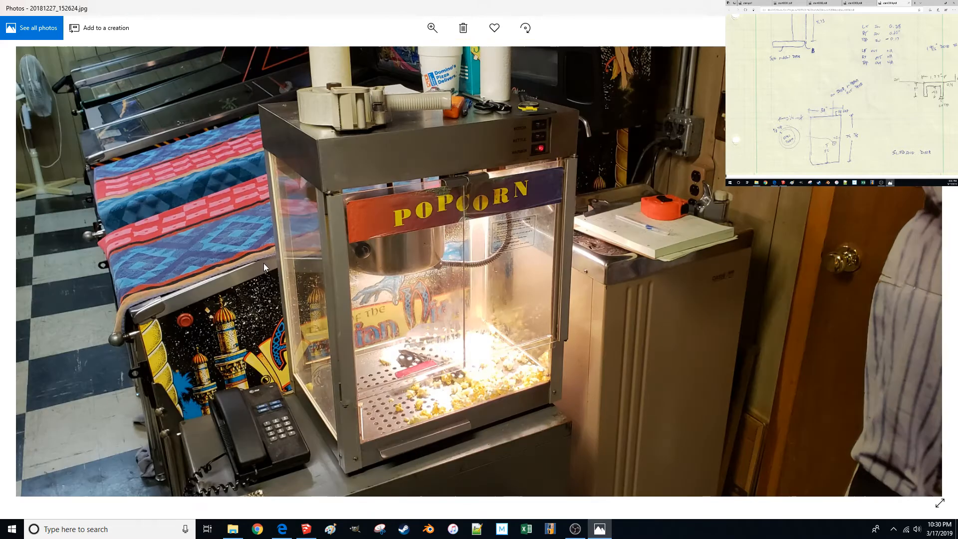
key(Right)
key(Right)
key(Right)
key(Right)
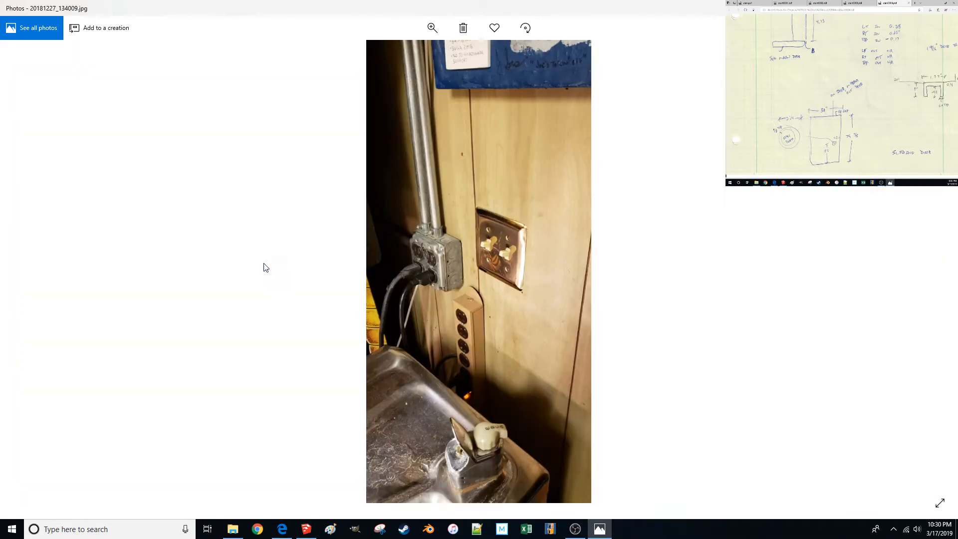
key(Right)
key(Right)
key(Left)
key(Left)
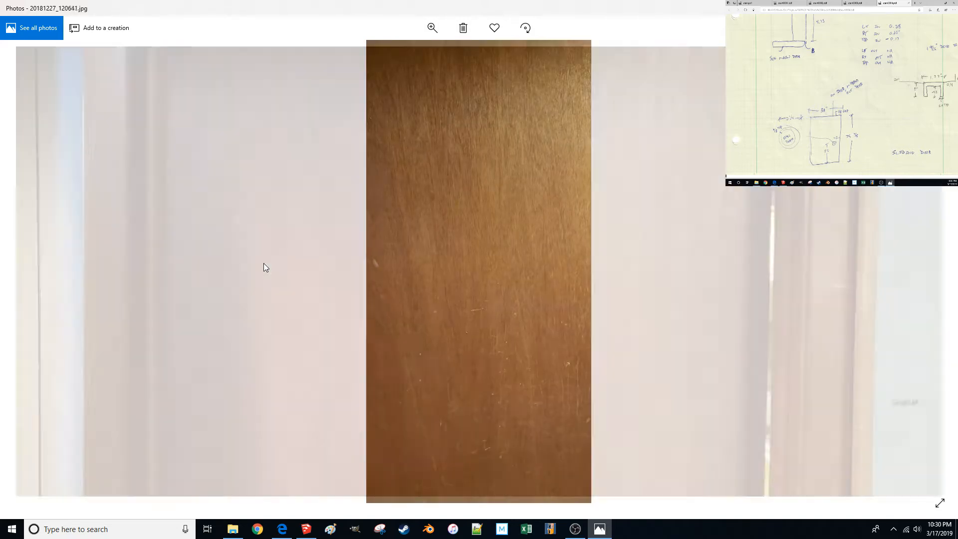
key(Right)
key(Right)
key(Right)
key(Right)
key(Right)
key(Right)
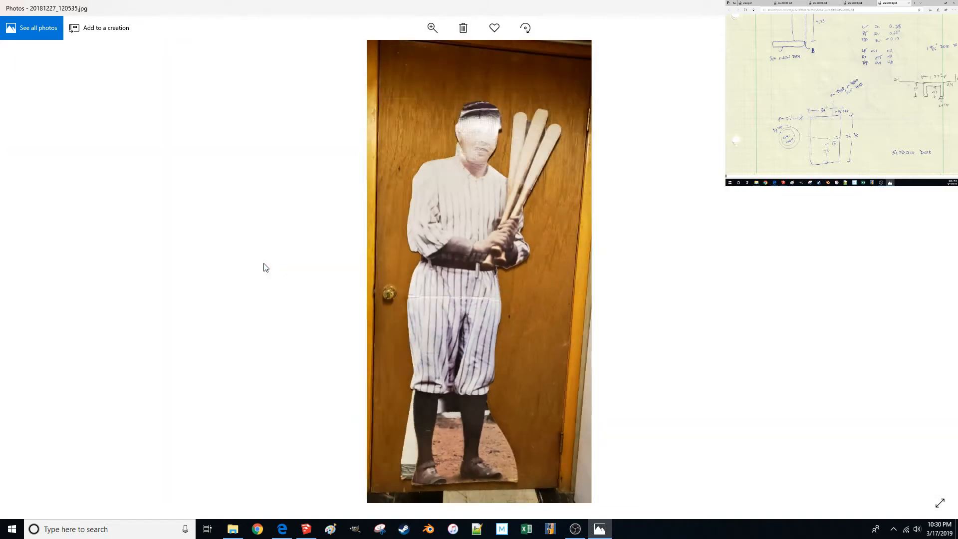
key(Right)
key(Right)
key(Right)
key(Right)
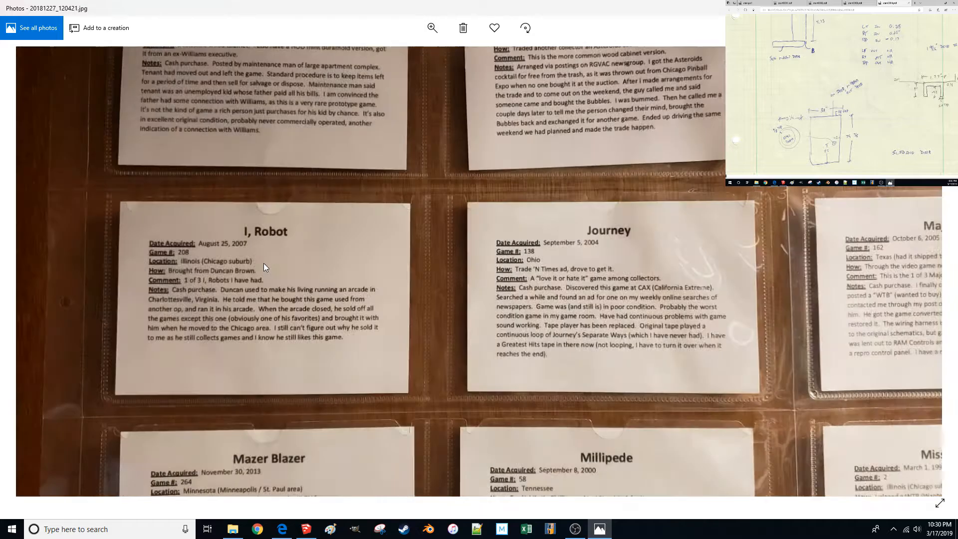
key(Right)
key(Right)
key(Right)
key(Right)
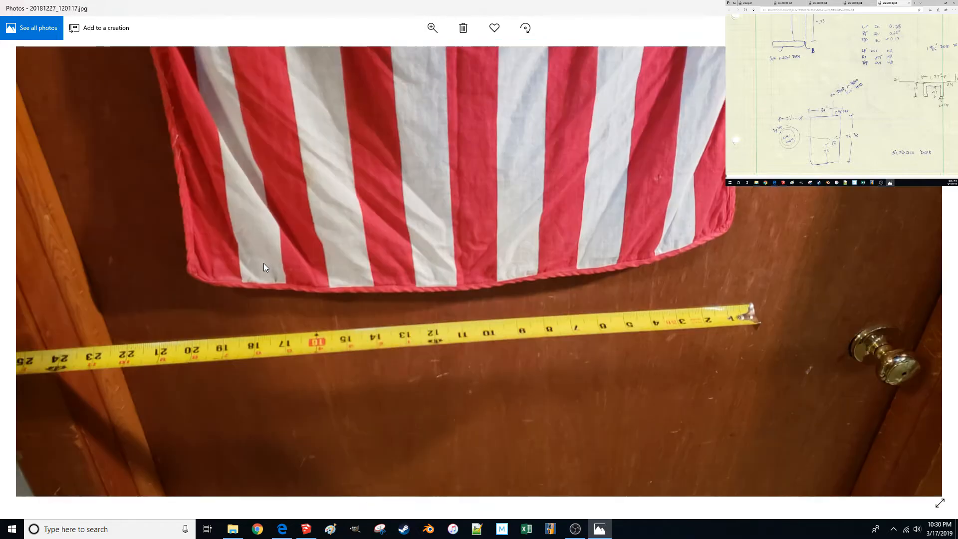
key(Right)
key(Right)
key(Right)
key(Right)
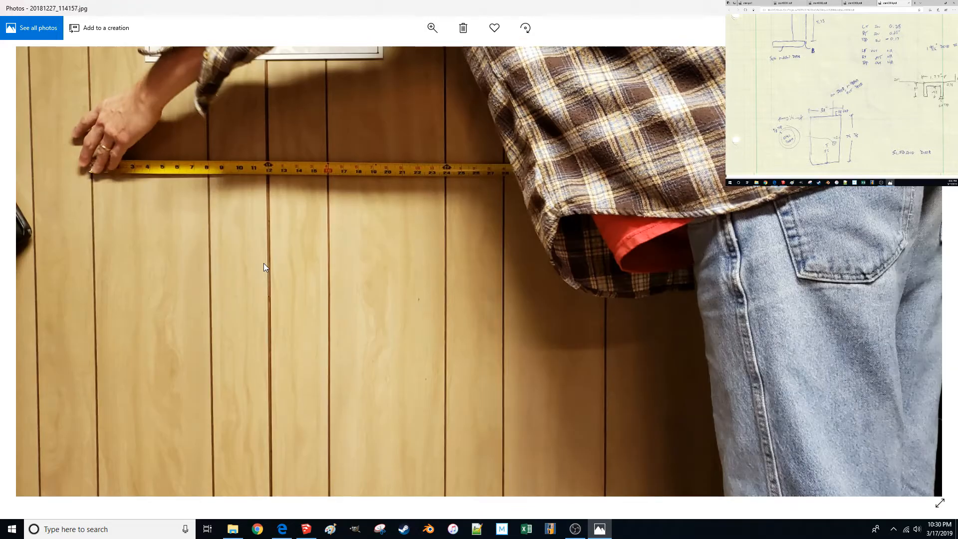
key(Right)
key(Right)
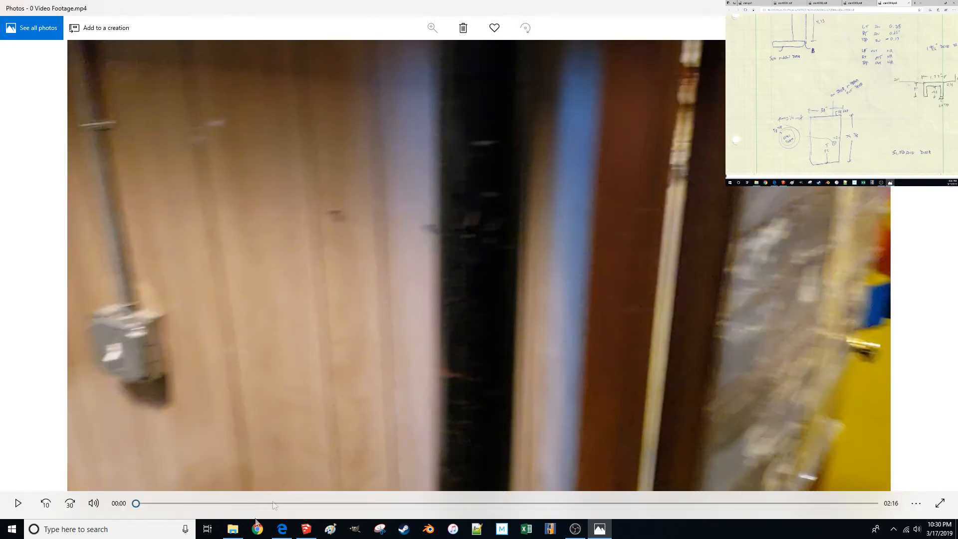
Play the 0 Video Footage file, pause it at the sliding closet door around 0:52, and place the player on the second monitor.
click(233, 529)
double_click(798, 56)
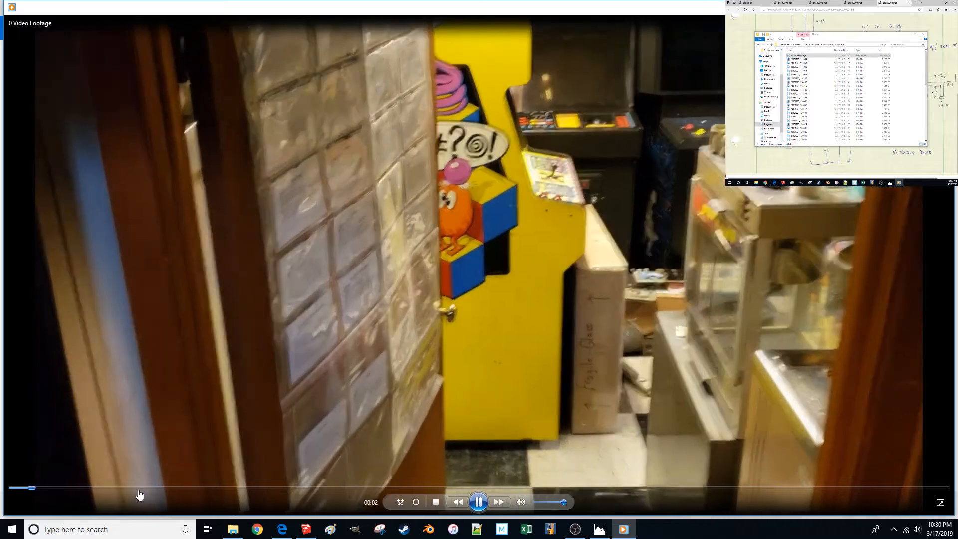
click(140, 490)
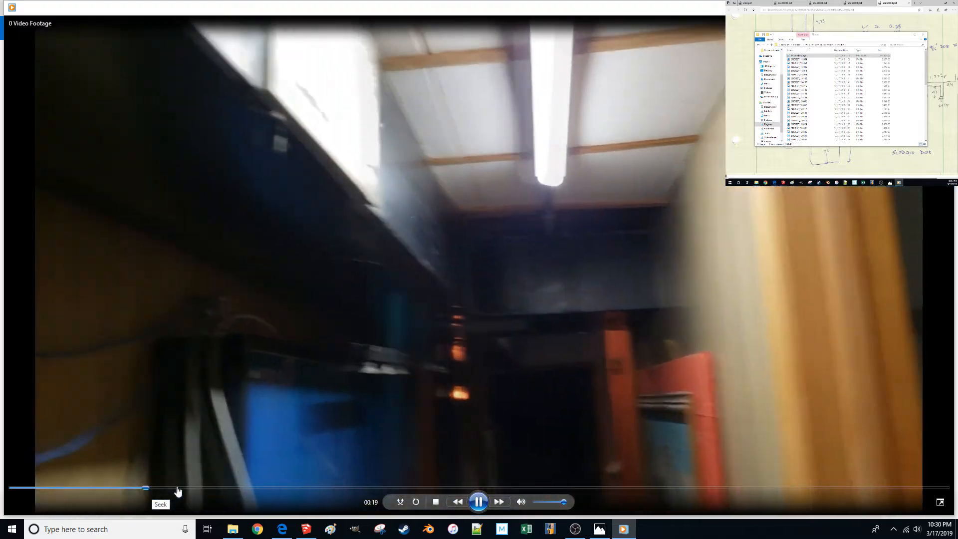
click(179, 490)
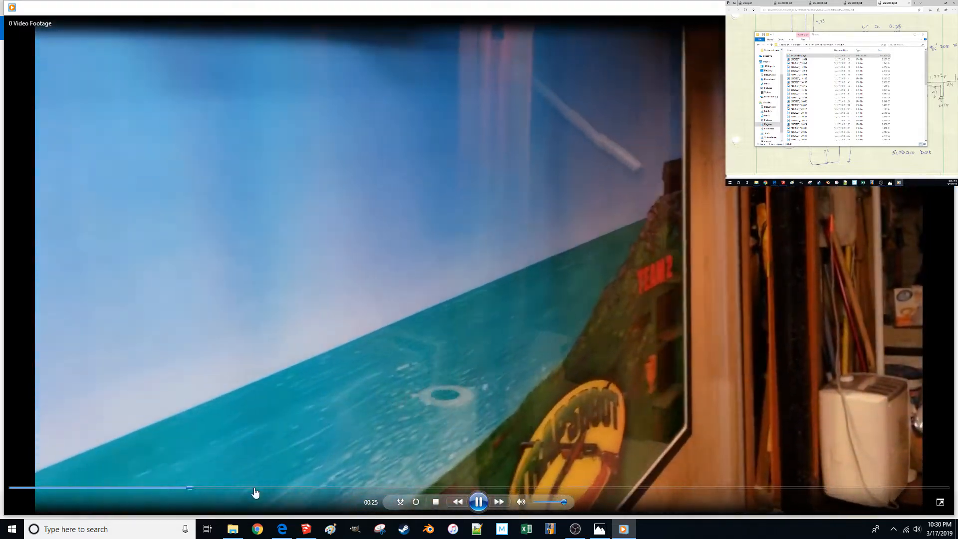
click(255, 489)
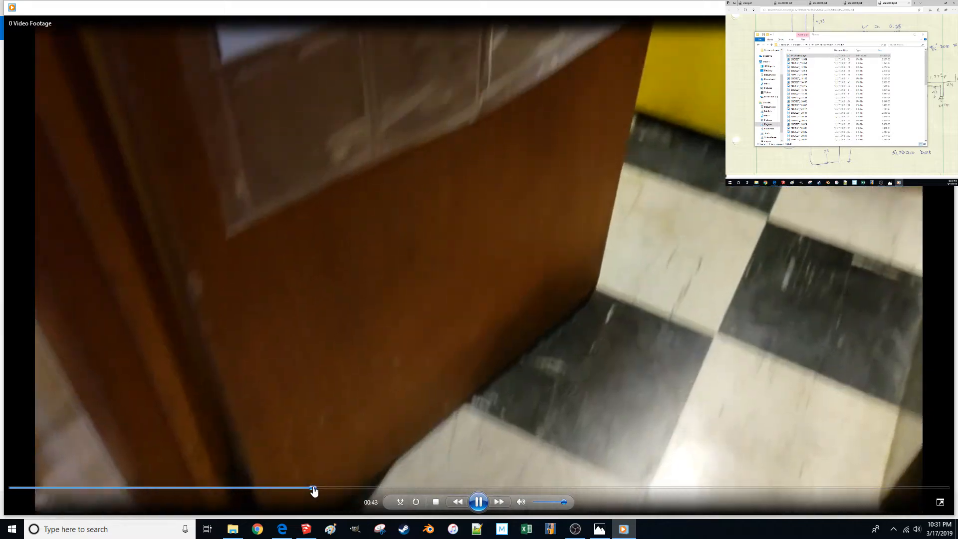
click(314, 491)
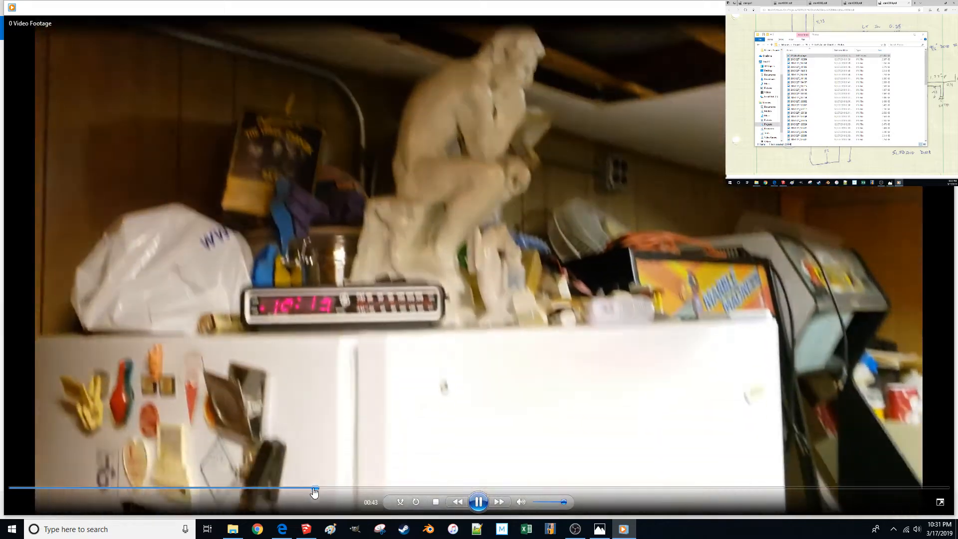
click(337, 490)
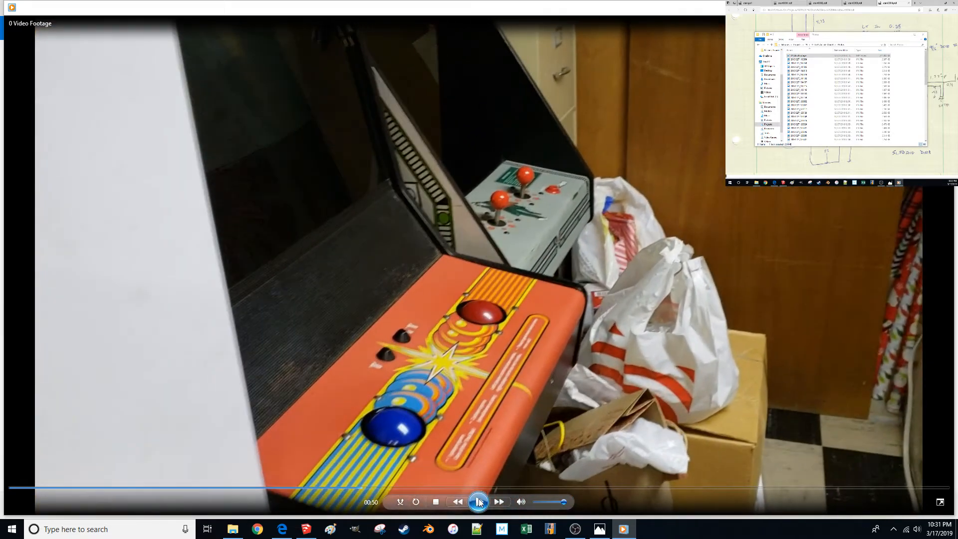
click(479, 502)
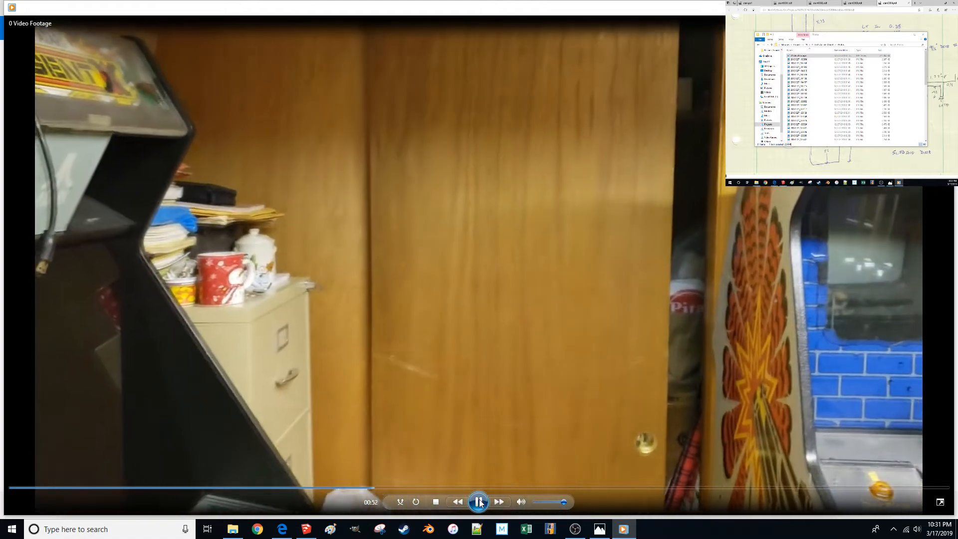
click(479, 501)
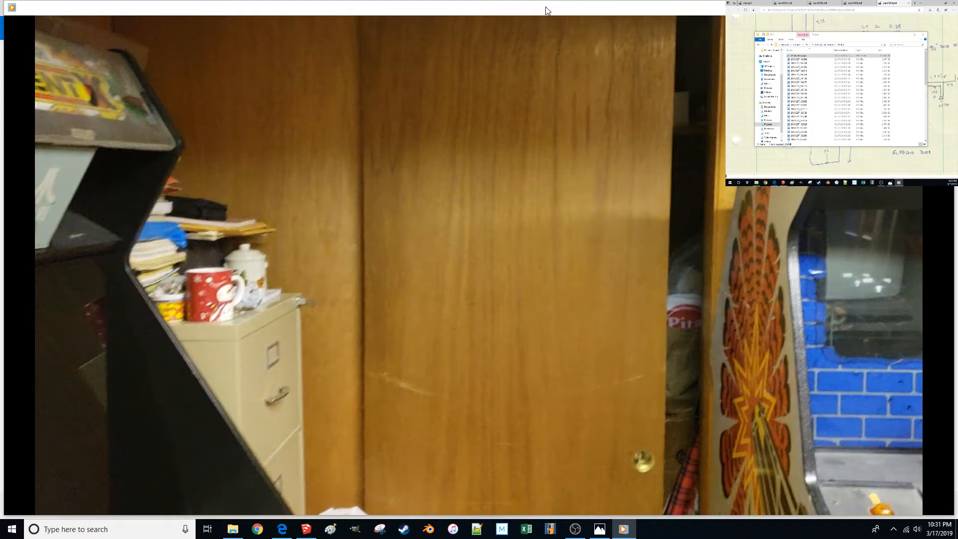
drag(546, 10, 0, 239)
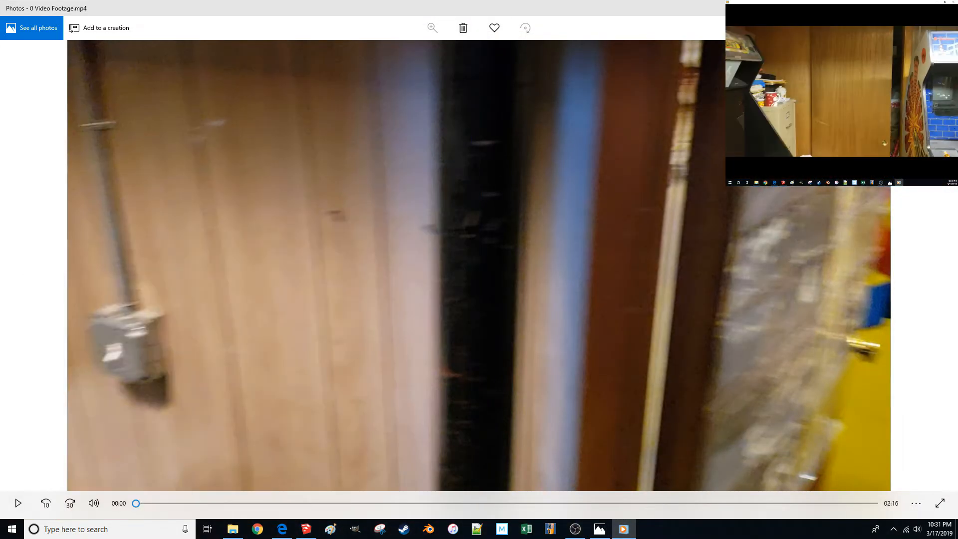
Switch back to SketchUp and copy the sliding door group 36 inches along the red axis.
key(alt+Tab)
click(397, 348)
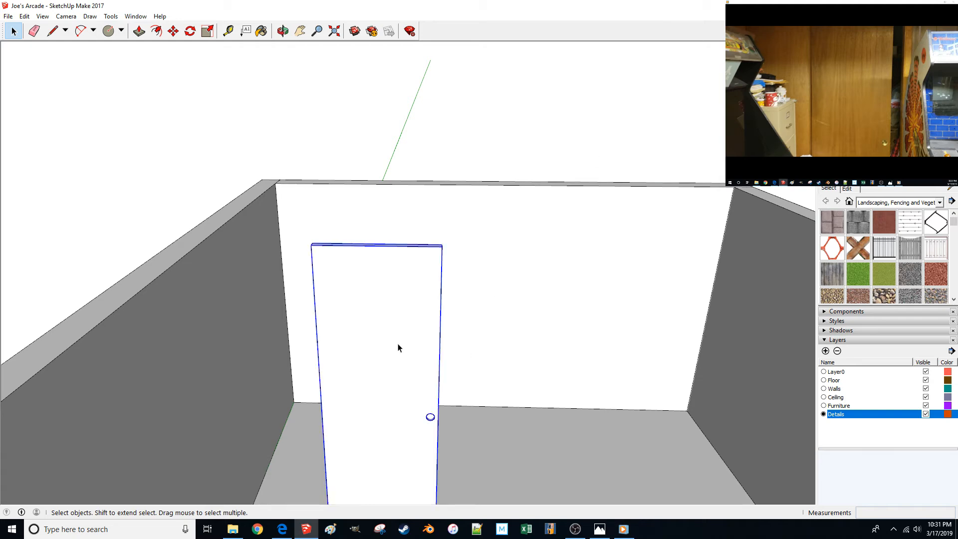
scroll(398, 348, down, 3)
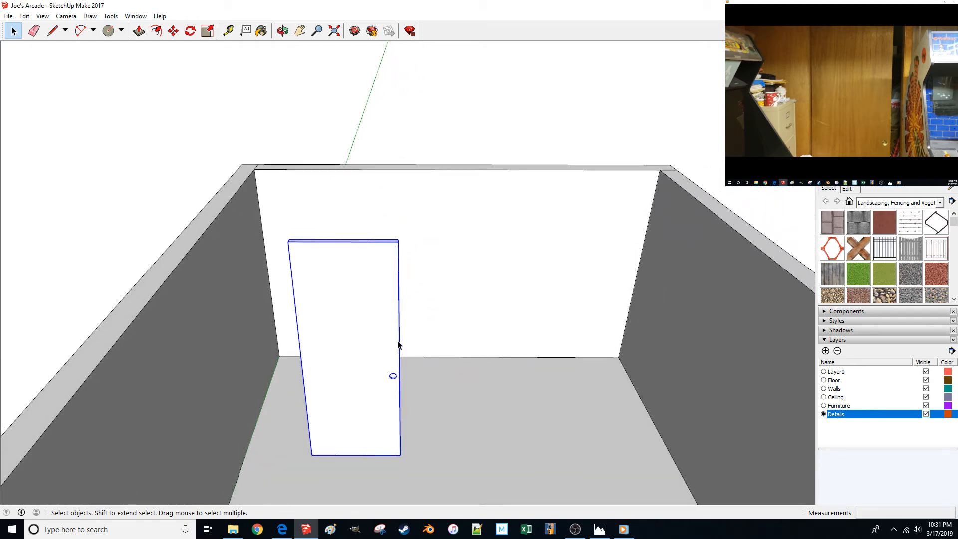
key(m)
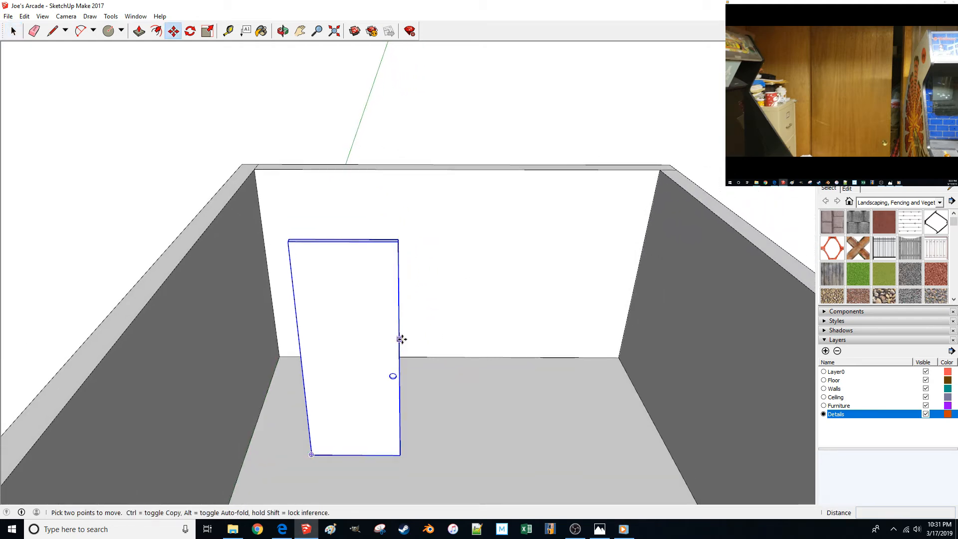
key(ctrl)
click(455, 425)
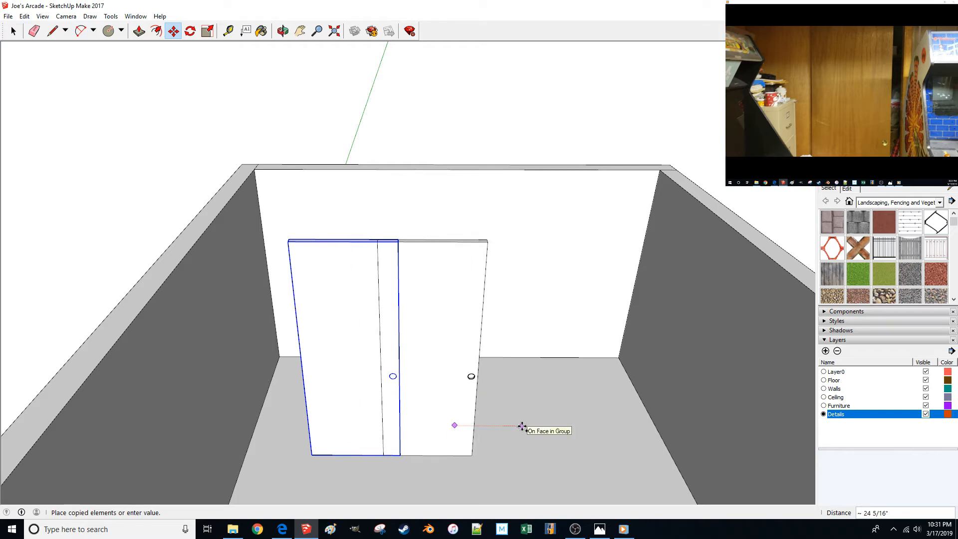
text(36)
key(Return)
middle_drag(522, 426, 520, 426)
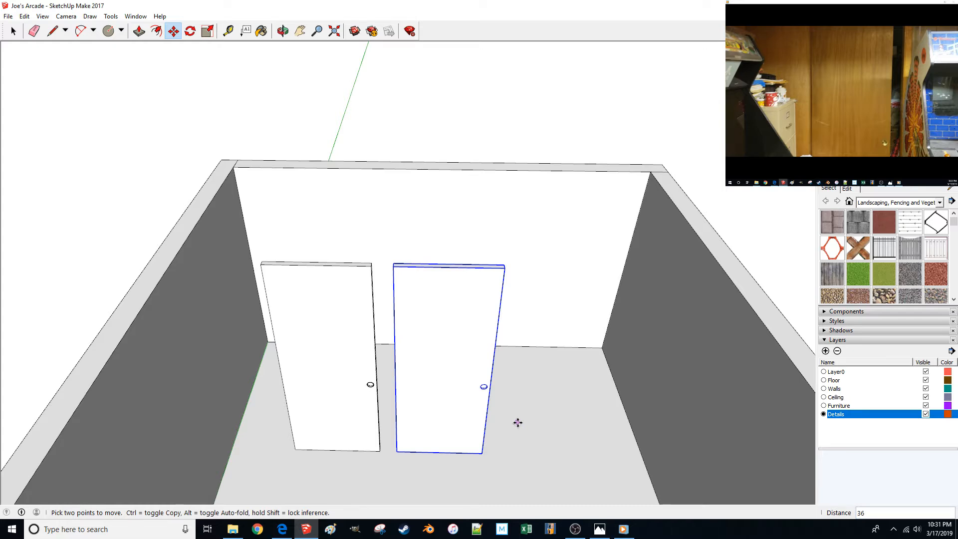
Mirror the copied door along the red axis with a scale factor of -1.
key(s)
middle_drag(486, 407, 392, 402)
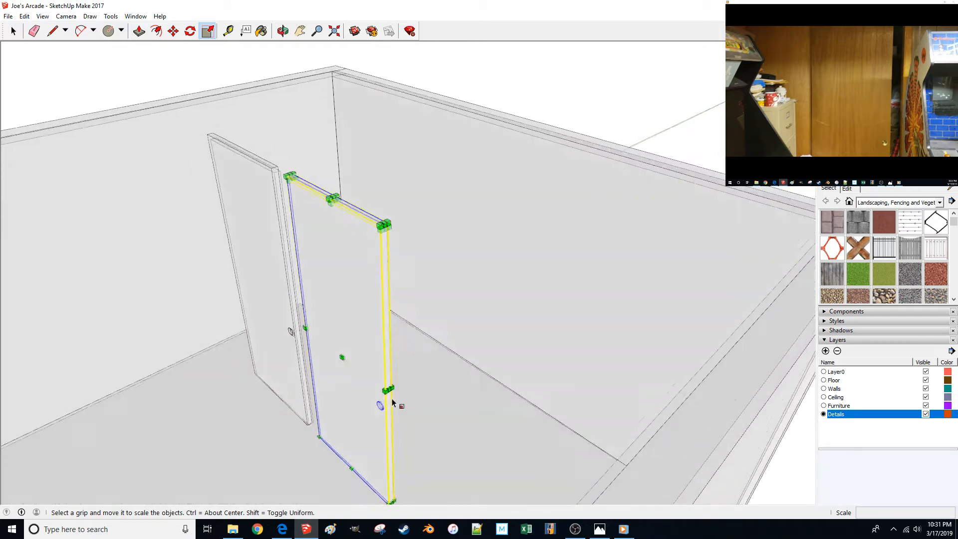
scroll(393, 402, up, 2)
drag(377, 400, 401, 425)
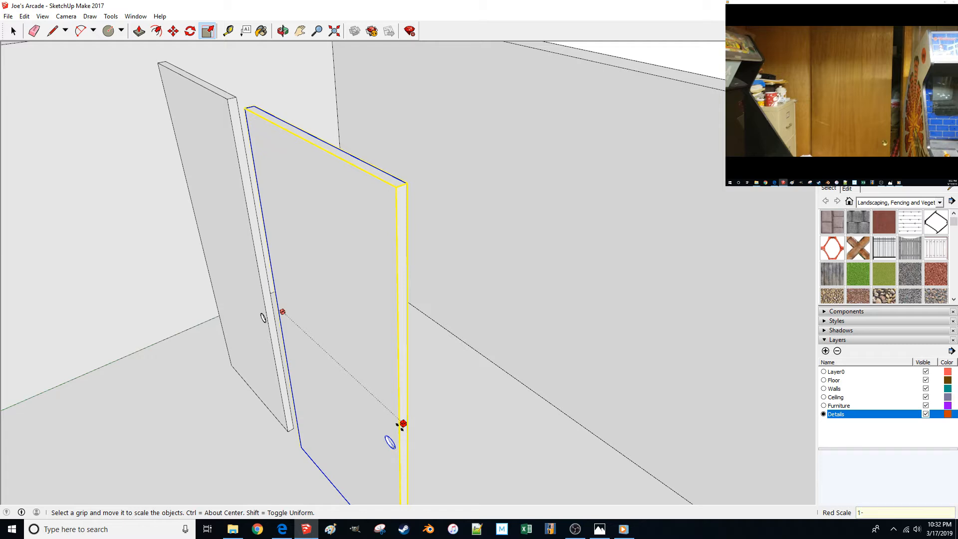
drag(399, 425, 398, 423)
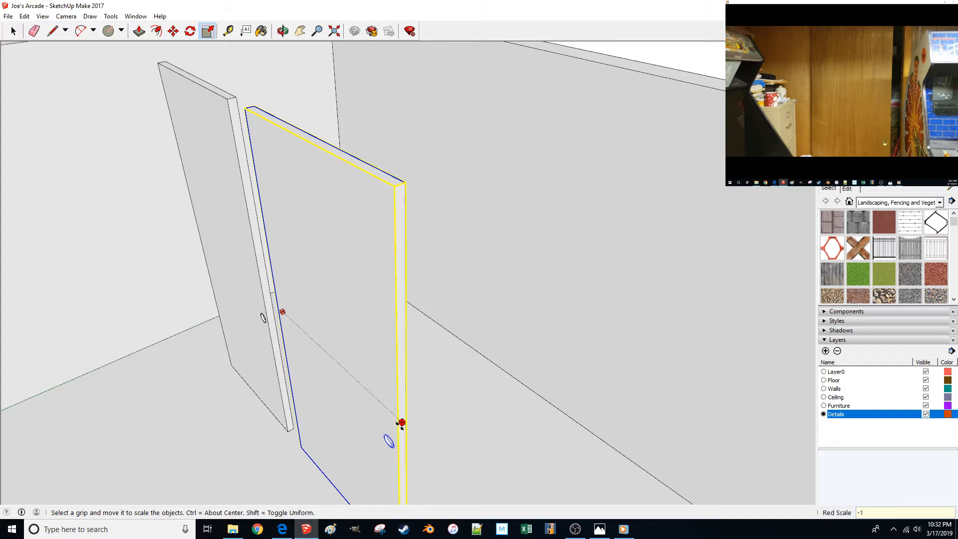
key(Return)
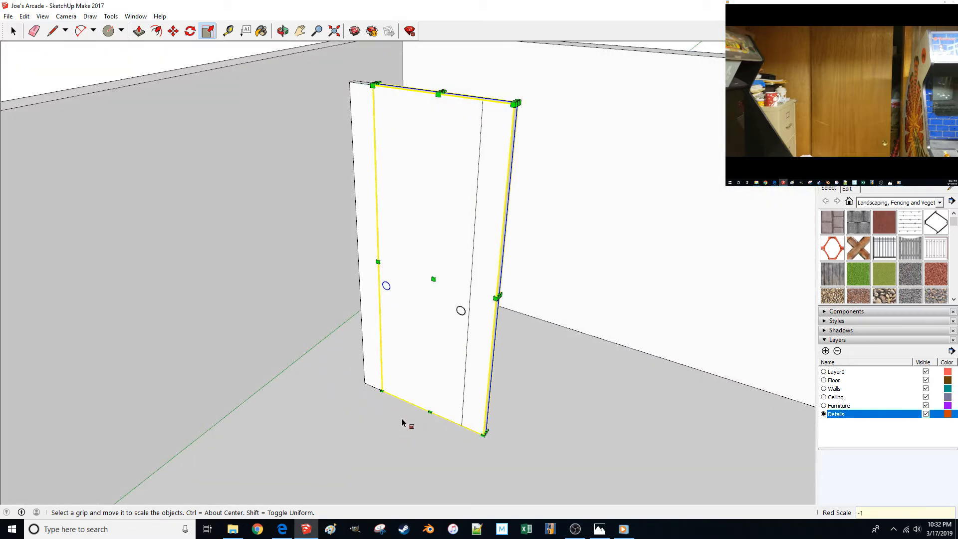
Move the mirrored sliding door so its top corner meets the adjoining top corner of the original door.
key(m)
click(442, 461)
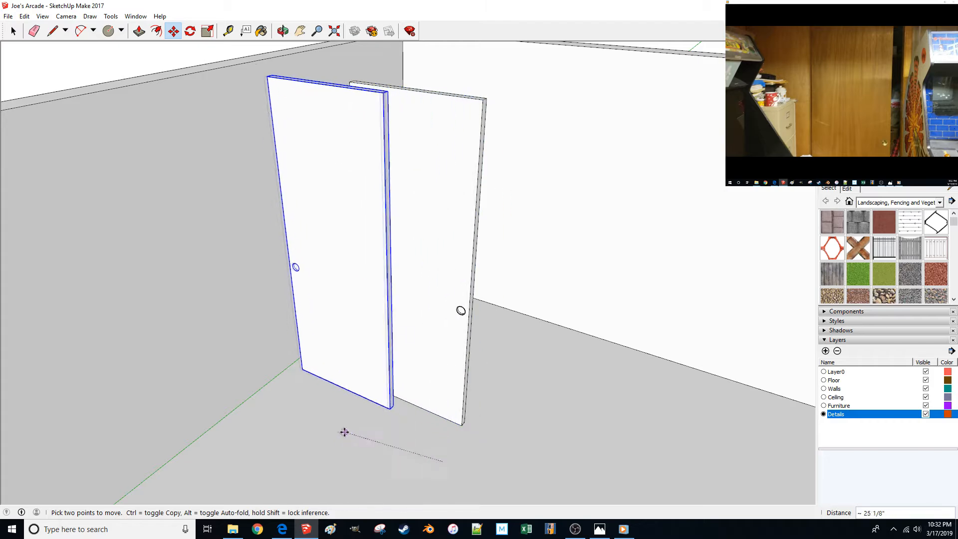
scroll(349, 319, up, 5)
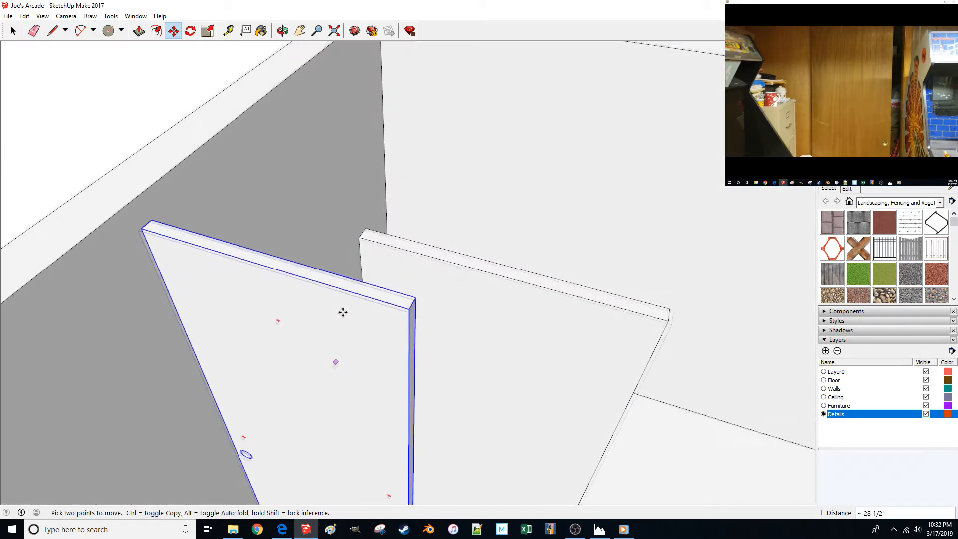
click(409, 318)
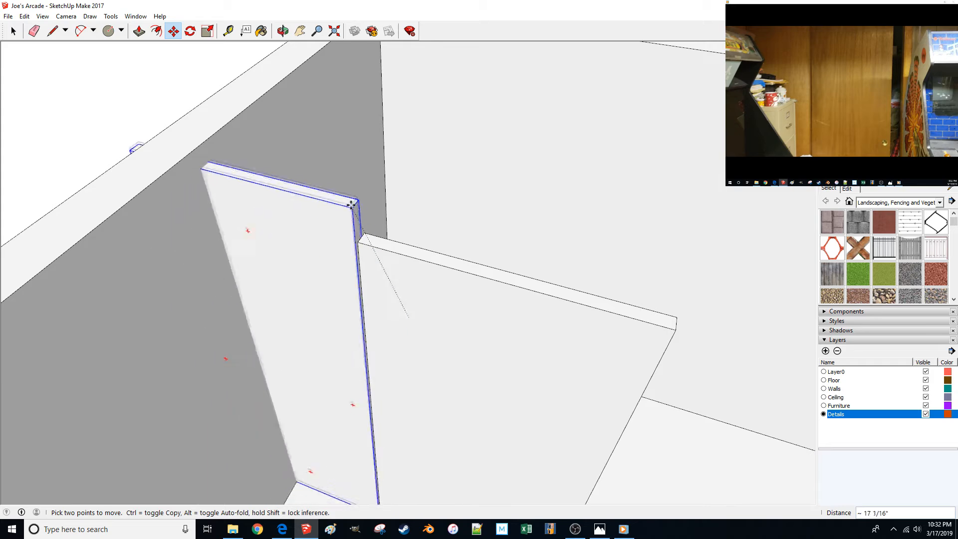
scroll(357, 218, up, 2)
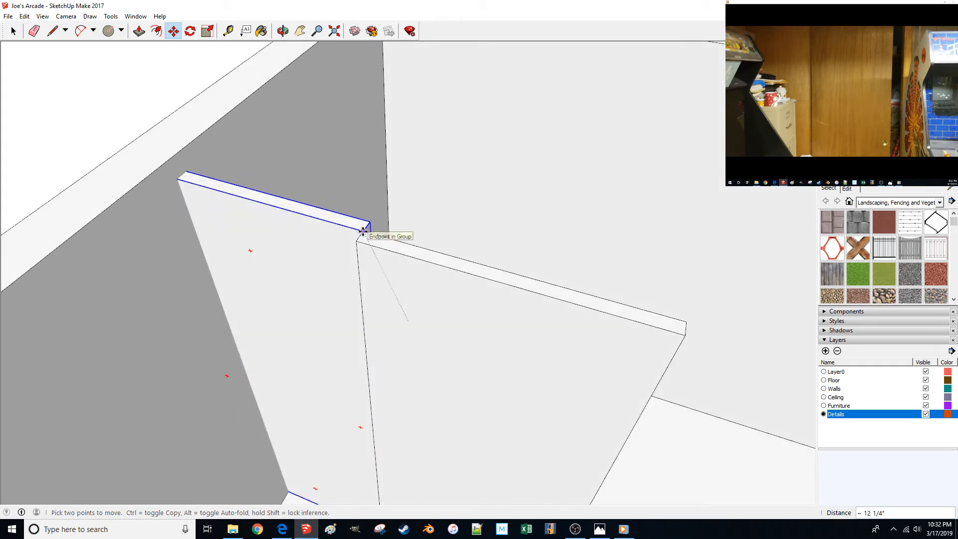
Slide the mirrored door 12 inches along the red axis so the two doors overlap.
middle_drag(336, 243, 355, 261)
click(362, 259)
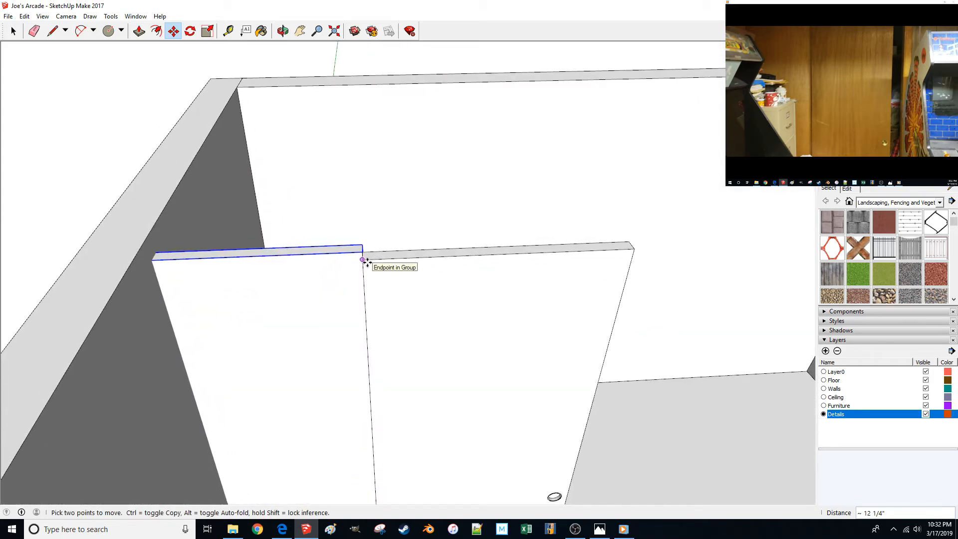
click(473, 257)
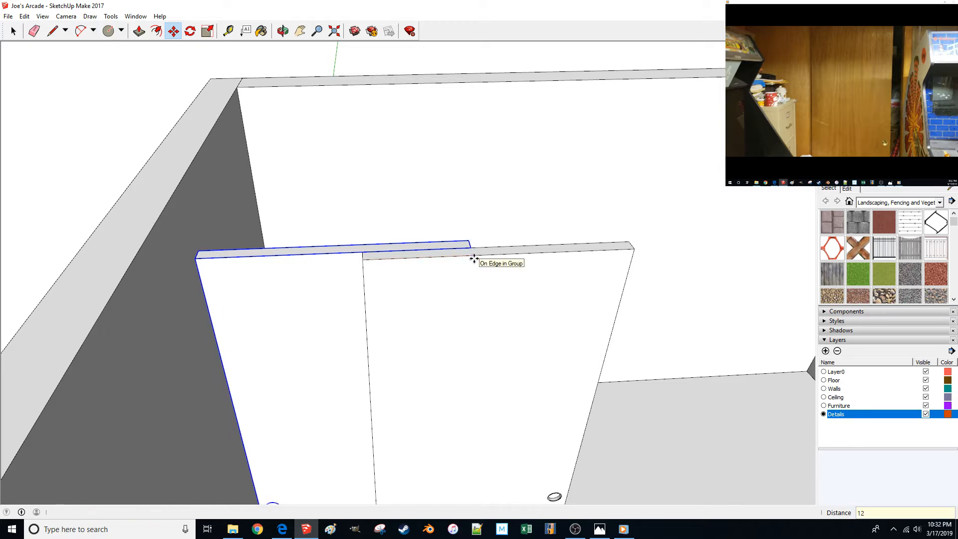
key(space)
scroll(409, 247, down, 5)
middle_drag(215, 299, 462, 345)
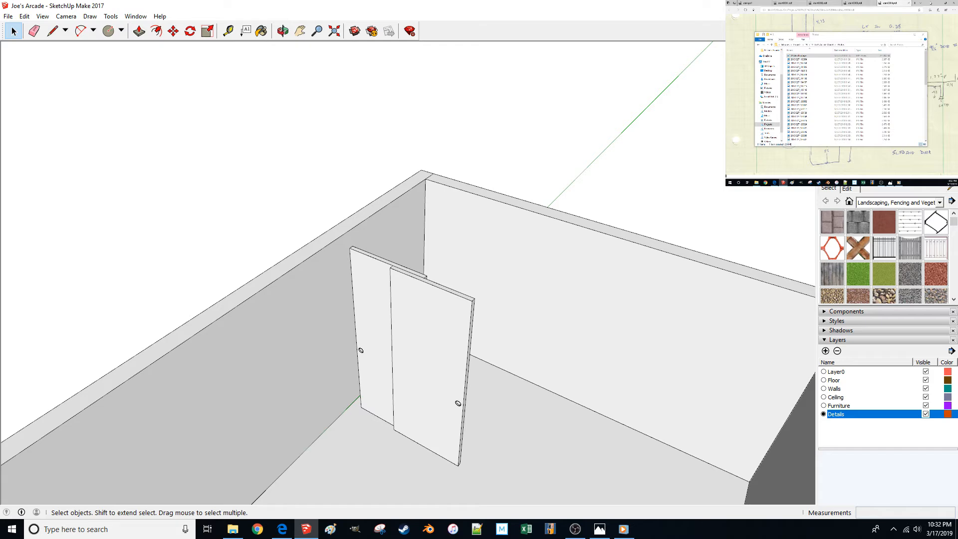
Bring the browser window with the scanned measurements onto the main screen and find the sliding door trim sketch on scan0004.pdf.
drag(930, 3, 537, 2)
scroll(437, 300, up, 8)
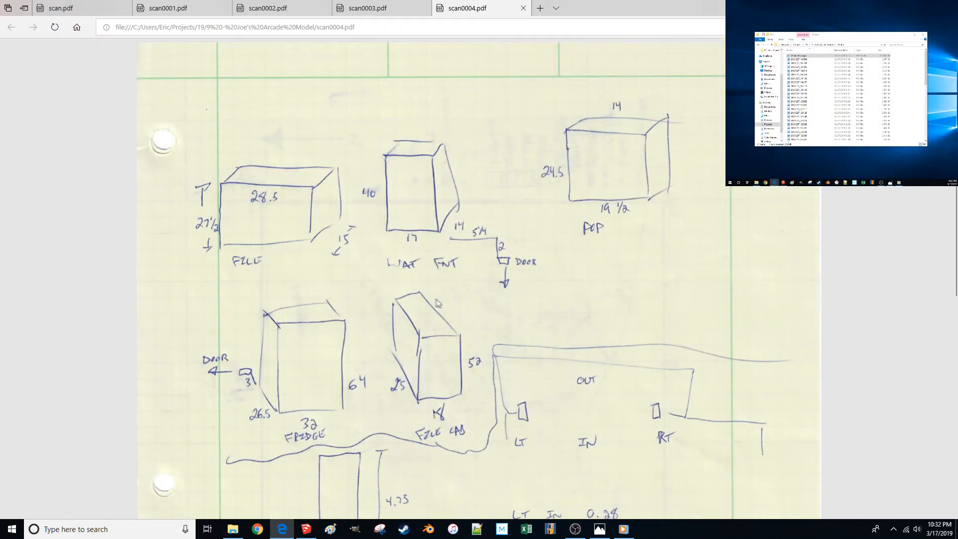
ctrl+scroll(435, 300, down, 5)
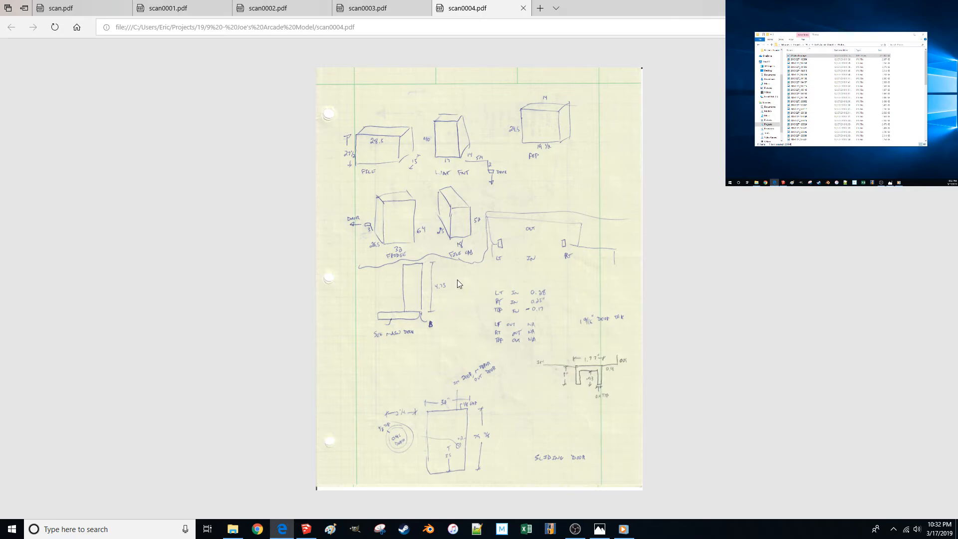
ctrl+scroll(569, 265, up, 1)
ctrl+scroll(568, 264, up, 3)
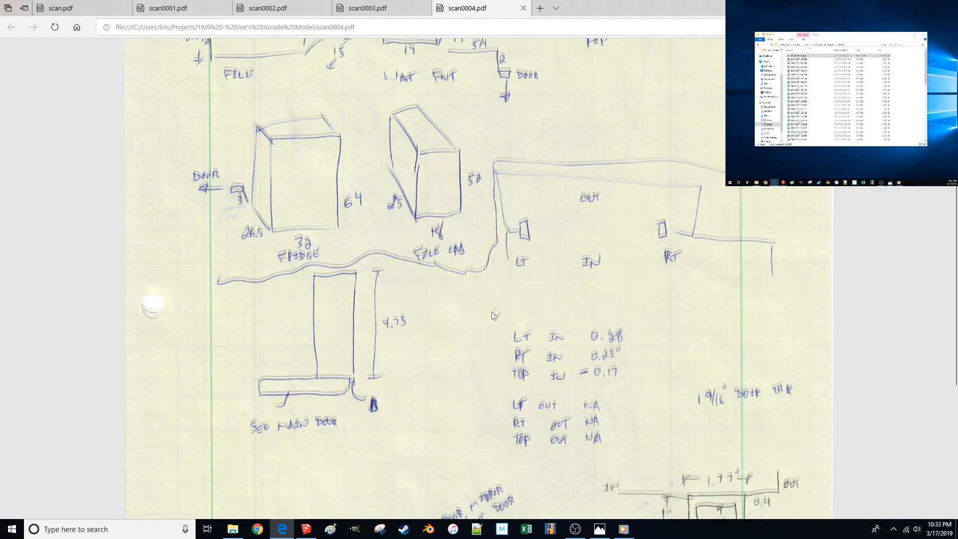
Examine scan0004.pdf for the sliding door opening: trim profile, left, right and top offsets, door thickness, track section and gap.
scroll(497, 311, up, 1)
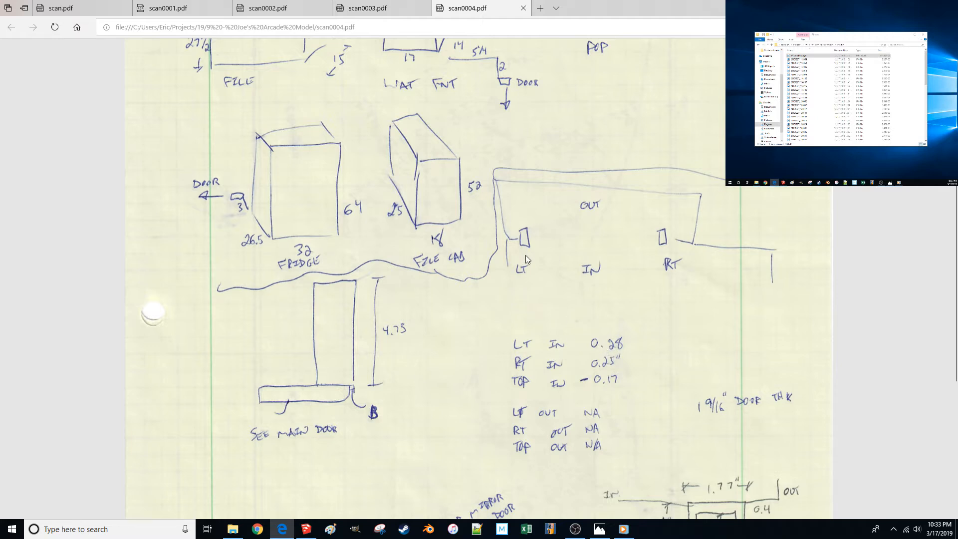
scroll(527, 262, down, 3)
scroll(526, 262, up, 2)
scroll(527, 263, up, 2)
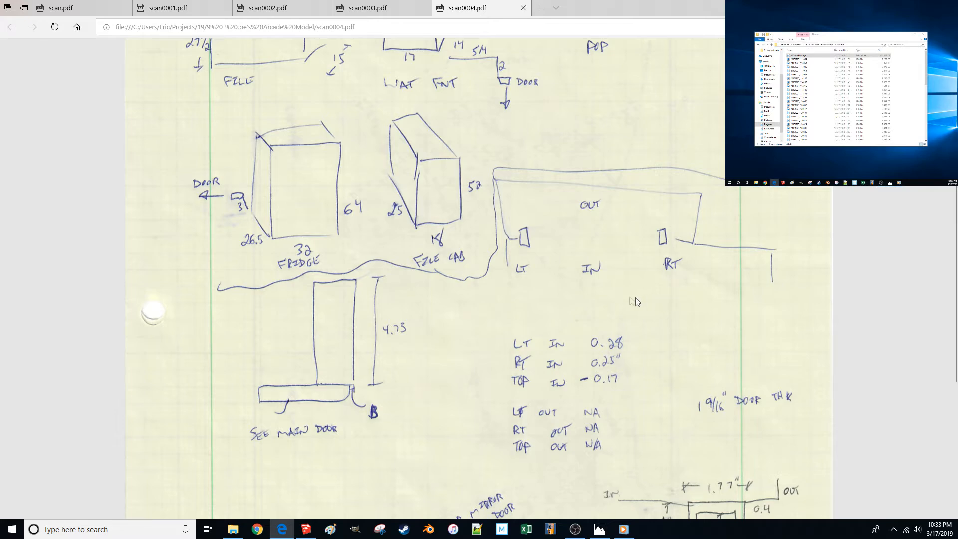
scroll(595, 294, up, 4)
scroll(594, 296, down, 11)
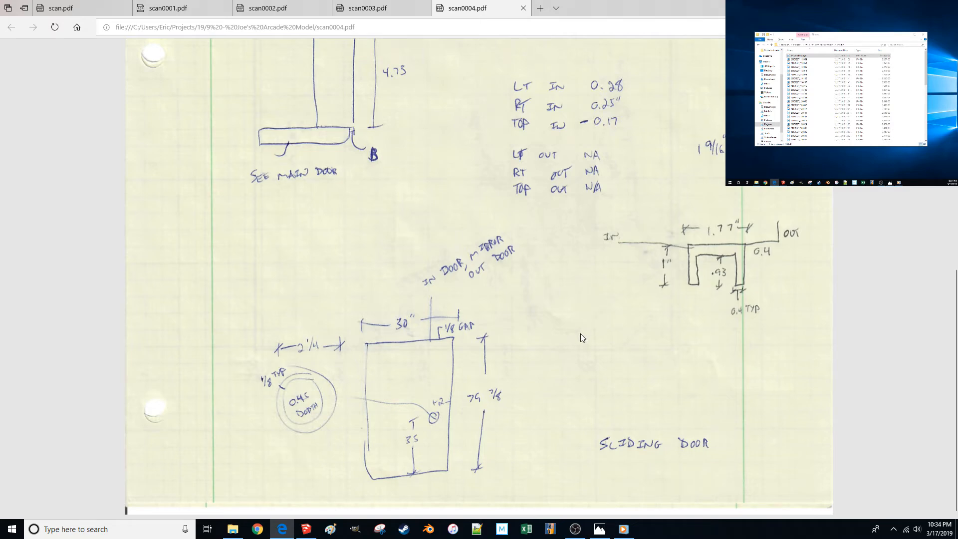
scroll(580, 335, up, 4)
scroll(579, 344, down, 1)
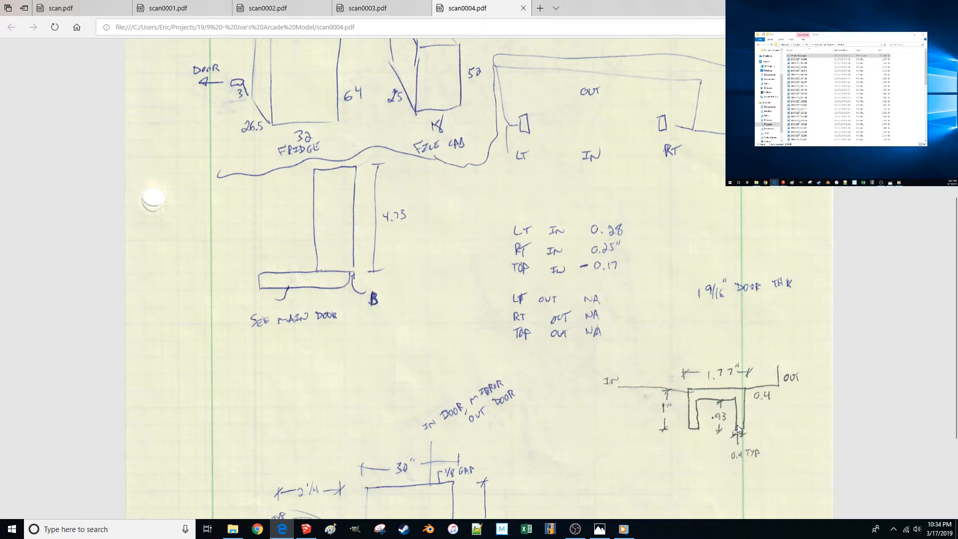
scroll(737, 424, up, 1)
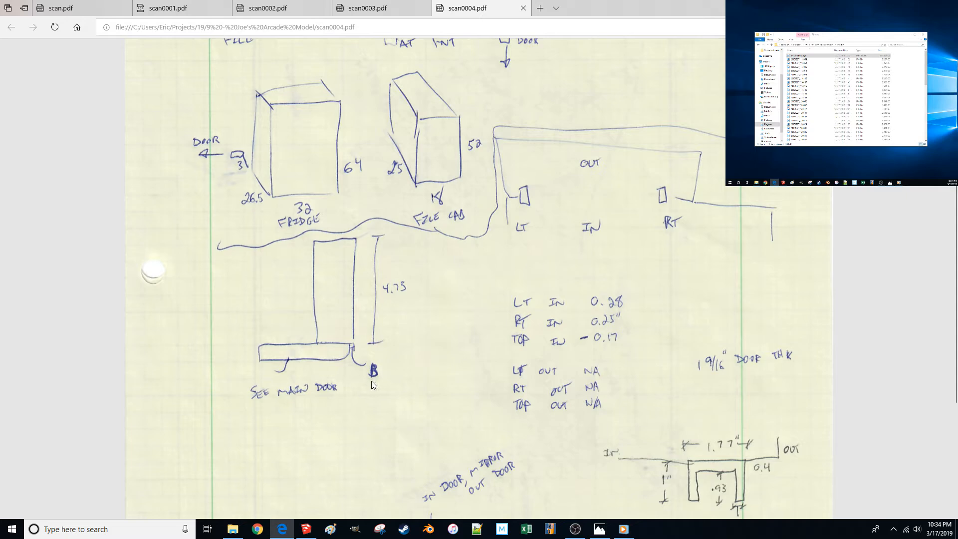
scroll(379, 381, up, 3)
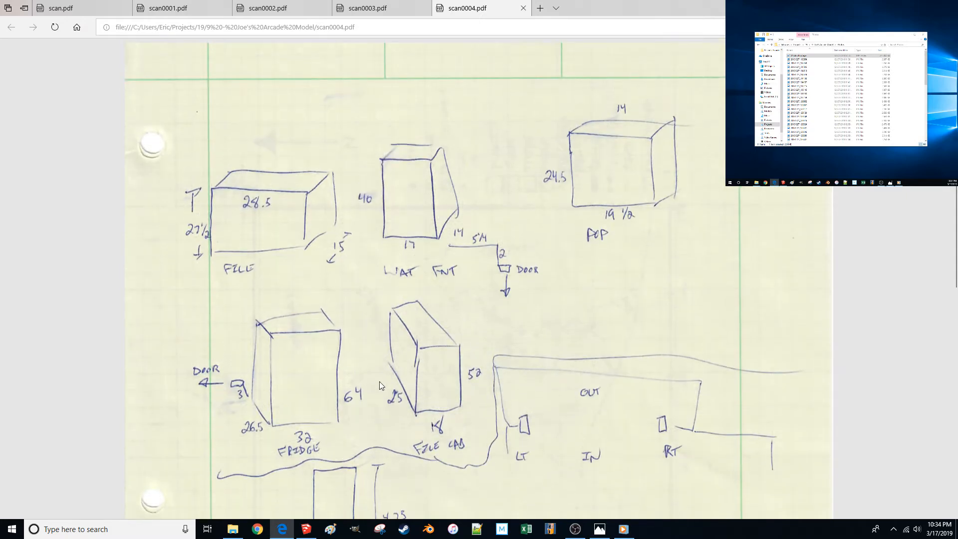
scroll(379, 381, down, 3)
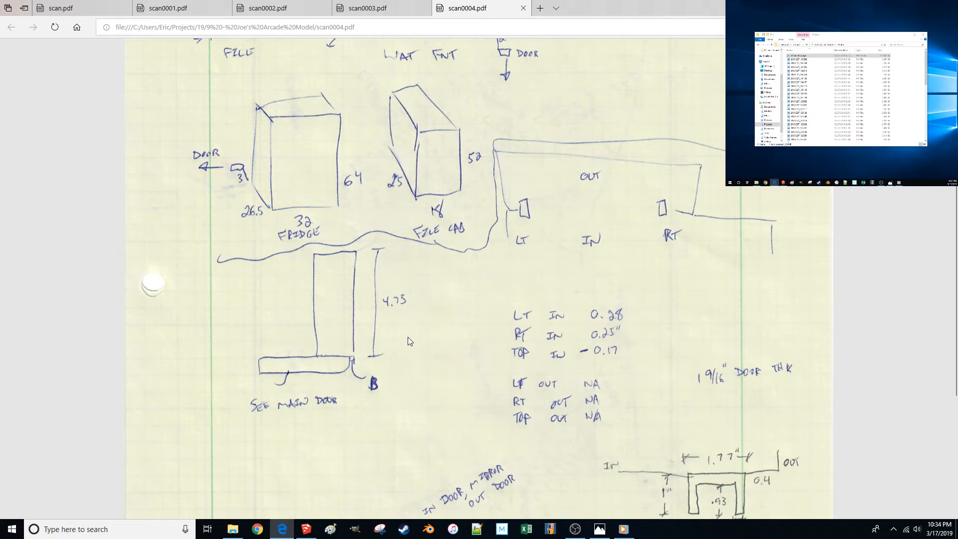
scroll(444, 396, down, 3)
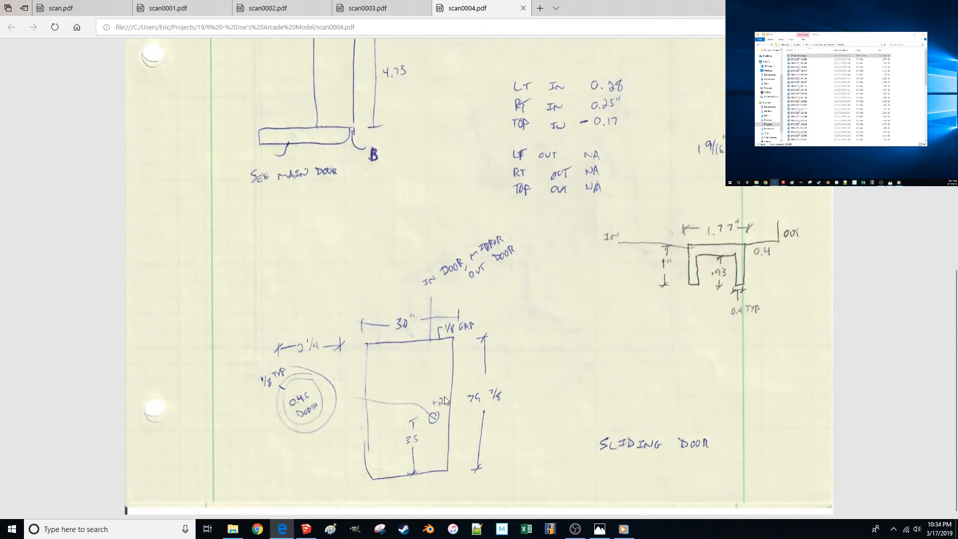
scroll(444, 396, up, 3)
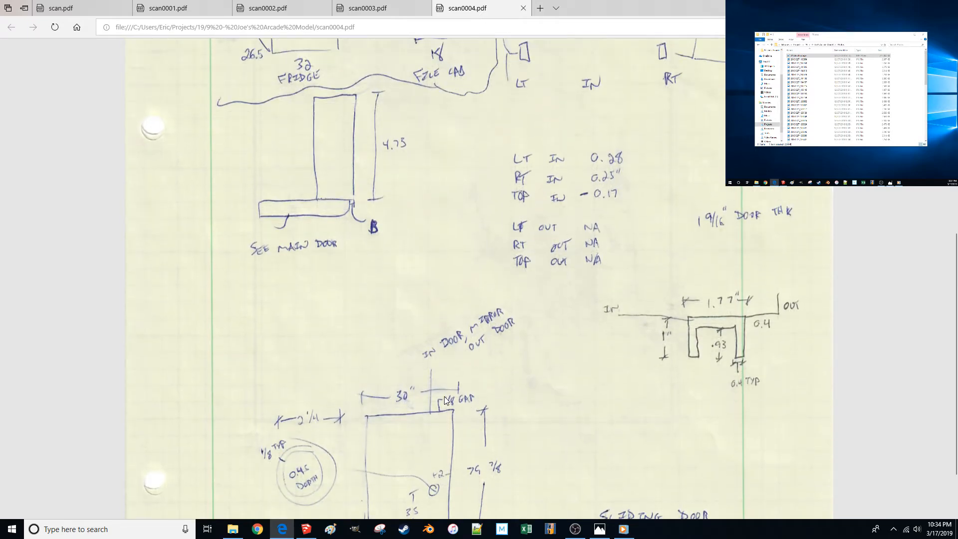
Switch to scan0001.pdf and examine the main door's trim cross-section that scan0004.pdf refers to.
click(357, 10)
click(274, 7)
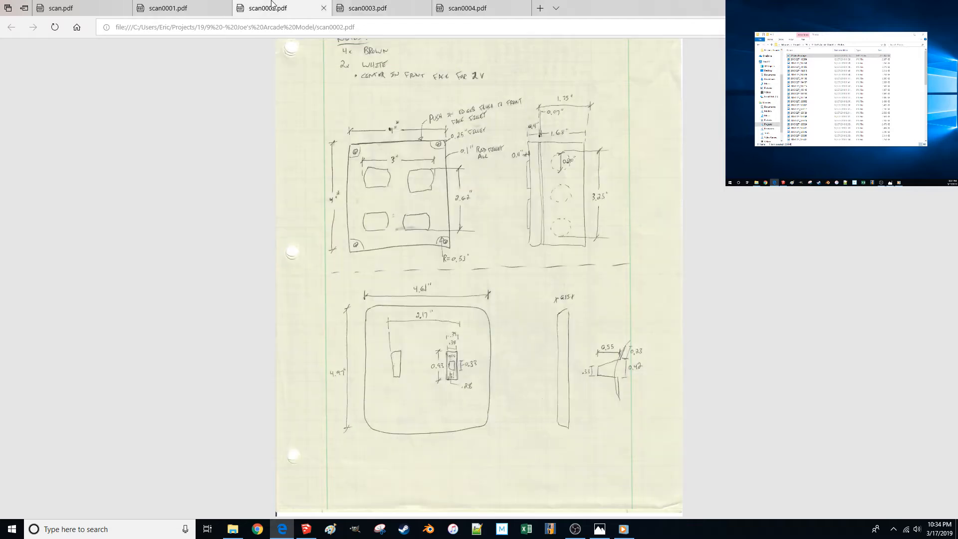
click(183, 15)
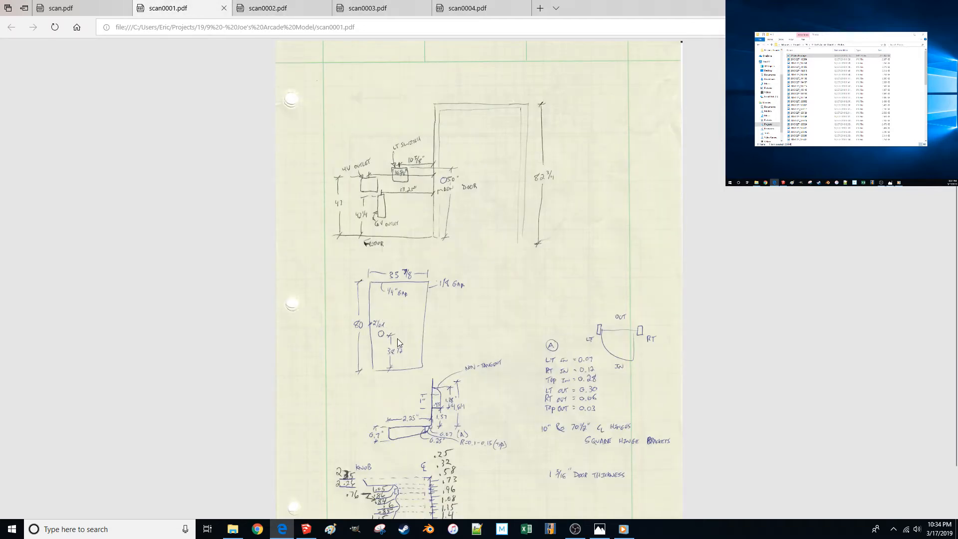
scroll(397, 340, down, 1)
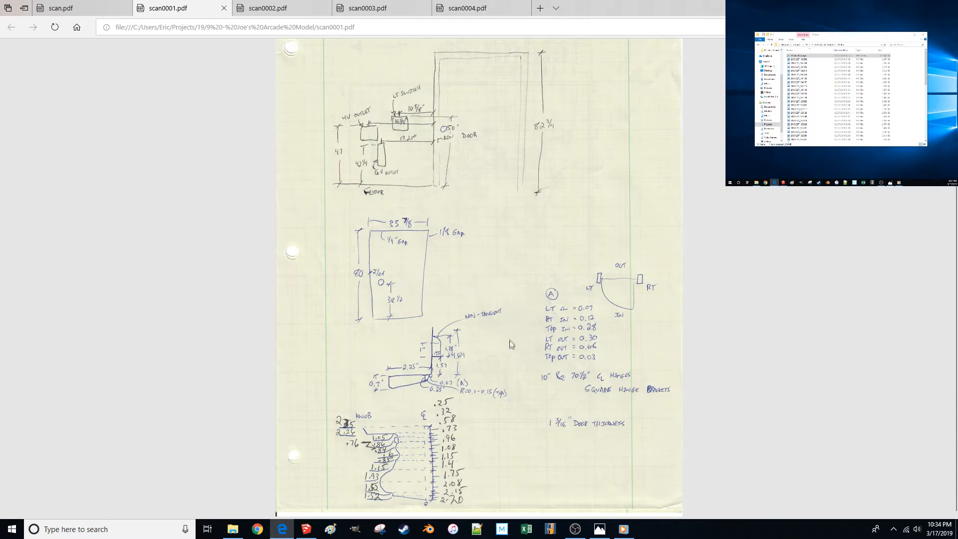
ctrl+scroll(432, 385, up, 5)
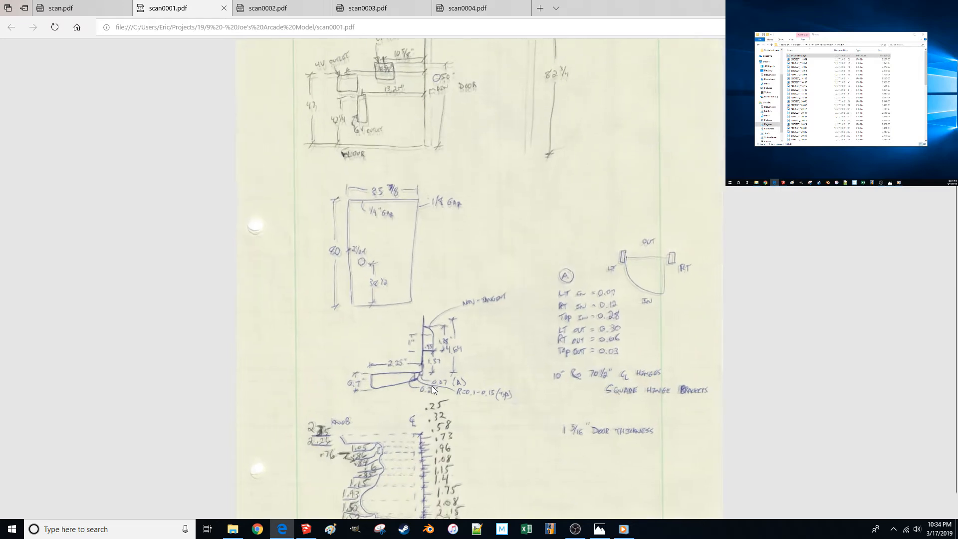
ctrl+scroll(432, 385, up, 2)
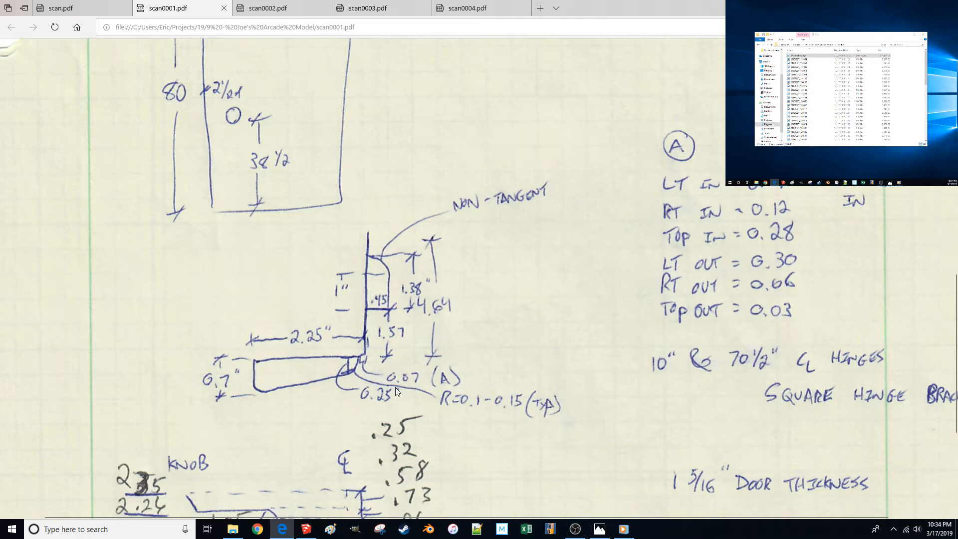
scroll(488, 234, right, 2)
scroll(529, 292, up, 3)
scroll(403, 194, down, 4)
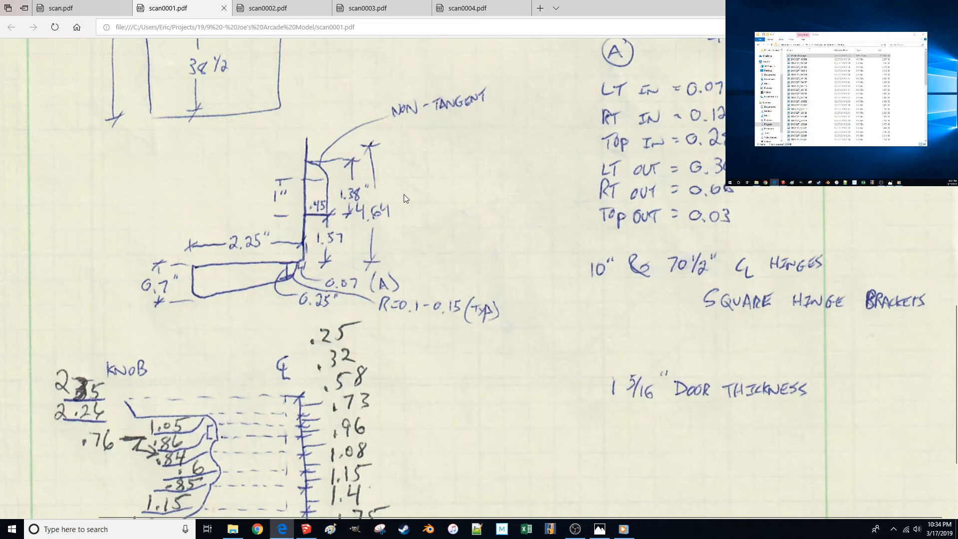
scroll(484, 211, down, 1)
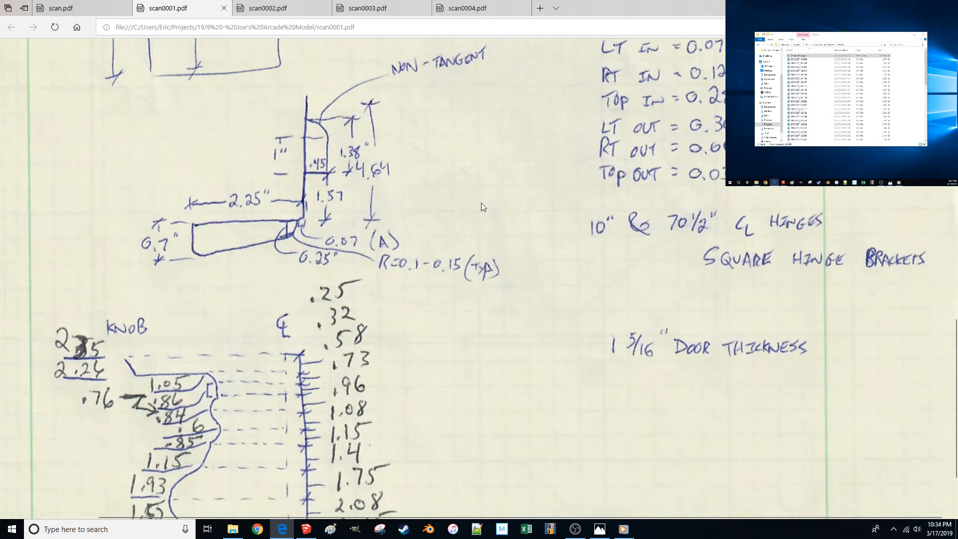
Examine the main door elevation and door panel sketches on scan0001.pdf for the opening height, panel size and gaps.
scroll(481, 203, up, 2)
scroll(424, 238, left, 1)
scroll(489, 313, left, 1)
scroll(489, 312, up, 9)
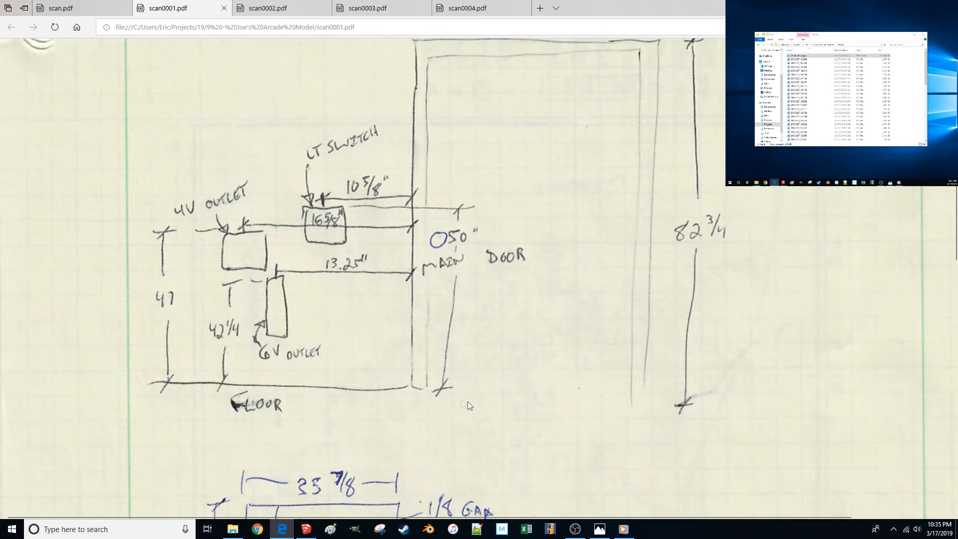
scroll(352, 340, up, 1)
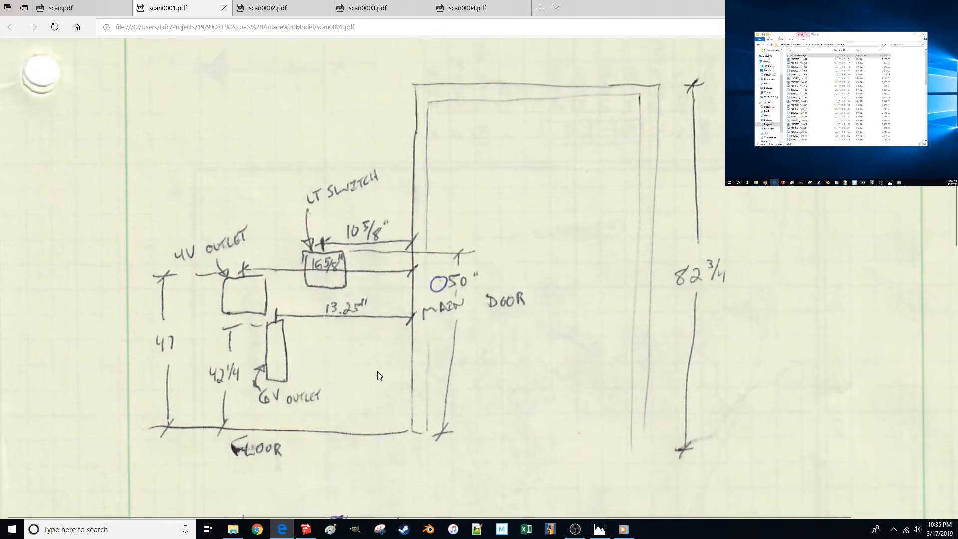
scroll(382, 370, down, 1)
scroll(381, 362, down, 5)
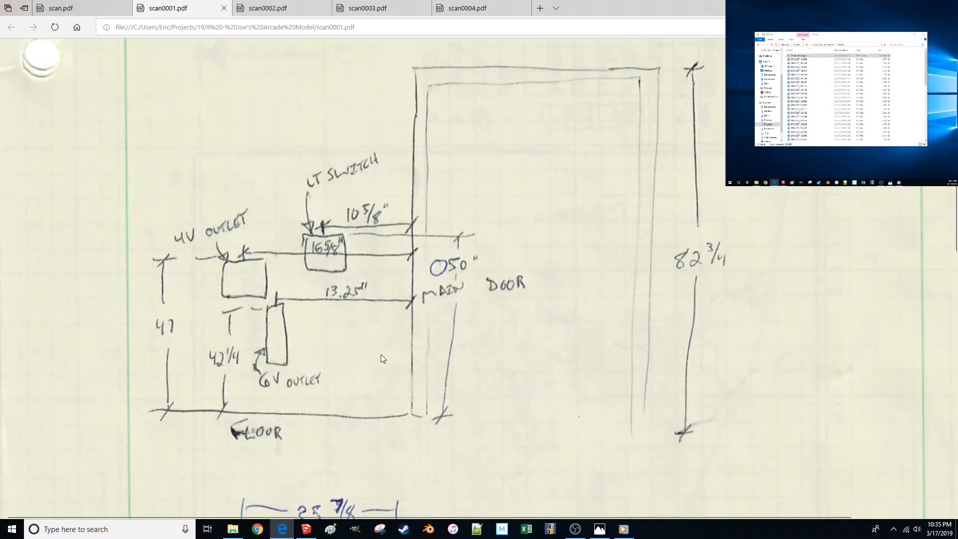
scroll(394, 330, down, 2)
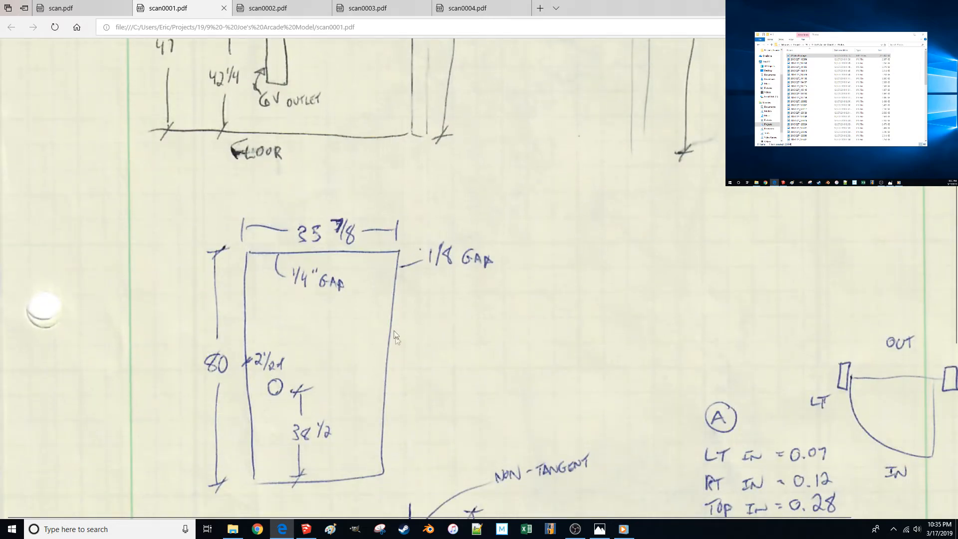
Return to the trim profile on scan0001.pdf and read its widths, radii and the offset list marked A.
scroll(430, 302, down, 4)
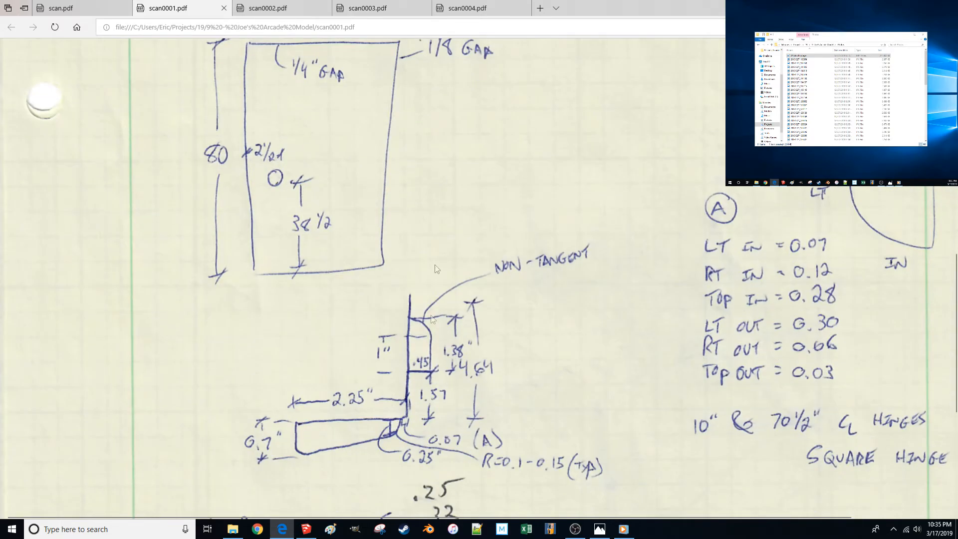
scroll(448, 297, down, 1)
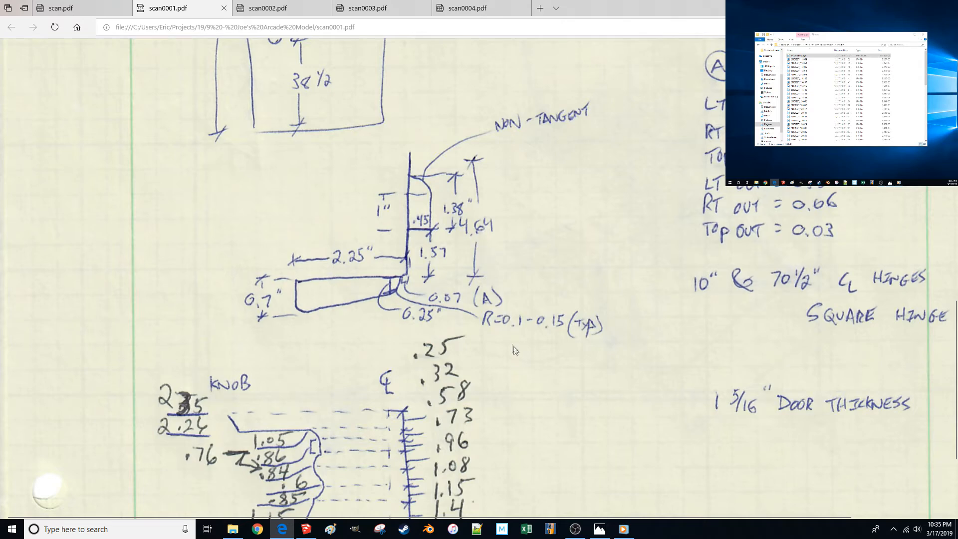
scroll(513, 349, up, 1)
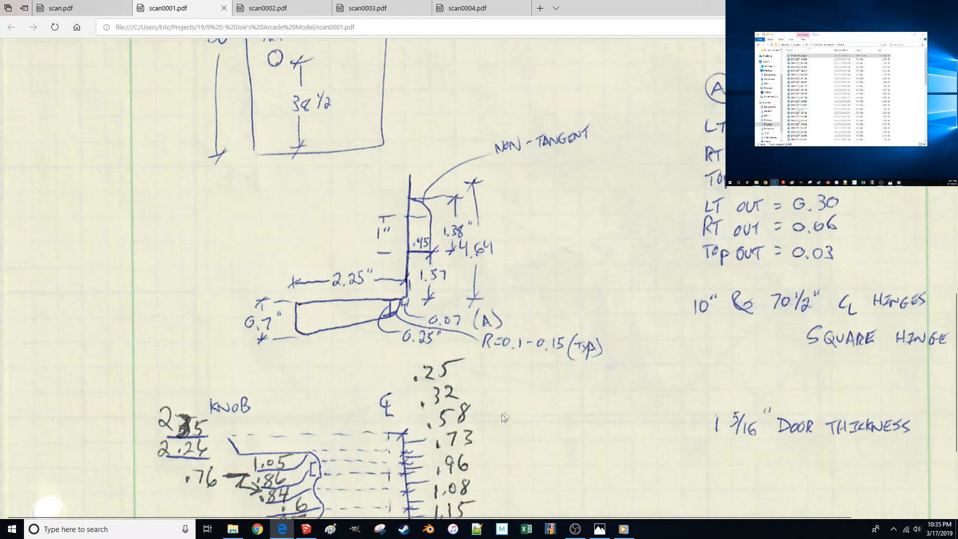
scroll(504, 412, down, 1)
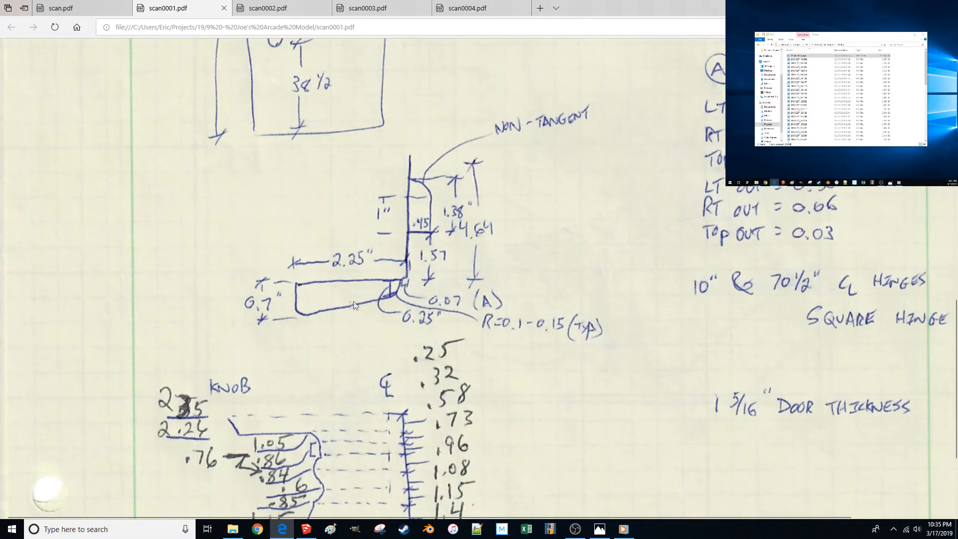
drag(542, 258, 323, 245)
scroll(330, 249, up, 1)
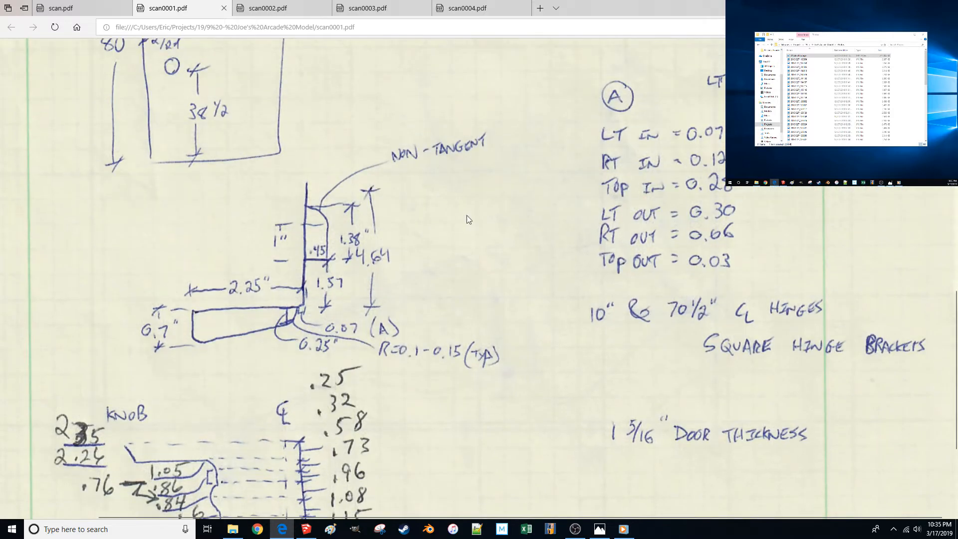
Move the browser window with the scanned PDFs to the second monitor and return to the SketchUp room model.
drag(467, 216, 447, 240)
mouse_move(588, 7)
mouse_down()
mouse_move(579, 34)
mouse_move(0, 5)
mouse_up()
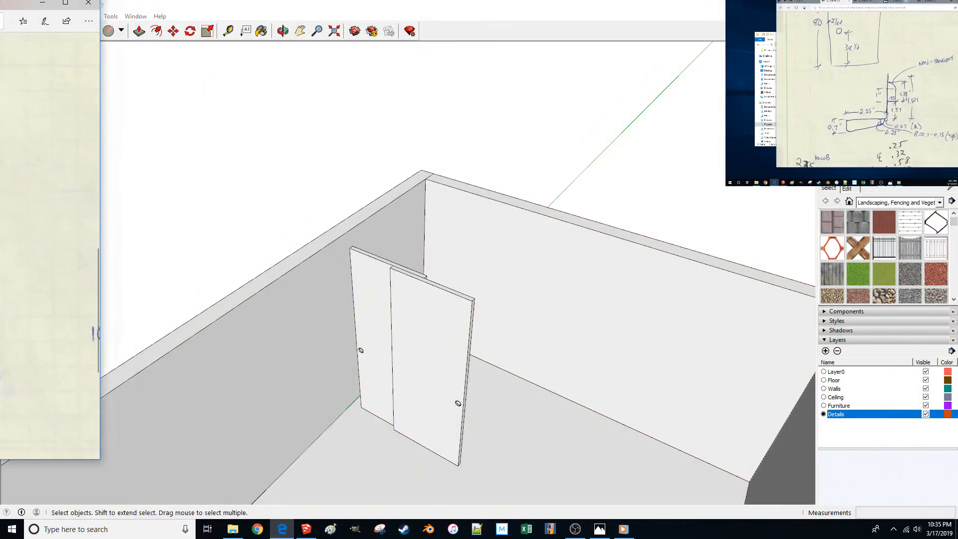
click(659, 7)
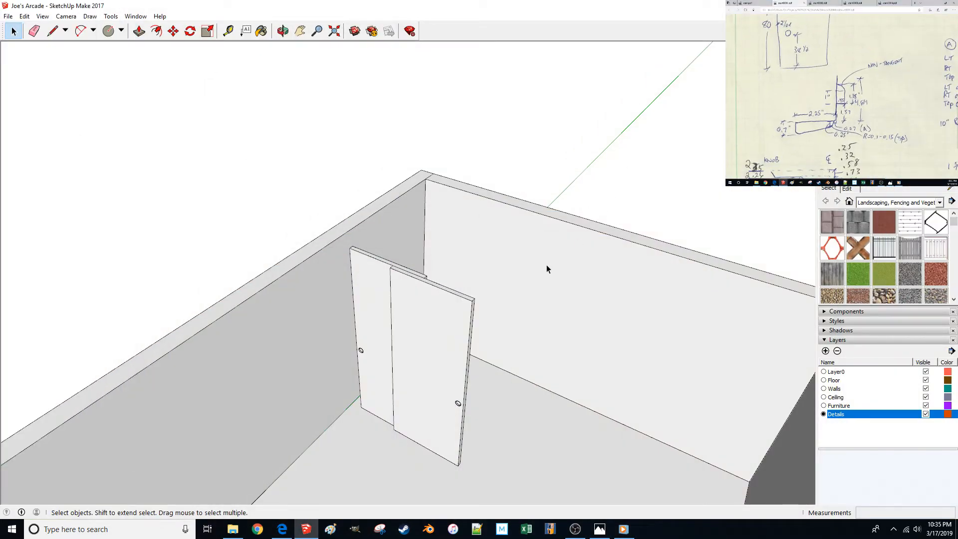
Examine scan0004.pdf on the second monitor for the sliding door's opening plan, in and out offsets, track section and trim profile.
drag(872, 114, 860, 100)
click(823, 3)
click(855, 3)
click(890, 3)
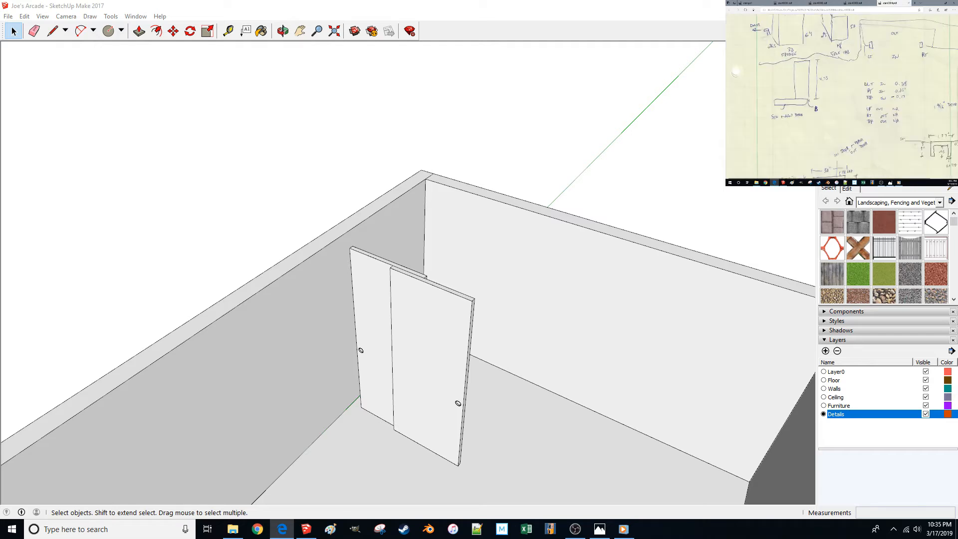
drag(836, 91, 831, 94)
scroll(807, 91, down, 5)
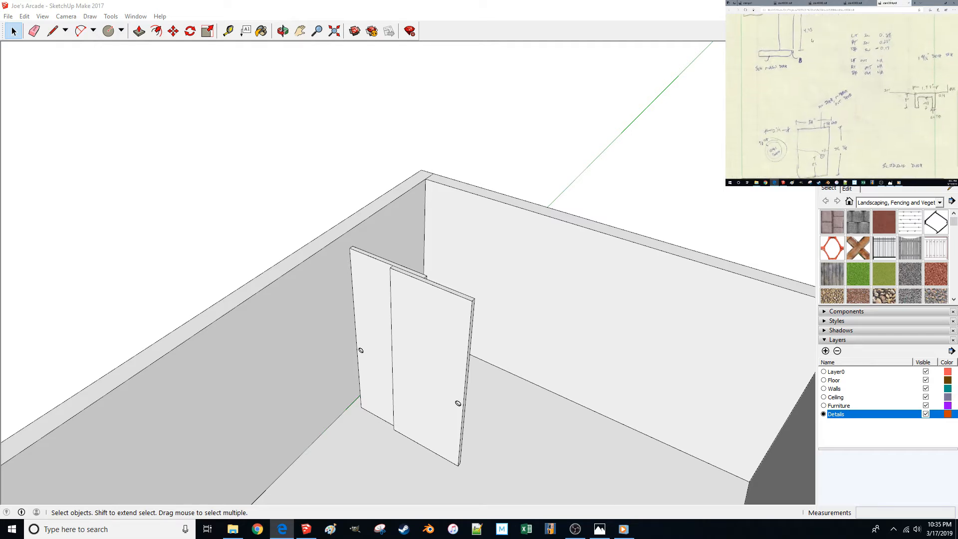
scroll(842, 97, up, 1)
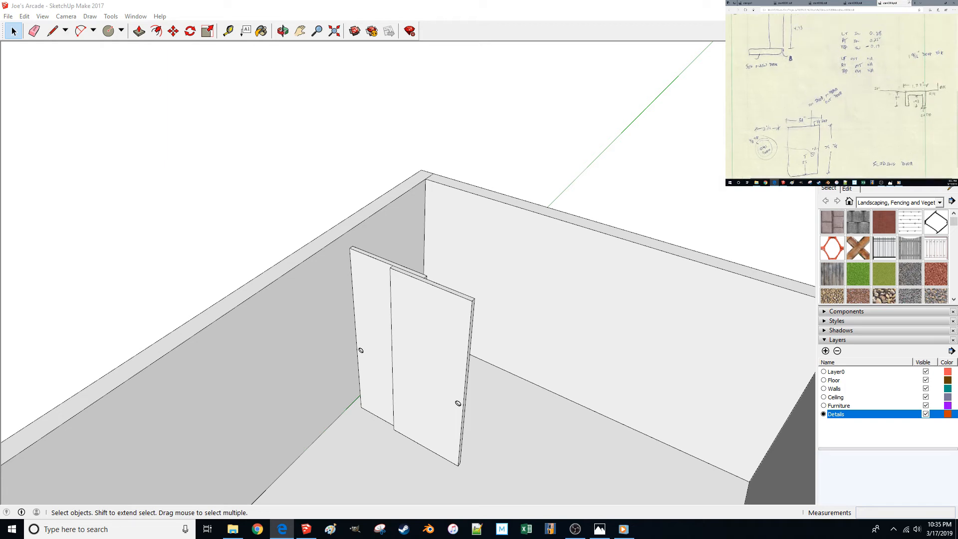
scroll(841, 98, up, 7)
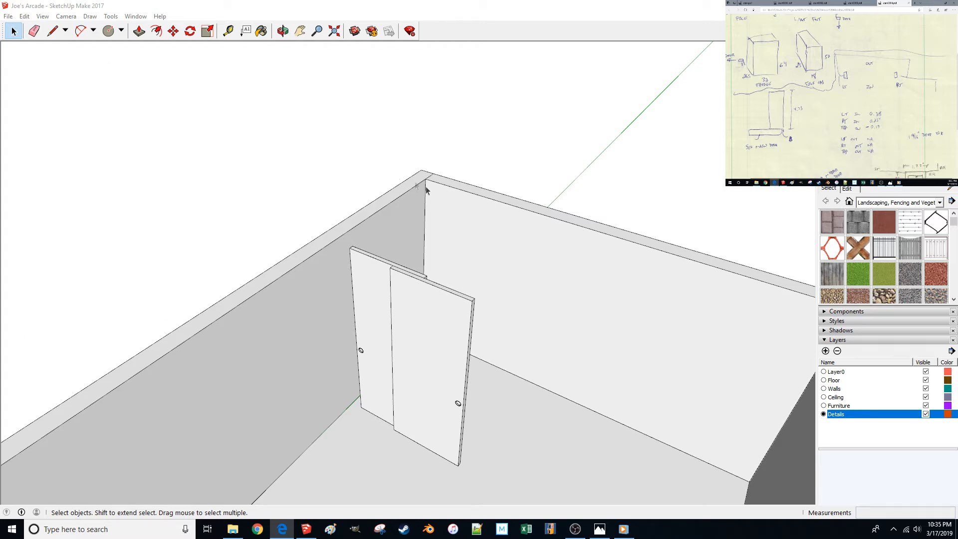
mouse_move(796, 157)
mouse_down()
mouse_move(822, 65)
mouse_move(803, 91)
mouse_up()
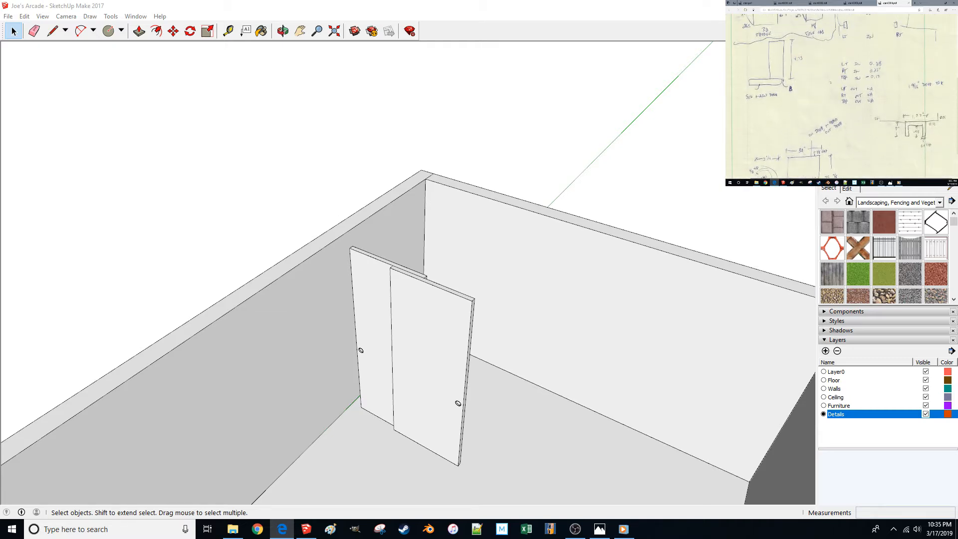
Switch to the 0 Video Footage clip, mute it, and pause it at 00:47 to examine the area behind the fridge.
click(624, 529)
key(super+shift+Left)
click(478, 506)
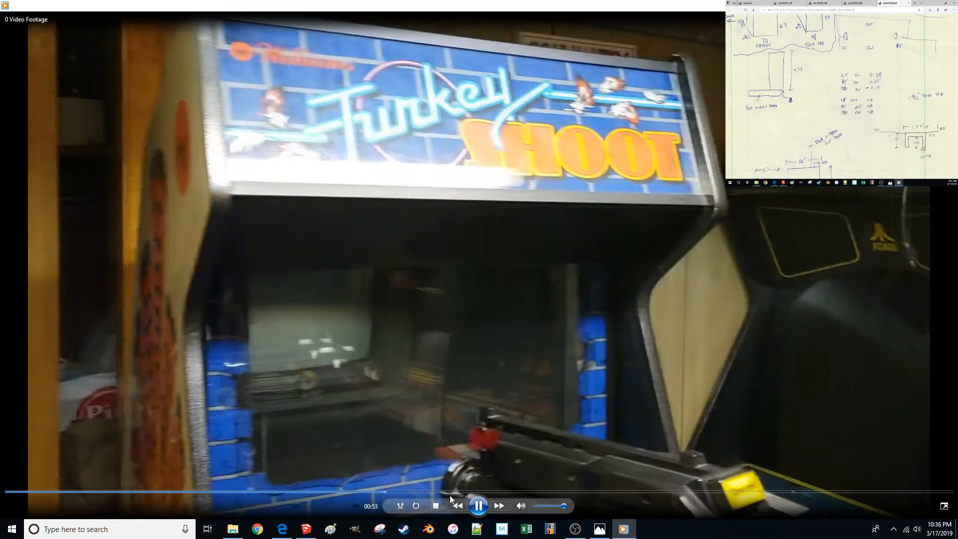
click(521, 506)
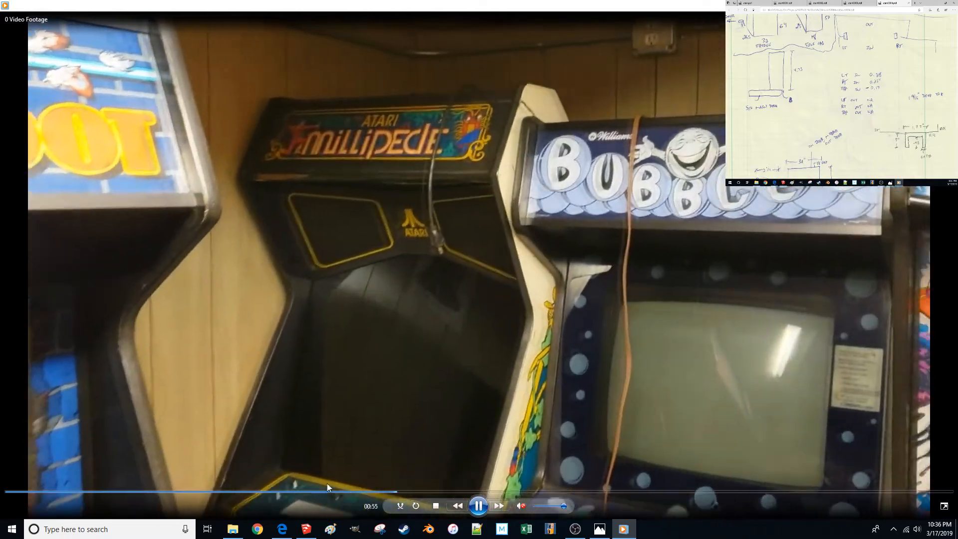
click(320, 492)
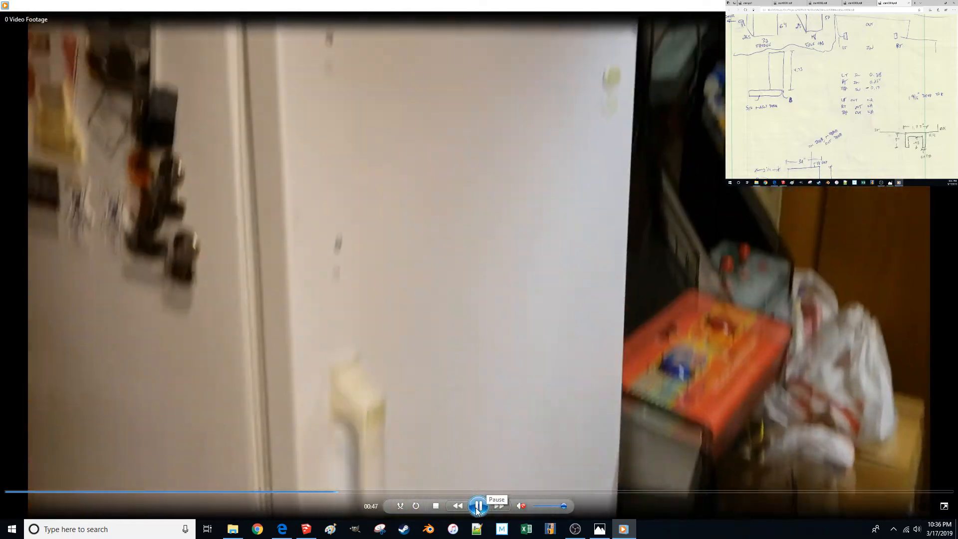
click(477, 506)
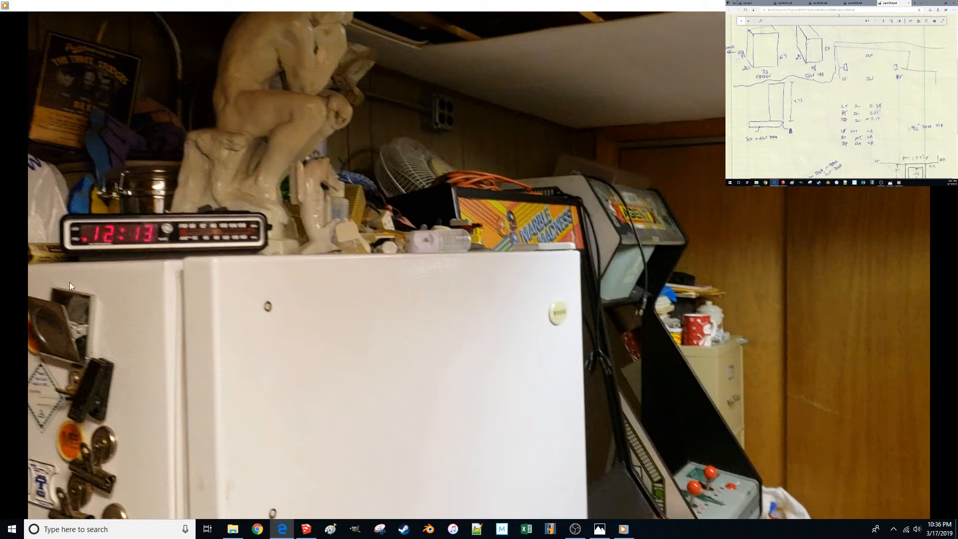
Play the footage onward to examine the wooden sliding doors around 00:51, and pause it at 00:54.
mouse_move(630, 204)
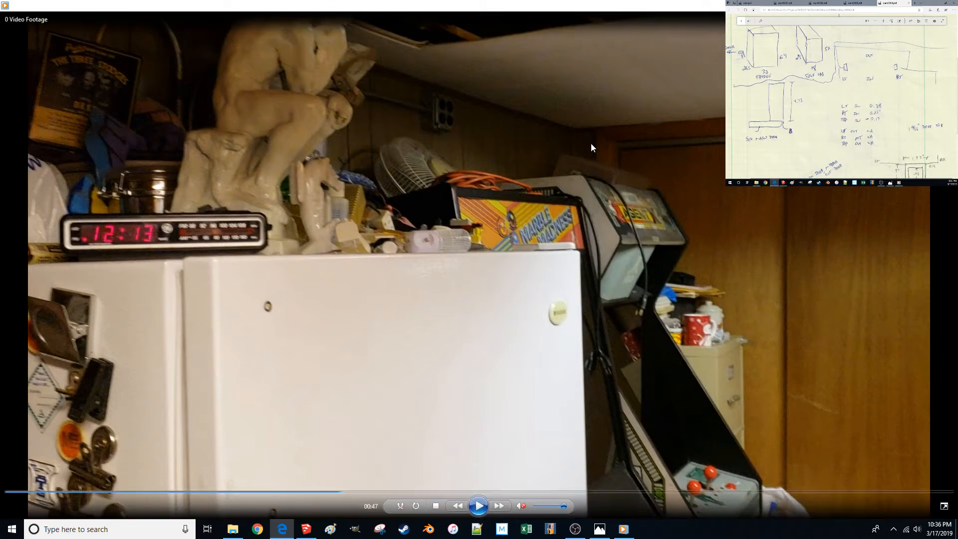
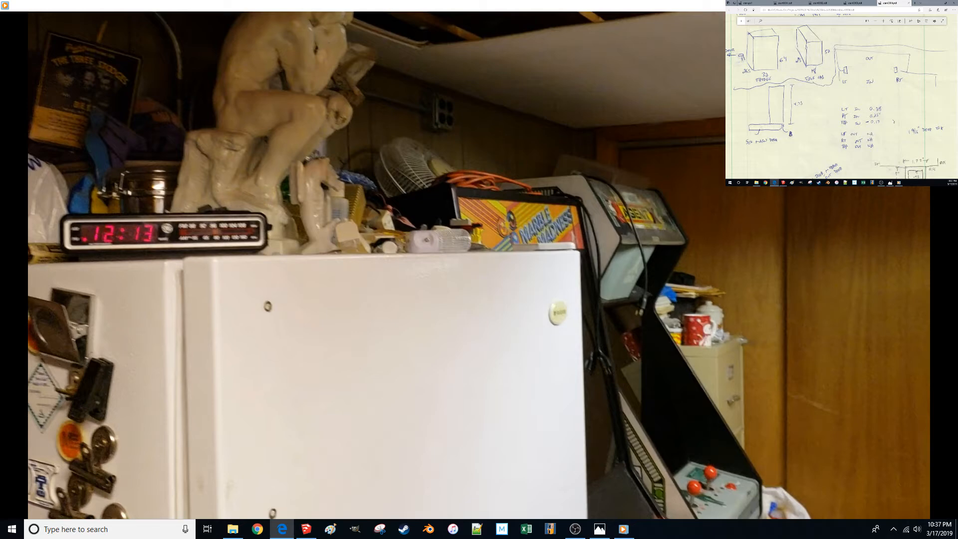
click(480, 506)
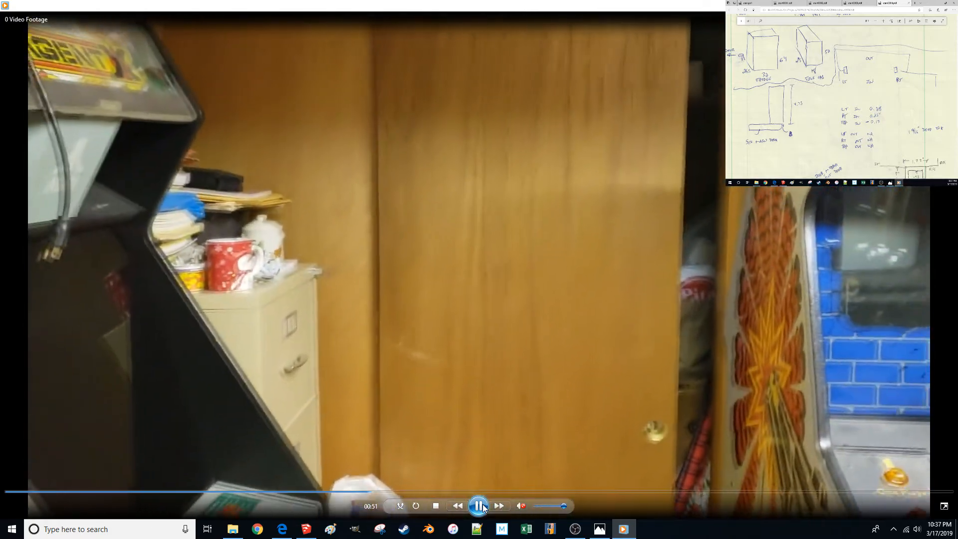
click(480, 506)
click(482, 506)
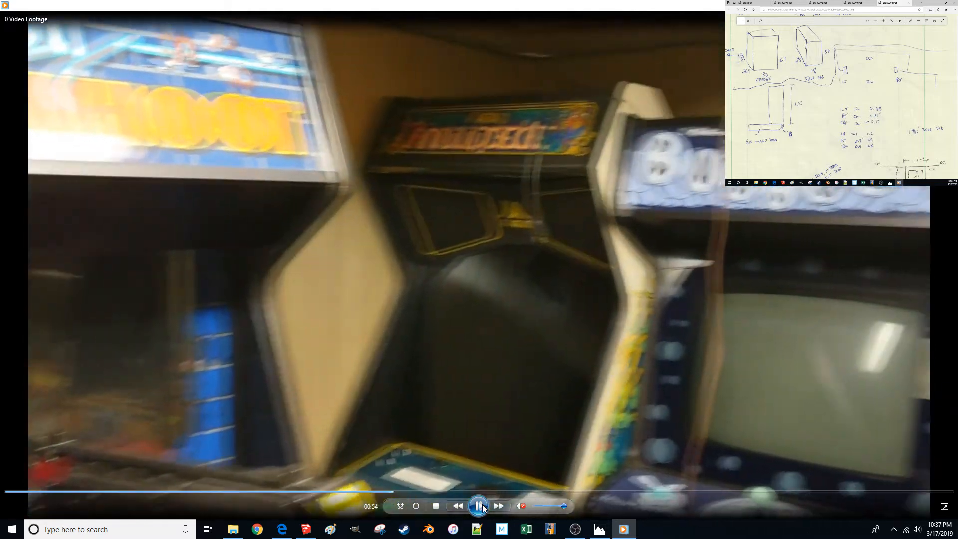
click(482, 506)
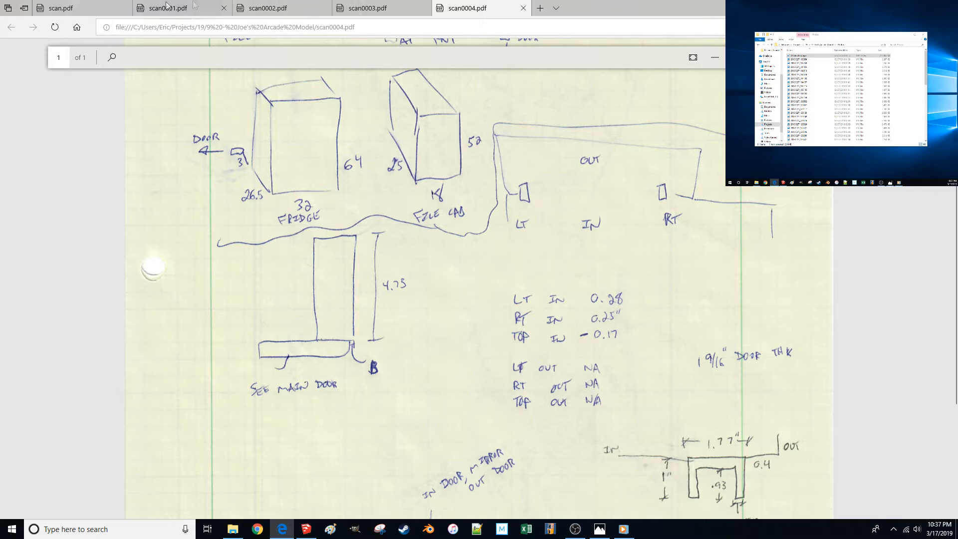
Examine the floor plan on scan.pdf for the sliding door's wall offset, opening width and height, checking it against scan0004.pdf.
click(108, 5)
scroll(326, 244, up, 3)
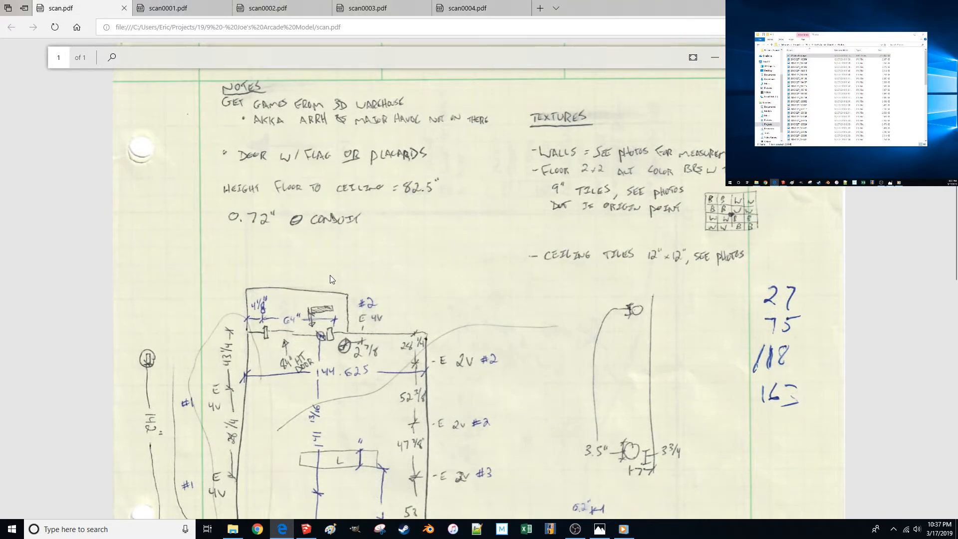
scroll(330, 280, down, 4)
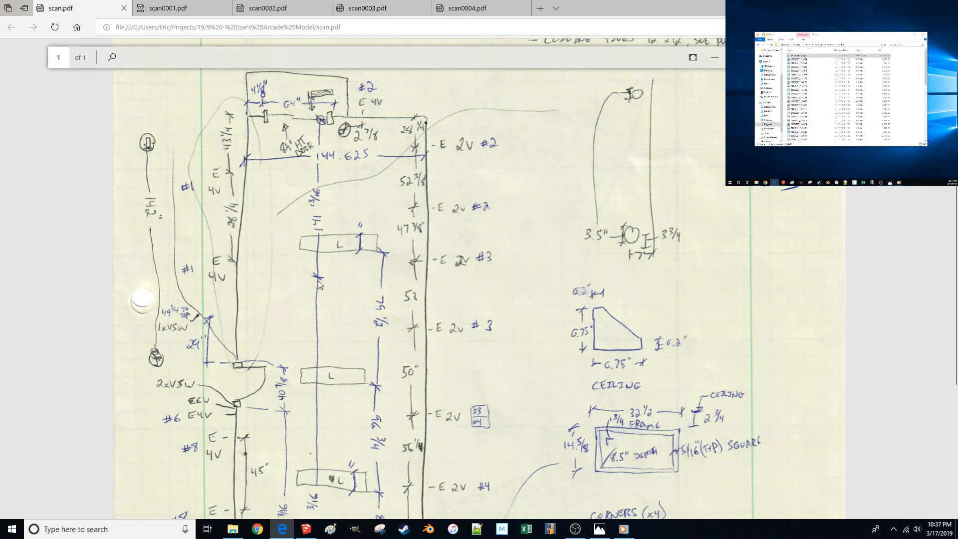
scroll(319, 281, up, 3)
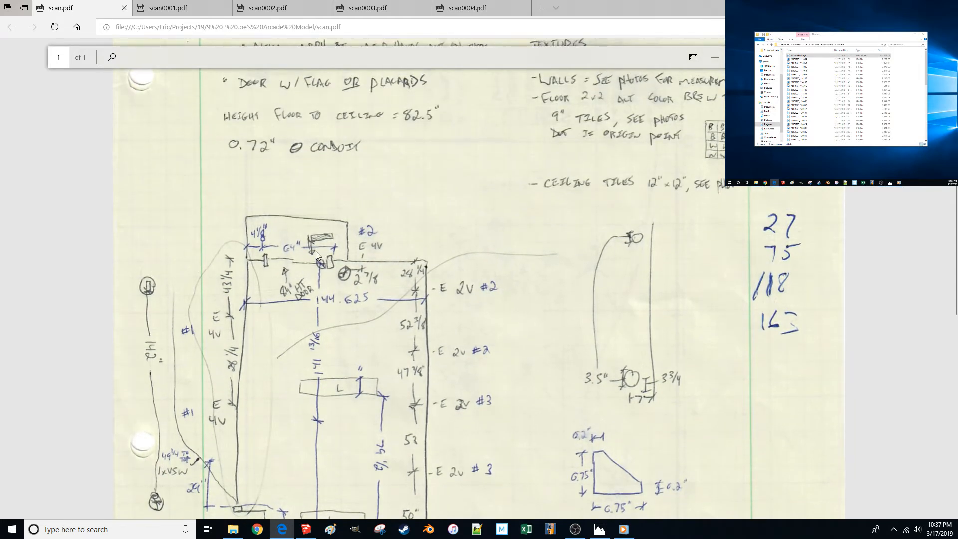
ctrl+scroll(264, 251, up, 5)
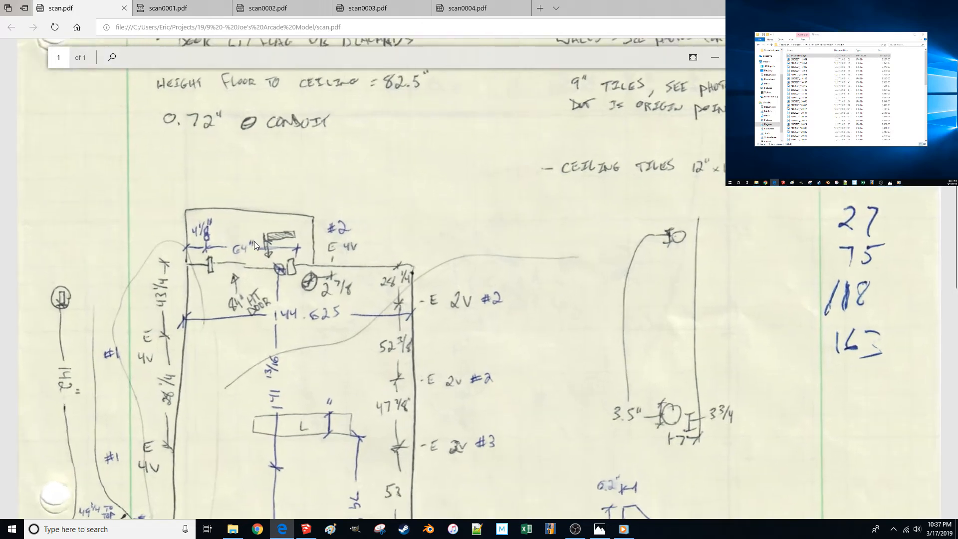
drag(179, 245, 287, 268)
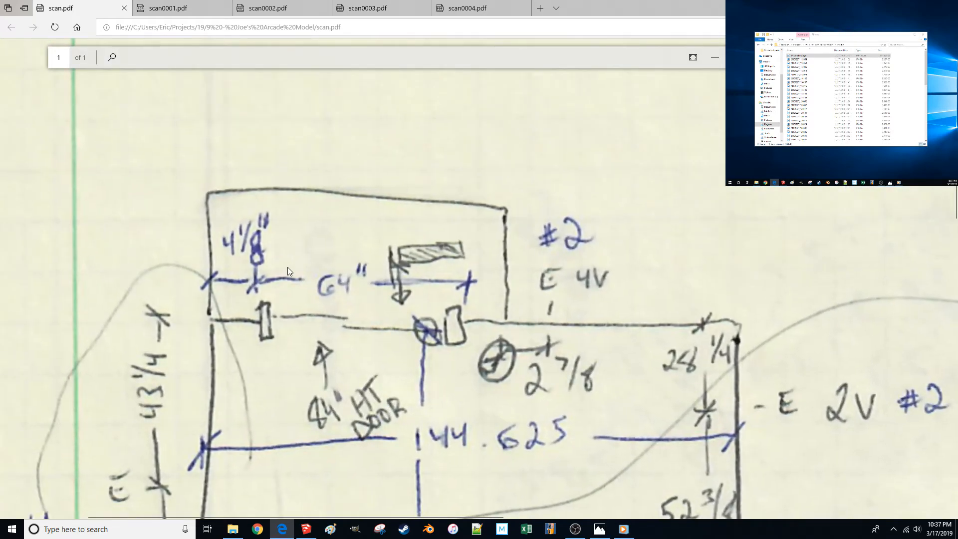
click(530, 7)
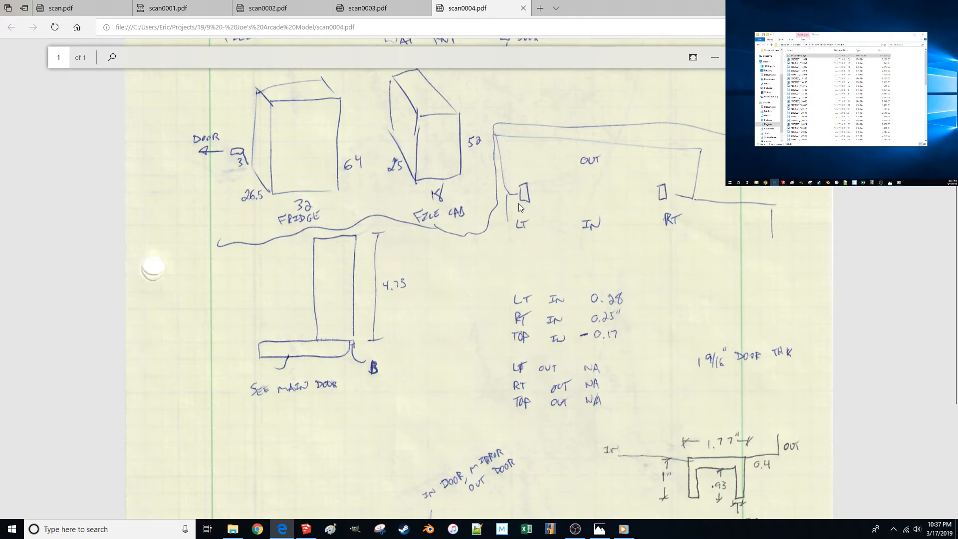
key(ctrl+Tab)
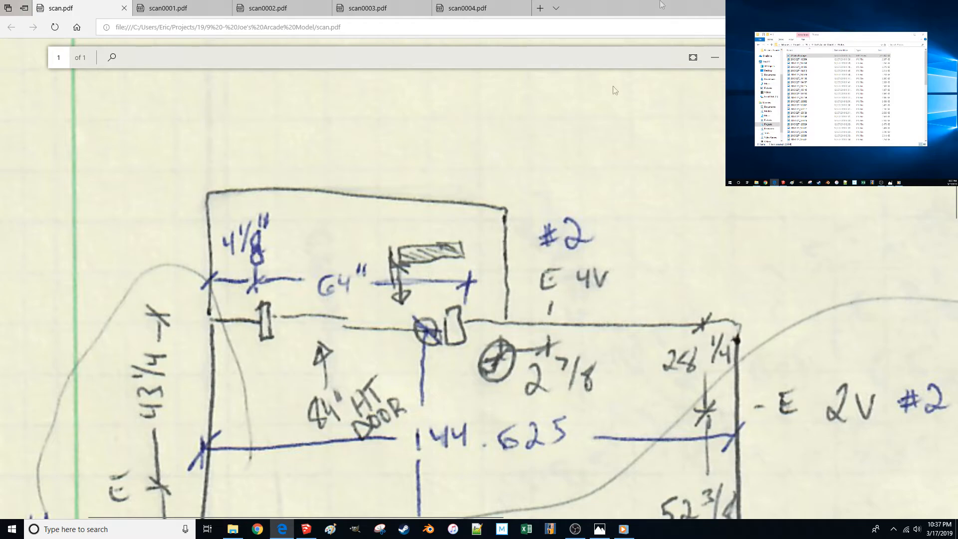
Place the scan.pdf floor plan on the second monitor, put the video footage away, and return to SketchUp.
drag(675, 4, 827, 1)
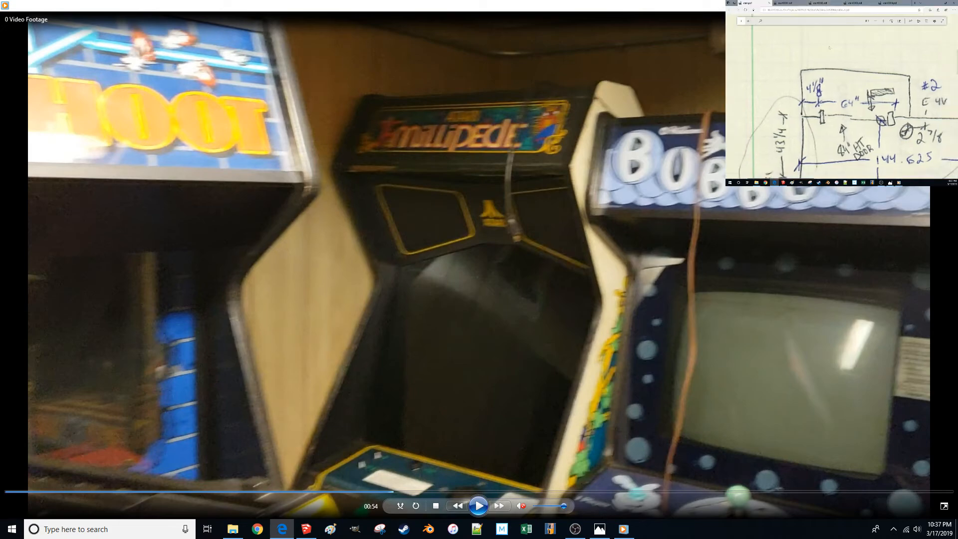
click(923, 5)
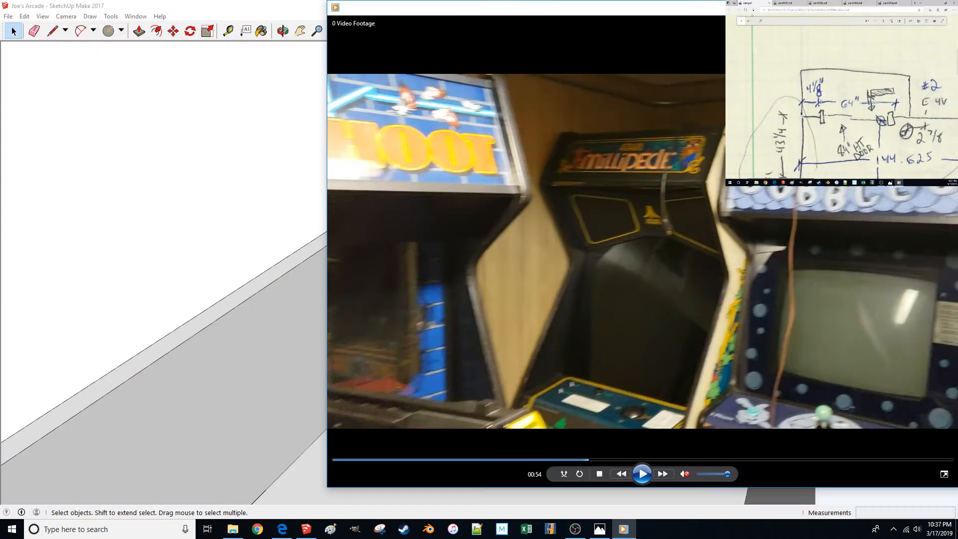
click(899, 11)
click(433, 5)
Draw a full-height line on the back wall 4.125 inches from the corner, and delete the helper segment along the floor edge.
middle_drag(435, 176, 423, 227)
scroll(423, 226, up, 5)
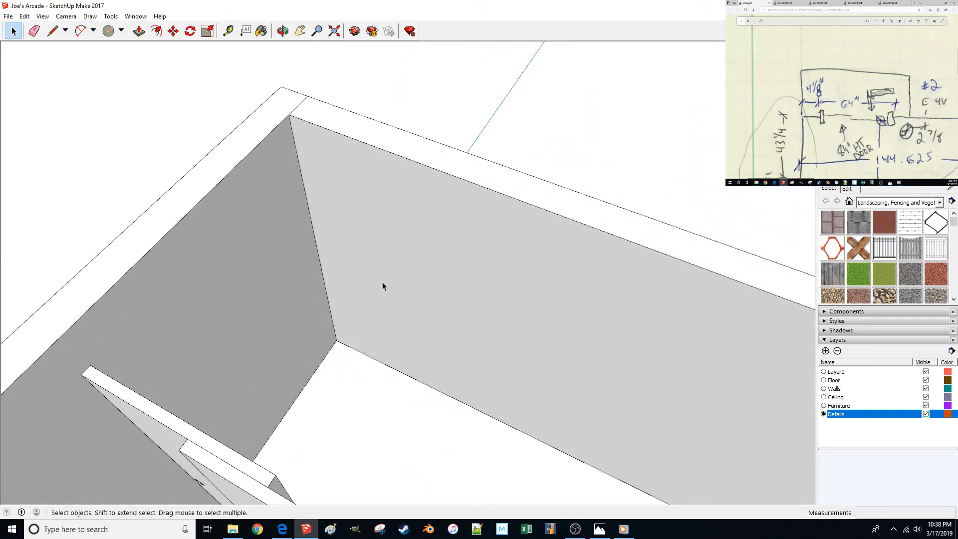
scroll(379, 322, up, 4)
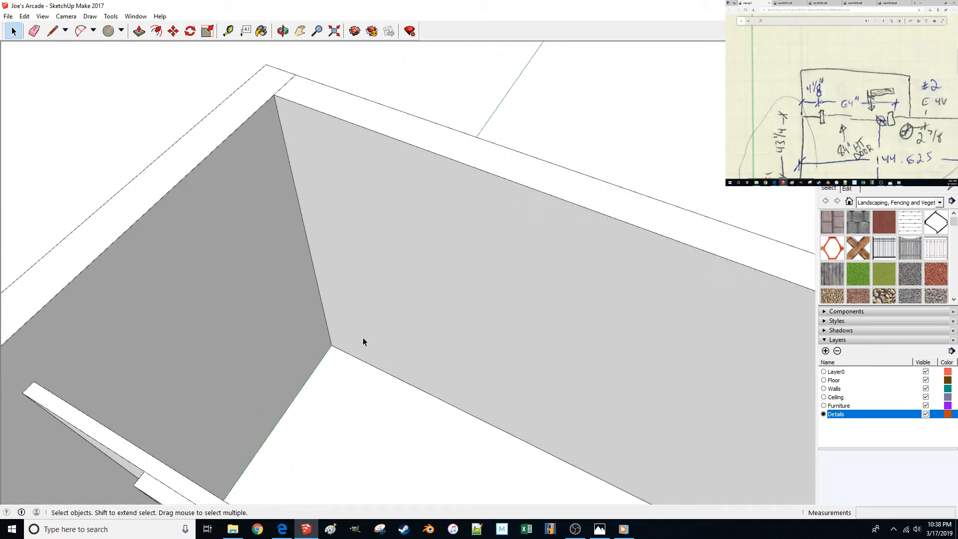
key(l)
click(327, 349)
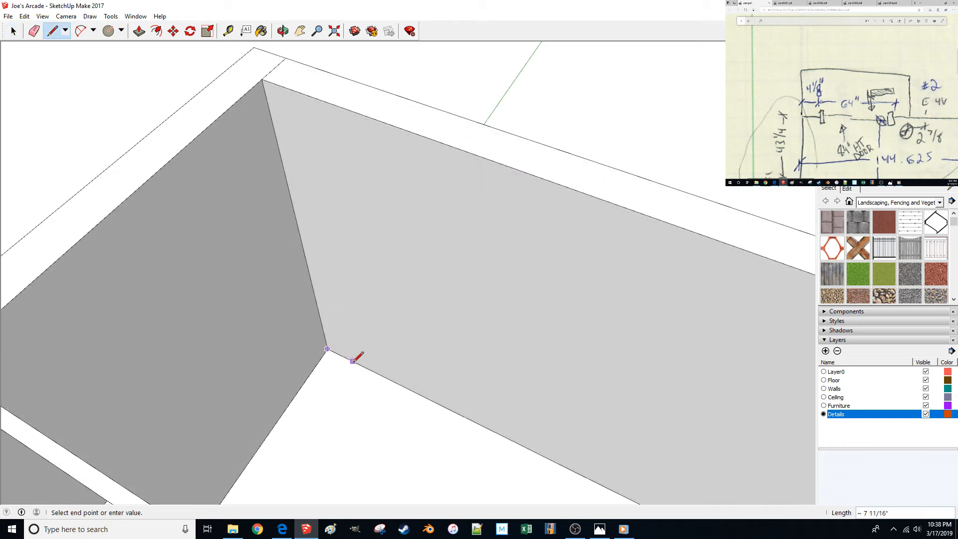
text(4.125)
key(Return)
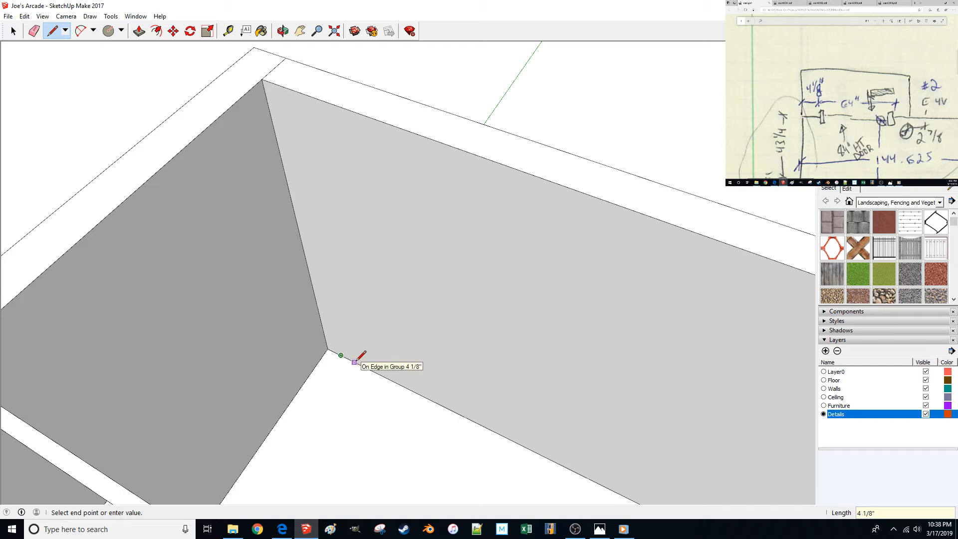
click(285, 87)
key(space)
mouse_move(291, 311)
mouse_down()
mouse_move(334, 345)
mouse_move(424, 381)
mouse_up()
key(Delete)
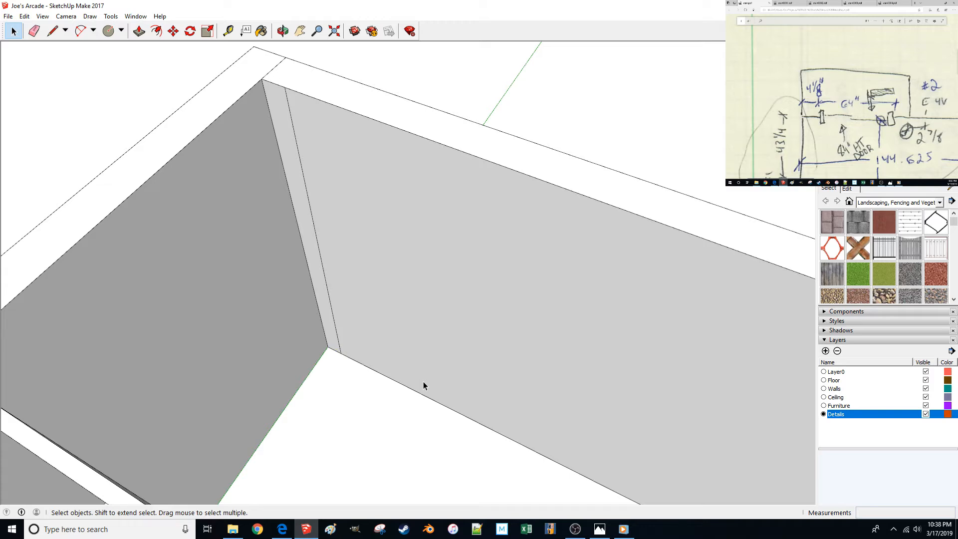
Draw a second full-height line on the back wall 64 inches from the first, and delete the helper segment along the floor.
key(l)
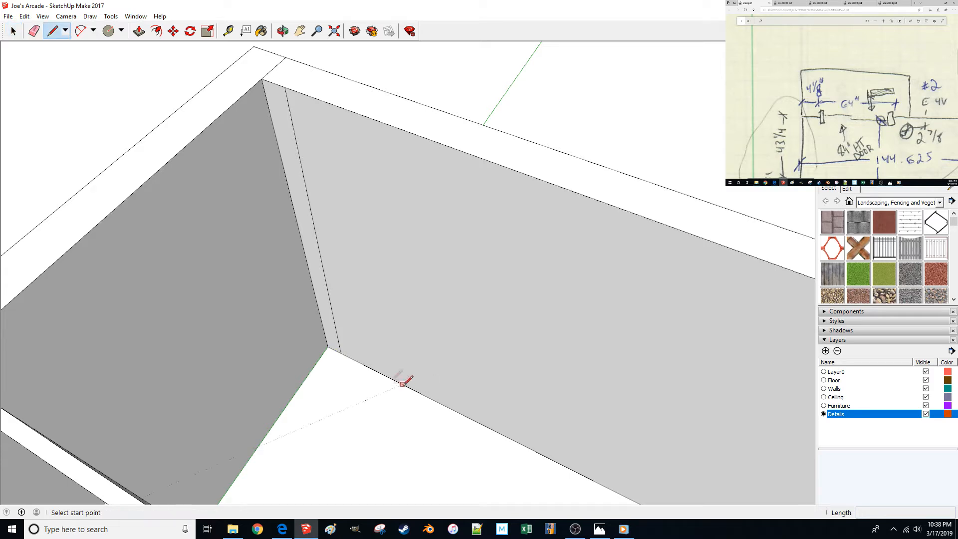
click(341, 353)
text(64)
key(Return)
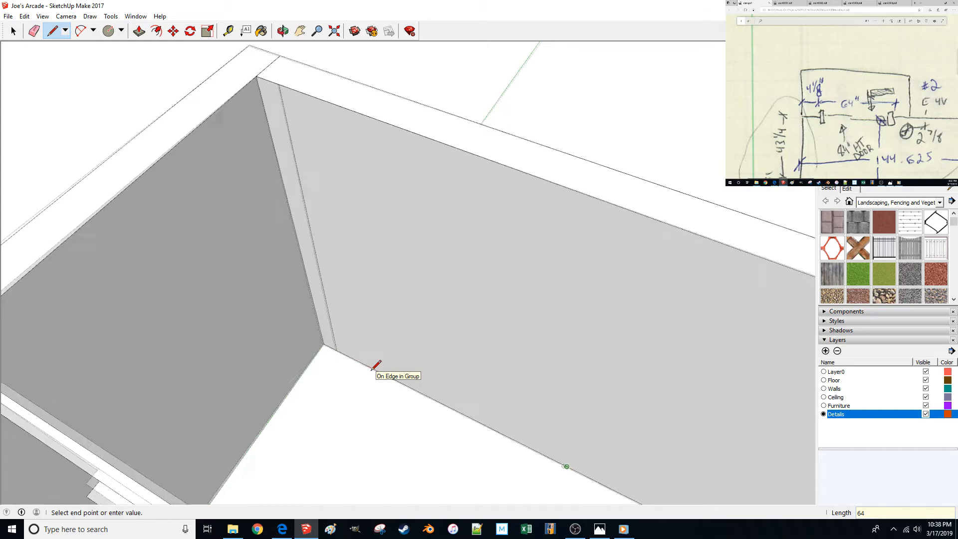
middle_drag(372, 368, 368, 351)
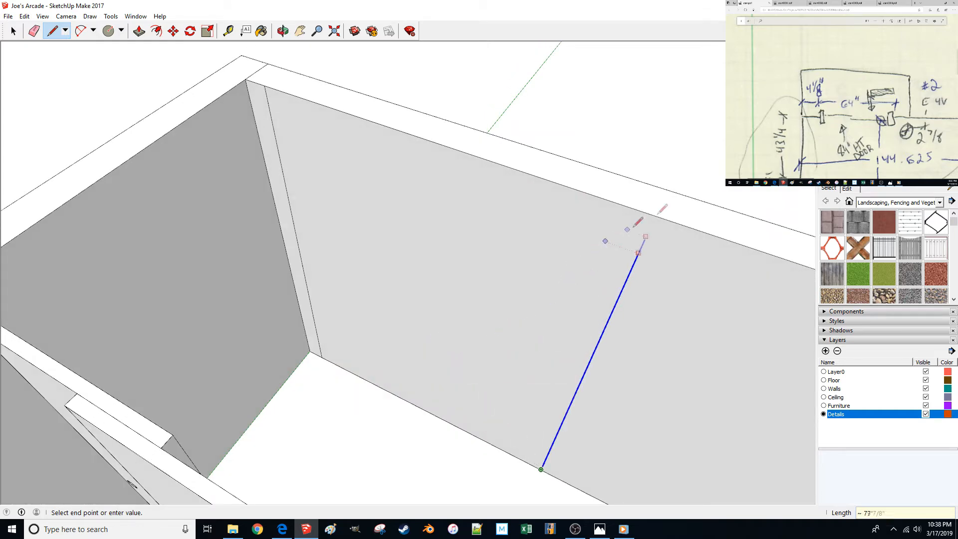
click(684, 217)
key(space)
drag(287, 320, 626, 484)
key(Delete)
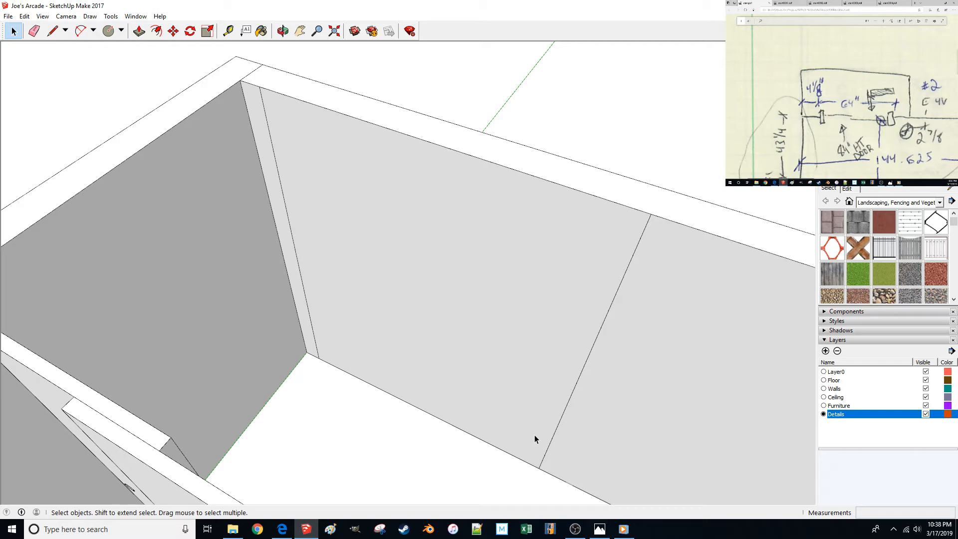
scroll(535, 438, down, 5)
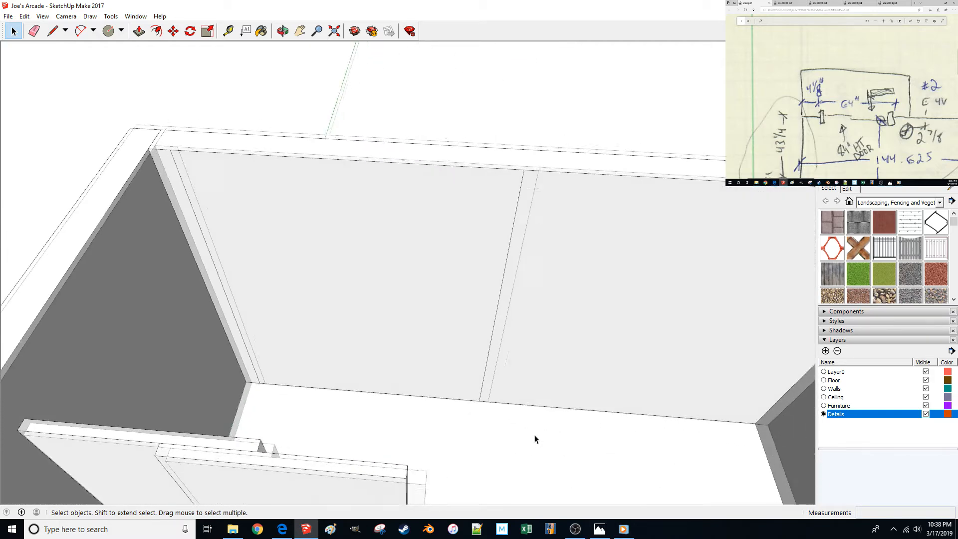
Examine the sliding door's opening measurements on the scan.pdf floor plan, and return it to the second monitor.
scroll(535, 437, down, 3)
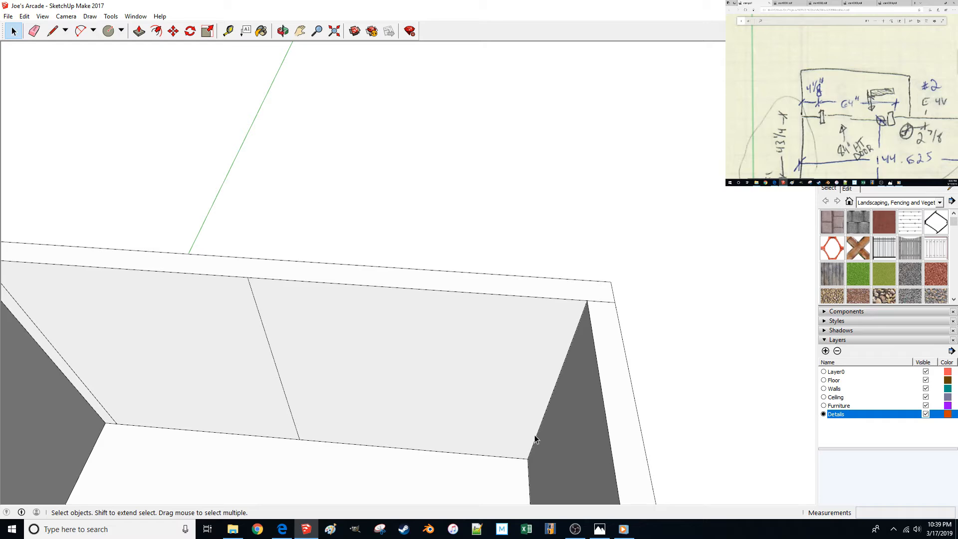
drag(926, 6, 449, 1)
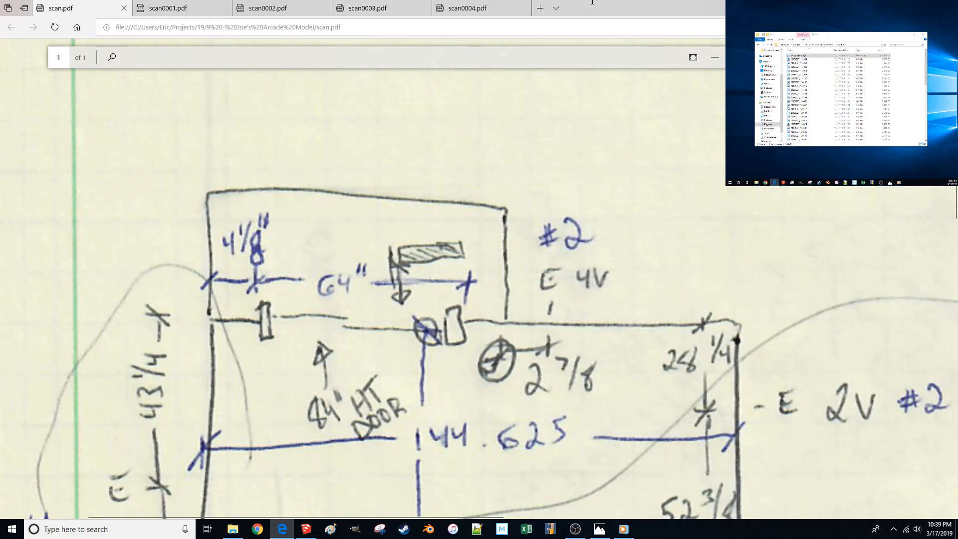
drag(609, 9, 893, 2)
scroll(831, 111, down, 1)
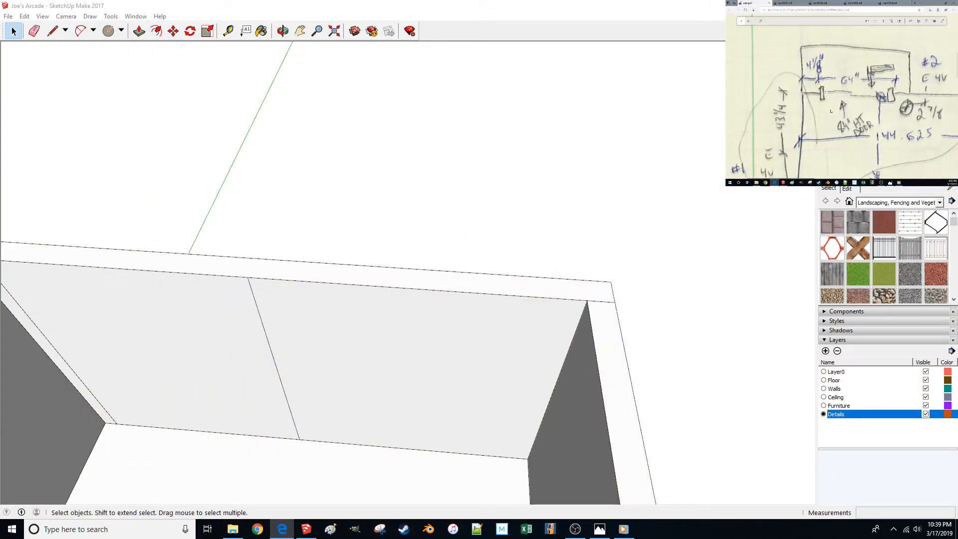
scroll(831, 111, down, 2)
scroll(830, 111, up, 2)
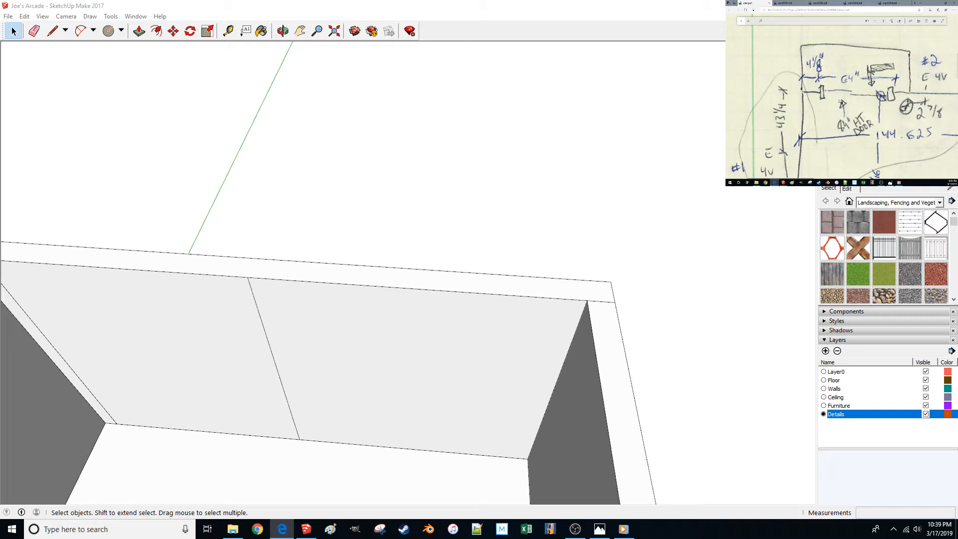
click(246, 5)
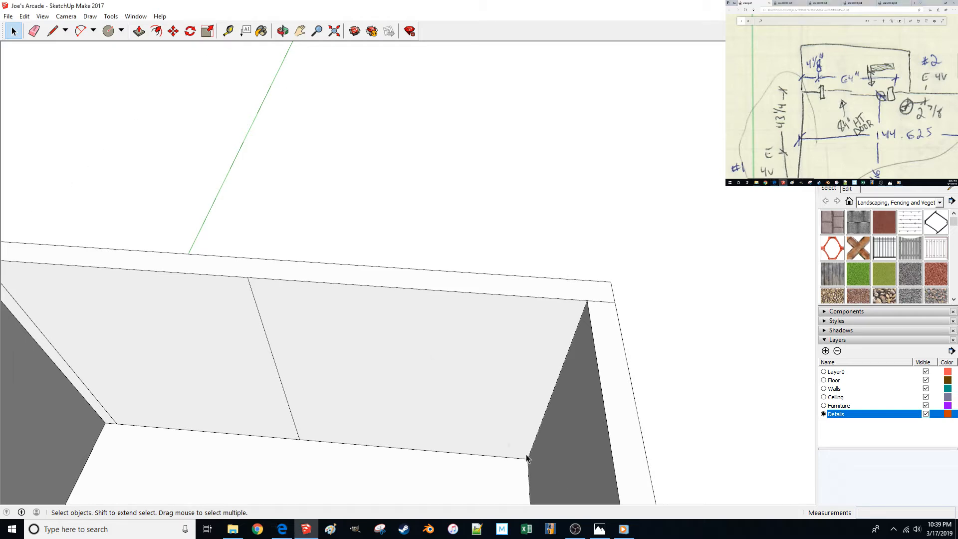
Review the video footage around 00:47 for the sliding door area, and put the player away.
click(624, 533)
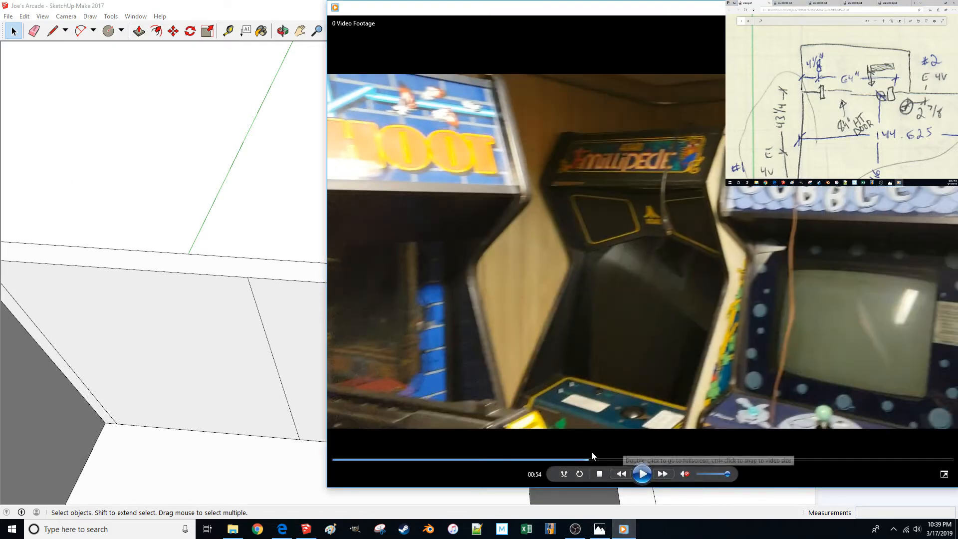
drag(572, 464, 545, 461)
click(642, 475)
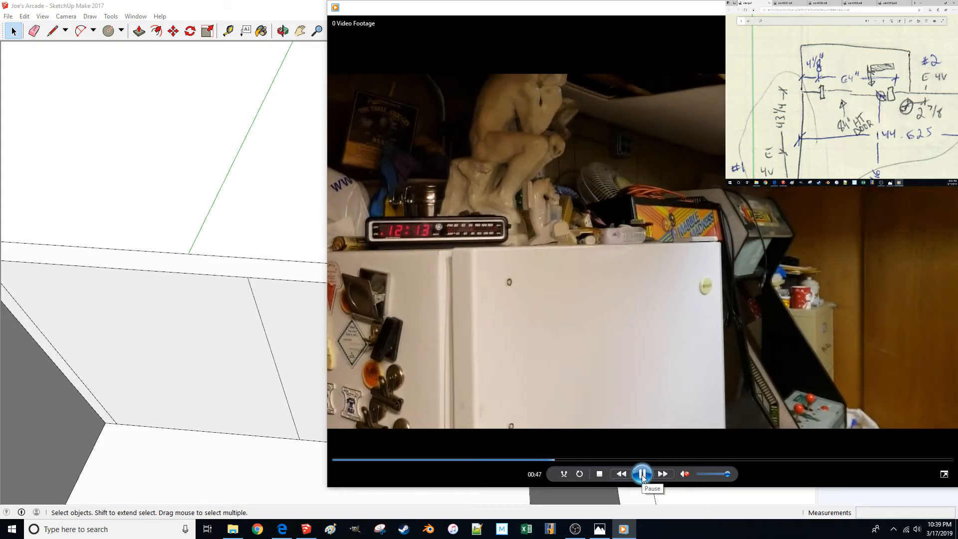
click(642, 474)
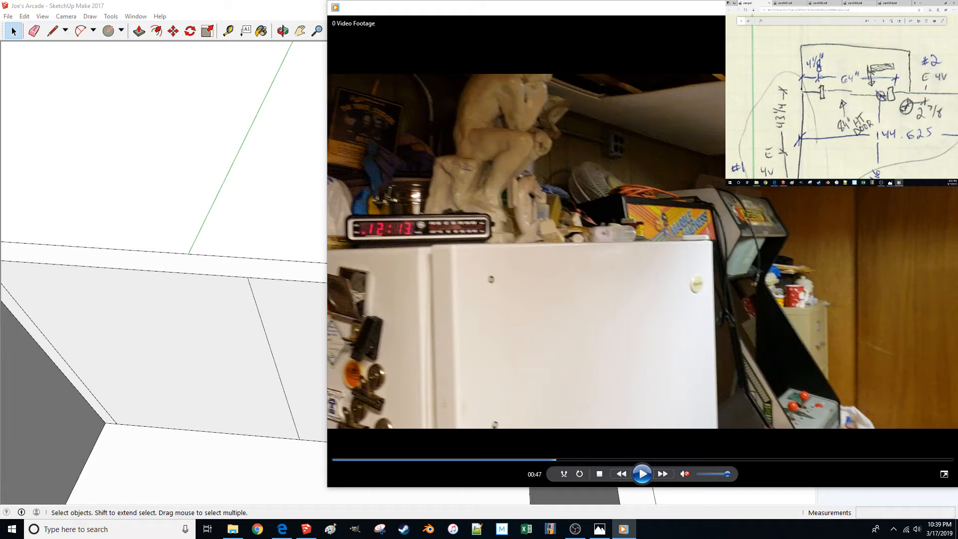
click(900, 7)
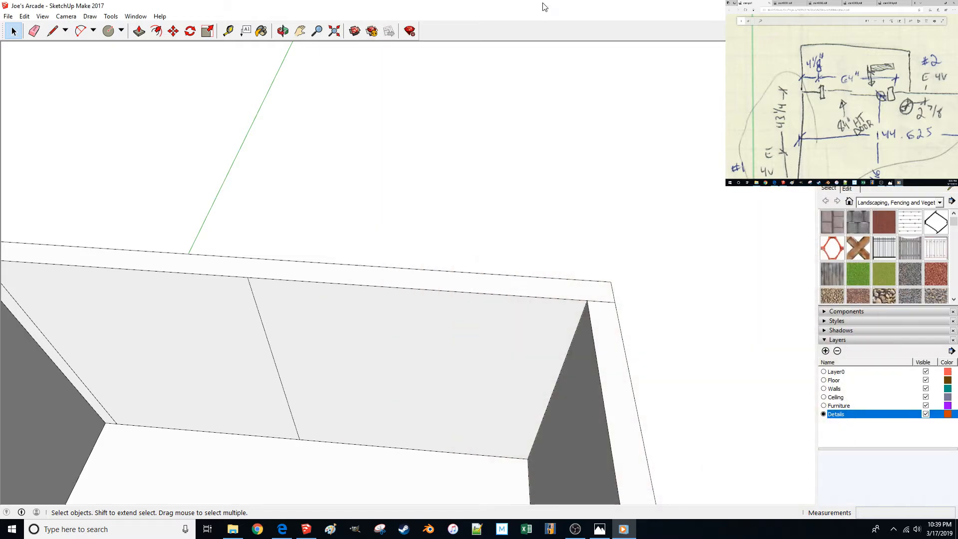
Inspect the back wall corner of the model and the trim profile's dimensions on scan0001.pdf.
scroll(334, 267, down, 5)
mouse_move(334, 265)
middle_down()
mouse_move(396, 259)
mouse_move(338, 254)
mouse_move(398, 254)
mouse_move(338, 256)
middle_up()
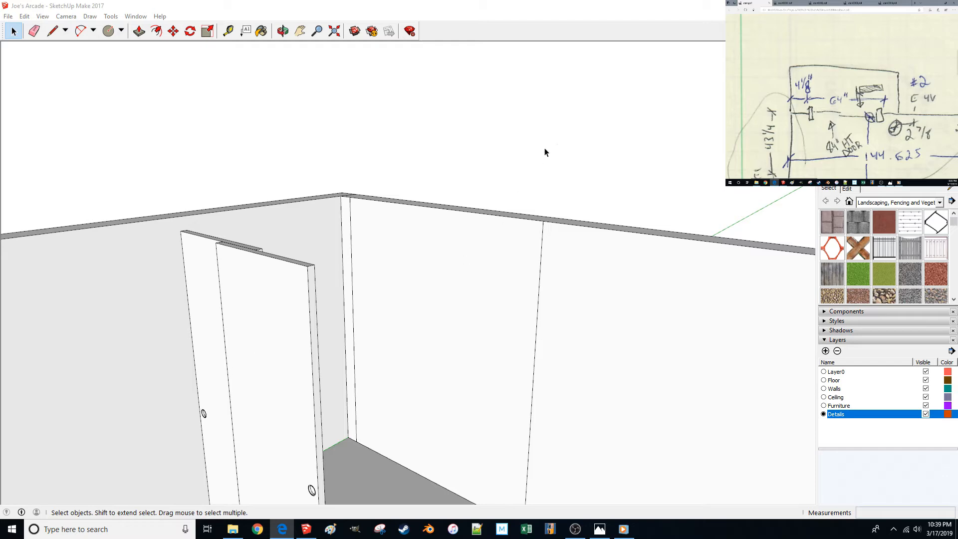
scroll(421, 289, up, 5)
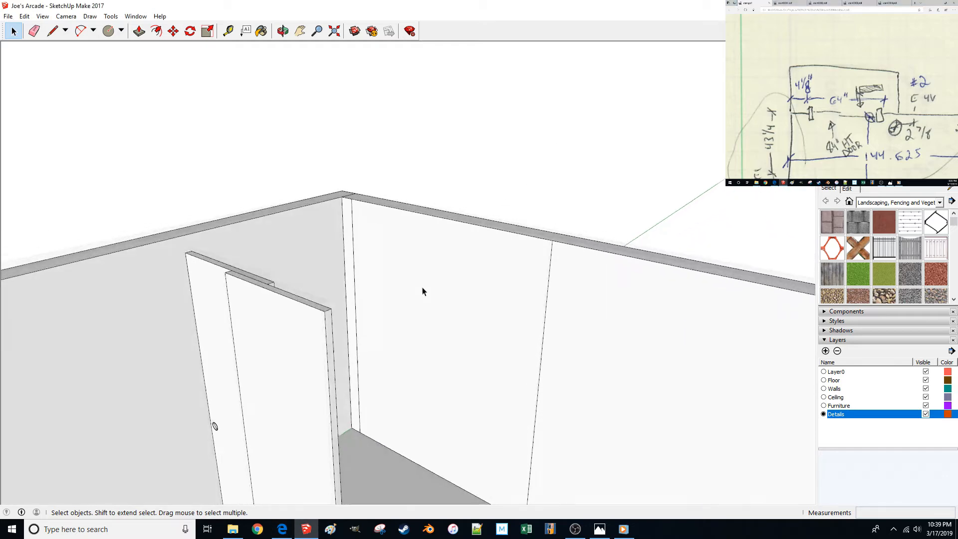
scroll(422, 289, down, 4)
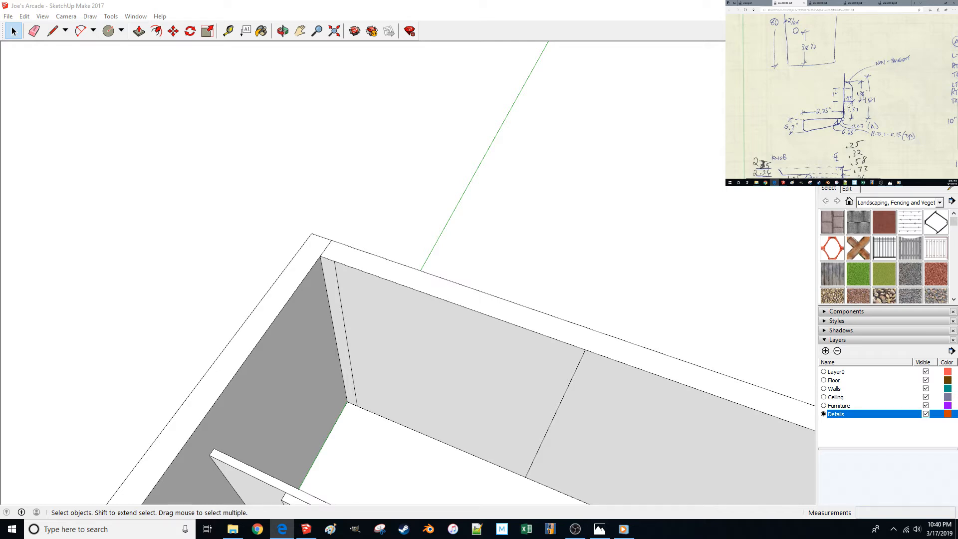
drag(925, 2, 631, 1)
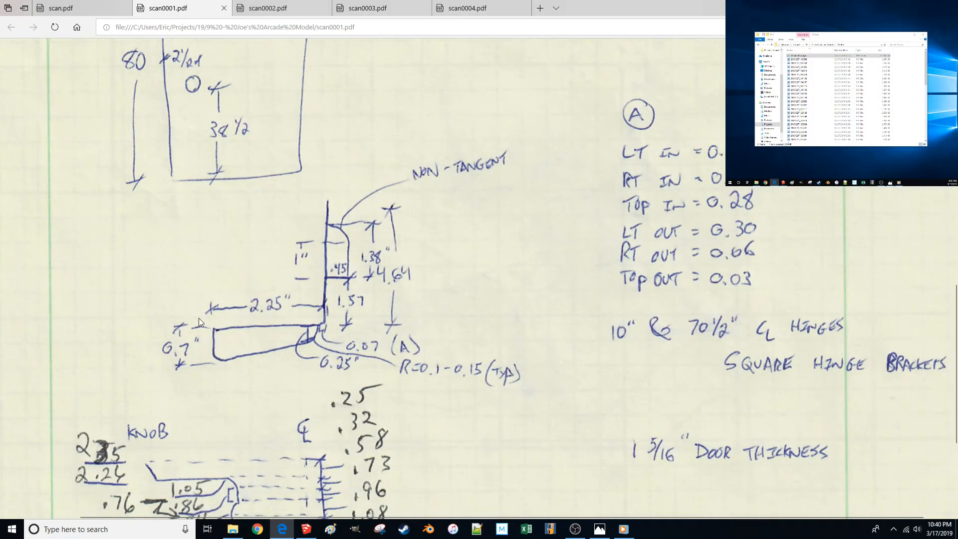
mouse_move(799, 6)
mouse_down()
mouse_move(90, 187)
mouse_move(1, 1)
mouse_up()
mouse_move(404, 7)
mouse_down()
mouse_move(29, 290)
mouse_move(0, 277)
mouse_up()
Draw a full-height line on the back wall 2.25 inches inside the door opening's edge nearest the corner.
click(397, 391)
middle_drag(374, 417, 381, 411)
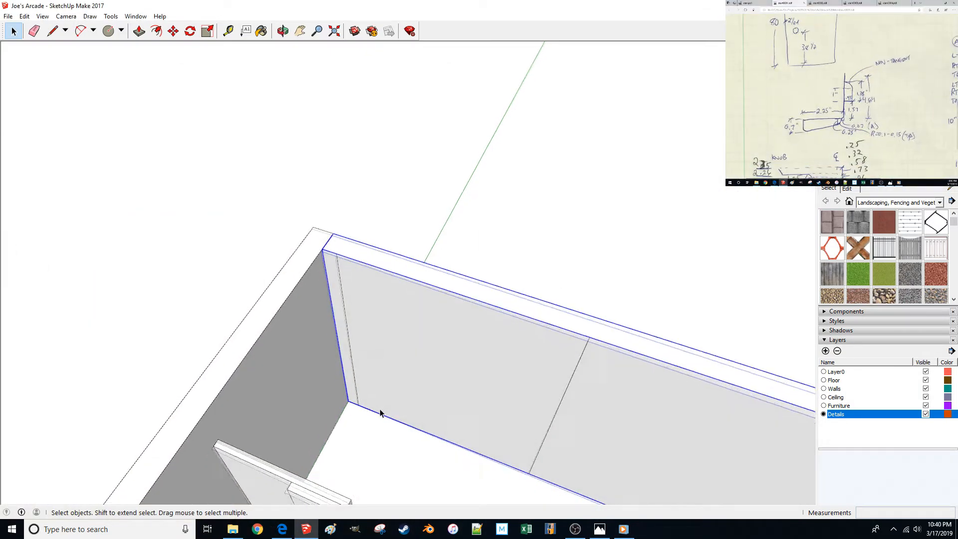
scroll(379, 410, up, 3)
key(l)
click(363, 411)
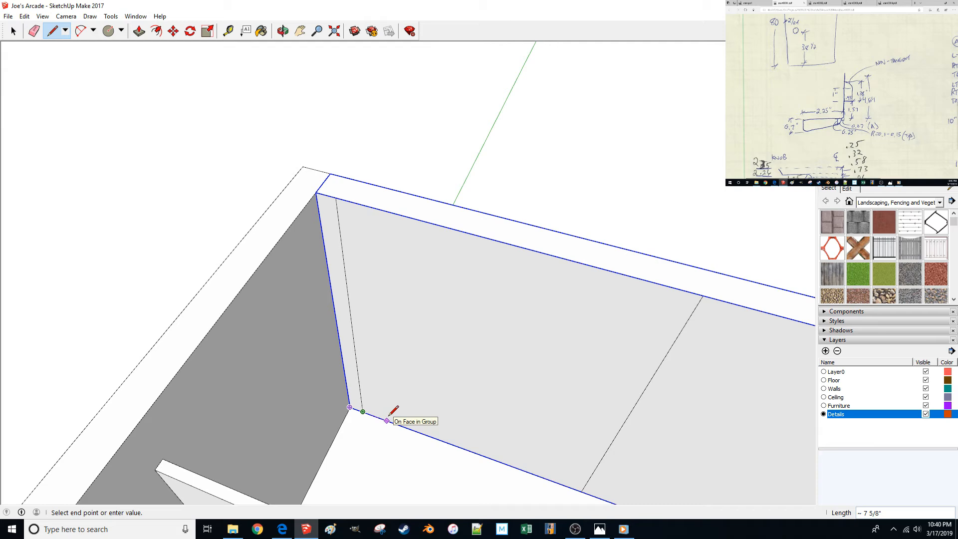
text(2.25)
key(Return)
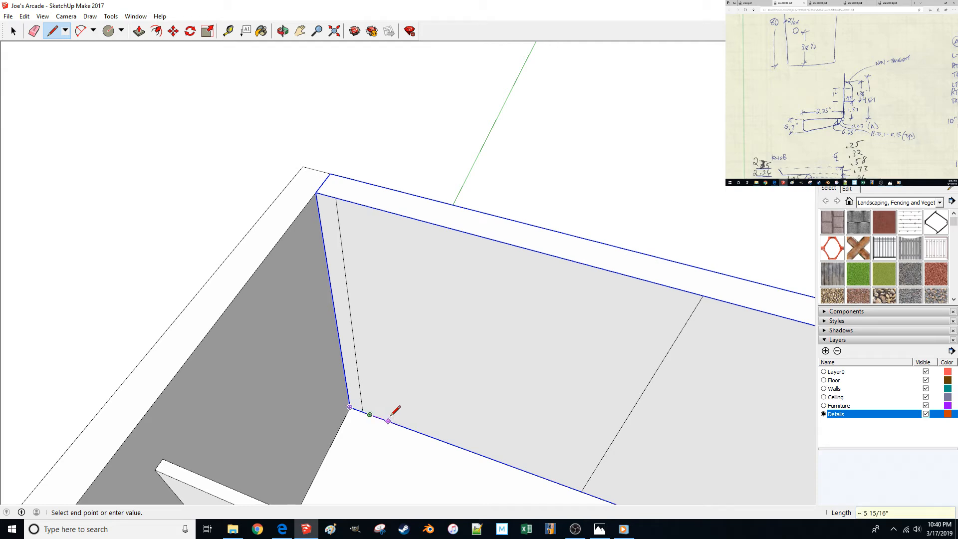
click(359, 205)
key(Escape)
Draw a matching full-height line on the back wall 2.25 inches inside the opening's far edge.
click(581, 491)
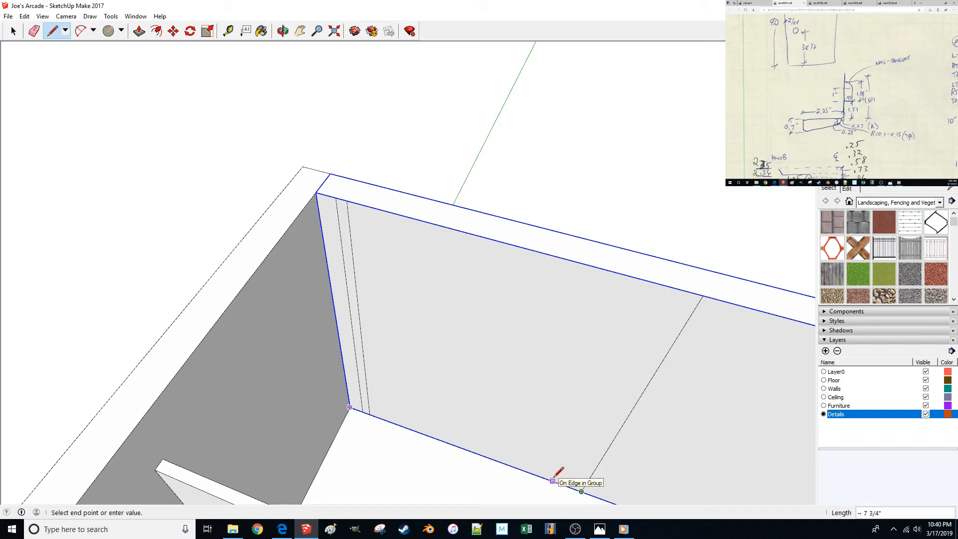
text(2.25)
key(Escape)
key(space)
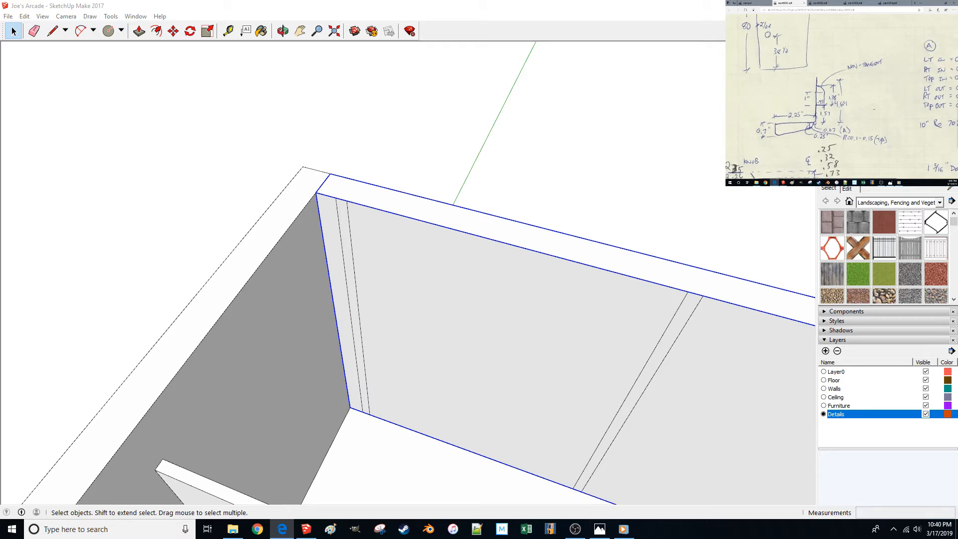
Draw a 0.7-inch line along the green axis on the open floor near the corner as the trim profile's thick end.
click(485, 110)
middle_drag(443, 364, 365, 375)
key(l)
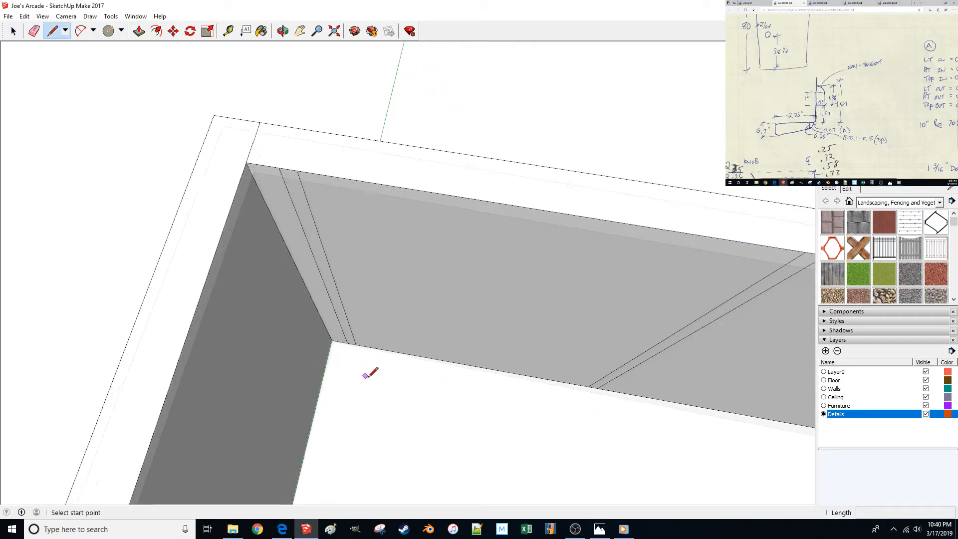
scroll(359, 372, up, 5)
click(337, 374)
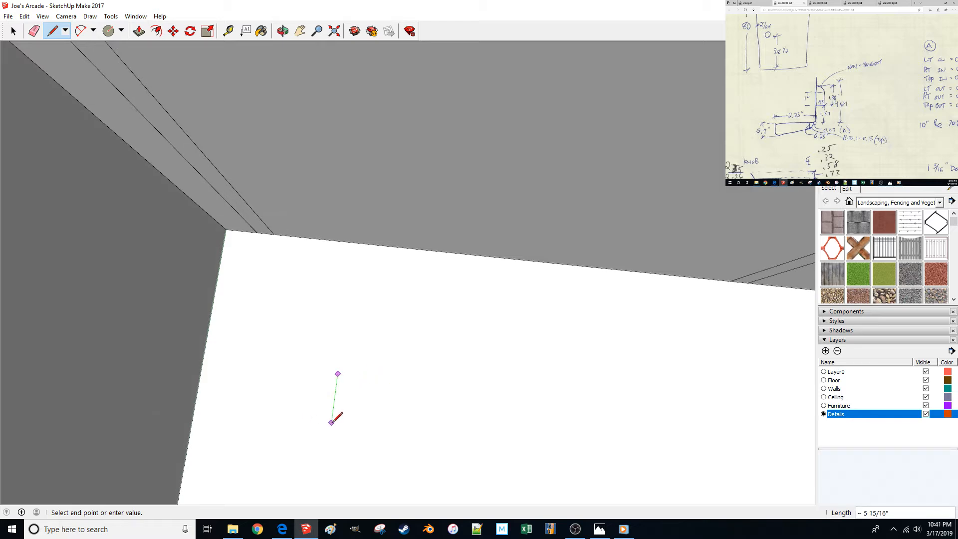
text(.7)
key(Return)
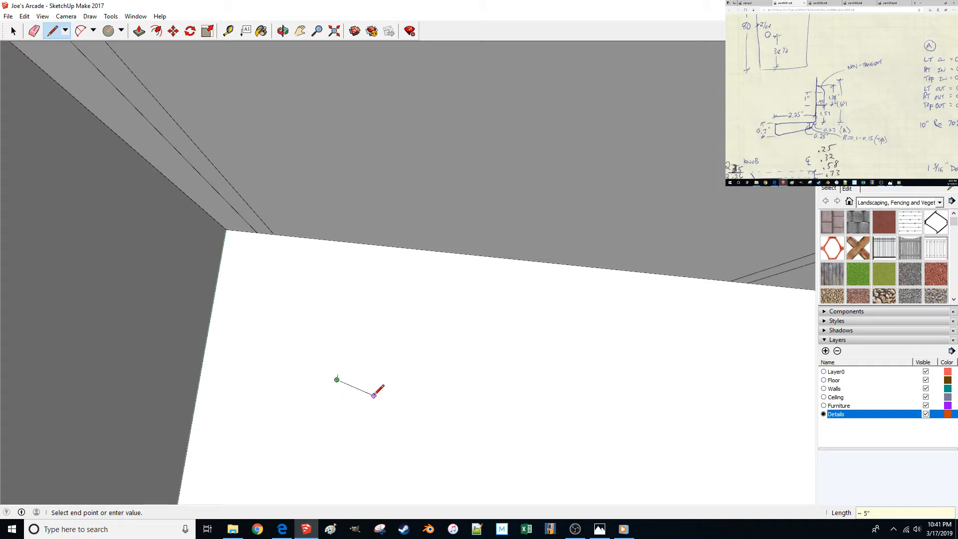
Draw the trim profile's long straight side, 2.18 inches, perpendicular to the start of the 0.7-inch line.
key(space)
key(l)
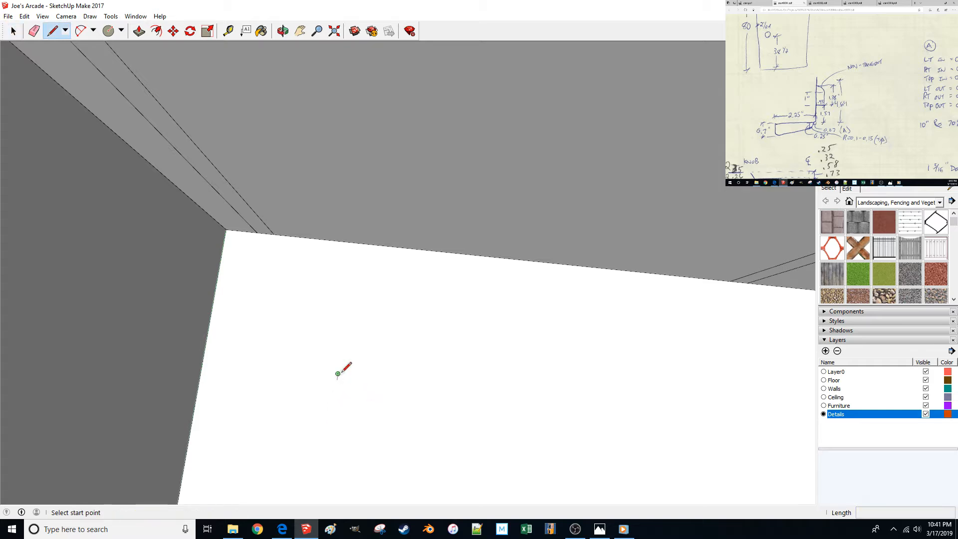
click(338, 374)
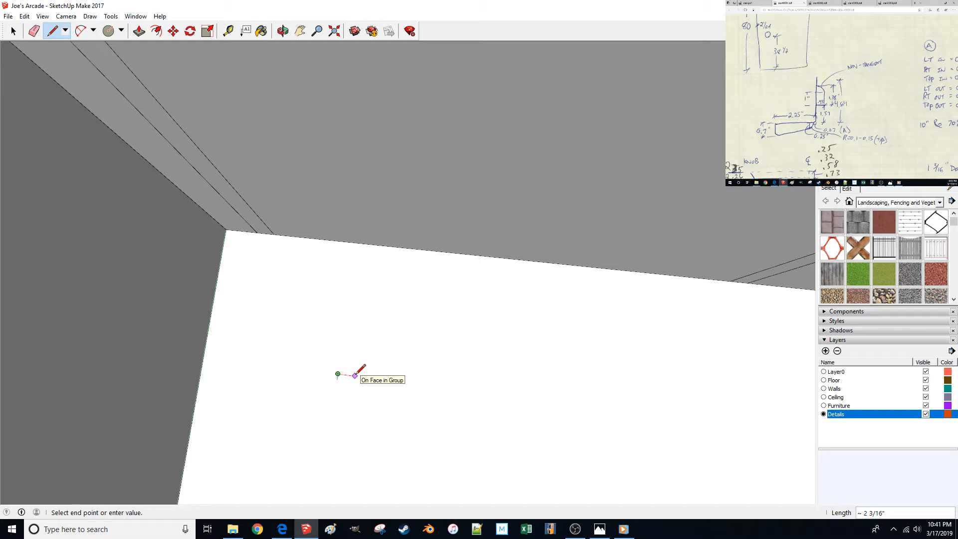
text(2.18)
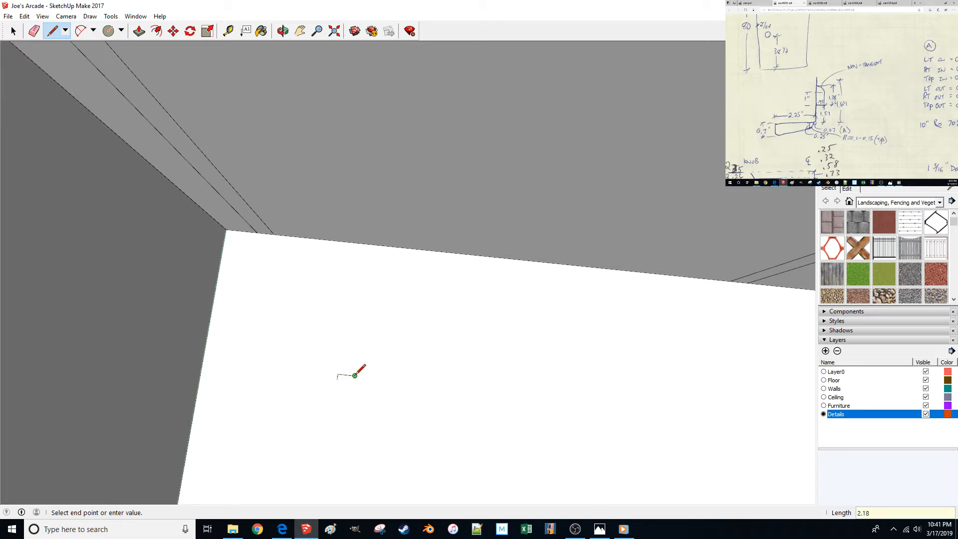
Draw the trim profile's 0.25-inch thin end and close the outline with a sloped edge to the thick end.
scroll(354, 376, up, 5)
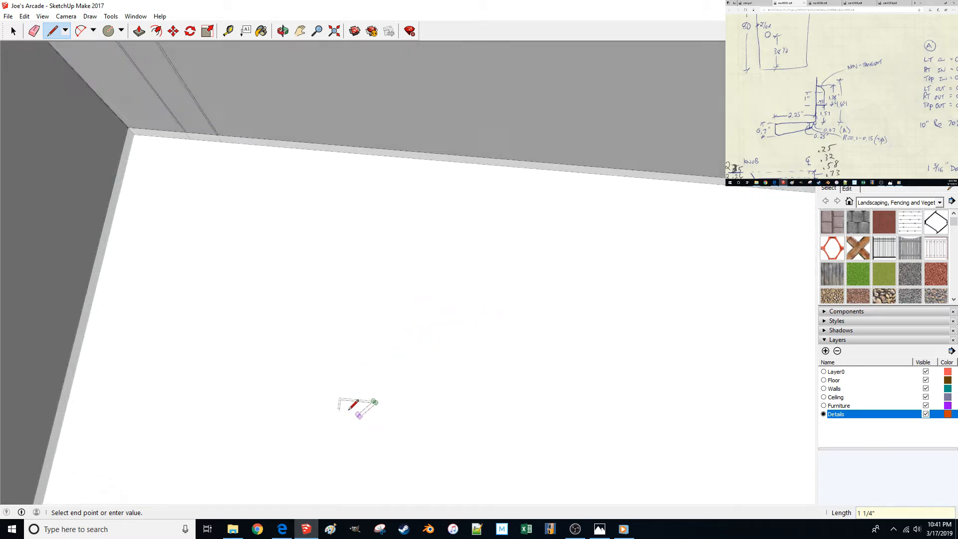
shift+middle_drag(389, 423, 392, 409)
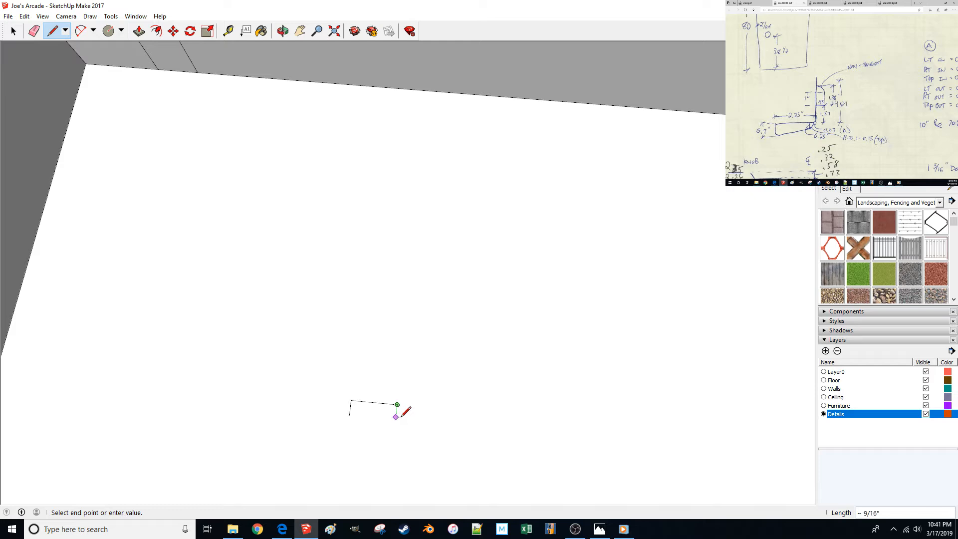
text(.25)
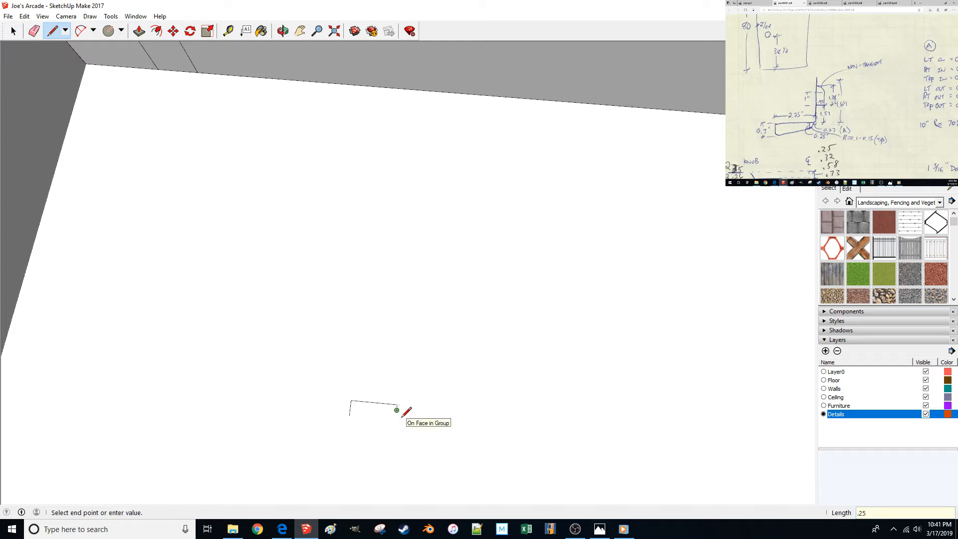
key(Return)
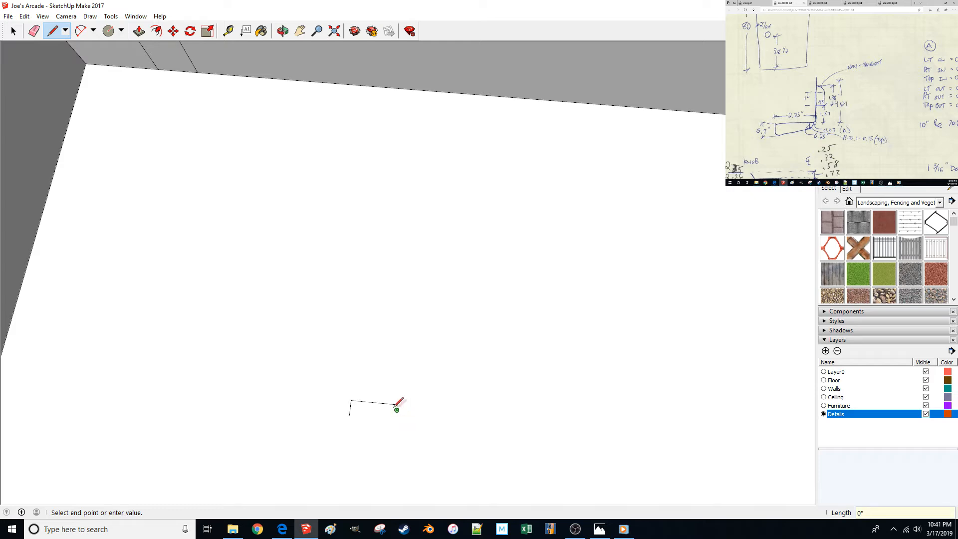
click(349, 415)
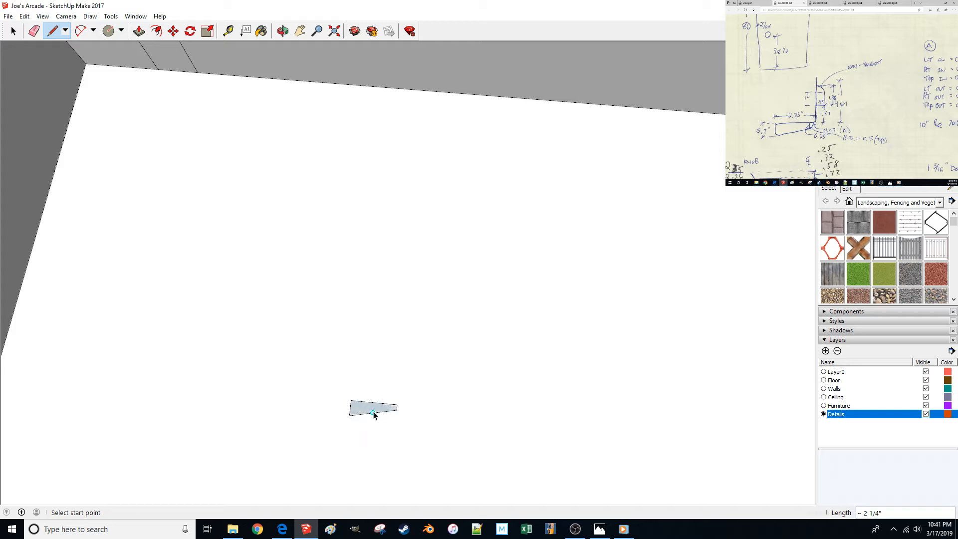
key(space)
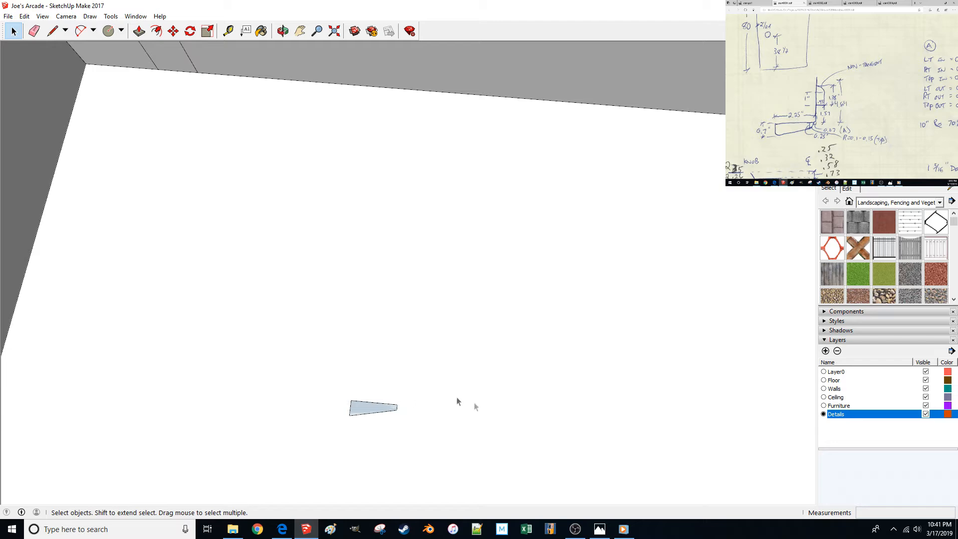
Draw two 12-sided circles with radii of 0.1 and 0.15 inches on the floor beside the trim profile.
key(c)
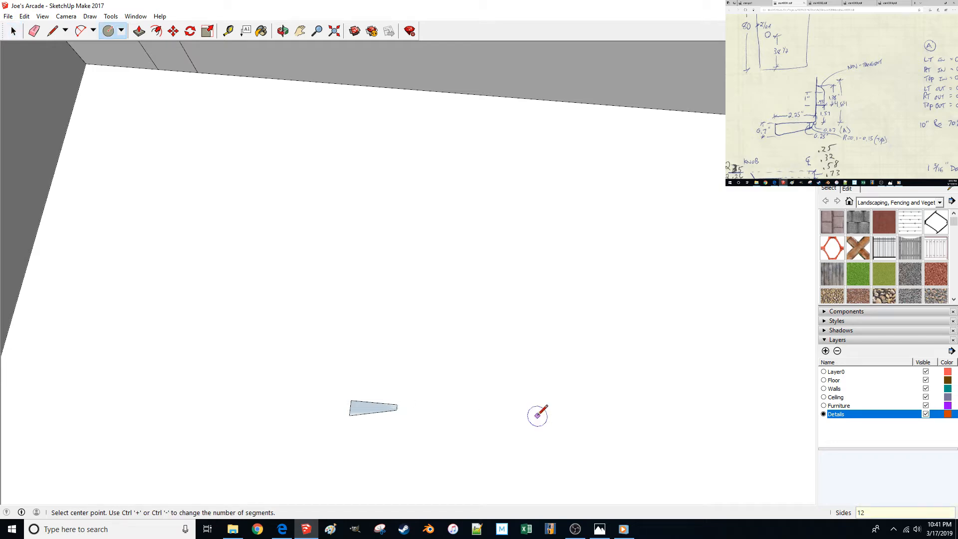
click(526, 408)
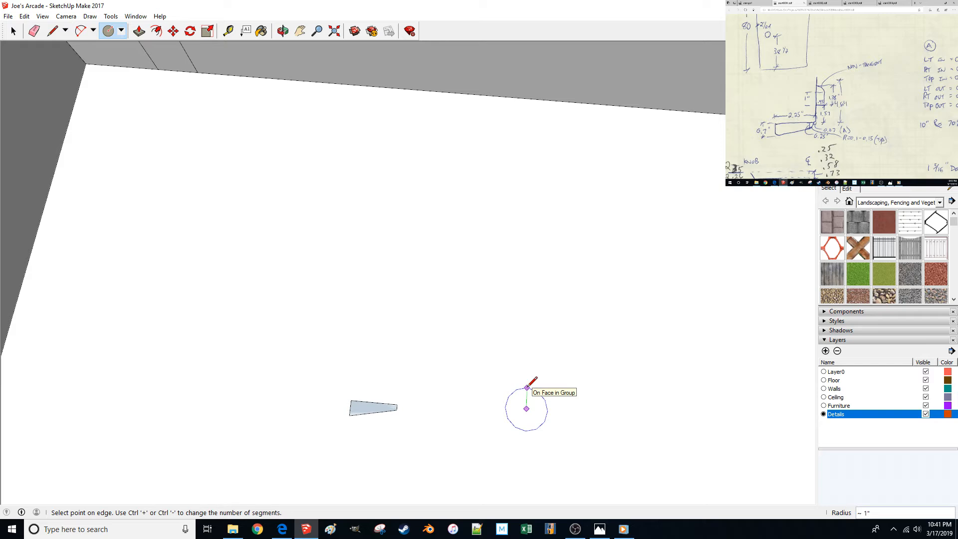
key(Return)
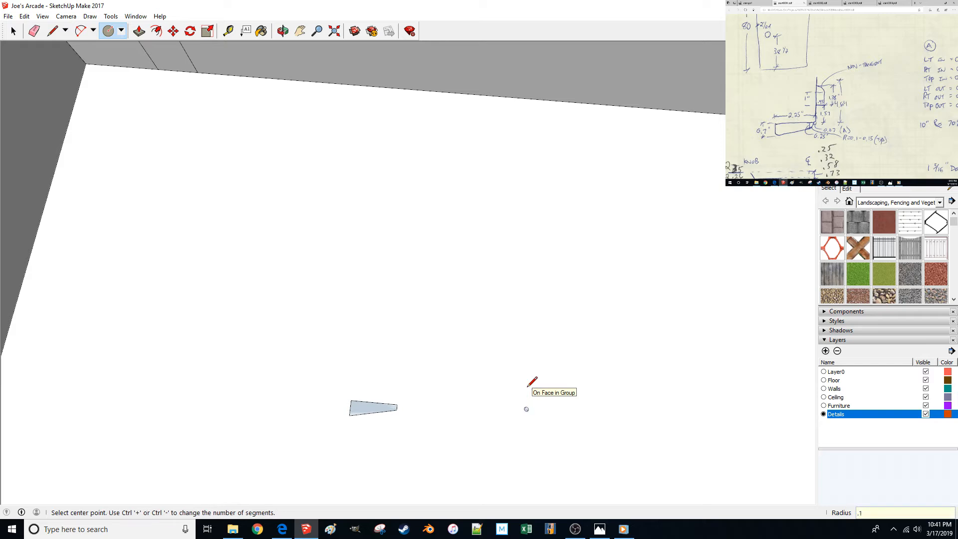
click(509, 383)
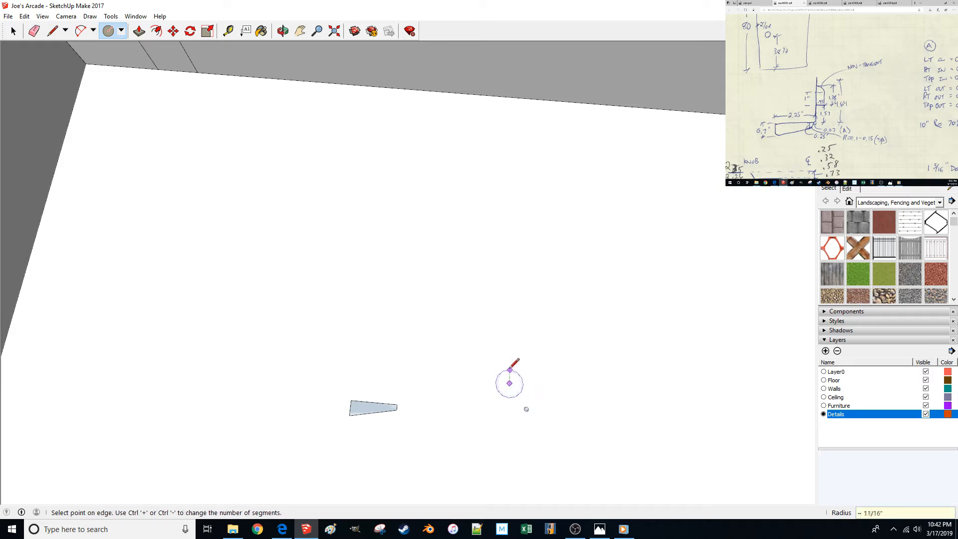
text(.15)
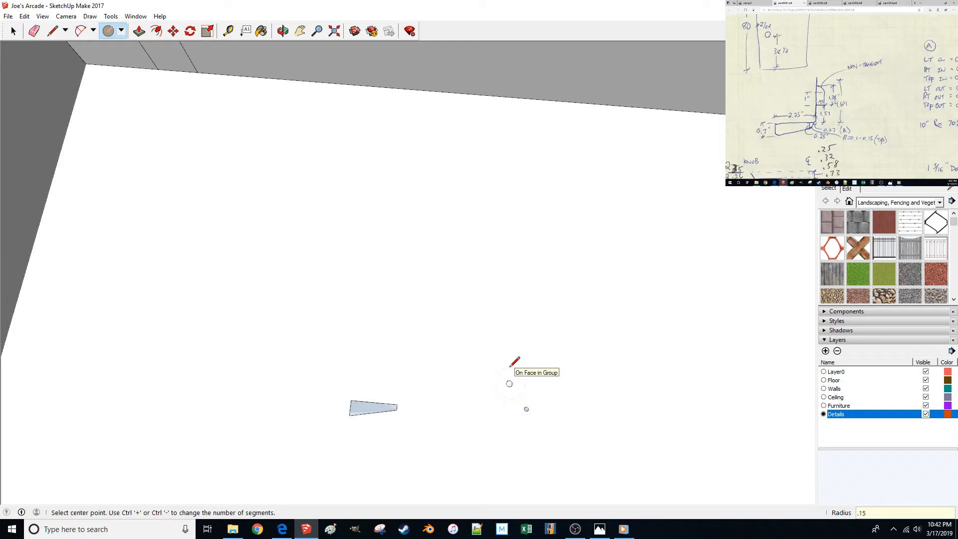
Move the smaller circle so its edge touches the midpoint of the trim profile's thin end.
key(Return)
key(space)
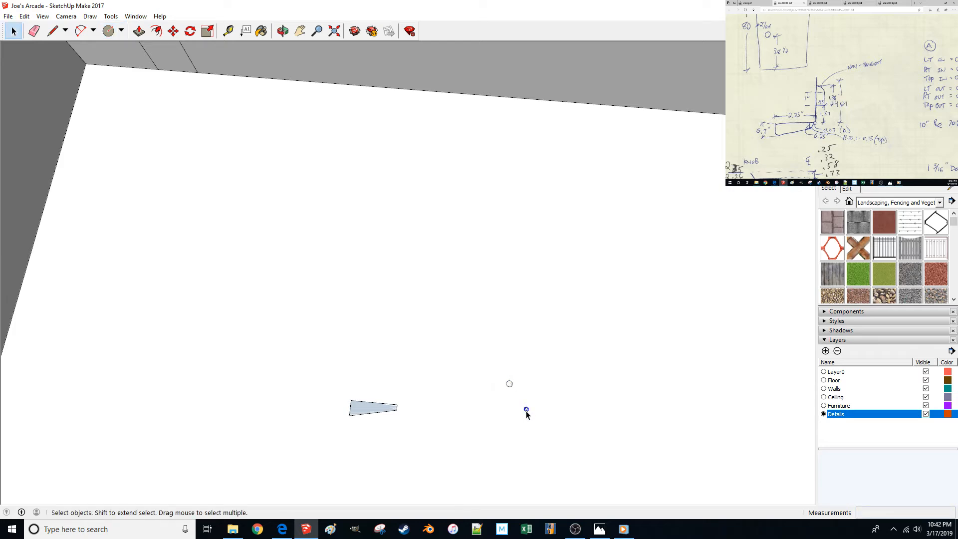
scroll(522, 405, up, 5)
scroll(549, 369, down, 1)
click(584, 342)
key(m)
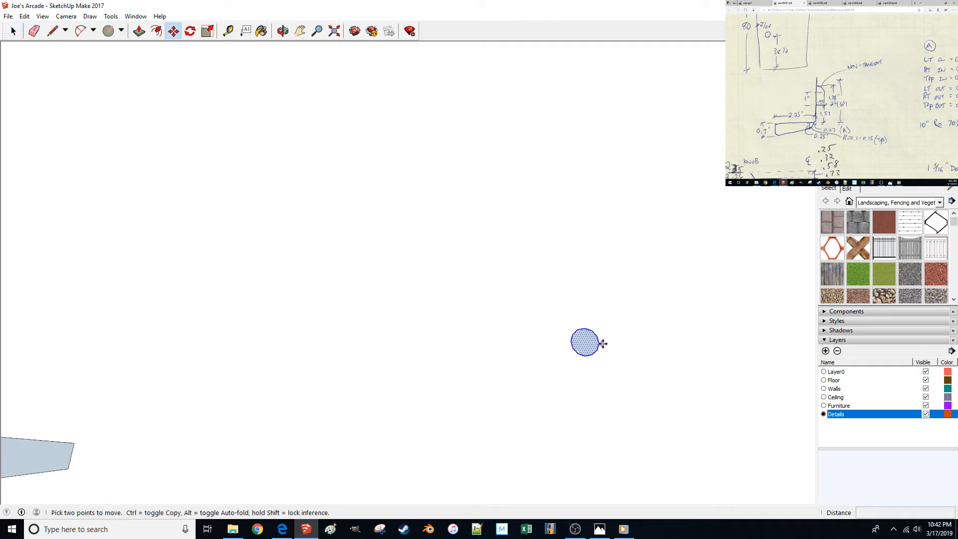
click(600, 343)
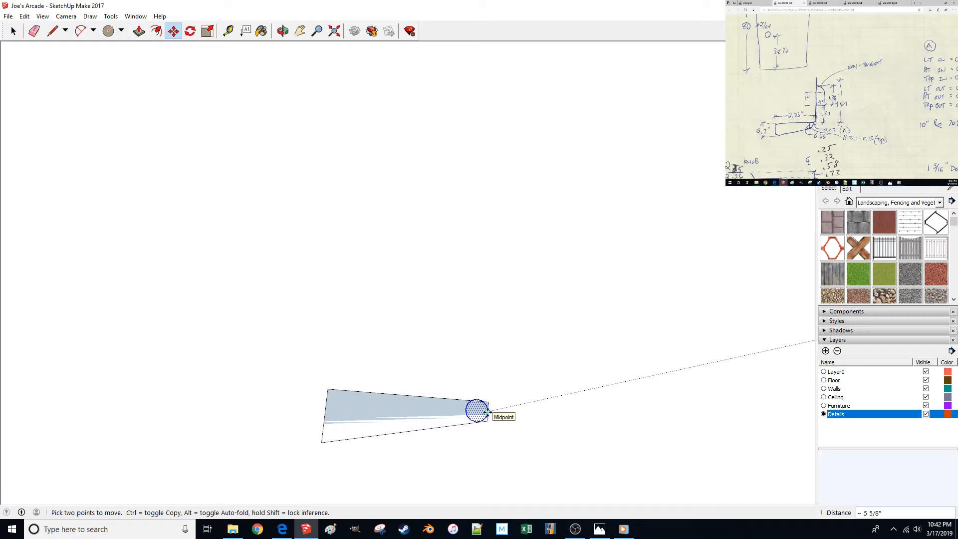
scroll(494, 399, up, 6)
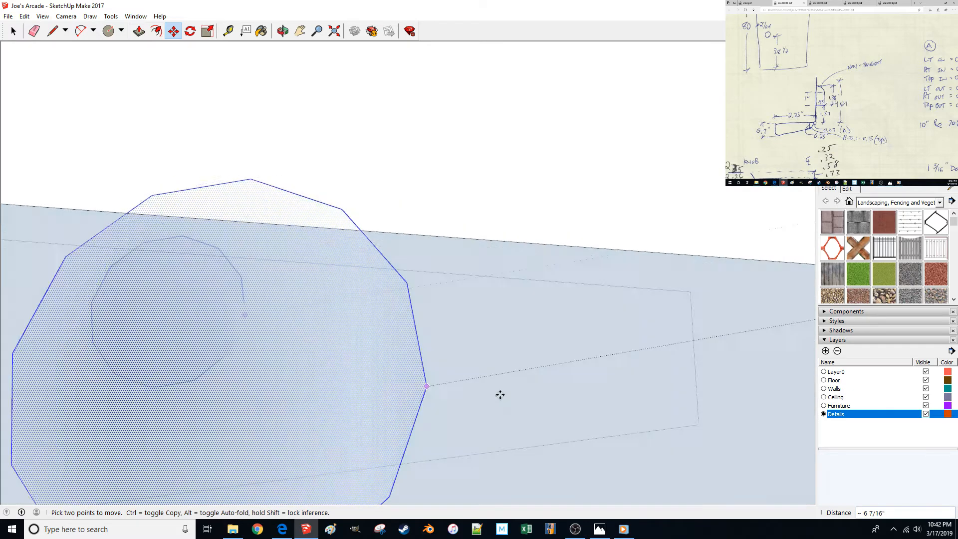
scroll(504, 379, down, 4)
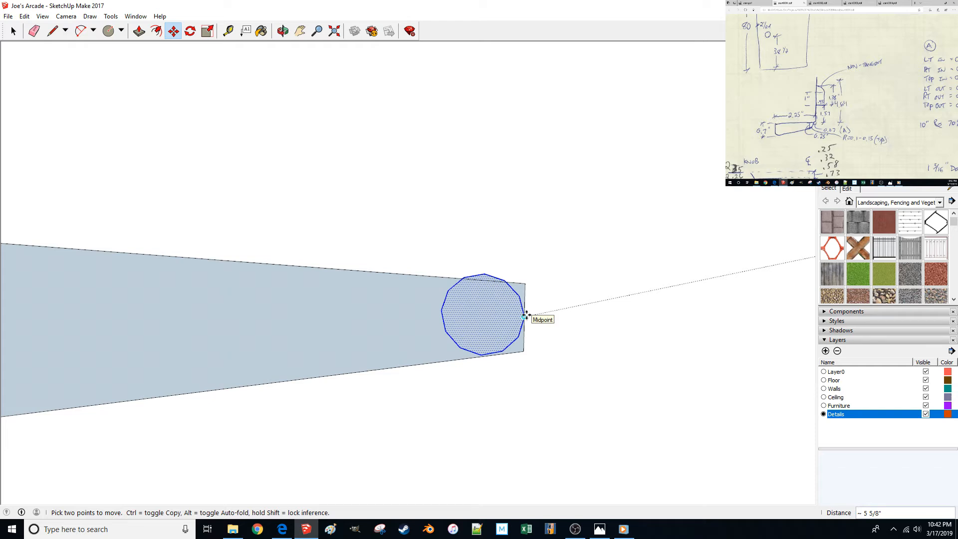
click(525, 315)
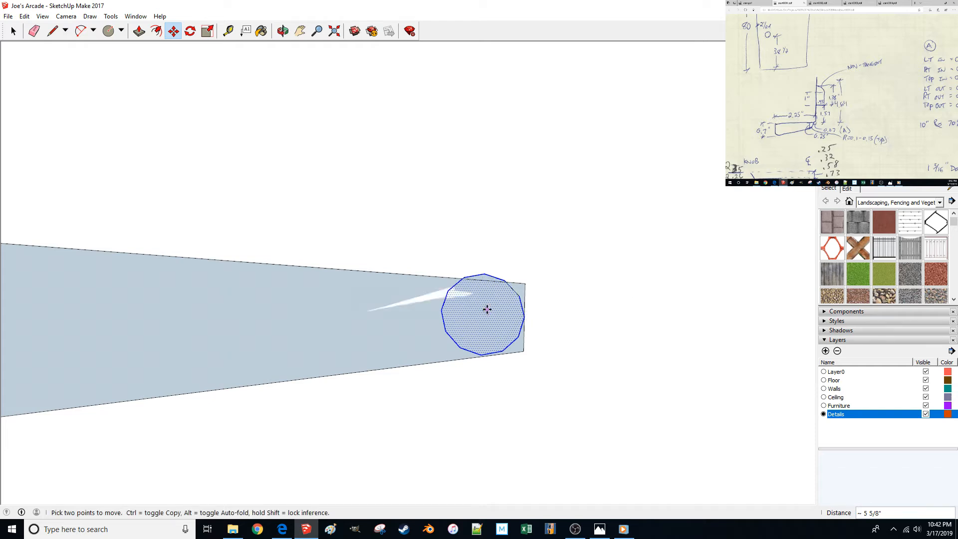
Delete the arc of the moved circle that lies outside the profile's thin end and select the remaining arc.
key(space)
click(521, 306)
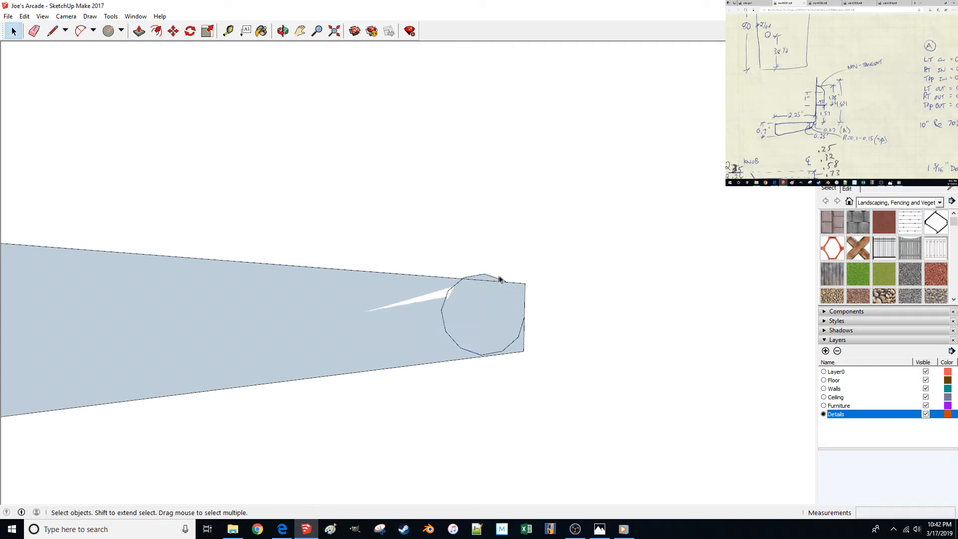
click(455, 290)
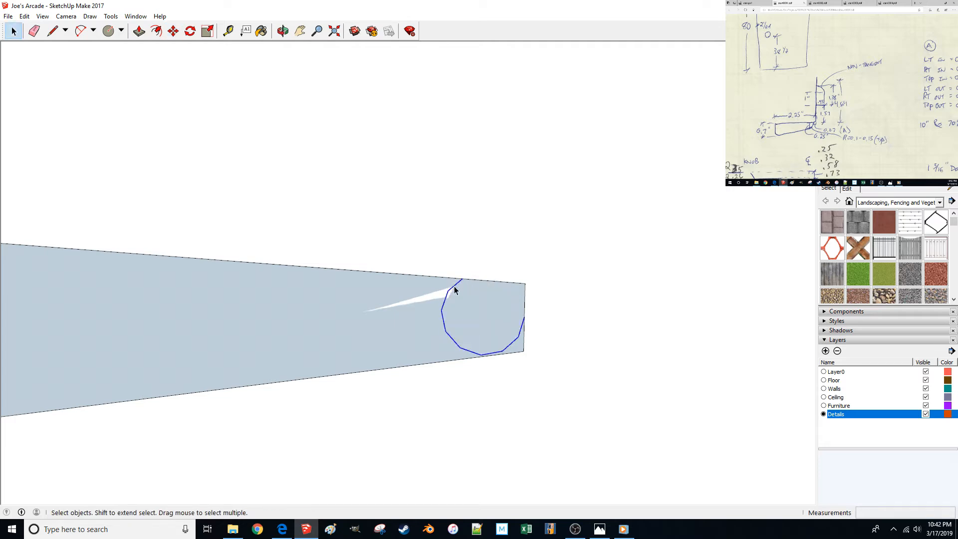
key(l)
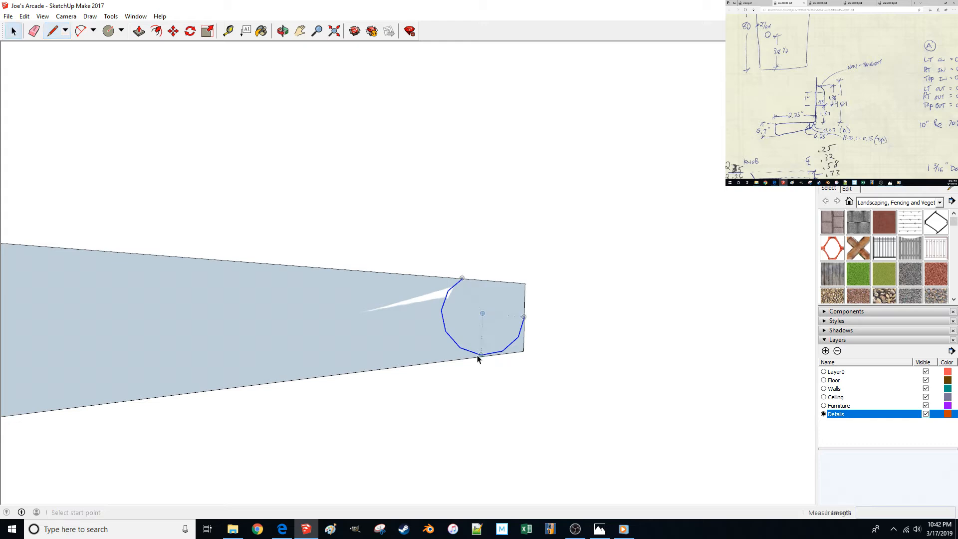
key(space)
scroll(553, 318, down, 5)
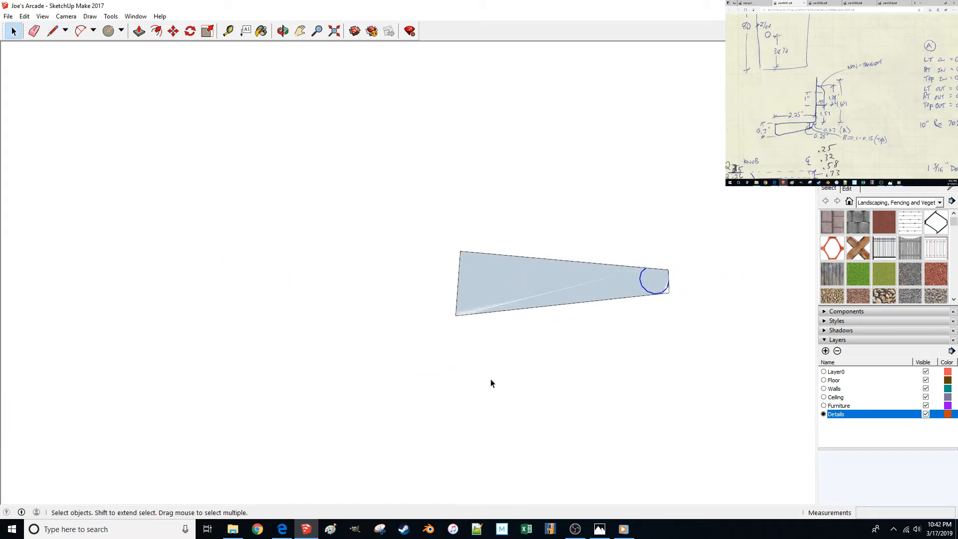
key(c)
click(456, 435)
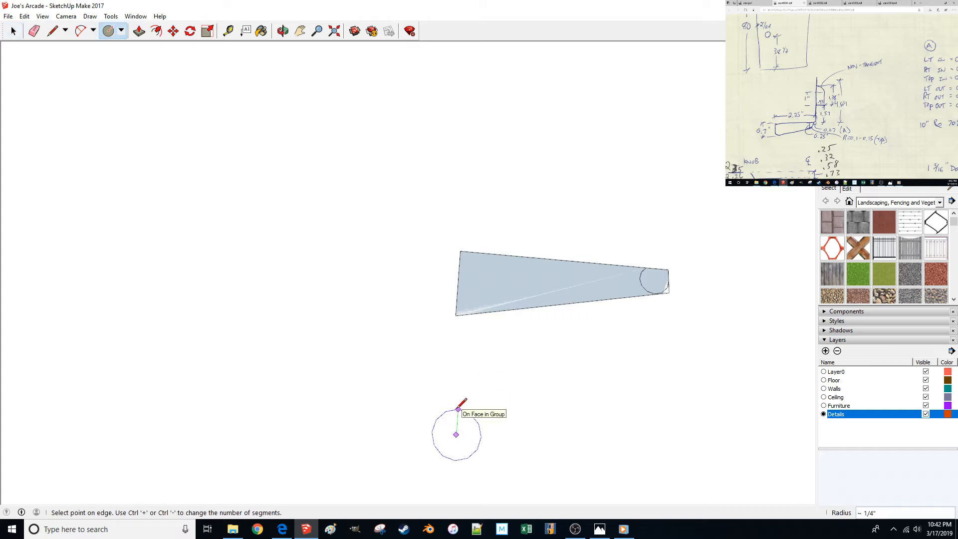
key(Escape)
key(space)
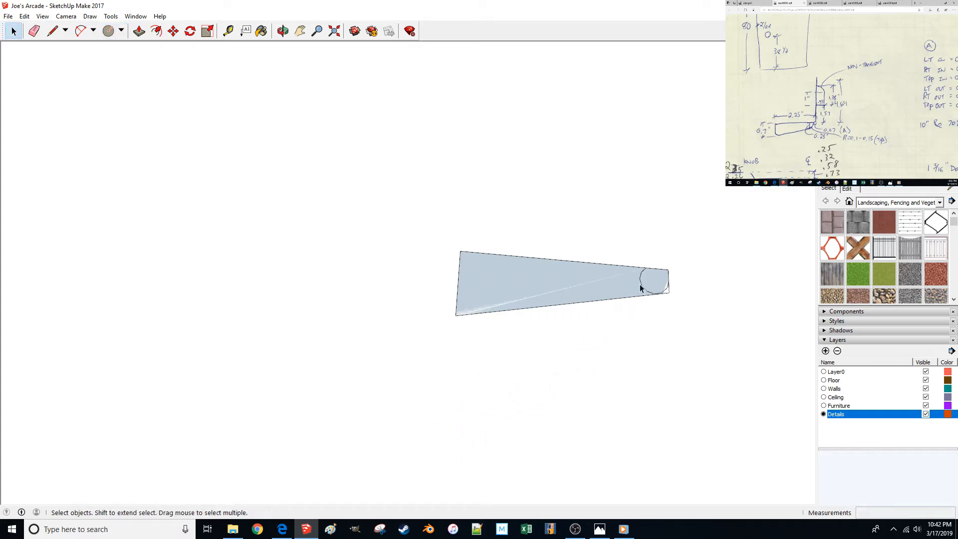
Draw a circle with more sides than the earlier ones on the floor beside the profile's sloped edge.
key(c)
click(579, 415)
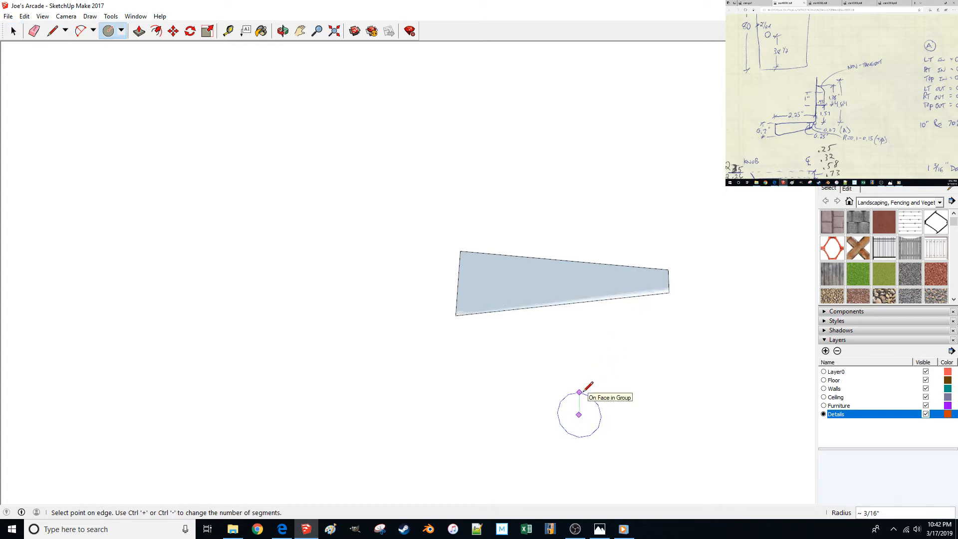
key(Escape)
click(581, 402)
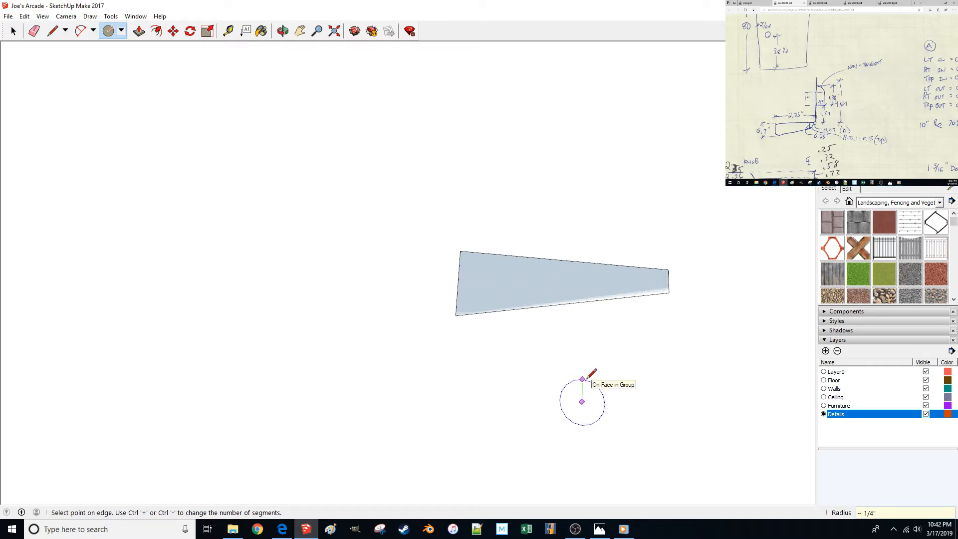
key(Return)
key(space)
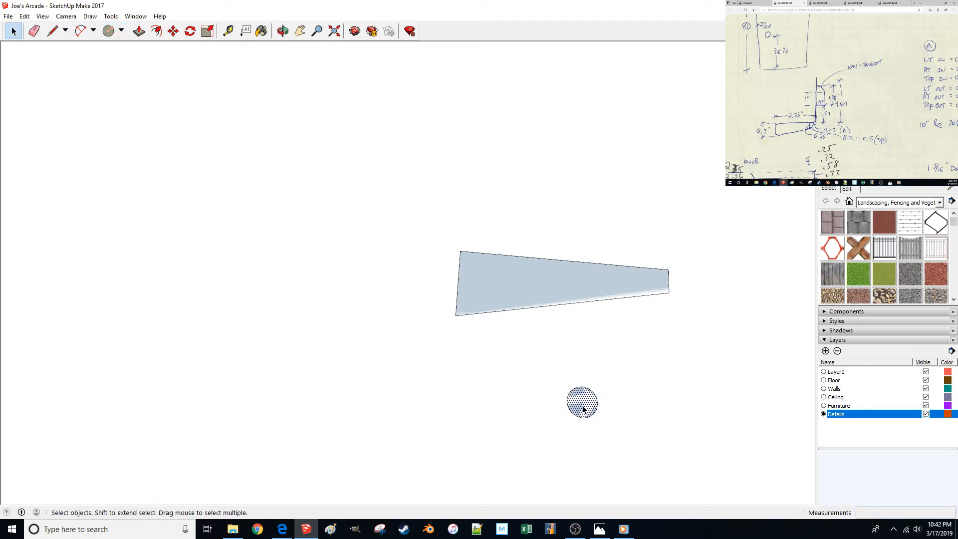
Copy the new circle and place the duplicate right beside the original.
key(m)
key(ctrl)
click(658, 418)
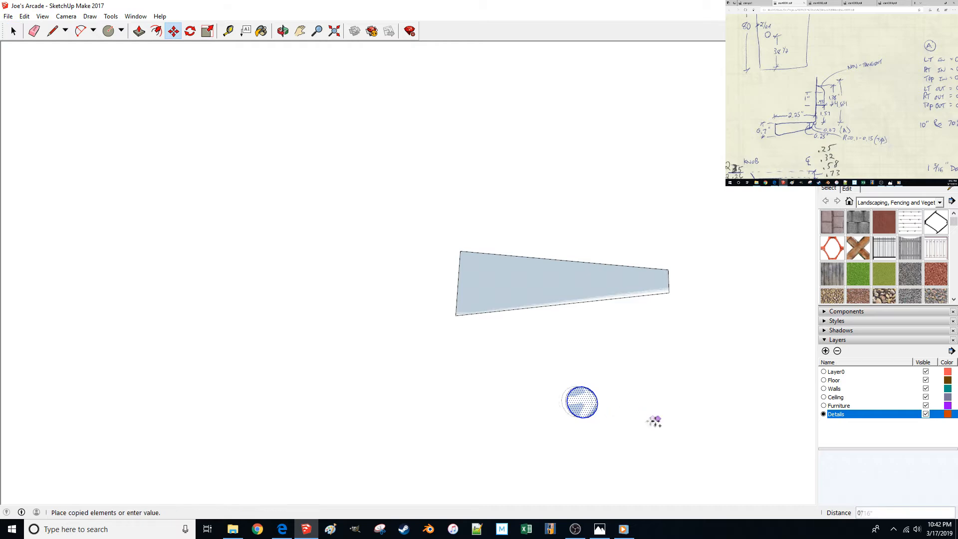
click(614, 416)
key(space)
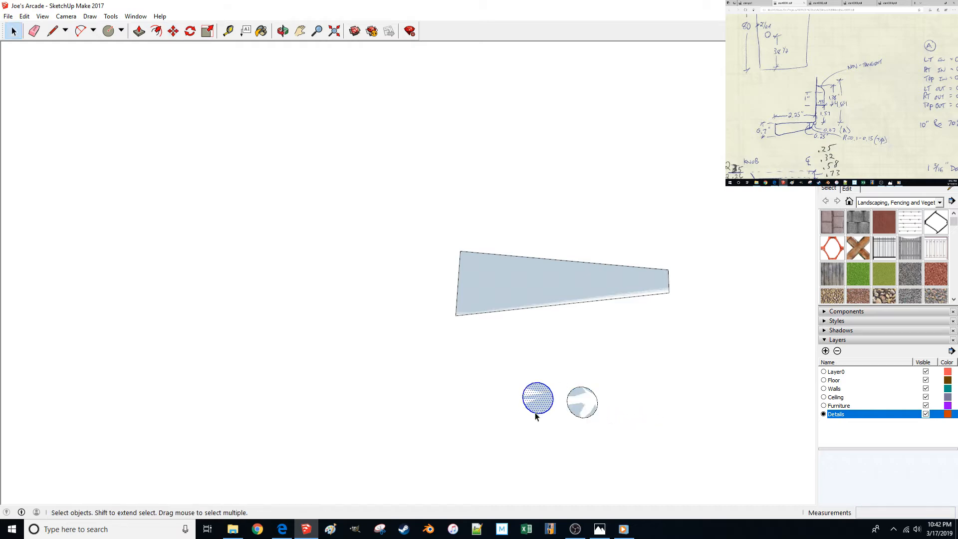
Move the circle copy into the profile's thick-end corner so it touches both the end edge and the sloped edge.
key(m)
click(521, 396)
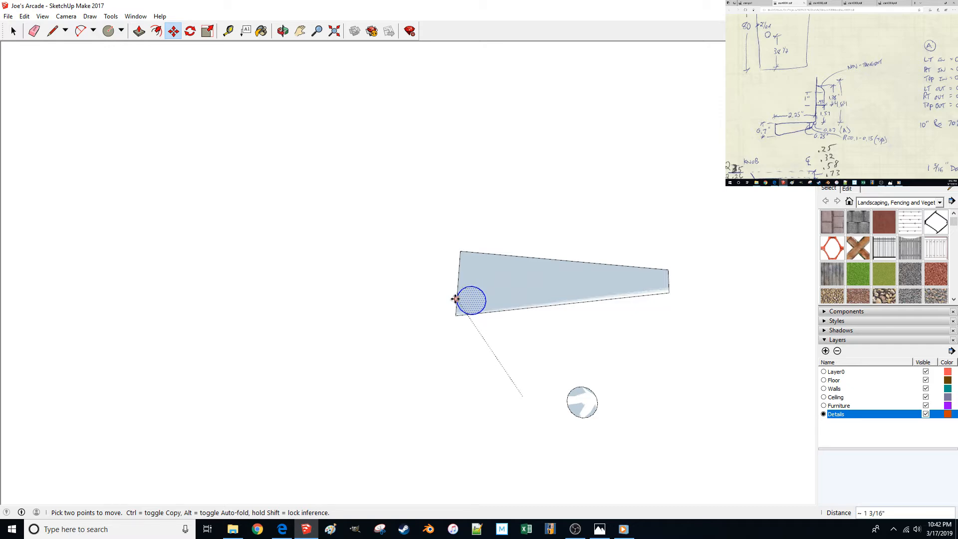
scroll(455, 298, up, 5)
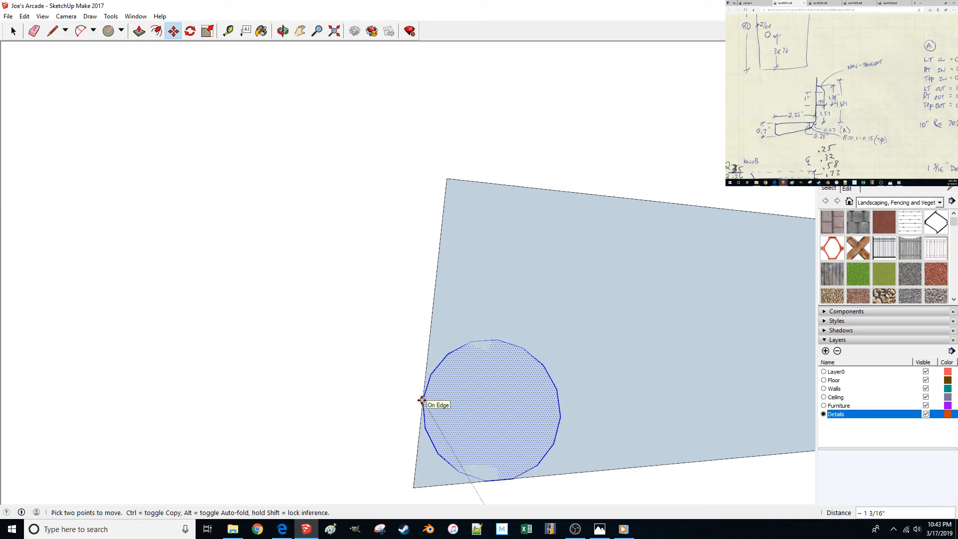
click(422, 399)
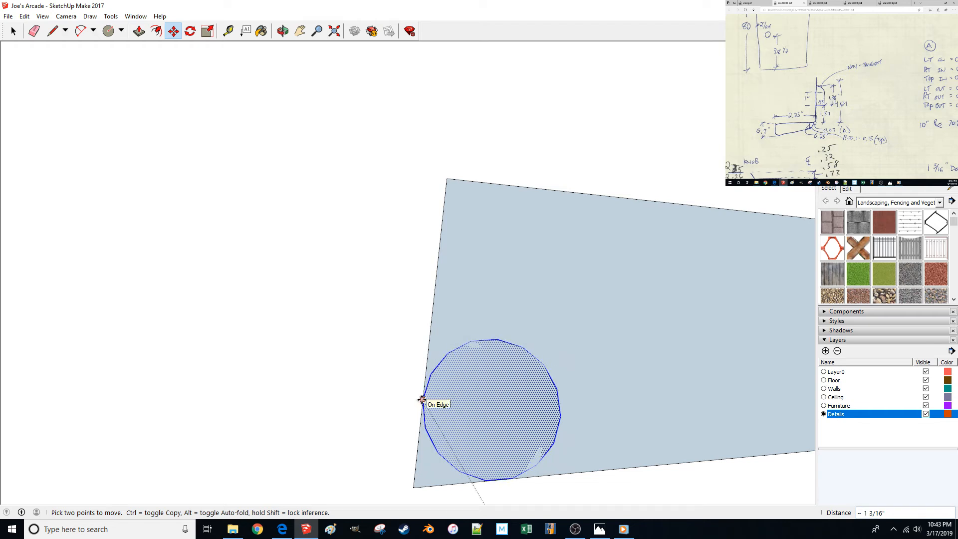
Delete the straight edge pieces that stick out past the circle at the profile's thick-end corner.
key(space)
click(461, 483)
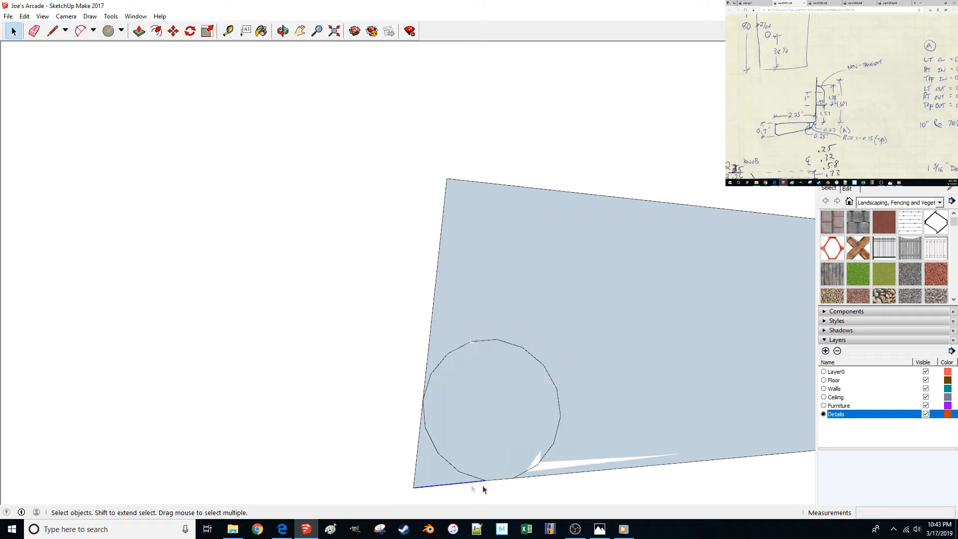
key(Delete)
click(513, 477)
click(522, 477)
scroll(523, 479, down, 6)
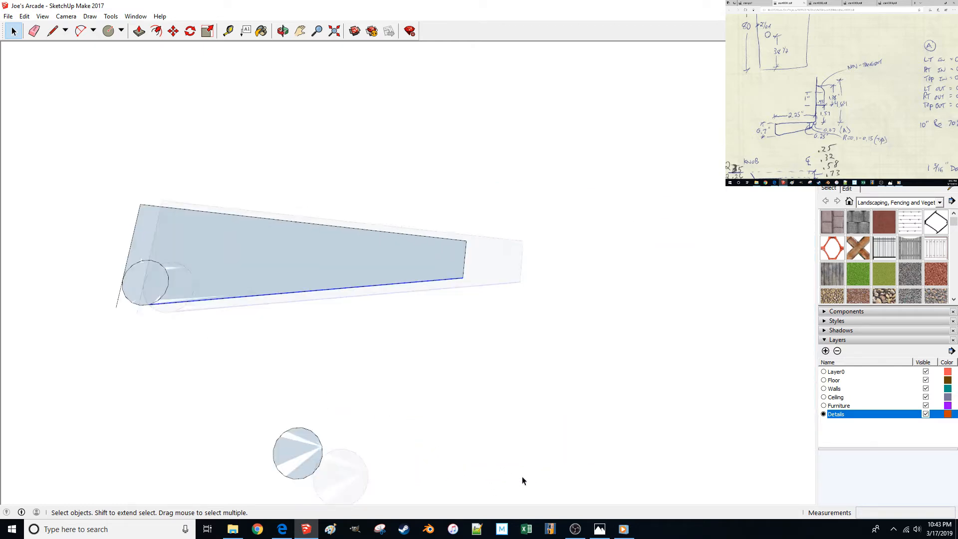
click(131, 304)
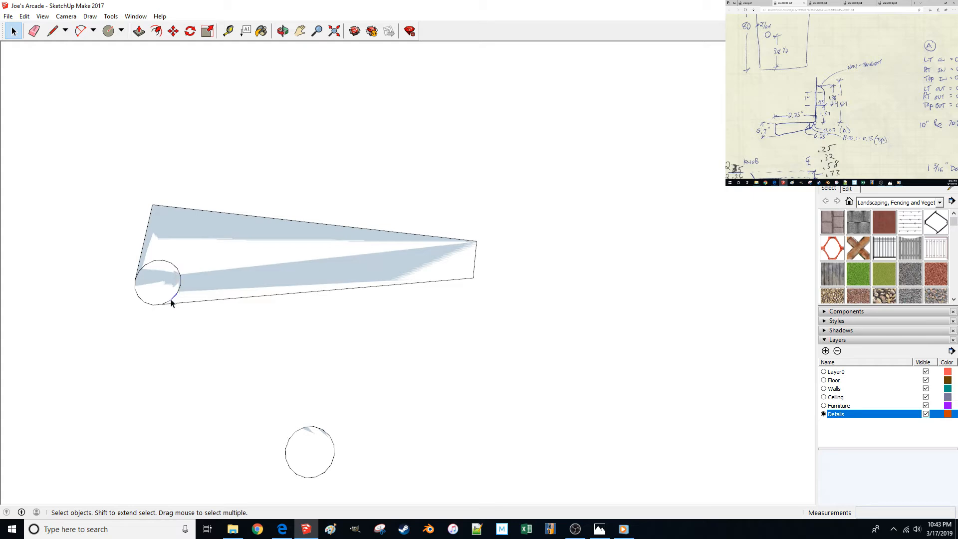
Delete the part of the circle inside the profile, leaving only the rounded thick-end corner.
middle_drag(169, 301, 156, 269)
scroll(158, 270, up, 6)
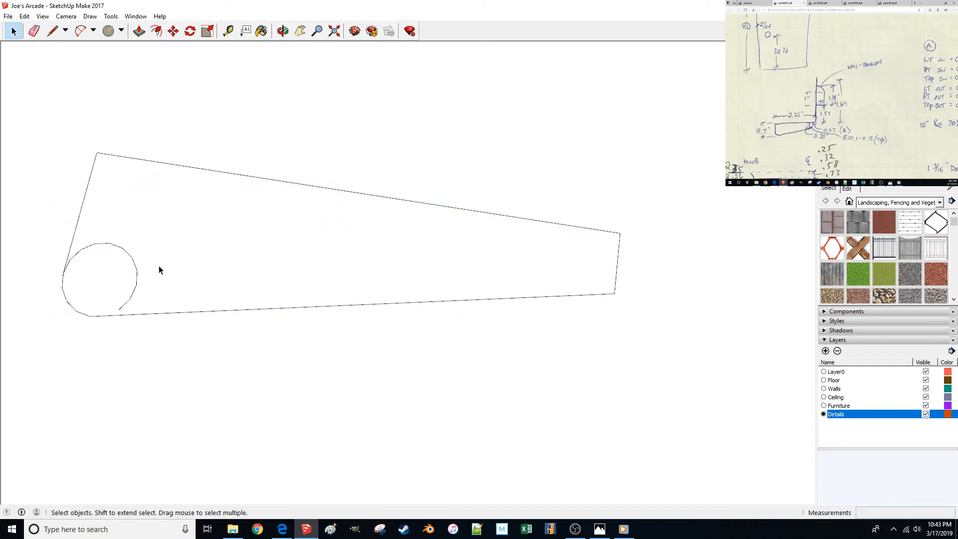
drag(378, 282, 541, 349)
key(Delete)
drag(458, 310, 509, 417)
key(Delete)
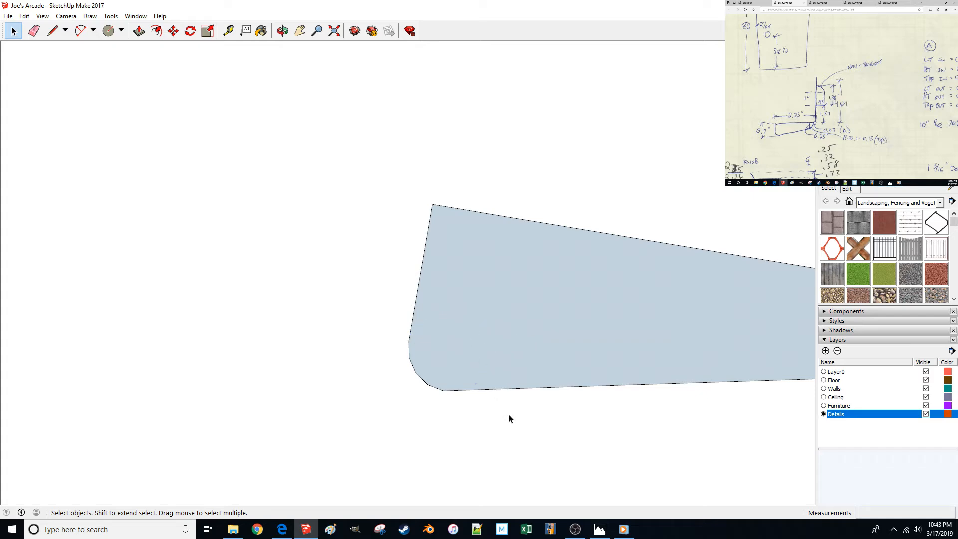
Delete the trim profile's face, keeping only its outline edges.
click(489, 390)
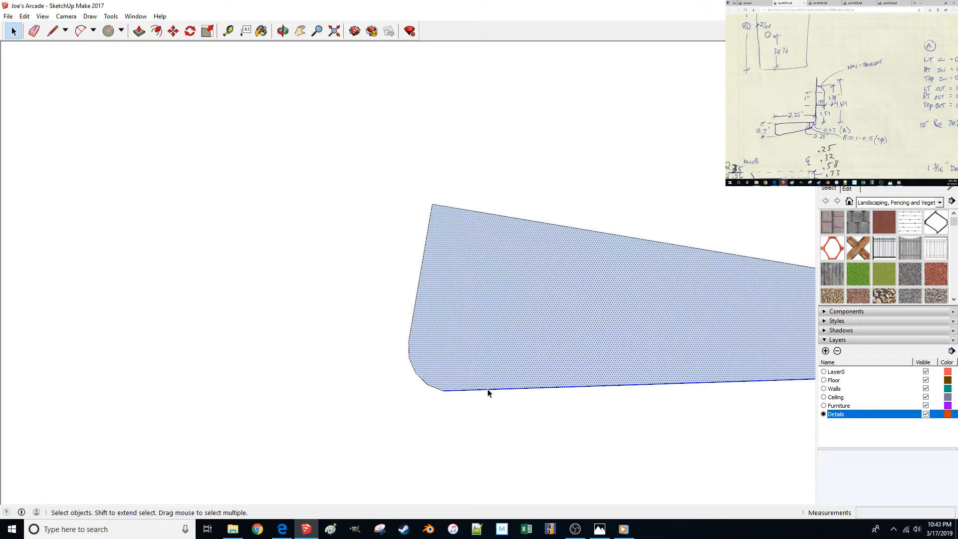
triple_click(488, 390)
click(455, 379)
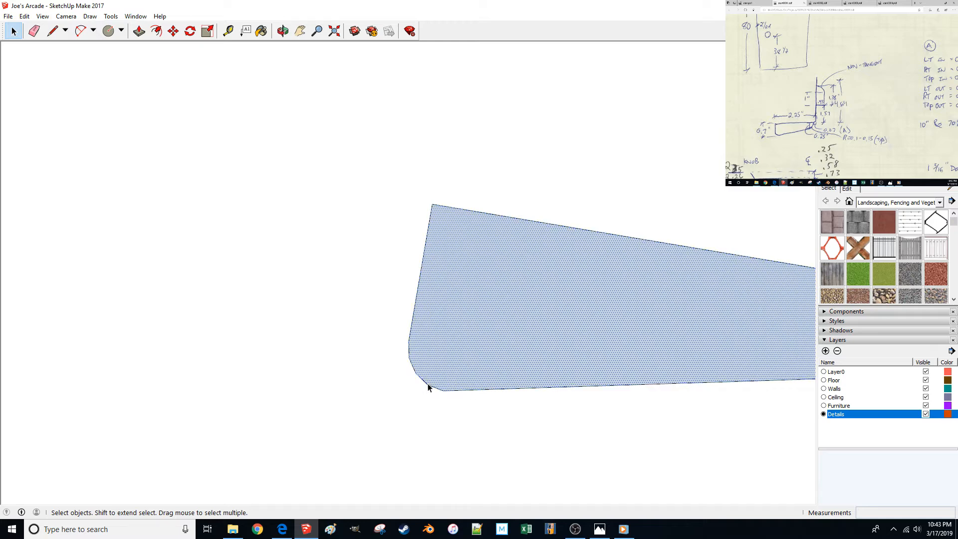
click(419, 396)
scroll(403, 397, down, 5)
shift+middle_drag(421, 477, 248, 411)
click(280, 221)
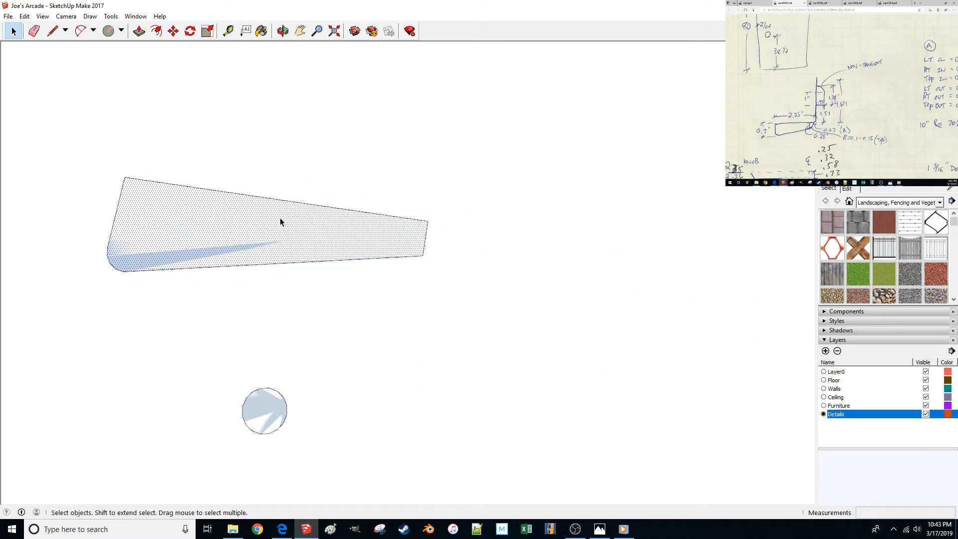
key(Delete)
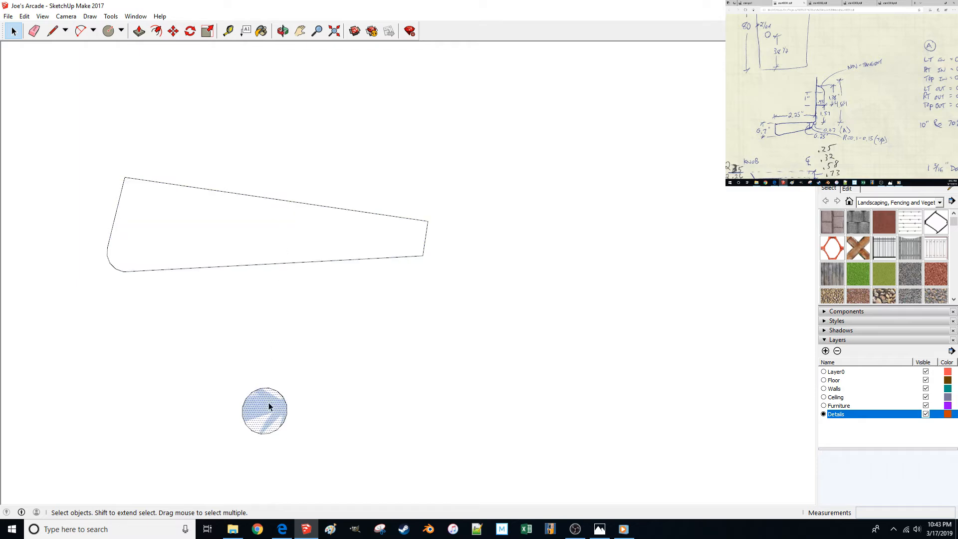
Move the remaining circle onto the midpoint of the profile's thin end and delete its arc outside the outline.
key(m)
click(285, 414)
scroll(327, 321, up, 5)
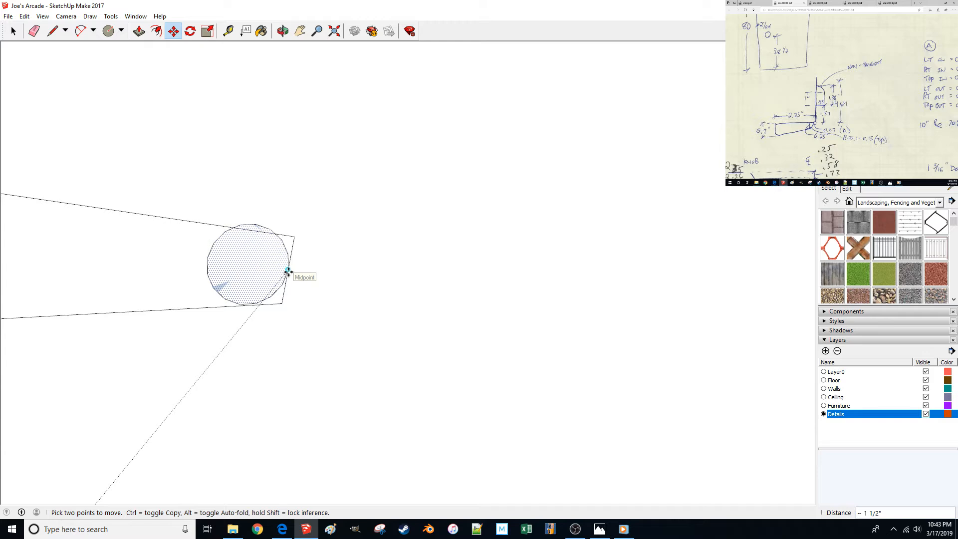
click(289, 270)
key(space)
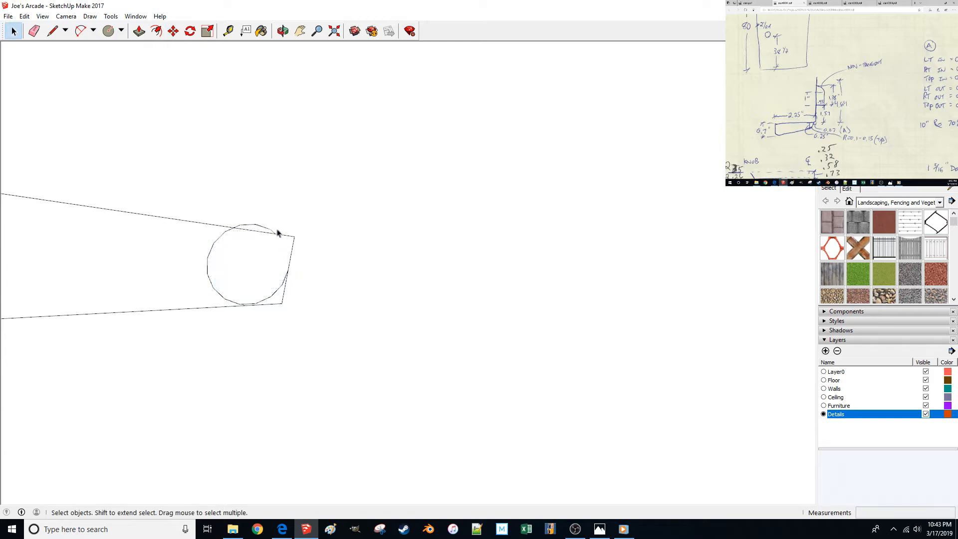
click(218, 246)
Draw a new sloped edge from the circle's vertex nearest the old slope to the rounded corner's end, and delete the old sloped edge.
key(l)
shift+middle_drag(254, 297, 398, 300)
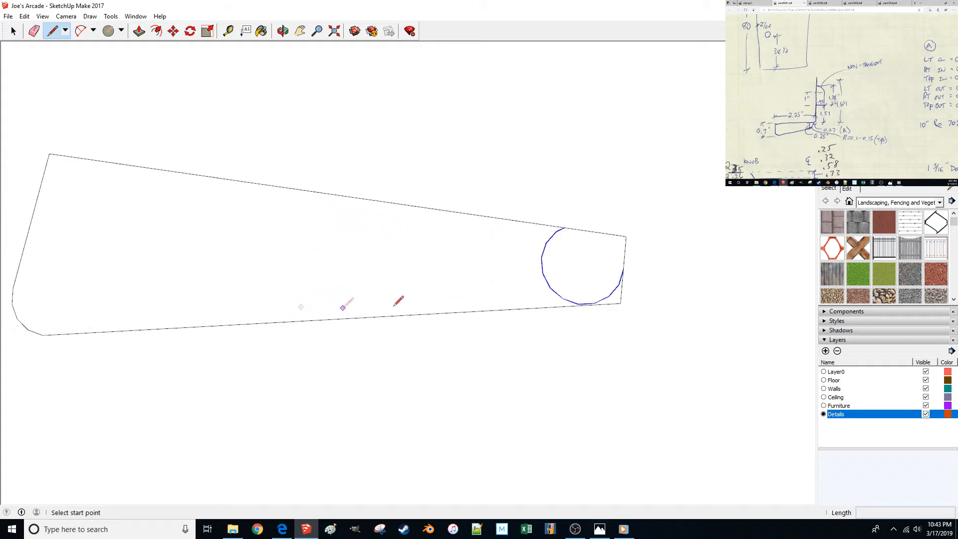
click(587, 303)
shift+middle_drag(591, 294, 646, 296)
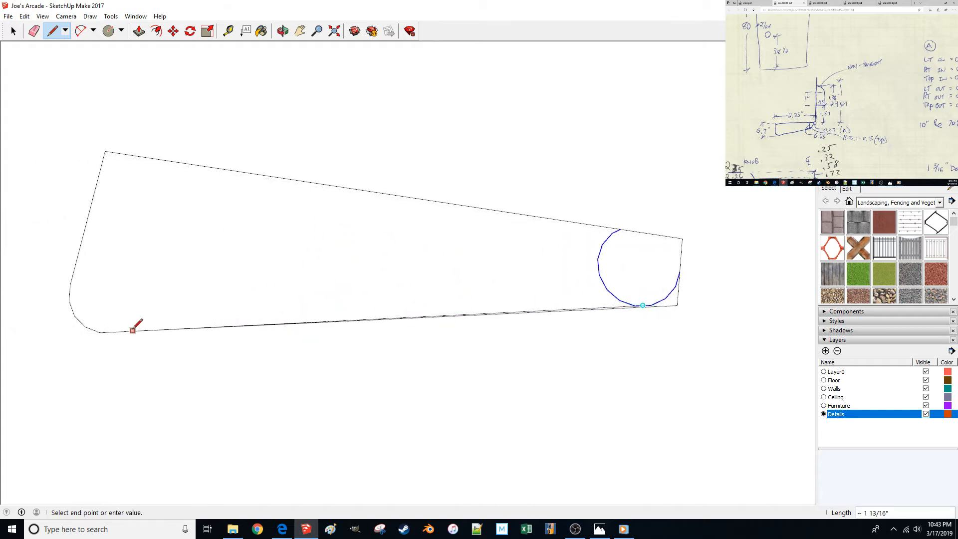
click(100, 332)
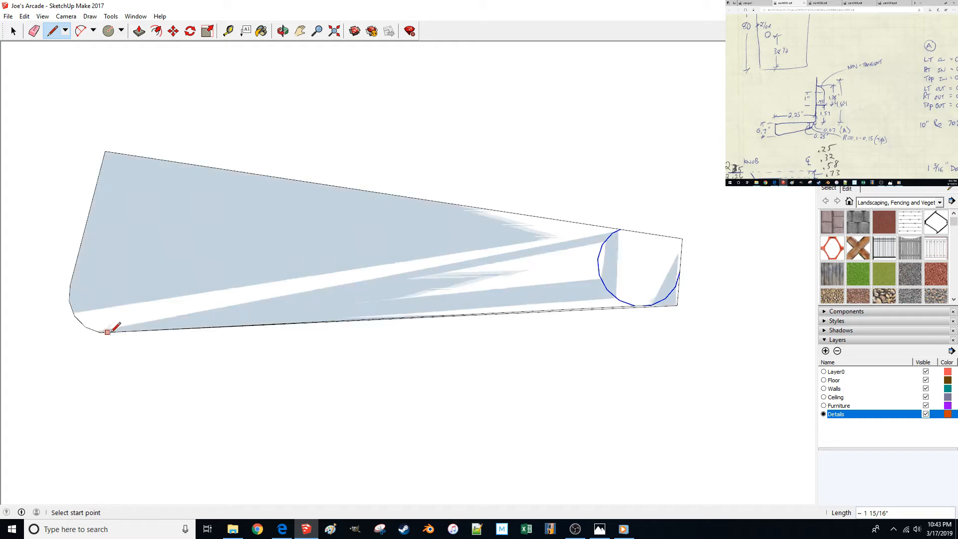
key(space)
click(669, 311)
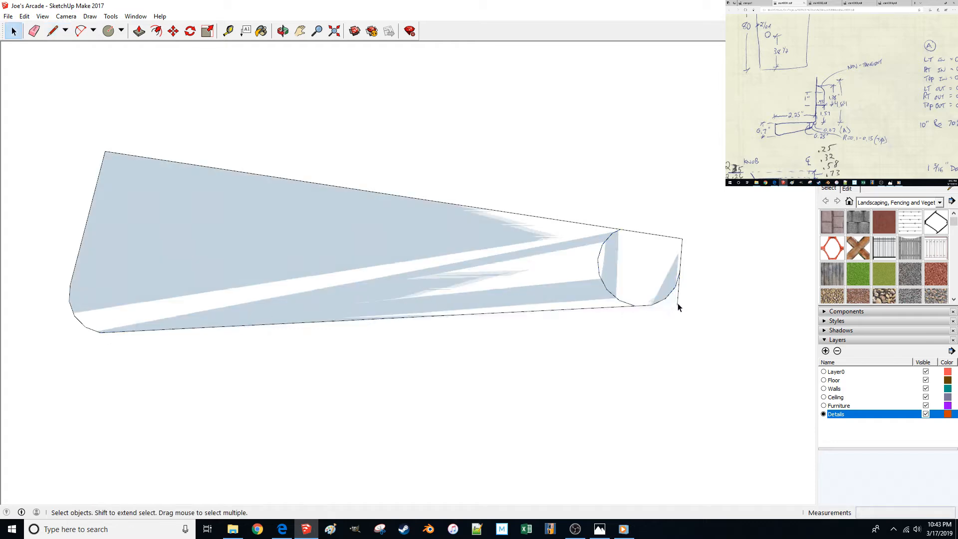
Delete the leftover circle edges inside the profile's thin end, leaving only its rounded corner.
click(629, 302)
click(625, 302)
key(Delete)
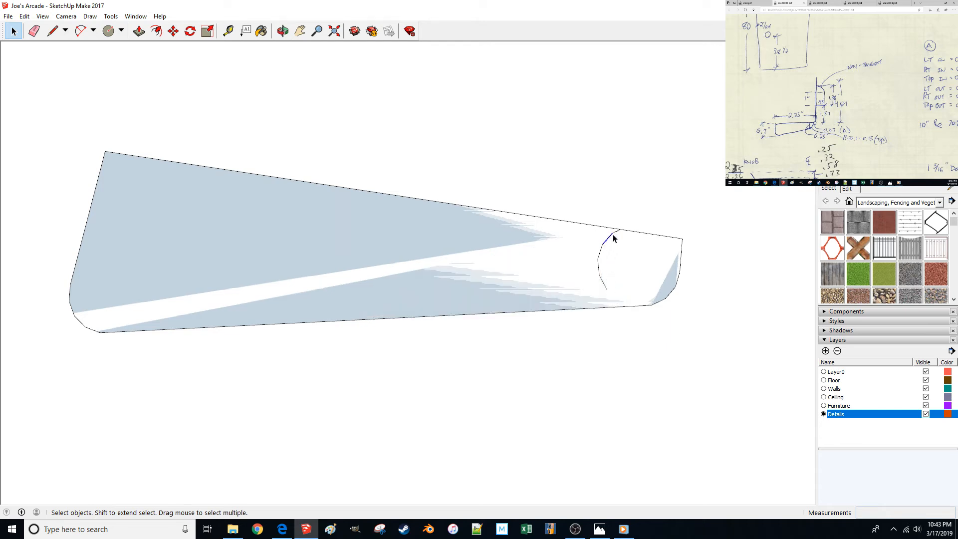
drag(573, 187, 646, 367)
key(Delete)
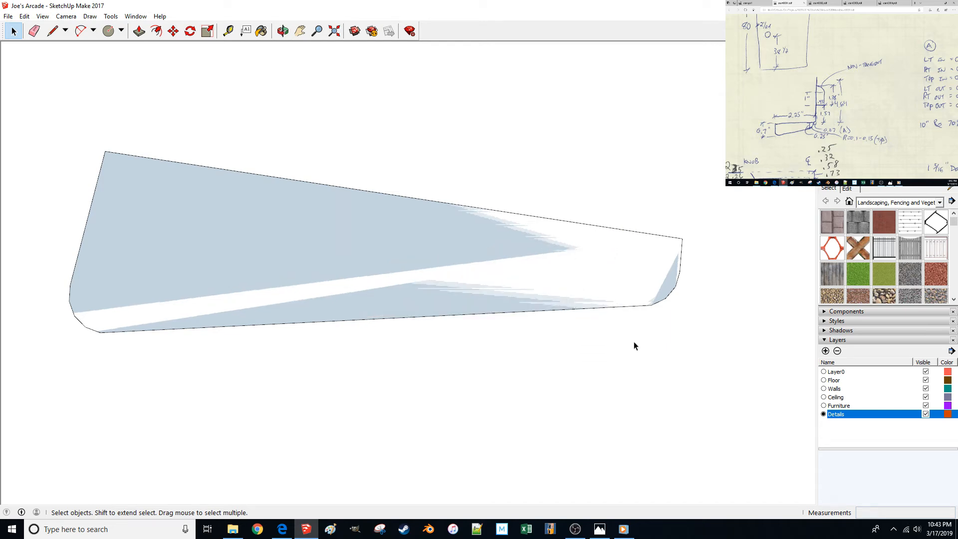
middle_drag(634, 342, 591, 312)
scroll(590, 309, down, 10)
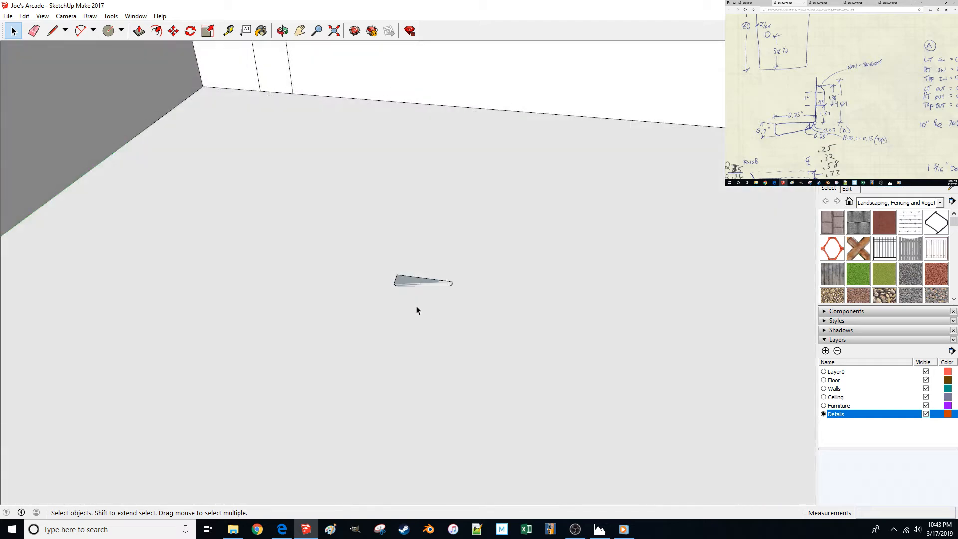
key(p)
shift+middle_drag(418, 282, 416, 330)
click(409, 336)
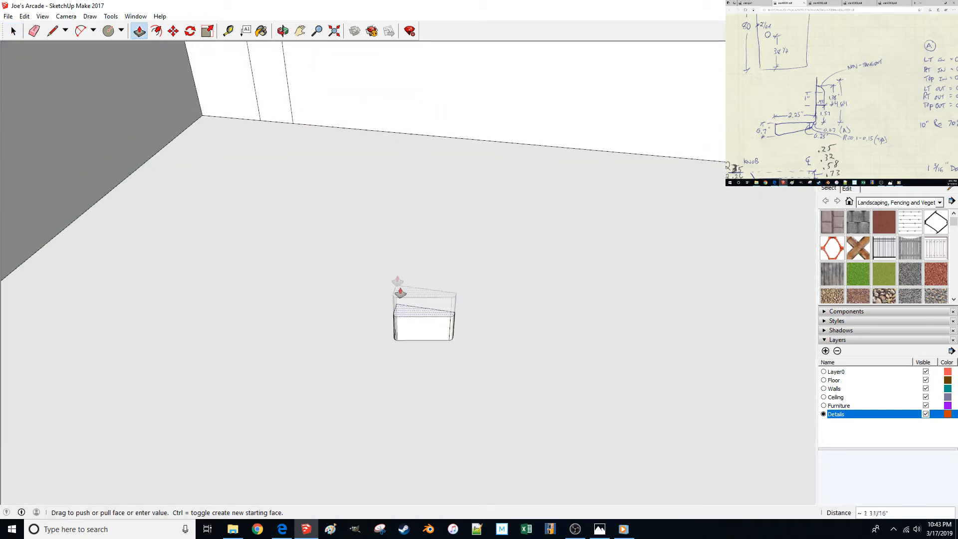
shift+middle_drag(386, 230, 375, 280)
scroll(374, 281, up, 4)
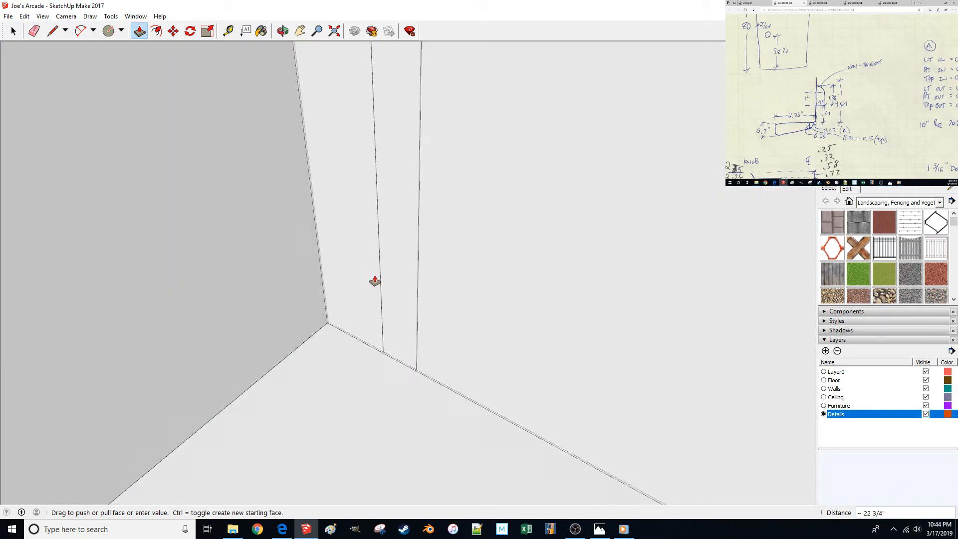
scroll(374, 282, down, 2)
scroll(375, 282, up, 6)
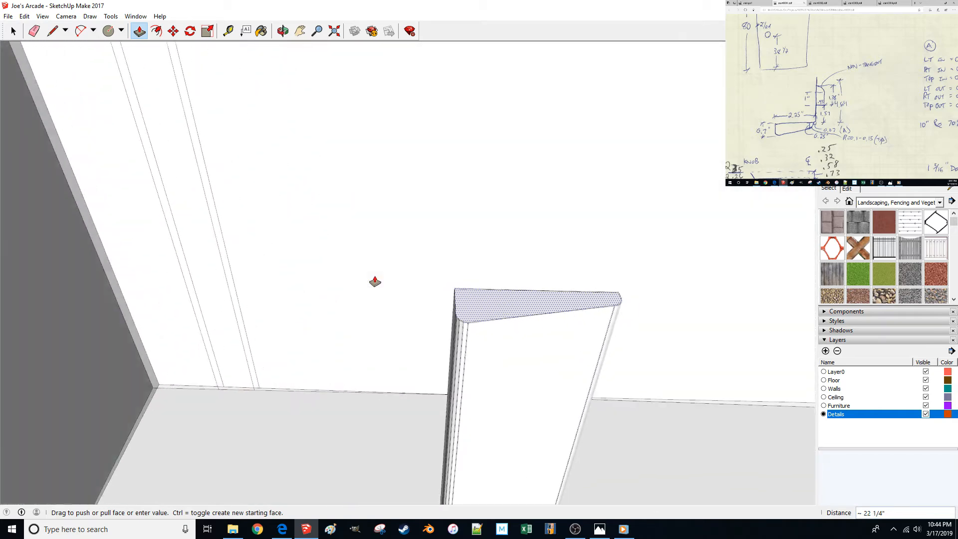
scroll(375, 282, down, 2)
key(space)
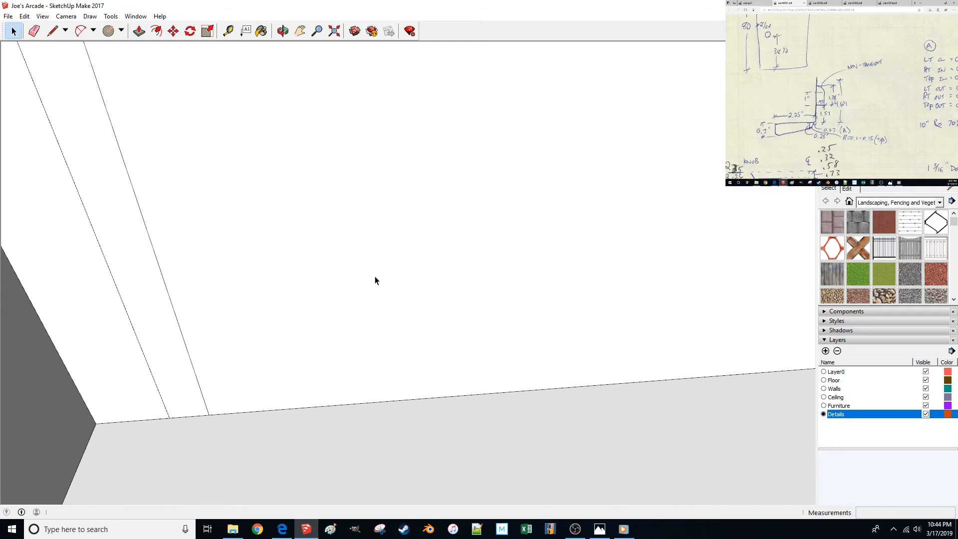
Delete the rounded corner arc at the thick end of the trim profile.
scroll(376, 279, down, 4)
middle_drag(377, 280, 385, 210)
scroll(384, 324, up, 3)
scroll(385, 324, down, 4)
scroll(417, 285, up, 6)
drag(371, 194, 467, 294)
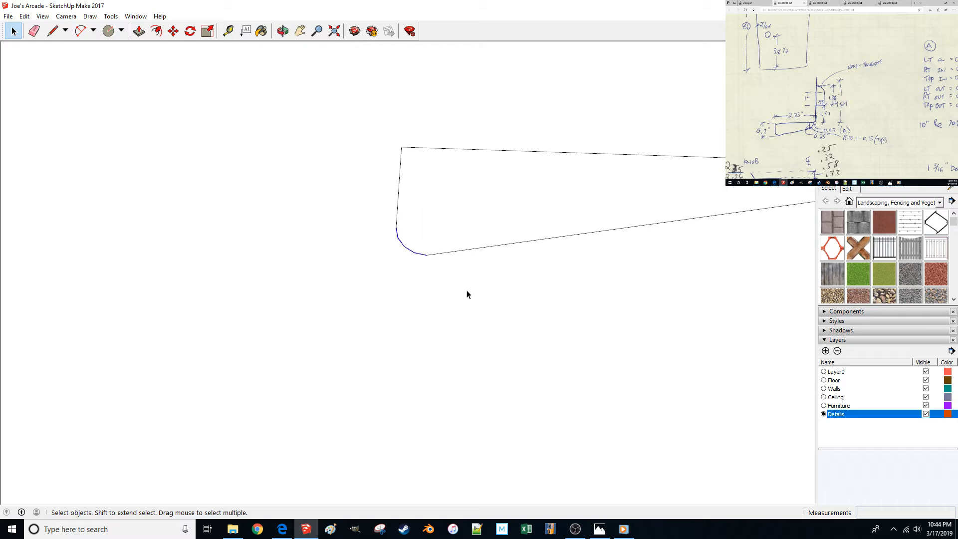
key(Delete)
Draw a circle with a radius of 0.15 in the empty space in front of the trim profile.
scroll(467, 294, down, 4)
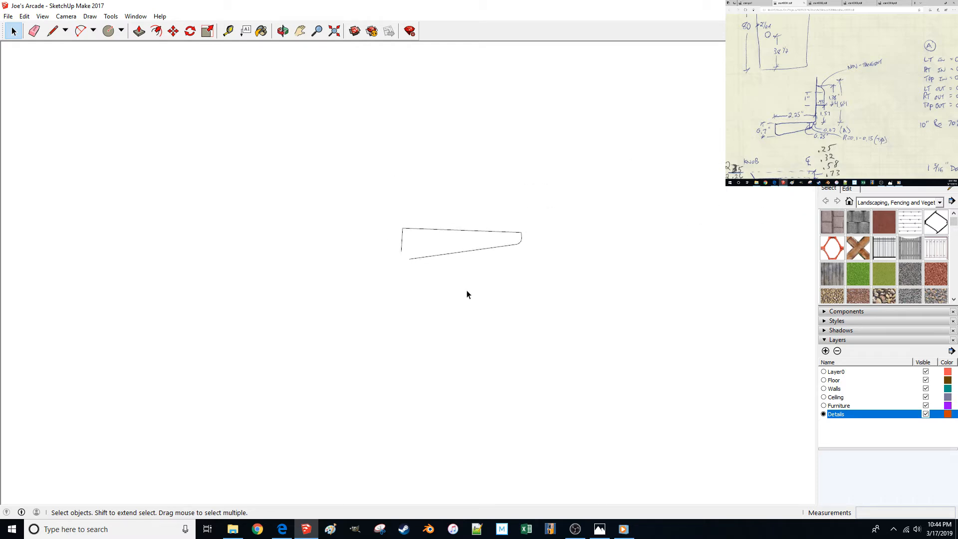
key(c)
click(384, 380)
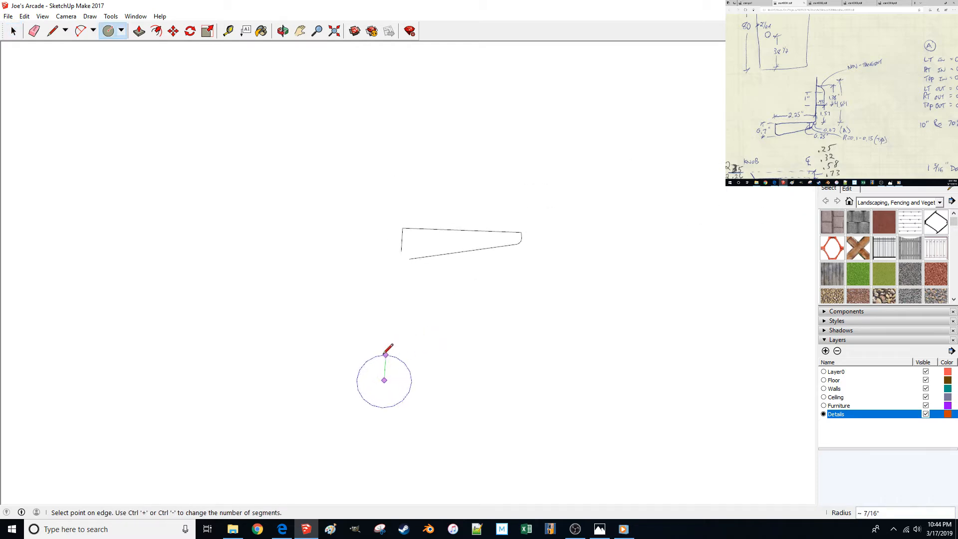
text(.15)
key(Return)
Delete the profile's sloped edge and move the circle by its side vertex onto the open end of the thick-end edge.
key(space)
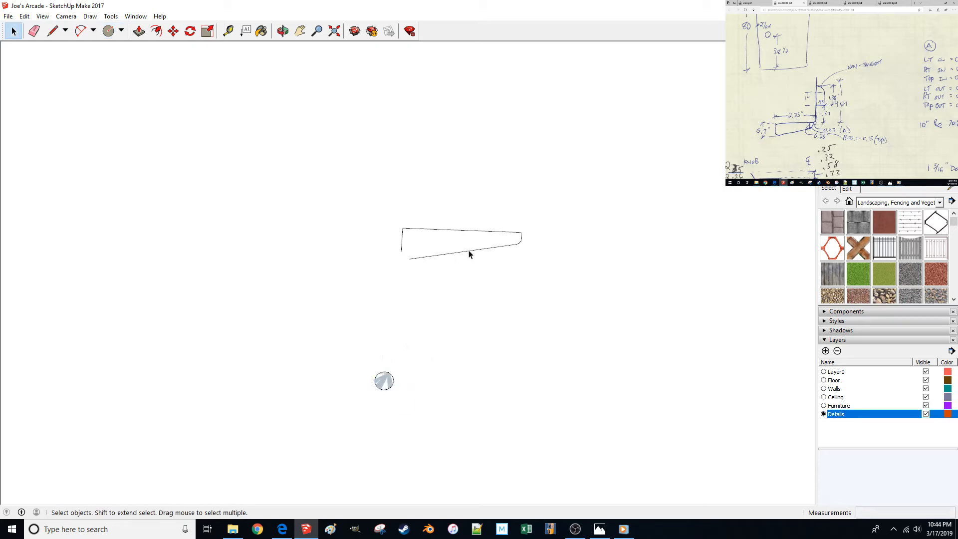
scroll(384, 386, up, 2)
key(m)
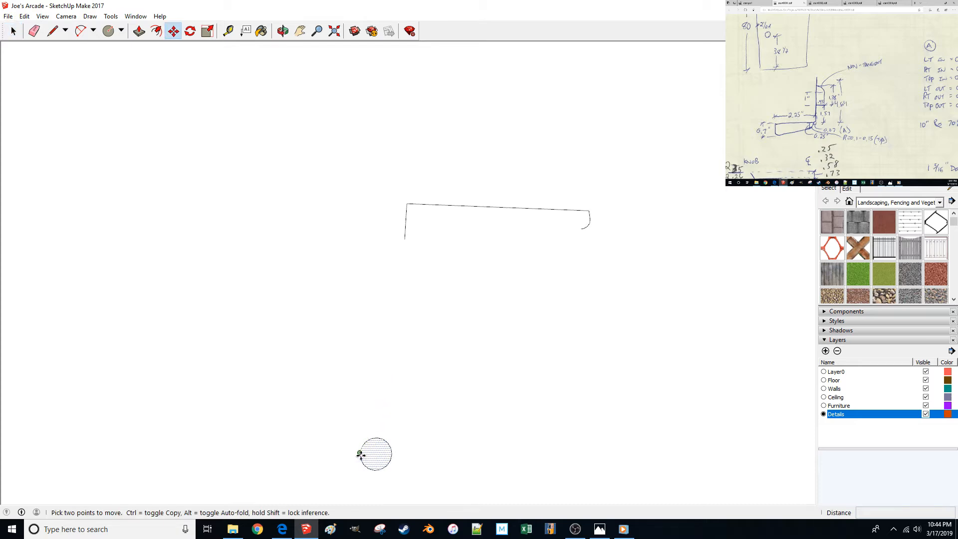
click(359, 454)
scroll(406, 249, up, 1)
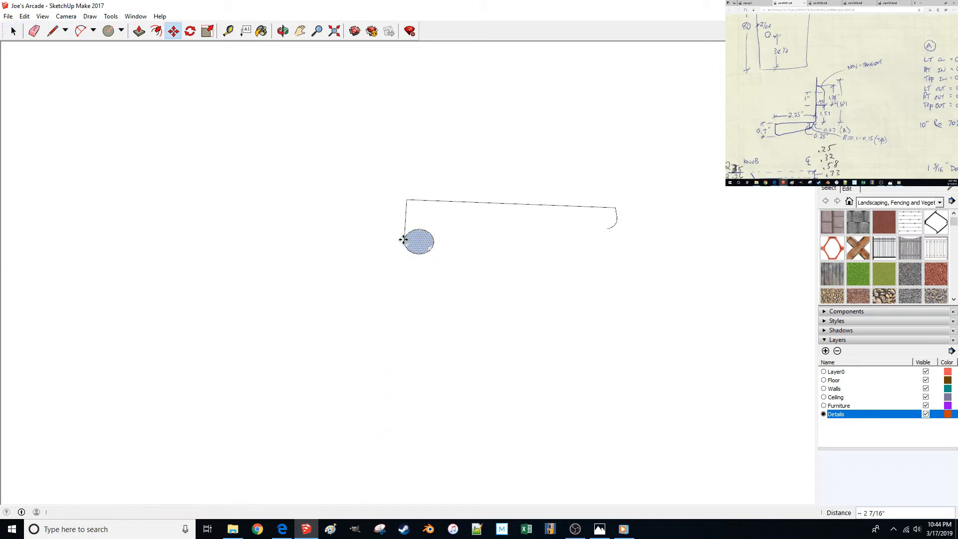
click(403, 240)
key(space)
Split the circle at its lowest vertex with a short helper line, then delete the unneeded arc and the helper line.
scroll(428, 246, up, 3)
scroll(427, 261, down, 3)
scroll(418, 289, up, 1)
key(l)
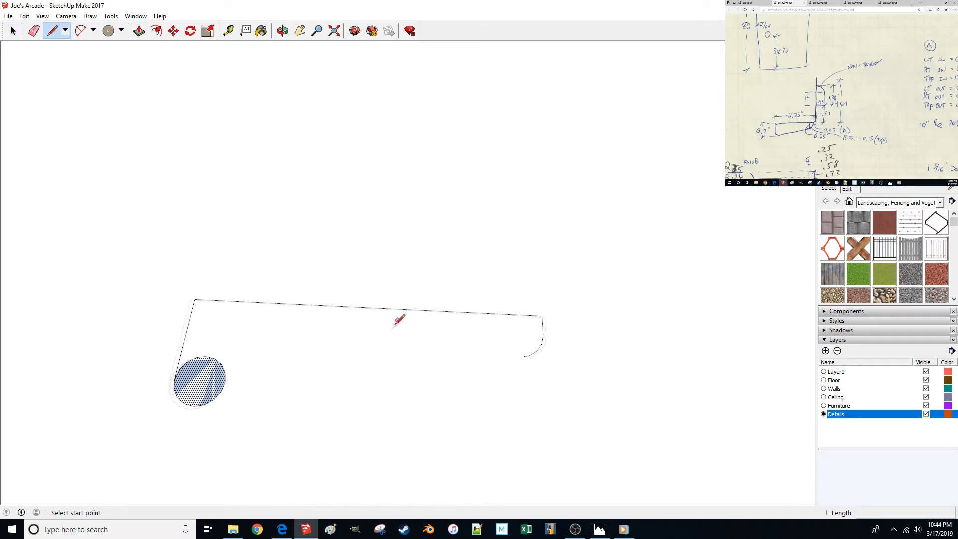
scroll(449, 339, up, 1)
click(540, 367)
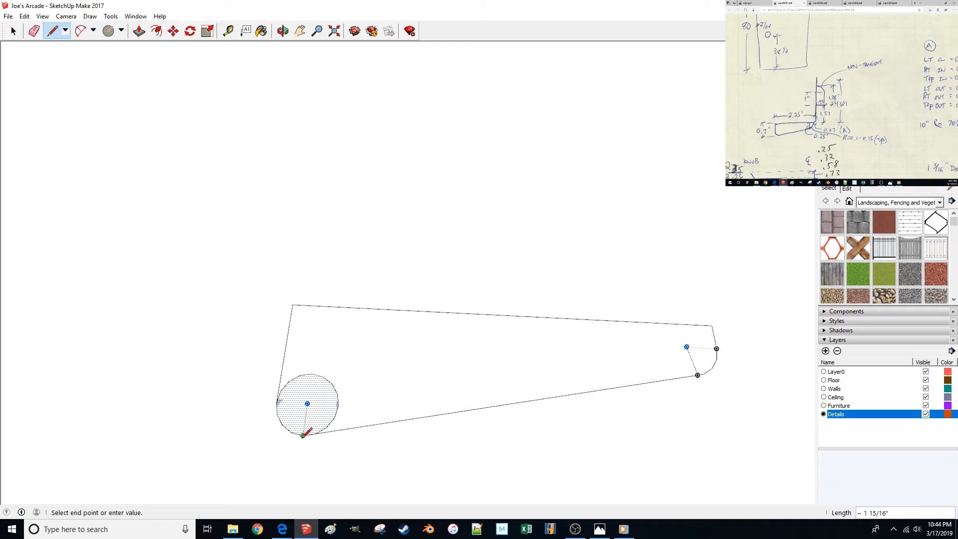
key(Escape)
click(303, 436)
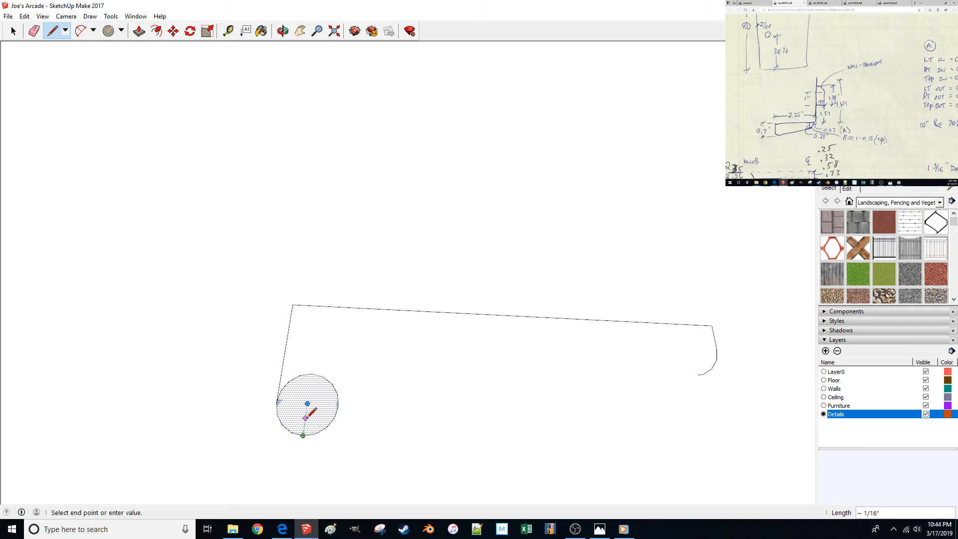
click(306, 412)
key(space)
click(309, 434)
key(Delete)
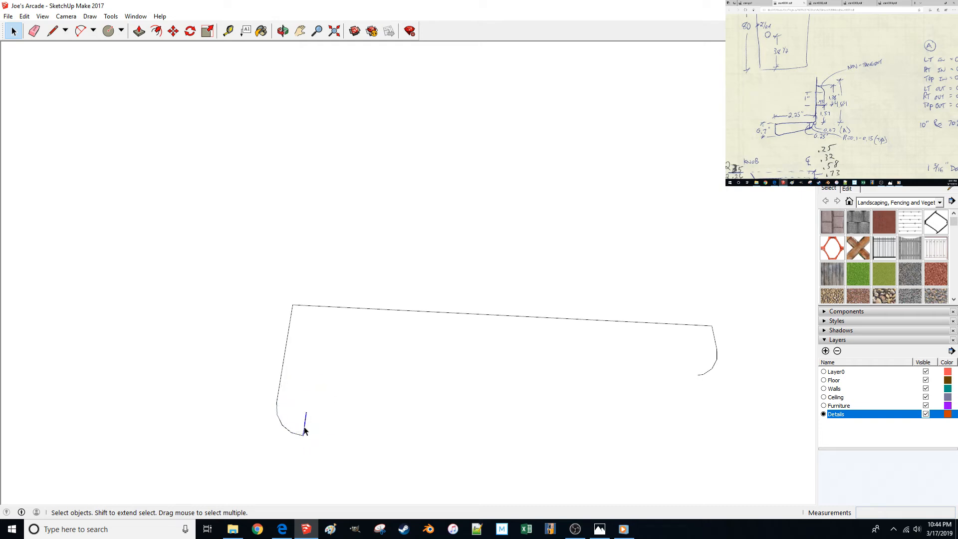
key(Delete)
Draw the sloped edge from the thick-end arc's free end to the thin-end arc to close the profile.
key(l)
click(303, 435)
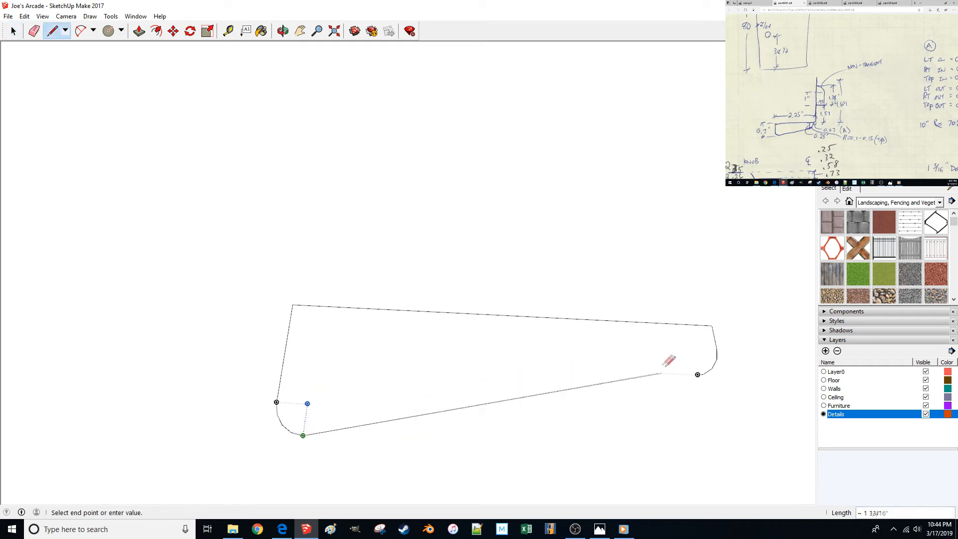
shift+middle_drag(703, 373, 631, 367)
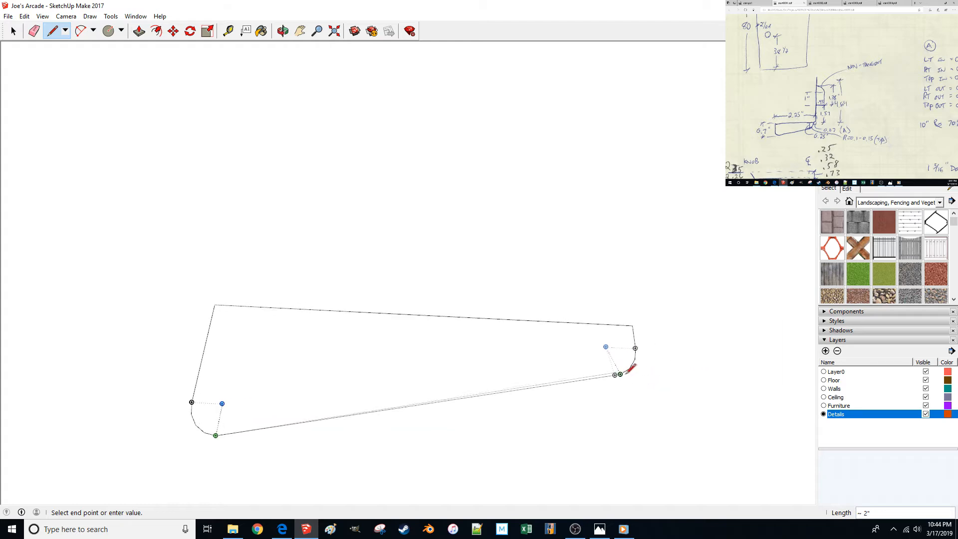
shift+middle_drag(586, 413, 530, 377)
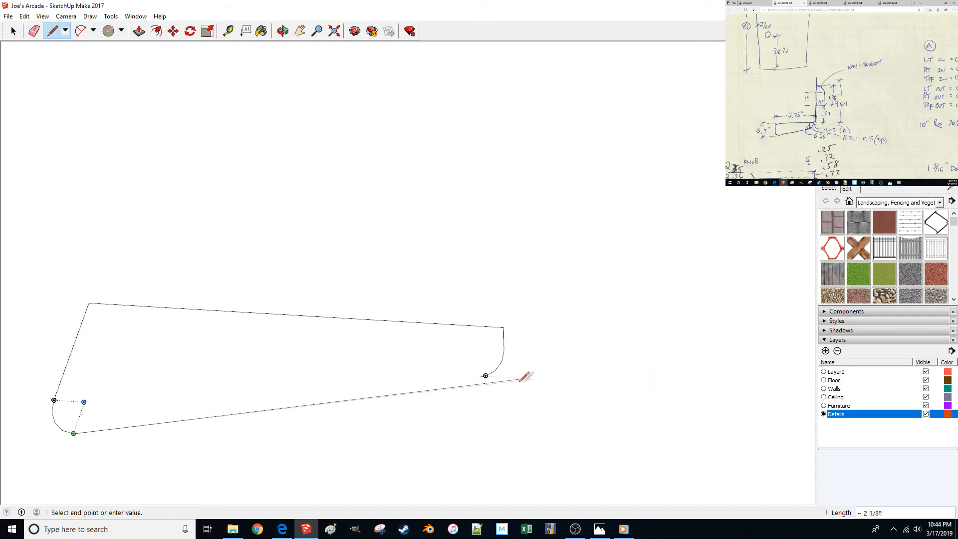
click(480, 377)
key(space)
Extrude the closed trim profile upward into a tall strip with Push/Pull, including pulls of about 12 13/16" and 16 5/8".
scroll(381, 355, down, 3)
key(p)
drag(356, 326, 333, 274)
scroll(319, 290, down, 5)
middle_drag(306, 303, 497, 257)
scroll(497, 257, up, 3)
scroll(497, 257, up, 1)
middle_drag(601, 243, 387, 381)
scroll(386, 381, down, 2)
drag(347, 402, 352, 107)
click(352, 107)
scroll(351, 108, down, 2)
middle_drag(352, 107, 358, 396)
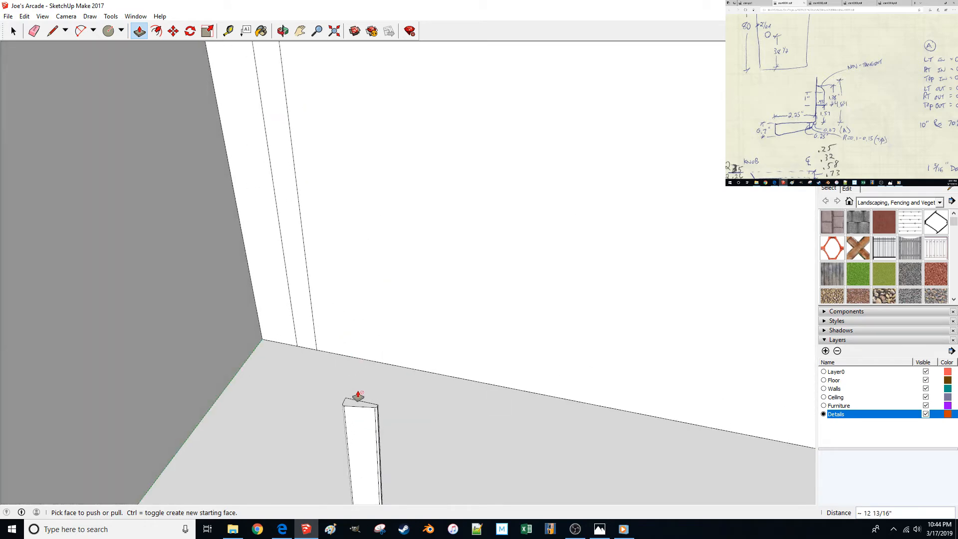
drag(357, 405, 309, 202)
scroll(364, 272, up, 6)
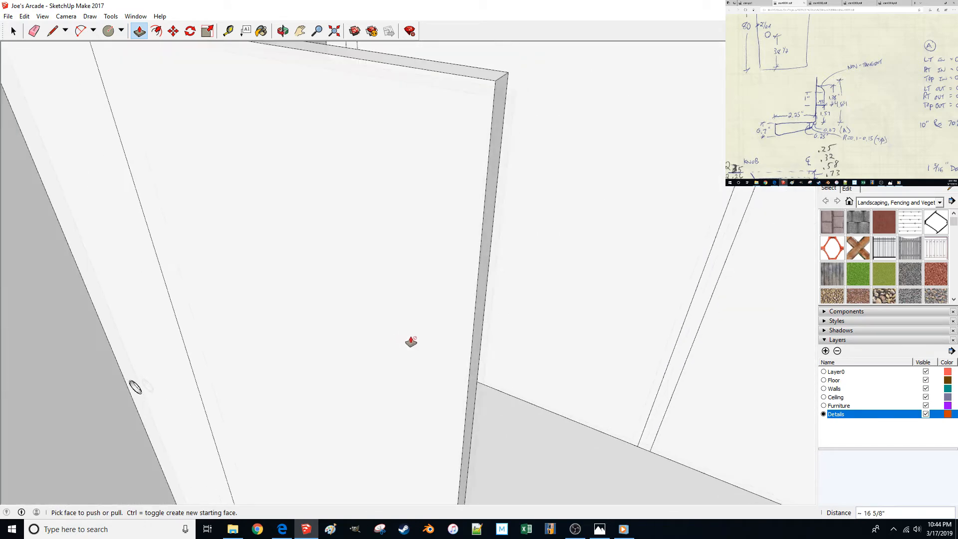
scroll(421, 337, down, 5)
Move the whole trim strip by its lower back corner to the foot of the wall's vertical line nearest the room corner.
key(space)
click(416, 418)
scroll(416, 418, up, 10)
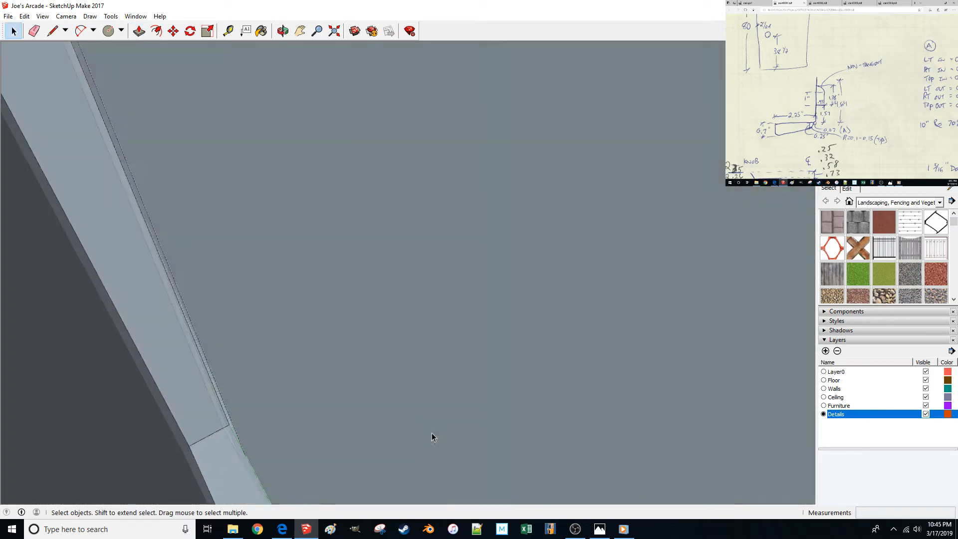
scroll(404, 462, down, 6)
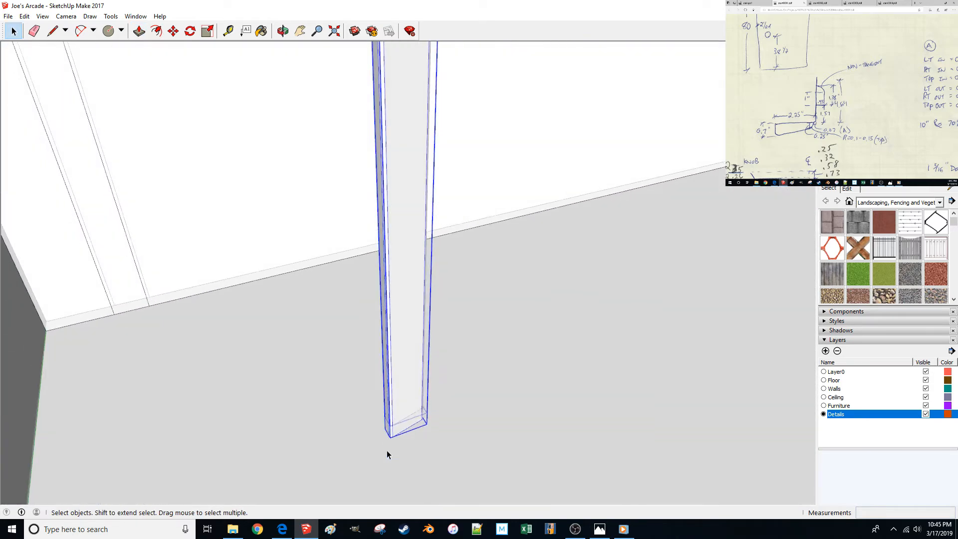
key(m)
scroll(407, 413, up, 2)
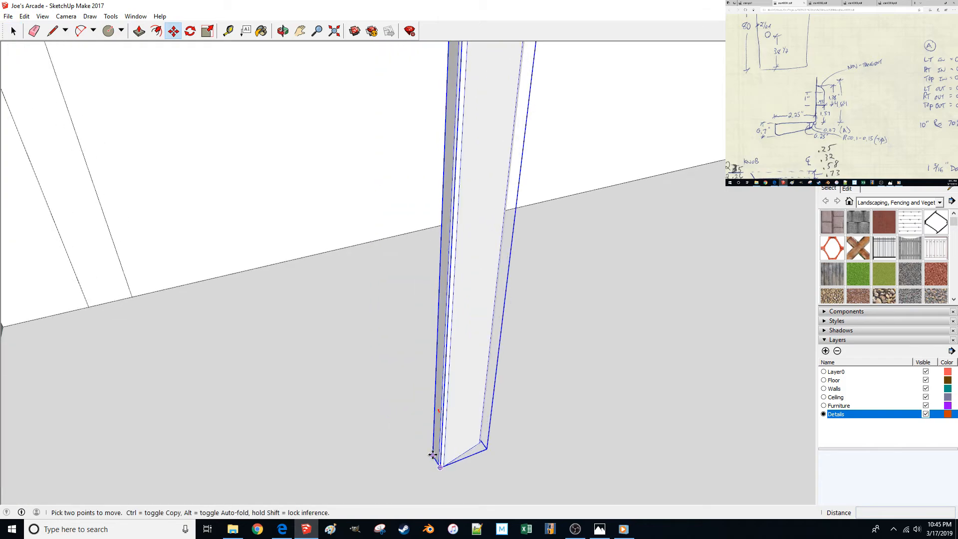
click(433, 454)
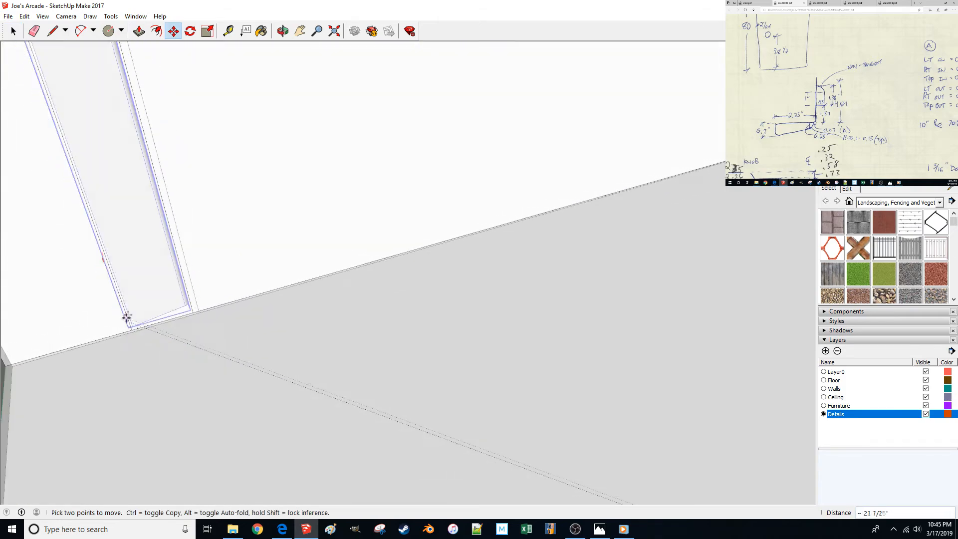
scroll(128, 320, down, 2)
scroll(279, 322, up, 5)
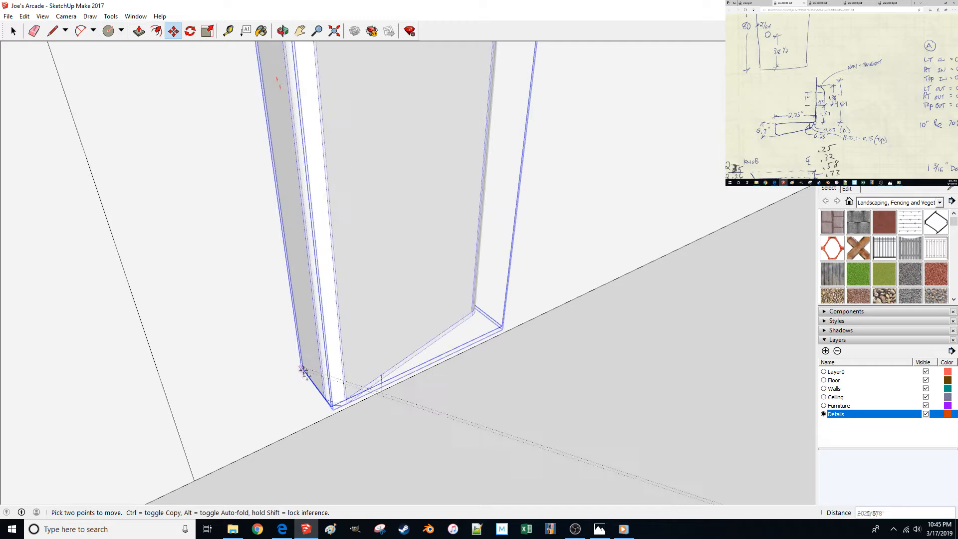
scroll(301, 367, up, 2)
click(275, 462)
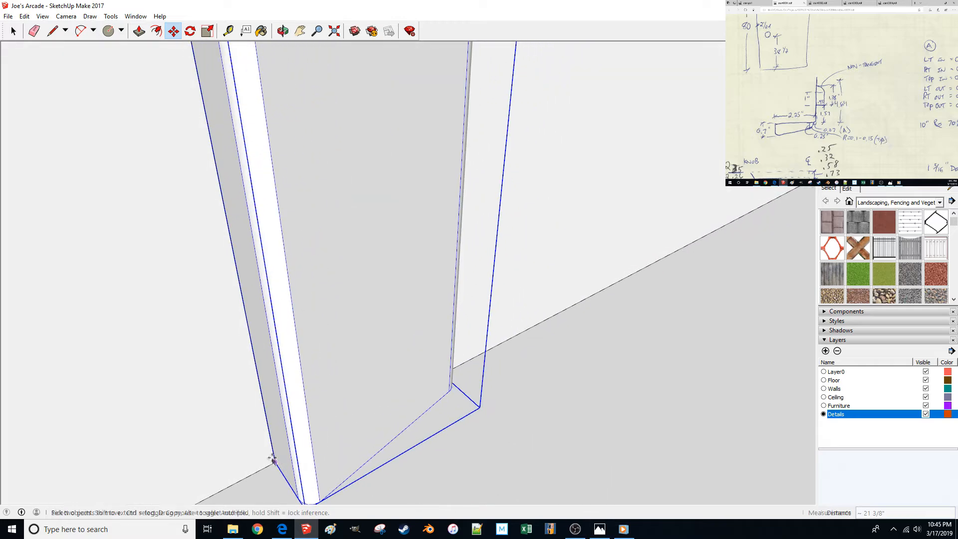
Delete the vertical wall line nearest the room corner, where the trim strip's back edge sits.
key(space)
click(272, 450)
scroll(272, 453, down, 2)
scroll(269, 456, down, 8)
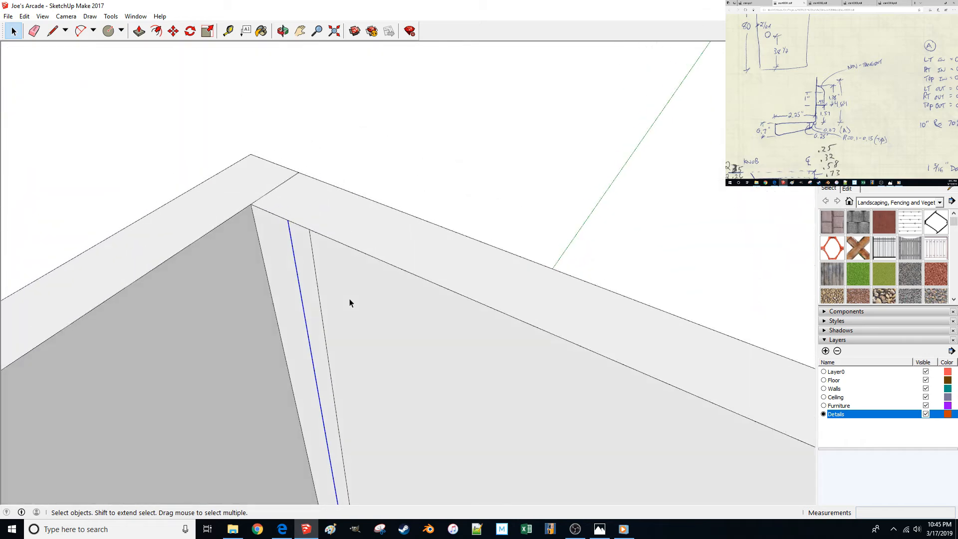
key(Delete)
Copy the trim strip, placing a copy further along the same wall from the room corner.
middle_drag(349, 305, 350, 284)
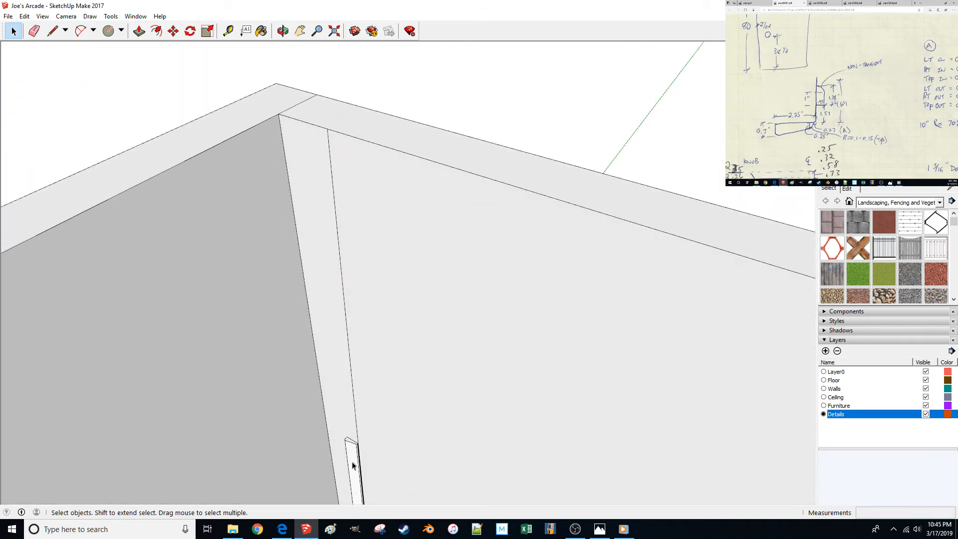
key(m)
scroll(355, 421, down, 3)
click(353, 318)
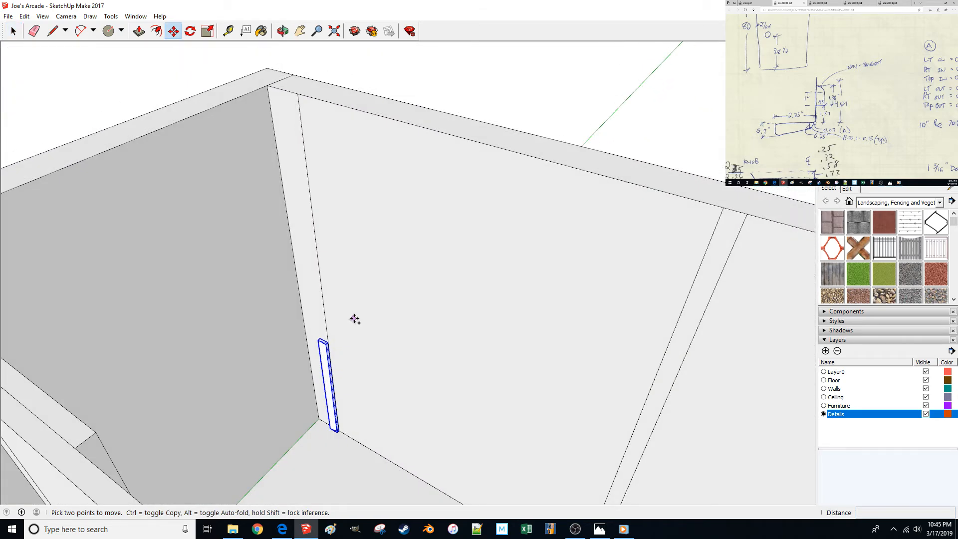
key(ctrl)
click(452, 370)
mouse_move(451, 370)
middle_down()
mouse_move(405, 381)
mouse_move(443, 385)
mouse_move(449, 449)
mouse_move(475, 484)
mouse_move(492, 359)
mouse_move(455, 391)
middle_up()
key(space)
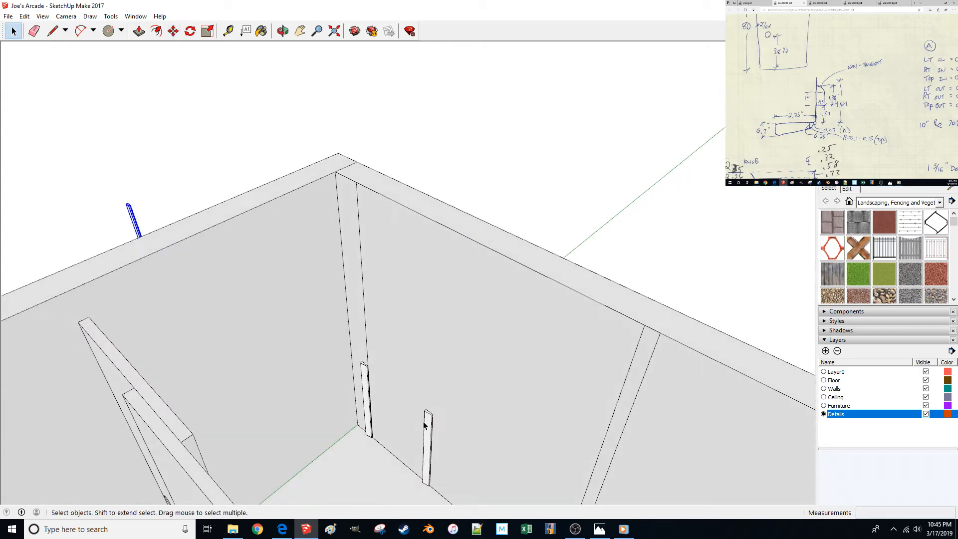
Mirror the copied trim strip in place by scaling it by -1 along the red axis.
scroll(419, 414, up, 5)
click(417, 417)
middle_drag(417, 419, 419, 415)
key(s)
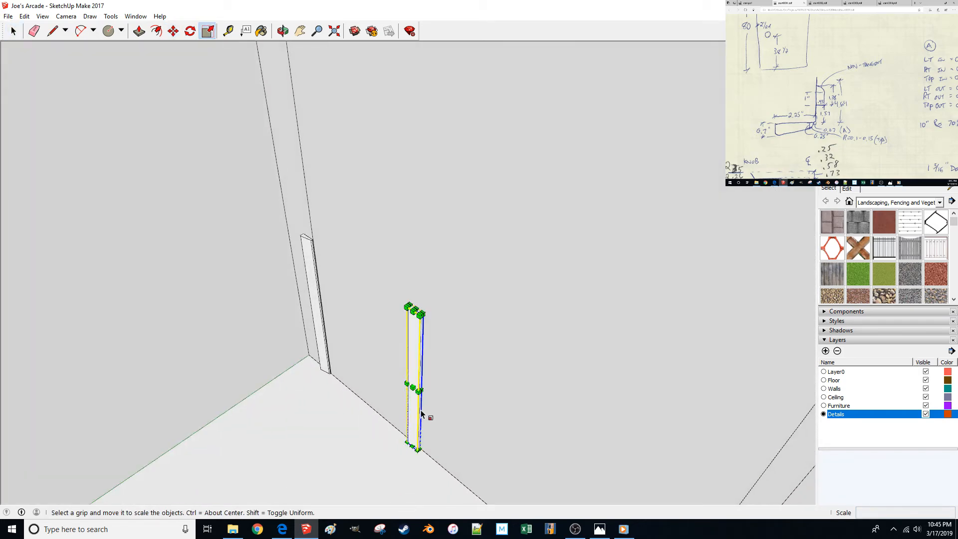
scroll(416, 391, up, 4)
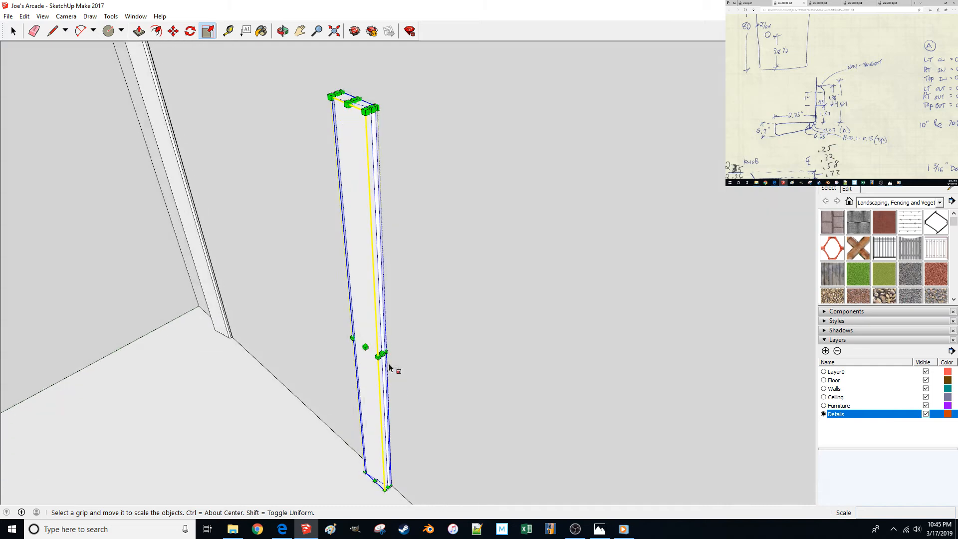
drag(382, 354, 403, 372)
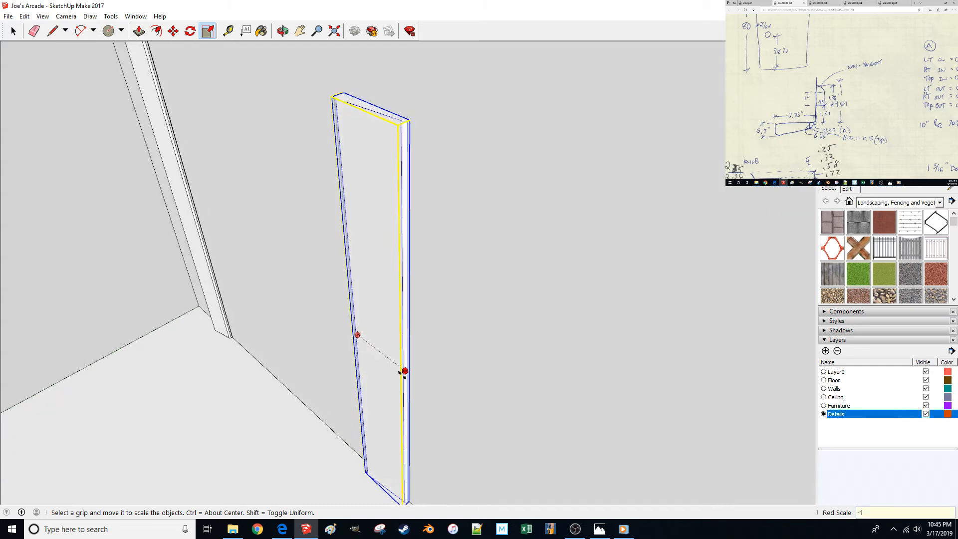
key(Return)
key(space)
middle_drag(346, 207, 371, 154)
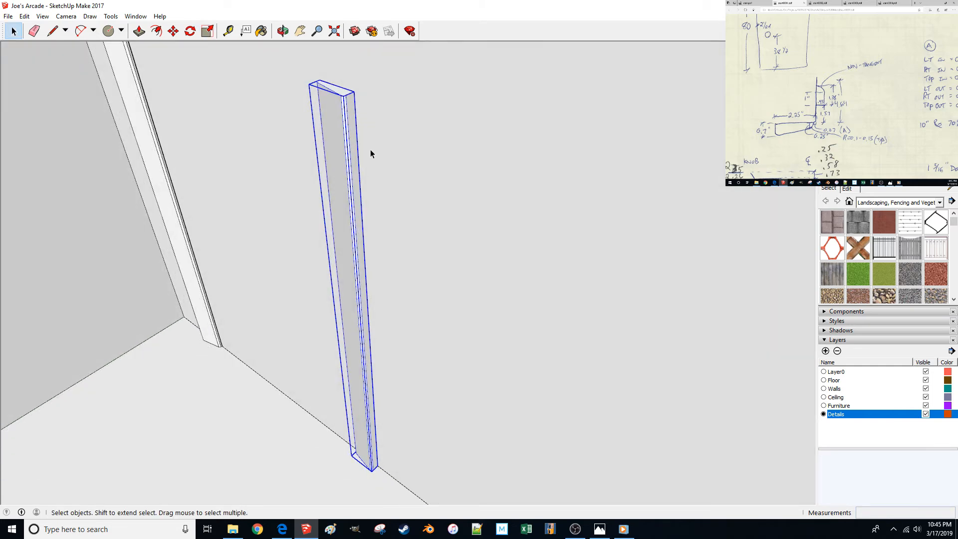
Move the mirrored trim strip by its lower back corner to the foot of the same wall's vertical line farthest from the room corner.
key(m)
click(373, 469)
scroll(379, 467, up, 5)
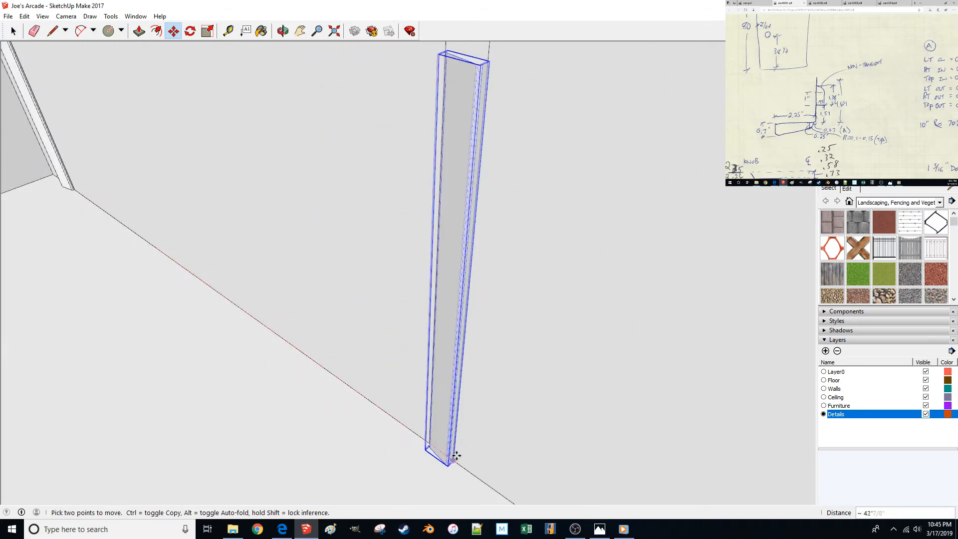
key(space)
Delete the vertical wall line farthest from the room corner, keeping the mirrored trim strip in front of it.
scroll(460, 320, down, 3)
key(Delete)
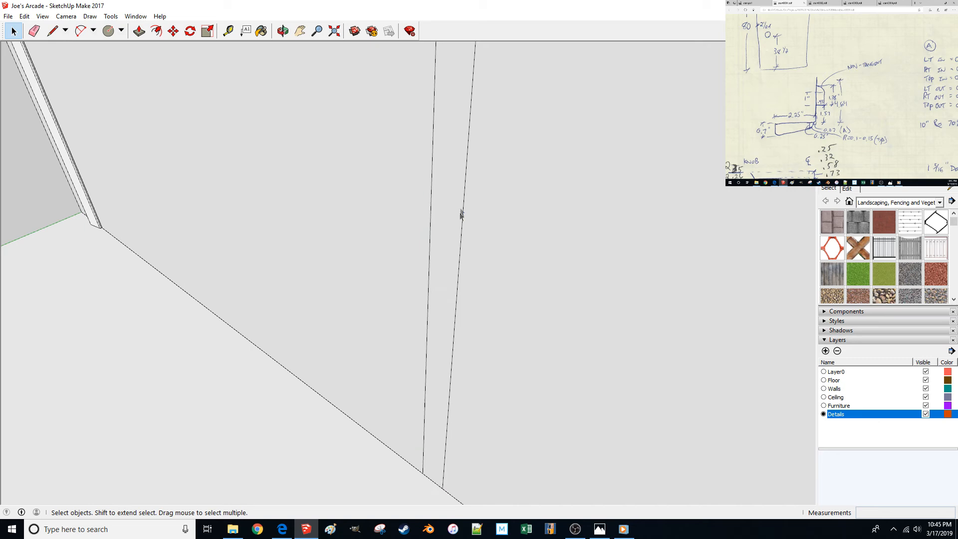
key(ctrl+z)
click(464, 197)
key(Delete)
click(462, 206)
Inspect the wall around both trim strips up to its top edge and check the paused room video footage.
scroll(448, 296, down, 5)
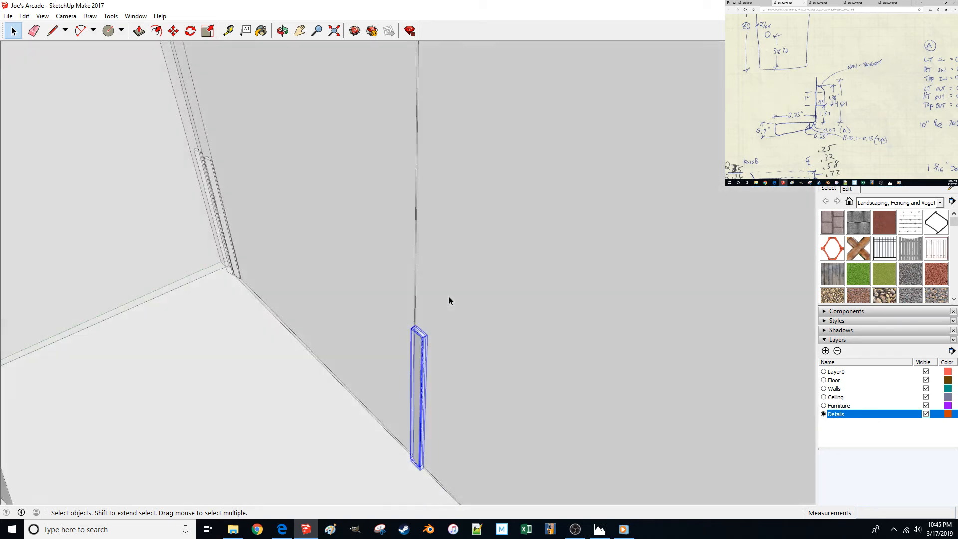
scroll(454, 299, down, 5)
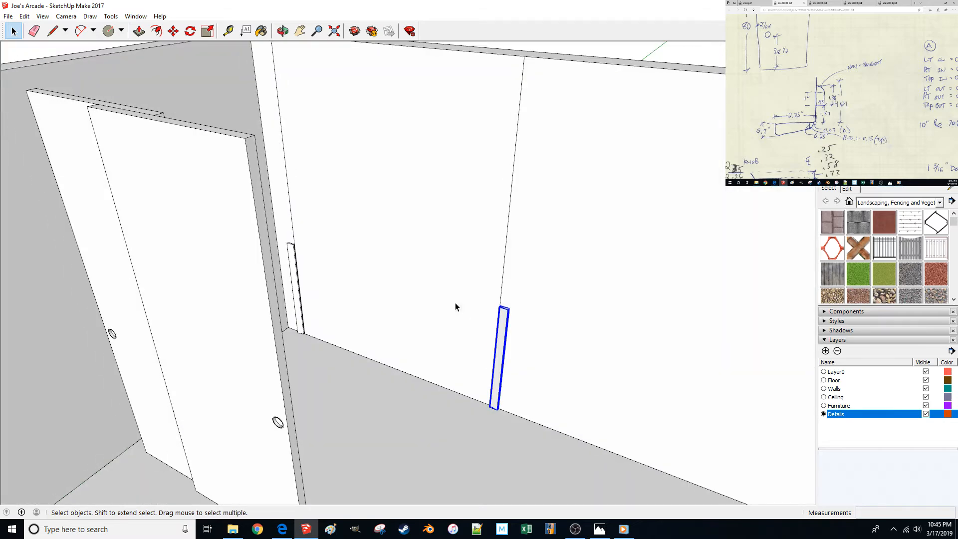
scroll(455, 302, down, 2)
middle_drag(455, 302, 479, 290)
click(501, 134)
middle_drag(477, 161, 501, 185)
scroll(465, 343, up, 6)
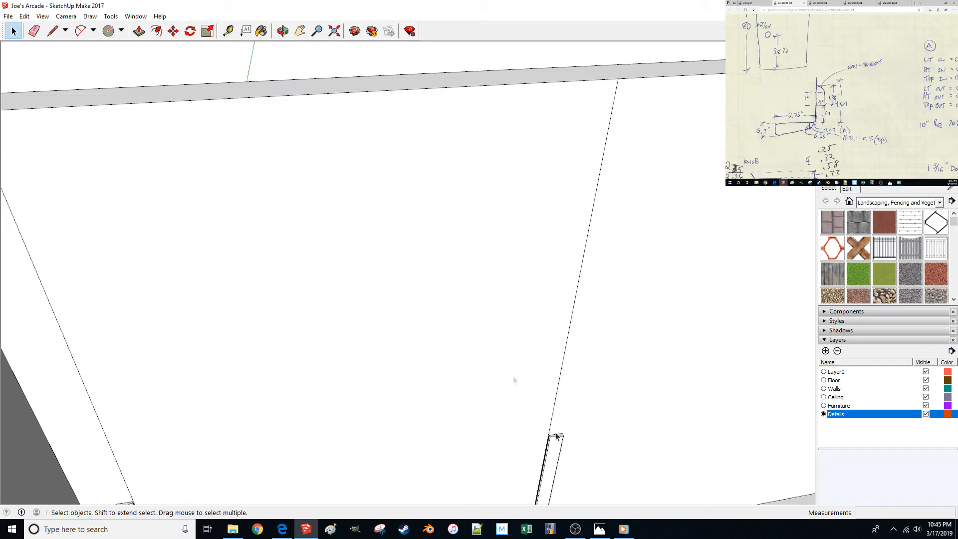
click(623, 529)
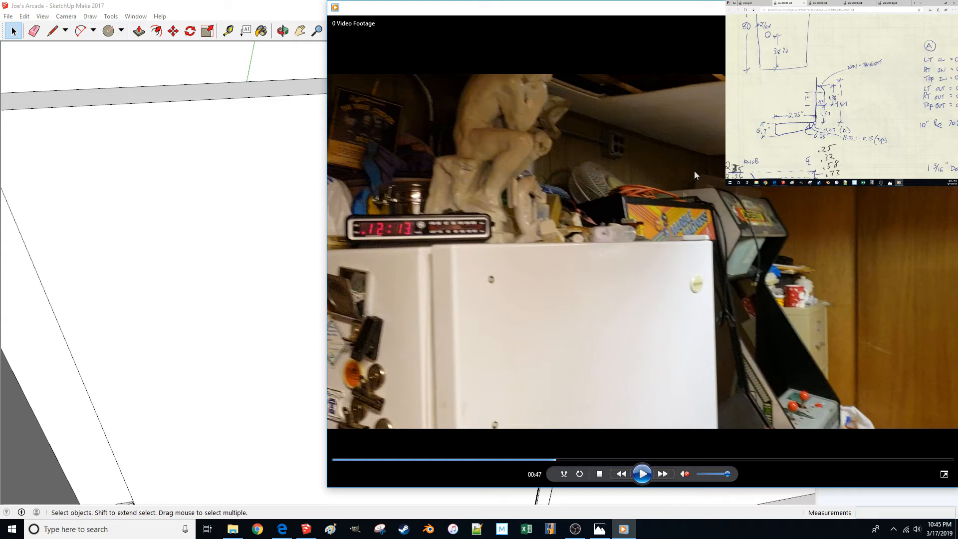
click(623, 529)
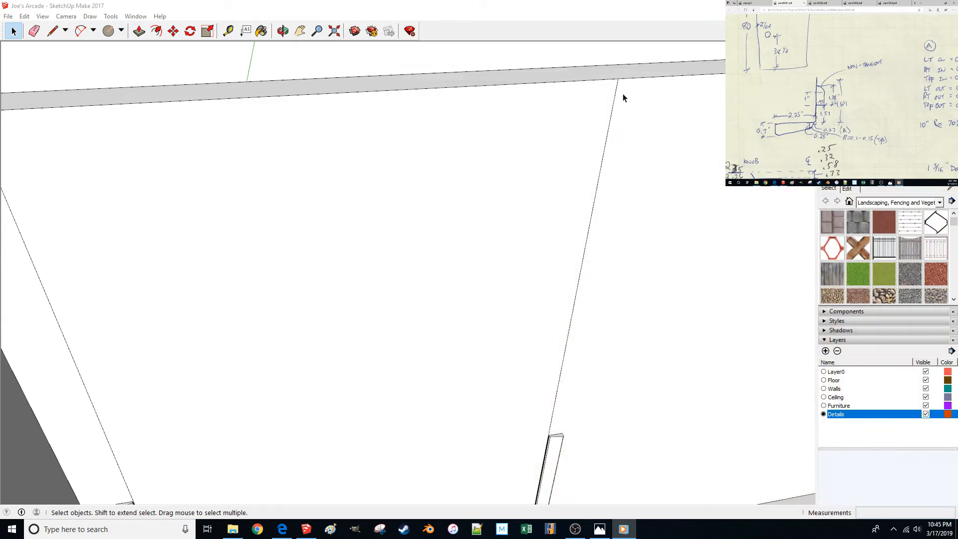
middle_drag(466, 267, 466, 290)
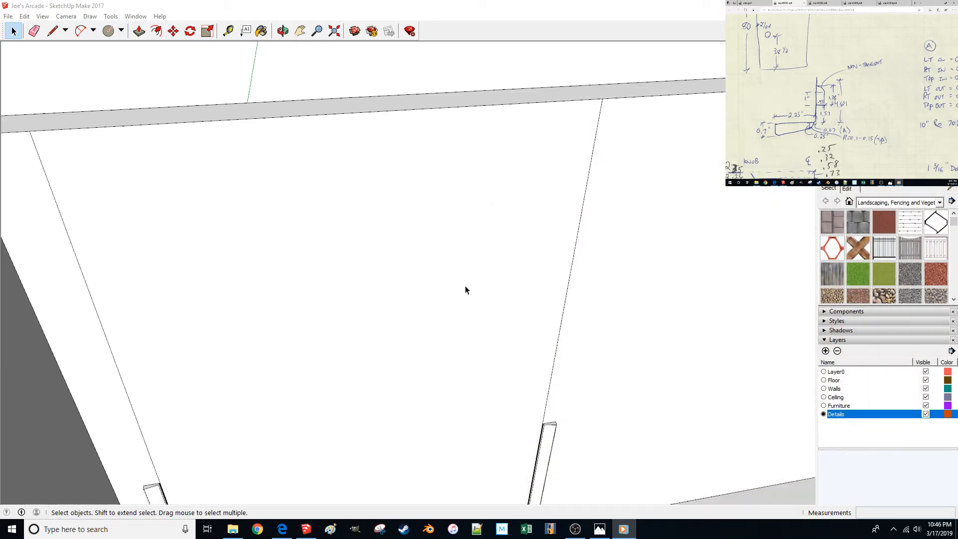
Copy the mirrored trim strip, placing the copy a short distance farther along the wall from the room corner.
click(527, 65)
click(440, 370)
scroll(440, 374, down, 4)
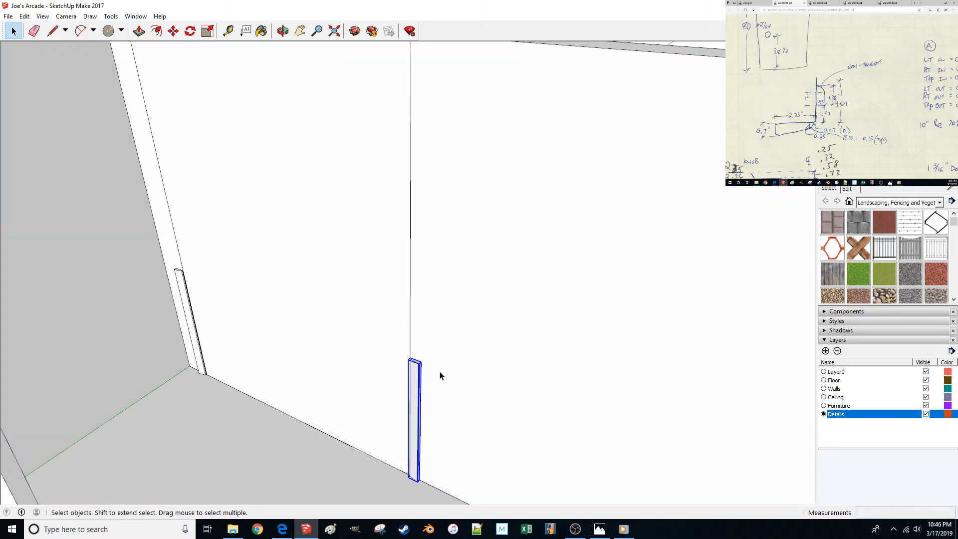
key(m)
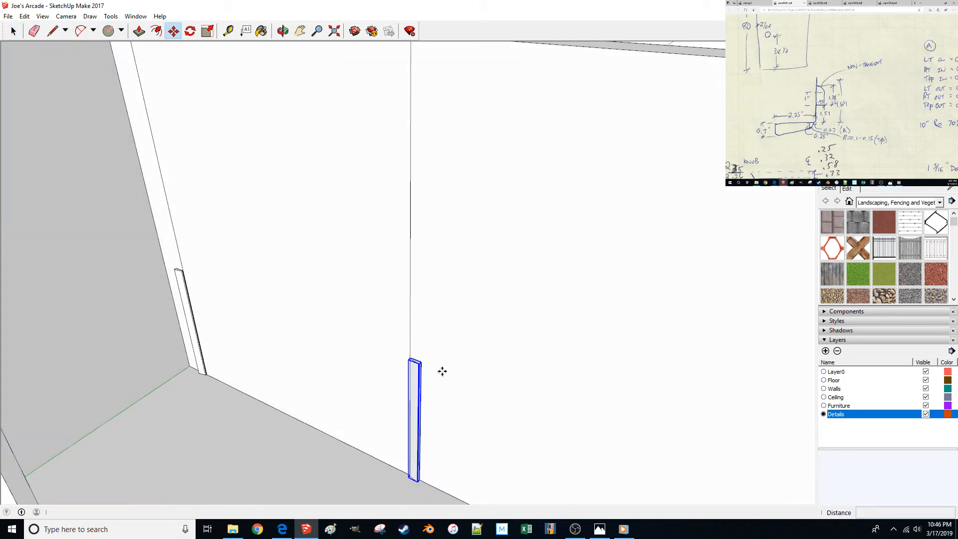
click(475, 414)
key(ctrl)
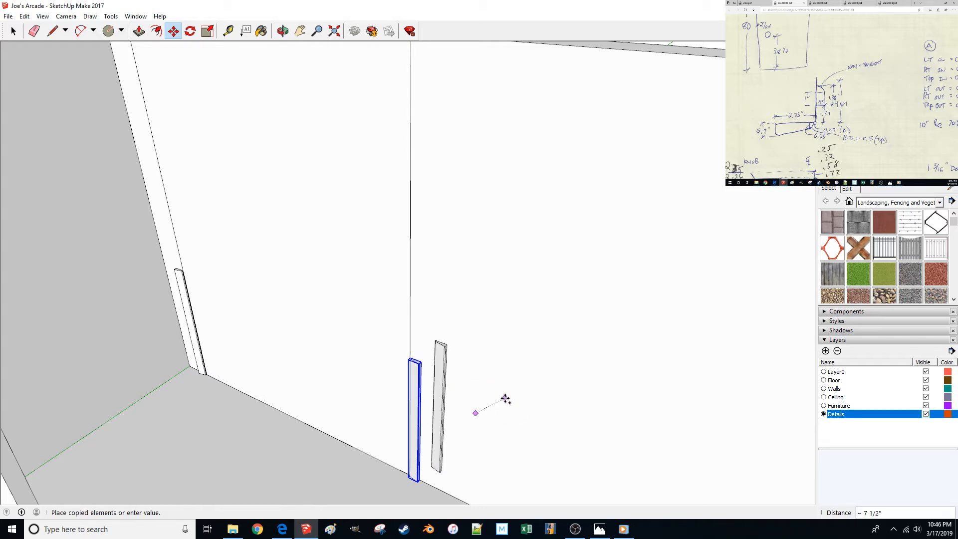
click(537, 435)
key(space)
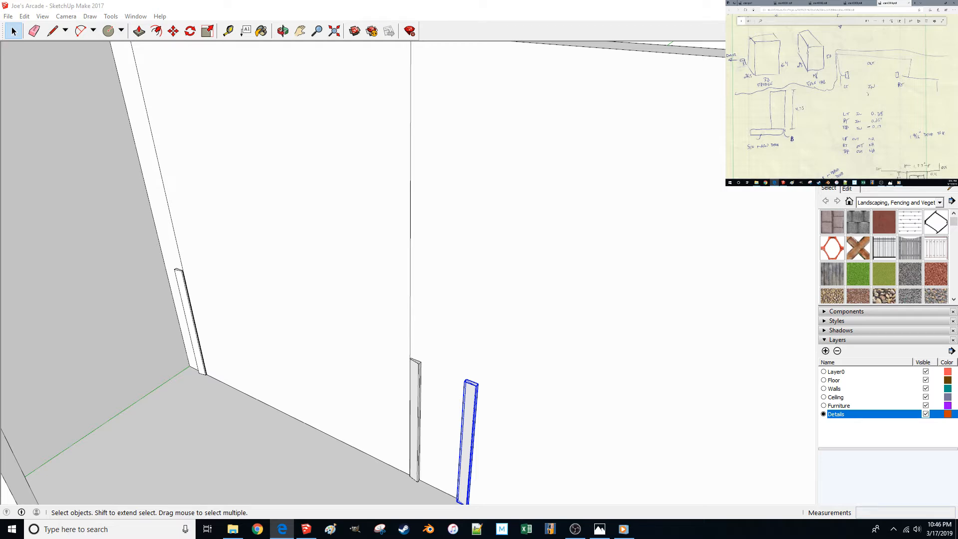
Switch to the video player and review the room footage, pausing at 01:10 on the Missile Command cabinet before returning to the model.
key(alt+Tab)
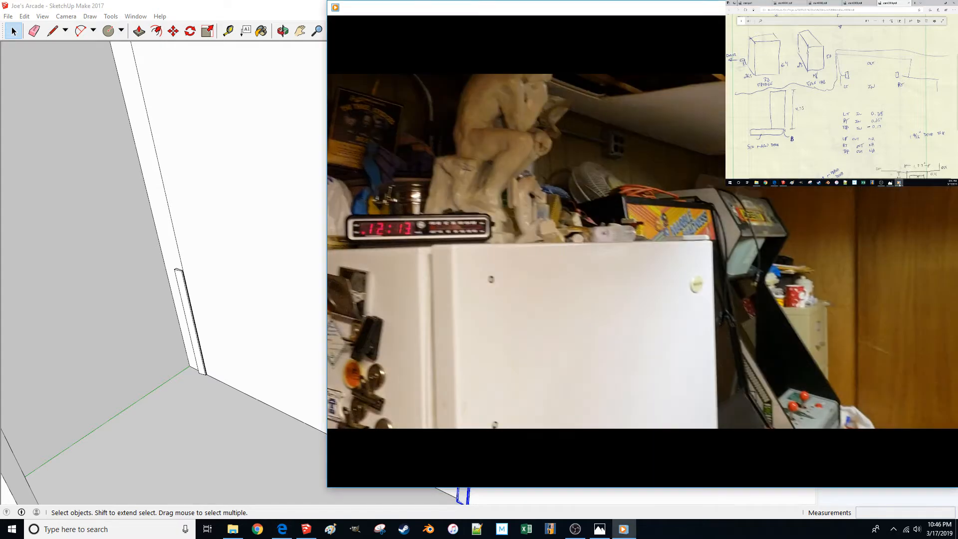
click(642, 473)
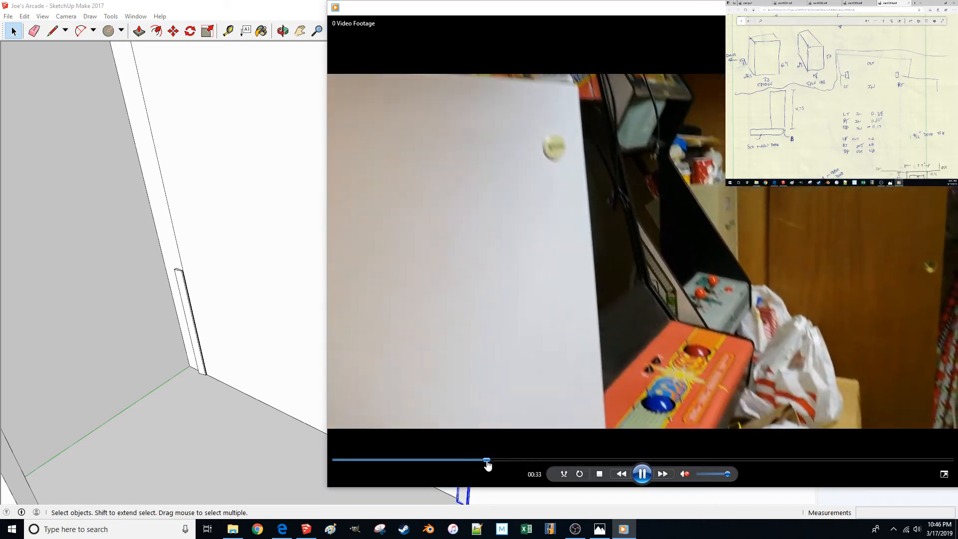
click(489, 459)
click(467, 459)
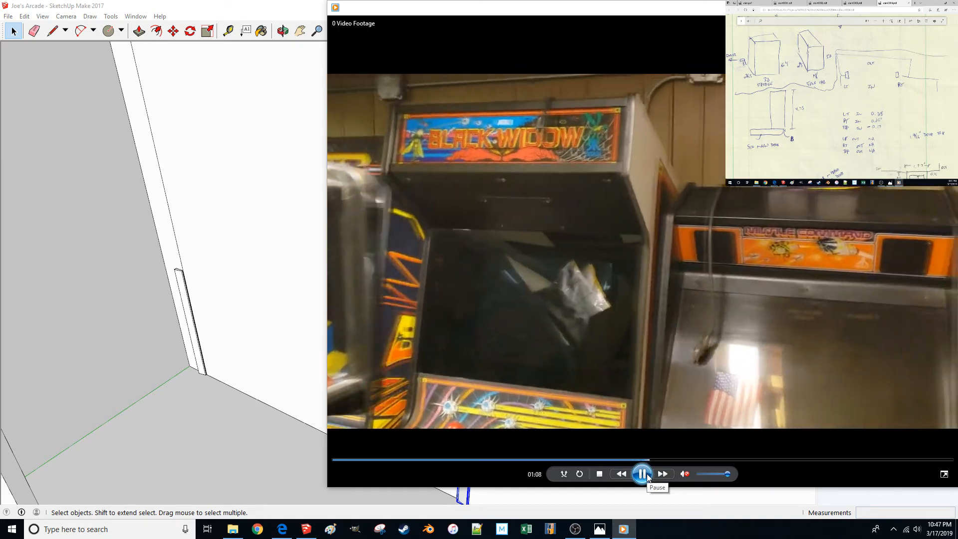
click(643, 474)
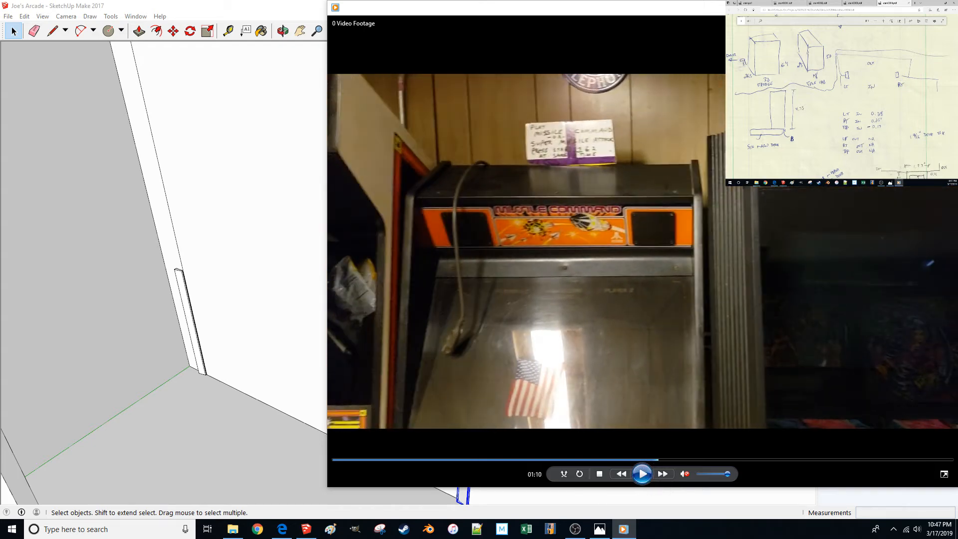
click(900, 8)
click(513, 8)
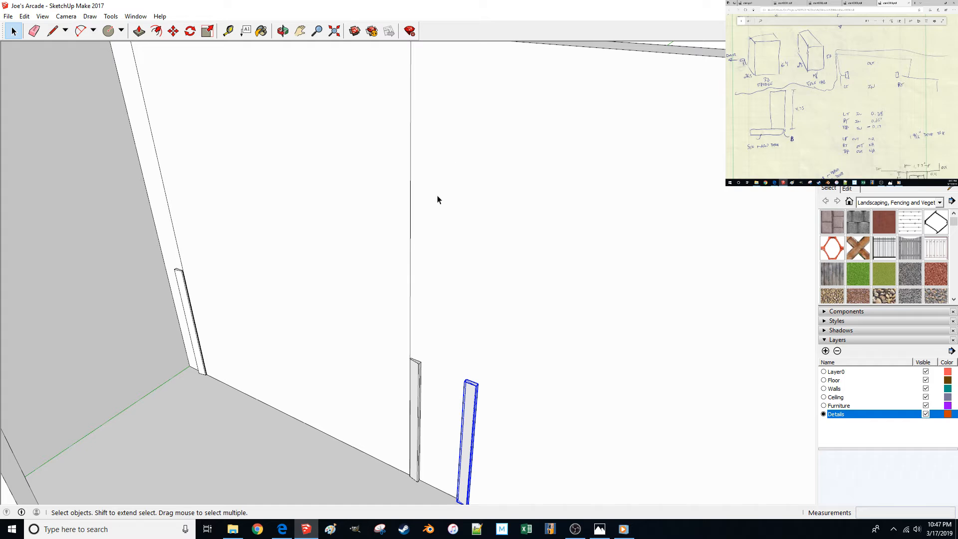
Examine the handwritten door and trim measurements in scan0004.pdf at full-screen size, then return the scan to the second display.
click(841, 100)
scroll(841, 99, down, 6)
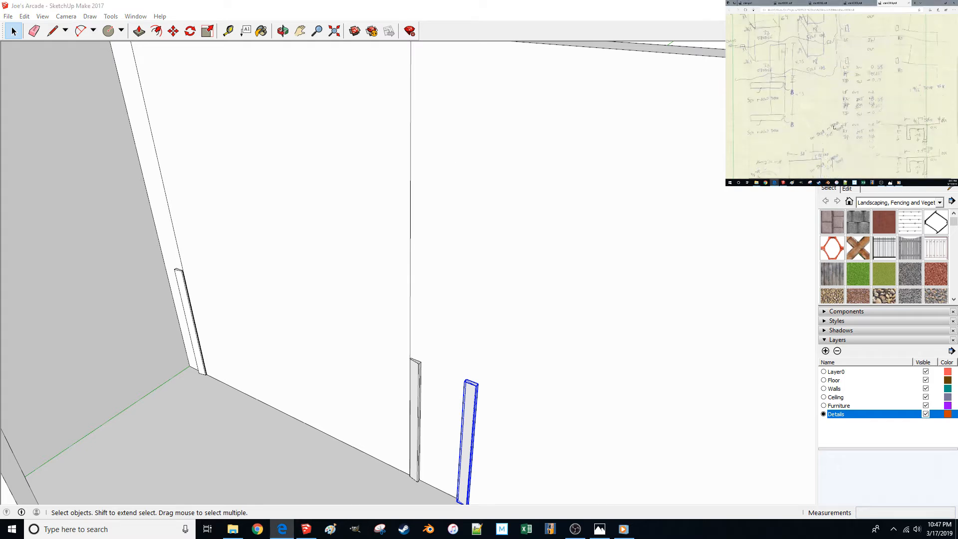
scroll(841, 96, up, 5)
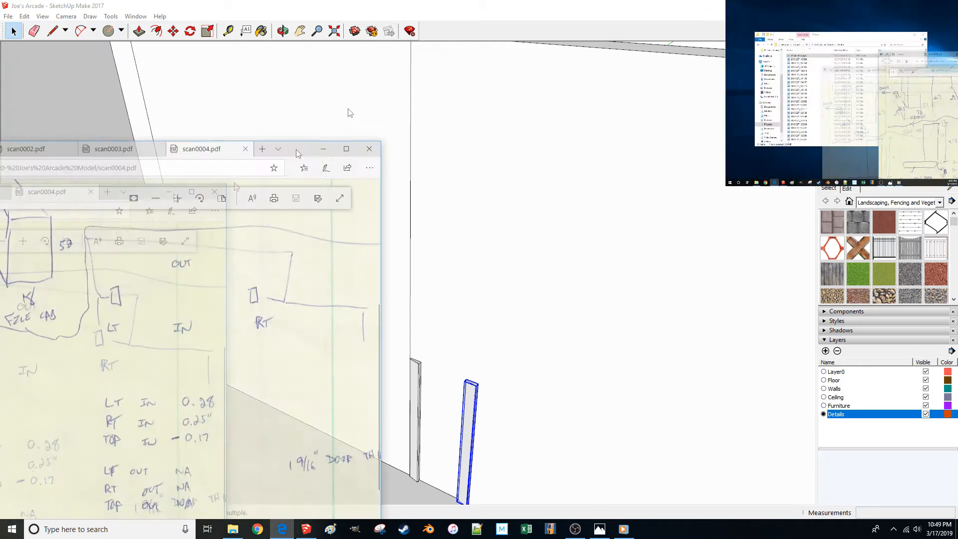
drag(299, 153, 399, 1)
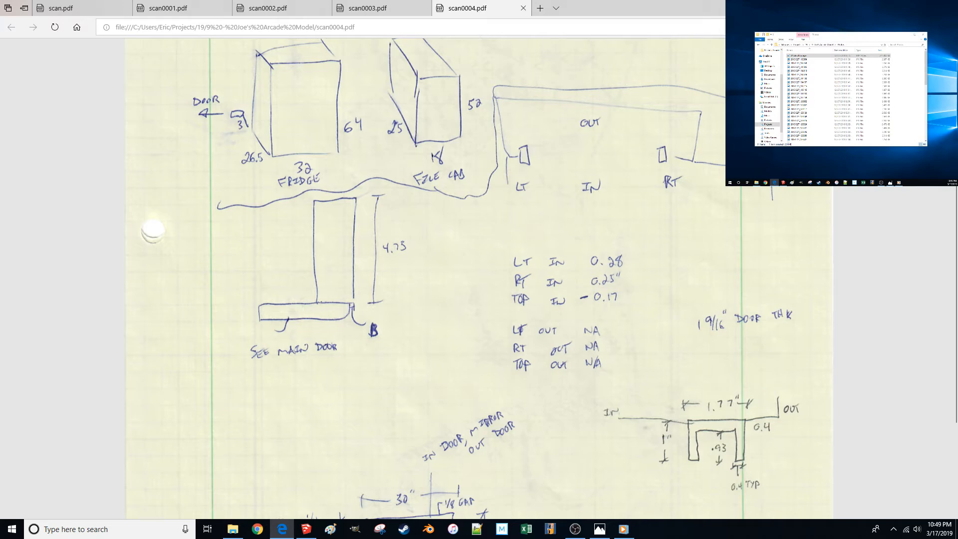
mouse_move(799, 8)
mouse_down()
mouse_move(848, 15)
mouse_move(897, 2)
mouse_up()
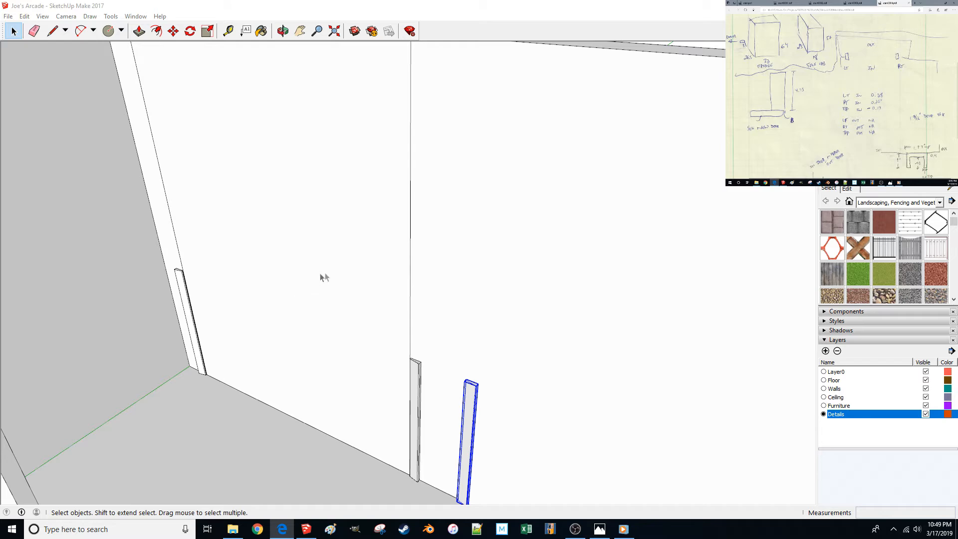
Move the trim board beside the room corner .21" toward the corner along the wall.
click(493, 208)
scroll(474, 240, down, 3)
click(568, 117)
scroll(243, 333, up, 2)
scroll(243, 333, up, 2)
click(303, 368)
scroll(363, 372, up, 3)
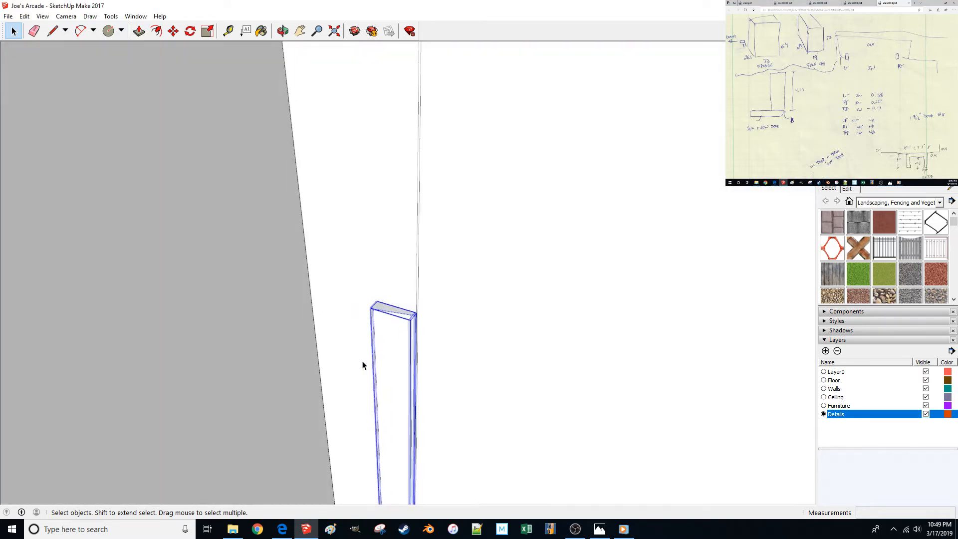
scroll(363, 366, up, 2)
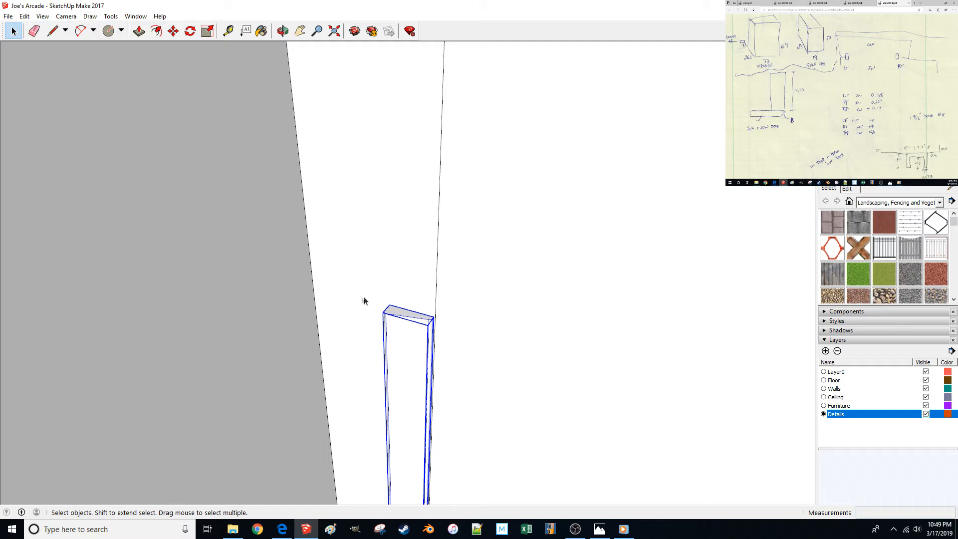
key(m)
click(395, 275)
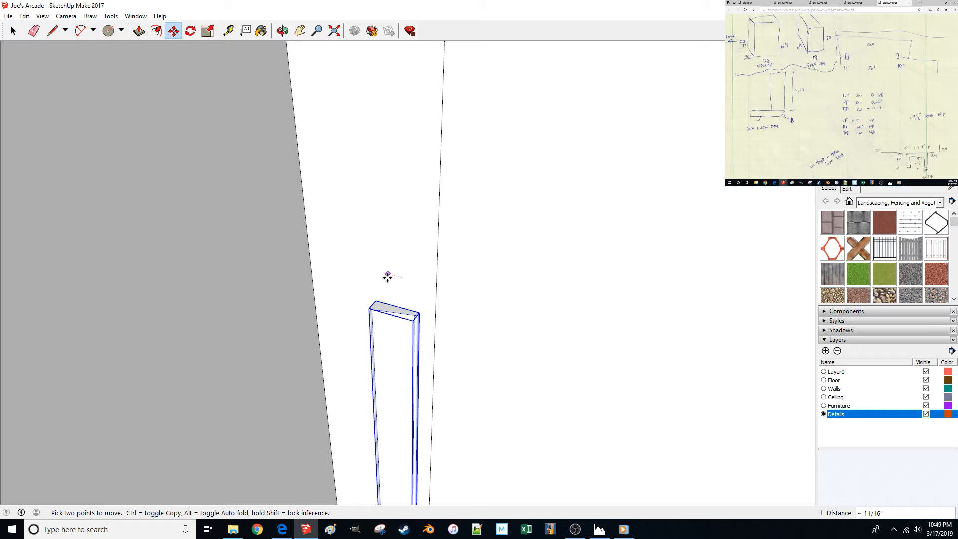
key(Return)
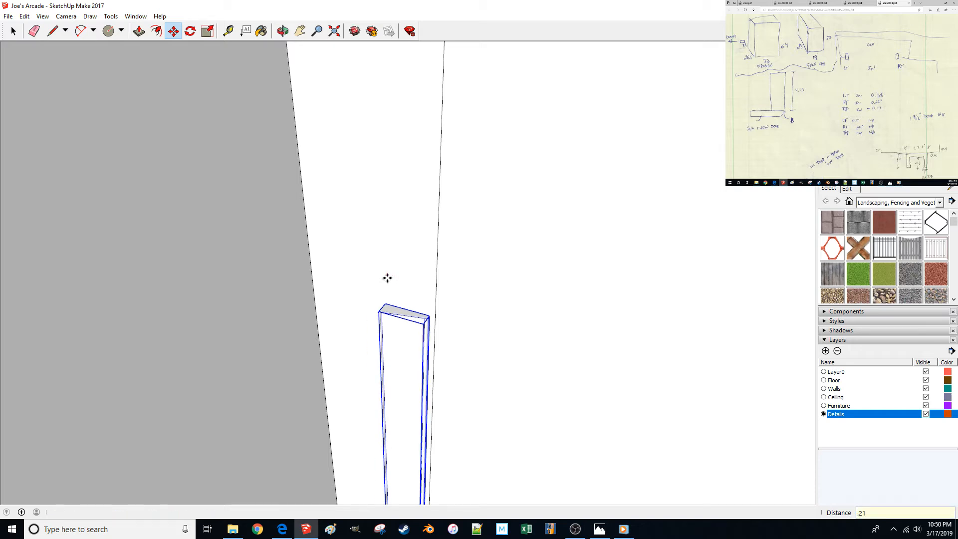
Delete the old vertical wall line next to the corner trim board.
key(space)
click(436, 310)
click(422, 307)
Draw a horizontal line along the wall from the corner trim board's outer top corner to the far side of the middle trim board.
scroll(421, 307, up, 1)
mouse_move(411, 306)
middle_down()
mouse_move(279, 304)
mouse_move(273, 352)
mouse_move(301, 363)
middle_up()
scroll(273, 352, up, 1)
key(l)
click(290, 378)
scroll(291, 377, down, 3)
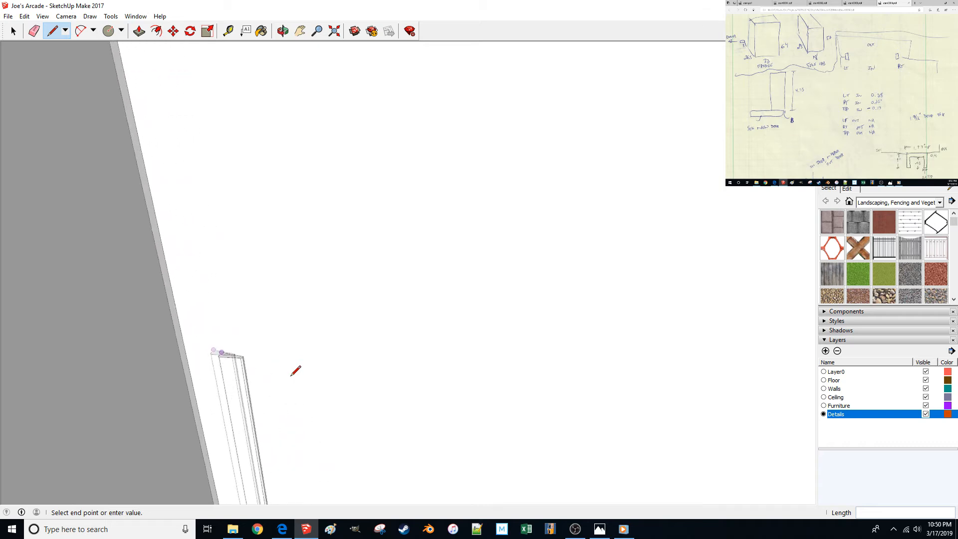
scroll(108, 349, down, 4)
scroll(351, 350, down, 3)
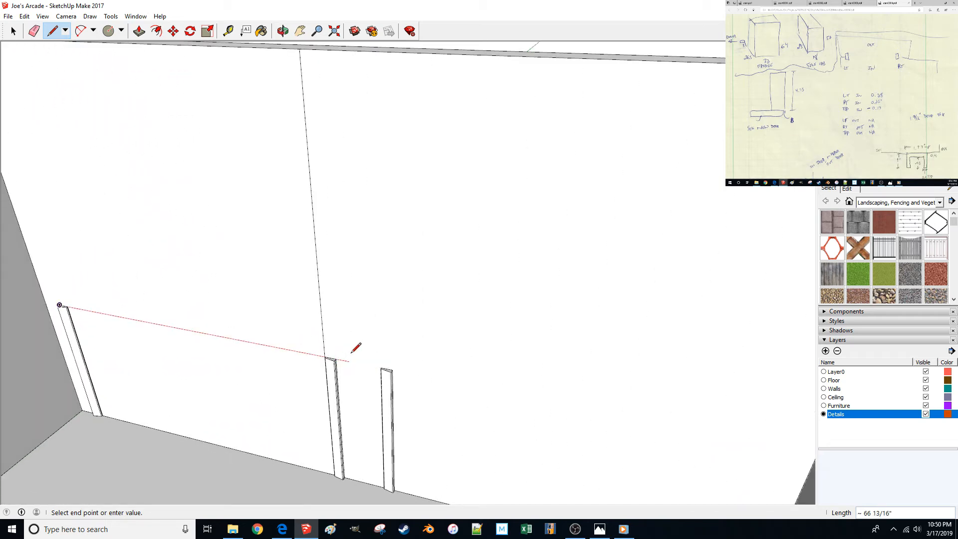
key(space)
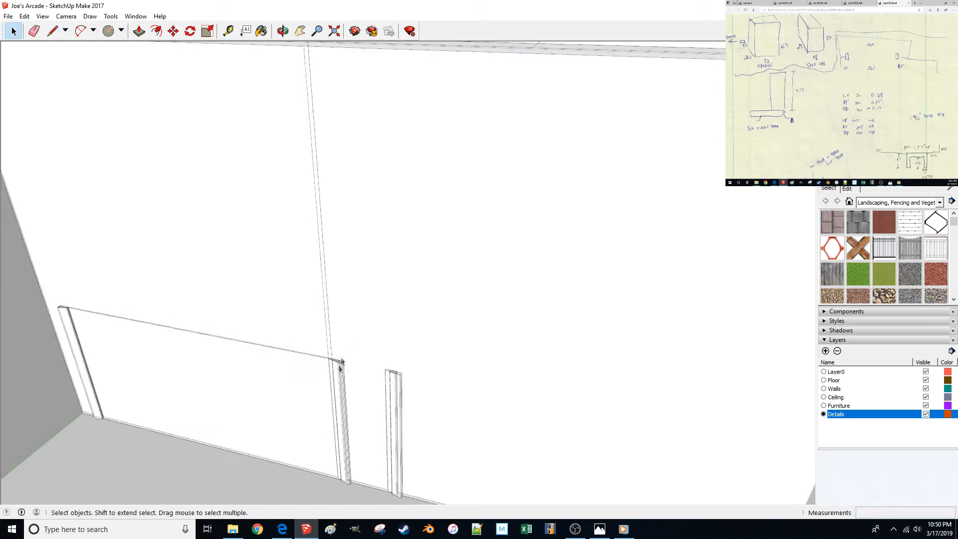
Move the middle trim board so its outer top corner meets the end of the horizontal line.
scroll(352, 399, up, 6)
click(295, 408)
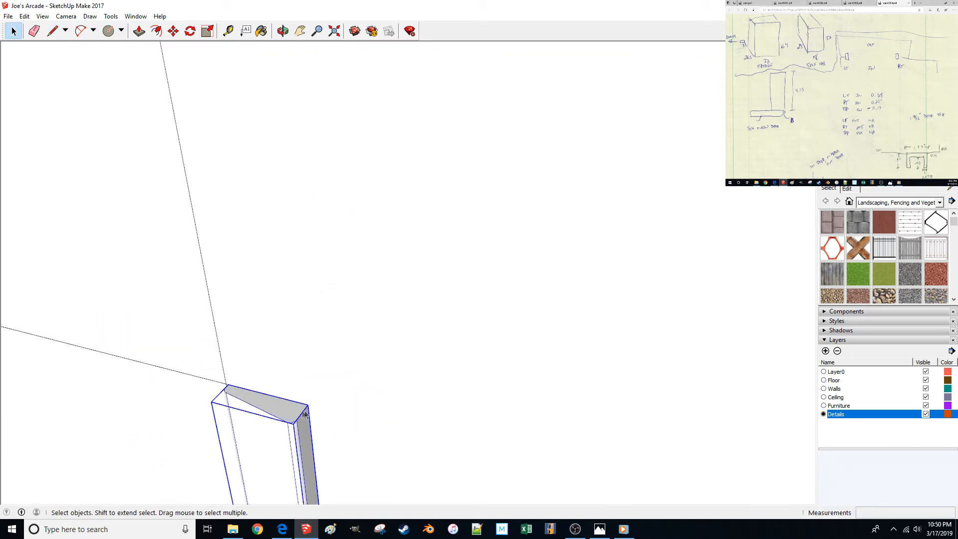
key(m)
click(302, 403)
click(300, 402)
key(space)
middle_drag(300, 402, 429, 353)
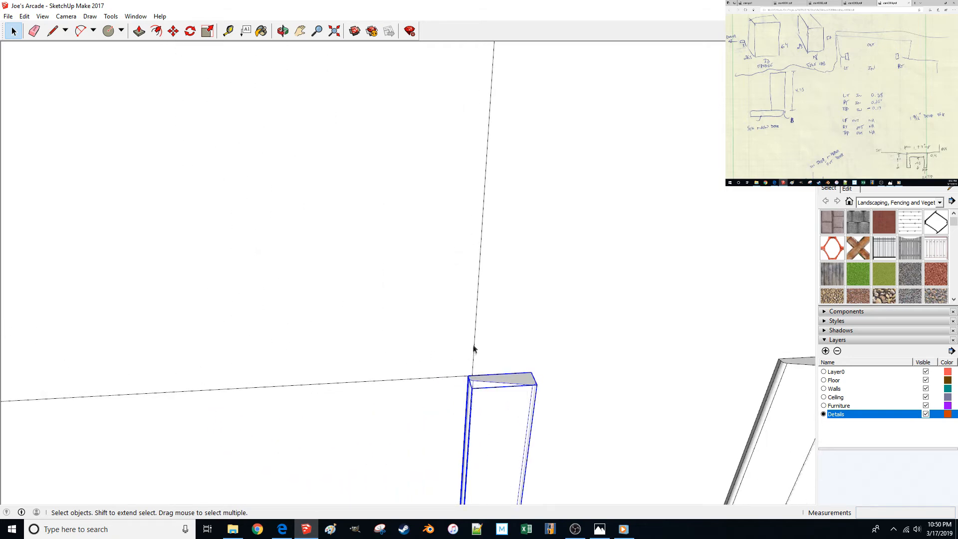
Replace the vertical line at the middle trim board with an 82 1/2" line from the floor to the wall top, slightly inside the board.
click(474, 349)
key(Delete)
mouse_move(474, 345)
middle_down()
mouse_move(519, 328)
mouse_move(505, 350)
mouse_move(520, 444)
mouse_move(567, 443)
mouse_move(582, 454)
middle_up()
key(l)
click(589, 460)
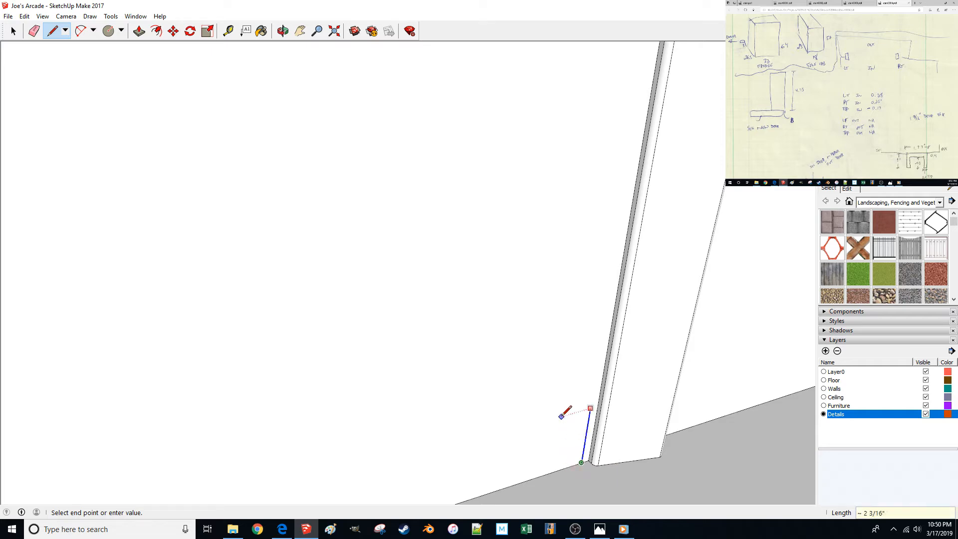
scroll(566, 410, up, 5)
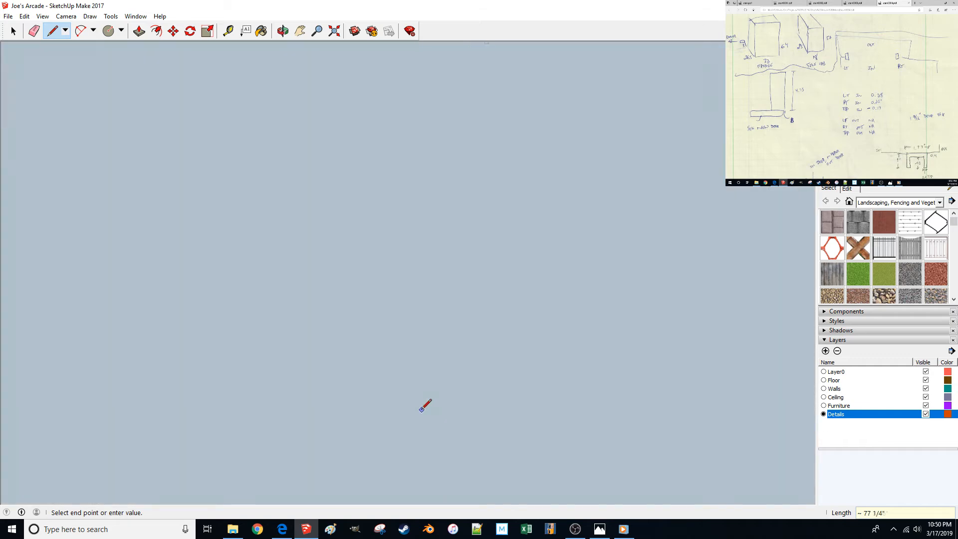
scroll(425, 405, down, 5)
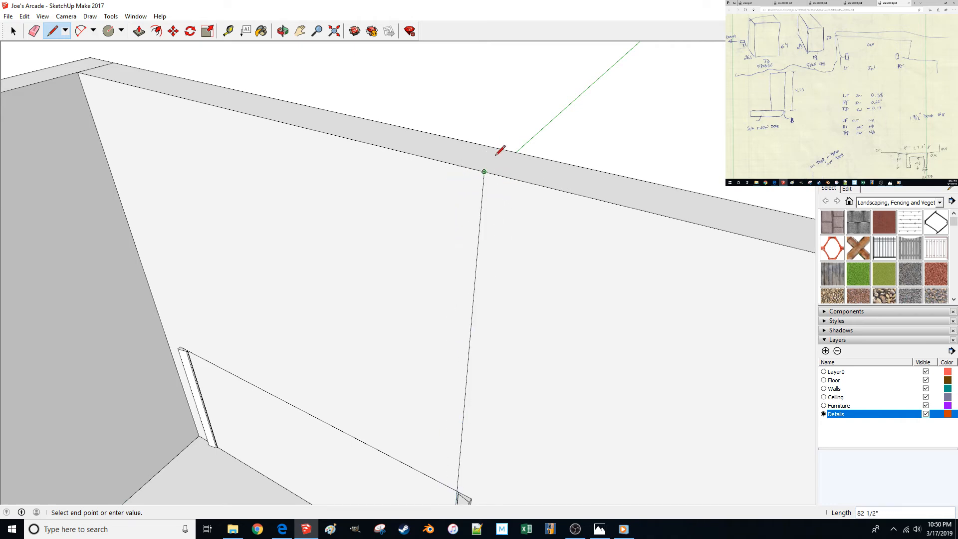
Delete the horizontal construction line between the corner and middle trim boards, keeping the vertical line.
key(space)
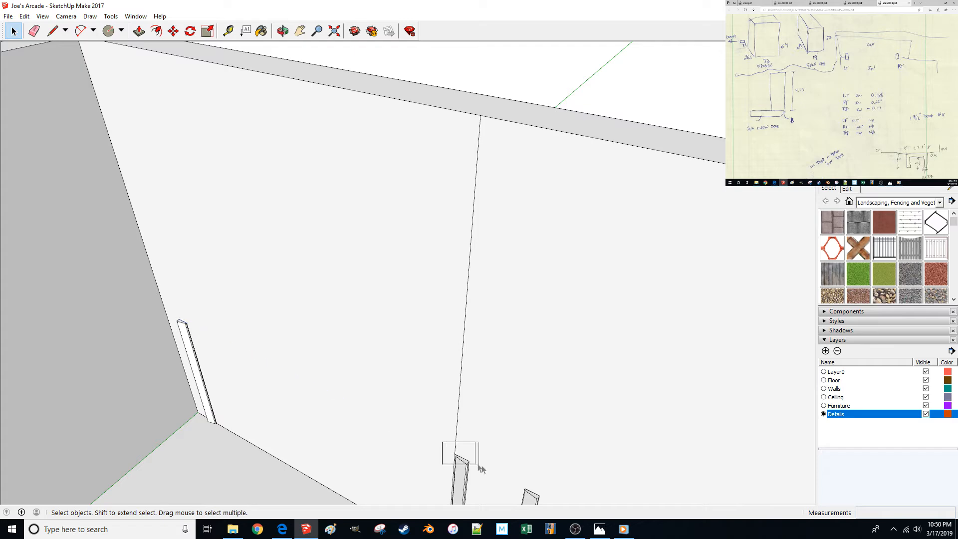
scroll(482, 469, down, 3)
click(453, 397)
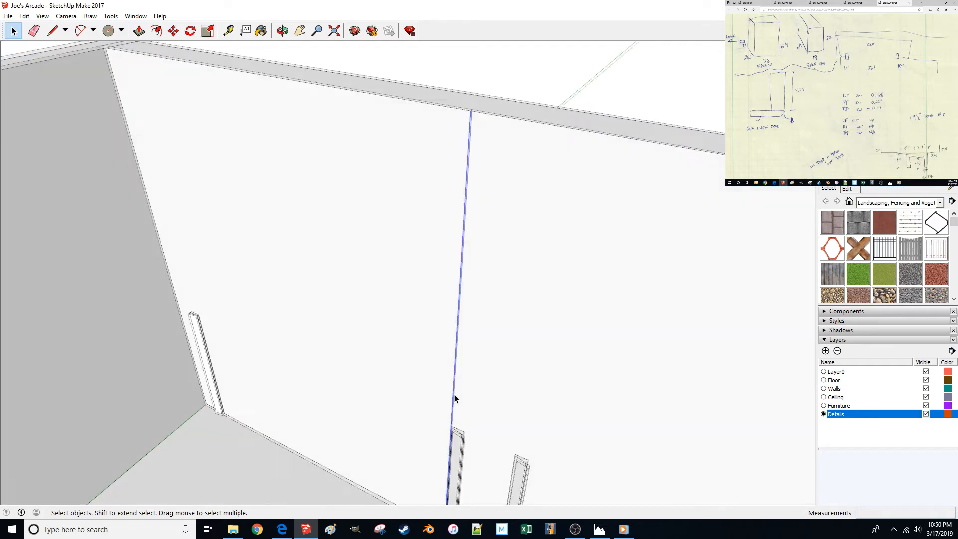
scroll(454, 394, down, 2)
scroll(458, 277, down, 3)
click(486, 98)
scroll(283, 400, up, 5)
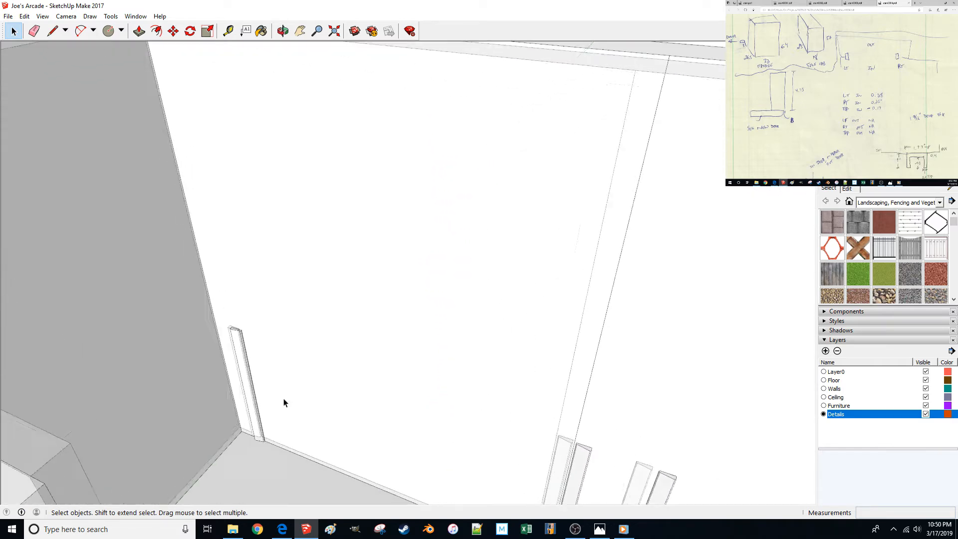
Draw a vertical line from the floor to the wall top, offset .28" inward from the corner trim board's edge.
scroll(282, 419, up, 4)
key(l)
scroll(343, 413, up, 4)
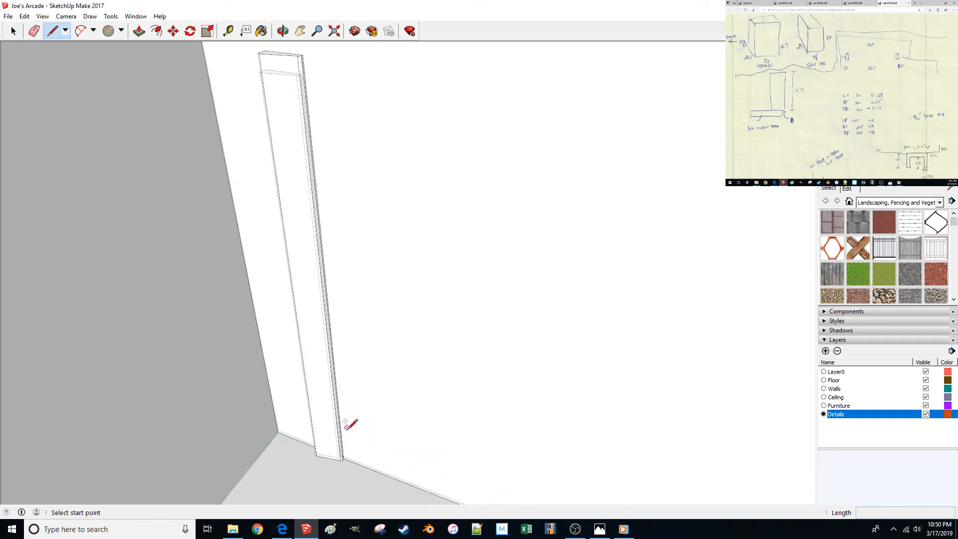
scroll(309, 446, up, 3)
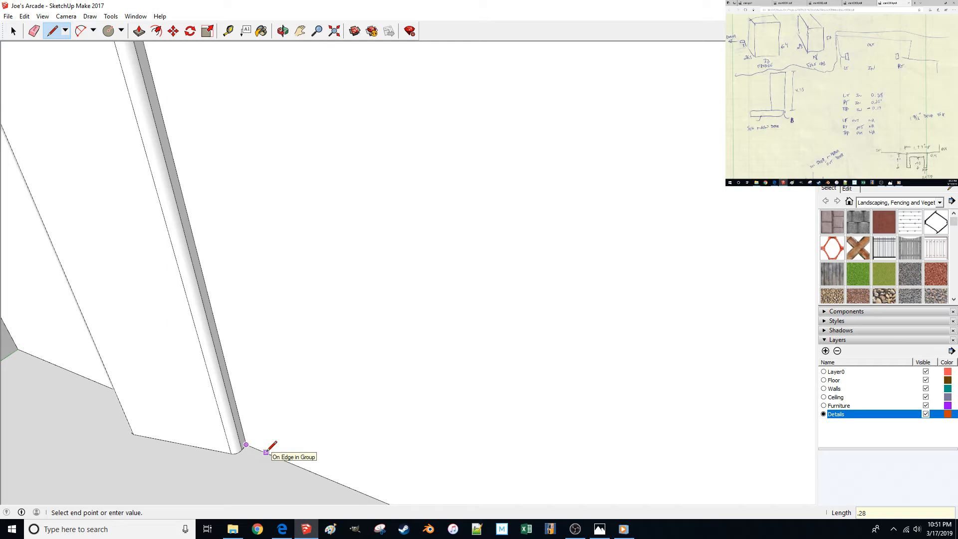
mouse_move(272, 445)
middle_down()
mouse_move(261, 404)
mouse_move(335, 442)
mouse_move(325, 449)
mouse_move(327, 351)
middle_up()
click(327, 452)
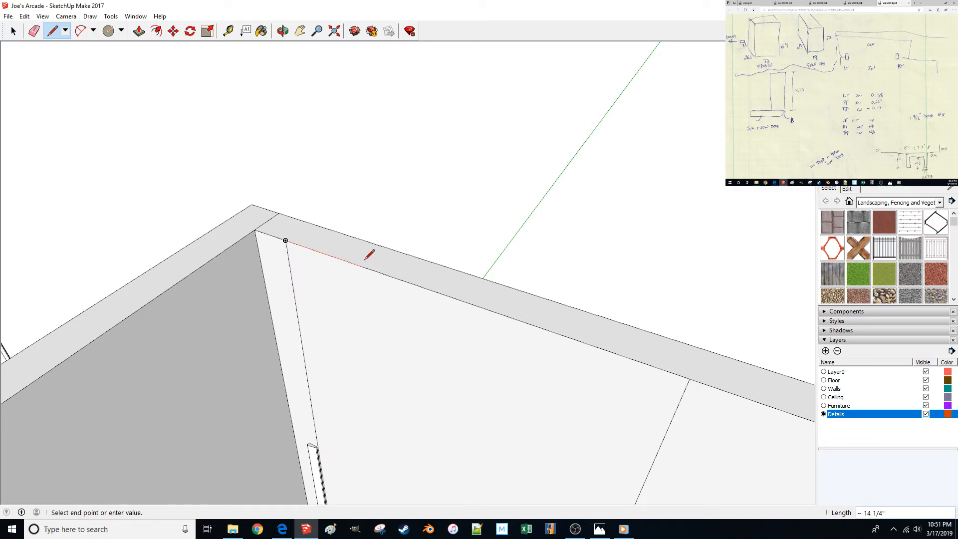
key(space)
middle_drag(338, 285, 302, 368)
drag(296, 382, 340, 434)
mouse_move(347, 441)
middle_down()
mouse_move(455, 433)
mouse_move(367, 156)
mouse_move(425, 97)
mouse_move(742, 294)
middle_up()
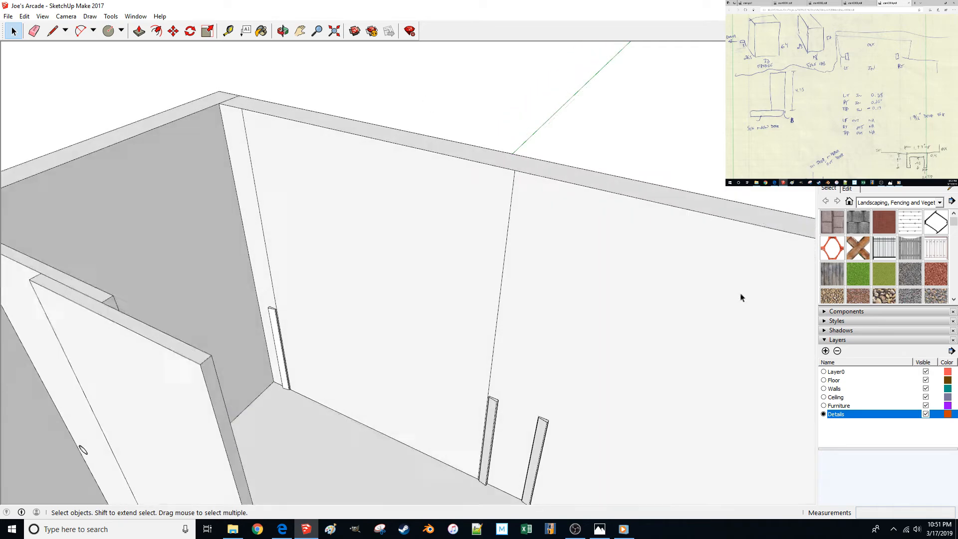
Keep Details as the active layer and rotate the spare third trim board 90 degrees so it lies horizontally.
click(823, 388)
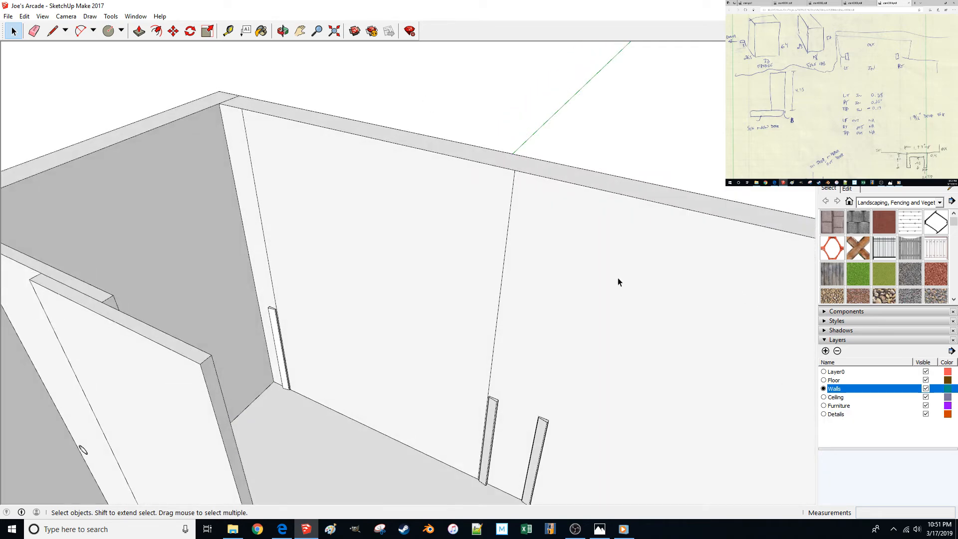
click(824, 414)
middle_drag(542, 439, 524, 419)
key(q)
click(556, 412)
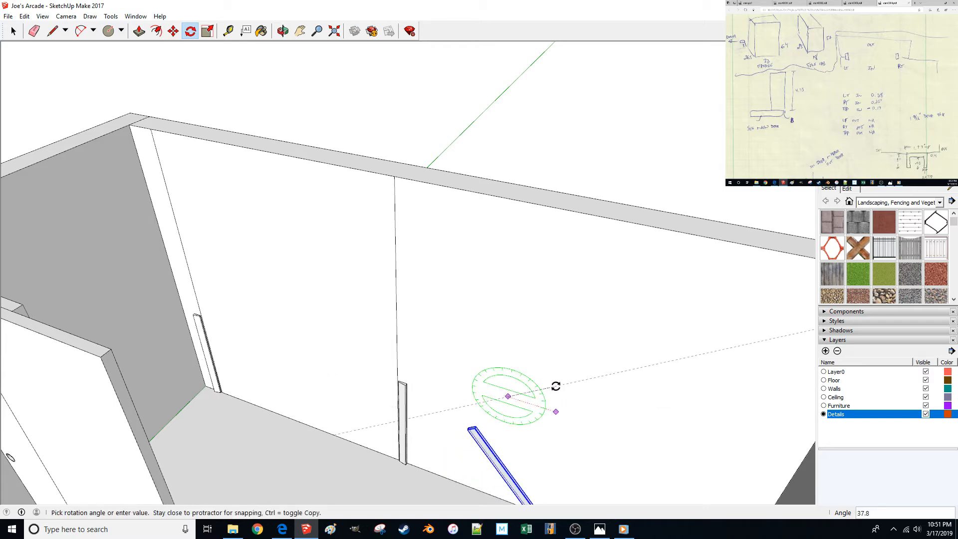
key(Return)
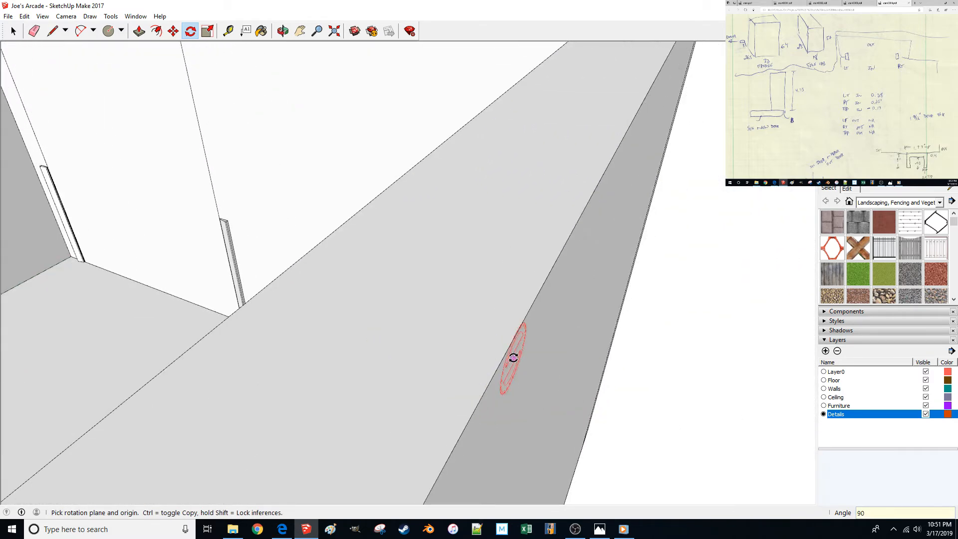
mouse_move(514, 358)
middle_down()
mouse_move(556, 352)
mouse_move(518, 351)
middle_up()
key(space)
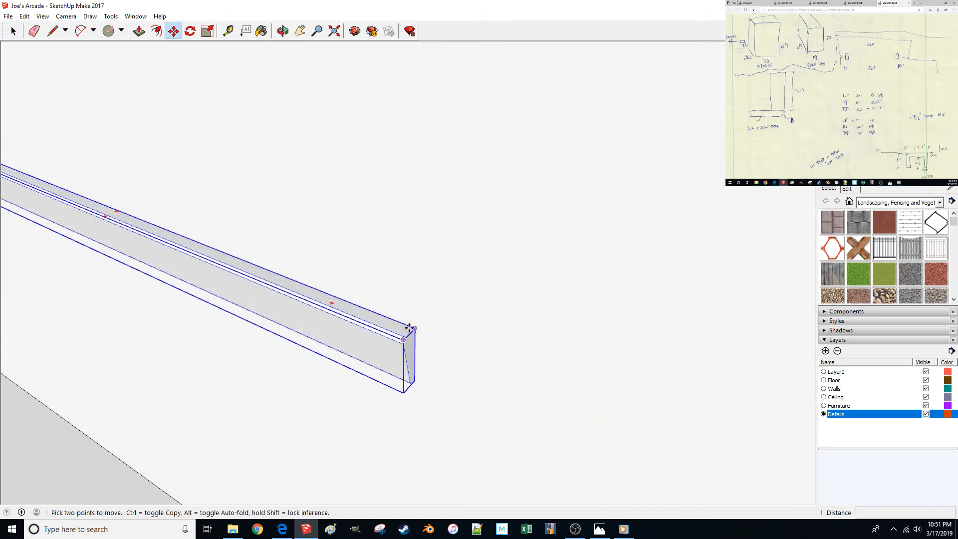
Move the horizontal trim board about 86" up to the top of the vertical line above the middle trim board.
scroll(414, 325, down, 6)
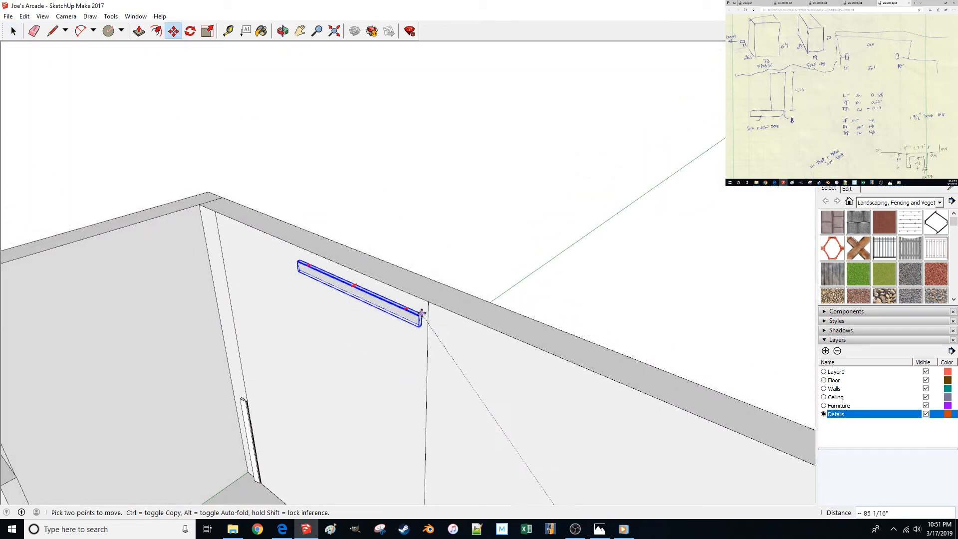
click(430, 302)
scroll(429, 301, up, 5)
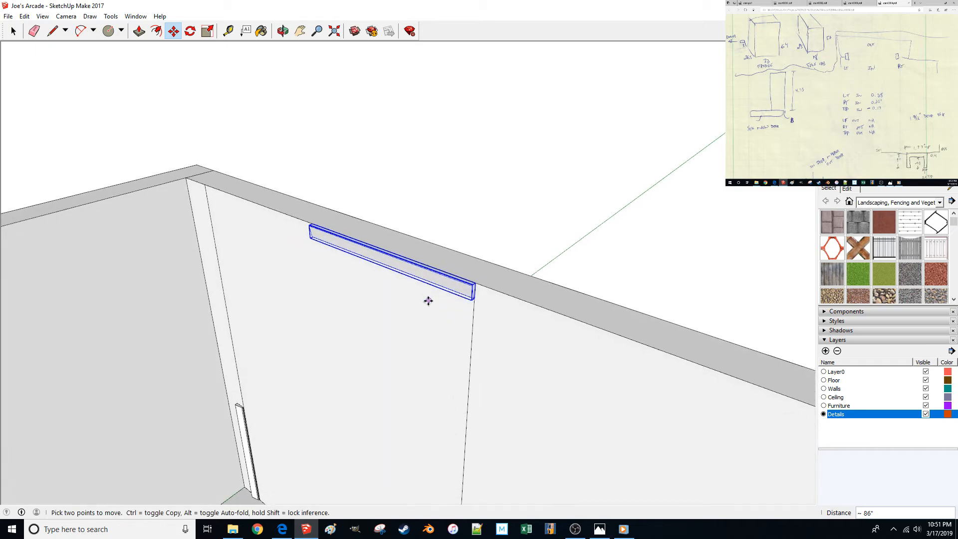
scroll(442, 295, up, 5)
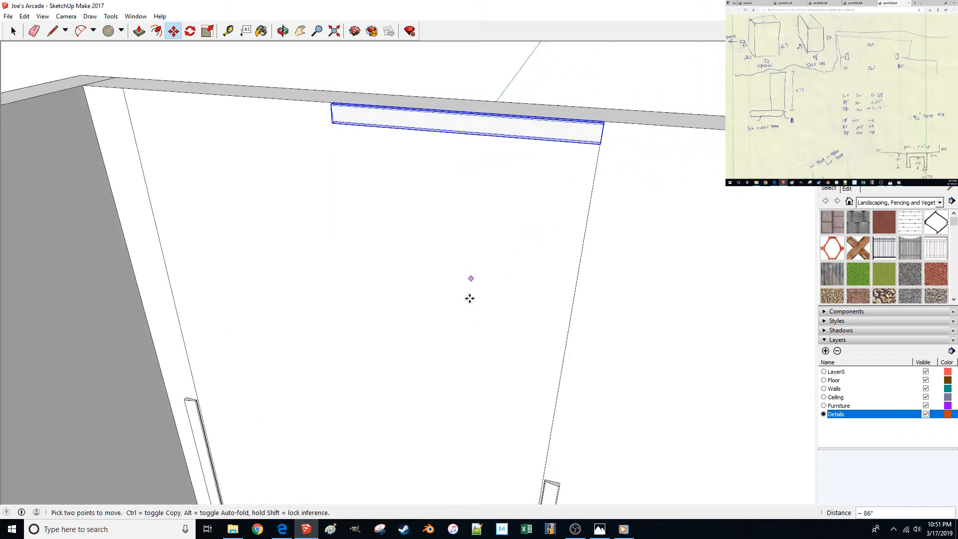
key(space)
Extend both ends of the header trim board with Push/Pull to align with the outer edges of the two side boards.
middle_drag(216, 118, 282, 128)
key(p)
click(295, 138)
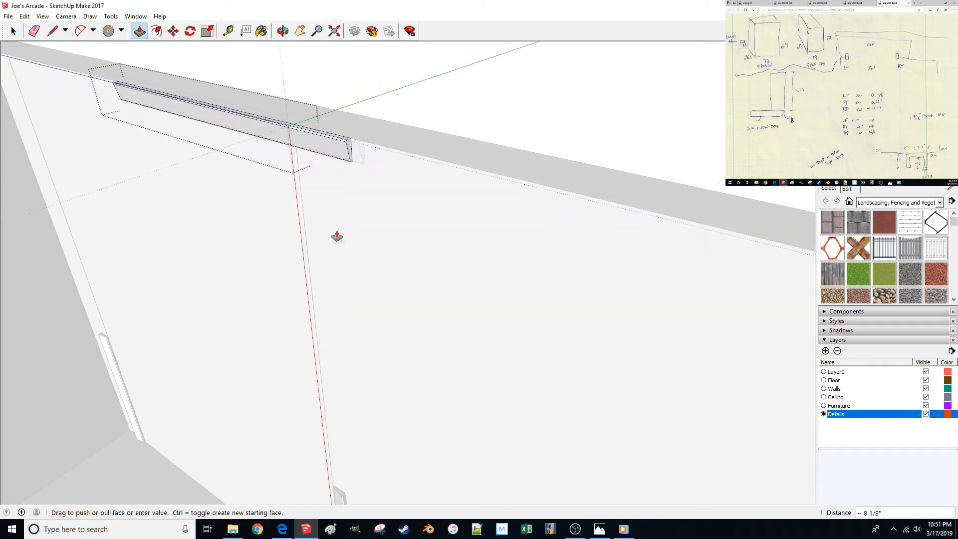
scroll(337, 300, up, 5)
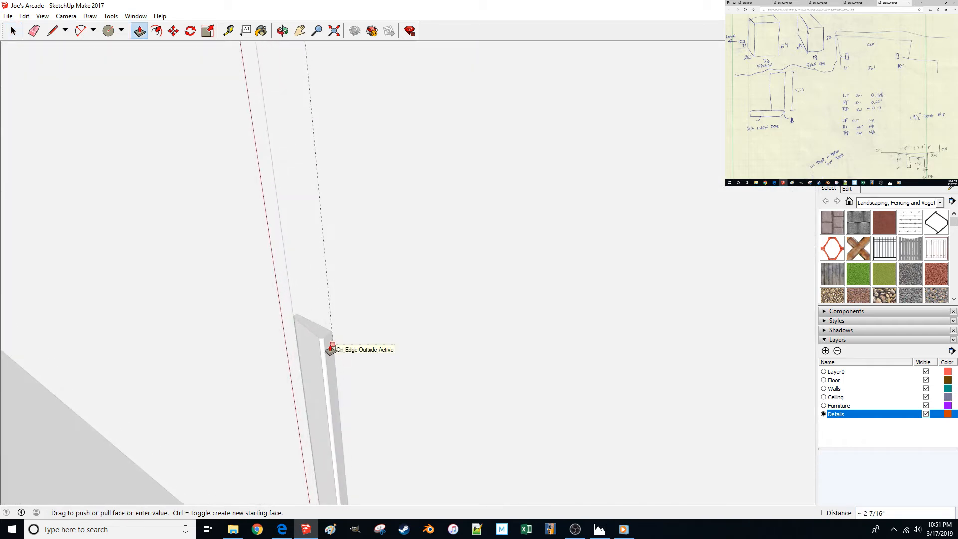
middle_drag(331, 349, 336, 241)
middle_drag(347, 135, 334, 325)
scroll(334, 324, down, 5)
key(space)
click(424, 159)
middle_drag(424, 158, 475, 199)
Draw a horizontal line across the wall, offset .17" below the header trim board.
mouse_move(519, 225)
middle_down()
mouse_move(586, 253)
mouse_move(523, 172)
mouse_move(561, 67)
mouse_move(560, 87)
mouse_move(538, 95)
mouse_move(535, 113)
middle_up()
key(l)
scroll(545, 160, up, 4)
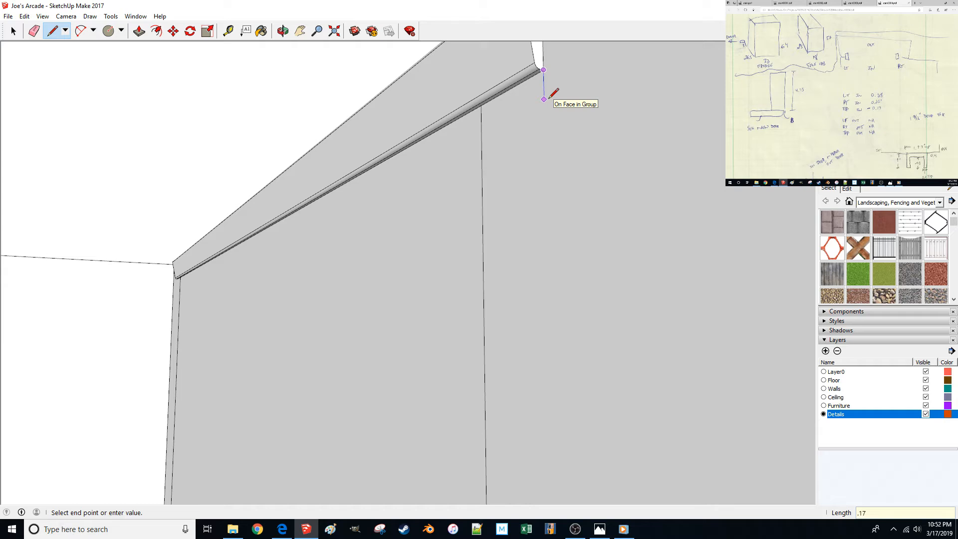
middle_drag(550, 98, 416, 233)
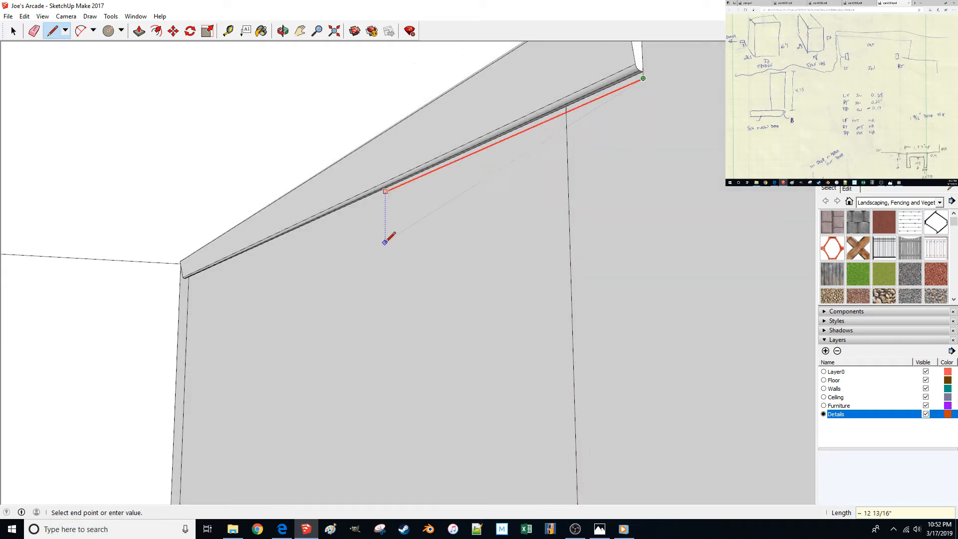
key(space)
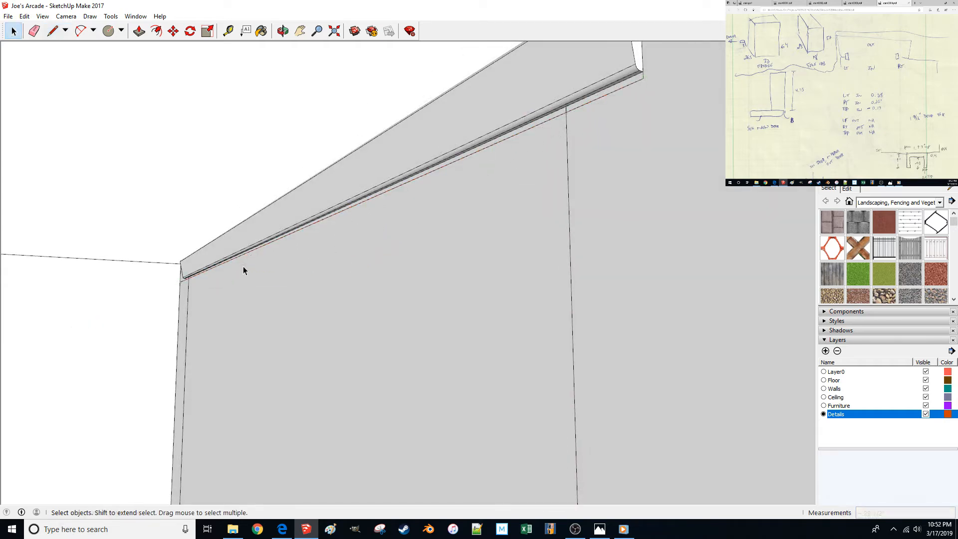
Delete the excess line segments outside the opening, leaving one clean outline under the header trim and between the side boards.
scroll(260, 267, down, 3)
drag(427, 139, 535, 265)
key(Delete)
middle_drag(535, 266, 214, 248)
drag(337, 331, 337, 330)
key(Delete)
middle_drag(337, 330, 469, 307)
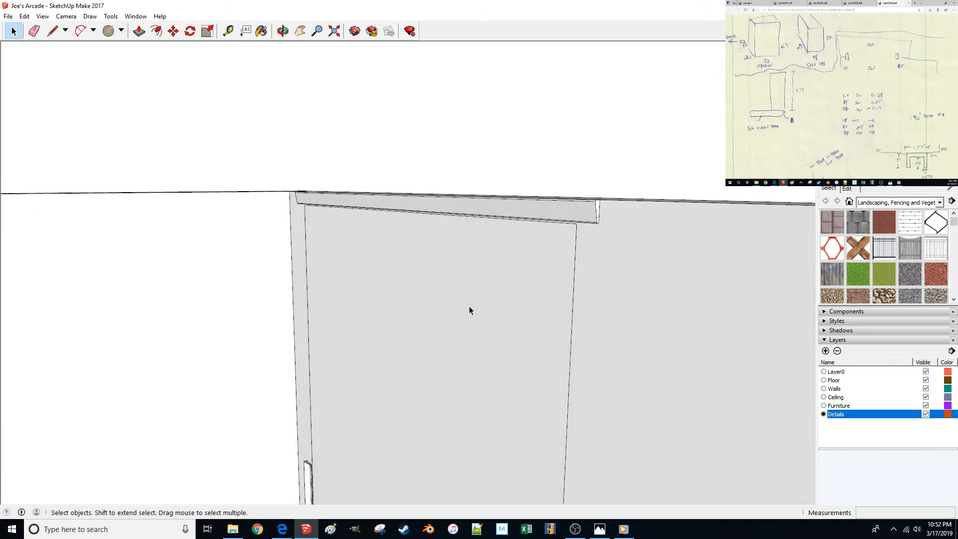
Make Walls the active layer and trace the door opening's outline on the wall face, from the floor up, under the header and down.
click(824, 388)
middle_drag(666, 273, 317, 428)
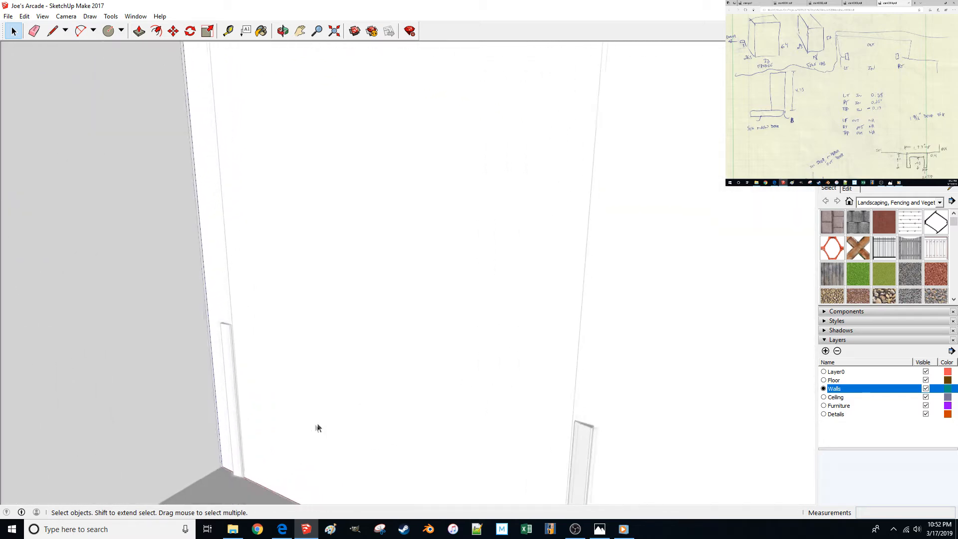
key(l)
scroll(251, 472, up, 4)
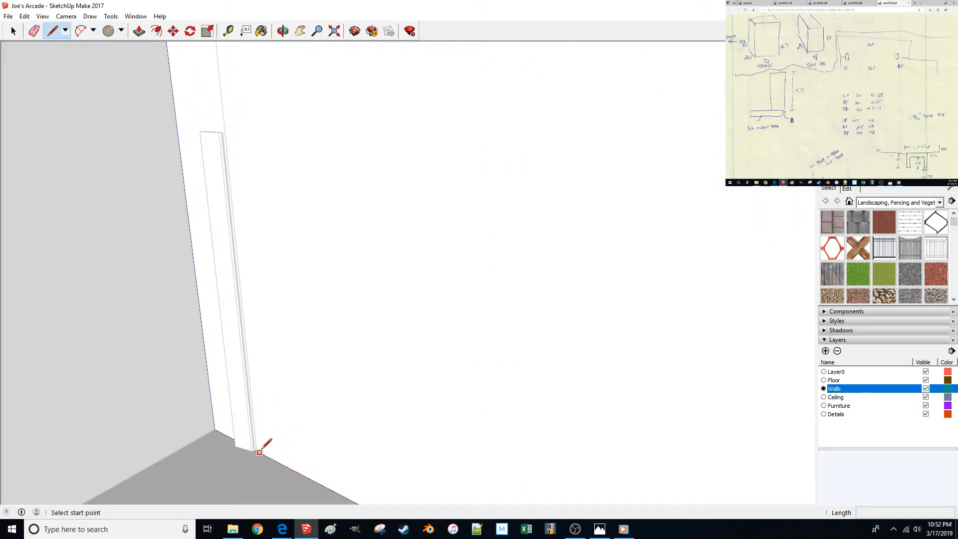
shift+middle_drag(232, 215, 261, 487)
shift+middle_drag(215, 144, 229, 282)
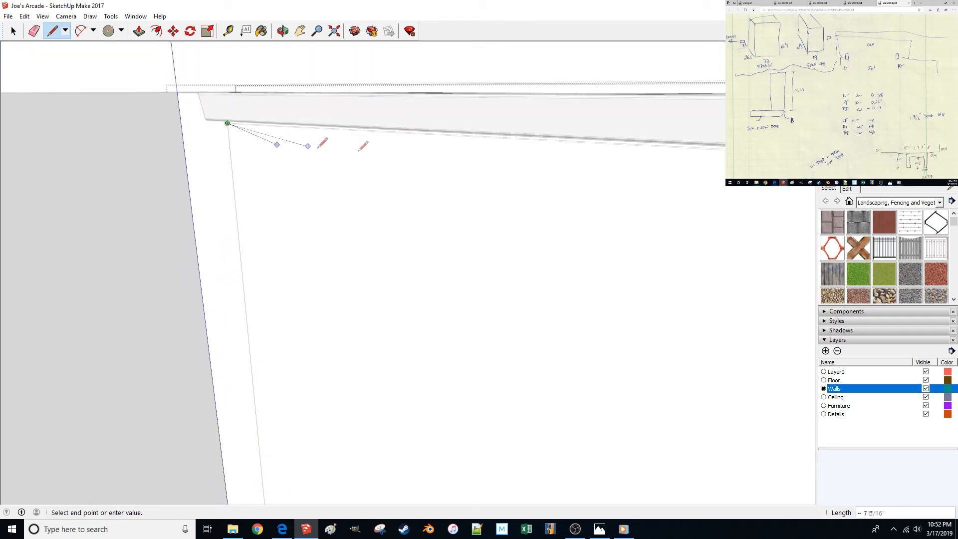
scroll(318, 148, down, 4)
middle_drag(459, 194, 499, 155)
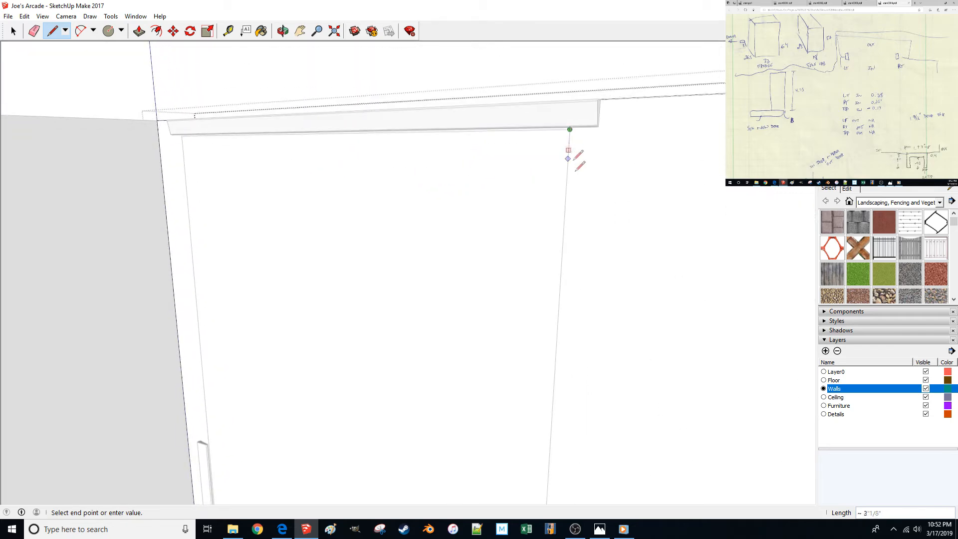
scroll(583, 215, up, 9)
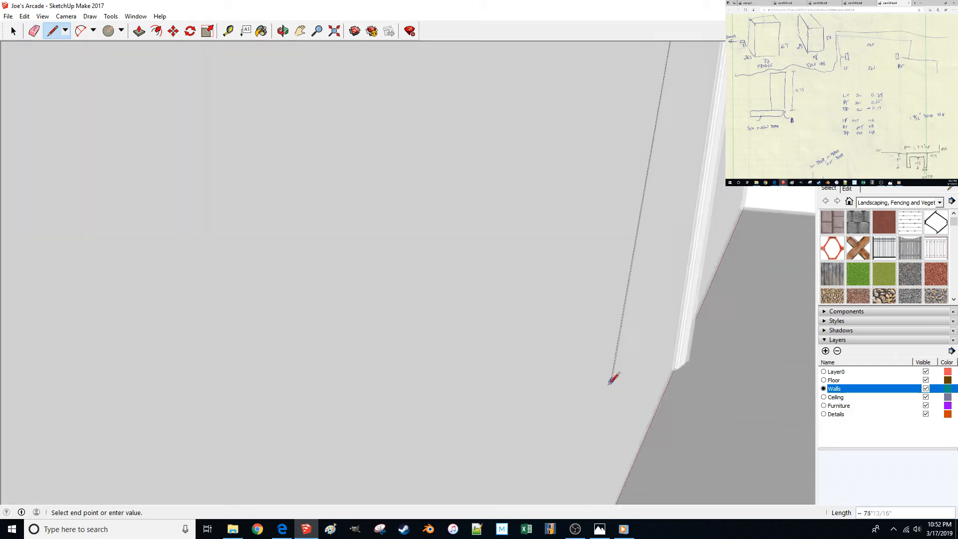
scroll(616, 375, down, 3)
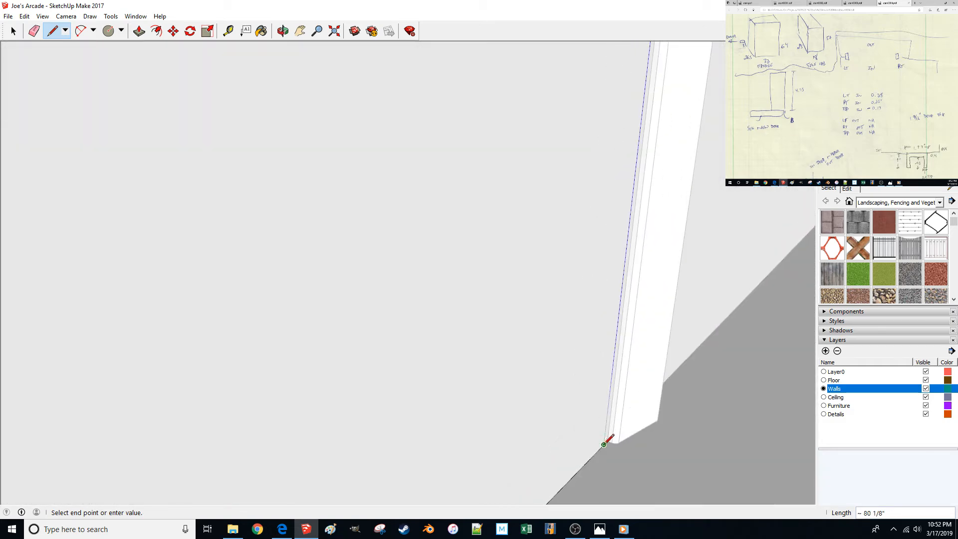
click(604, 444)
Push the traced opening face through the wall's thickness to cut out the doorway.
scroll(564, 434, down, 8)
key(p)
click(372, 328)
middle_drag(367, 327, 417, 294)
click(417, 294)
key(space)
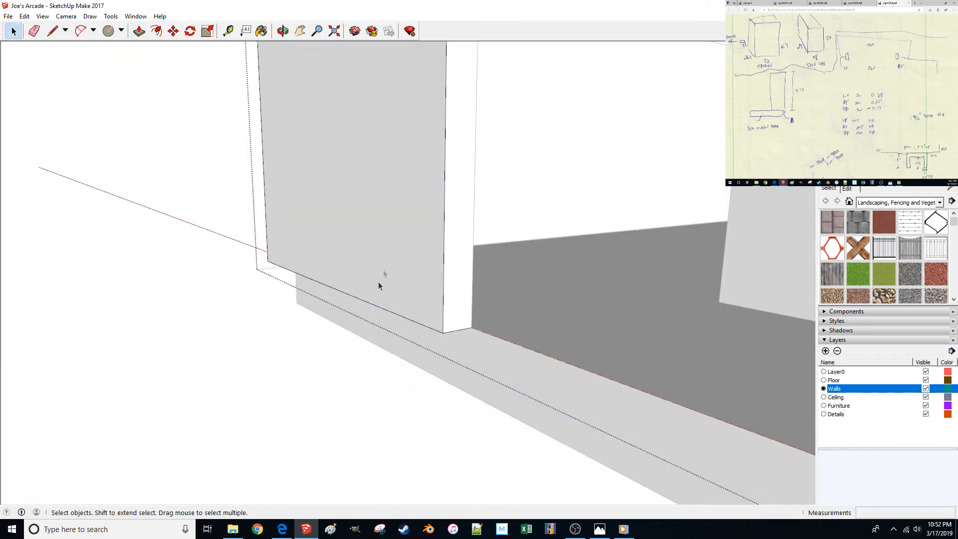
Open the wall with the doorway for editing and Push/Pull its outer face by 1.25".
scroll(280, 433, up, 10)
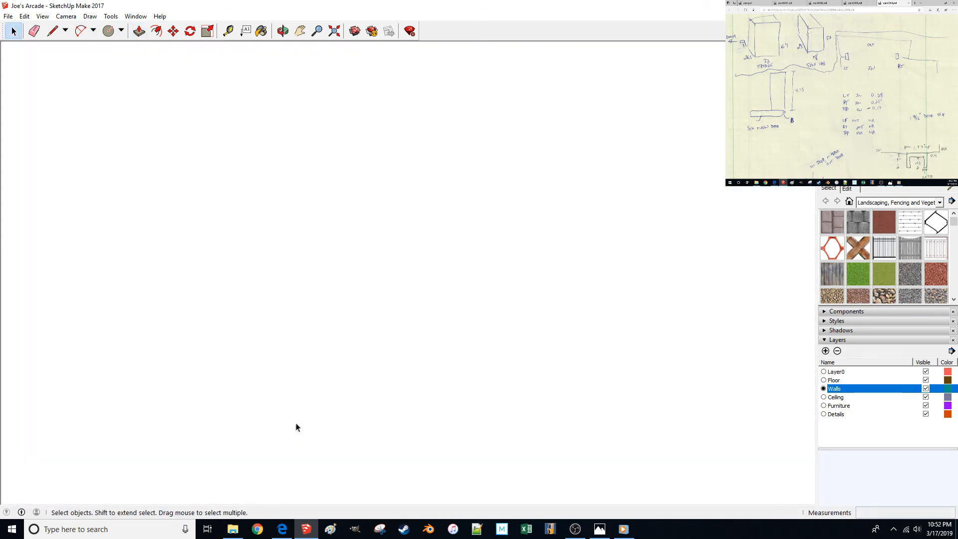
middle_drag(296, 424, 456, 310)
click(457, 310)
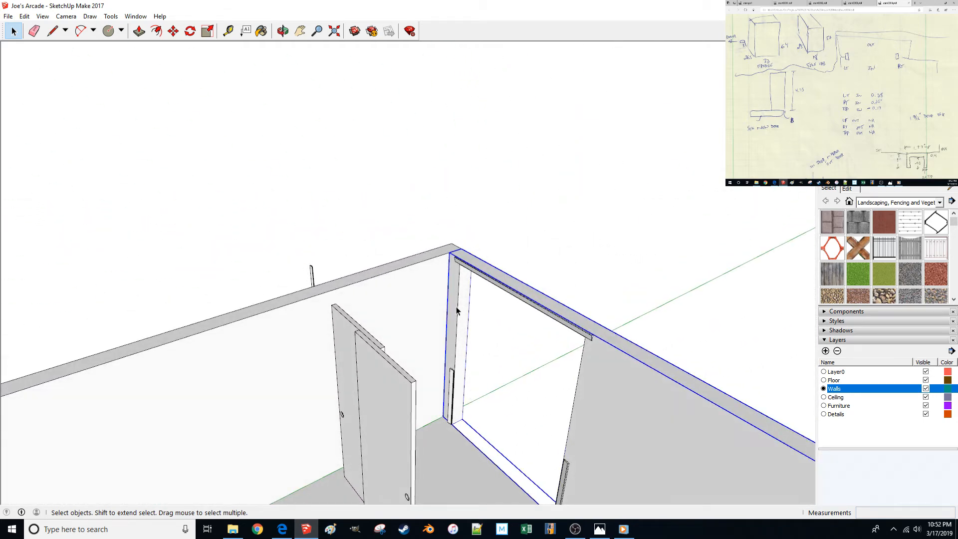
scroll(456, 309, up, 5)
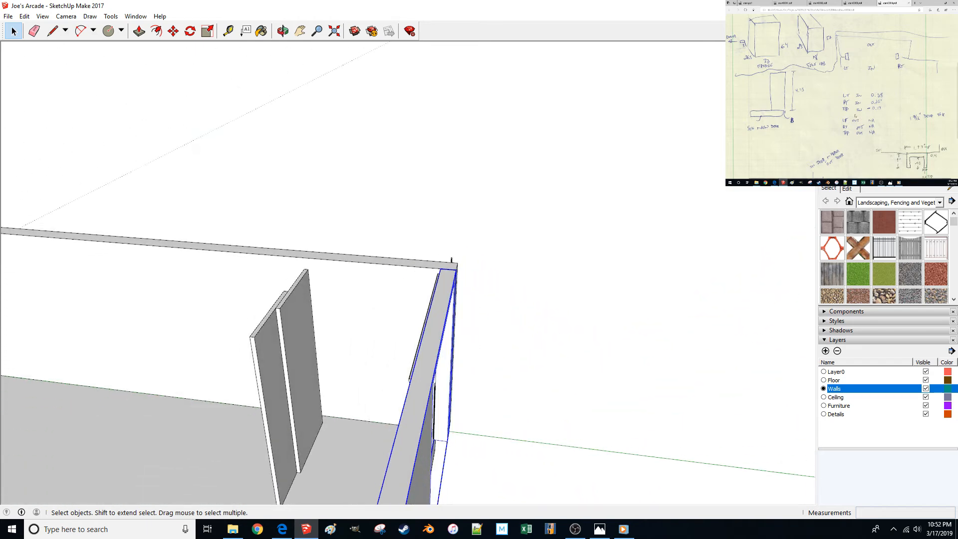
middle_drag(456, 309, 299, 342)
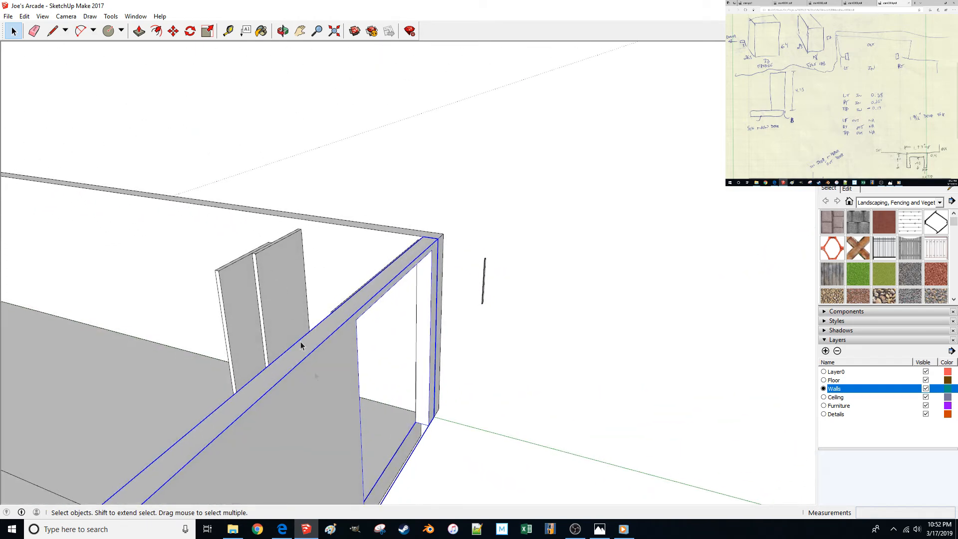
double_click(333, 395)
key(p)
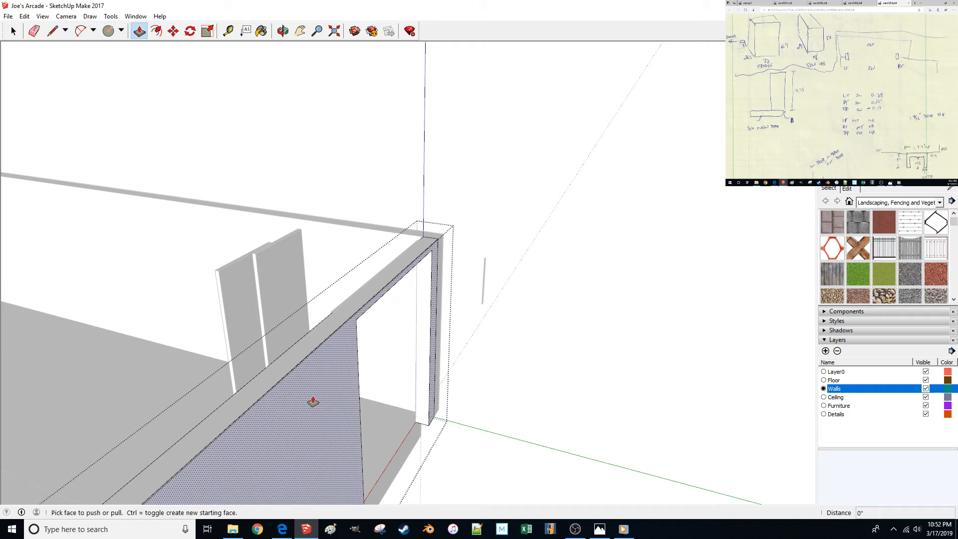
drag(313, 402, 310, 406)
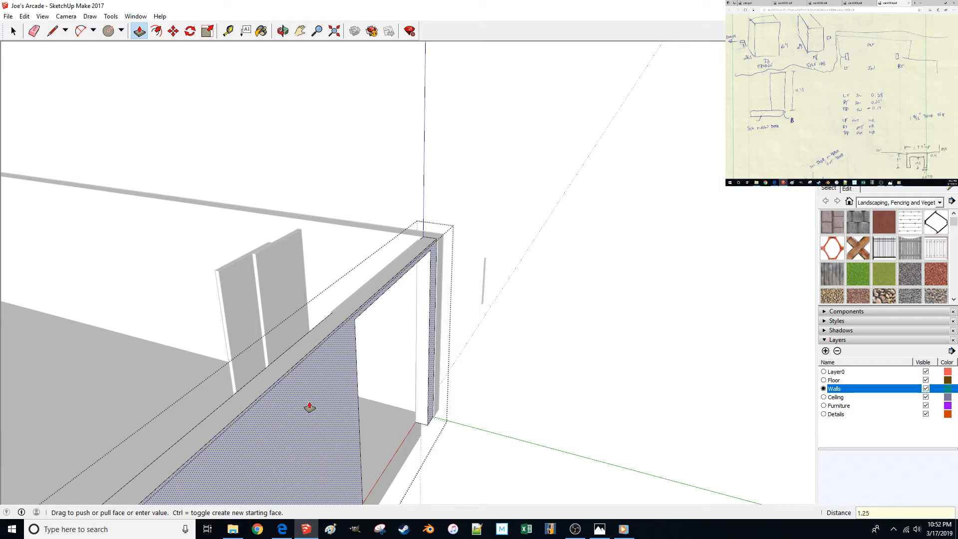
key(Return)
Open the long wall adjoining the doorway corner and Push/Pull its outer face by 1.25".
double_click(322, 246)
middle_drag(330, 246, 309, 252)
scroll(362, 257, up, 3)
key(p)
click(368, 266)
click(355, 273)
middle_drag(355, 274, 324, 298)
click(322, 299)
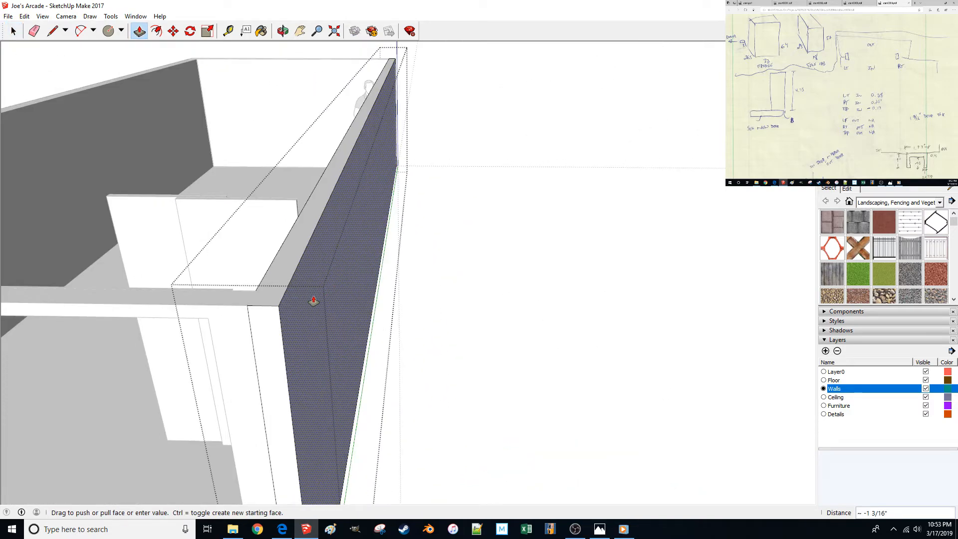
text(1.25)
key(Return)
Push/Pull the doorway wall's other end by 1.25" and bring the adjoining long wall's outer face flush with it.
middle_drag(314, 301, 369, 325)
key(space)
double_click(433, 383)
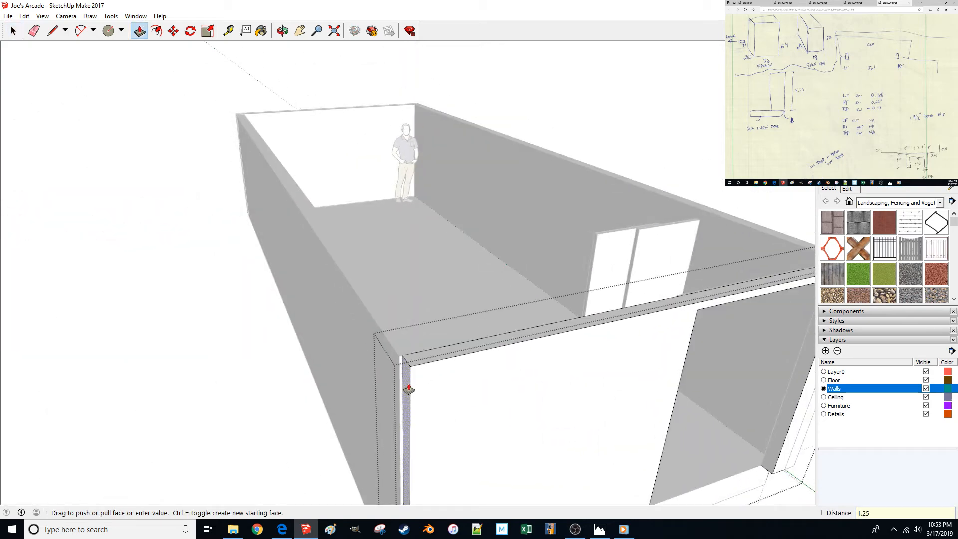
key(space)
double_click(334, 310)
key(p)
click(353, 359)
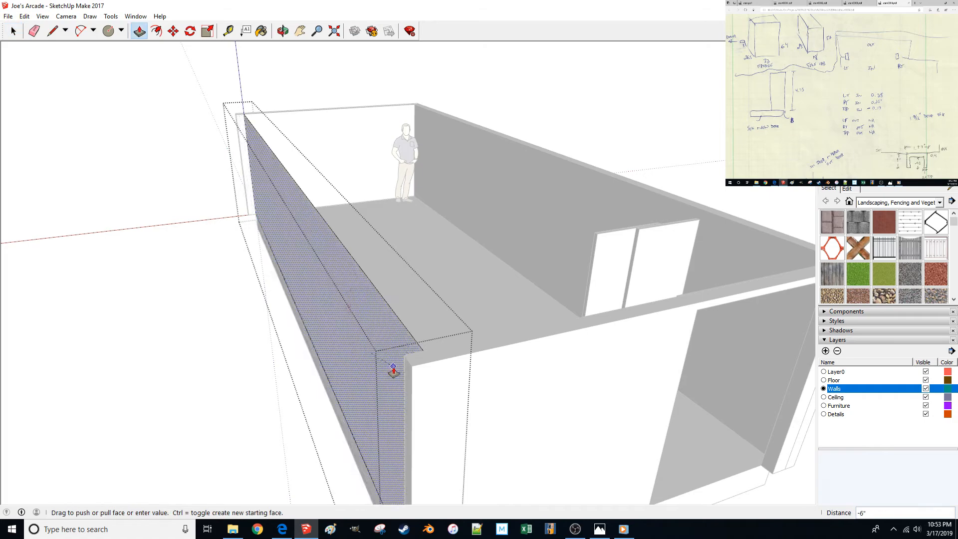
click(410, 380)
Open the short wall at the opposite end of the room and adjust it by 1.25" with Push/Pull.
middle_drag(410, 380, 462, 358)
key(space)
double_click(456, 332)
key(p)
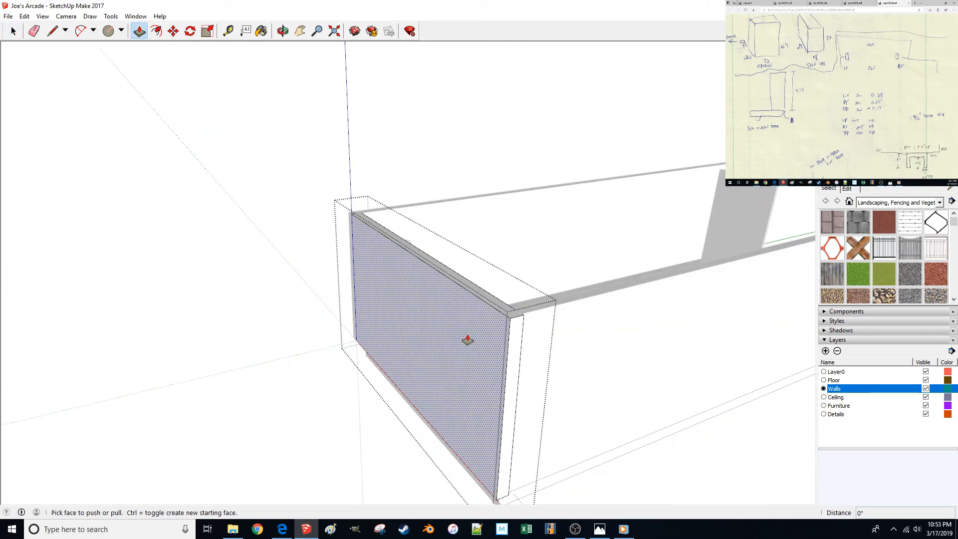
click(520, 336)
click(552, 332)
middle_drag(549, 331, 425, 323)
text(1.25)
key(Return)
Open the adjoining long wall, adjust its end at the rear corner with Push/Pull, and close the group.
key(space)
double_click(346, 312)
key(p)
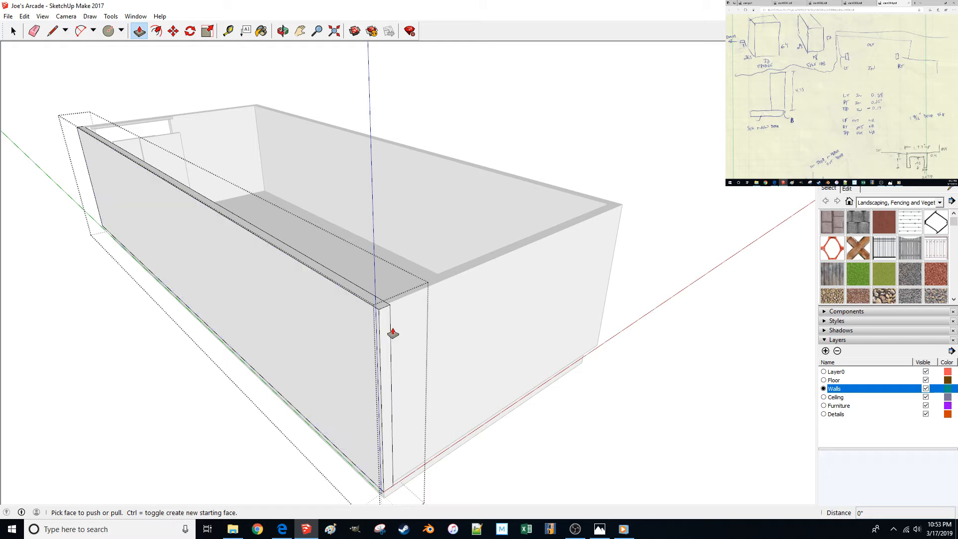
click(410, 325)
scroll(384, 331, up, 1)
key(l)
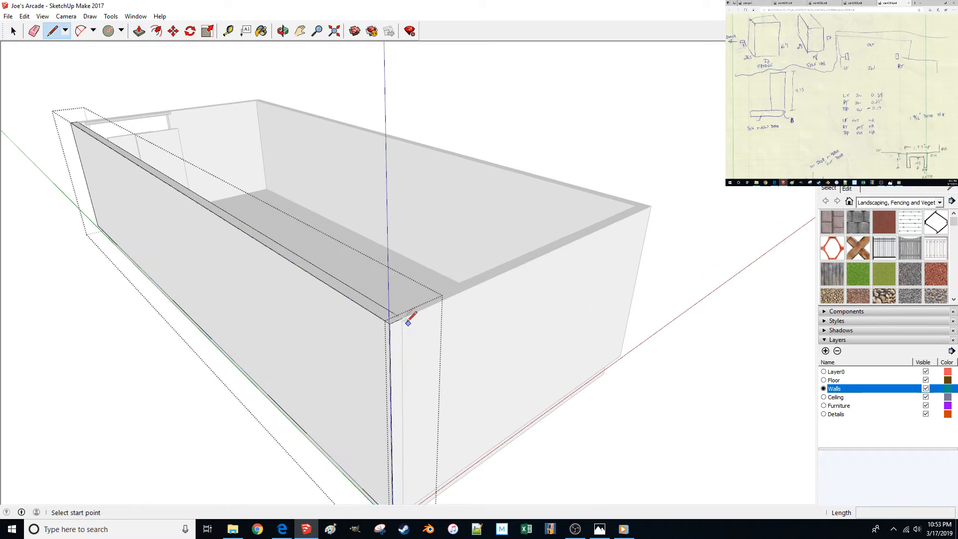
key(space)
click(623, 342)
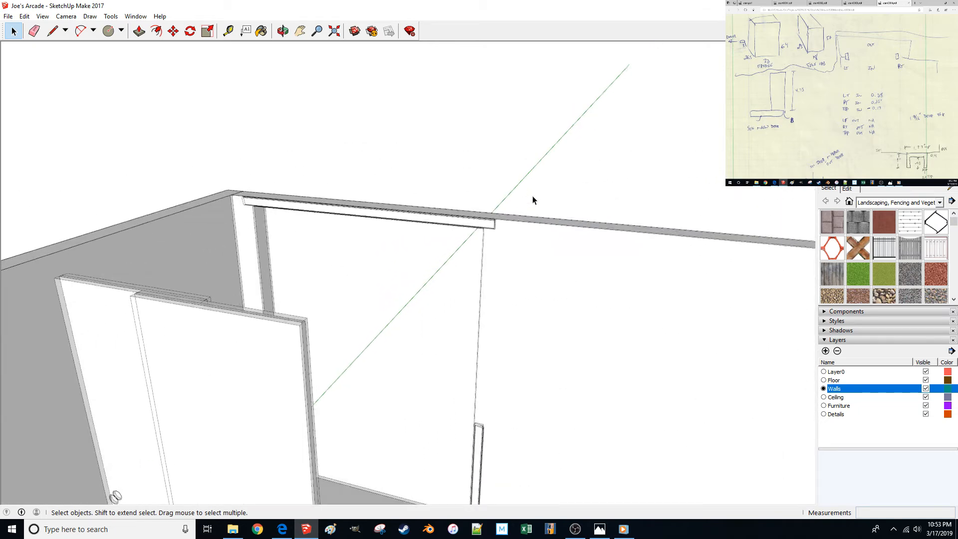
Extend both vertical side trim boards upward about 52" with Push/Pull to the header board's top edge.
click(462, 408)
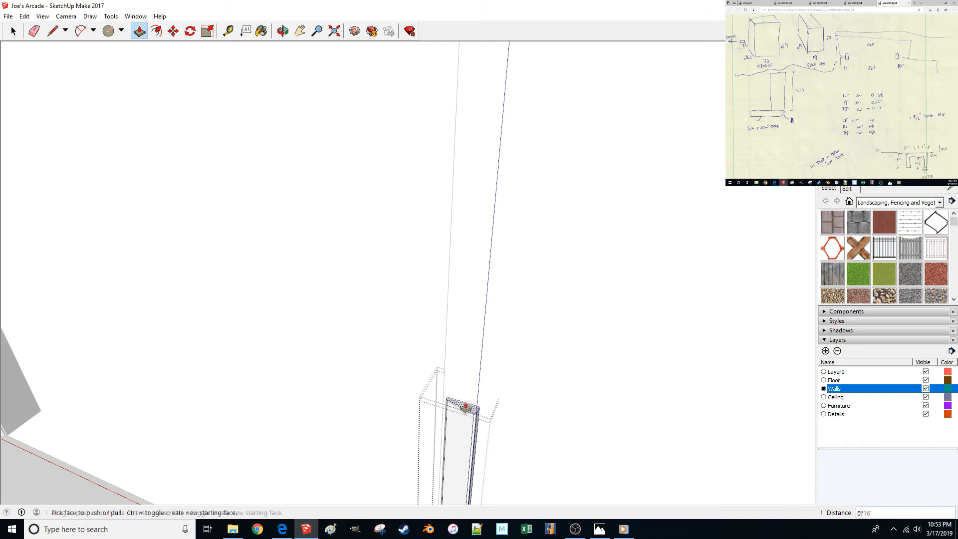
click(463, 406)
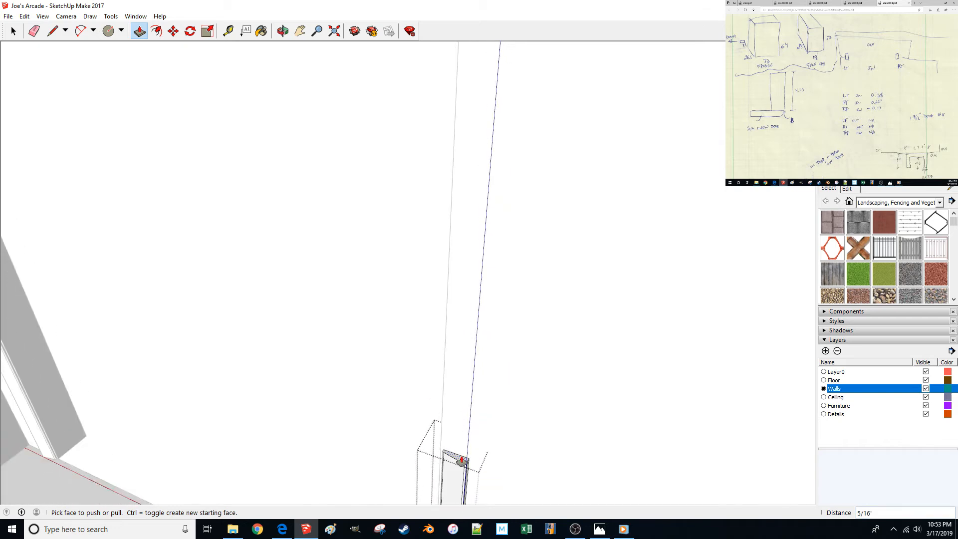
click(462, 460)
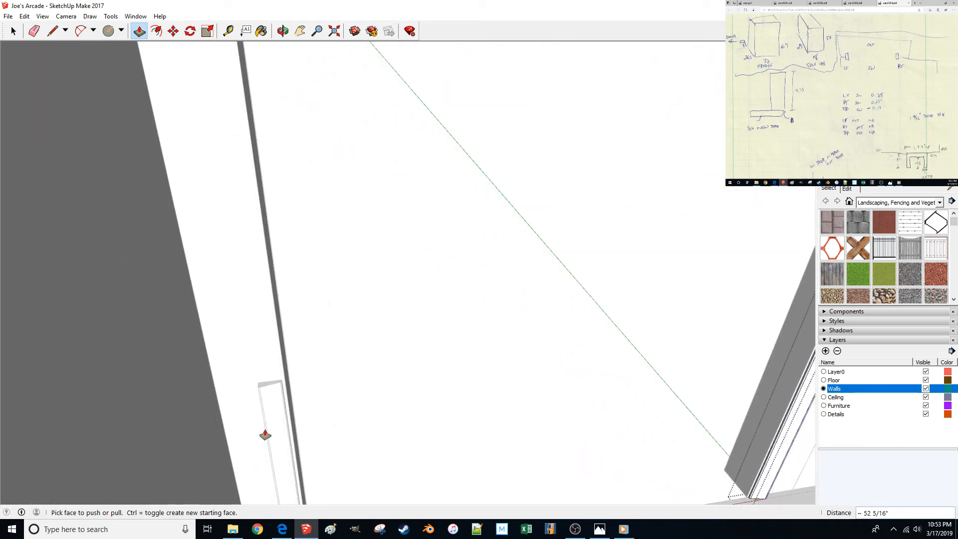
key(space)
double_click(271, 403)
key(p)
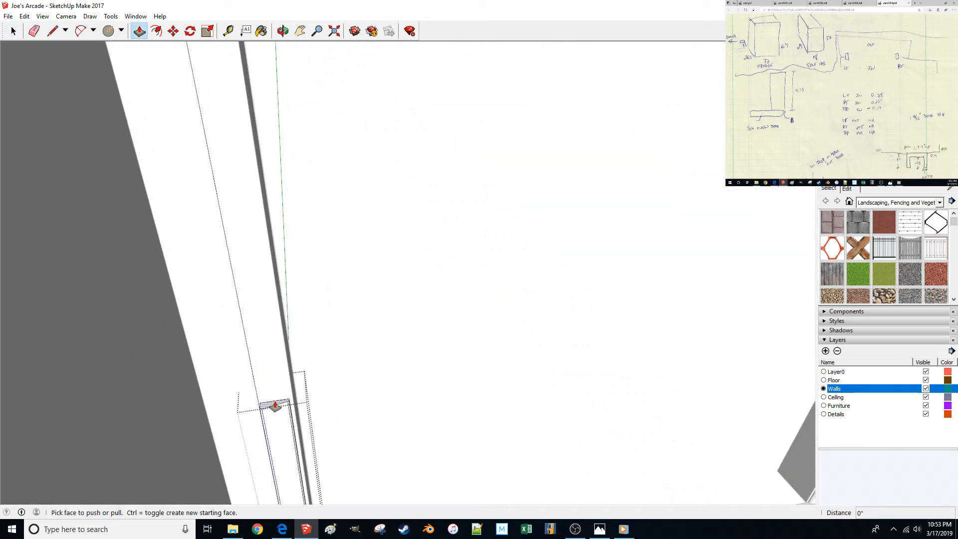
click(275, 405)
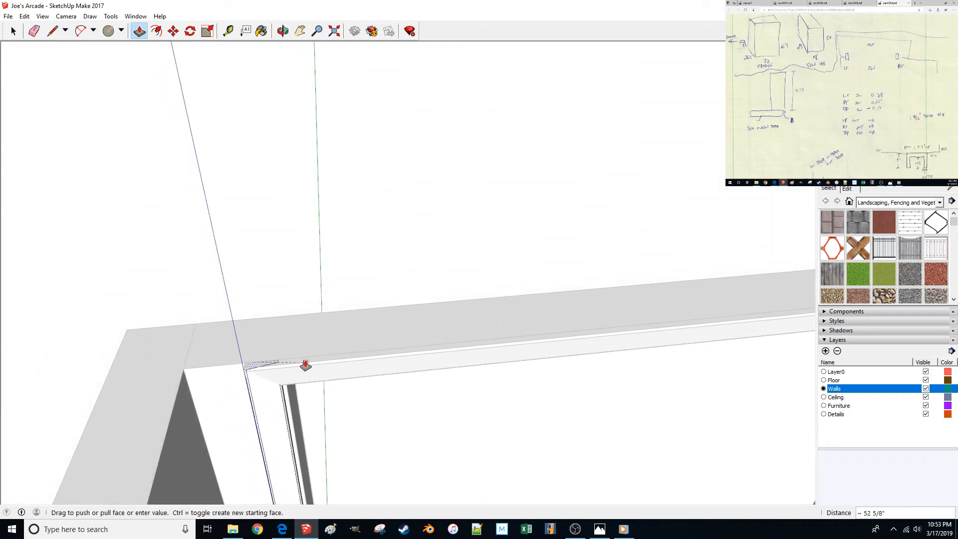
click(308, 362)
key(space)
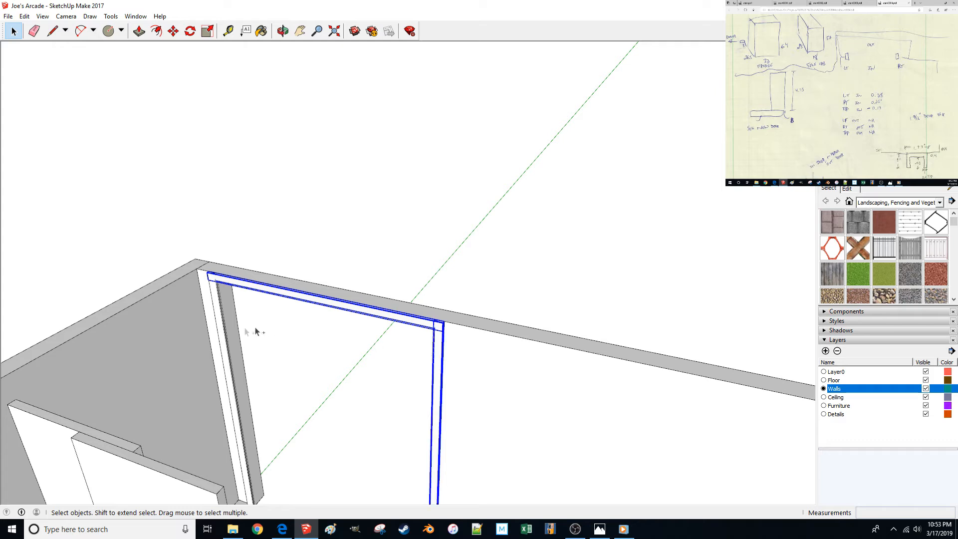
Explode the header and two side trim boards and intersect their faces at the corners.
right_click(218, 322)
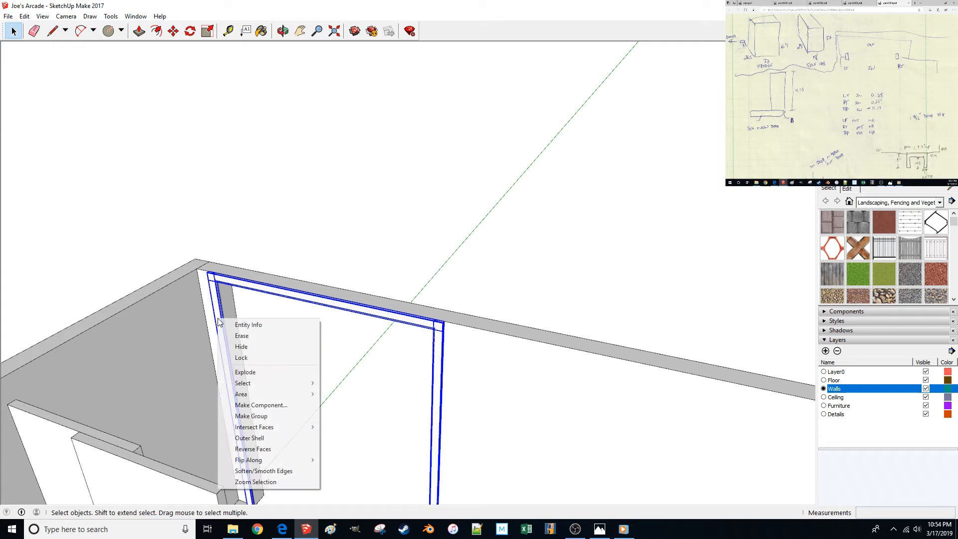
click(246, 372)
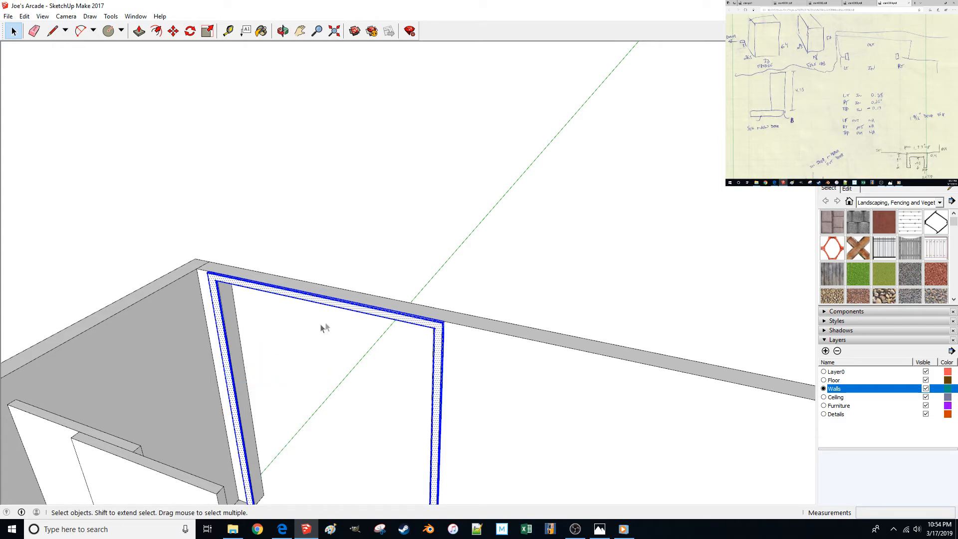
right_click(388, 317)
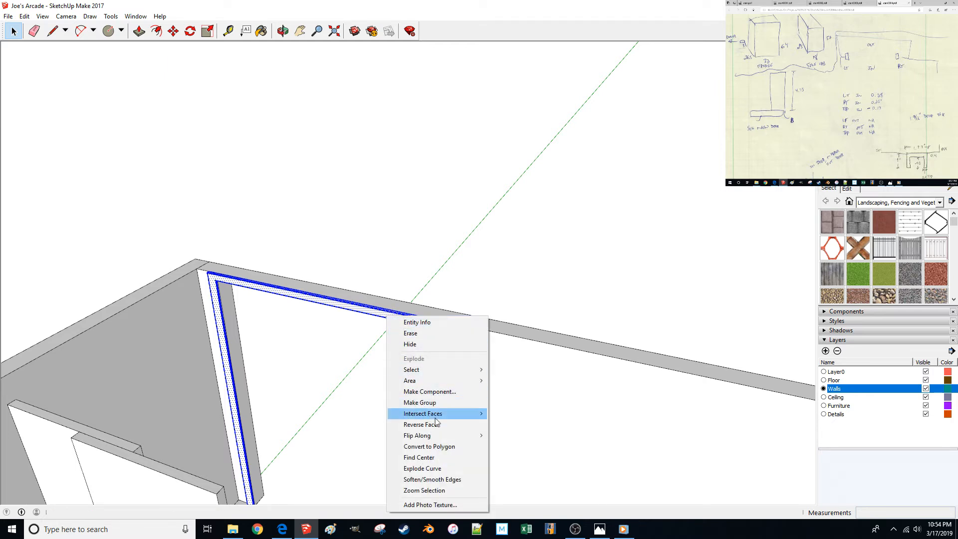
click(519, 413)
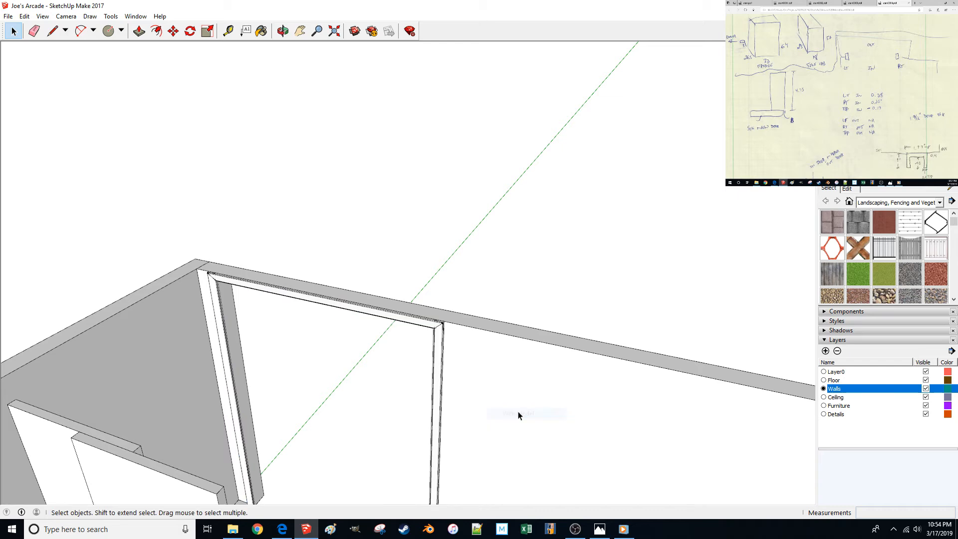
Select the whole connected trim frame and move it 60" along the green axis, away from the wall.
scroll(488, 271, up, 8)
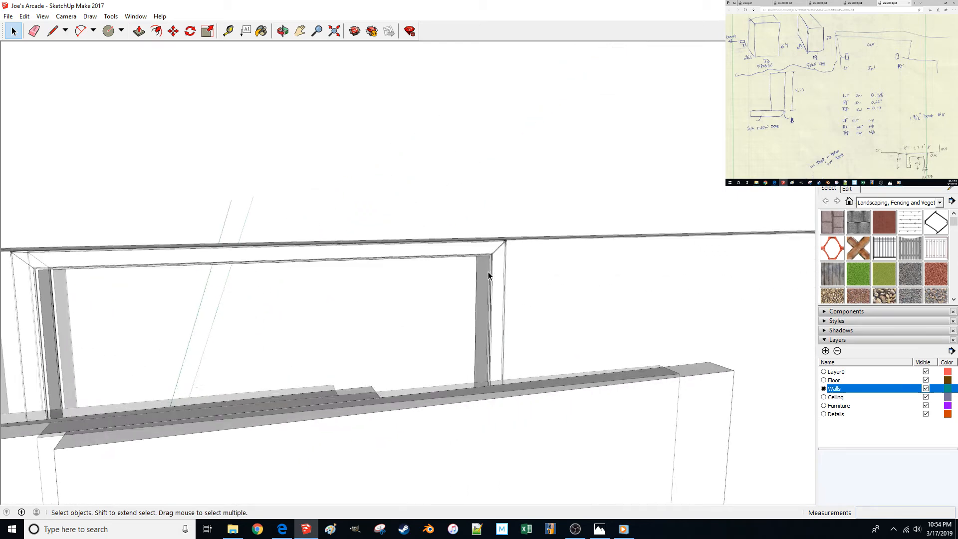
mouse_move(488, 271)
middle_down()
mouse_move(491, 263)
mouse_move(417, 239)
mouse_move(381, 249)
mouse_move(366, 299)
middle_up()
triple_click(370, 305)
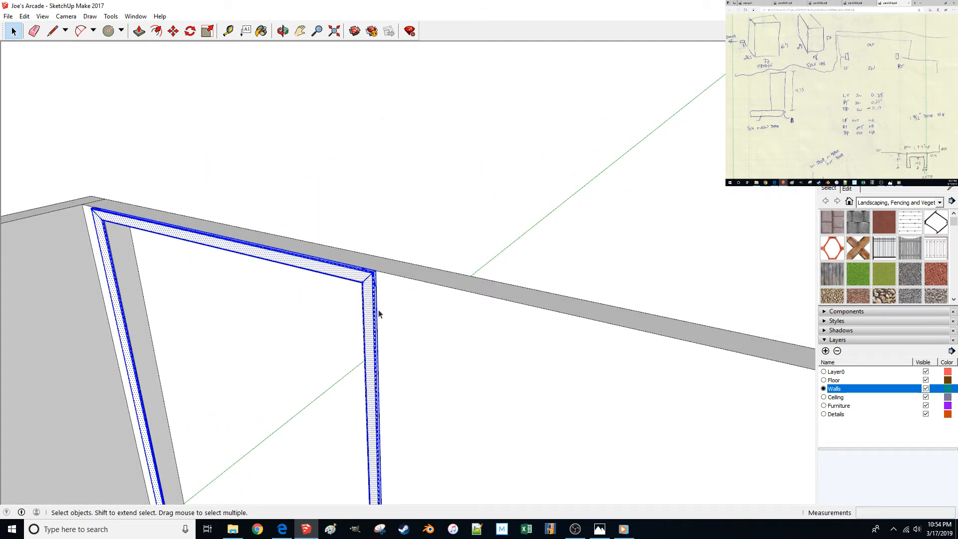
click(427, 349)
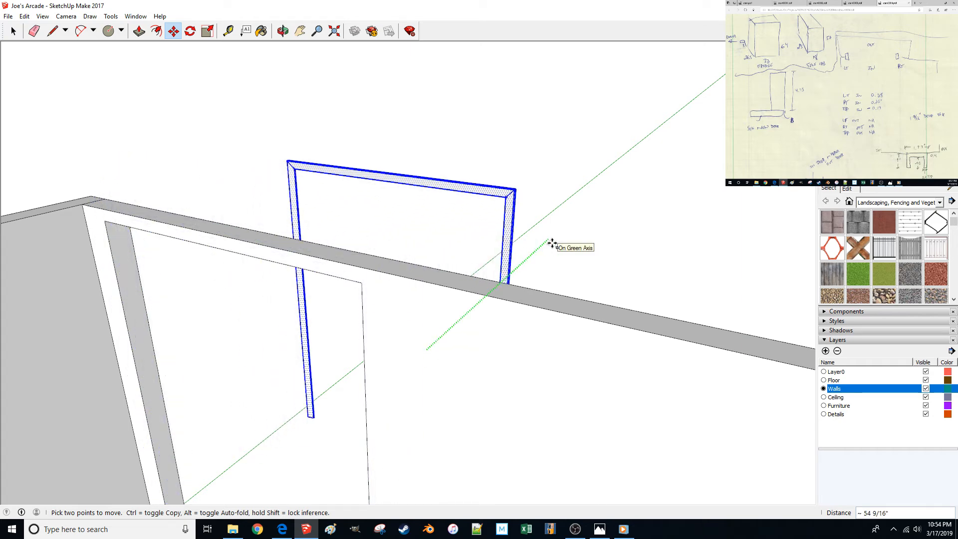
text(60)
key(Return)
scroll(552, 243, up, 2)
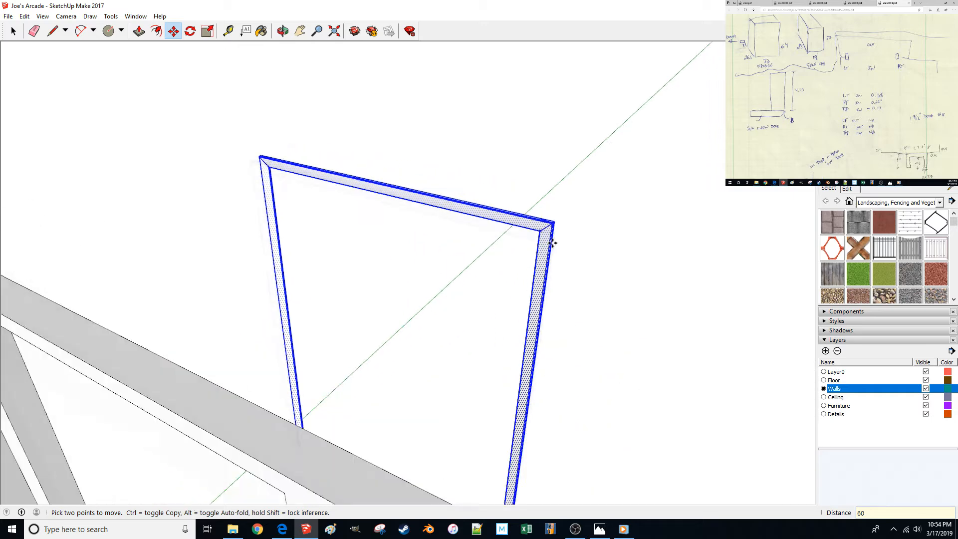
middle_drag(552, 242, 527, 260)
key(space)
click(586, 260)
scroll(555, 277, up, 2)
scroll(499, 286, up, 5)
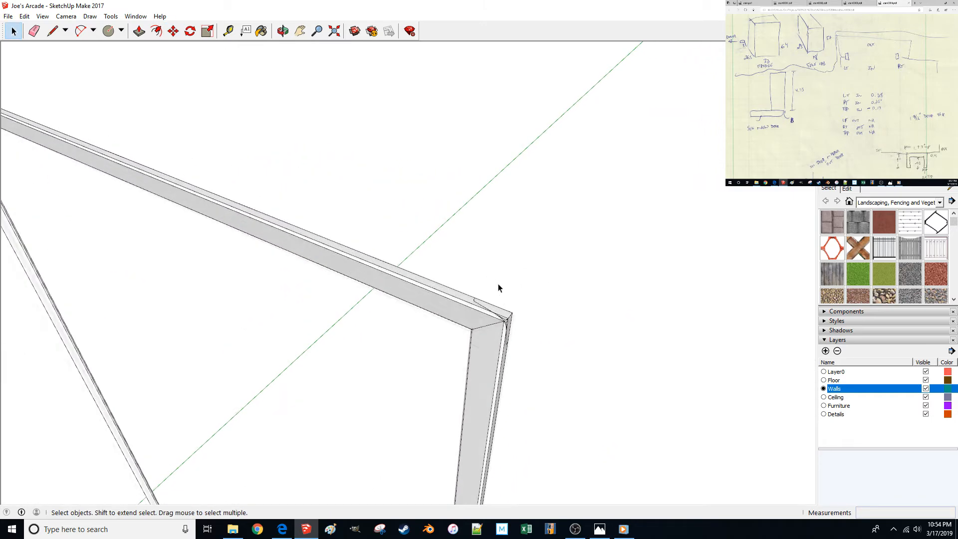
Delete the leftover strip face inside the trim frame's hollow corner joint where the header meets the side board.
scroll(497, 312, up, 6)
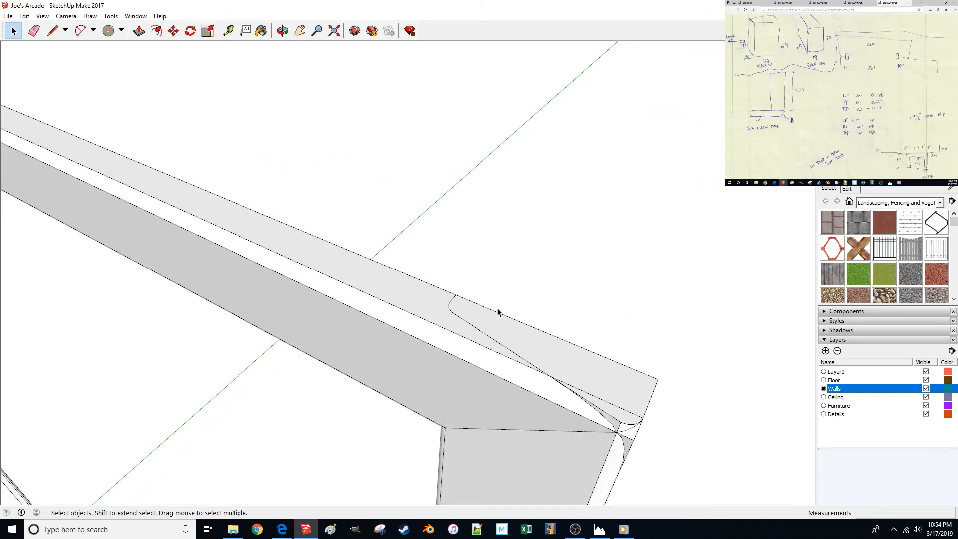
scroll(497, 311, up, 6)
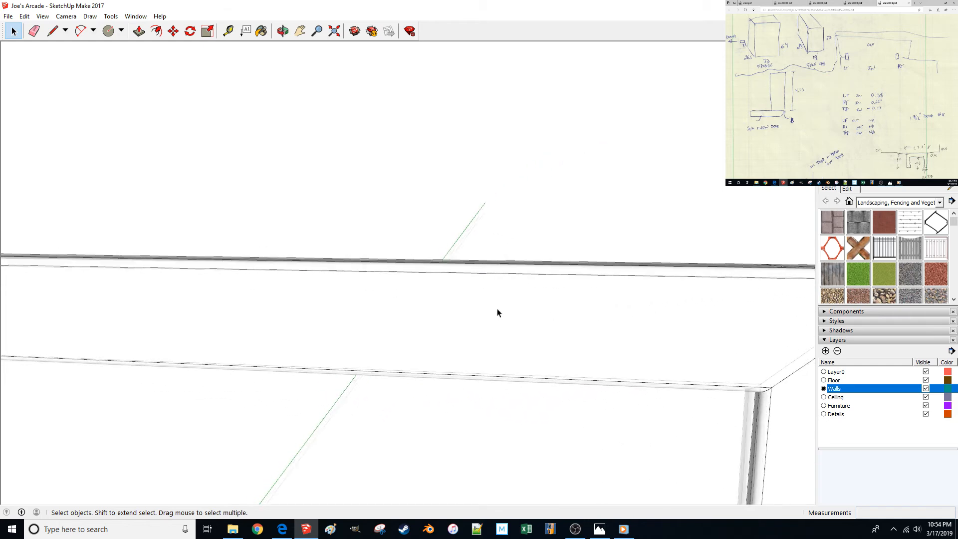
scroll(497, 309, up, 6)
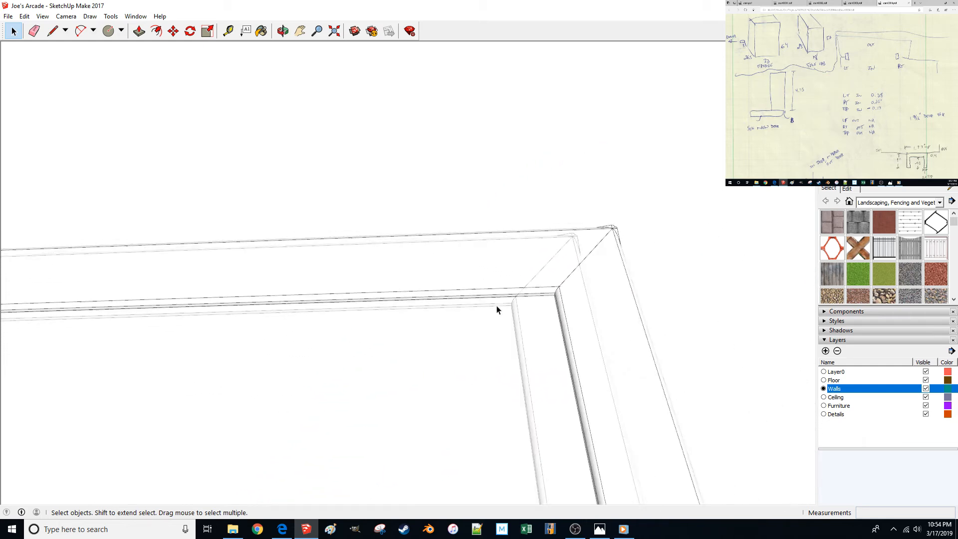
scroll(502, 310, up, 6)
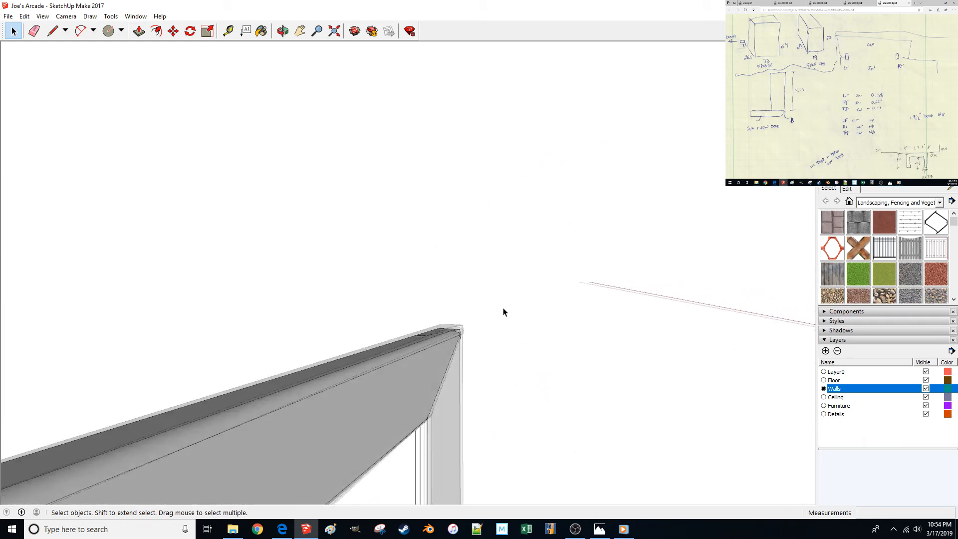
scroll(502, 310, up, 4)
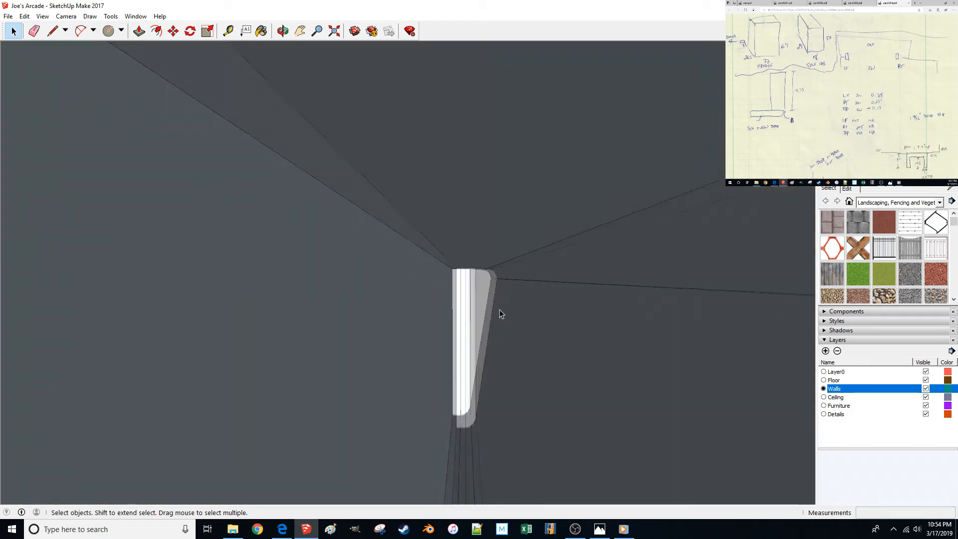
scroll(478, 313, up, 3)
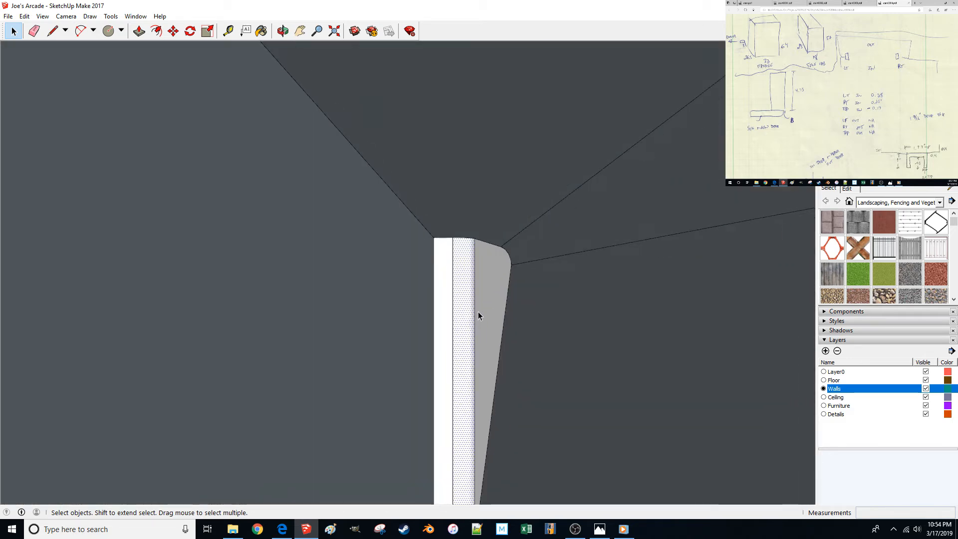
click(473, 321)
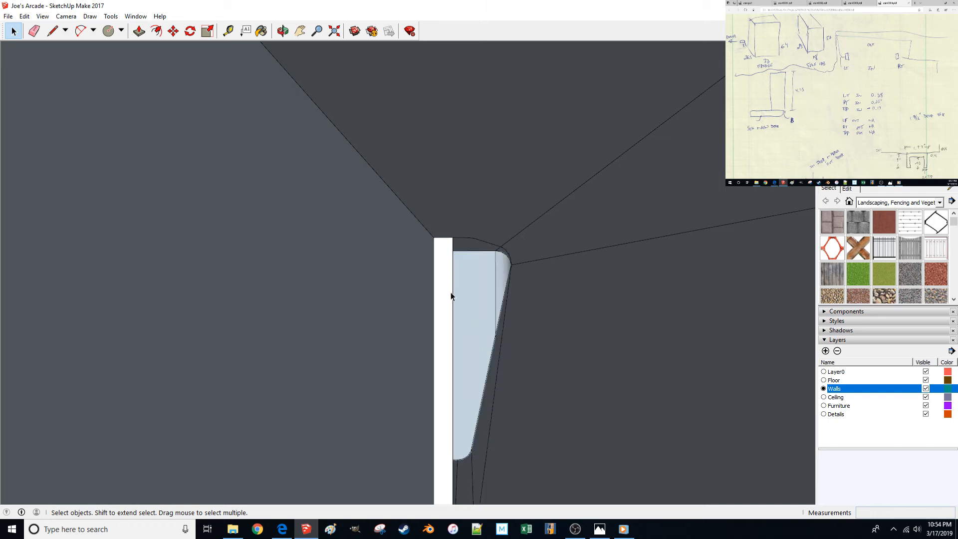
Delete the leftover intersection edges and face pieces from the same mitre corner, opening up the side board's front.
scroll(453, 293, up, 5)
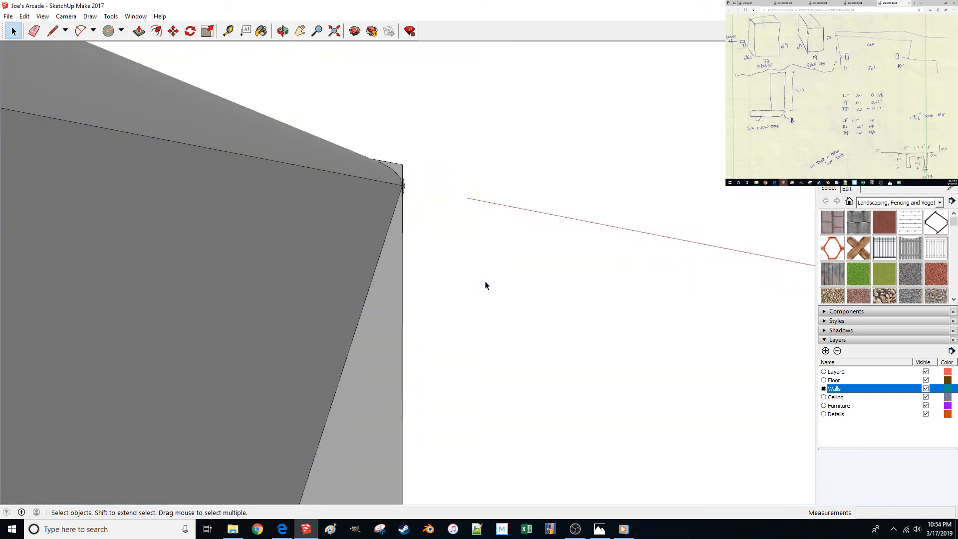
scroll(479, 280, down, 3)
scroll(451, 249, up, 4)
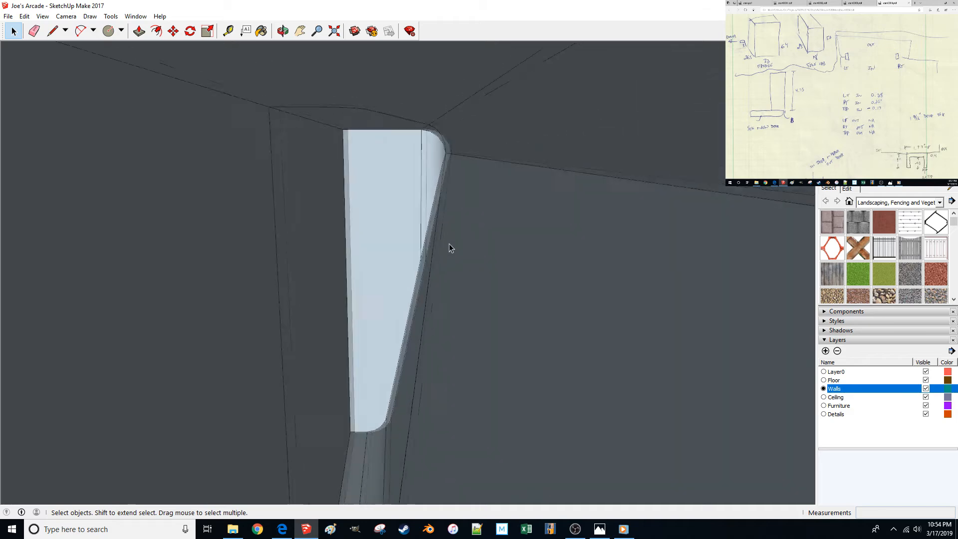
scroll(439, 249, down, 4)
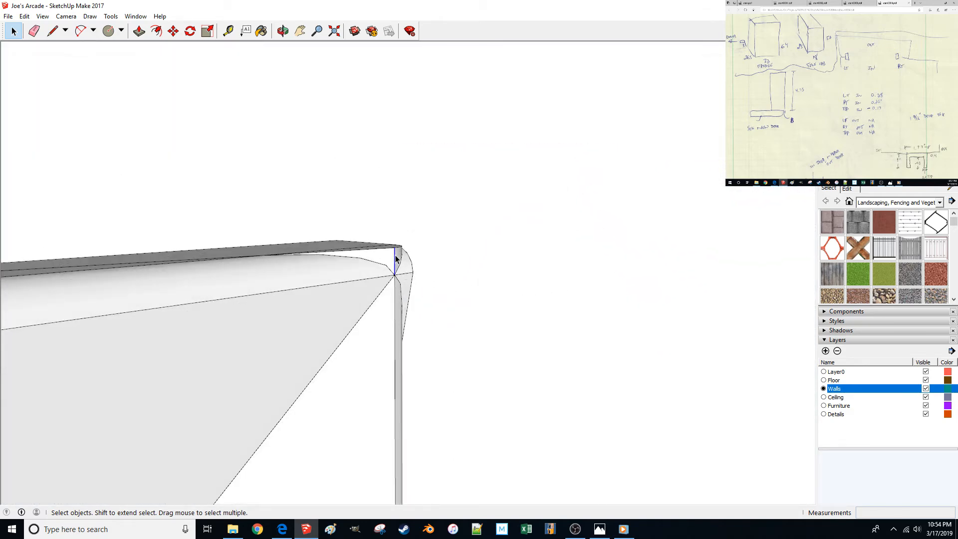
scroll(397, 257, up, 4)
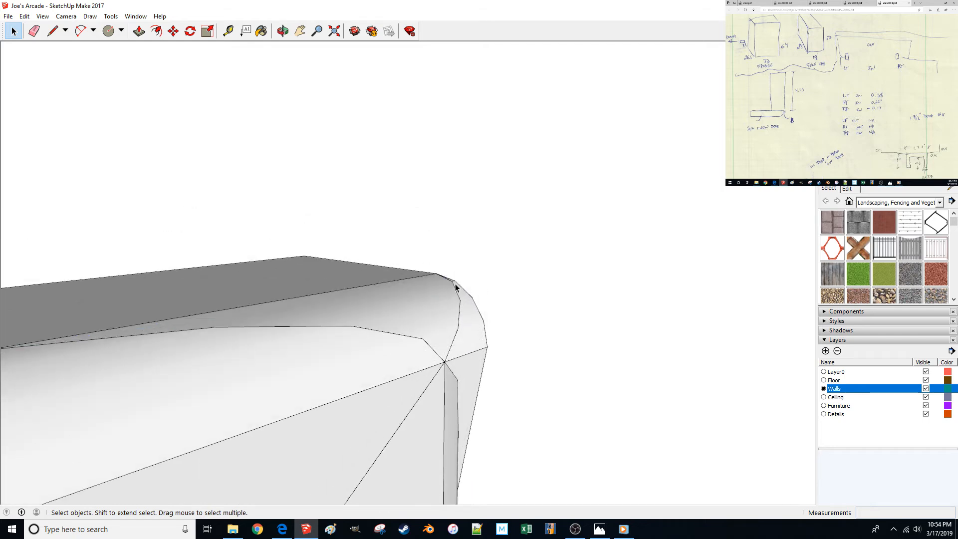
middle_drag(456, 287, 491, 472)
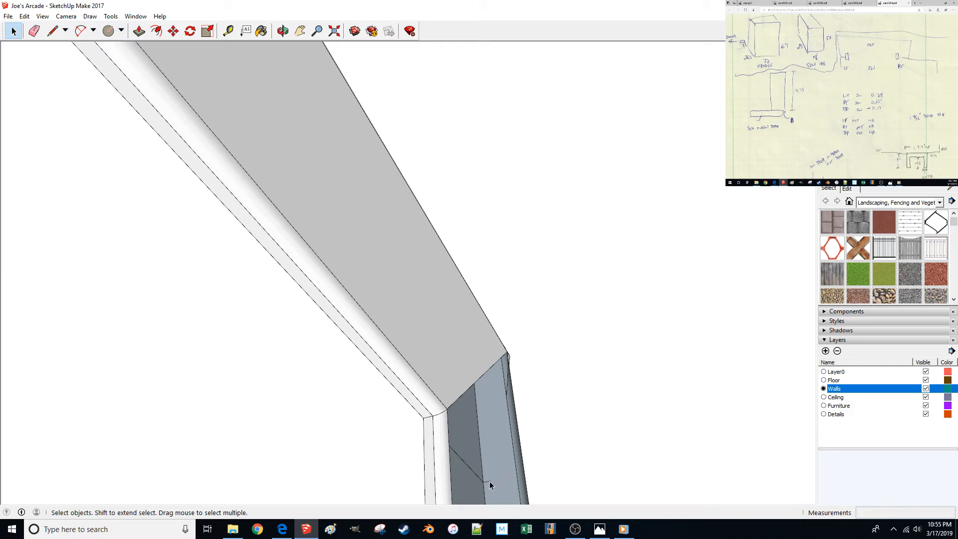
key(Delete)
Remove the stray curve segments from the side board's rounded outer edge near the top corner.
middle_drag(480, 477, 340, 297)
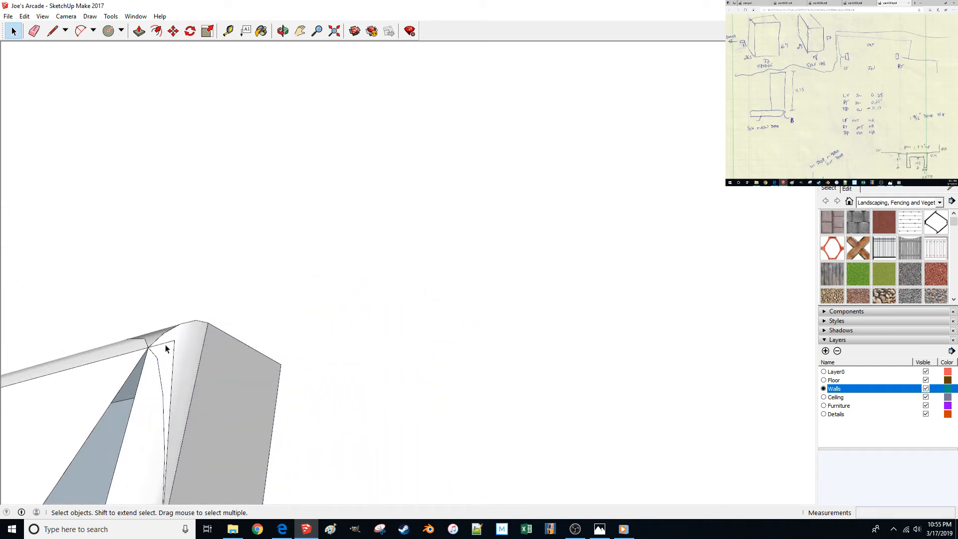
middle_drag(171, 364, 401, 398)
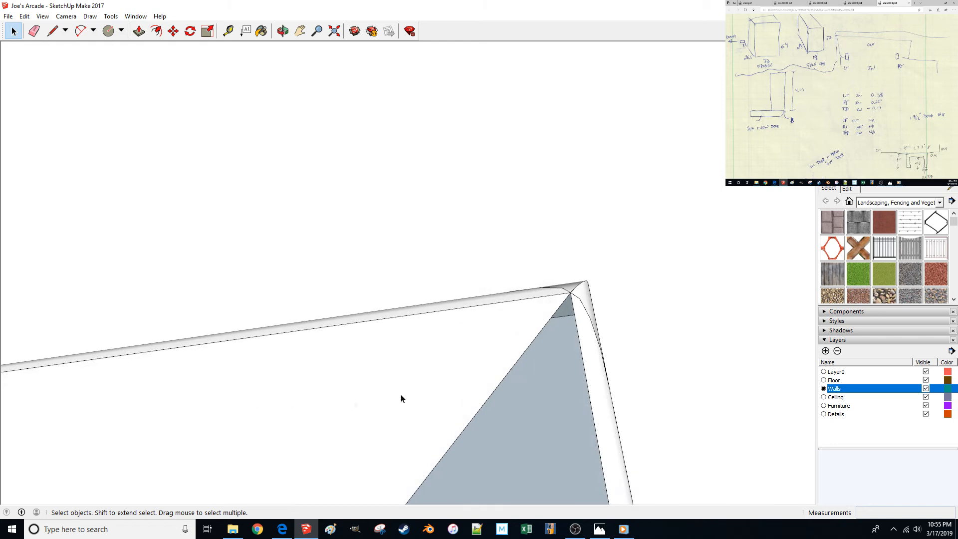
middle_drag(590, 319, 433, 328)
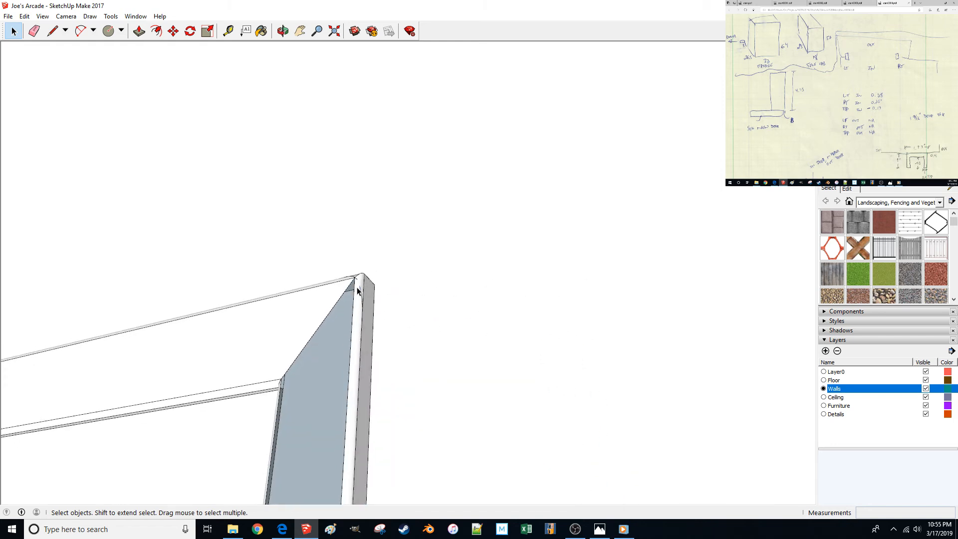
middle_drag(362, 295, 363, 309)
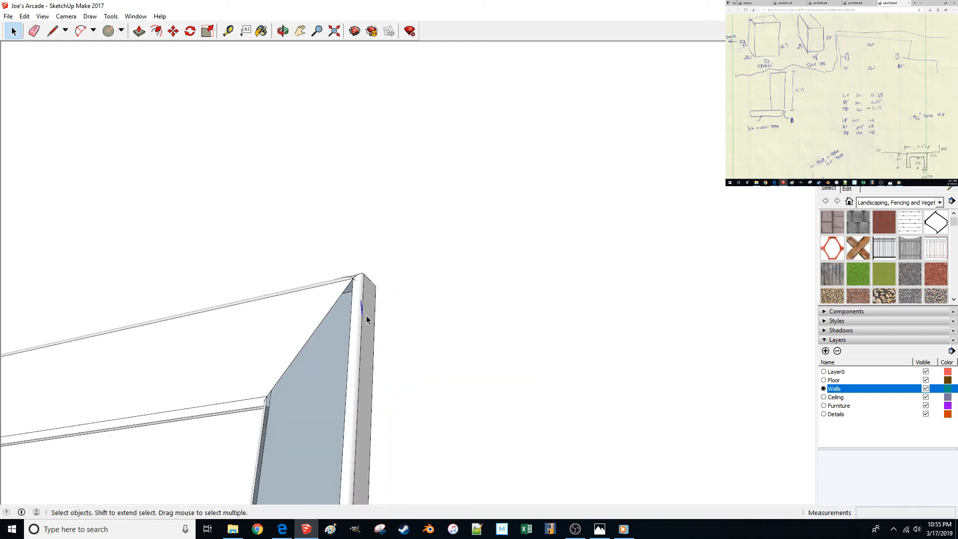
middle_drag(358, 290, 360, 308)
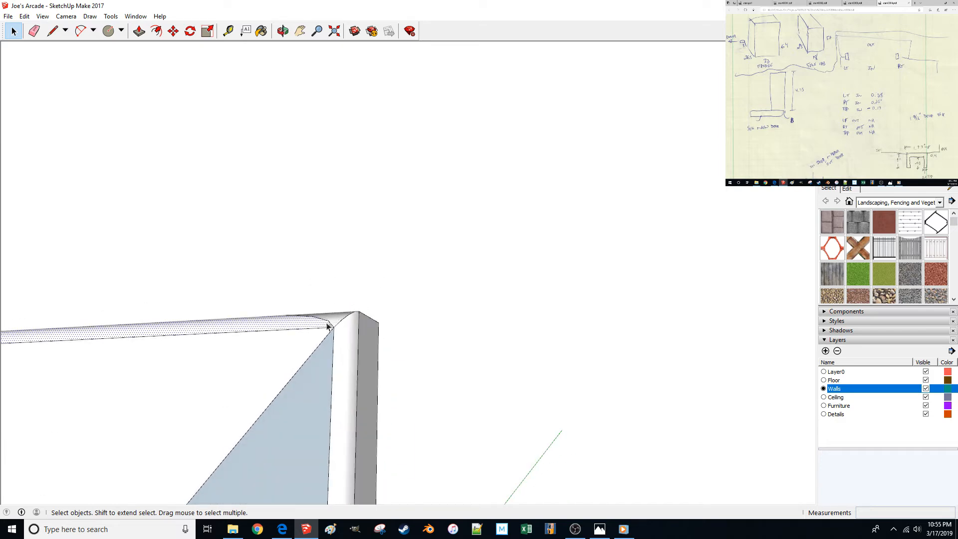
middle_drag(330, 325, 433, 389)
Delete the stray intersection curve from the header board's top face near the corner, undoing any mistaken deletion.
scroll(429, 387, down, 10)
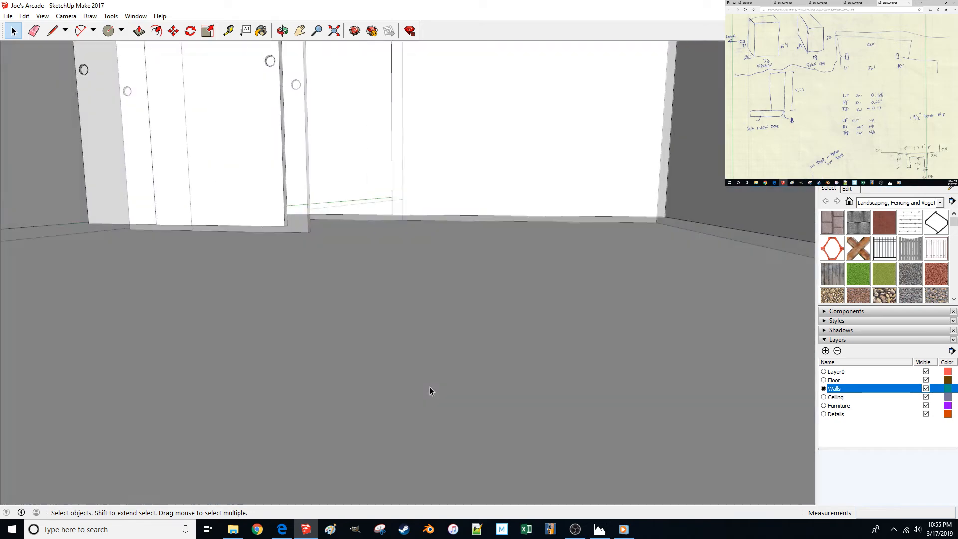
scroll(426, 381, up, 10)
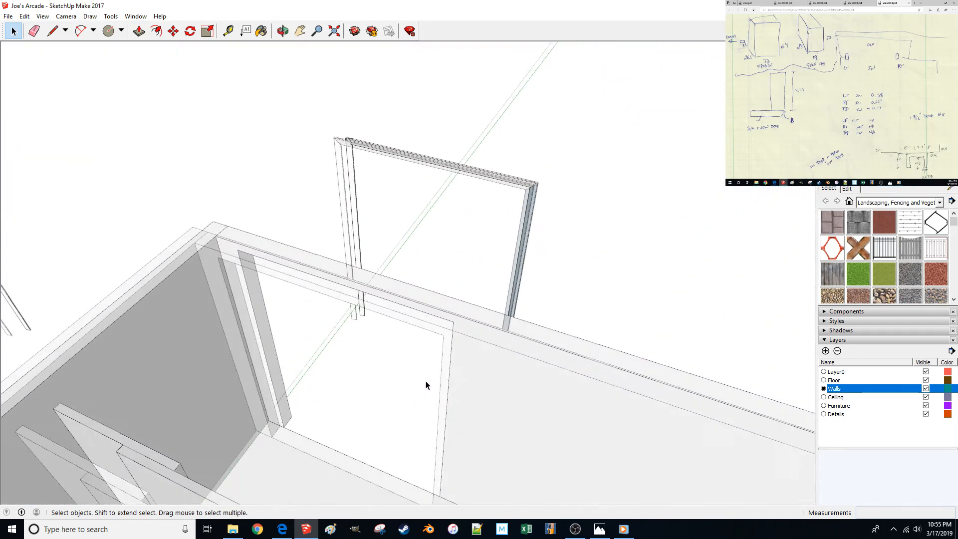
scroll(333, 348, up, 8)
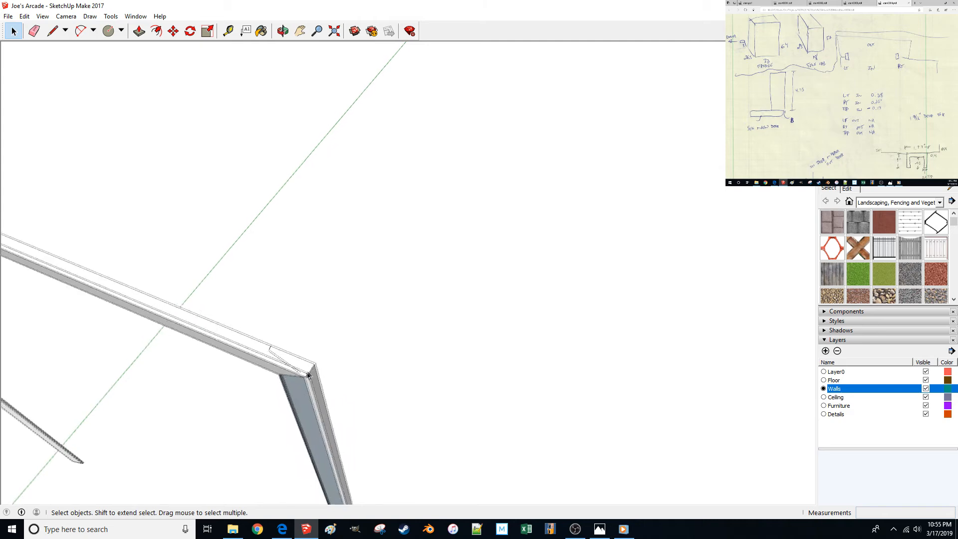
scroll(469, 419, down, 3)
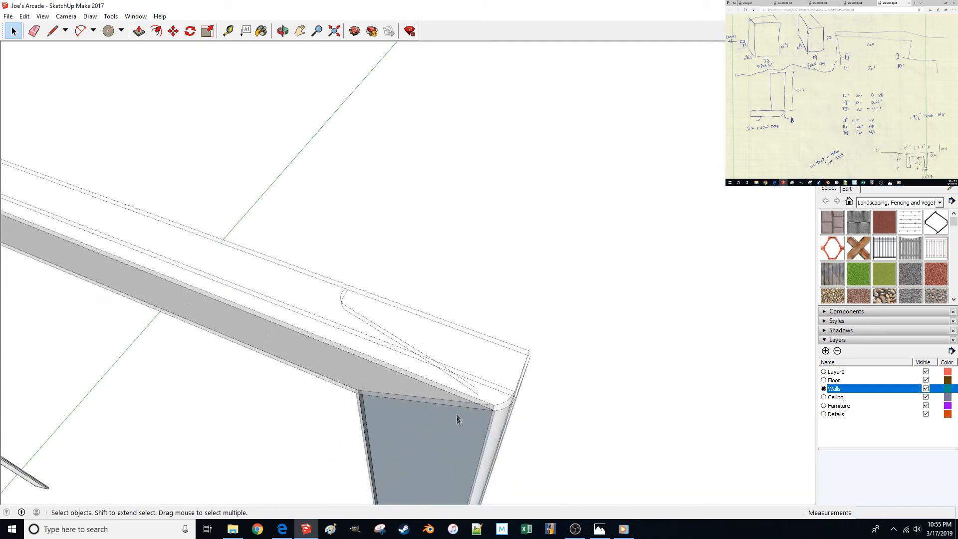
click(452, 373)
key(Delete)
key(ctrl+z)
click(449, 372)
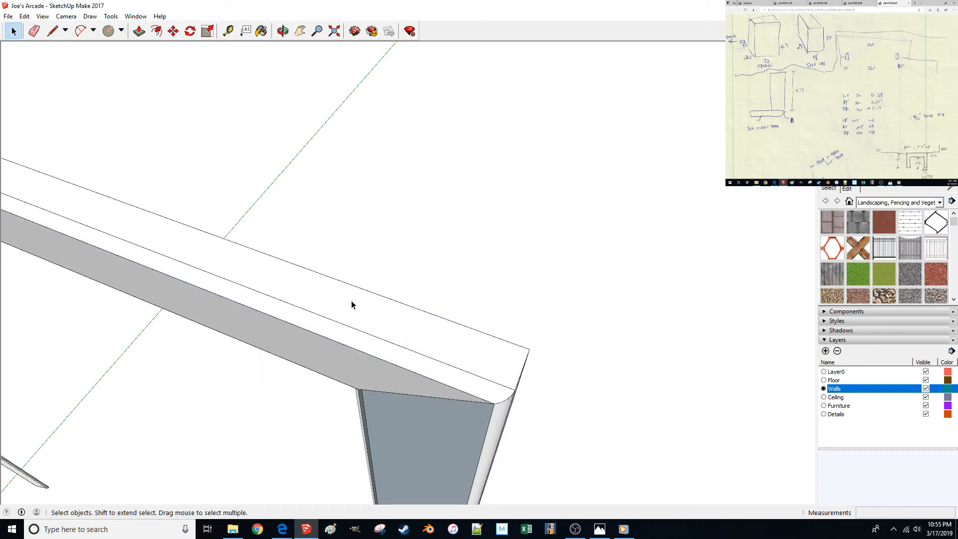
Clear the header's face and the leftover mitre edges on the other side of the same corner.
middle_drag(363, 316, 308, 280)
scroll(314, 287, down, 2)
key(l)
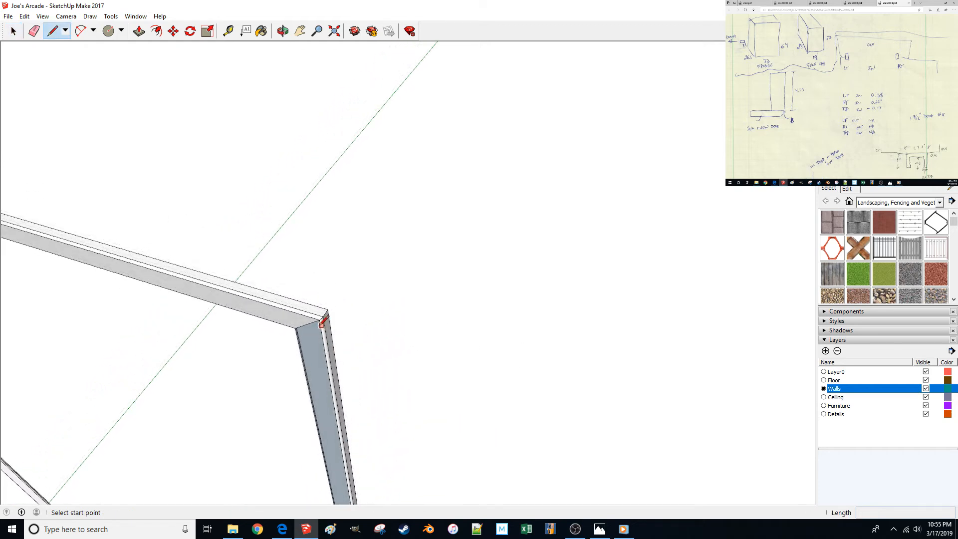
scroll(320, 326, down, 4)
key(space)
scroll(310, 310, down, 4)
middle_drag(320, 322, 246, 421)
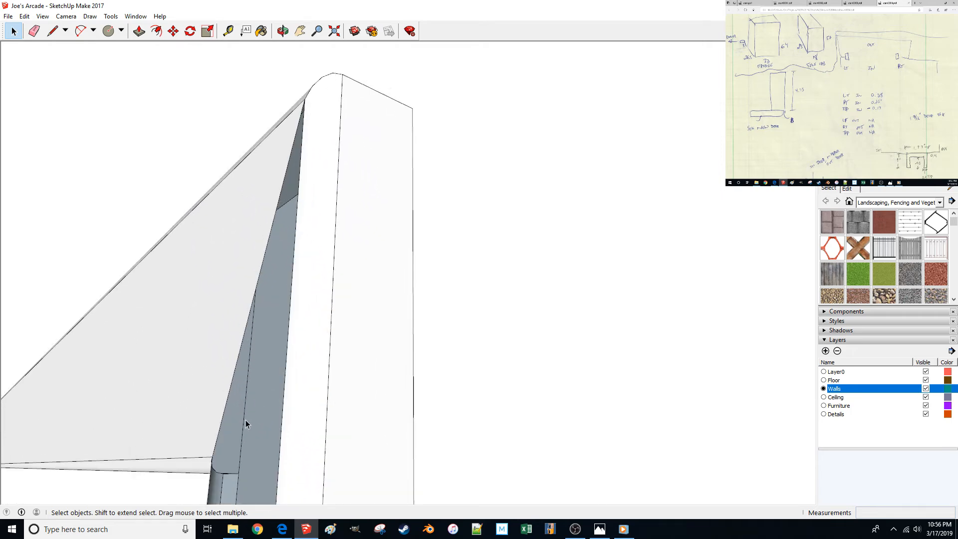
scroll(246, 424, down, 5)
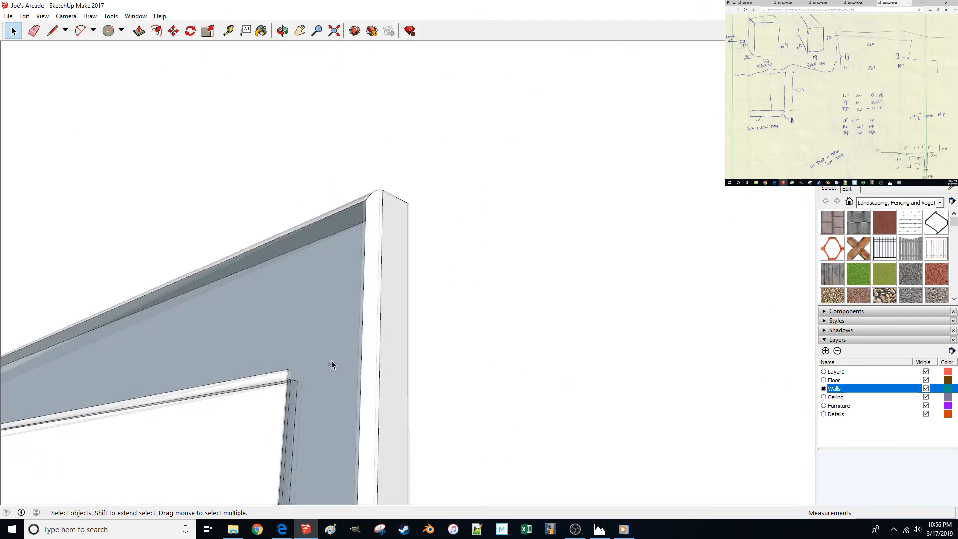
scroll(342, 364, down, 6)
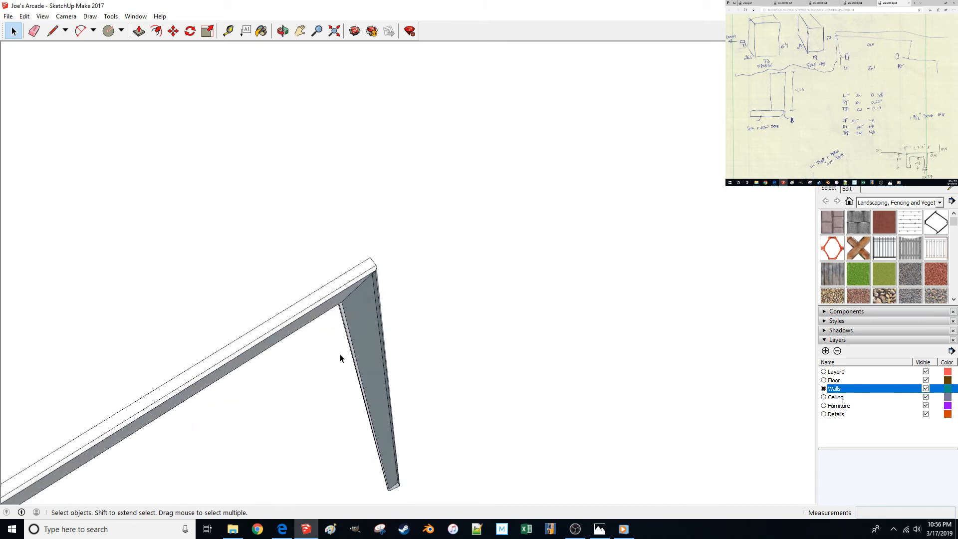
Draw a line along the mitre joint from the frame's inner corner to its outer corner.
scroll(340, 357, up, 4)
key(l)
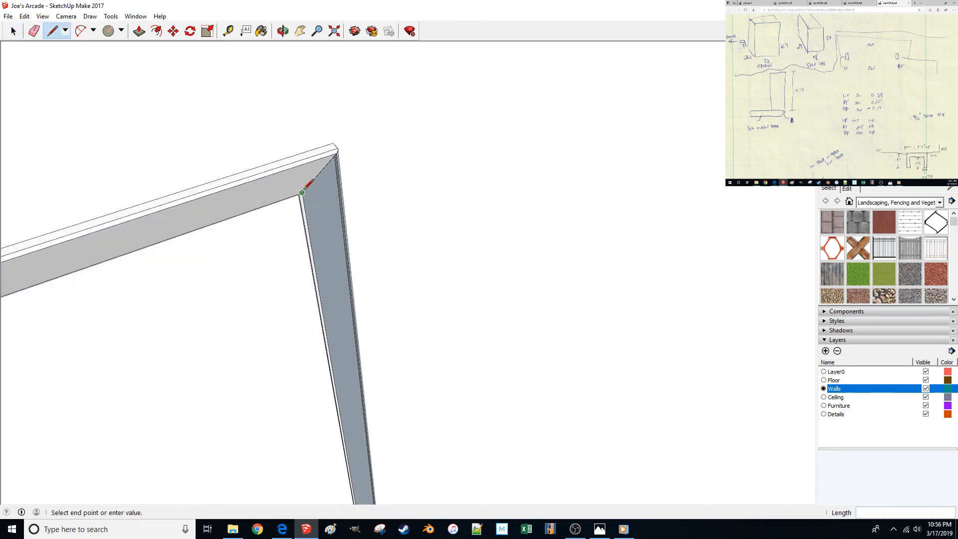
click(337, 152)
Remove the first stray edge segment beside the header's top edge at the frame's opposite top corner.
middle_drag(342, 150, 424, 273)
scroll(431, 309, up, 10)
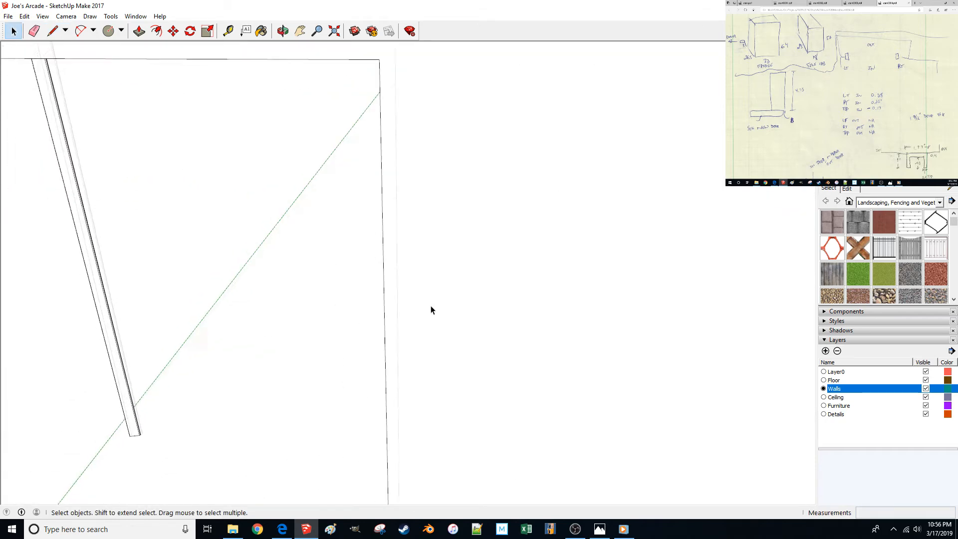
scroll(431, 309, down, 8)
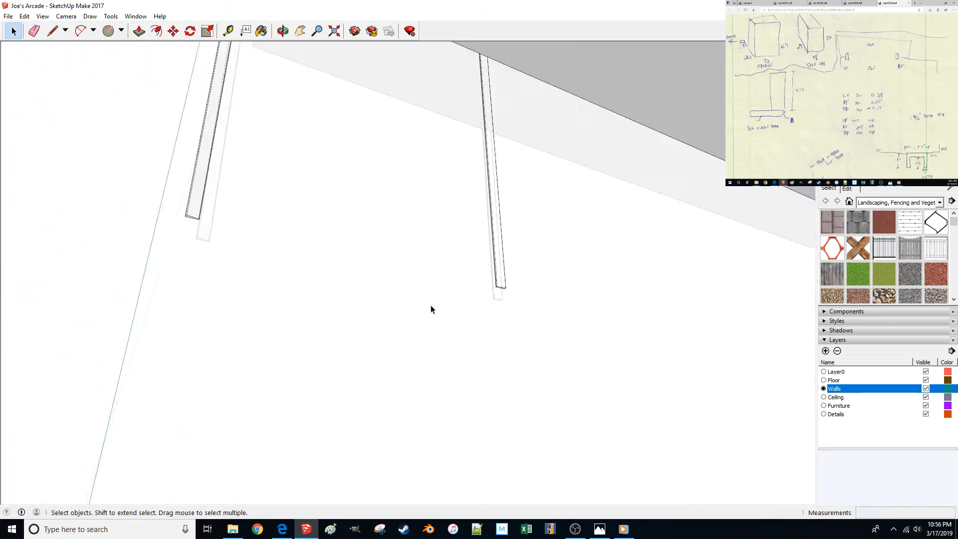
scroll(400, 272, up, 8)
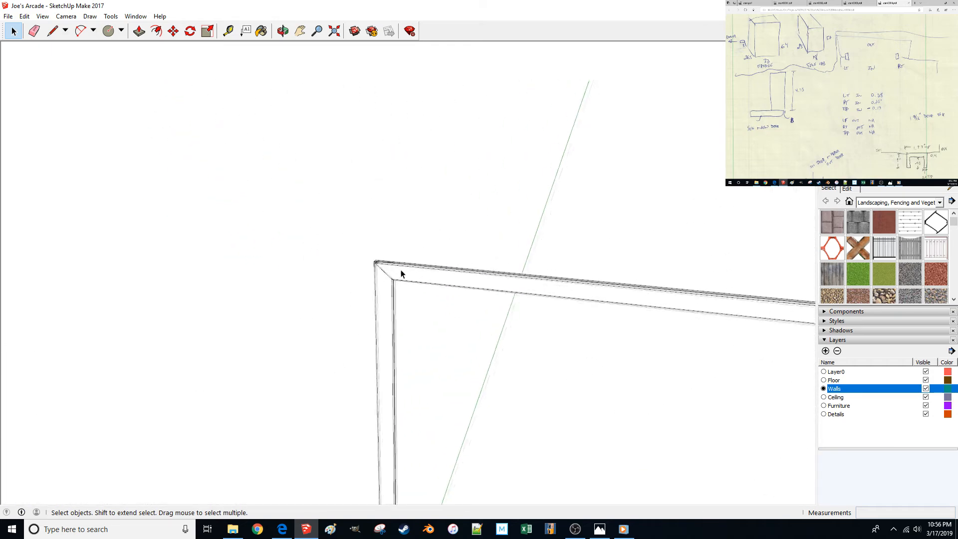
scroll(363, 294, up, 3)
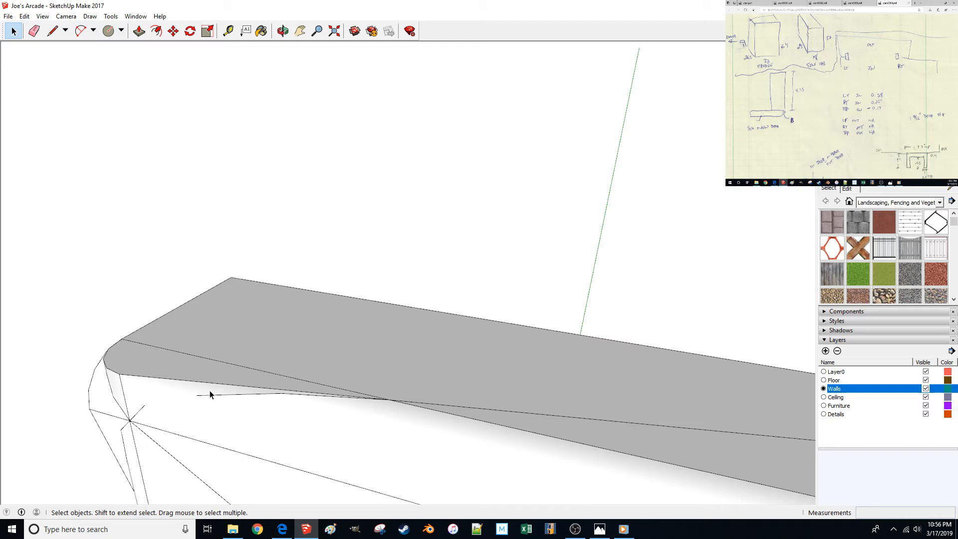
click(225, 365)
click(234, 362)
click(231, 367)
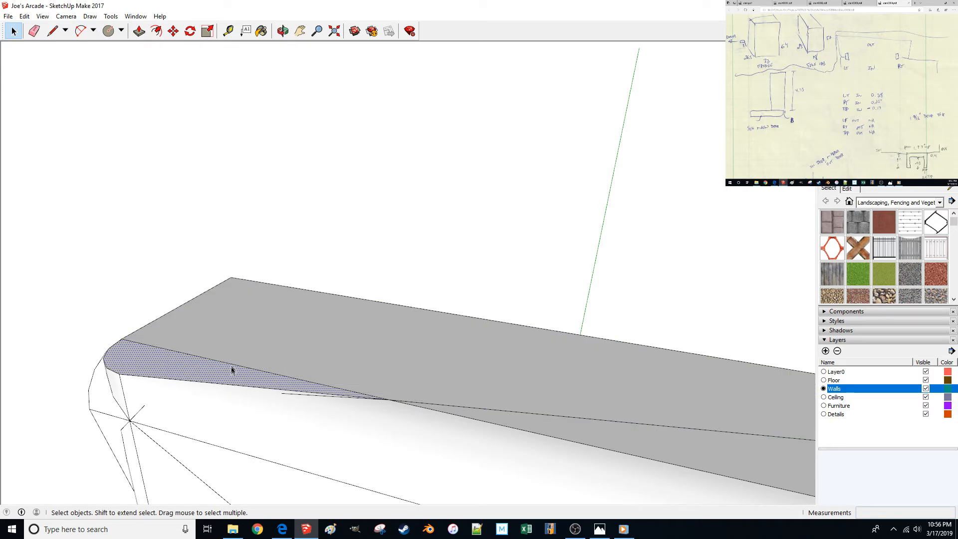
Delete the segments of the stray intersection curve on the header's top face near the opposite corner.
scroll(231, 363, down, 3)
middle_drag(227, 364, 302, 409)
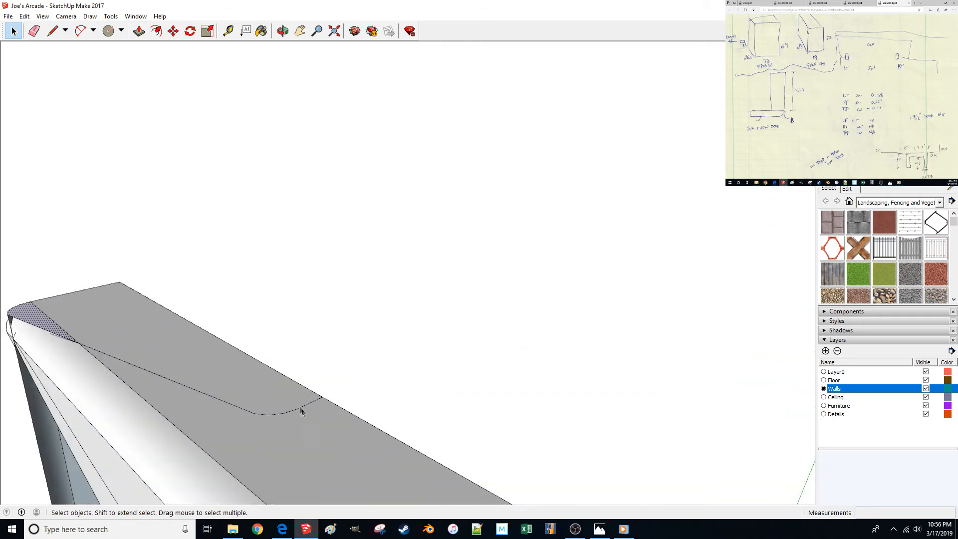
click(299, 406)
click(300, 408)
key(Delete)
click(289, 414)
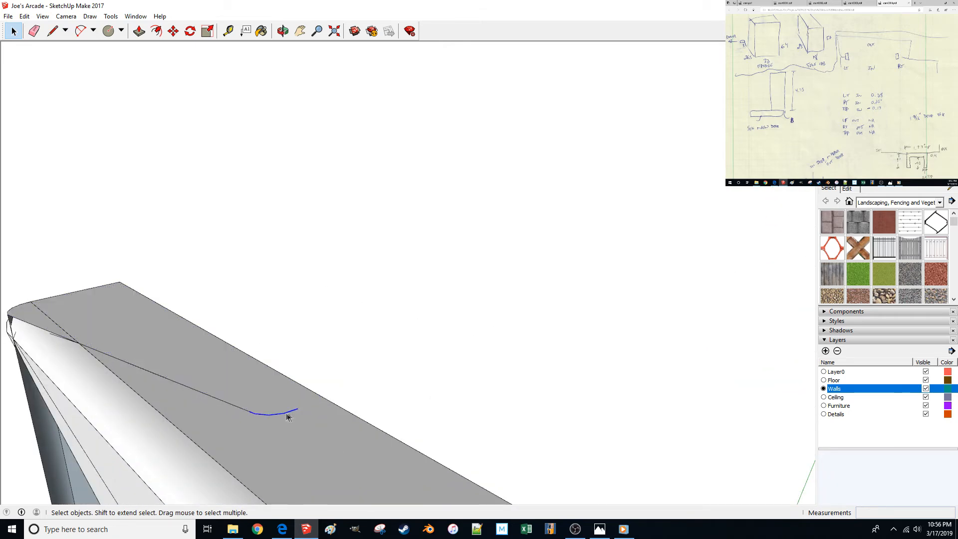
middle_drag(153, 392, 138, 381)
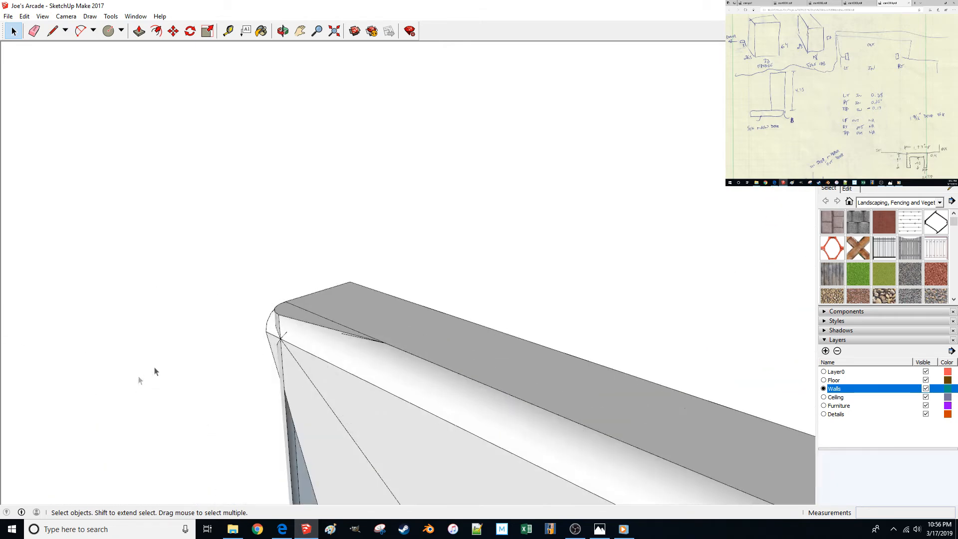
Delete the remaining stray curve segment from the header's rounded edge near the frame's corner.
click(351, 336)
click(349, 336)
key(Delete)
click(286, 335)
middle_drag(275, 341, 506, 251)
click(502, 257)
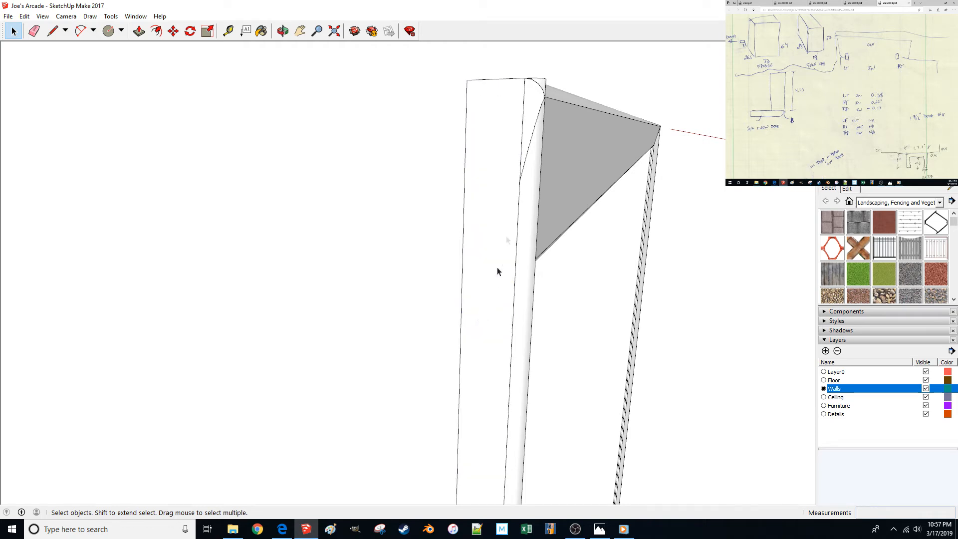
Clear the leftover intersection curve segments where the jamb's and header's rounded edges meet at the same corner.
click(531, 144)
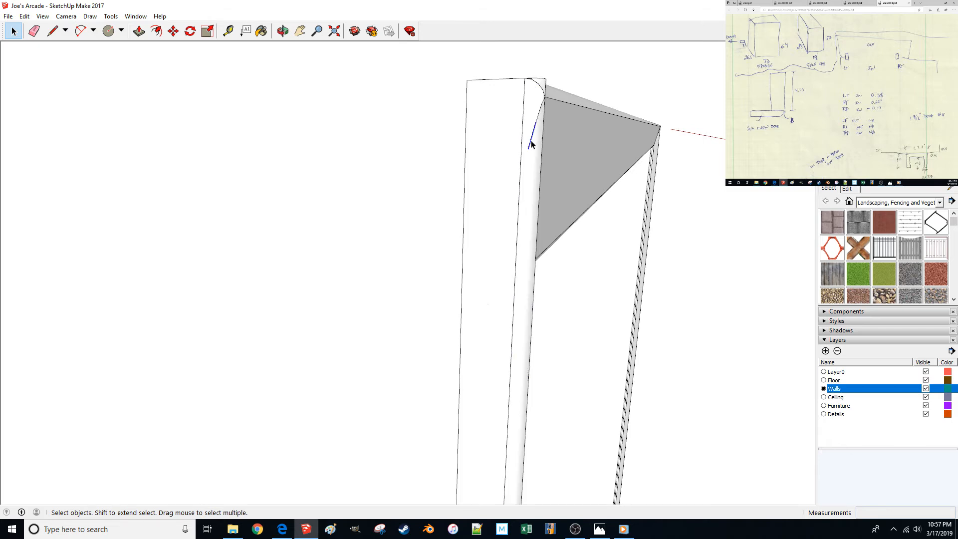
click(543, 107)
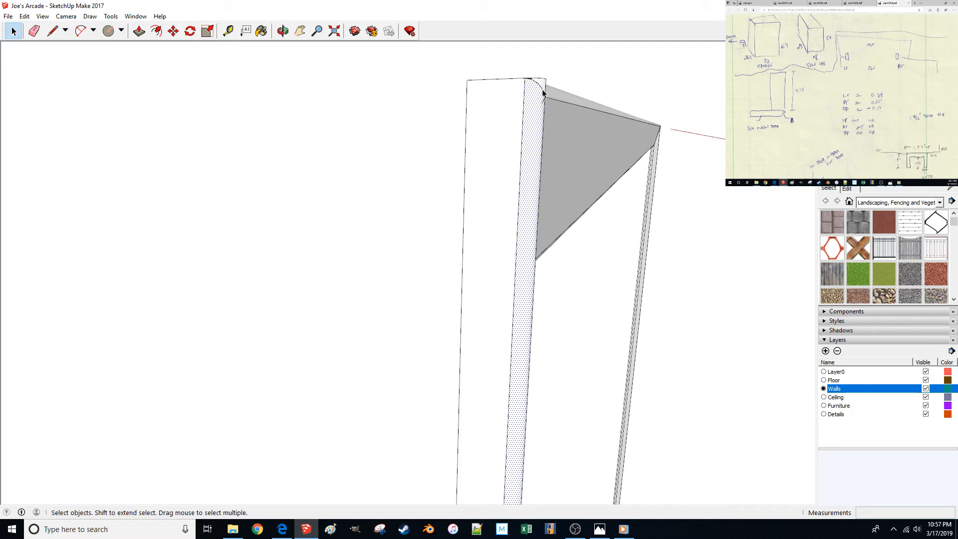
middle_drag(546, 101, 433, 216)
key(ctrl+z)
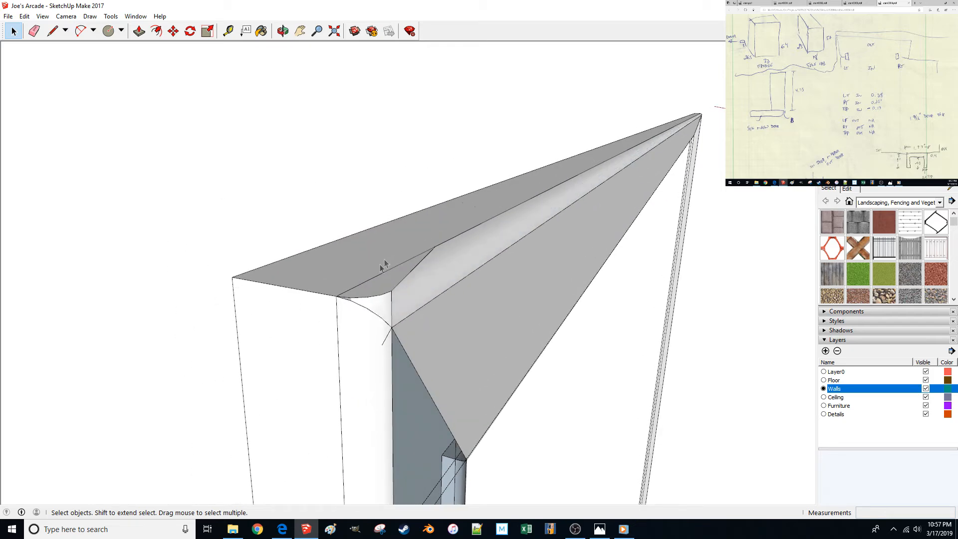
click(343, 305)
click(346, 299)
click(392, 295)
click(394, 293)
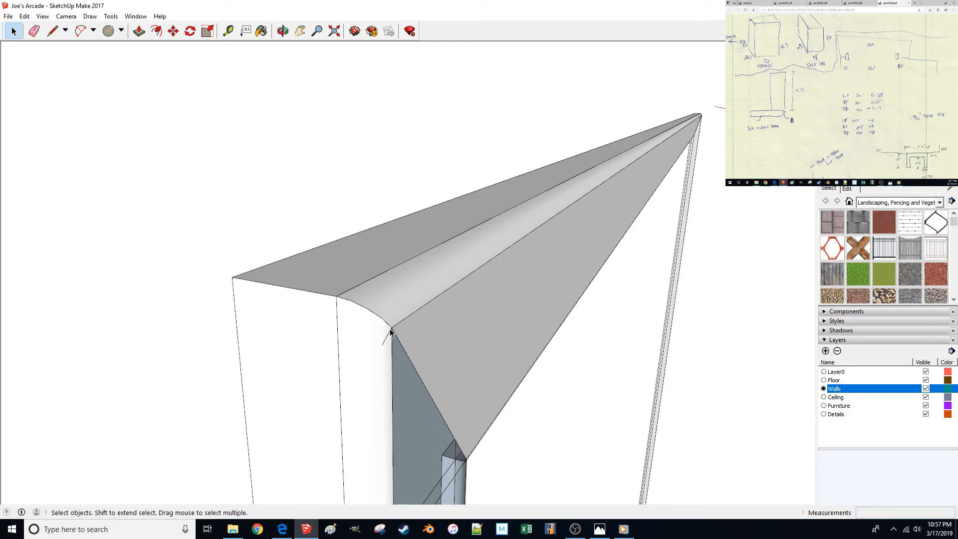
Delete the leftover geometry inside the frame's mitre corner.
middle_drag(390, 331, 430, 357)
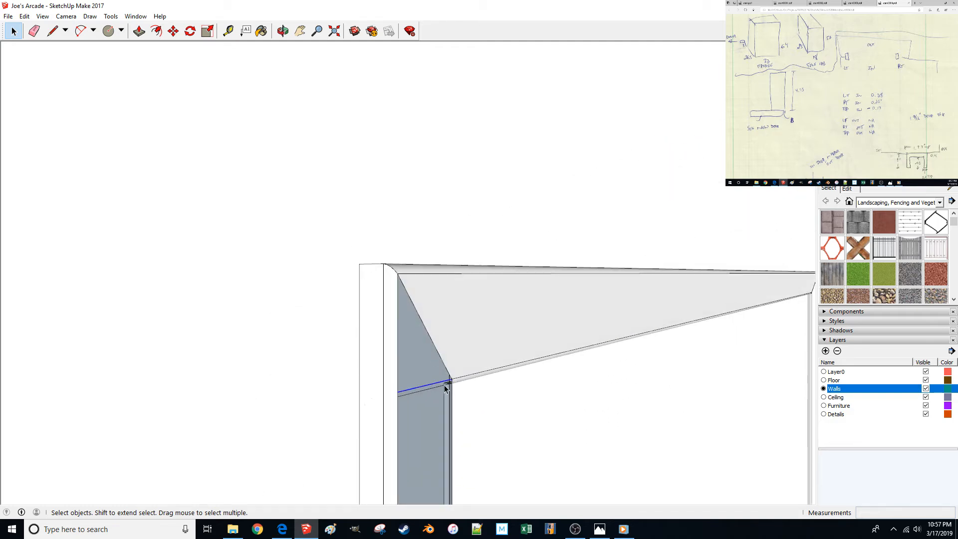
scroll(449, 389, up, 8)
scroll(468, 216, up, 2)
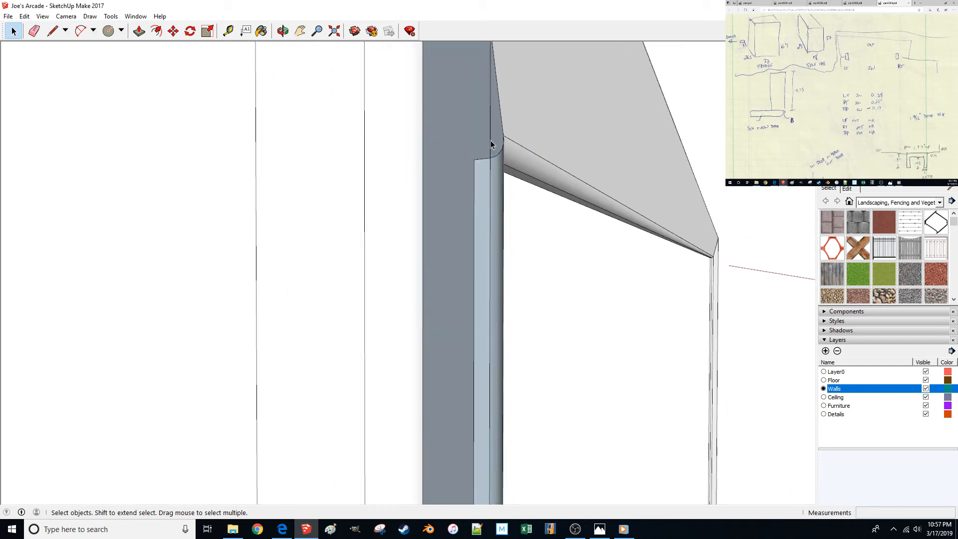
scroll(491, 143, up, 6)
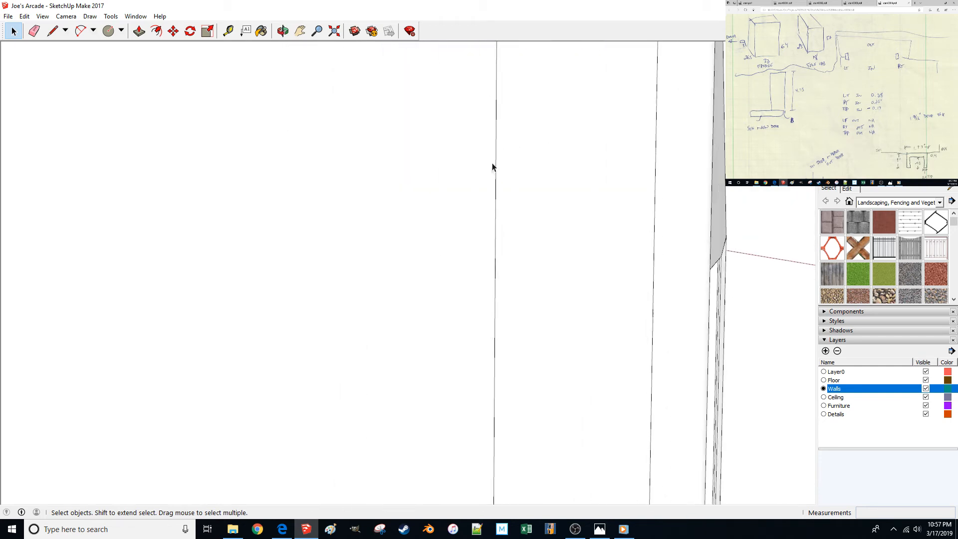
scroll(483, 200, up, 6)
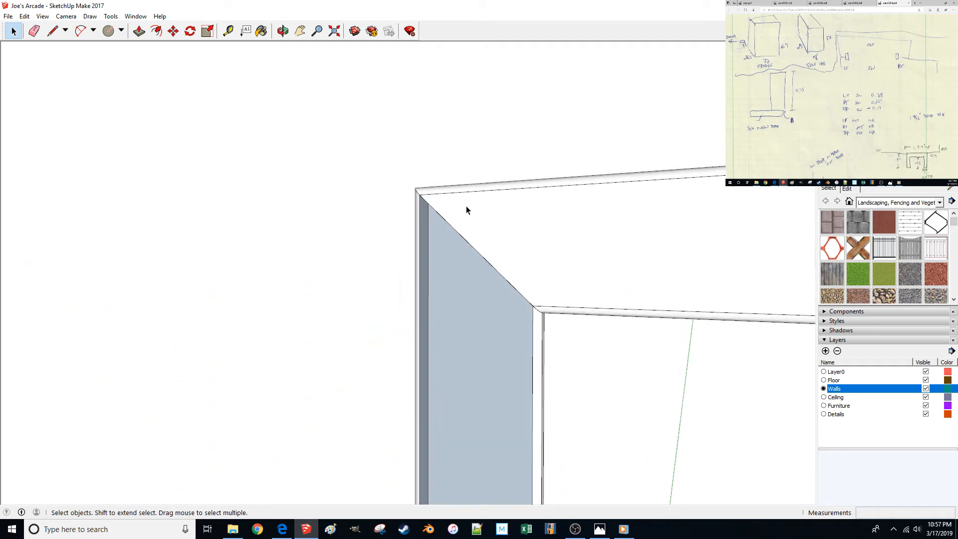
scroll(465, 205, up, 8)
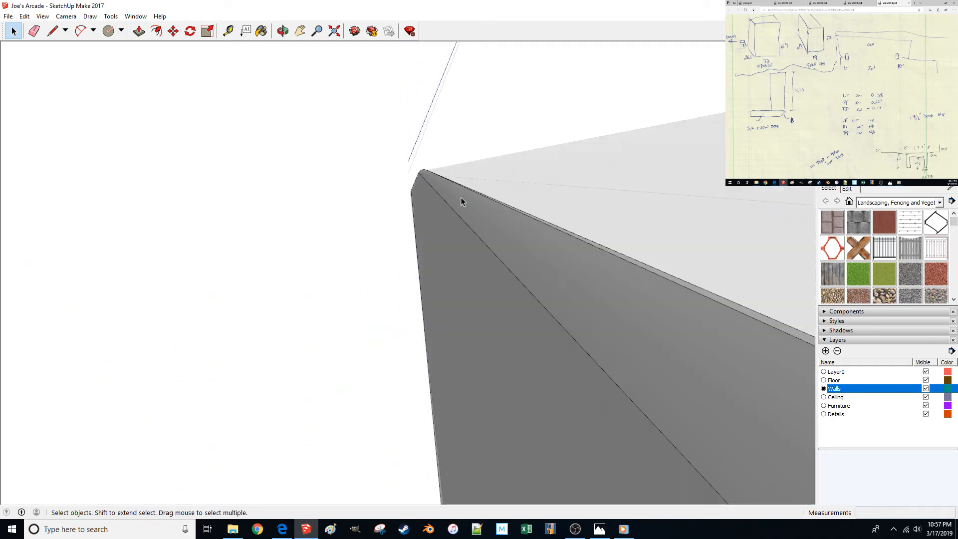
scroll(452, 196, up, 5)
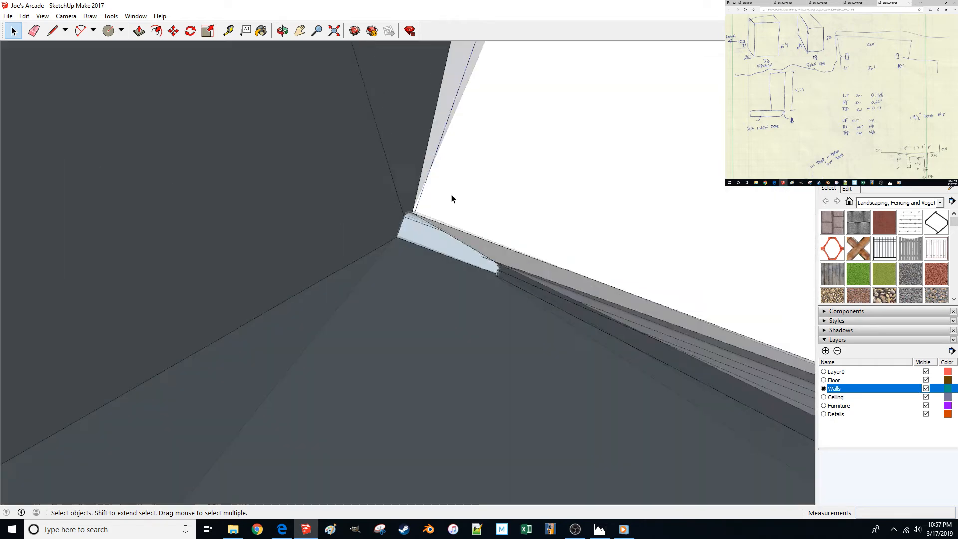
key(Delete)
click(410, 215)
mouse_move(420, 225)
middle_down()
mouse_move(540, 269)
mouse_move(554, 314)
mouse_move(536, 339)
mouse_move(470, 386)
mouse_move(465, 375)
mouse_move(453, 394)
mouse_move(251, 267)
mouse_move(209, 246)
mouse_move(203, 267)
mouse_move(172, 244)
middle_up()
Redraw the line along the mitre joint between the frame's outer and inner corners to close the jamb's open front face.
key(l)
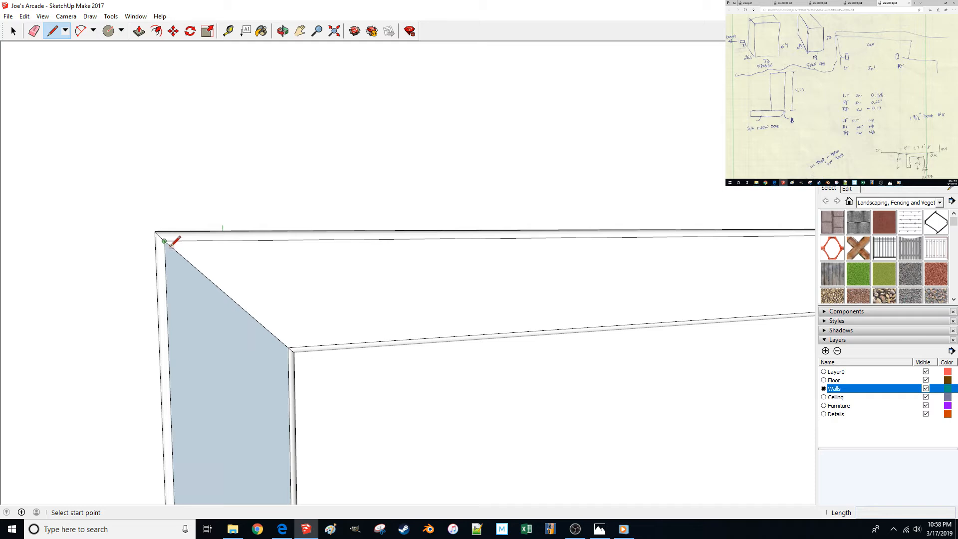
click(165, 241)
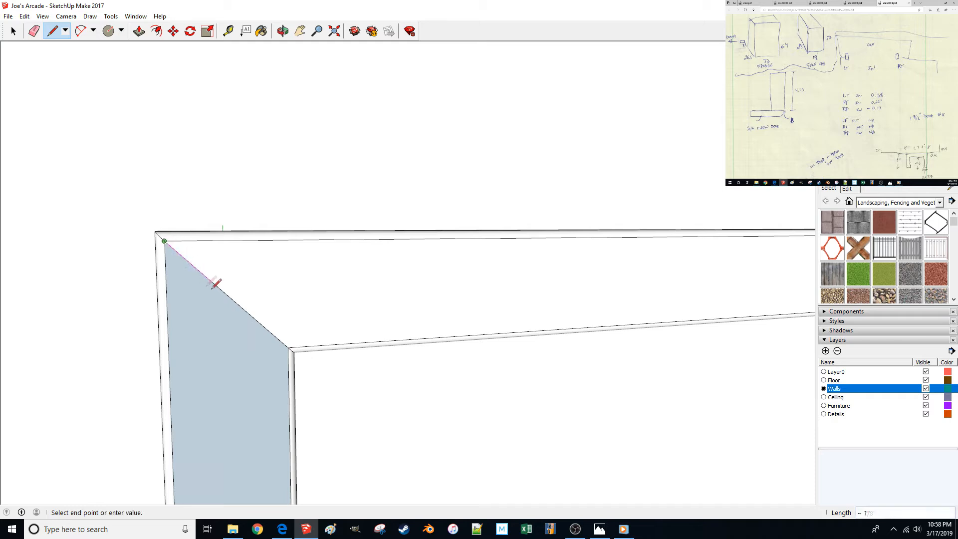
click(288, 347)
key(space)
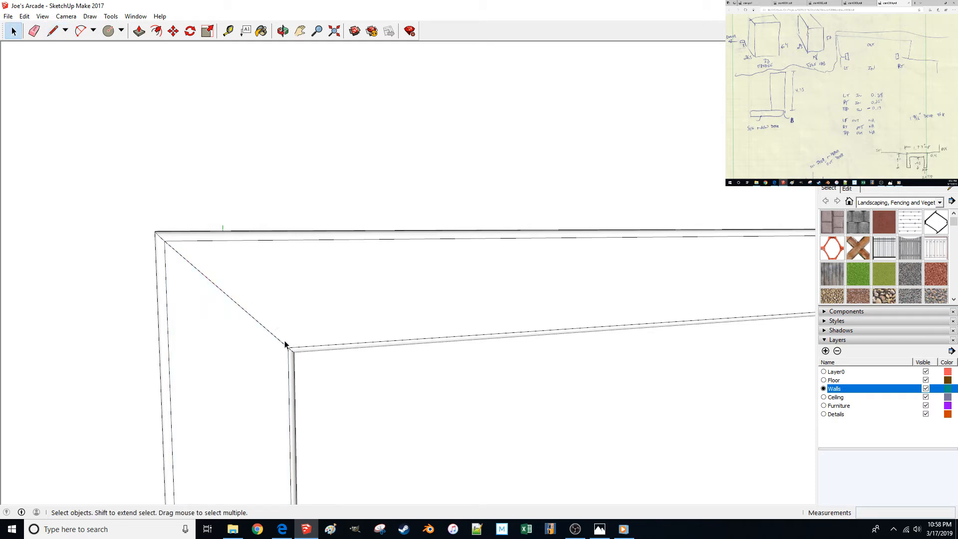
key(l)
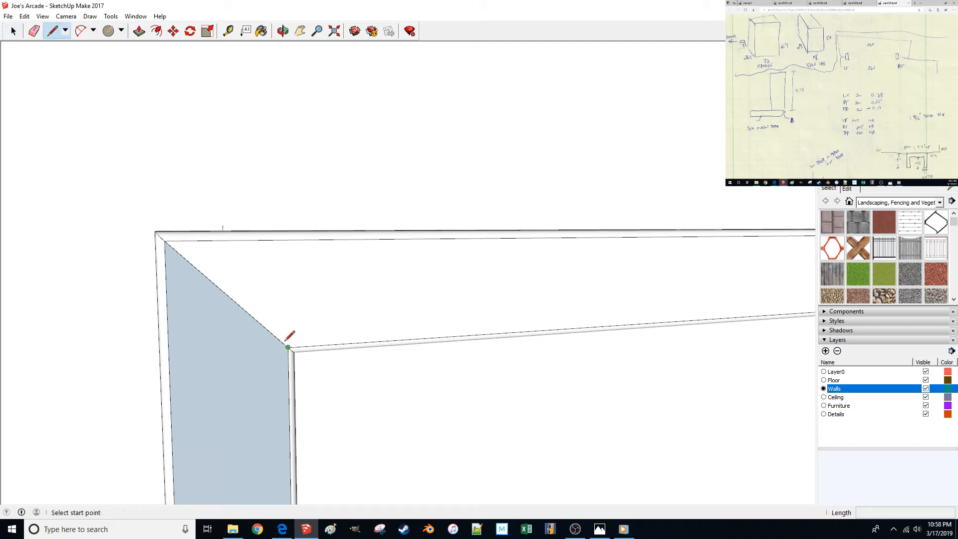
click(288, 344)
click(168, 245)
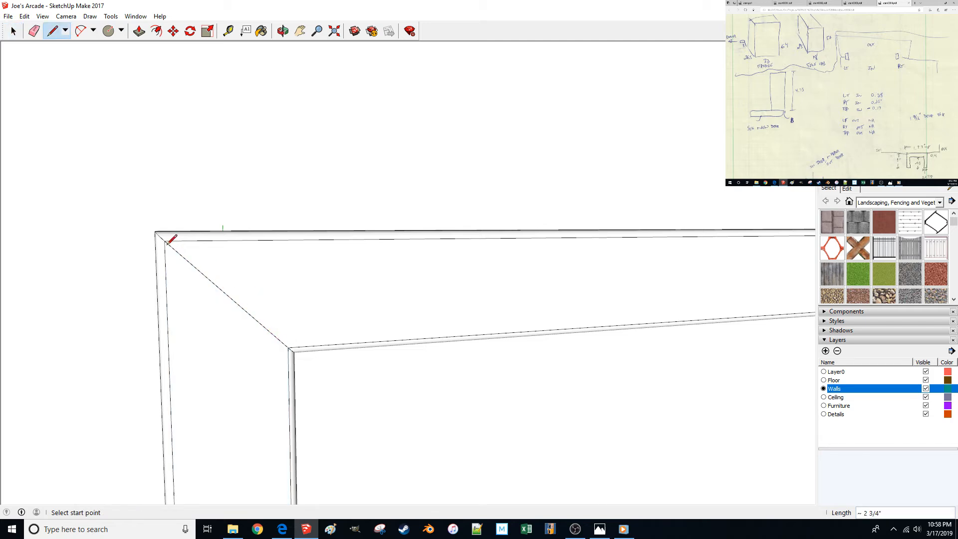
scroll(168, 243, down, 6)
key(space)
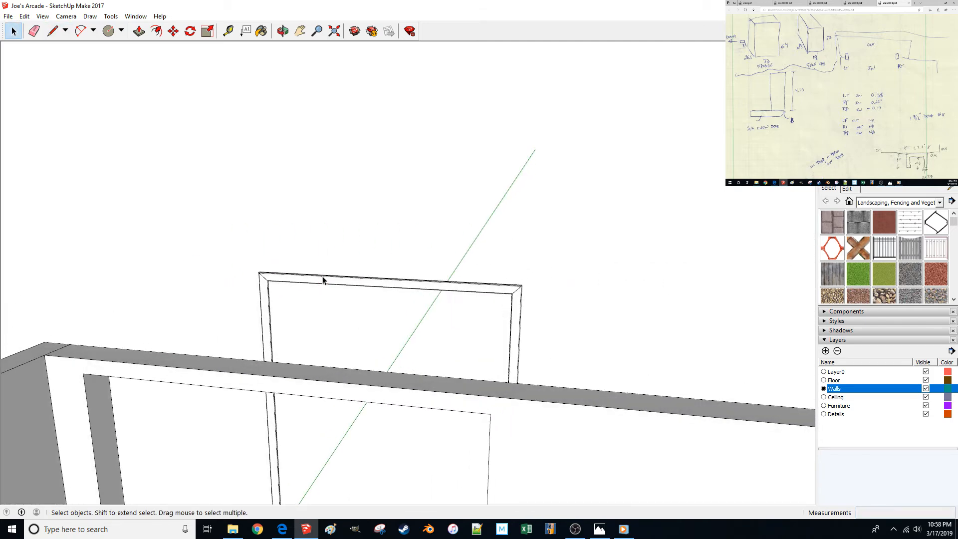
Select the whole trim frame and move it 60" along the green axis toward the doorway wall.
triple_click(319, 283)
scroll(319, 283, down, 5)
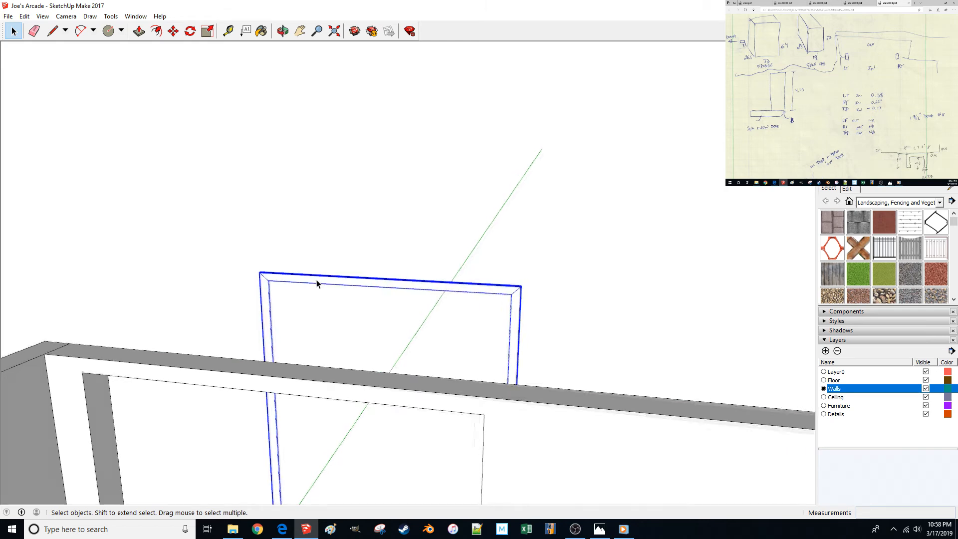
key(m)
scroll(487, 327, down, 3)
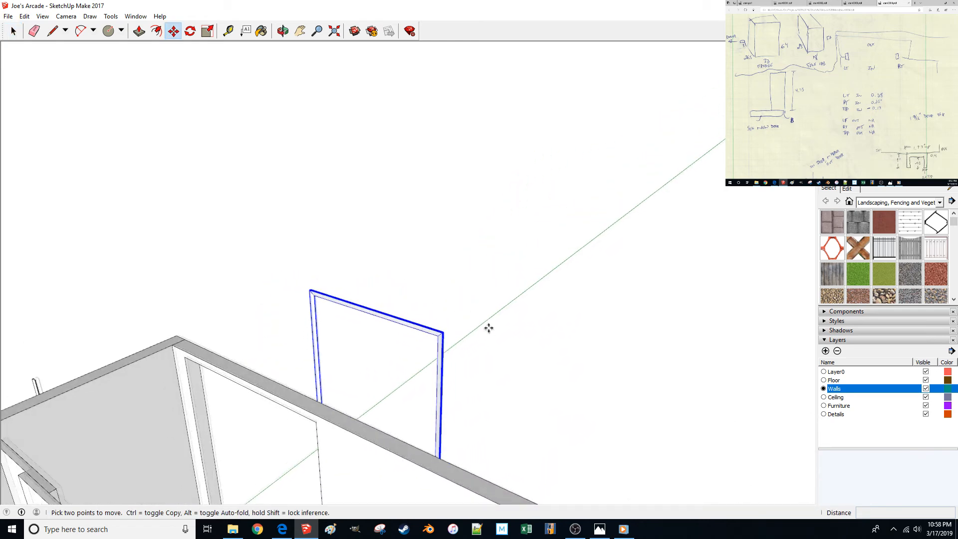
click(501, 344)
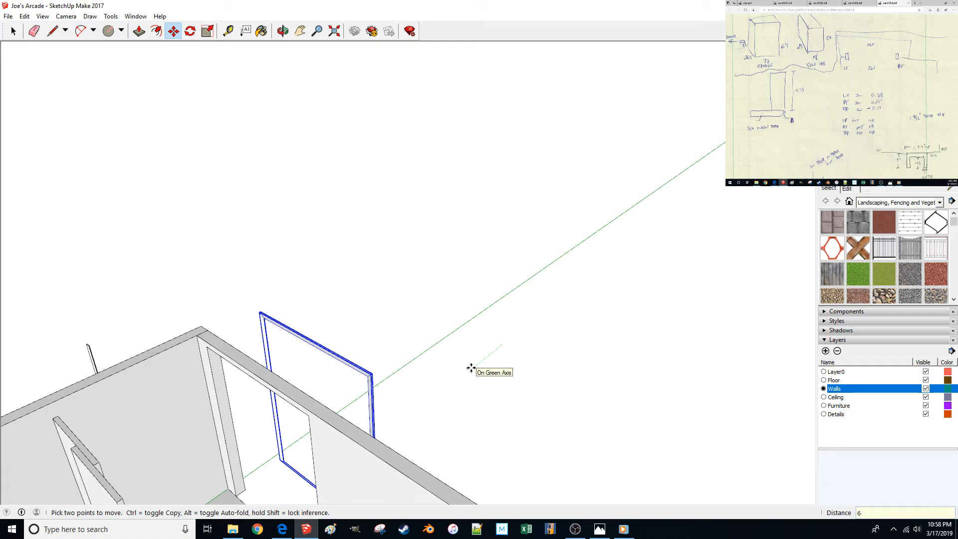
text(60)
key(Return)
key(space)
Inspect the trim frame's fit around the doorway and open its group for editing.
scroll(471, 367, up, 4)
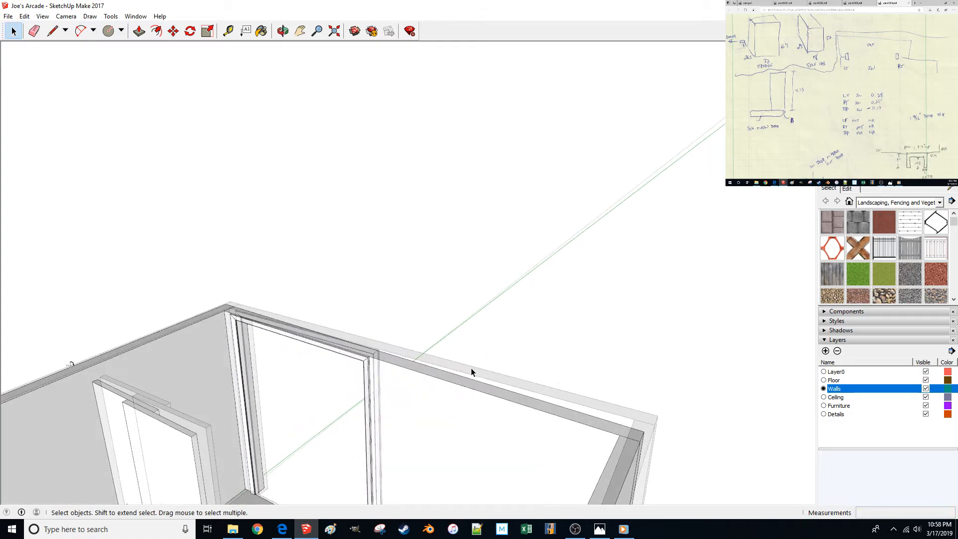
scroll(471, 367, up, 6)
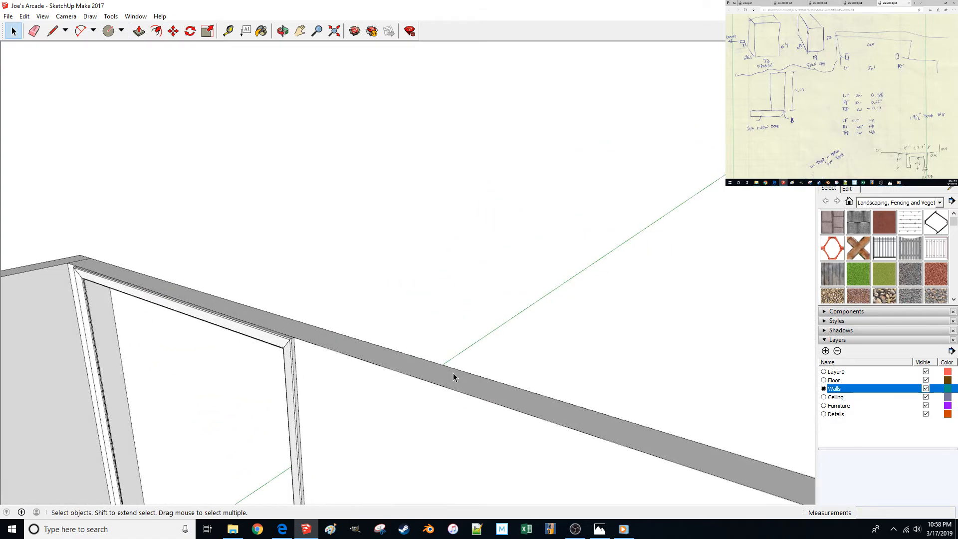
scroll(280, 397, up, 2)
scroll(436, 324, up, 6)
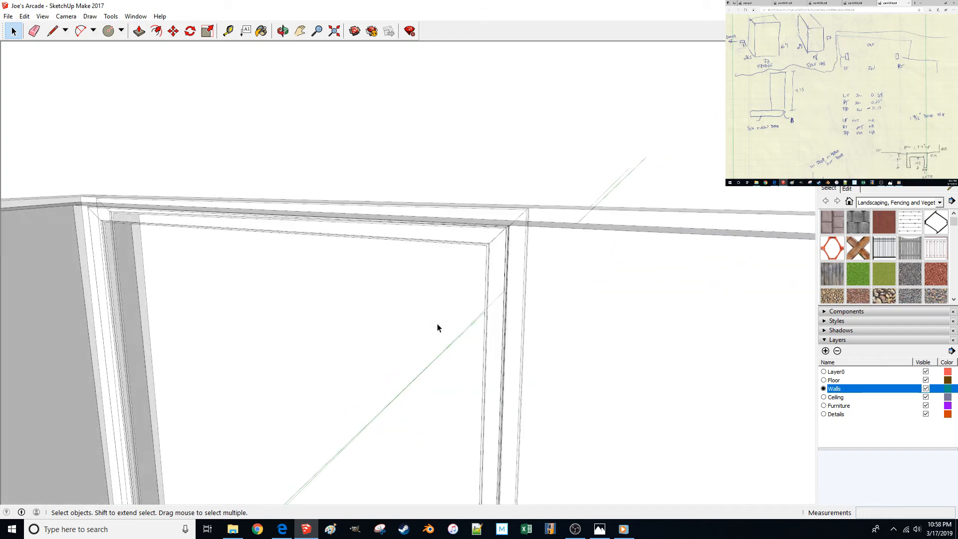
scroll(437, 328, up, 8)
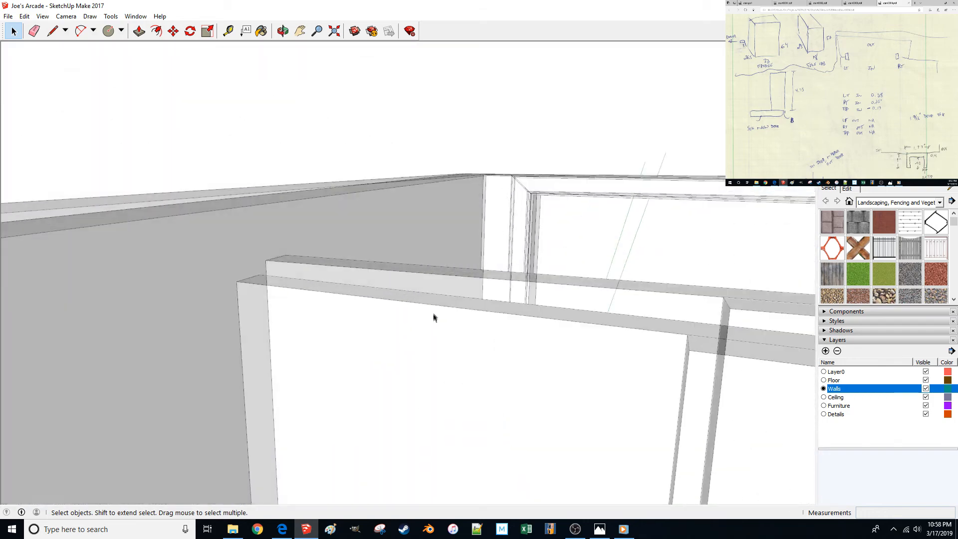
scroll(434, 321, down, 10)
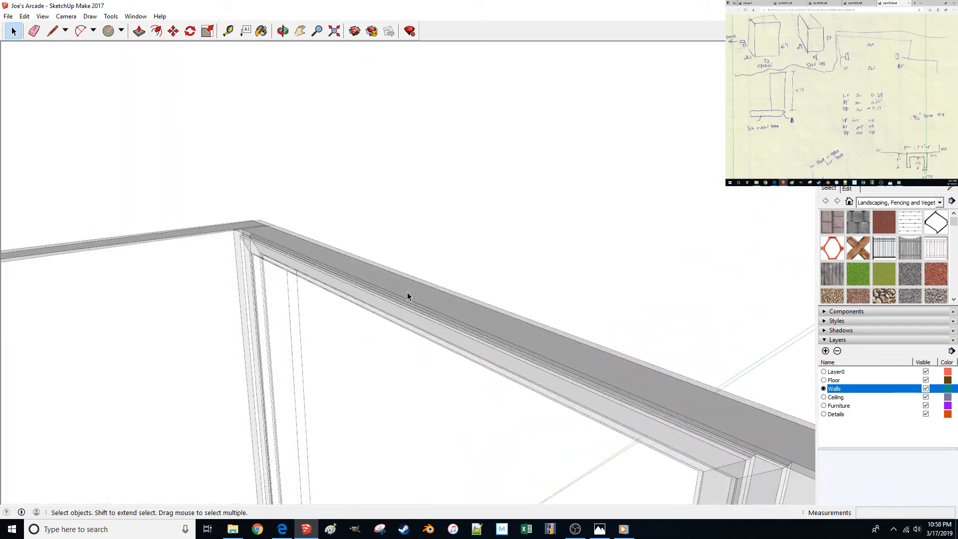
scroll(393, 309, down, 3)
double_click(360, 381)
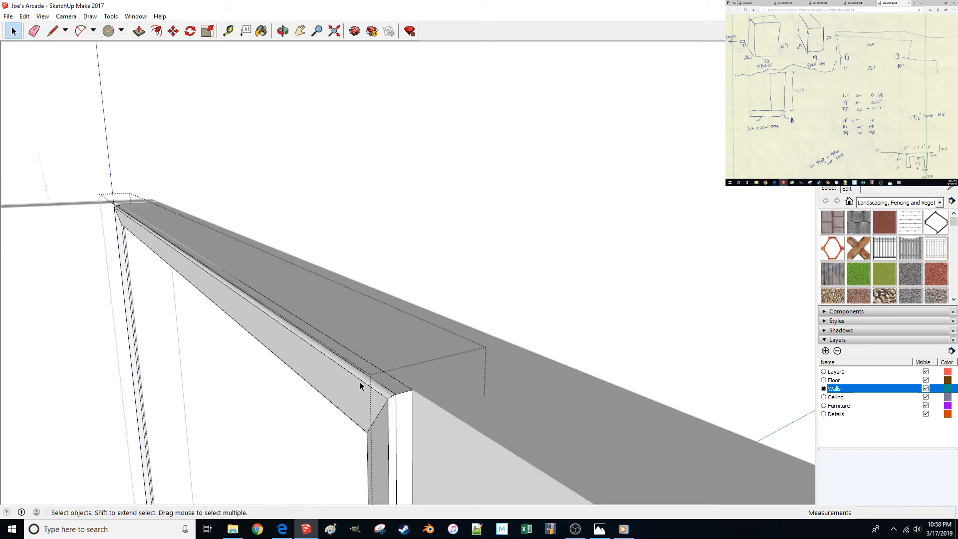
Select the long outer and inner profile edges of the trim frame's header and both jambs.
click(366, 384)
ctrl+click(383, 391)
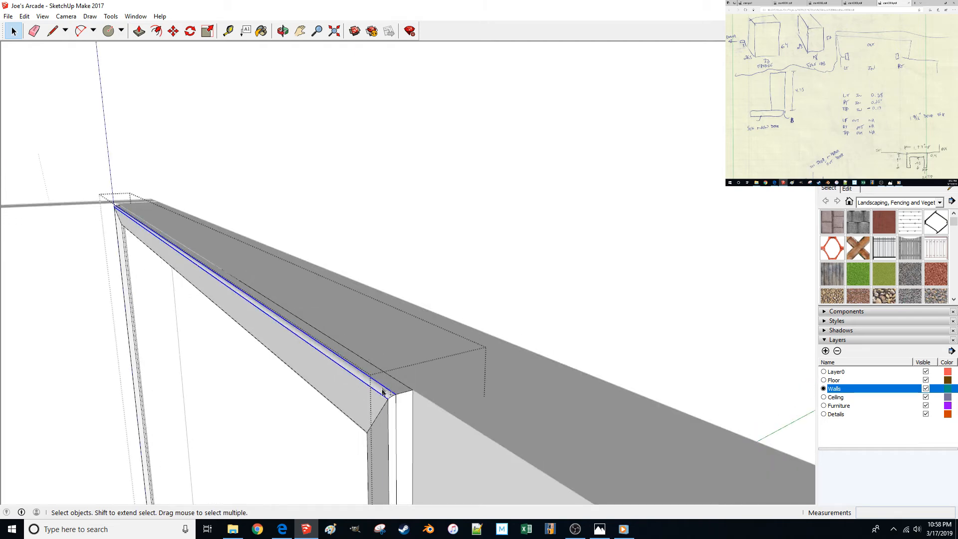
shift+click(390, 424)
middle_drag(388, 437, 190, 326)
shift+click(190, 324)
middle_drag(327, 396, 345, 319)
shift+click(346, 308)
shift+click(343, 303)
shift+click(347, 303)
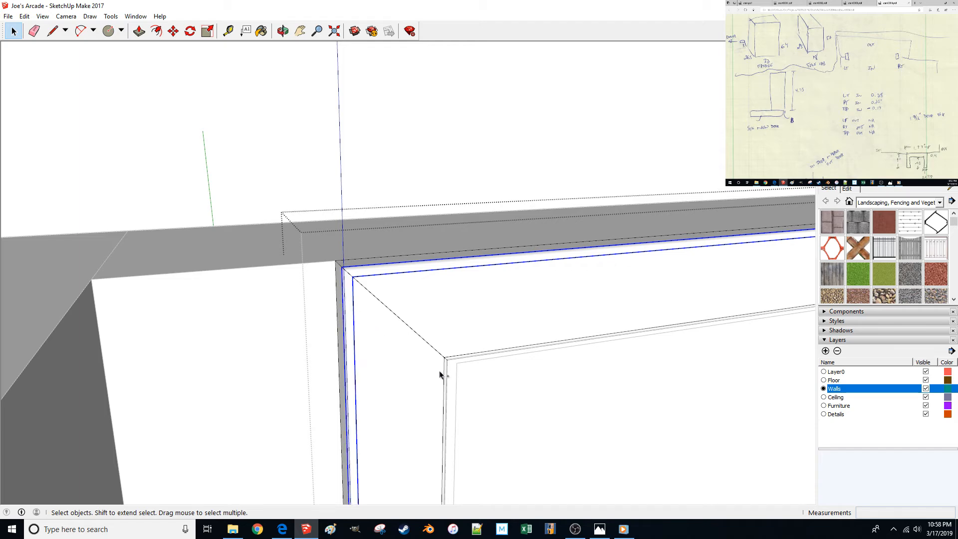
shift+click(453, 358)
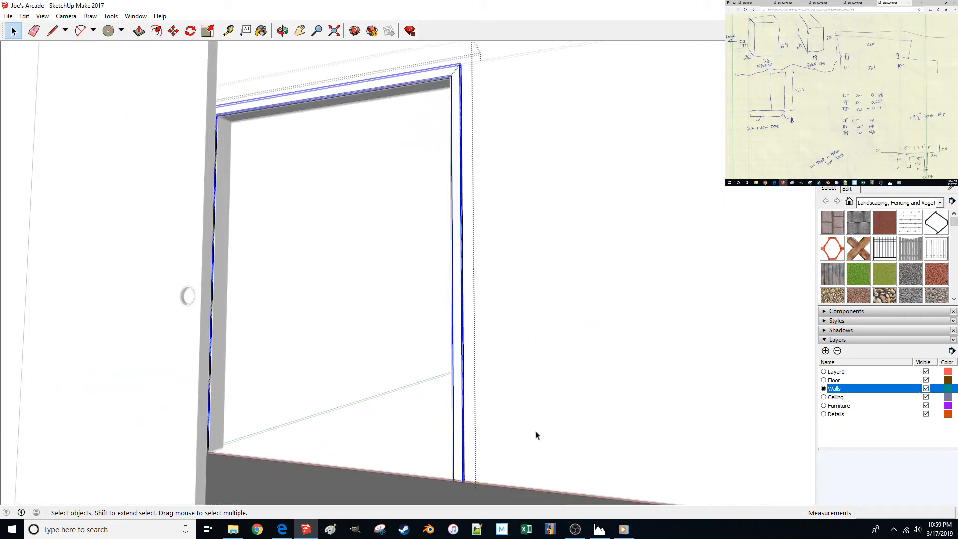
click(68, 16)
mouse_move(43, 17)
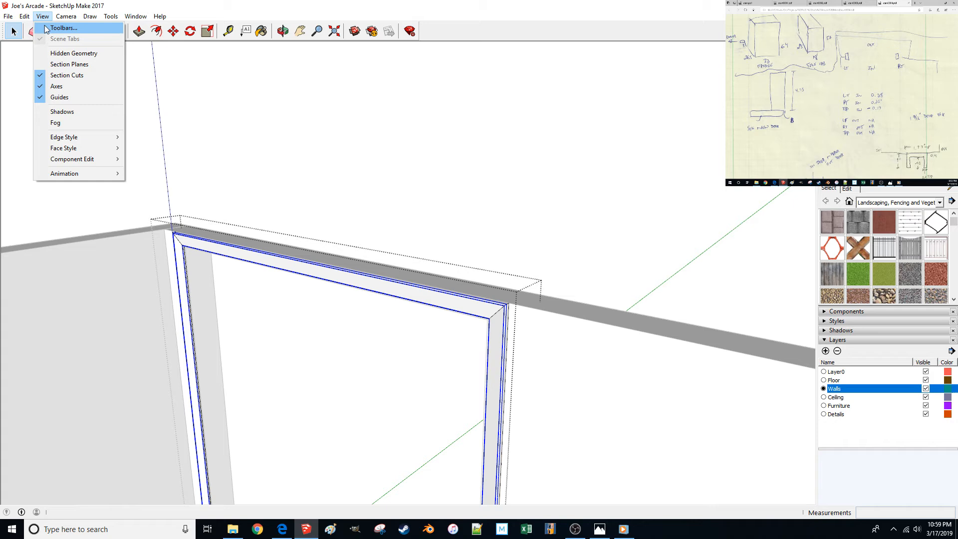
click(181, 95)
right_click(281, 292)
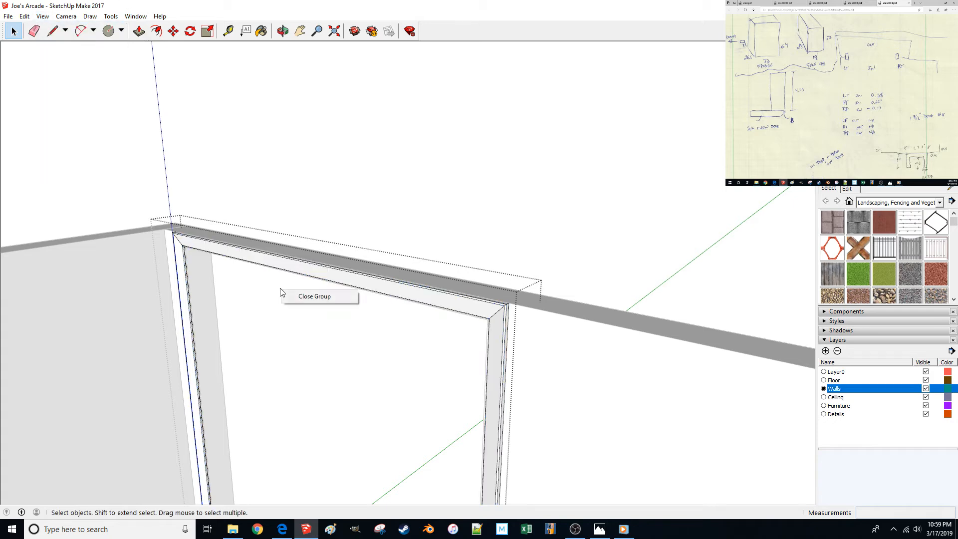
Reselect the header's two outer profile edges and the adjoining jamb's outer and inner long edges.
click(256, 253)
right_click(256, 253)
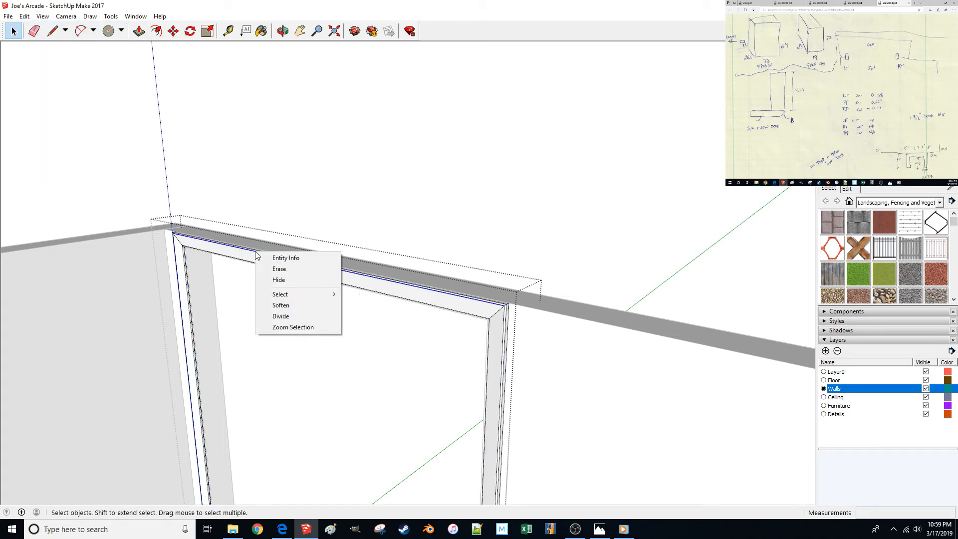
click(294, 4)
scroll(205, 208, up, 2)
middle_drag(205, 208, 219, 250)
scroll(268, 222, up, 3)
shift+middle_drag(267, 222, 361, 266)
scroll(418, 277, up, 3)
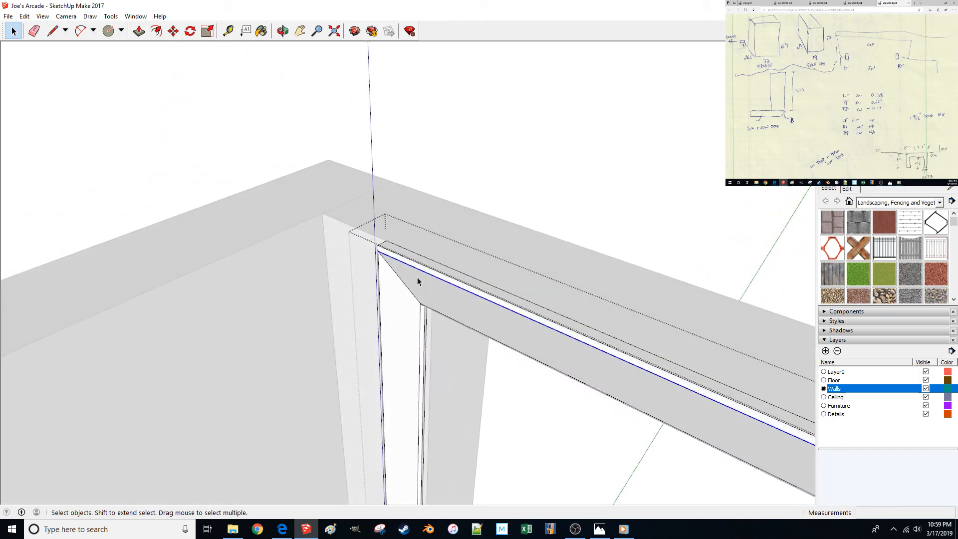
ctrl+click(384, 223)
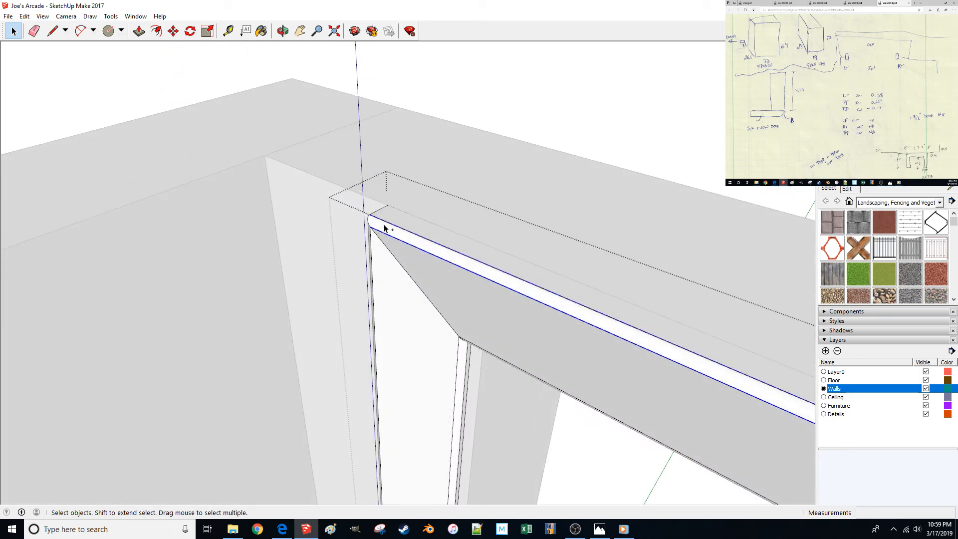
ctrl+click(372, 256)
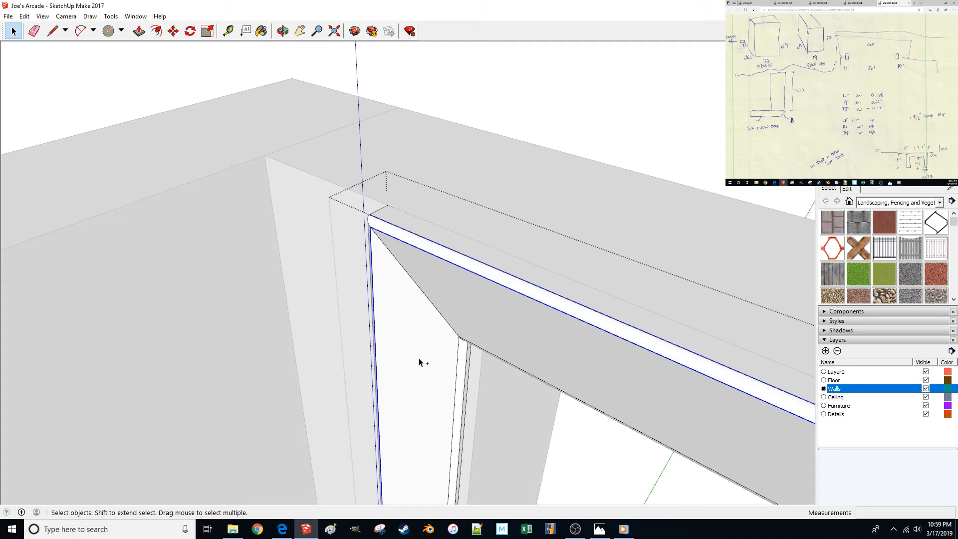
ctrl+click(458, 363)
ctrl+click(466, 351)
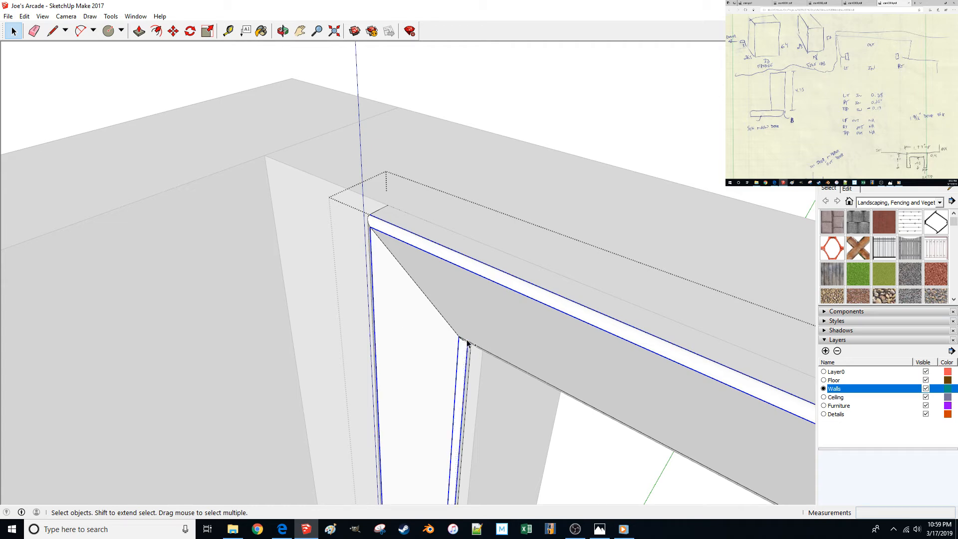
Add the remaining header and opposite jamb profile edges to the selection, hide them all, and close the trim group.
middle_drag(468, 342, 278, 193)
scroll(448, 255, up, 2)
ctrl+click(268, 189)
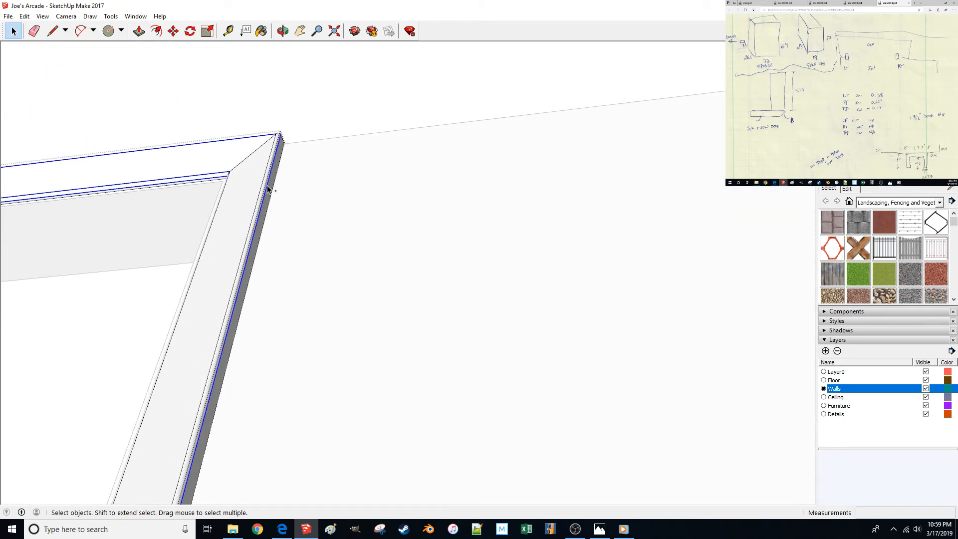
middle_drag(263, 188, 360, 209)
ctrl+click(363, 215)
right_click(363, 215)
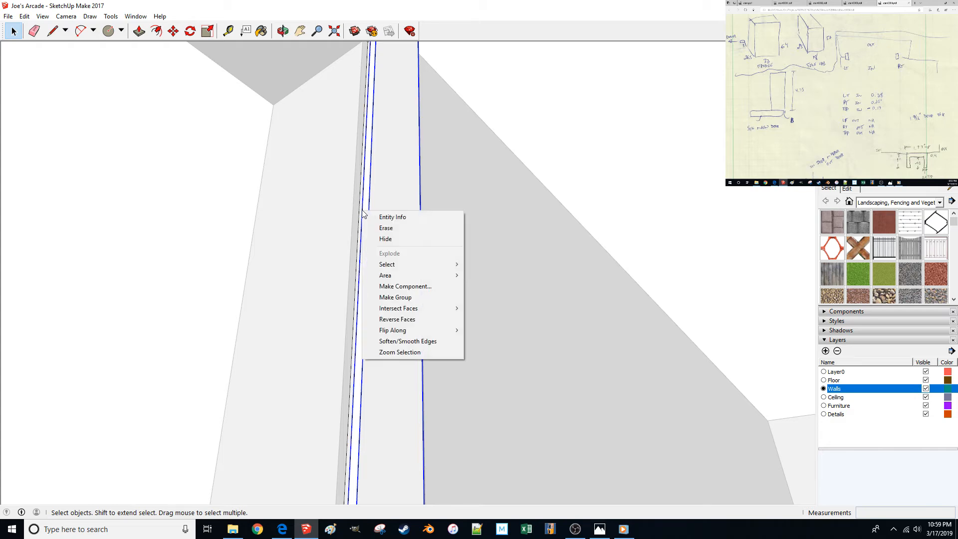
click(386, 239)
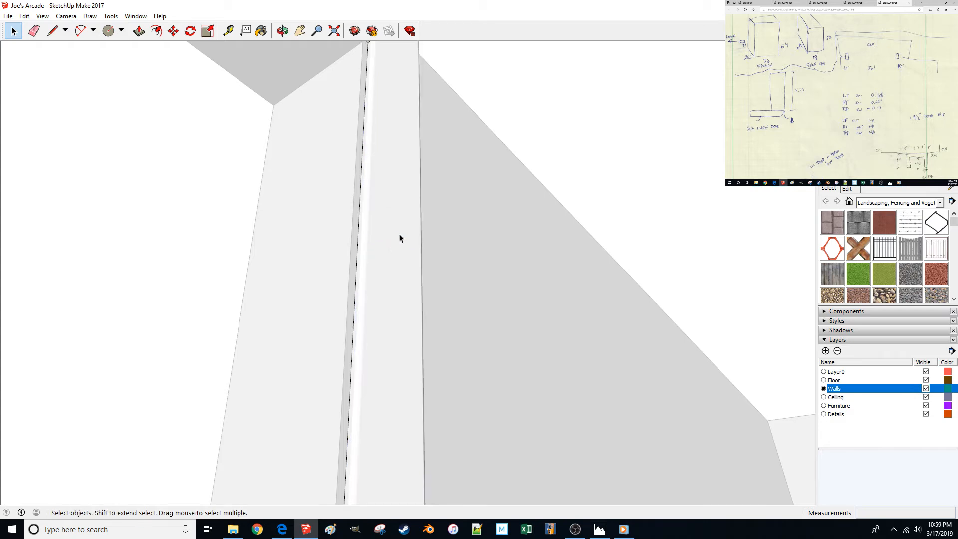
scroll(402, 239, down, 5)
click(474, 157)
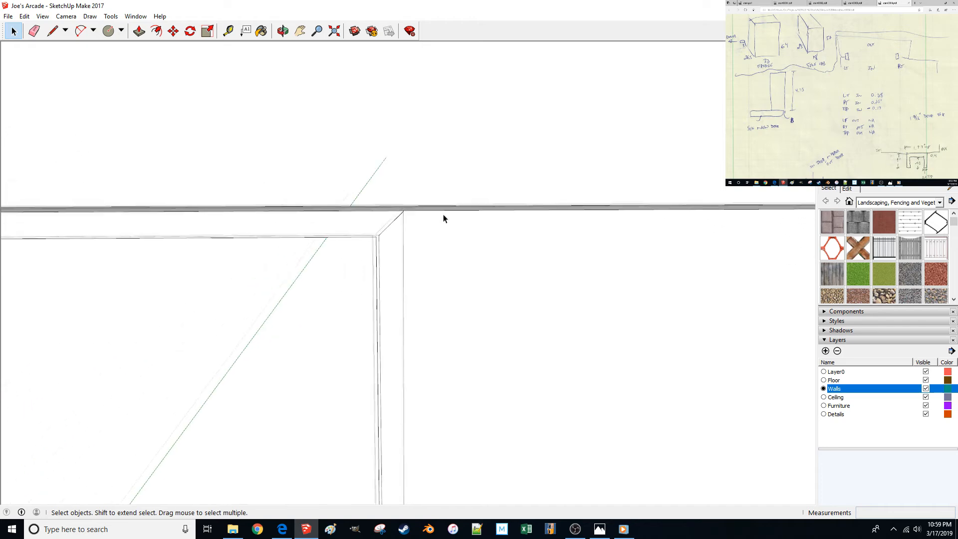
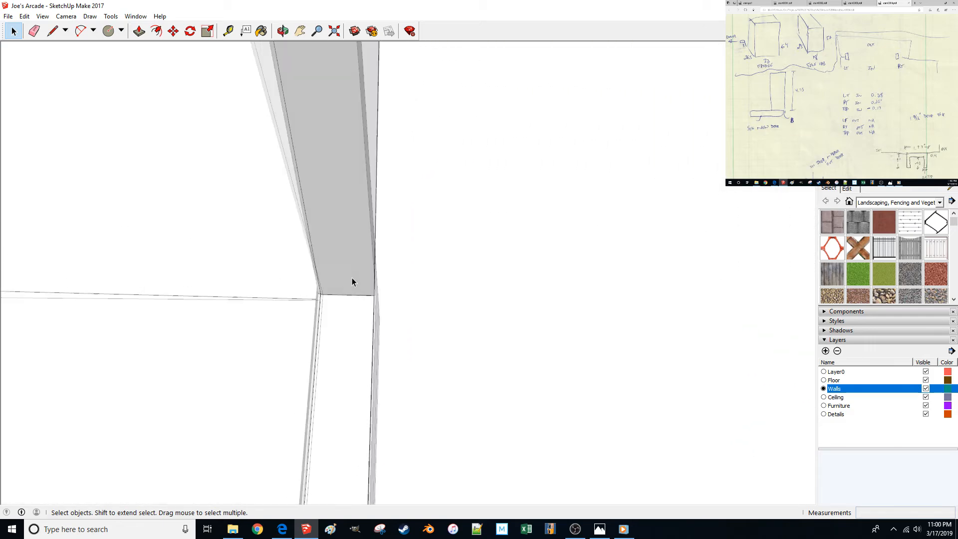
Examine how the trim frame's faces select inside its group and how the frame meets the doorway corner.
double_click(340, 278)
click(377, 322)
middle_drag(401, 330, 298, 227)
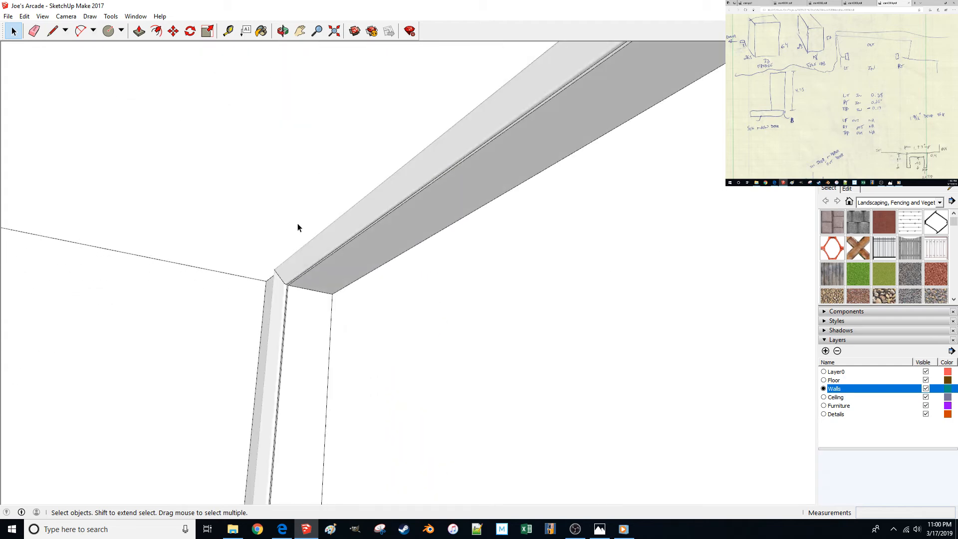
double_click(316, 254)
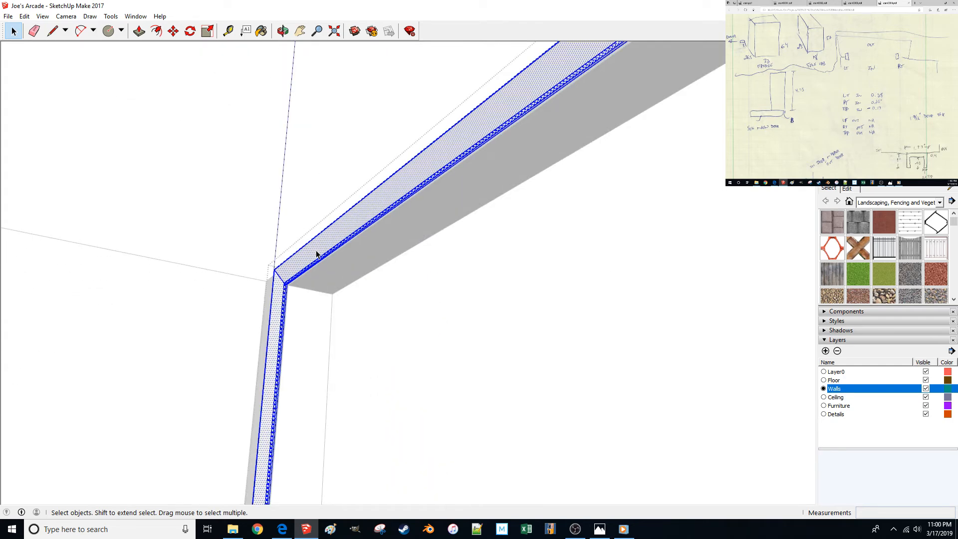
shift+click(422, 180)
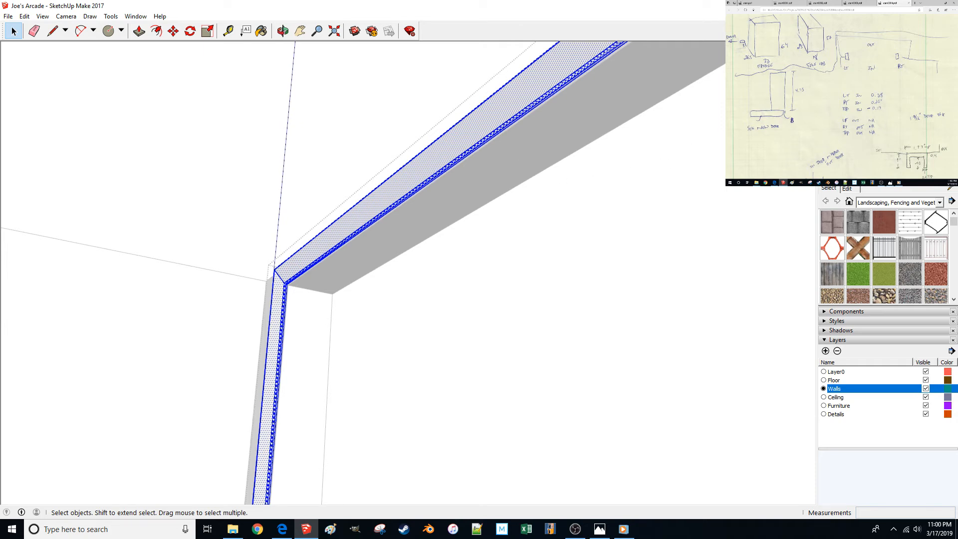
click(521, 273)
click(321, 251)
click(540, 303)
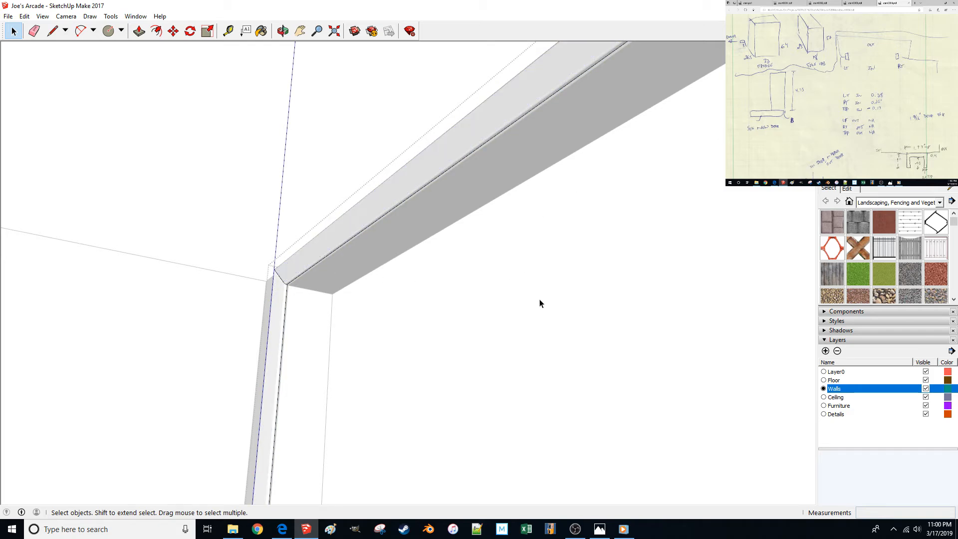
click(422, 244)
click(360, 223)
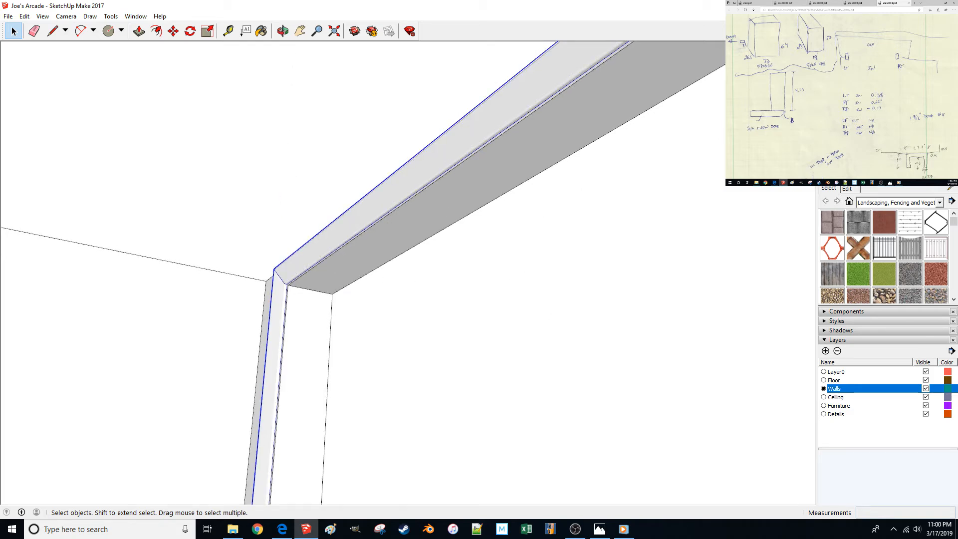
Open the wall group and push the doorway header's underside 1" into the wall.
click(510, 328)
middle_drag(509, 328, 539, 331)
click(321, 295)
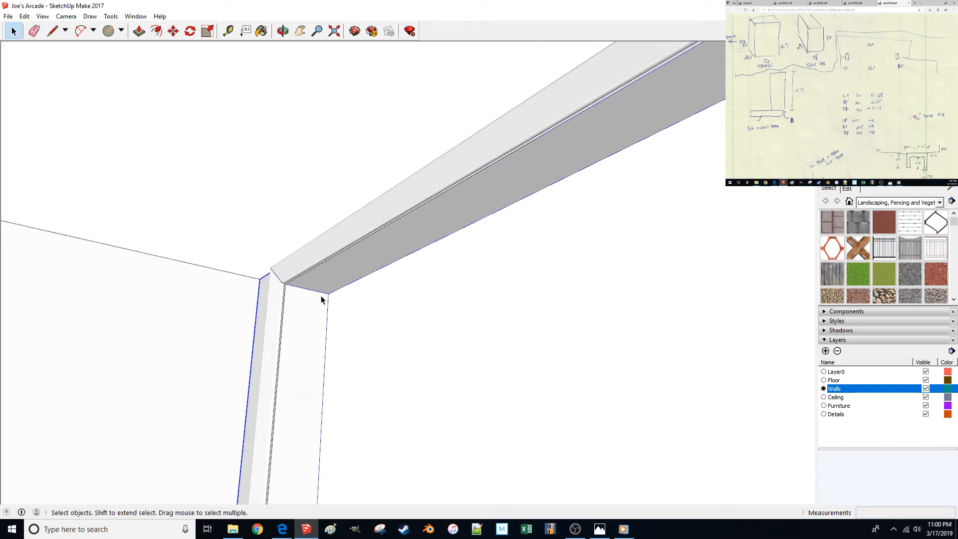
scroll(321, 299, up, 5)
key(p)
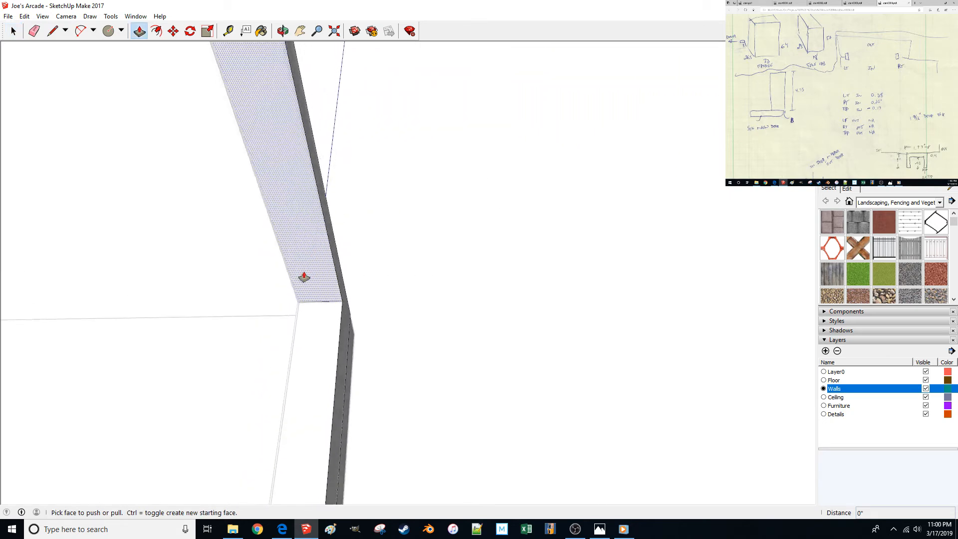
scroll(294, 279, up, 3)
drag(274, 284, 273, 285)
text(1")
key(Return)
Push the adjoining doorway jamb's inner face back into the wall.
middle_drag(302, 409, 240, 447)
drag(256, 462, 250, 467)
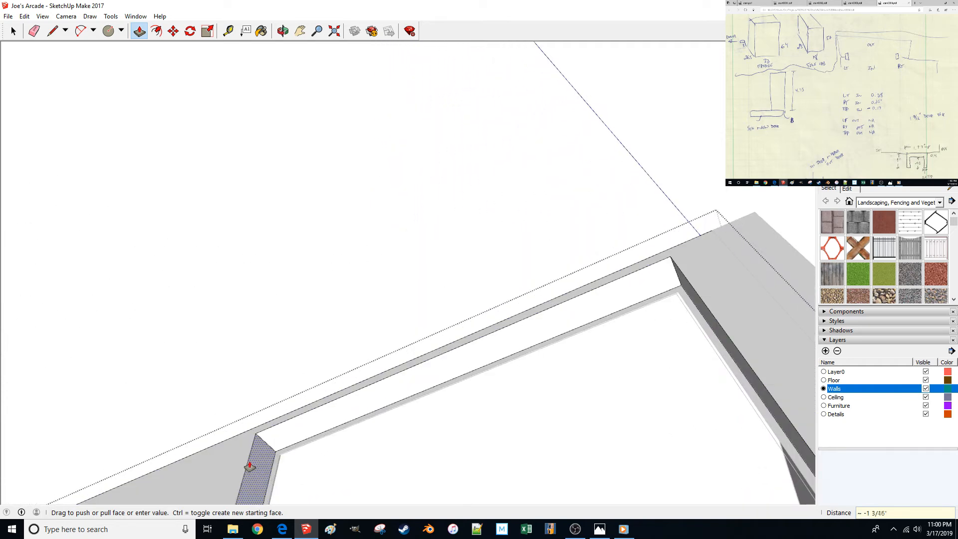
click(250, 466)
key(space)
mouse_move(301, 316)
middle_down()
mouse_move(274, 363)
mouse_move(235, 368)
mouse_move(230, 344)
middle_up()
key(l)
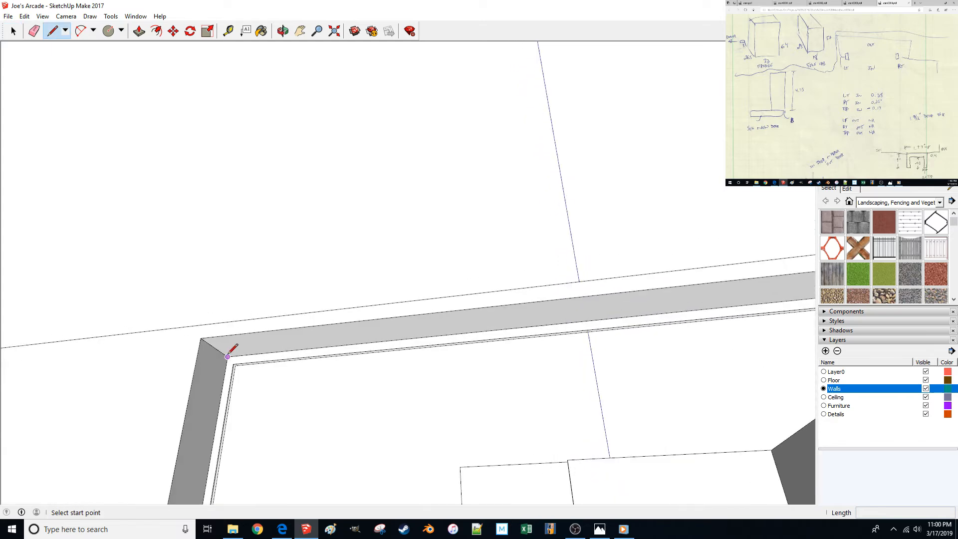
click(227, 356)
scroll(215, 369, up, 3)
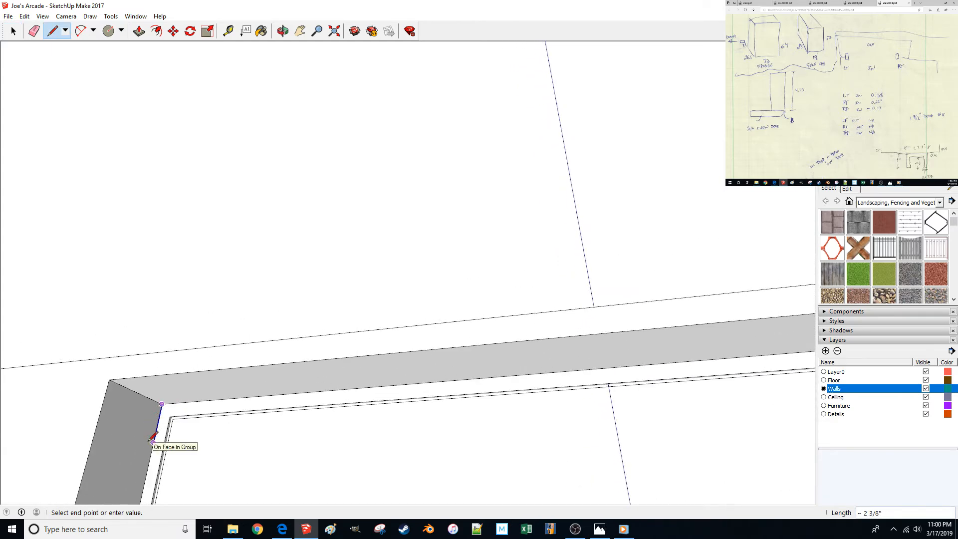
key(space)
Make Details the active layer and draw a 1" deep end profile at the doorway header's corner.
middle_drag(193, 239, 372, 270)
scroll(372, 269, up, 2)
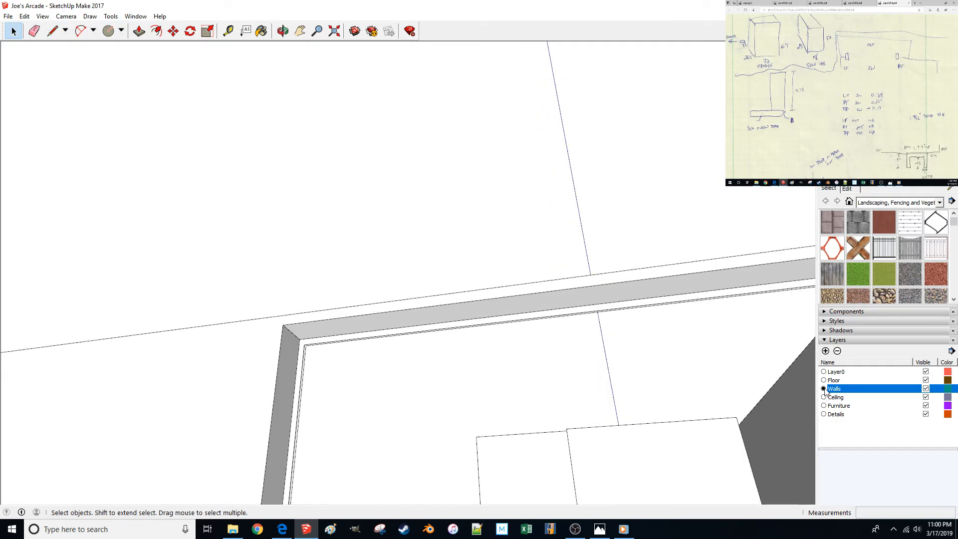
click(823, 415)
key(l)
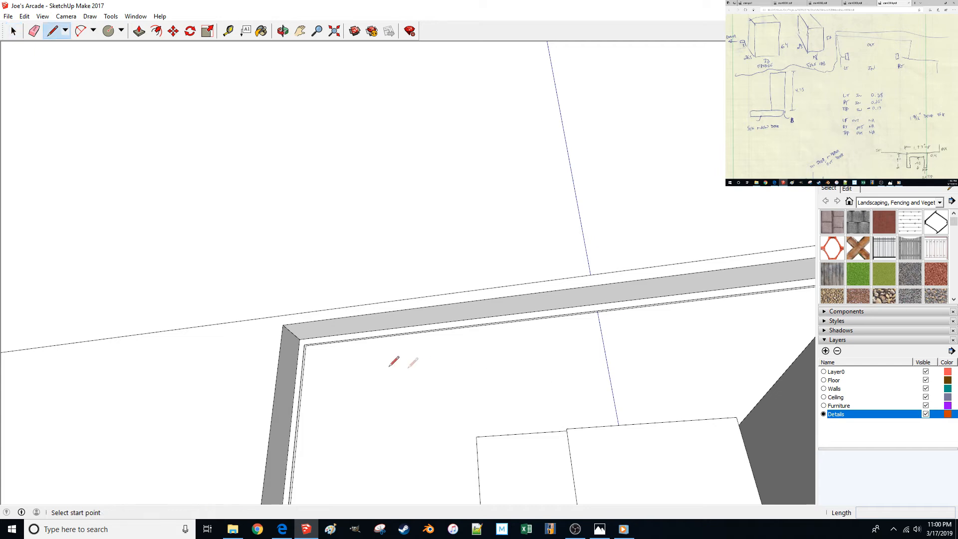
scroll(419, 359, up, 1)
click(292, 344)
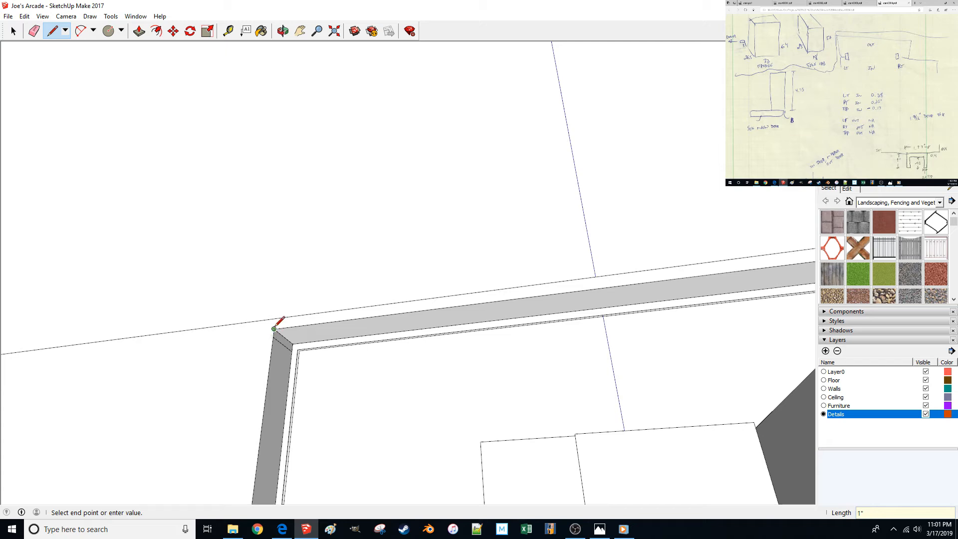
click(293, 344)
Extrude the small corner profile about 60 1/8" across the doorway to form the header board.
key(p)
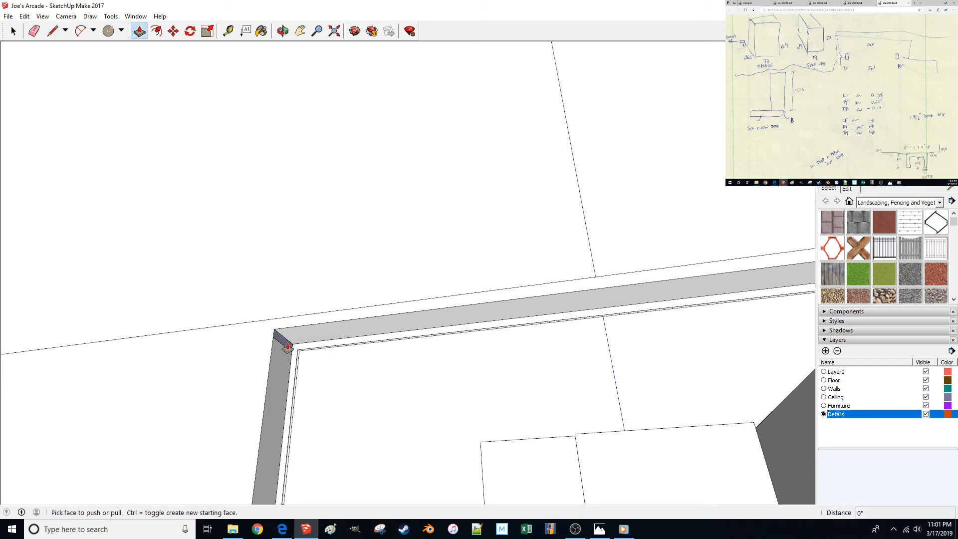
click(289, 347)
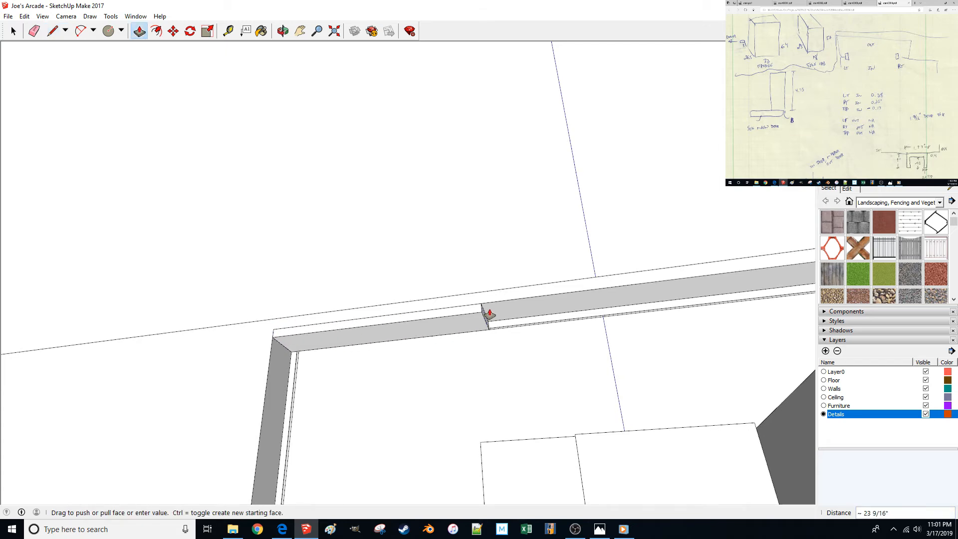
click(499, 474)
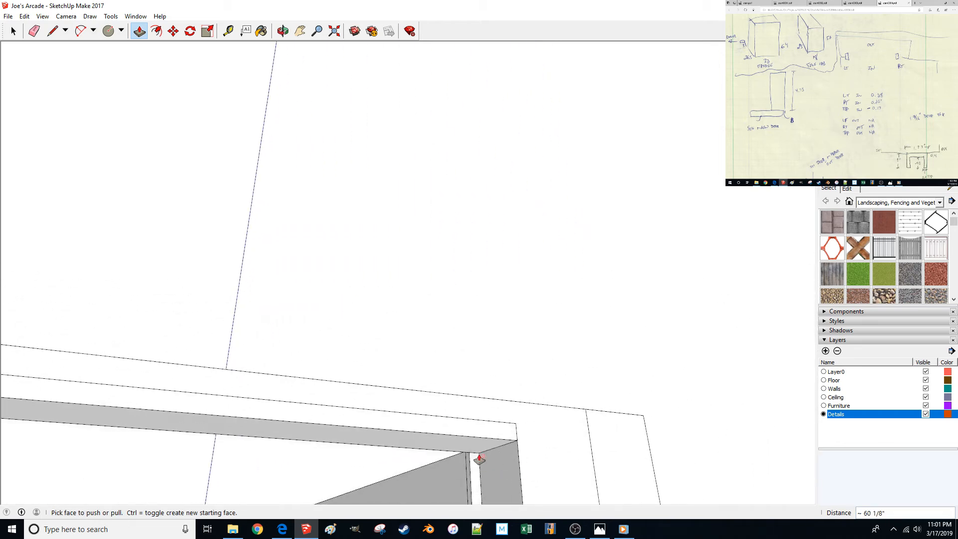
key(space)
Select the new header board and move it 12" along the green axis out of the doorway.
triple_click(453, 445)
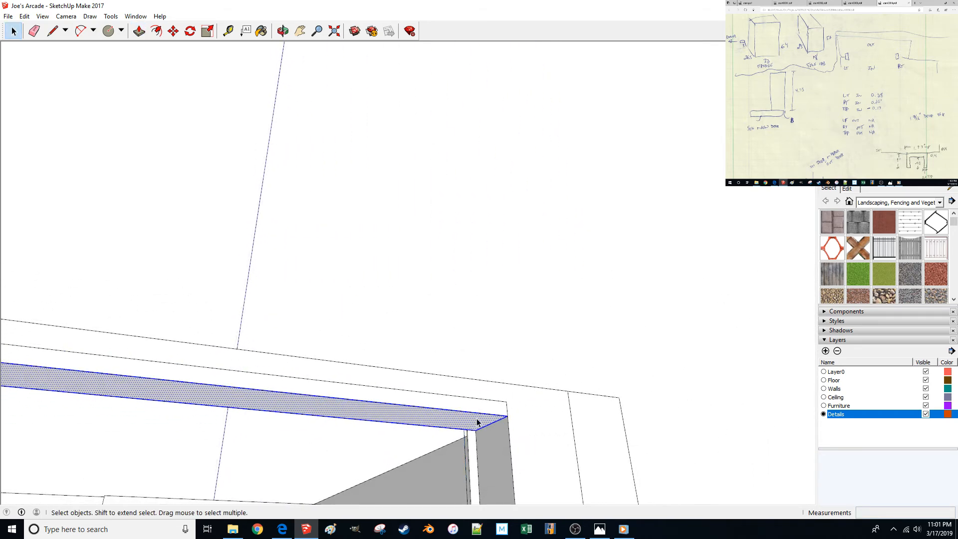
middle_drag(481, 421, 270, 363)
click(267, 358)
click(313, 366)
middle_drag(462, 347, 310, 398)
drag(308, 395, 361, 489)
middle_drag(361, 488, 349, 429)
click(348, 417)
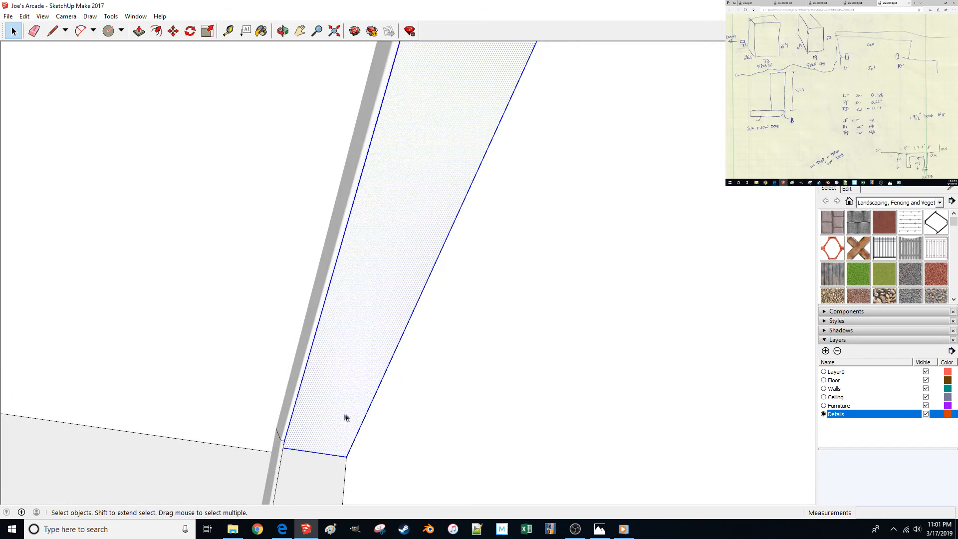
key(m)
click(347, 417)
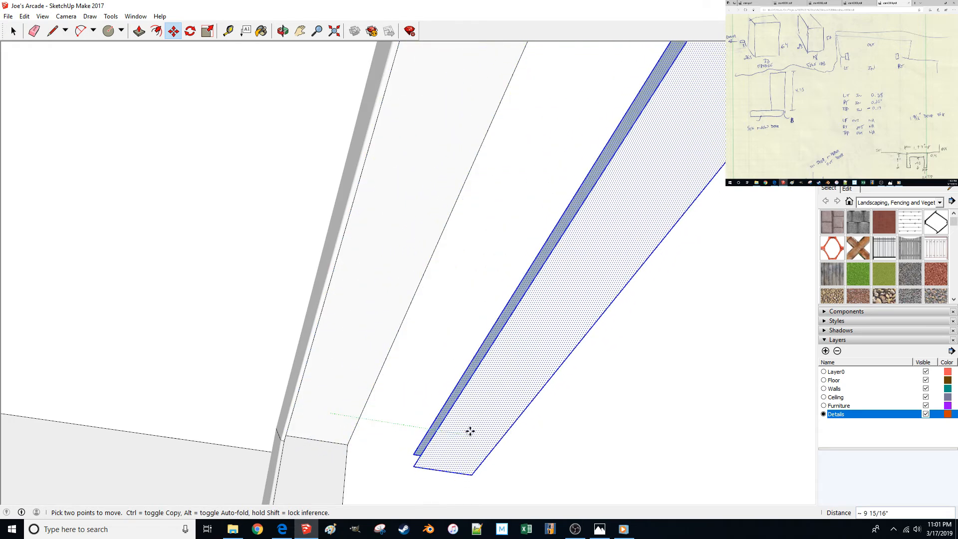
text(12)
key(Return)
Draw a short line at the end of the moved header board.
key(space)
key(l)
click(438, 453)
click(438, 459)
middle_drag(438, 459, 336, 338)
Select the header board and move it 12" back into the doorway.
key(space)
scroll(487, 474, down, 3)
click(335, 338)
scroll(336, 349, up, 4)
key(m)
click(338, 417)
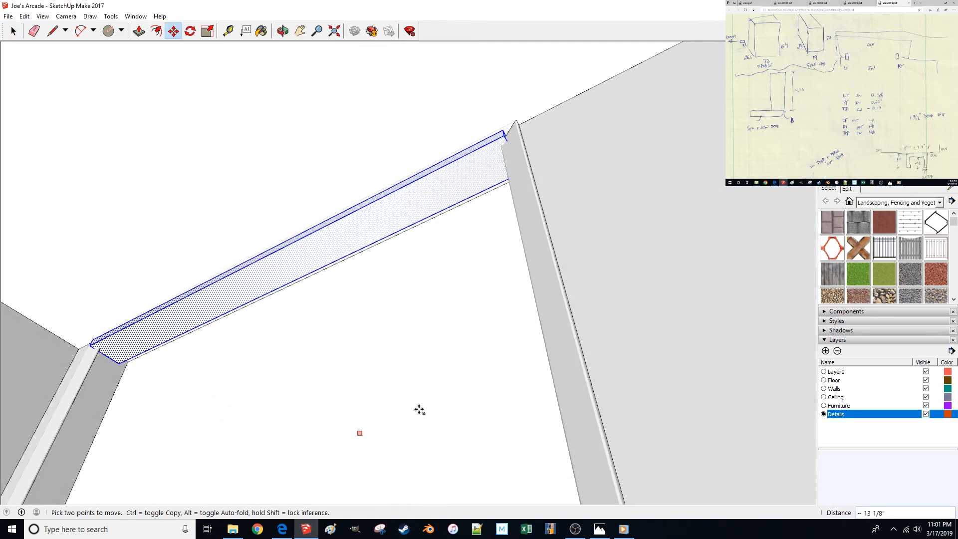
text(12)
key(Return)
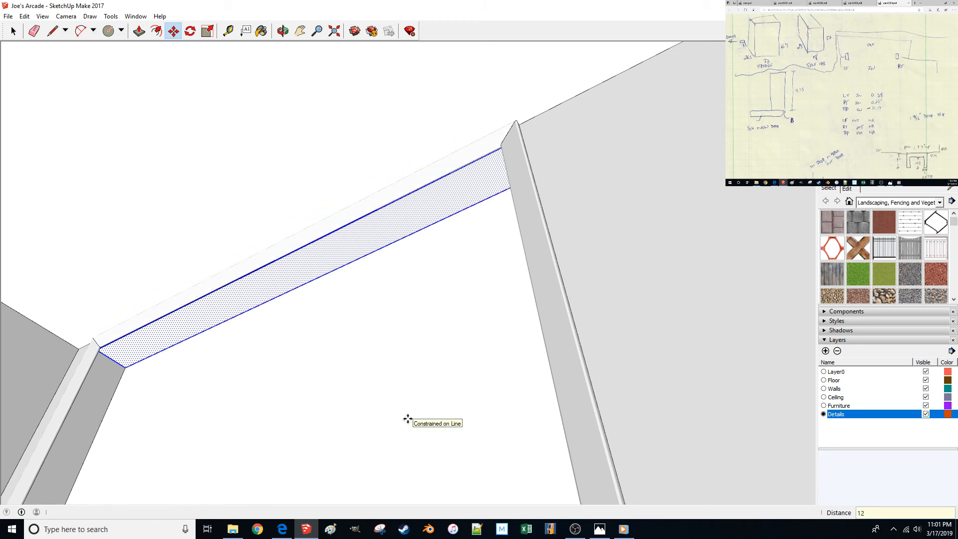
key(space)
mouse_move(421, 421)
middle_down()
mouse_move(543, 269)
mouse_move(534, 304)
mouse_move(444, 314)
mouse_move(434, 304)
mouse_move(505, 290)
middle_up()
key(l)
click(517, 287)
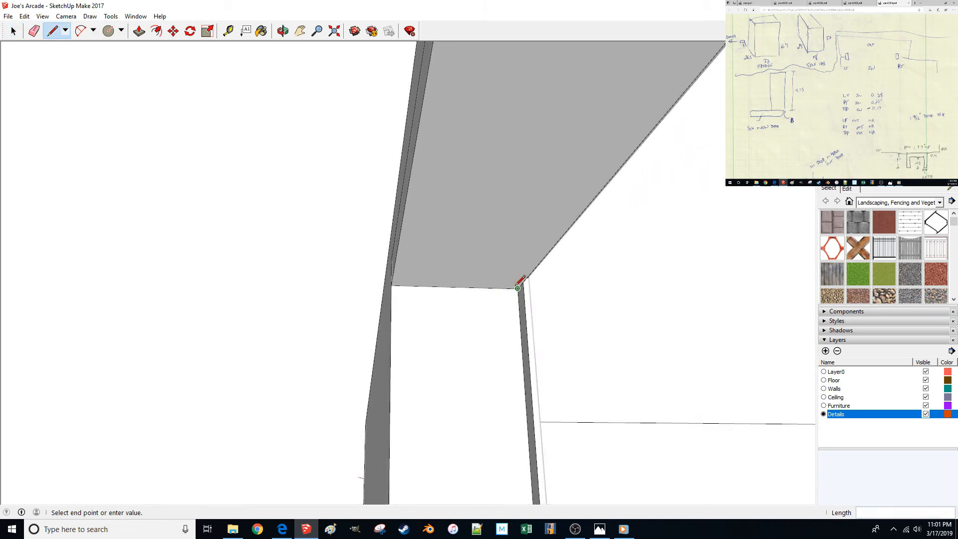
click(392, 285)
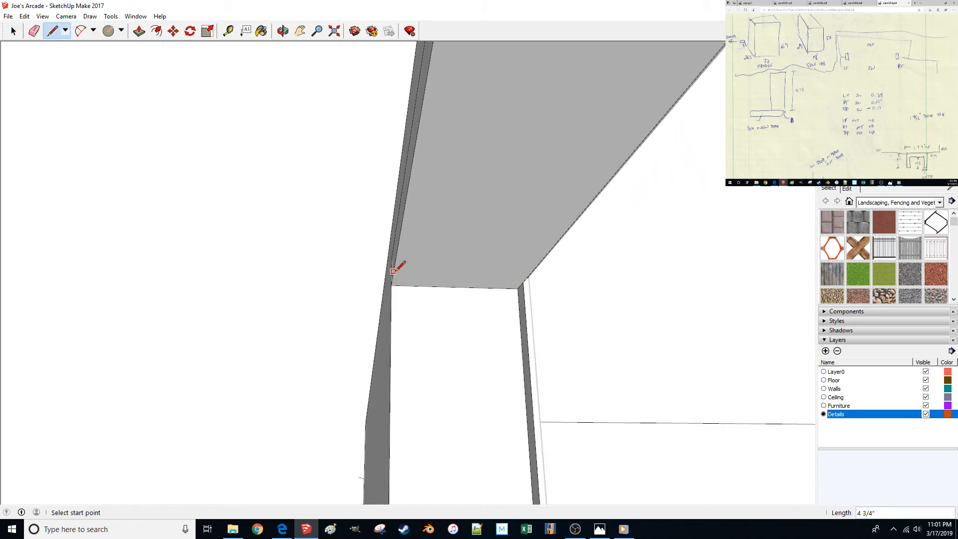
text(1)
scroll(391, 283, down, 1)
key(space)
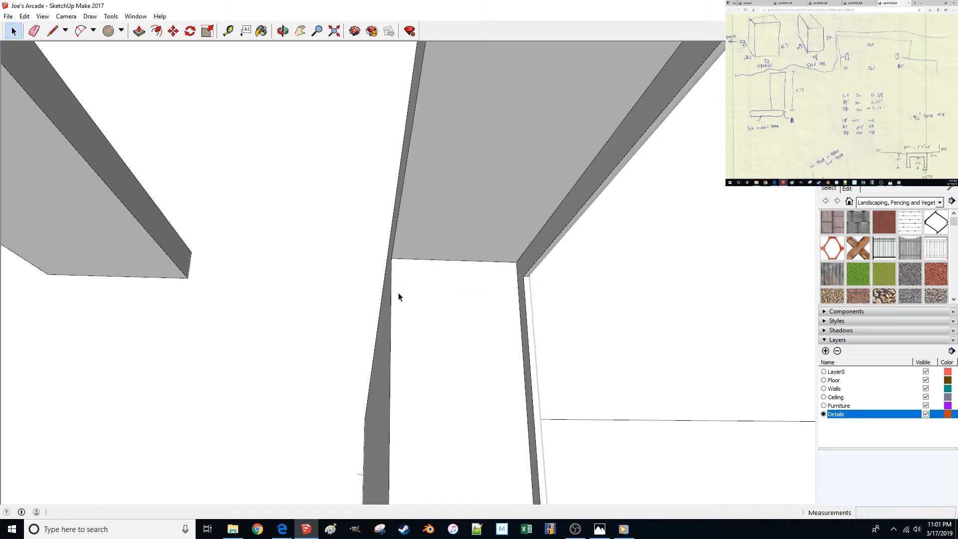
scroll(380, 300, up, 1)
key(l)
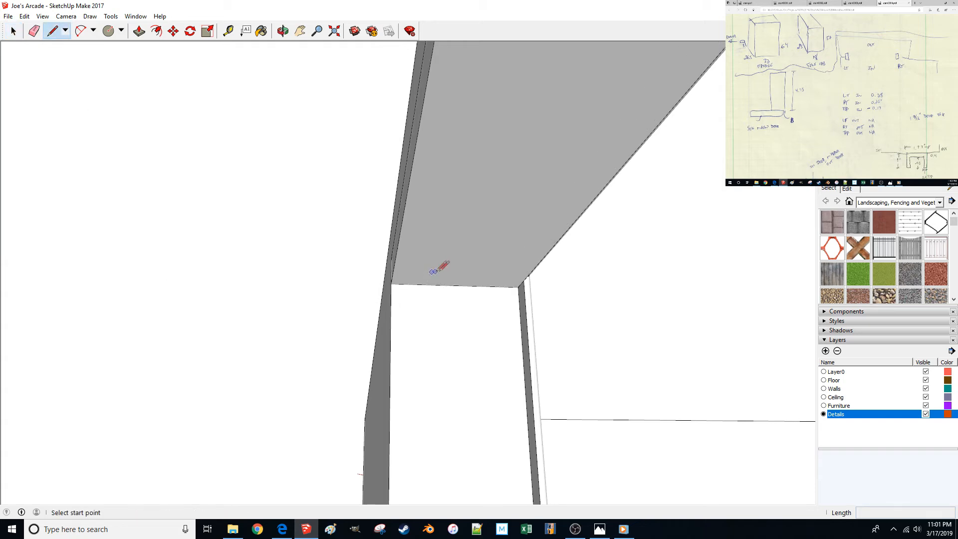
click(493, 286)
key(space)
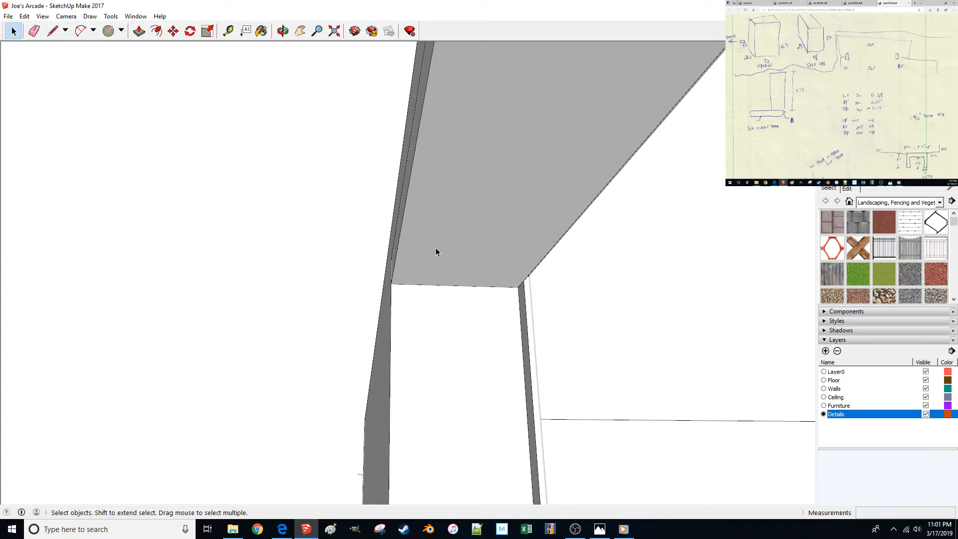
click(436, 247)
scroll(436, 247, down, 1)
click(274, 243)
Draw a 1" by 4 3/4" jamb profile on the header's underside at the doorway corner.
key(l)
click(513, 292)
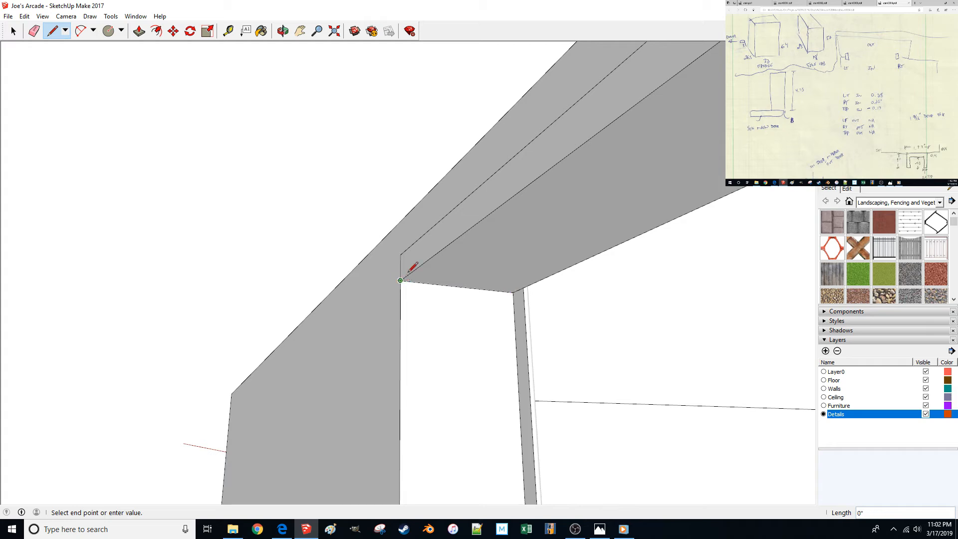
text(1)
click(527, 285)
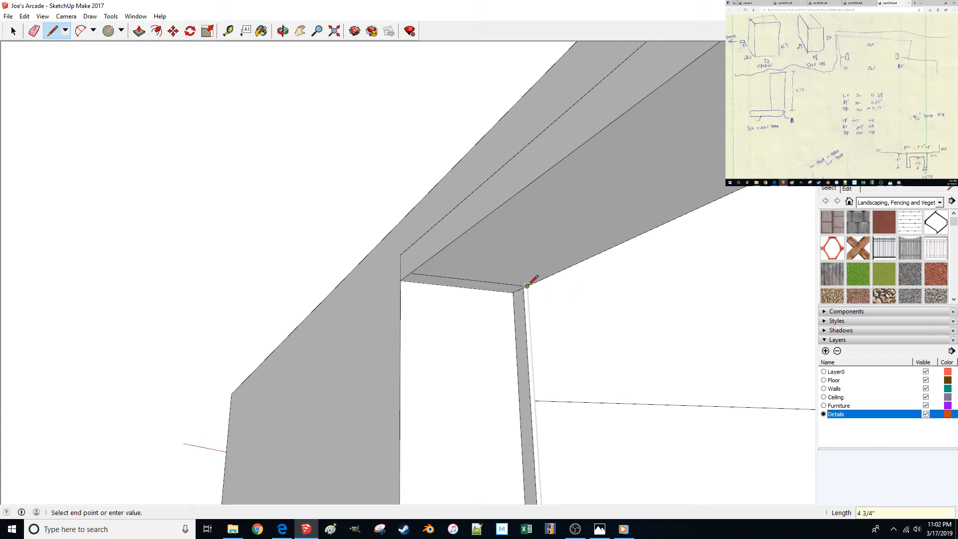
click(513, 291)
Extrude the jamb profile down from the header to the floor.
key(p)
click(500, 287)
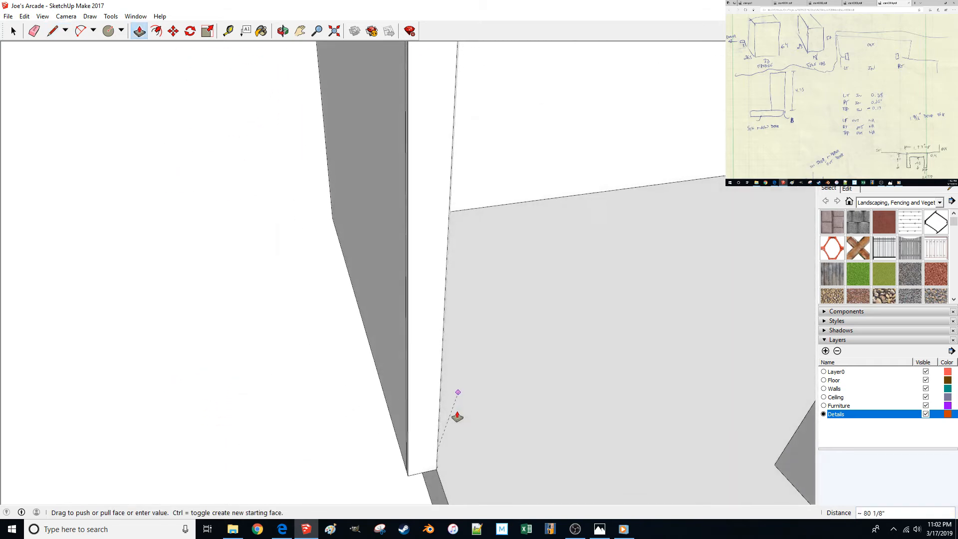
click(469, 450)
Select the new jamb board and copy it to the opposite side of the doorway.
middle_drag(470, 450, 432, 373)
key(space)
click(424, 379)
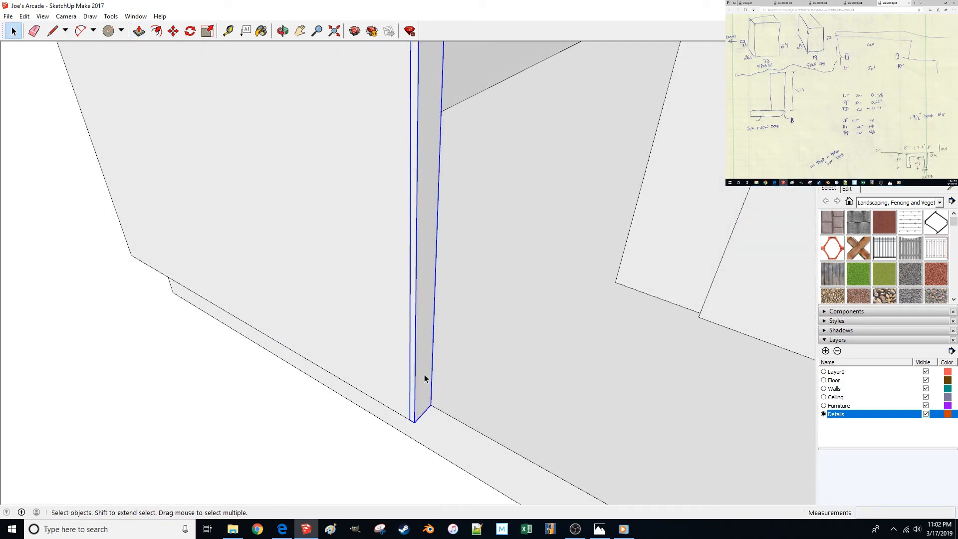
scroll(425, 379, down, 5)
middle_drag(423, 356, 409, 388)
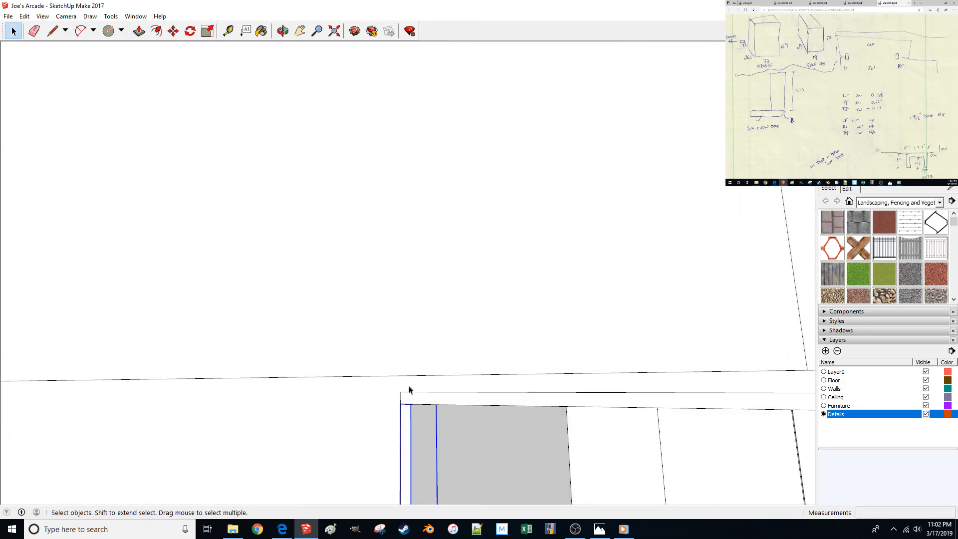
key(m)
click(410, 405)
key(ctrl)
middle_drag(589, 412, 442, 389)
click(751, 319)
key(space)
Extend the floor slab's face at the doorway out to the jamb's outer edge.
middle_drag(572, 225, 601, 385)
scroll(584, 394, up, 10)
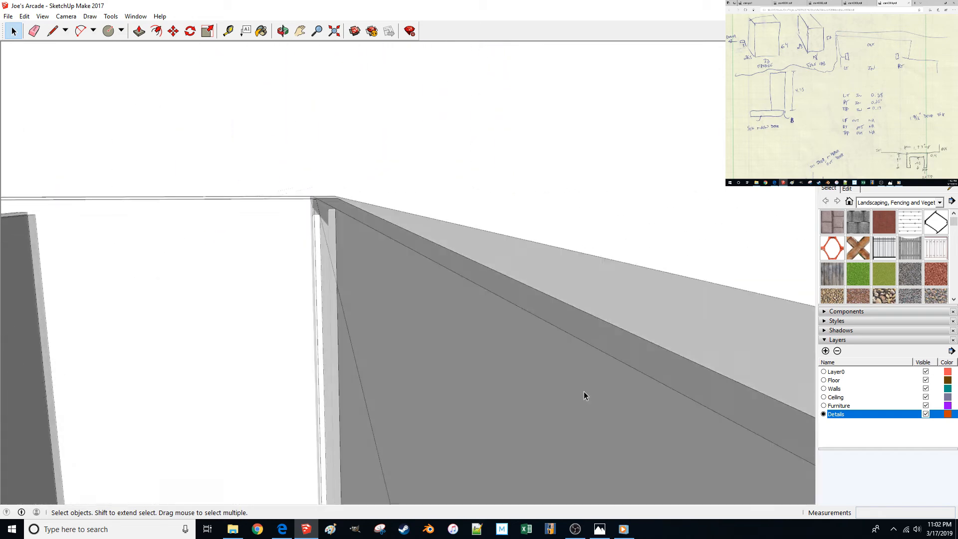
scroll(584, 392, up, 5)
middle_drag(575, 365, 252, 323)
scroll(437, 310, up, 2)
key(p)
click(239, 303)
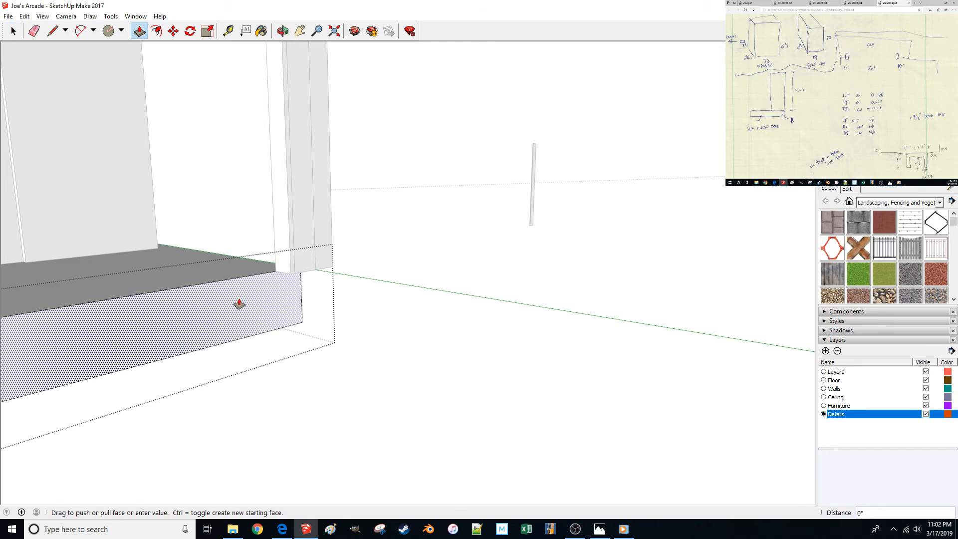
click(305, 260)
key(space)
scroll(432, 265, up, 6)
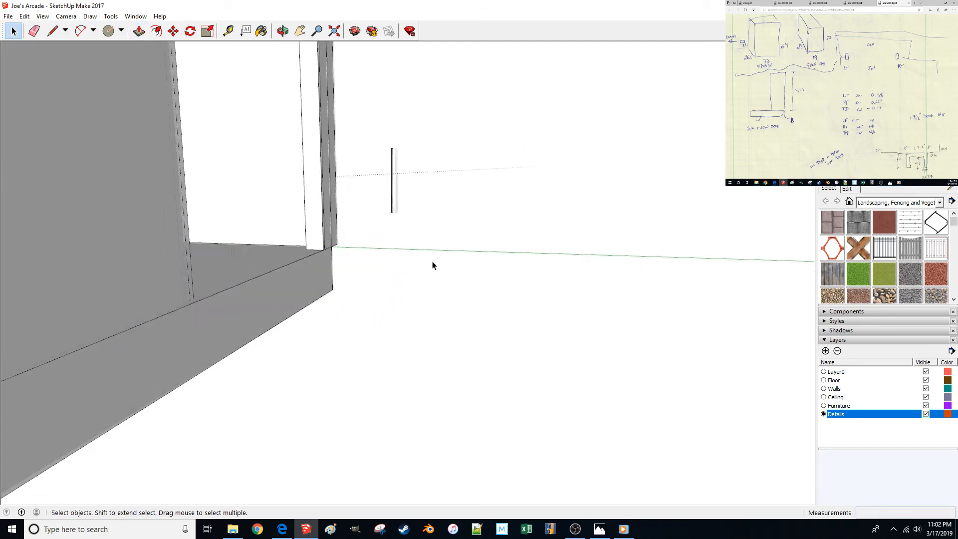
Switch to the scan0004.pdf sketch in the browser and examine the sliding door track profile's dimensions.
scroll(428, 232, down, 10)
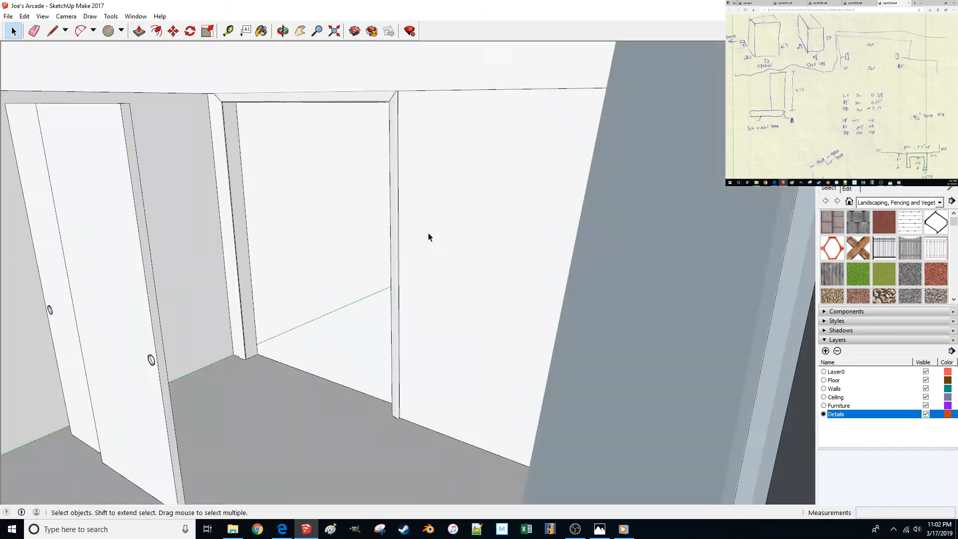
scroll(390, 313, up, 8)
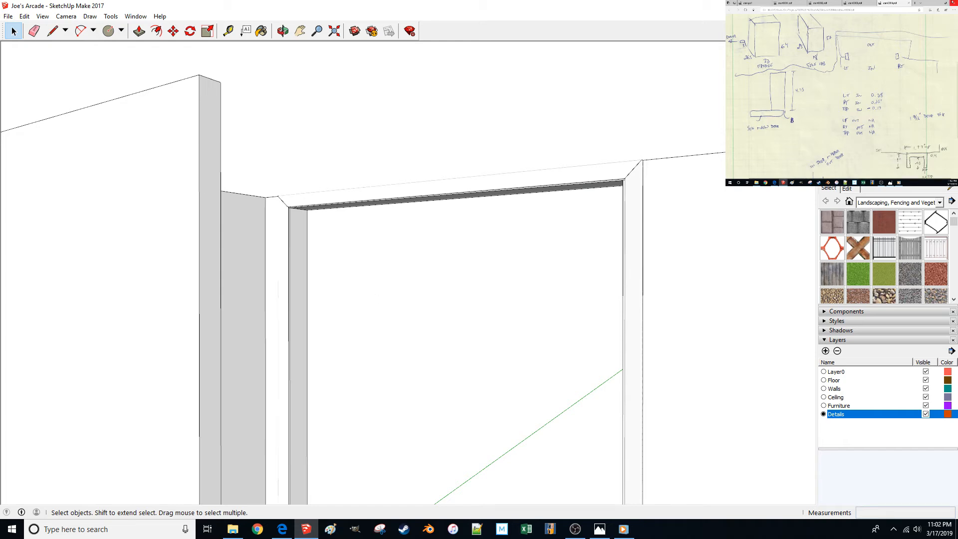
drag(923, 1, 466, 0)
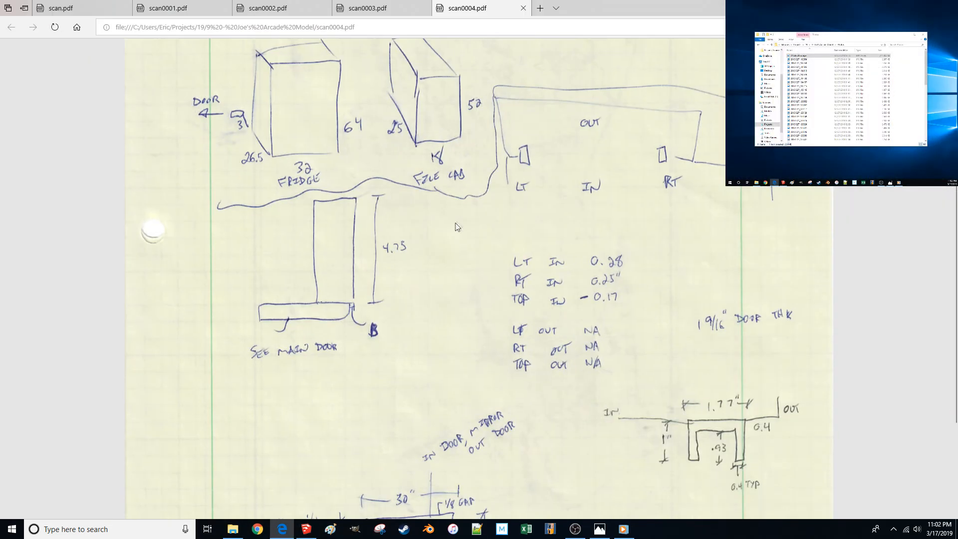
scroll(445, 270, up, 1)
scroll(570, 393, down, 3)
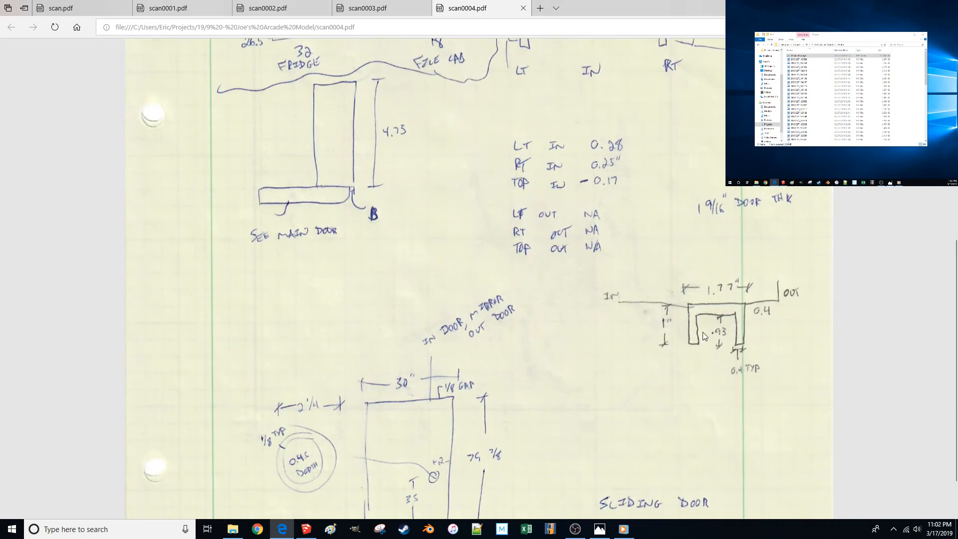
scroll(597, 215, down, 1)
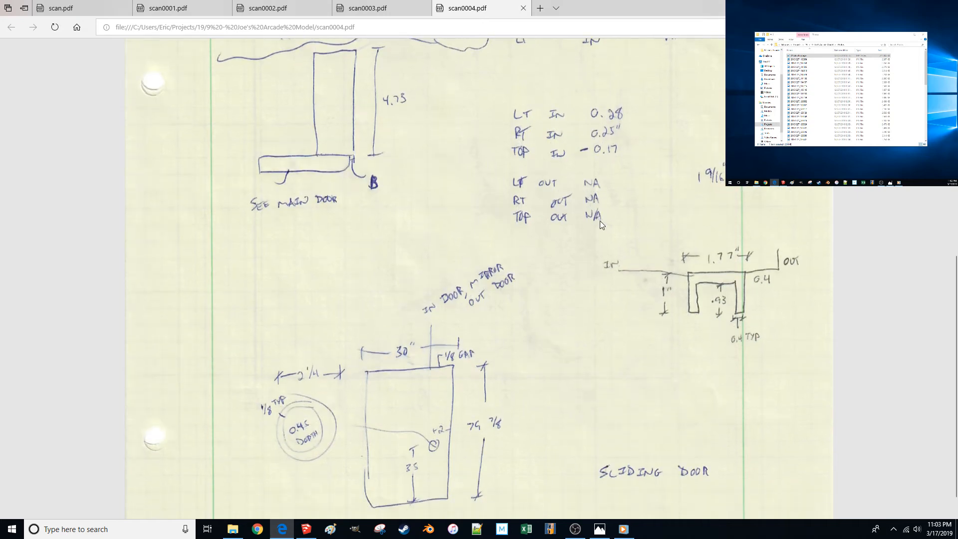
scroll(609, 225, up, 1)
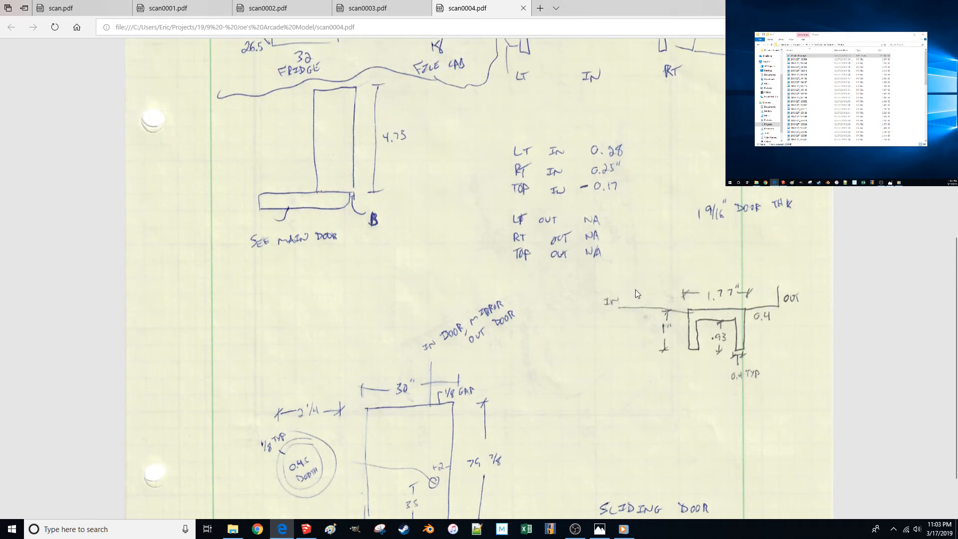
scroll(623, 292, down, 1)
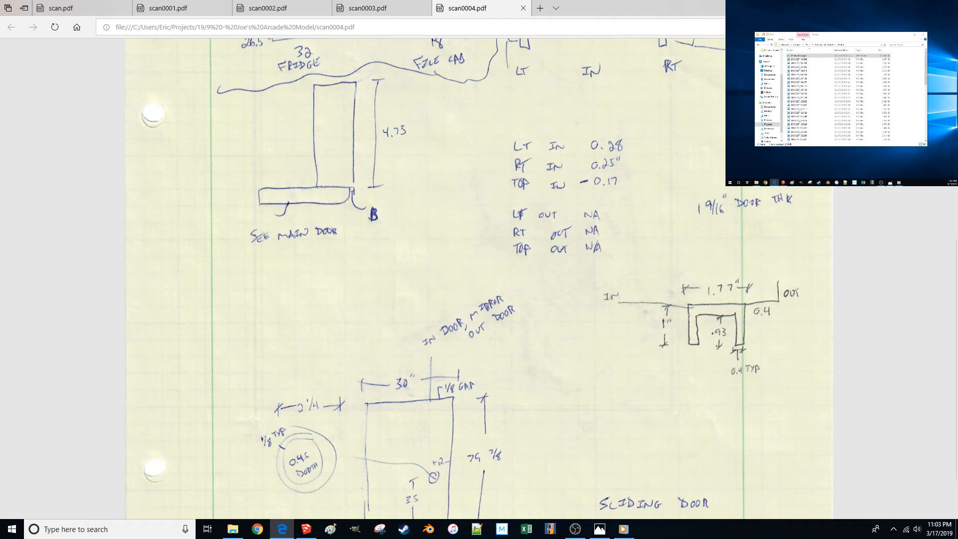
key(alt+Tab)
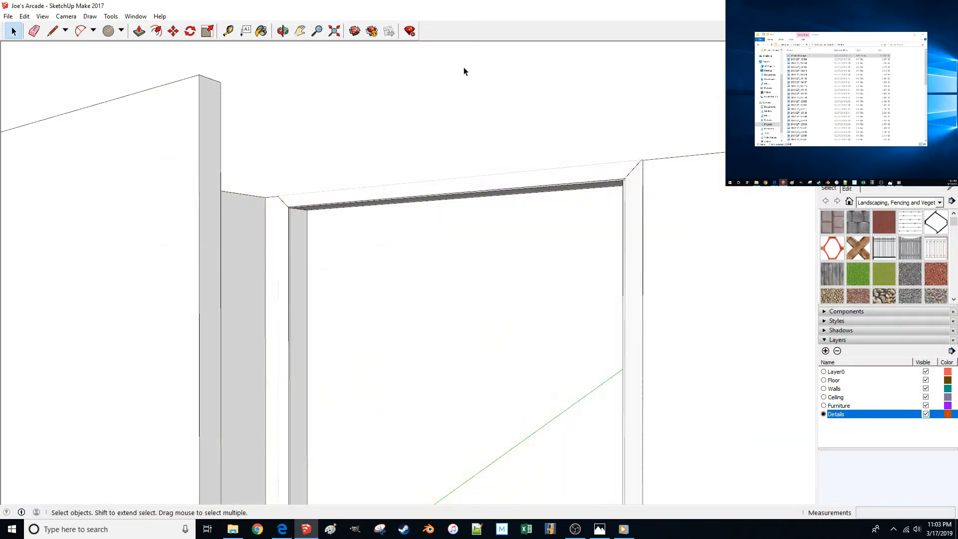
Move the browser window with the scan0004.pdf sketch back to the other monitor and return to the SketchUp model.
mouse_move(467, 79)
middle_down()
mouse_move(443, 216)
mouse_move(276, 323)
middle_up()
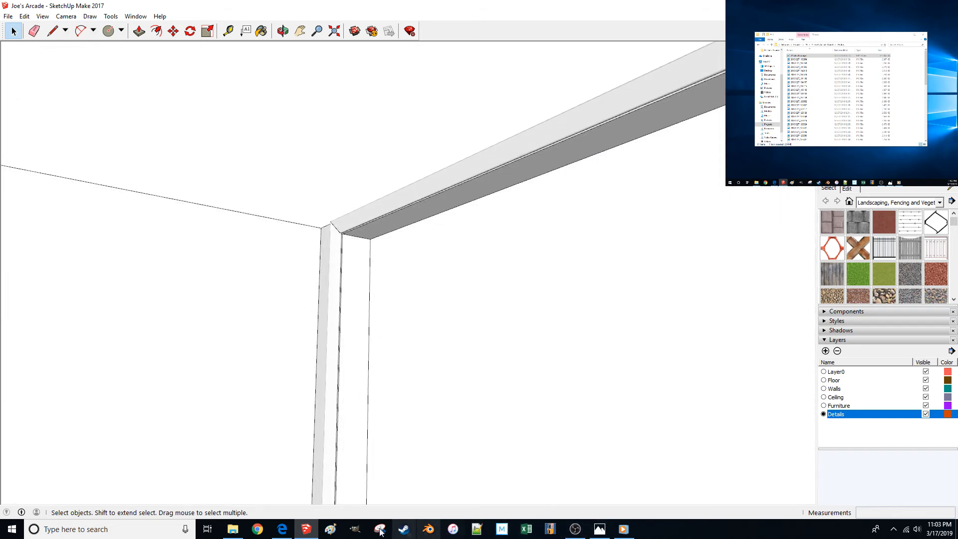
click(282, 528)
key(super+shift+Right)
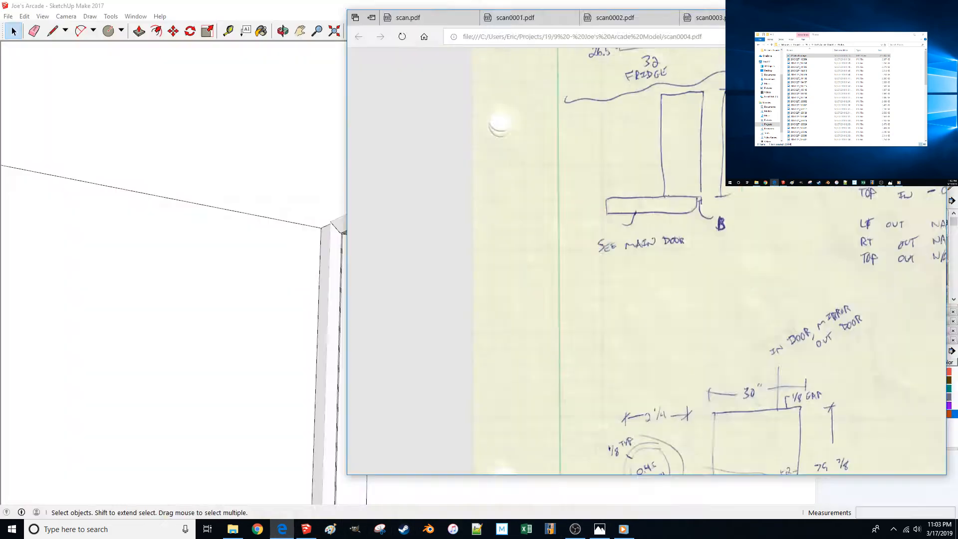
click(478, 6)
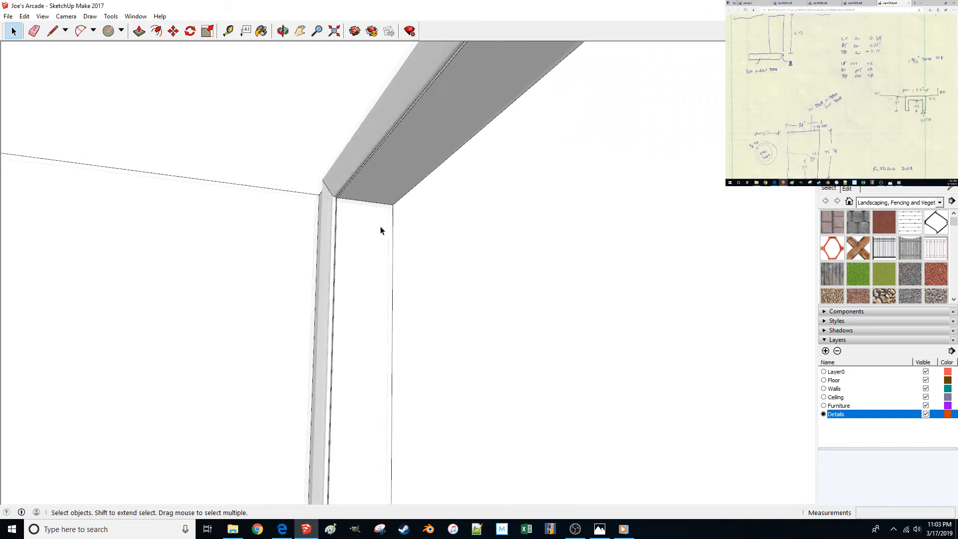
Draw the track profile's 1.77" top line and one 1" by 0.4" leg with a 0.93" inner edge on the jamb face.
middle_drag(380, 226, 293, 262)
key(l)
middle_drag(288, 324, 244, 344)
click(231, 292)
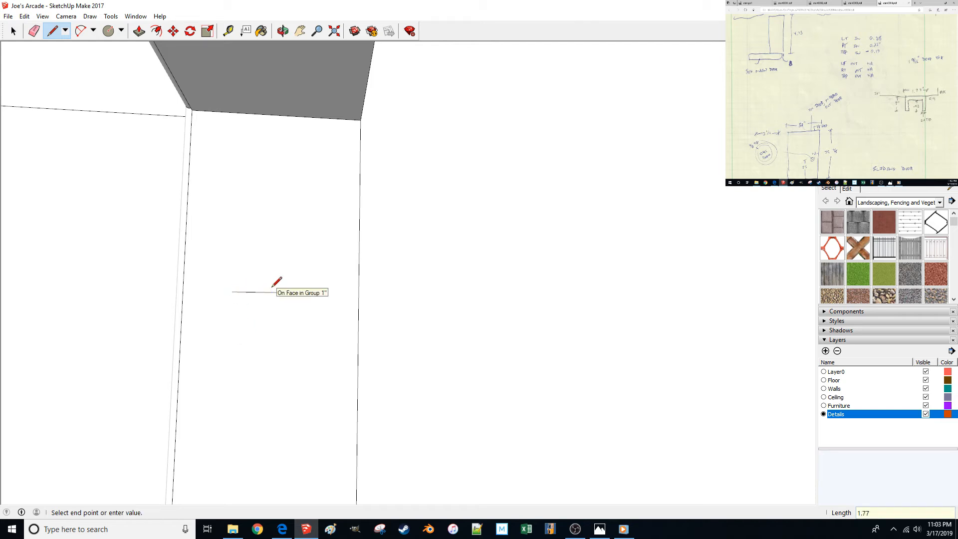
key(Return)
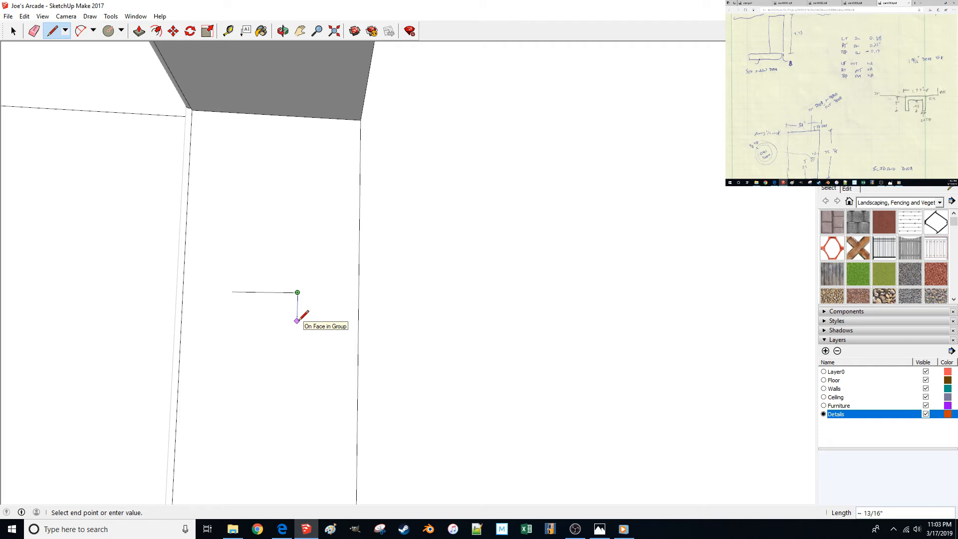
key(Return)
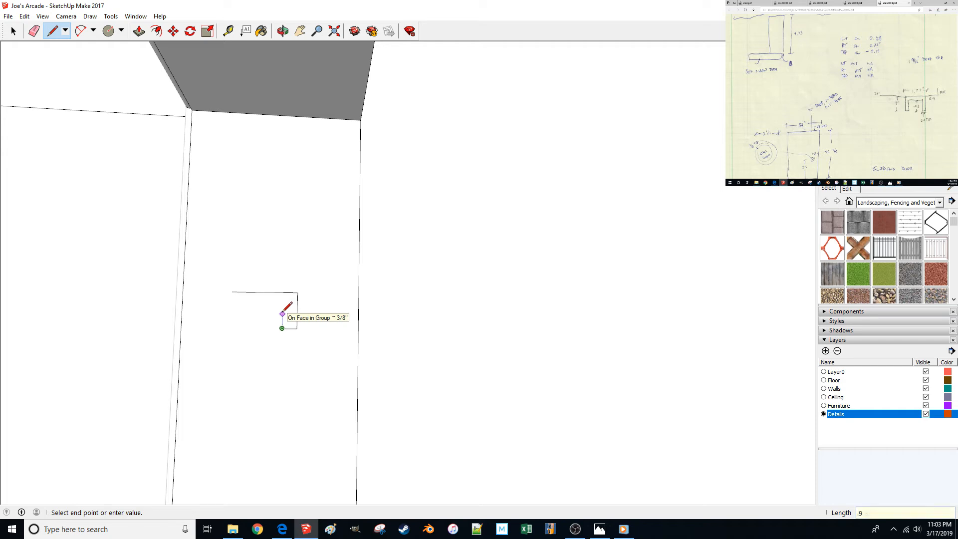
click(283, 295)
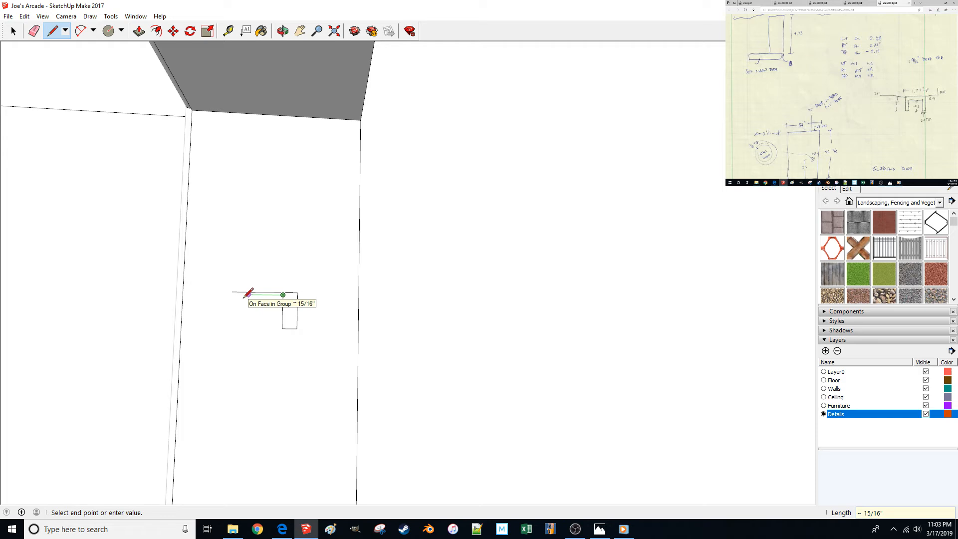
key(Escape)
Draw the second 1" by 0.4" leg with a 0.93" inner edge and close the U-shaped track profile.
click(232, 291)
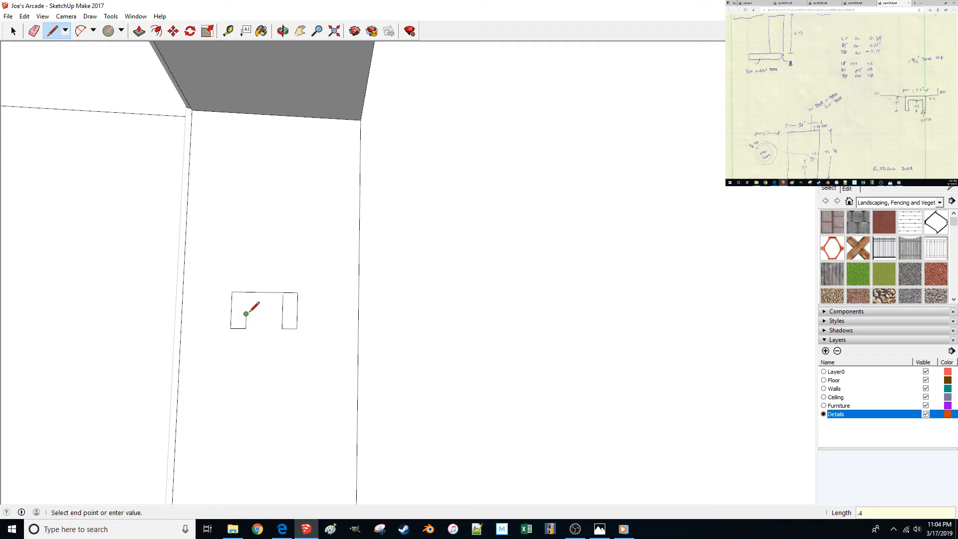
key(Escape)
click(245, 328)
key(BackSpace)
text(3)
key(Return)
click(284, 295)
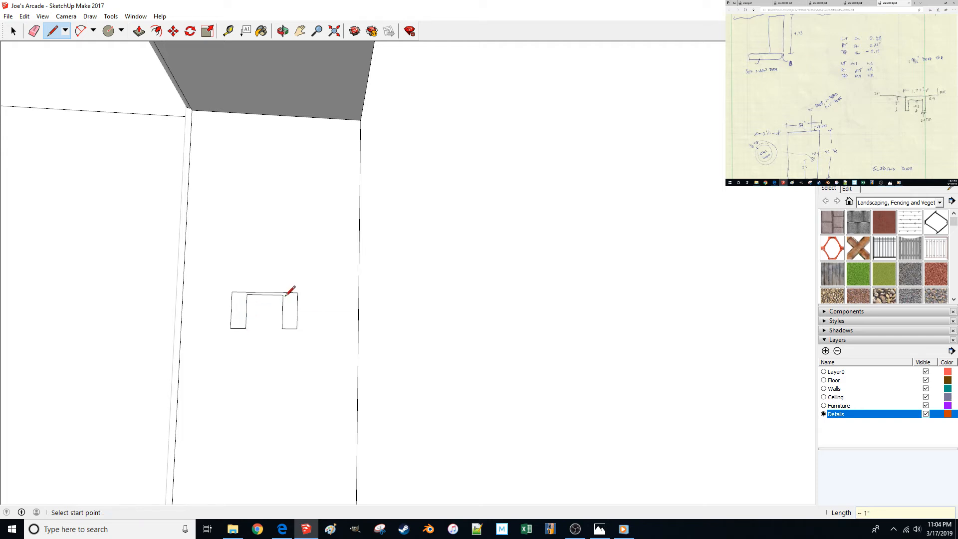
Extrude the U-shaped track profile across the doorway to the opposite jamb.
key(p)
click(288, 323)
middle_drag(288, 323, 245, 312)
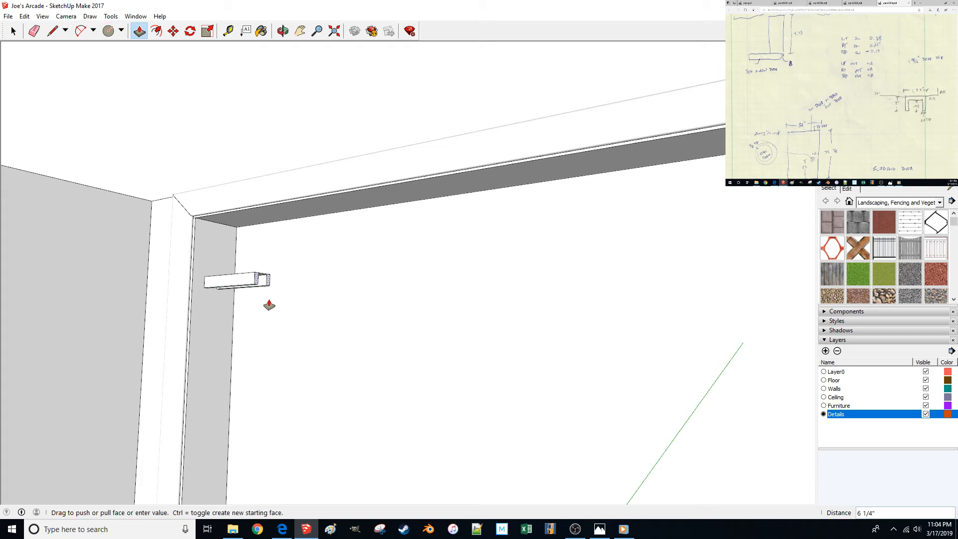
middle_drag(269, 305, 252, 401)
click(676, 344)
key(space)
scroll(252, 401, up, 3)
Select the track and draw a line about 1" long between its two legs at the far end.
click(258, 386)
middle_drag(321, 380, 86, 225)
key(l)
click(92, 223)
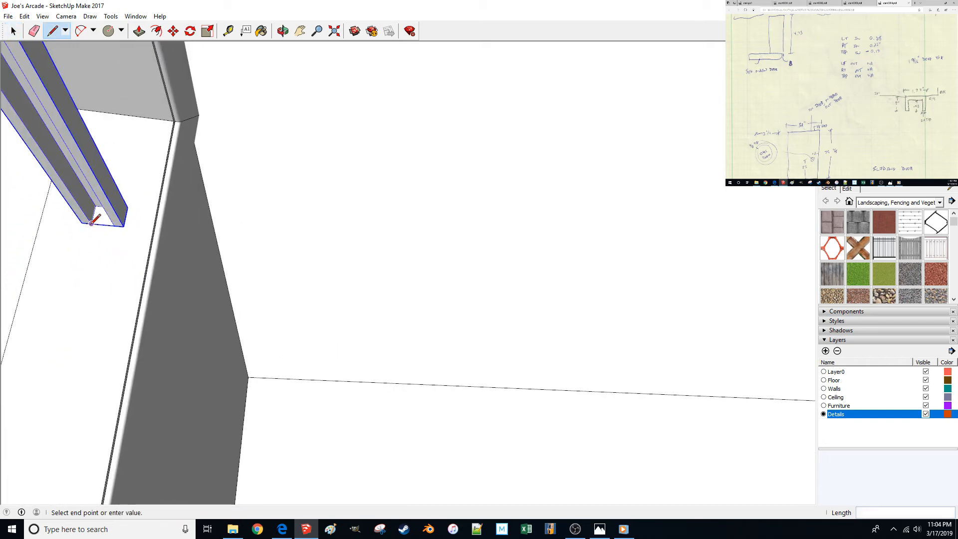
click(115, 225)
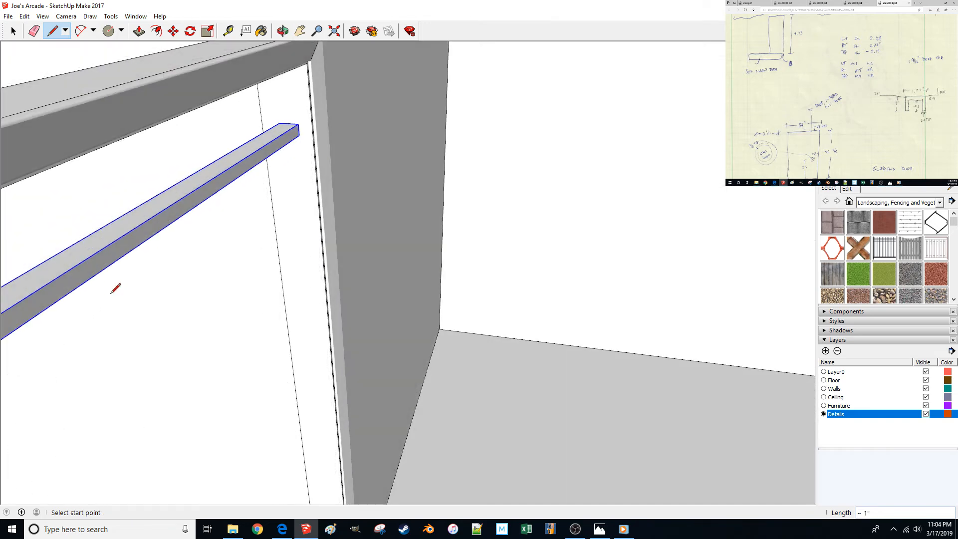
Open the reference video footage of the arcade room in the media player.
key(space)
middle_drag(113, 298, 130, 296)
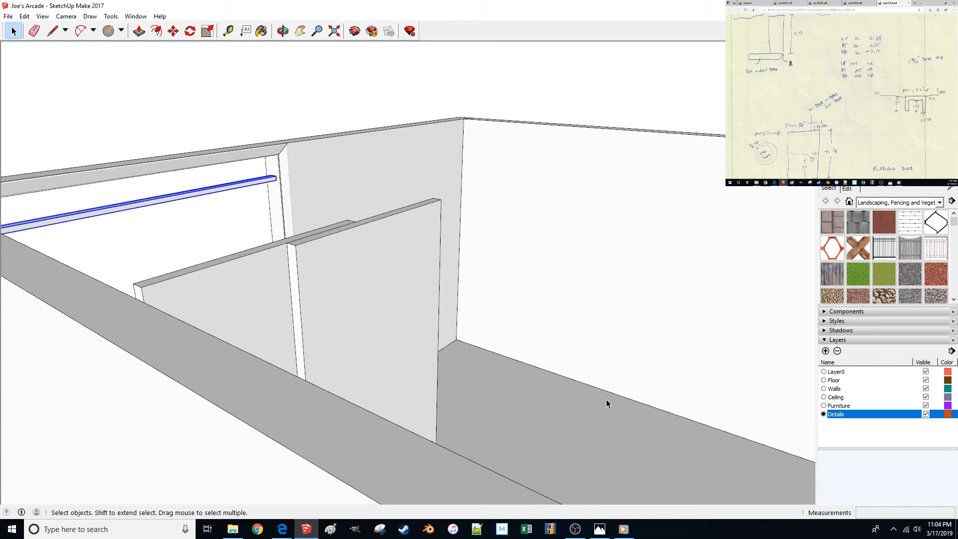
click(623, 529)
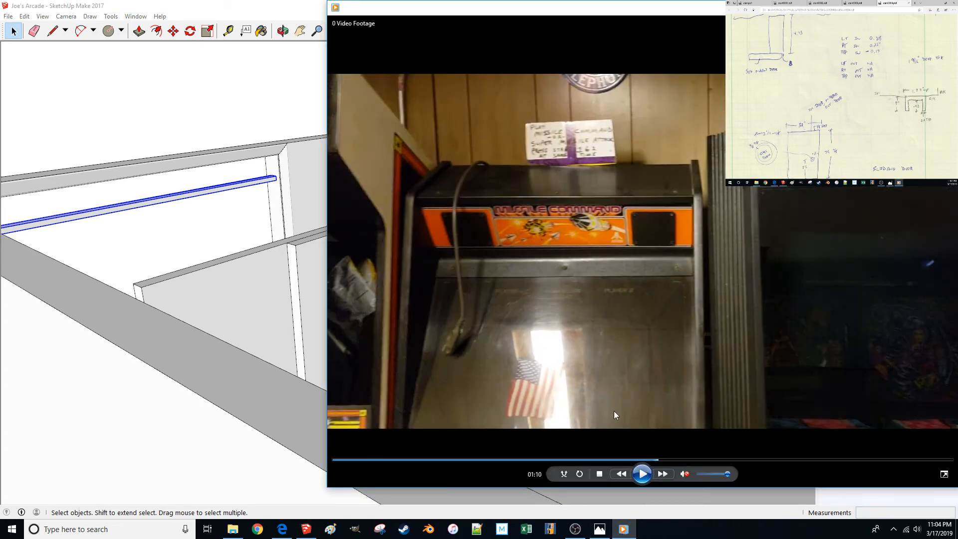
Scrub through the reference footage between about 0:36 and 0:53 to examine the wooden sliding door beside the arcade cabinets.
mouse_move(497, 465)
mouse_down()
mouse_move(544, 457)
mouse_move(487, 464)
mouse_up()
click(645, 478)
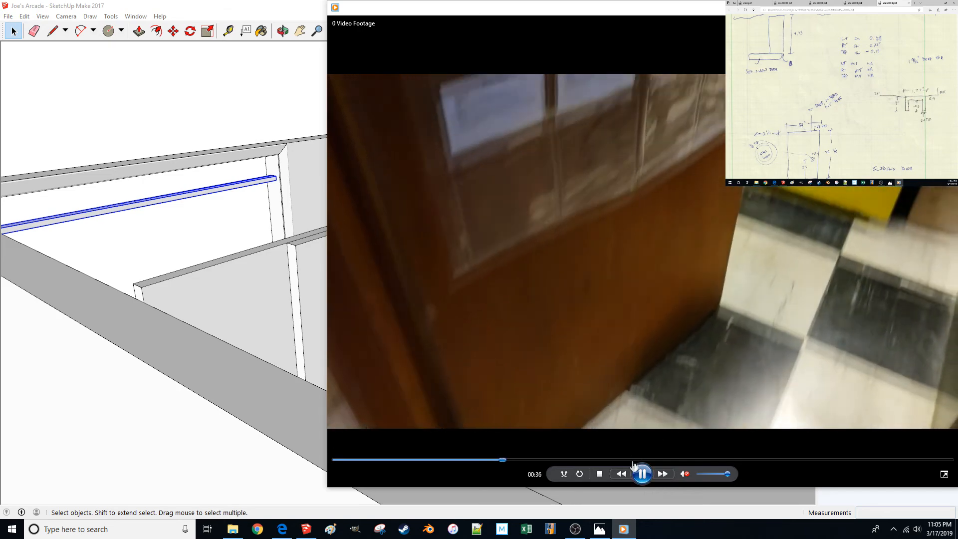
click(548, 459)
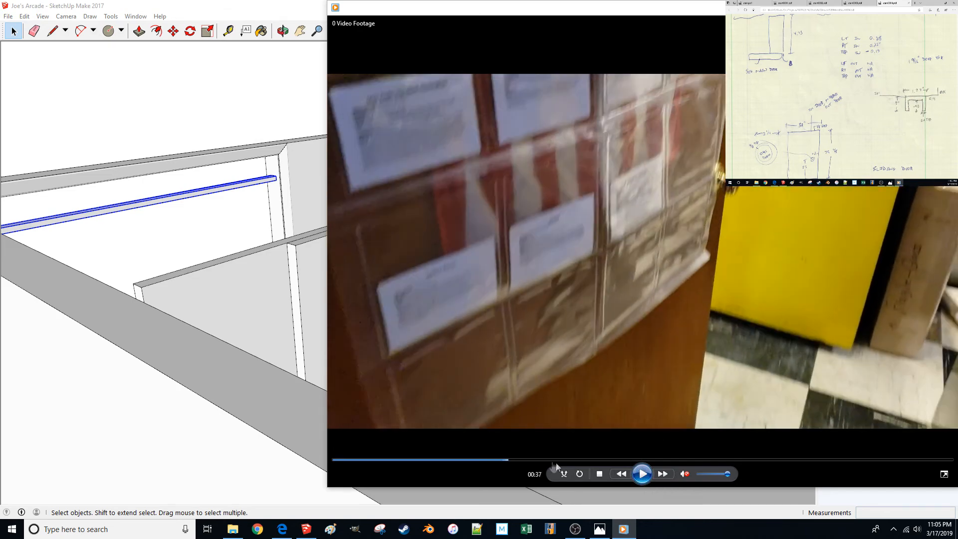
click(637, 476)
click(638, 477)
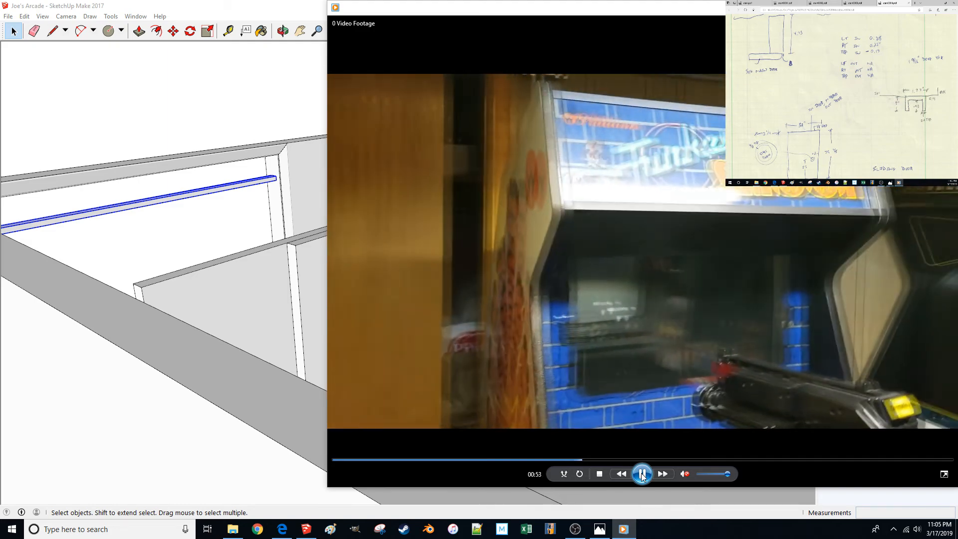
click(642, 474)
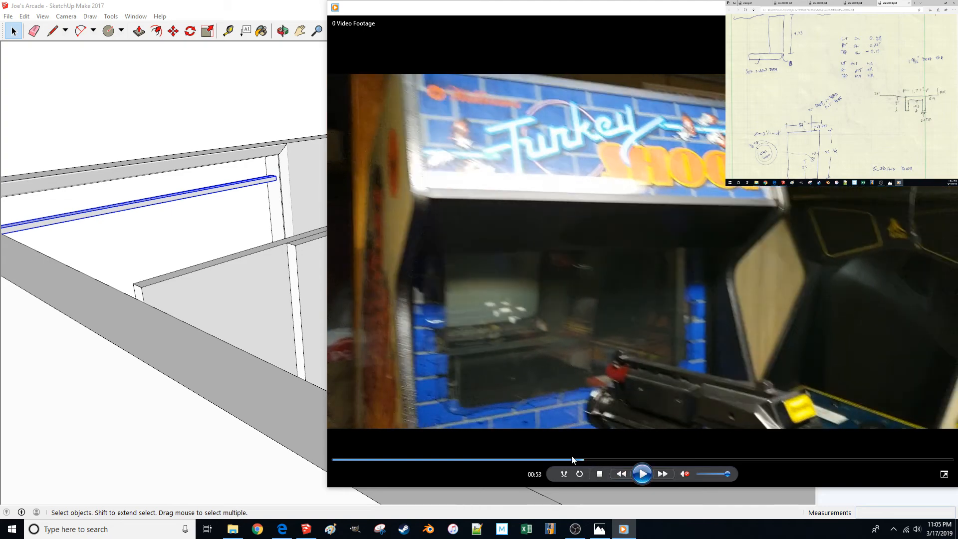
click(642, 473)
click(643, 473)
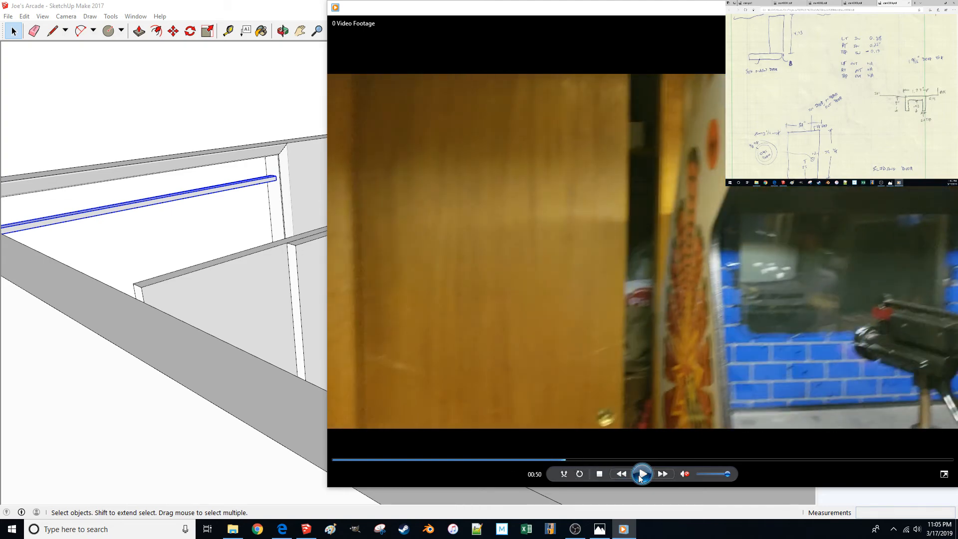
click(644, 474)
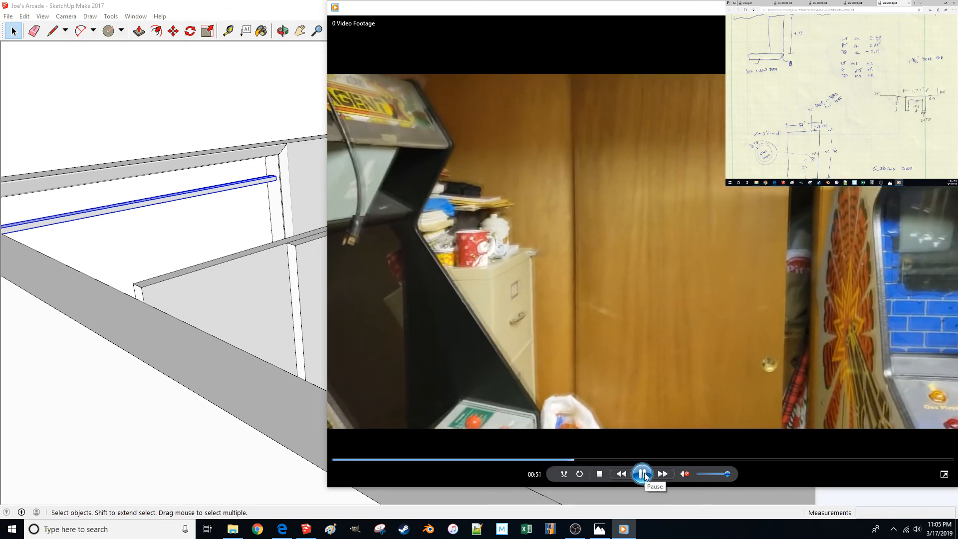
click(644, 473)
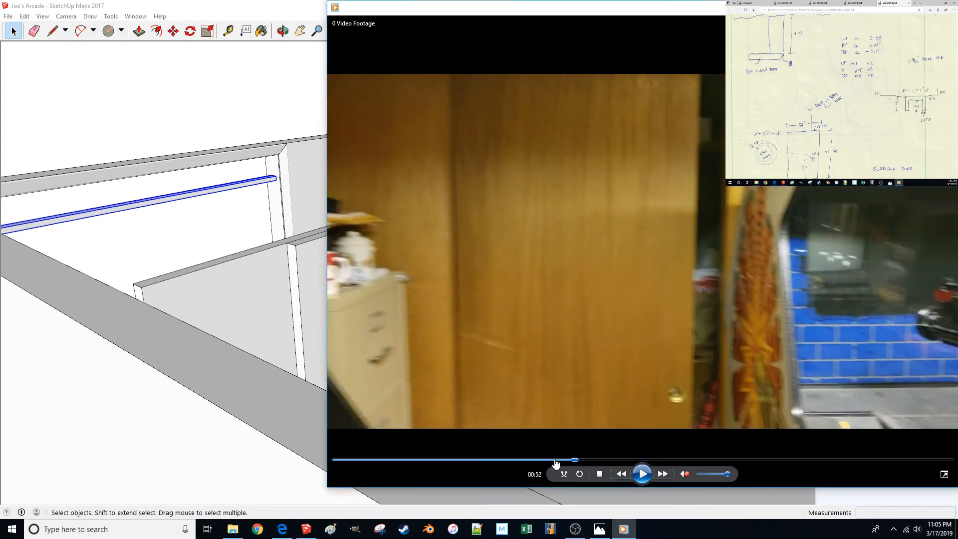
click(643, 478)
click(643, 477)
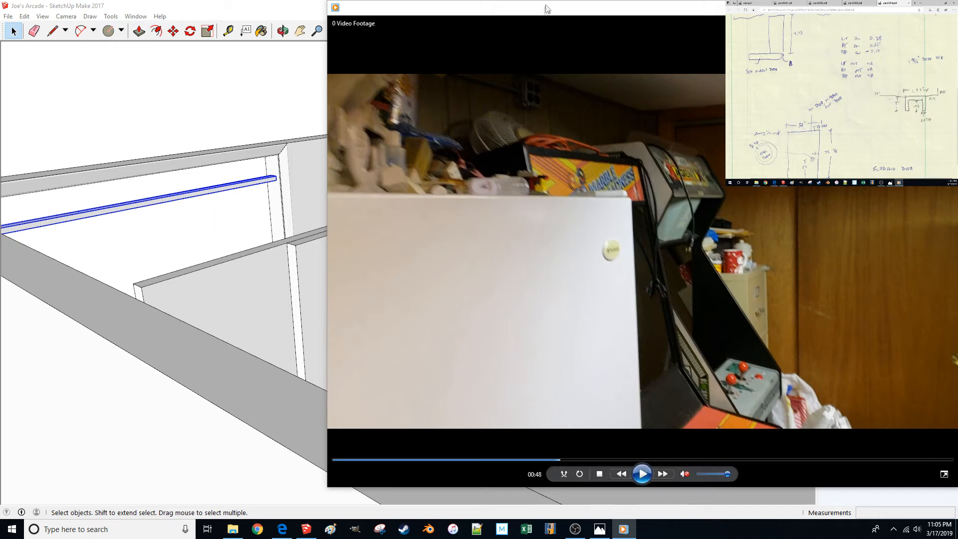
Switch back to SketchUp and draw a 0.4" line from the doorway header's corner along its short end edge.
click(301, 12)
mouse_move(461, 142)
middle_down()
mouse_move(391, 199)
mouse_move(383, 226)
middle_up()
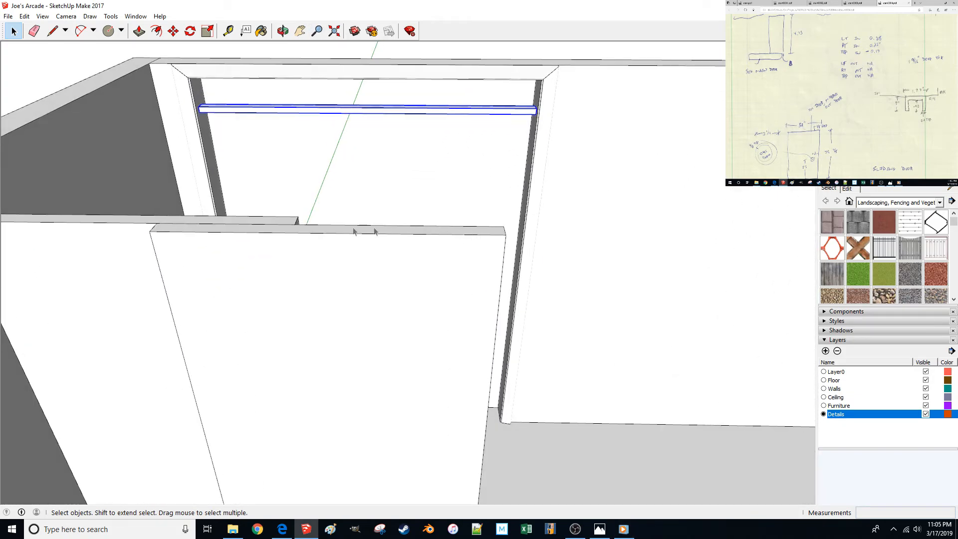
scroll(388, 230, up, 10)
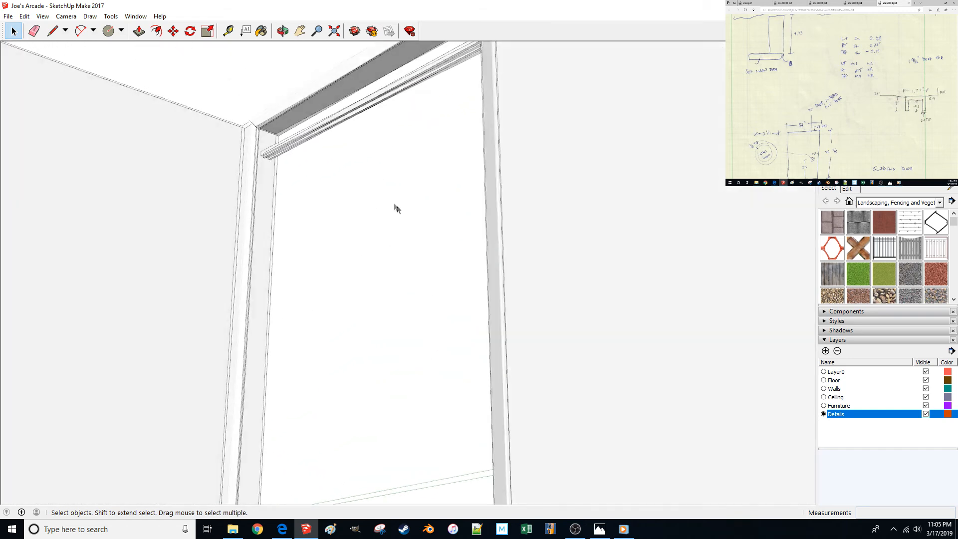
mouse_move(396, 208)
middle_down()
mouse_move(403, 218)
mouse_move(392, 204)
mouse_move(381, 228)
middle_up()
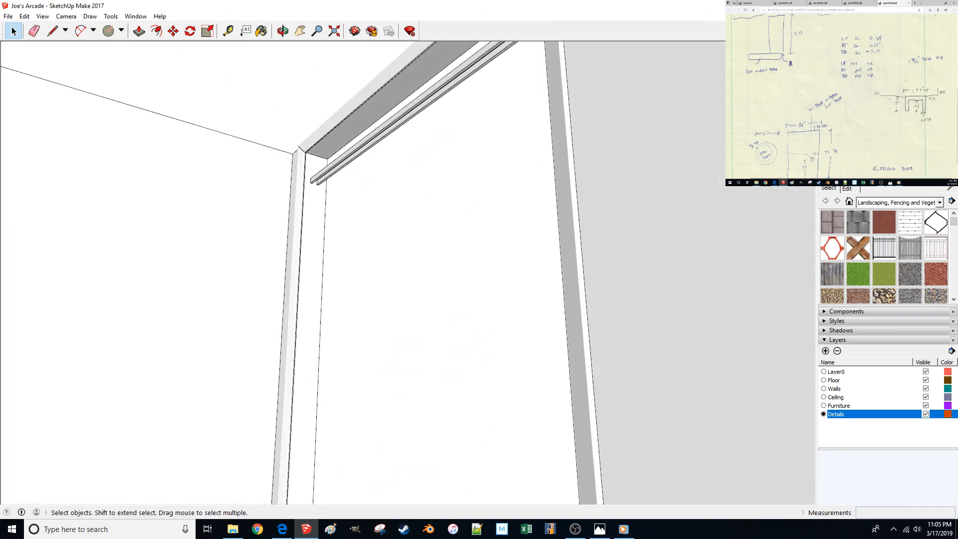
scroll(898, 64, down, 3)
scroll(843, 94, up, 5)
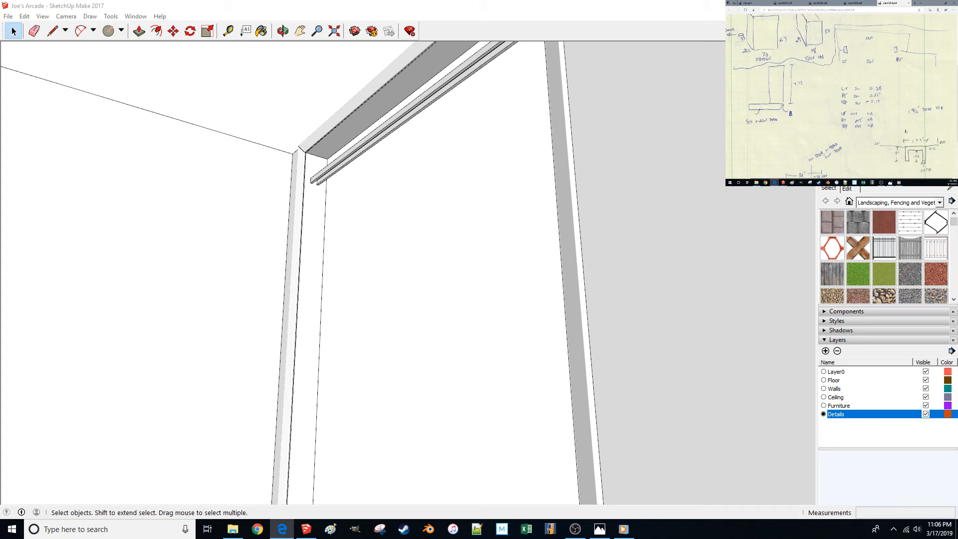
middle_drag(419, 281, 424, 282)
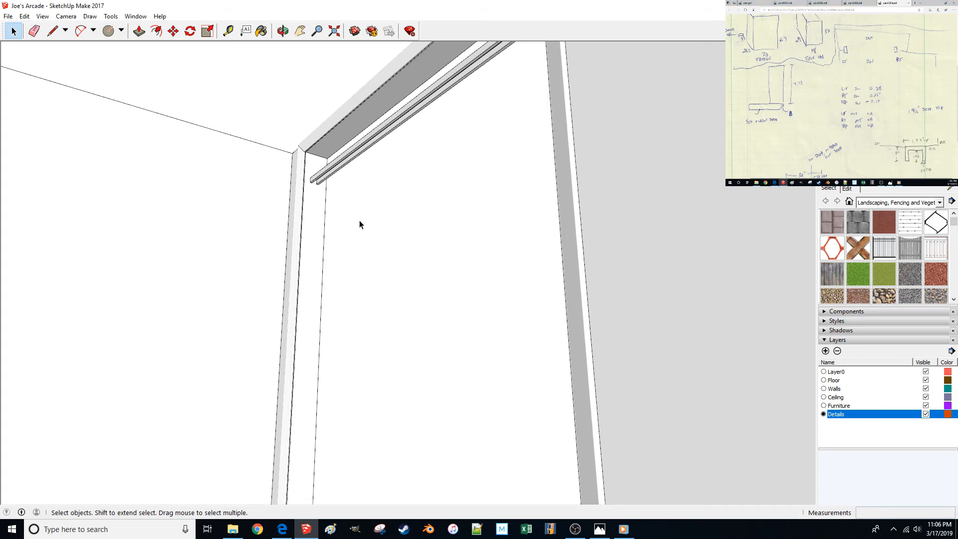
middle_drag(360, 222, 355, 175)
scroll(355, 176, up, 5)
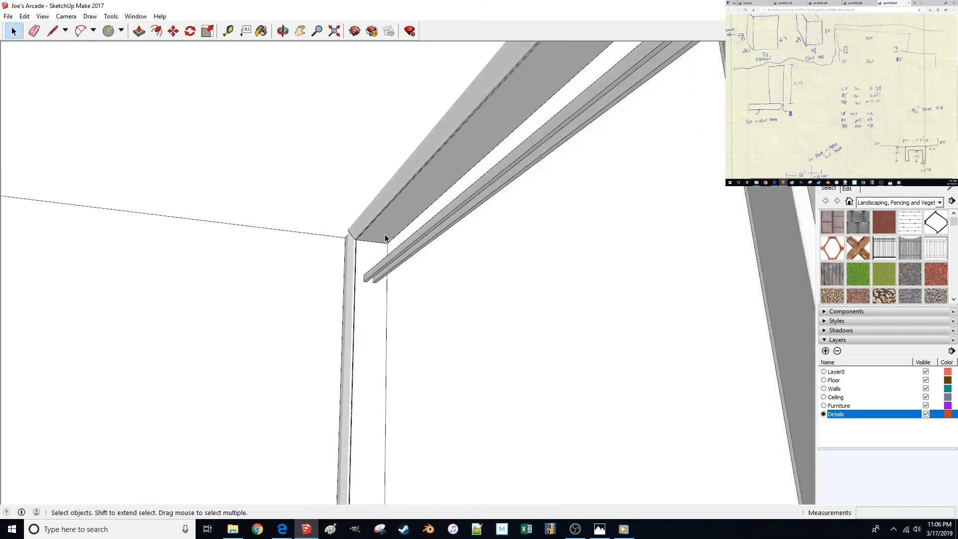
key(l)
click(429, 265)
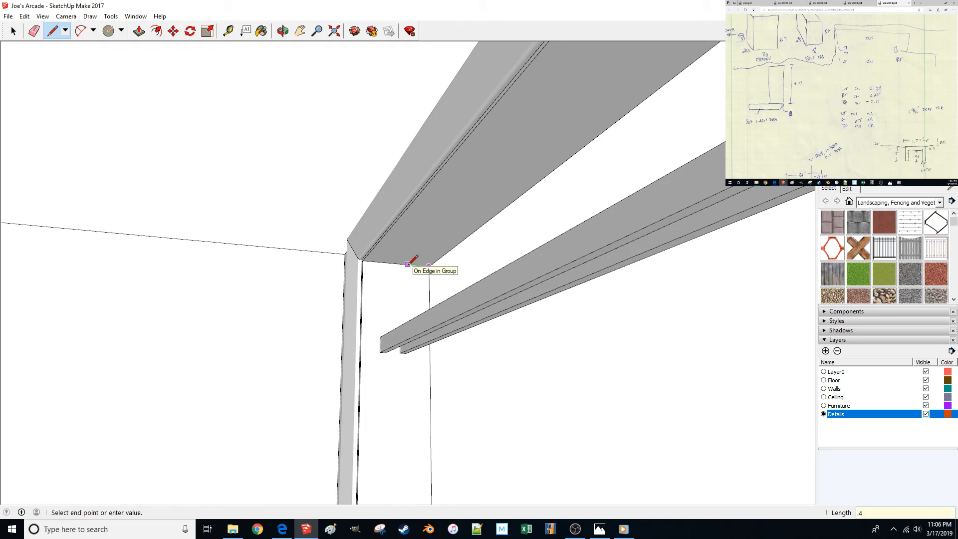
key(Return)
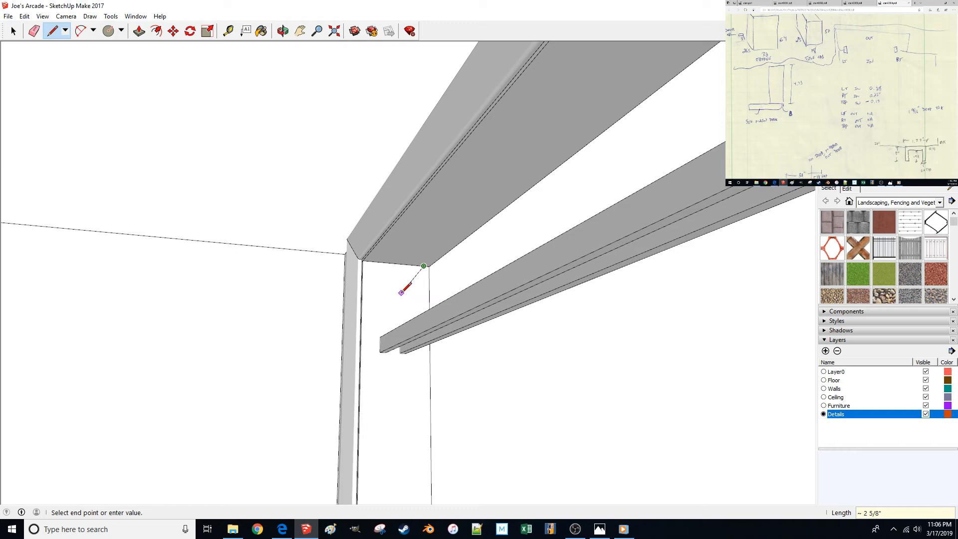
key(space)
Move the U-shaped track up by its top corner to the end of the 0.4" line under the header.
click(422, 322)
key(m)
key(F6)
middle_drag(410, 329, 440, 345)
click(397, 338)
middle_drag(399, 311, 435, 100)
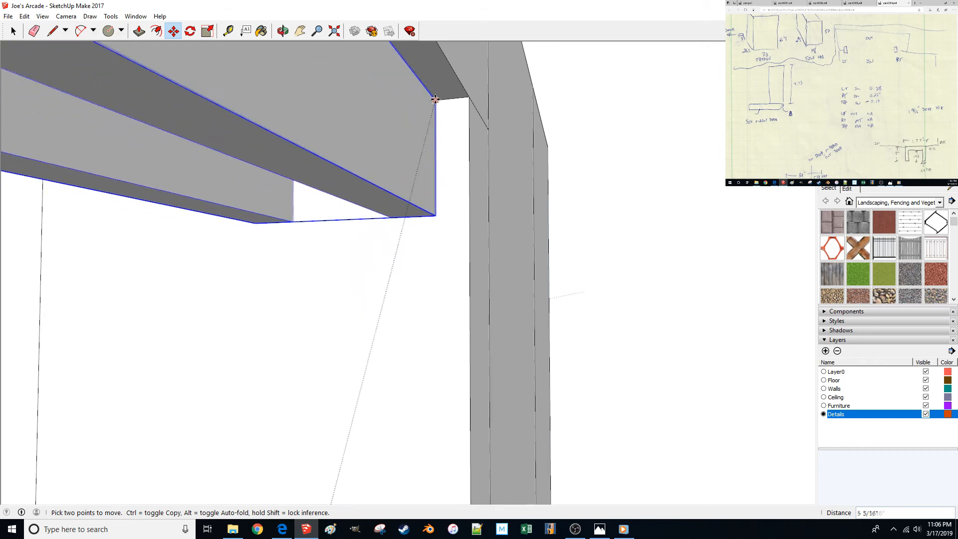
click(434, 105)
key(space)
click(434, 106)
click(435, 103)
Select both sliding door panels and move them about 58 3/4" across the floor into the doorway.
middle_drag(436, 103, 439, 236)
scroll(476, 123, down, 4)
scroll(444, 233, down, 2)
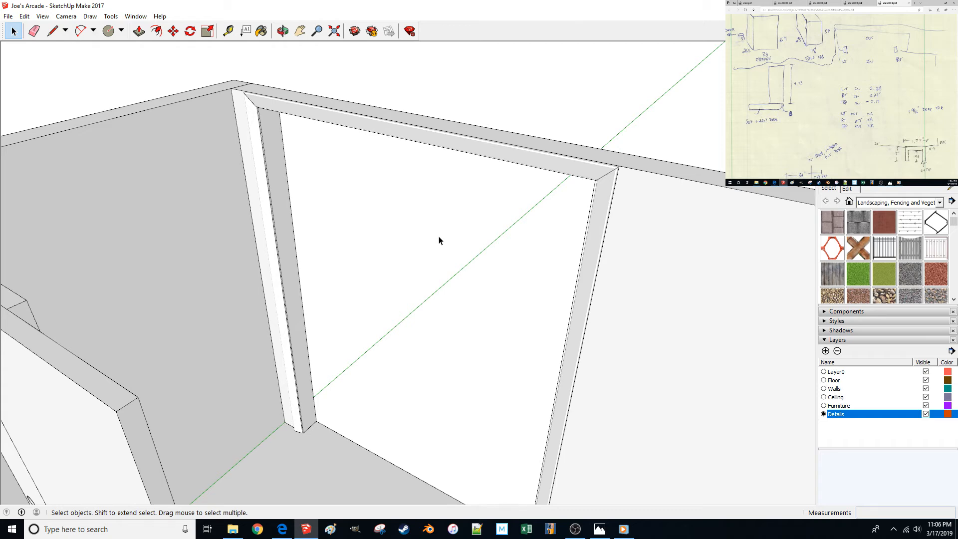
scroll(439, 240, down, 4)
middle_drag(439, 239, 437, 236)
click(295, 256)
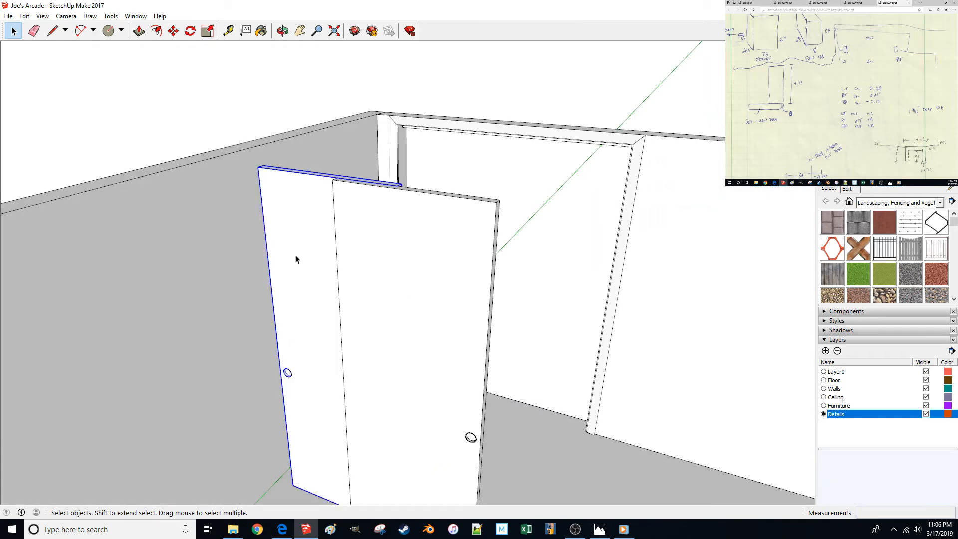
ctrl+click(390, 323)
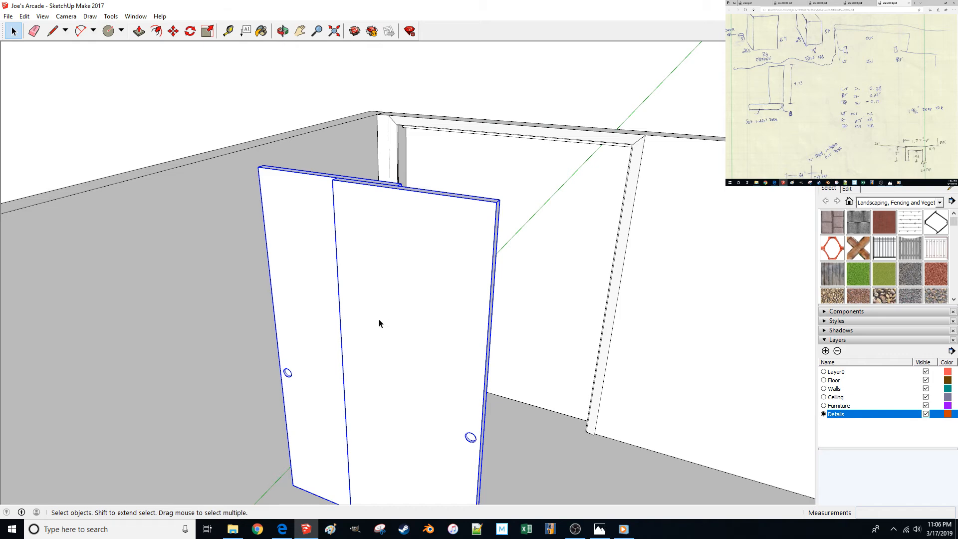
mouse_move(379, 319)
middle_down()
mouse_move(389, 344)
mouse_move(351, 421)
middle_up()
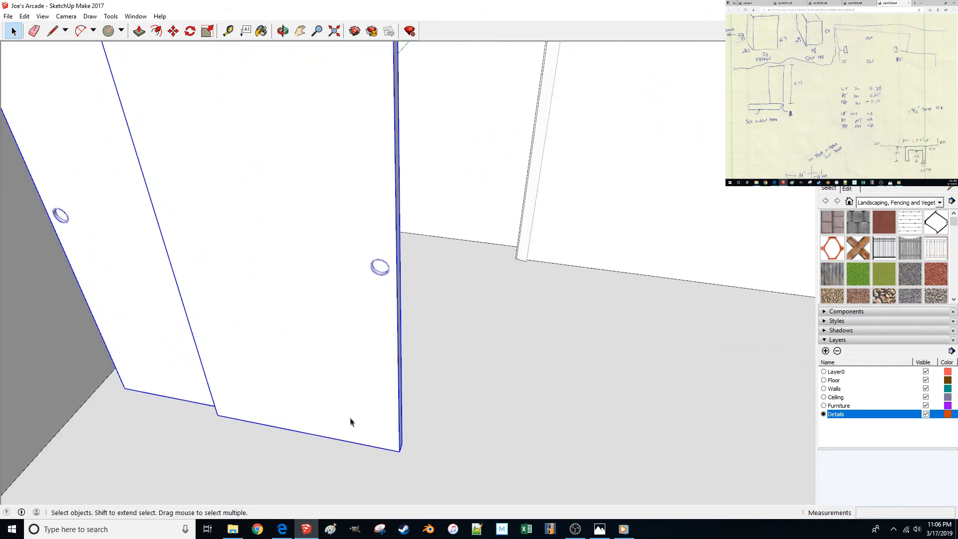
key(m)
click(392, 450)
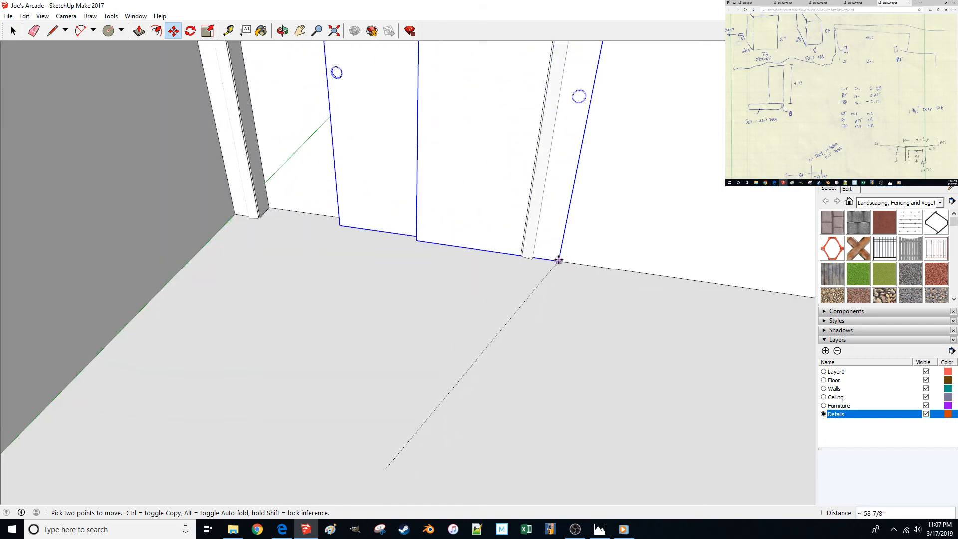
click(558, 260)
middle_drag(522, 269, 474, 273)
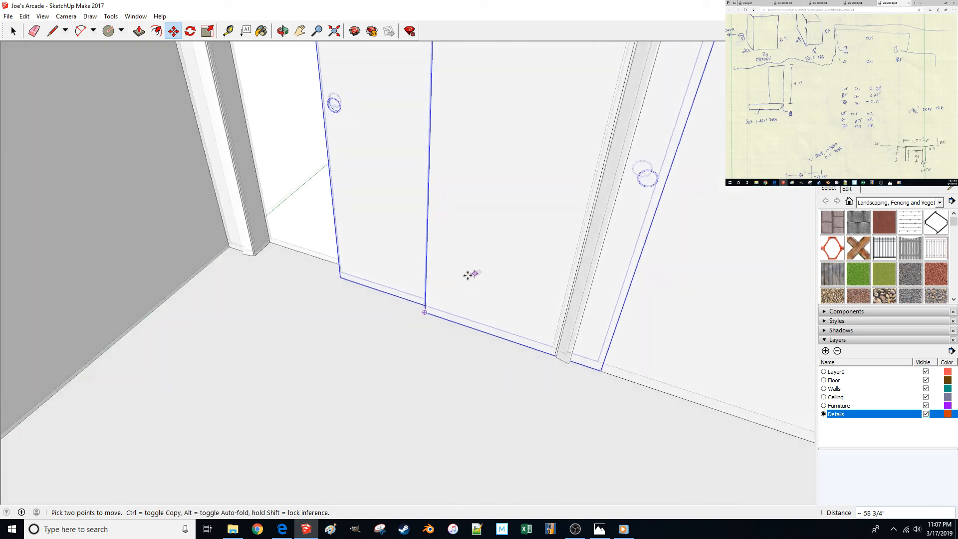
click(441, 403)
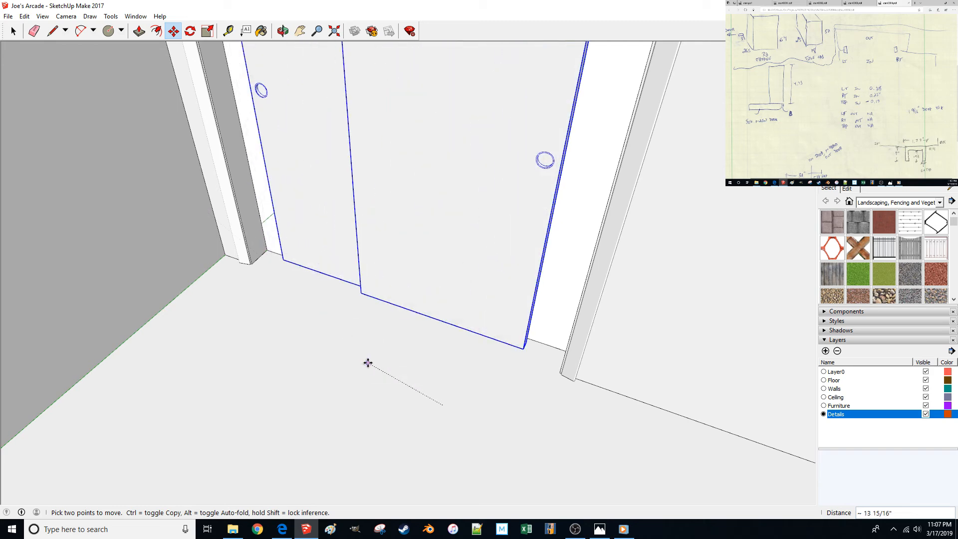
key(Escape)
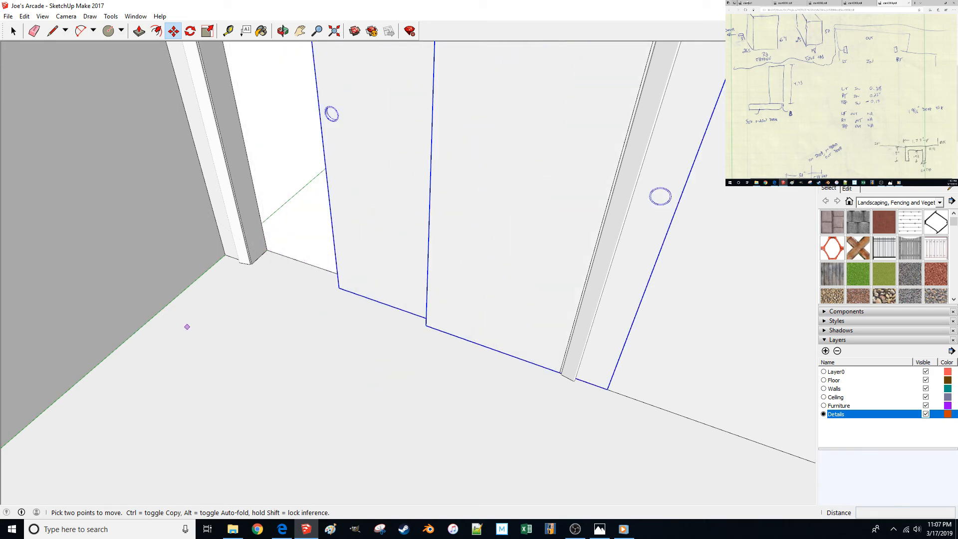
Open scan.pdf in the browser and examine the floor plan sketch for the doorway and sliding door dimensions.
click(751, 3)
drag(929, 3, 4, 64)
double_click(4, 64)
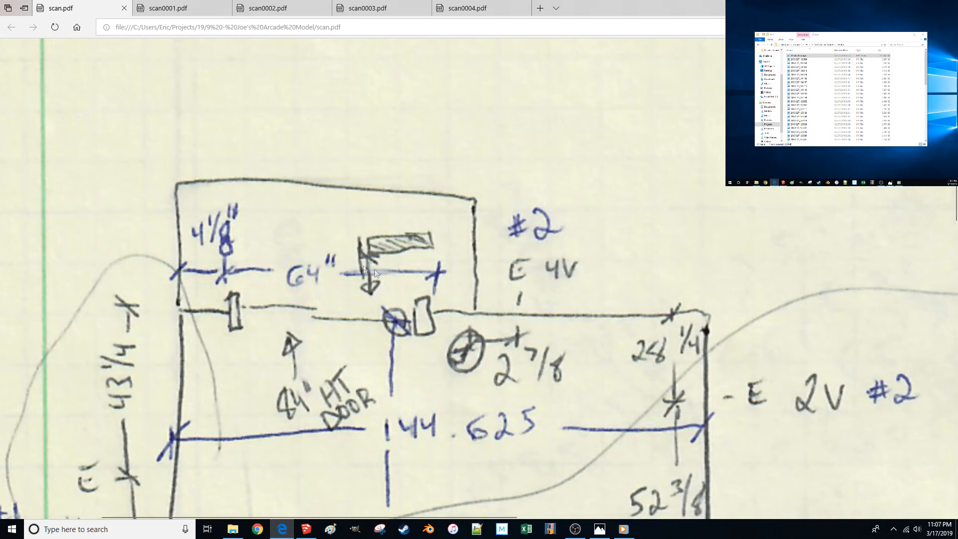
scroll(404, 280, down, 4)
scroll(401, 277, up, 3)
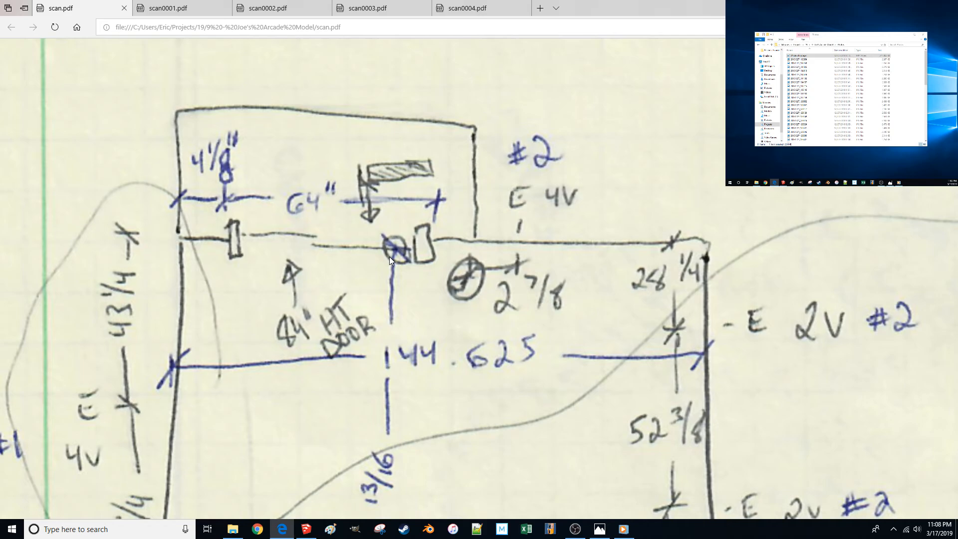
scroll(514, 280, down, 5)
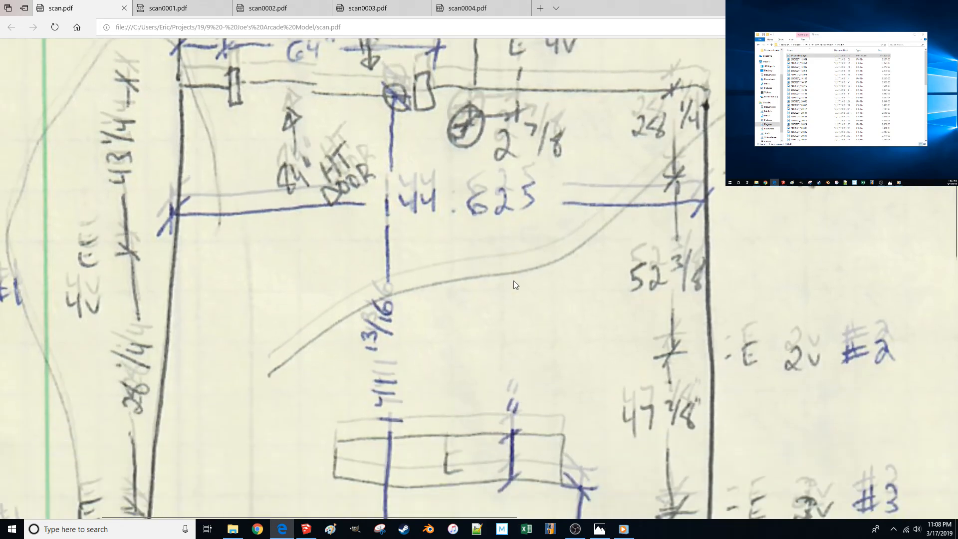
scroll(513, 280, down, 3)
scroll(513, 281, up, 10)
scroll(513, 280, down, 8)
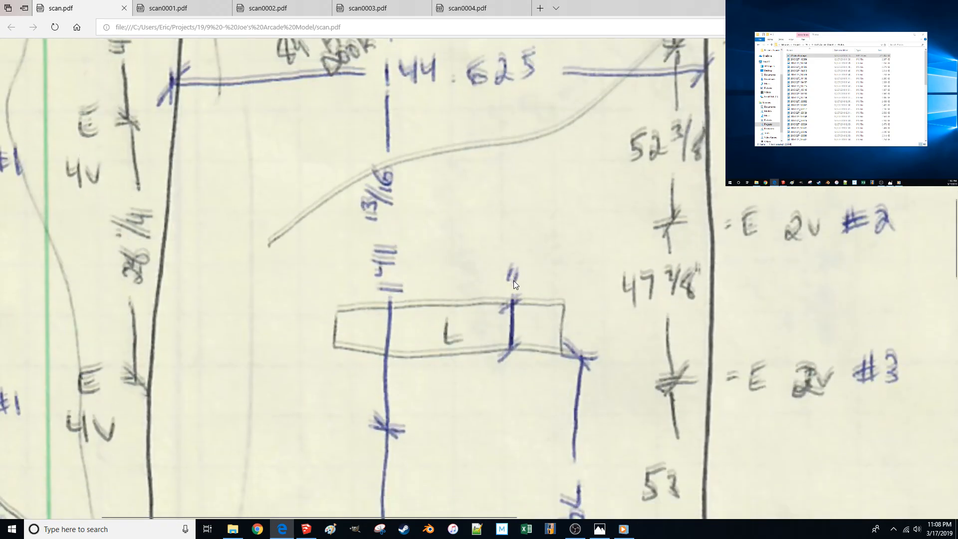
scroll(514, 280, up, 7)
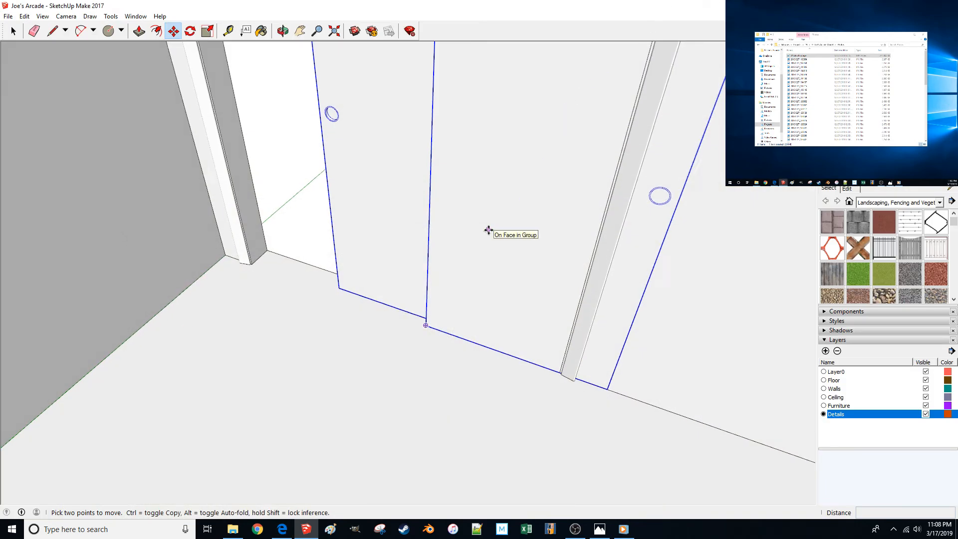
Examine how the tops of both sliding door panels meet the U-shaped track under the doorway header.
scroll(488, 229, up, 5)
middle_drag(482, 232, 460, 240)
scroll(460, 240, down, 8)
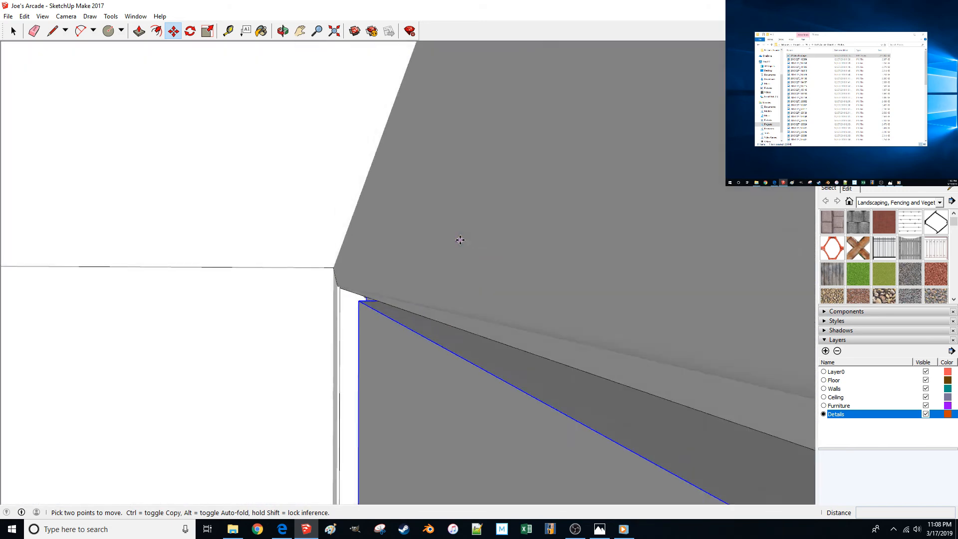
scroll(460, 240, down, 8)
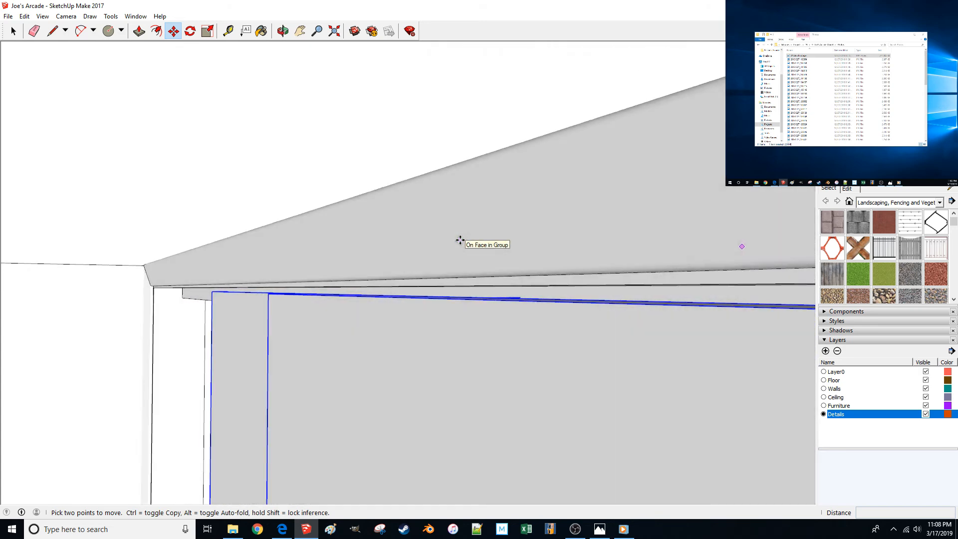
scroll(460, 240, up, 8)
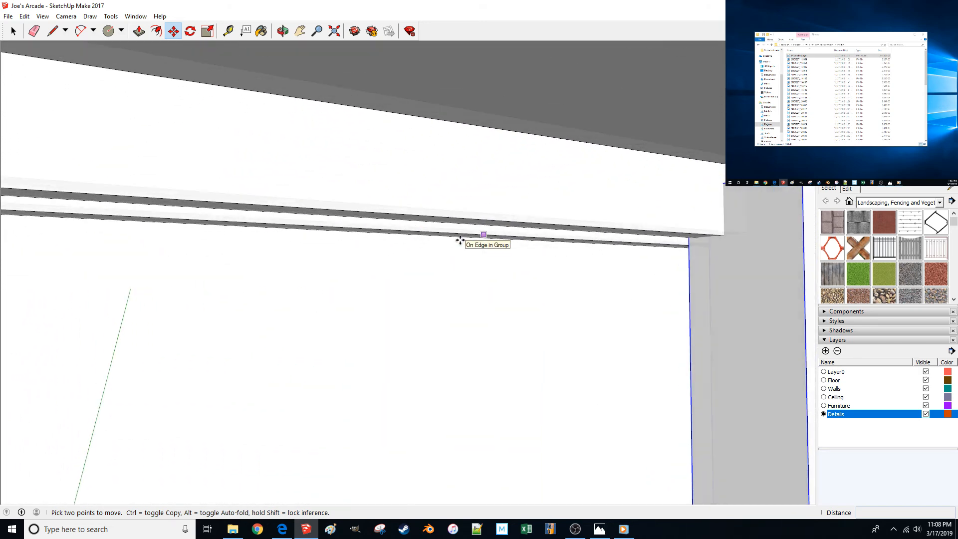
scroll(460, 240, down, 5)
scroll(460, 240, up, 6)
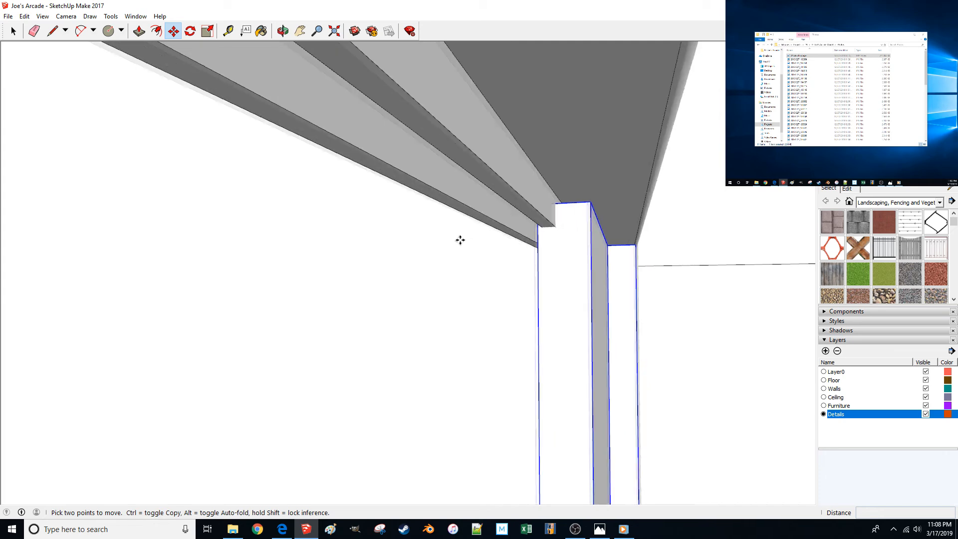
mouse_move(488, 247)
middle_down()
mouse_move(547, 255)
mouse_move(508, 249)
mouse_move(520, 249)
middle_up()
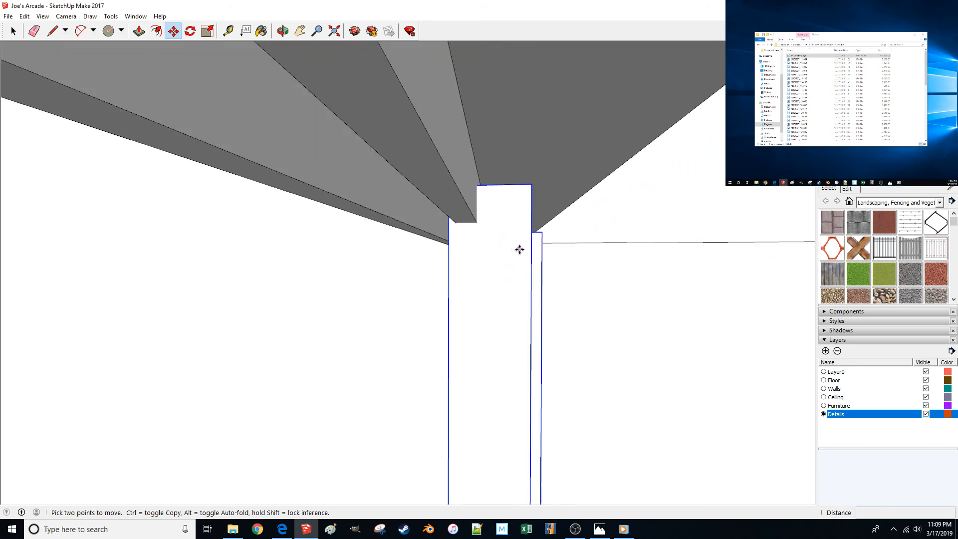
Add the U-shaped track to the selected door panels and move them all 12" along the green axis out of the doorway.
middle_drag(450, 208, 449, 209)
key(space)
click(453, 205)
key(m)
click(502, 331)
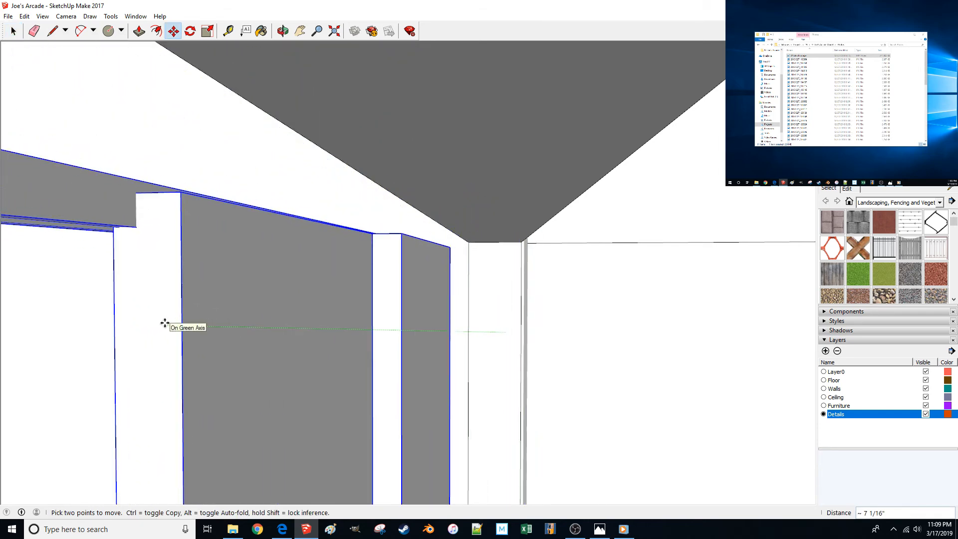
text(12)
key(Return)
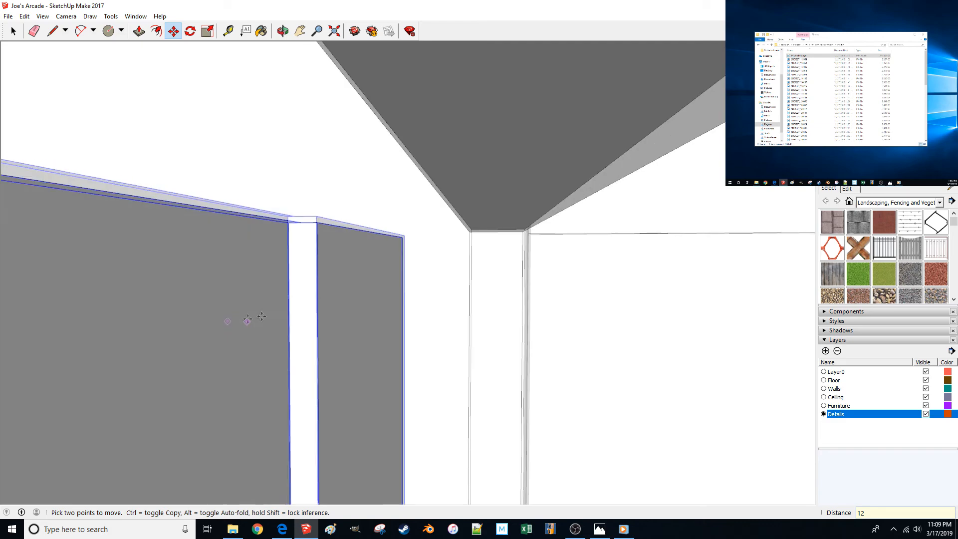
Select only the two door panels and move them about 1 7/8" along the green axis to the midpoint of the track's end.
scroll(369, 312, down, 5)
middle_drag(371, 314, 339, 407)
click(338, 407)
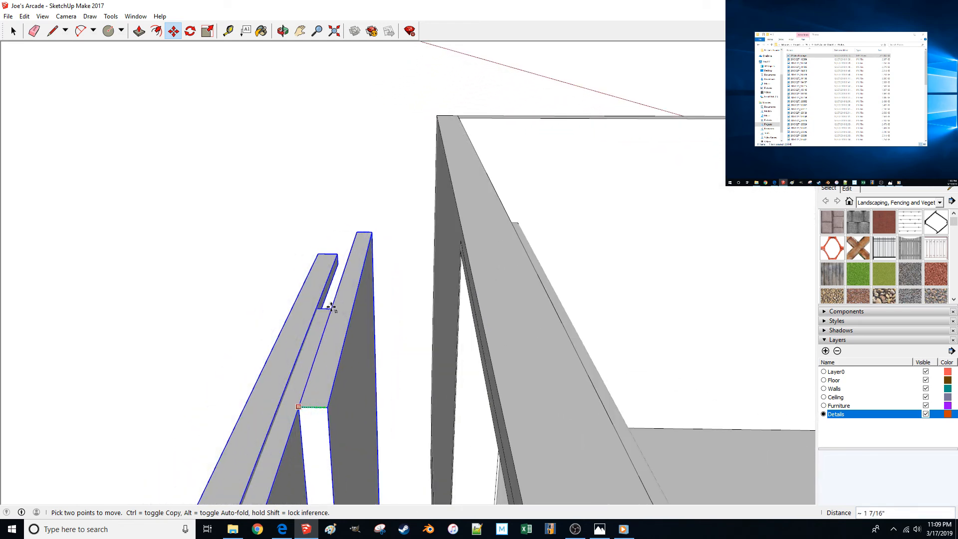
key(space)
click(335, 353)
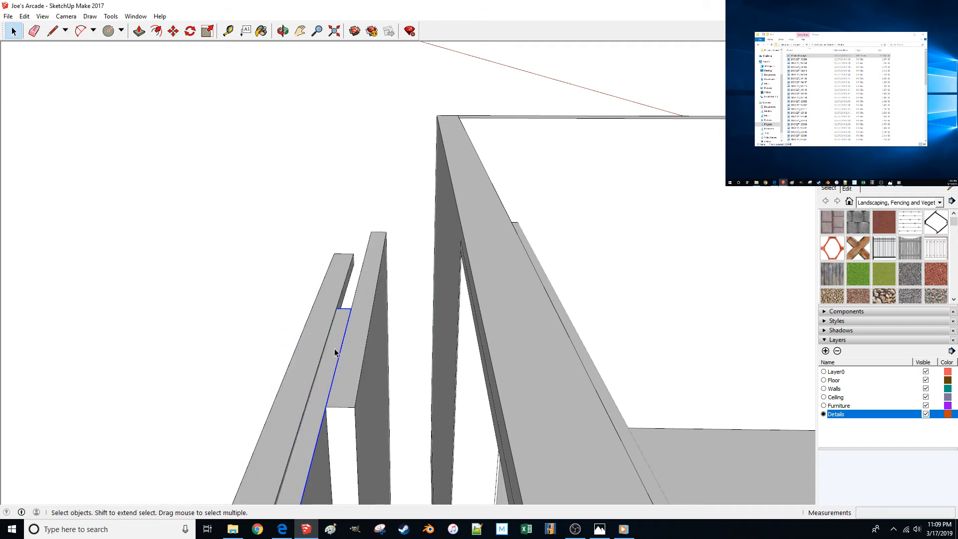
triple_click(344, 387)
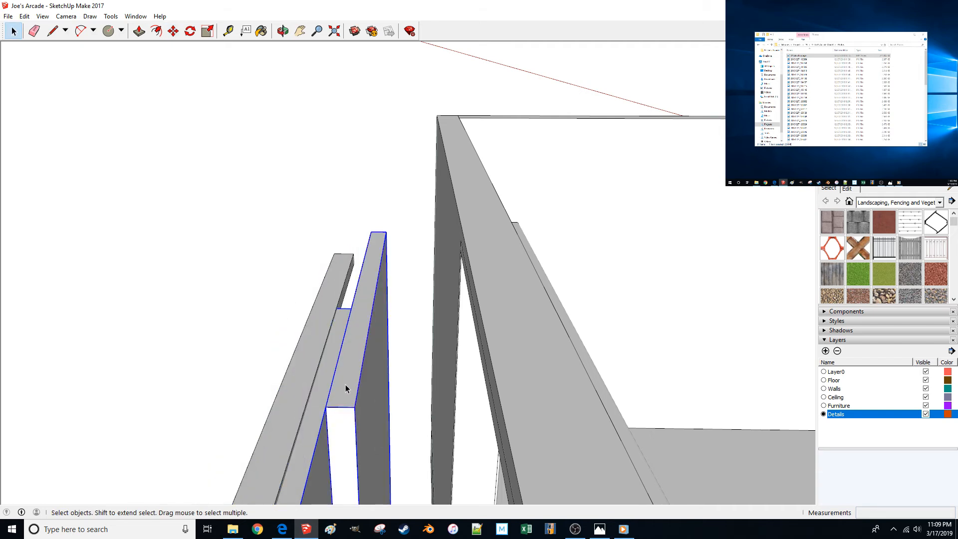
key(m)
click(327, 404)
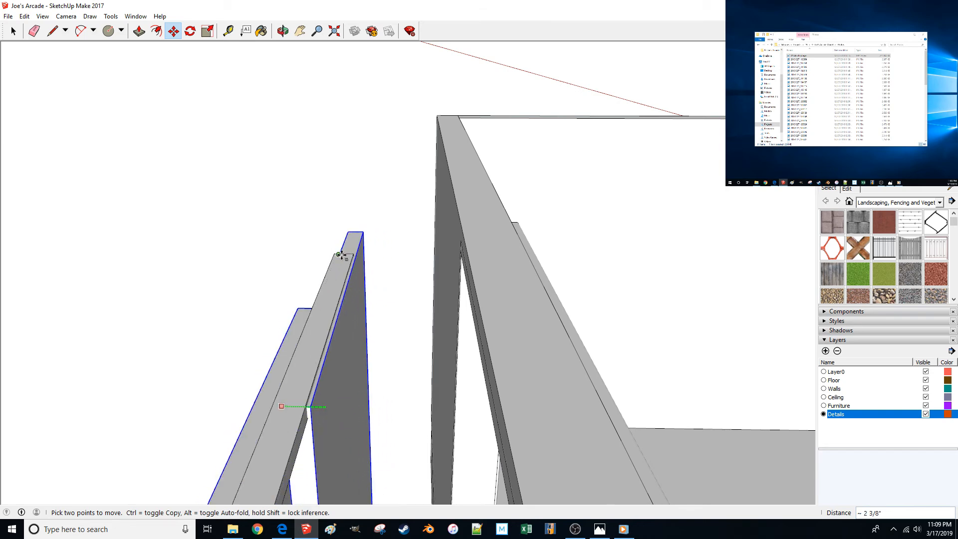
scroll(349, 265, up, 5)
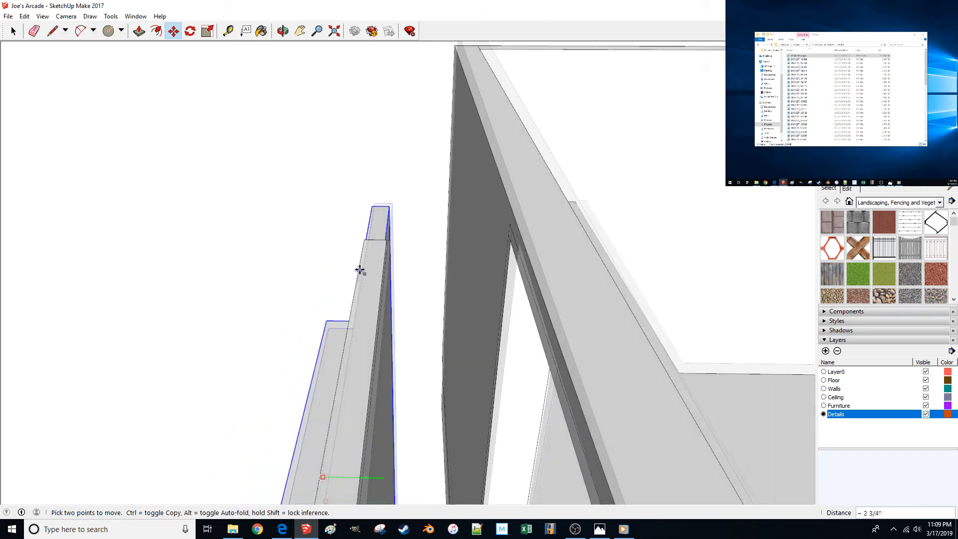
scroll(418, 256, up, 2)
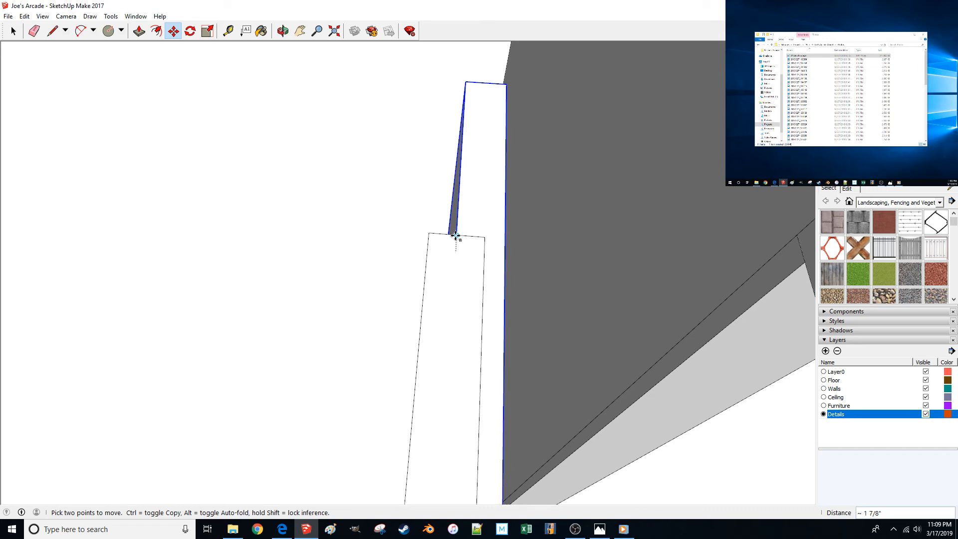
scroll(454, 236, down, 8)
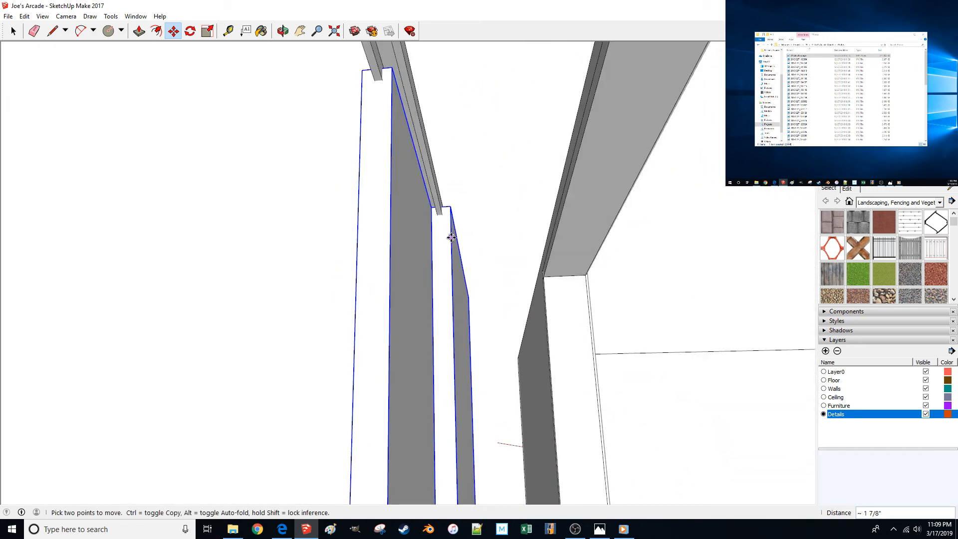
Glance at the arcade video footage and move the U-shaped track by its lower corner onto the top corner of the door panel.
middle_drag(449, 235, 394, 253)
key(space)
click(394, 253)
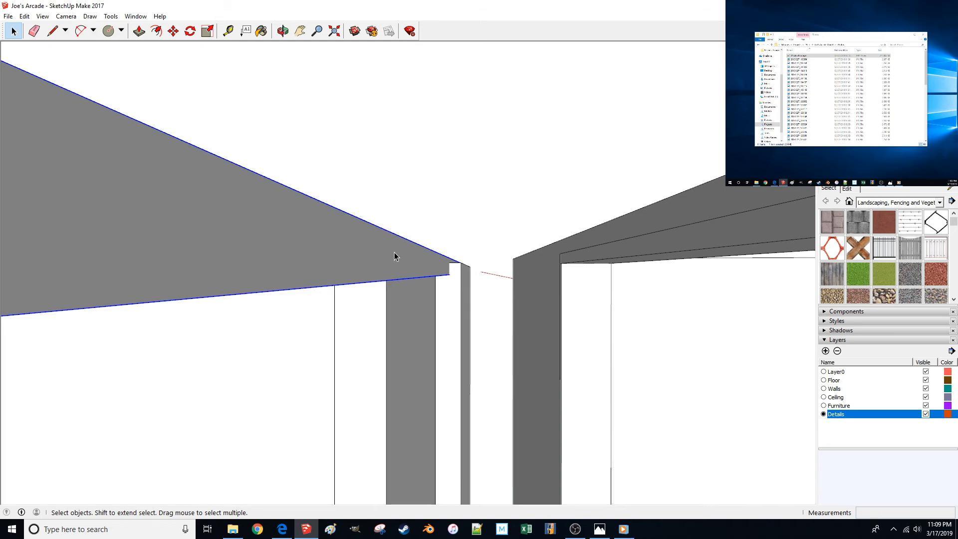
click(624, 529)
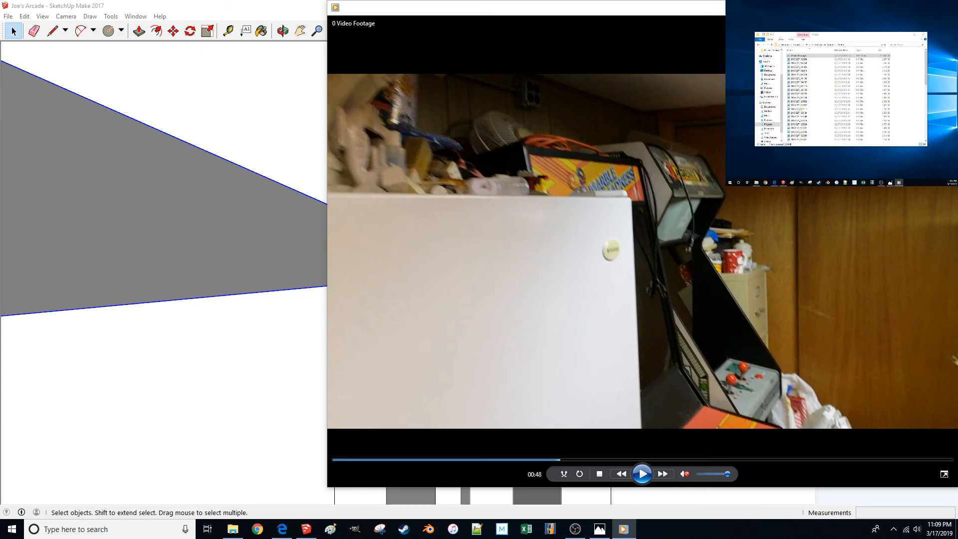
click(900, 7)
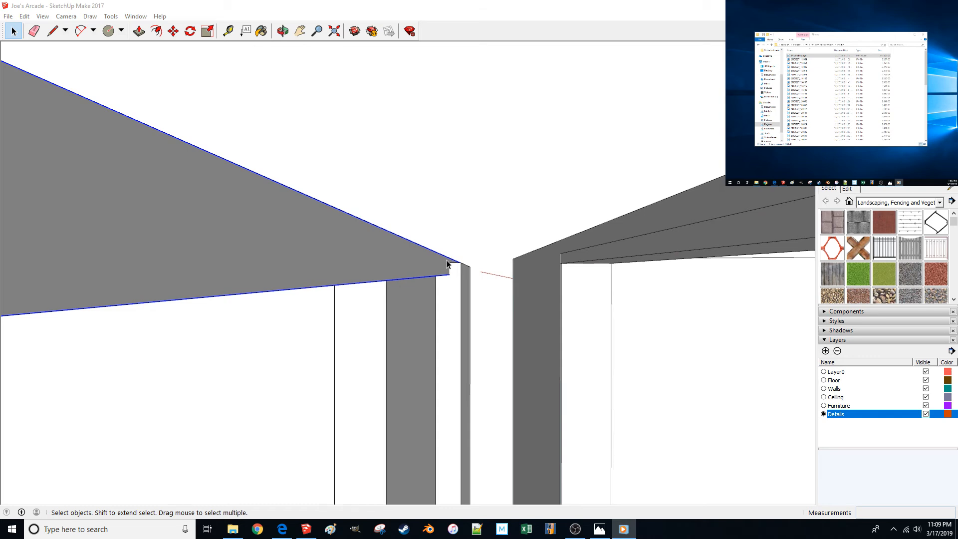
click(518, 6)
key(m)
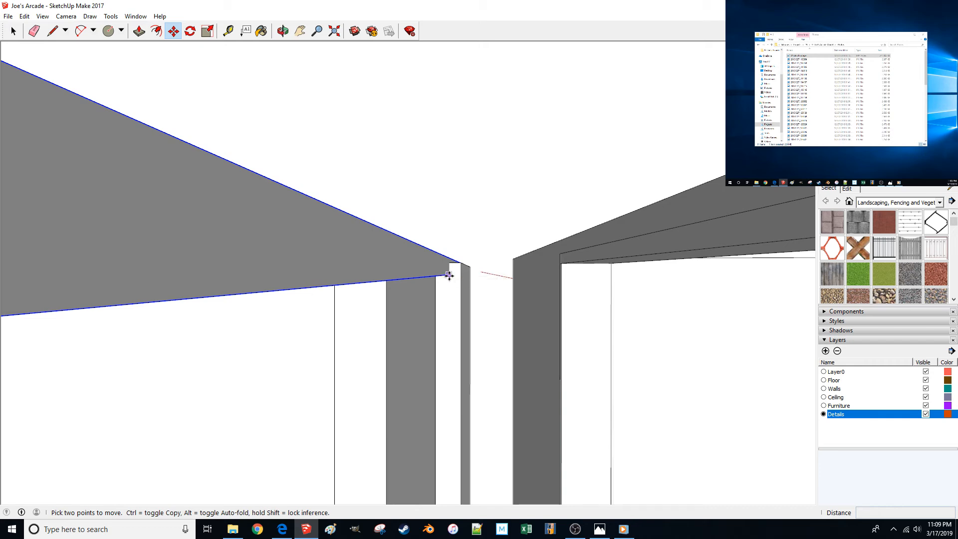
click(449, 276)
click(460, 263)
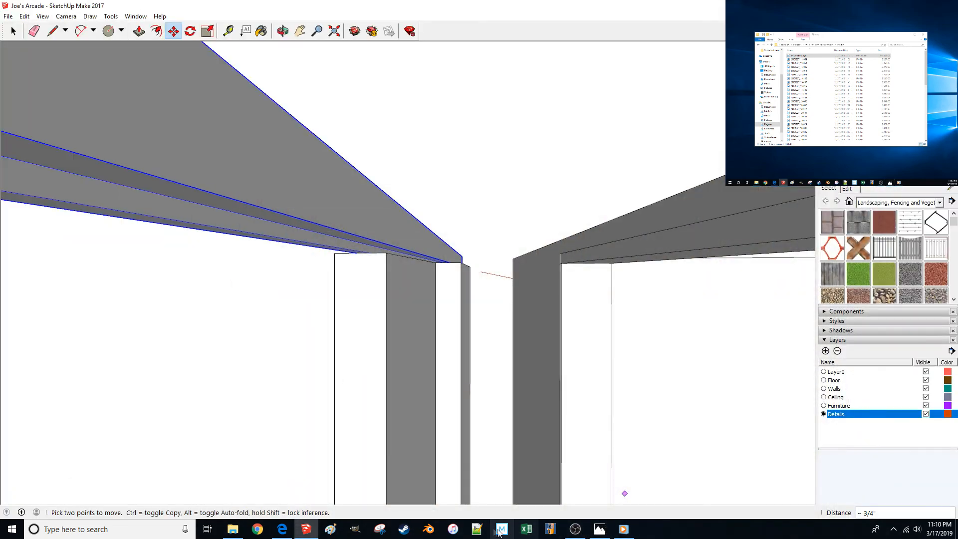
Examine scan.pdf and the sliding door sketch in scan0004.pdf in the browser for the track and door gap dimensions.
click(282, 528)
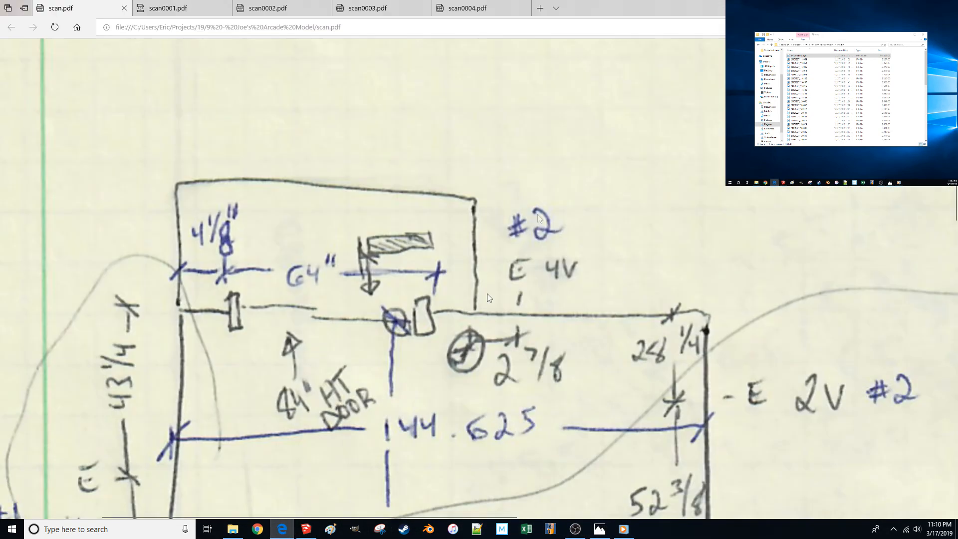
scroll(488, 214, down, 5)
scroll(489, 213, up, 10)
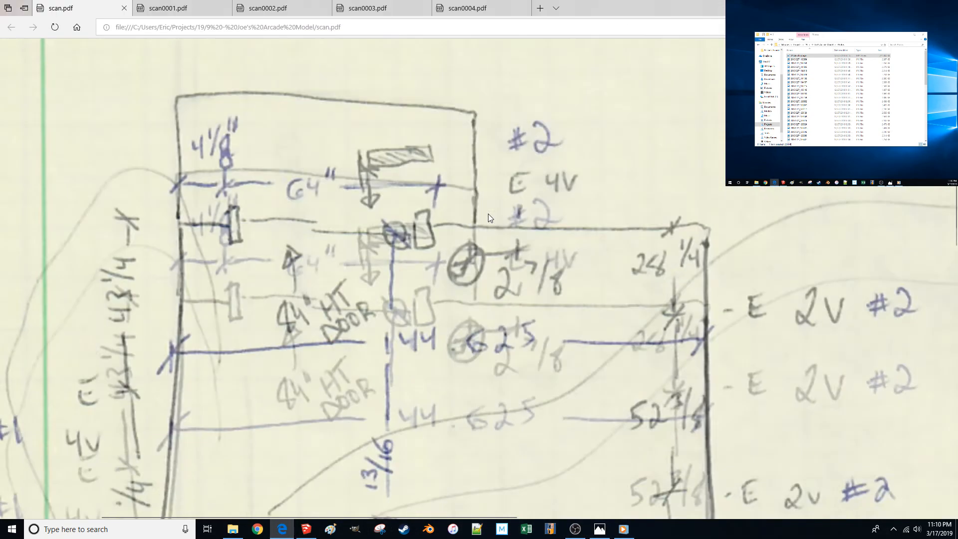
click(382, 8)
click(467, 9)
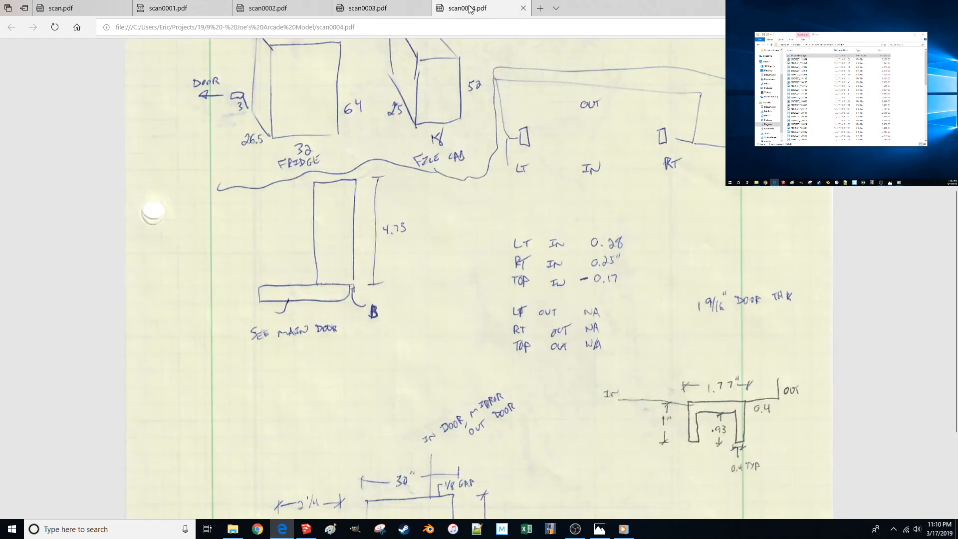
scroll(568, 306, down, 3)
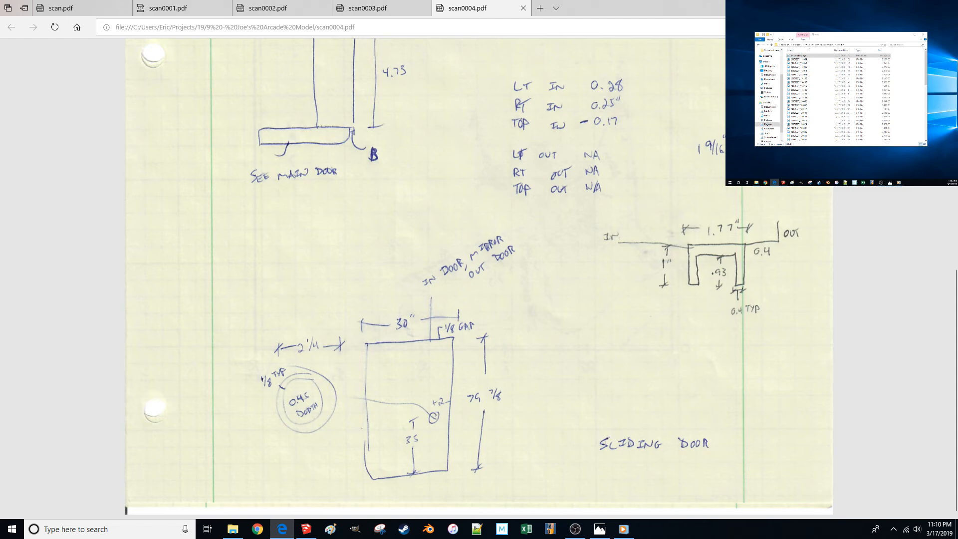
Switch back to SketchUp, move the U-shaped track 0.125" along the blue axis and clear the selection.
key(alt+Tab)
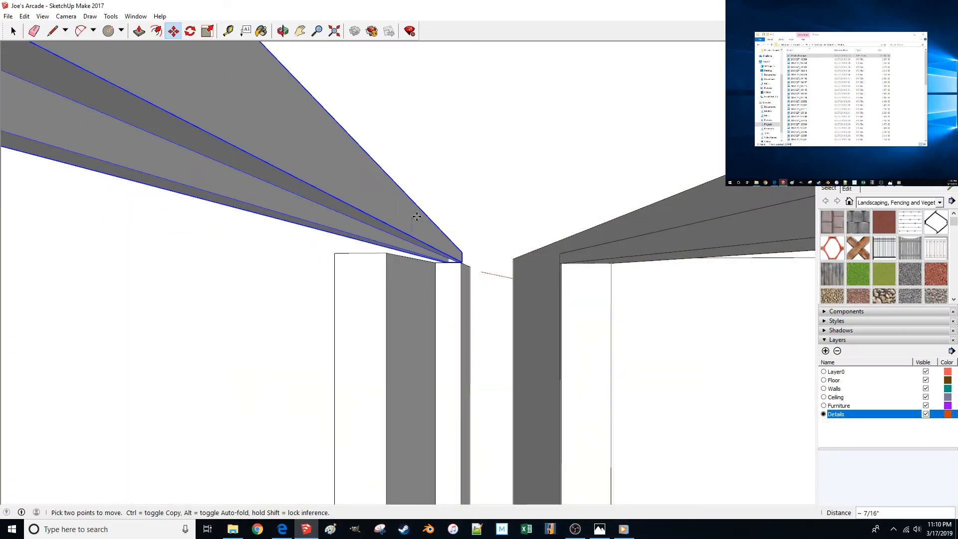
key(Return)
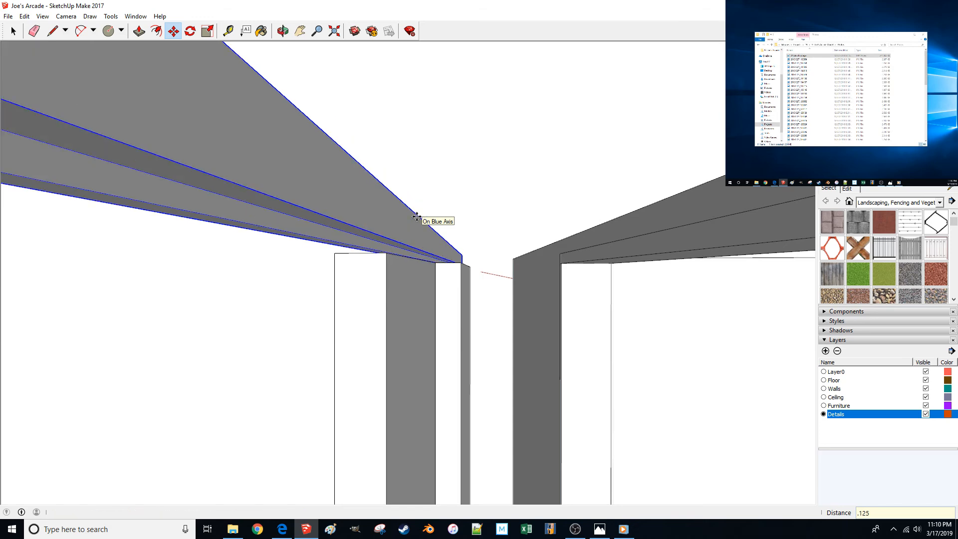
middle_drag(438, 236, 440, 240)
key(space)
click(485, 210)
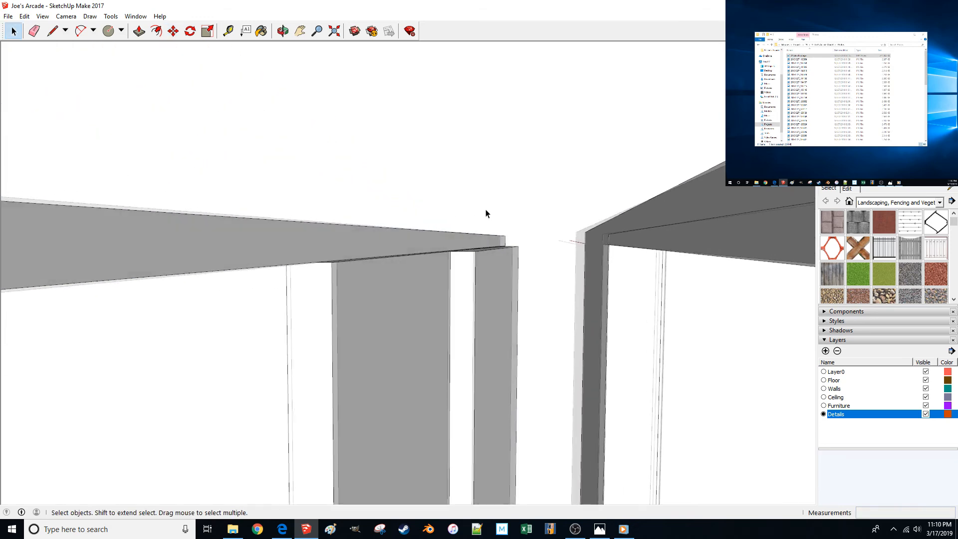
Select the doorway header and move it up about 7/8" to the height of the track's top corner.
mouse_move(485, 210)
middle_down()
mouse_move(462, 218)
mouse_move(479, 228)
middle_up()
click(479, 231)
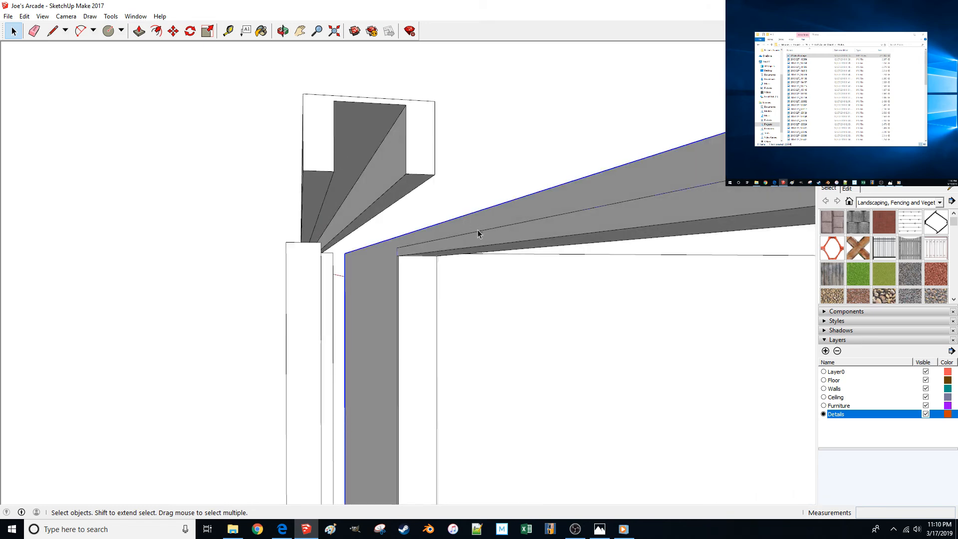
click(462, 243)
key(m)
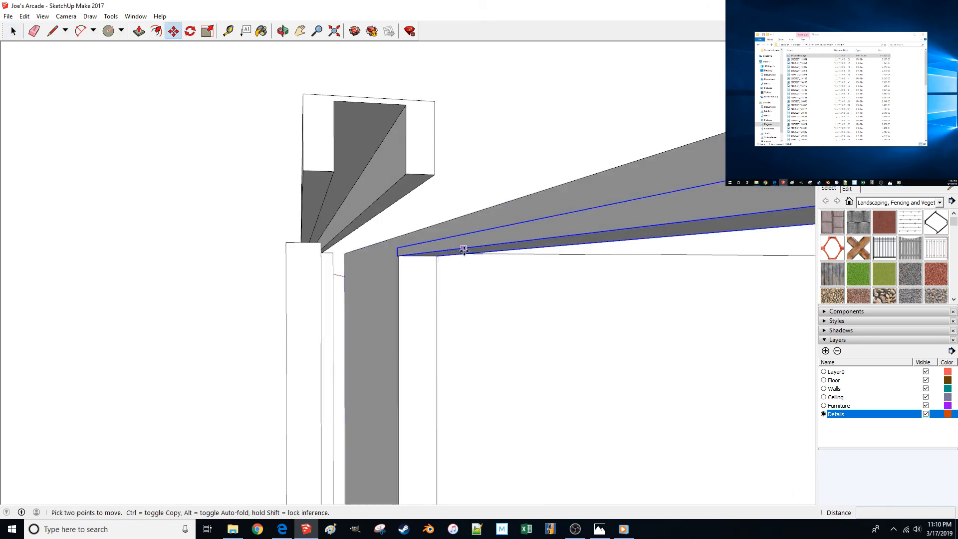
click(464, 252)
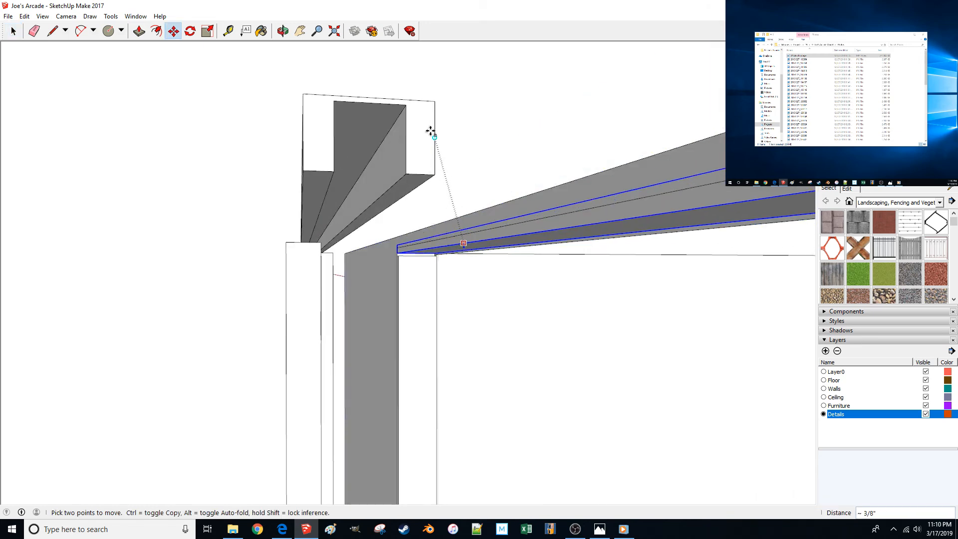
click(435, 101)
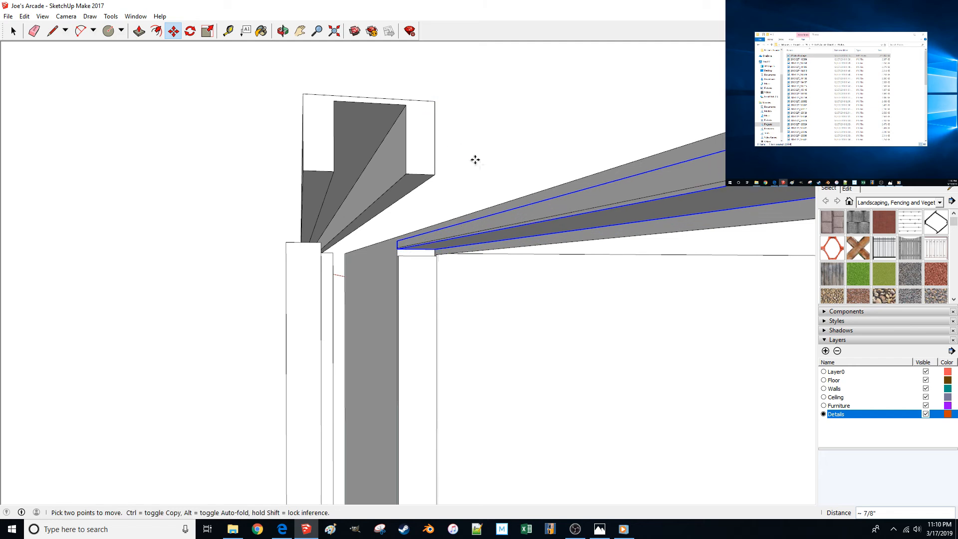
Open the doorway trim group beside the header for editing and Push/Pull its underside about 7/8" to match the header.
key(space)
click(384, 269)
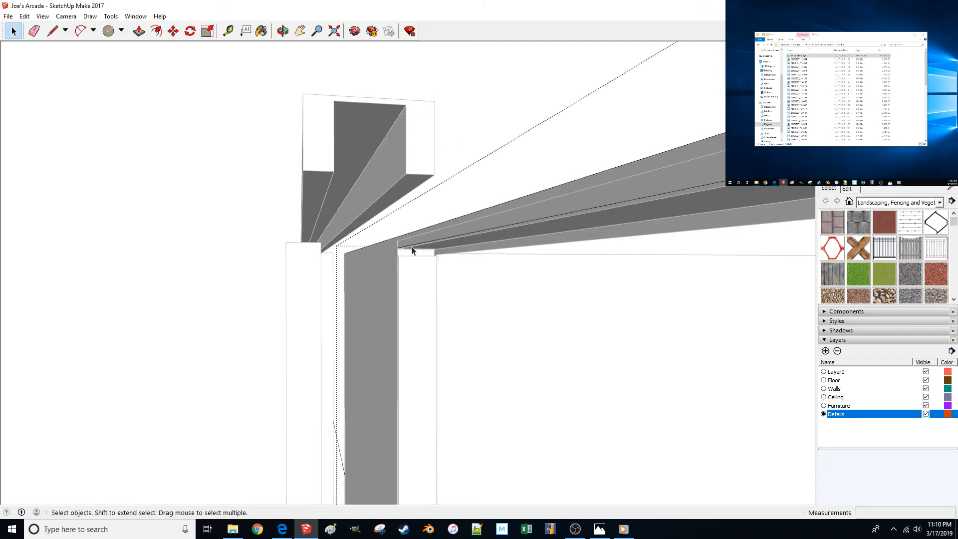
key(p)
click(442, 245)
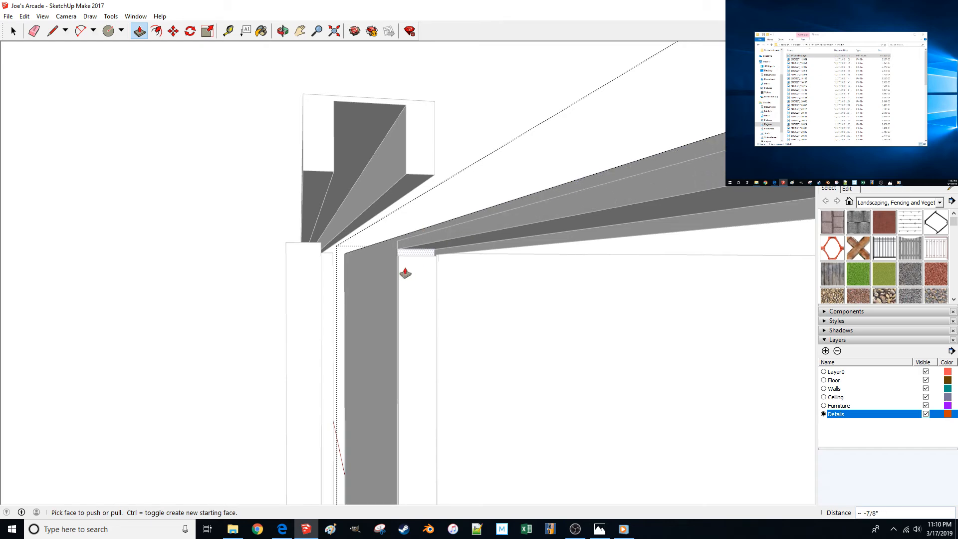
key(space)
Select the doorway's side jambs and move them up about 7/8" to meet the underside of the raised header.
middle_drag(193, 259, 416, 247)
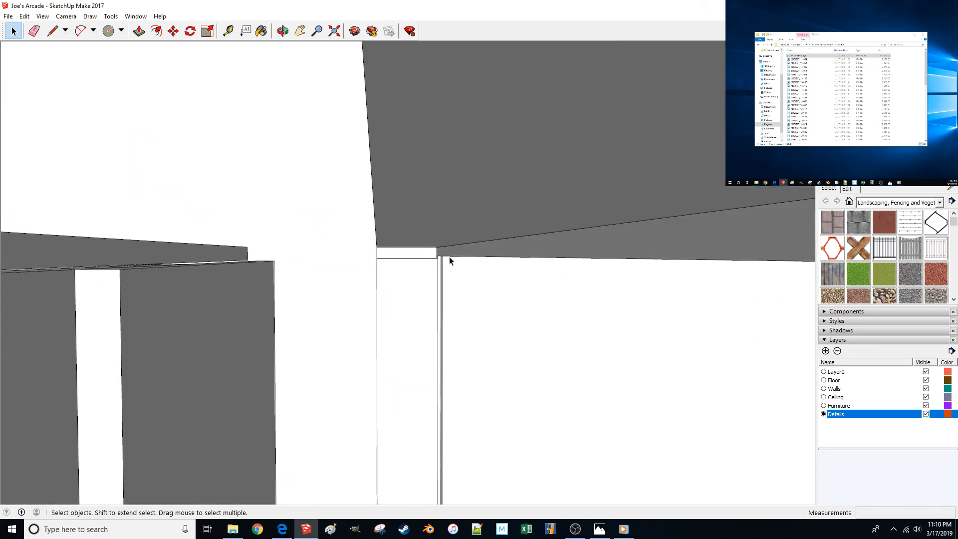
scroll(441, 260, down, 3)
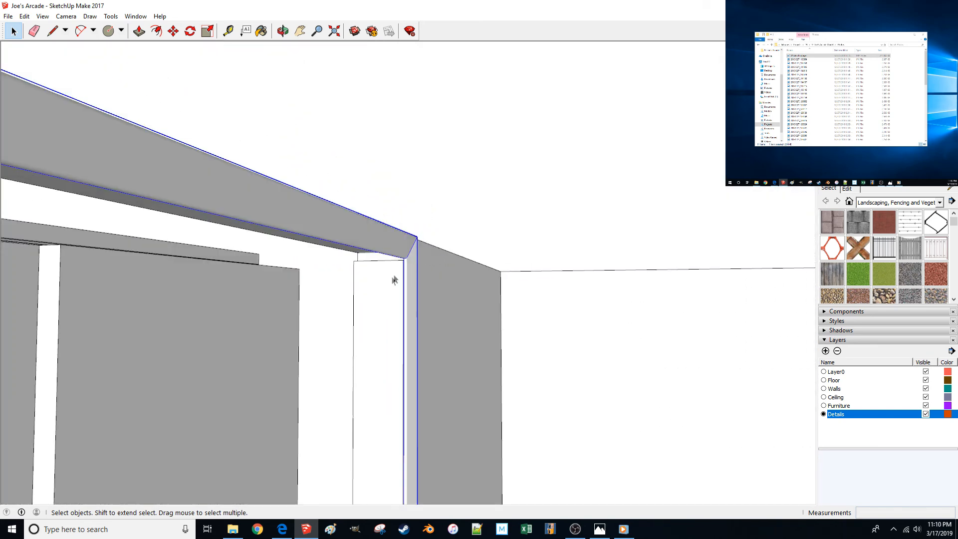
scroll(392, 291, up, 5)
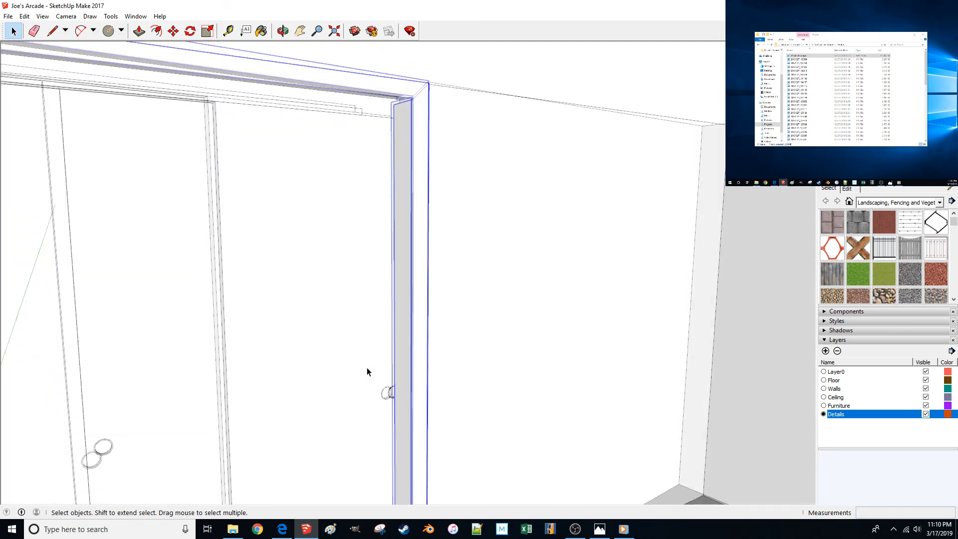
middle_drag(367, 368, 140, 240)
key(p)
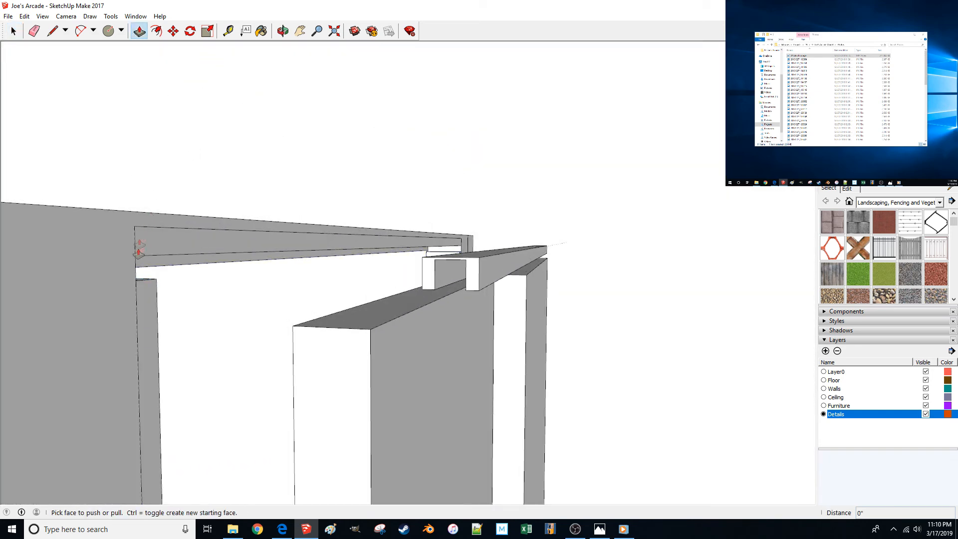
middle_drag(143, 281, 146, 296)
key(space)
click(146, 296)
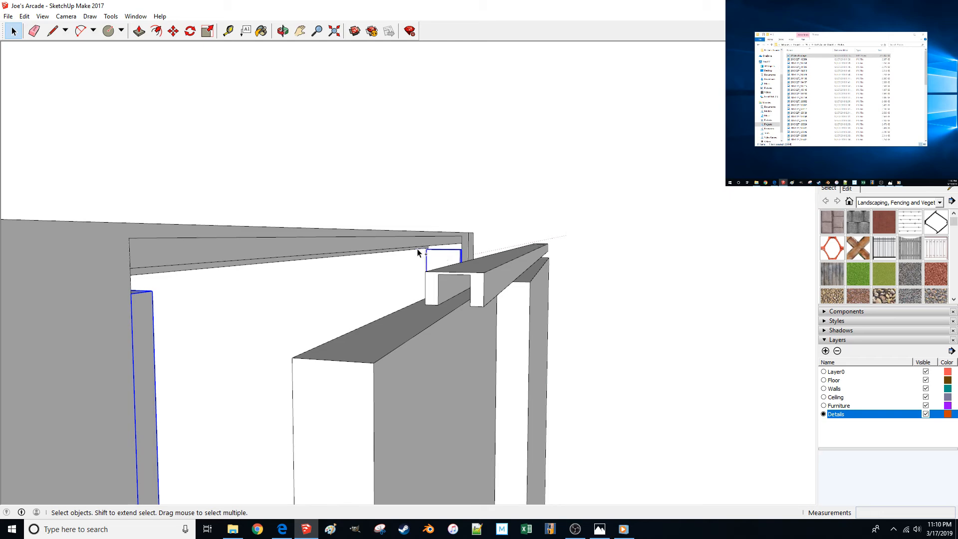
middle_drag(411, 255, 377, 230)
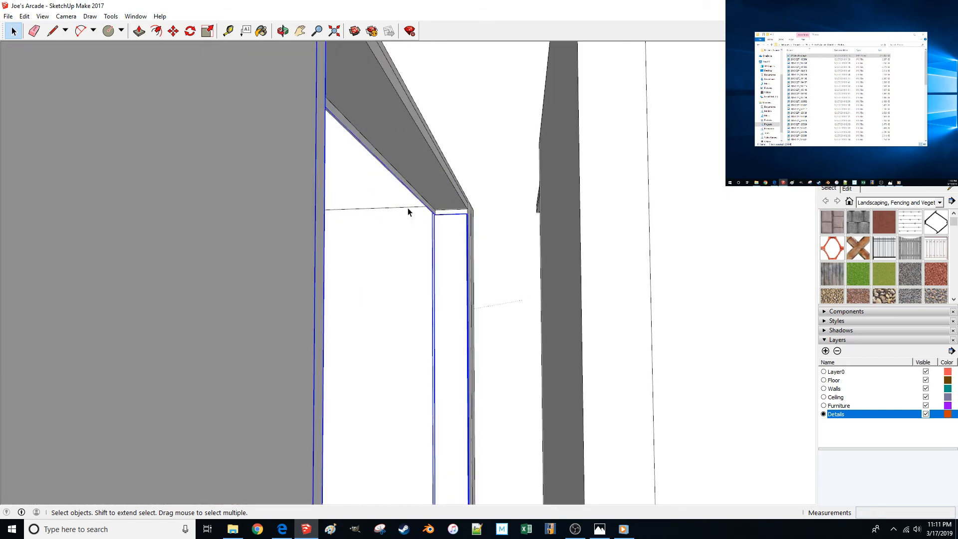
scroll(408, 210, down, 3)
scroll(399, 207, up, 4)
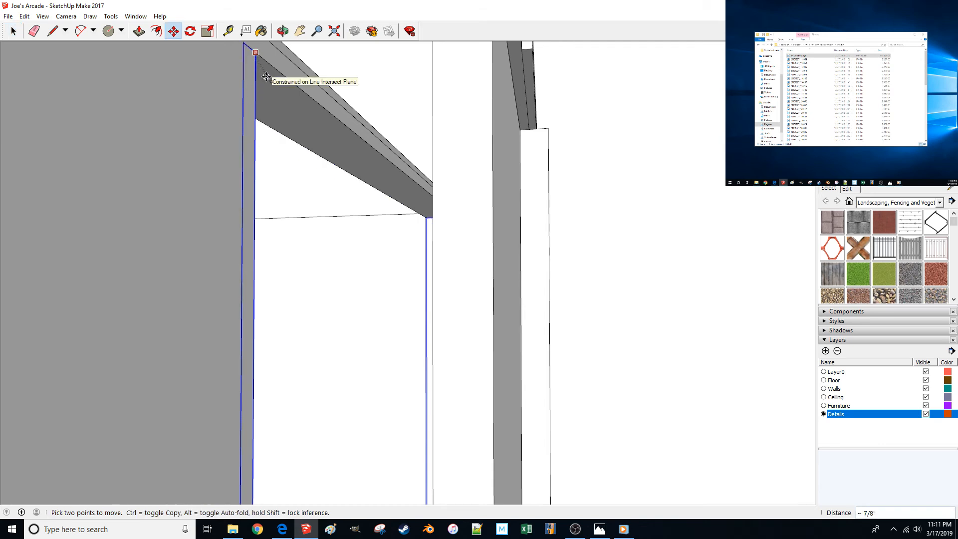
key(space)
Push/Pull the bottom end of the doorway's side trim about 7/8" down to the floor.
scroll(684, 152, down, 5)
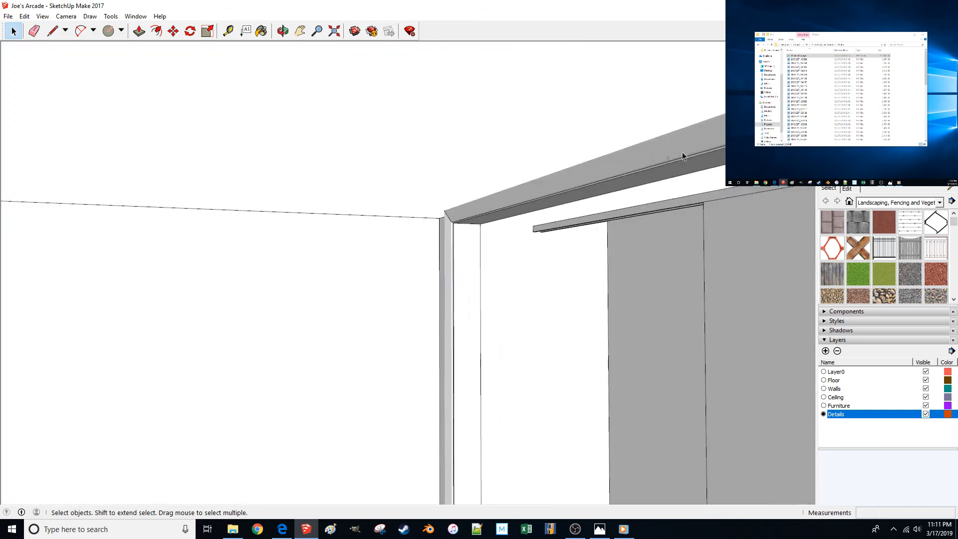
middle_drag(518, 178, 330, 292)
middle_drag(336, 330, 384, 281)
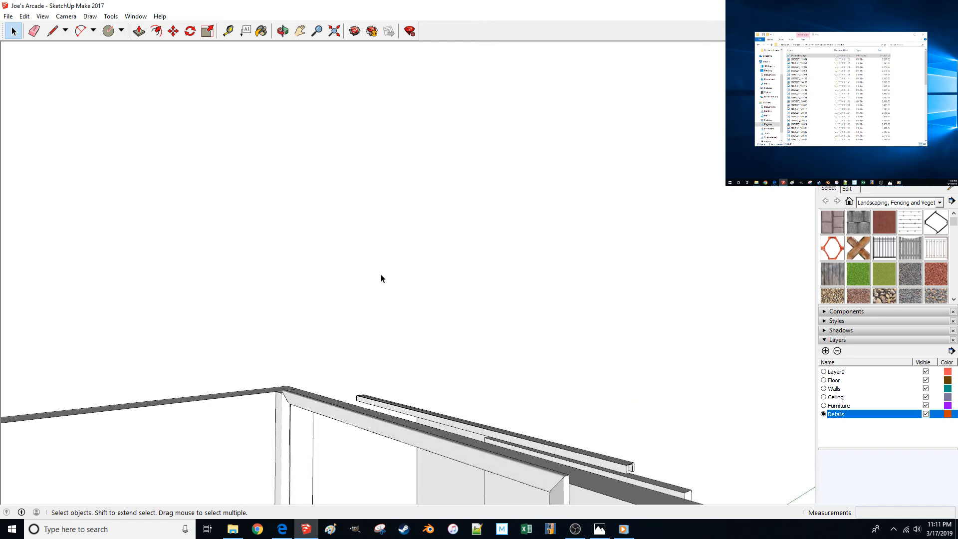
middle_drag(384, 284, 354, 291)
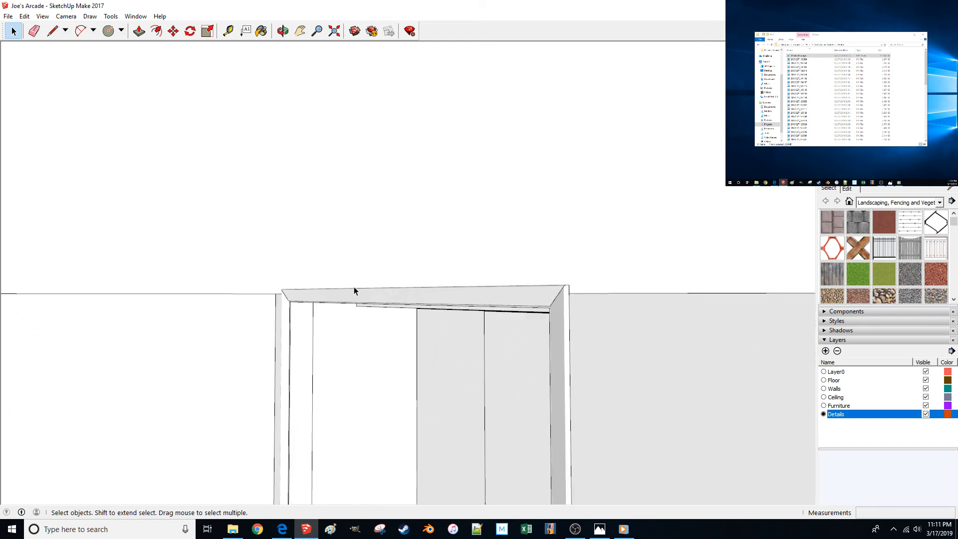
scroll(354, 294, up, 6)
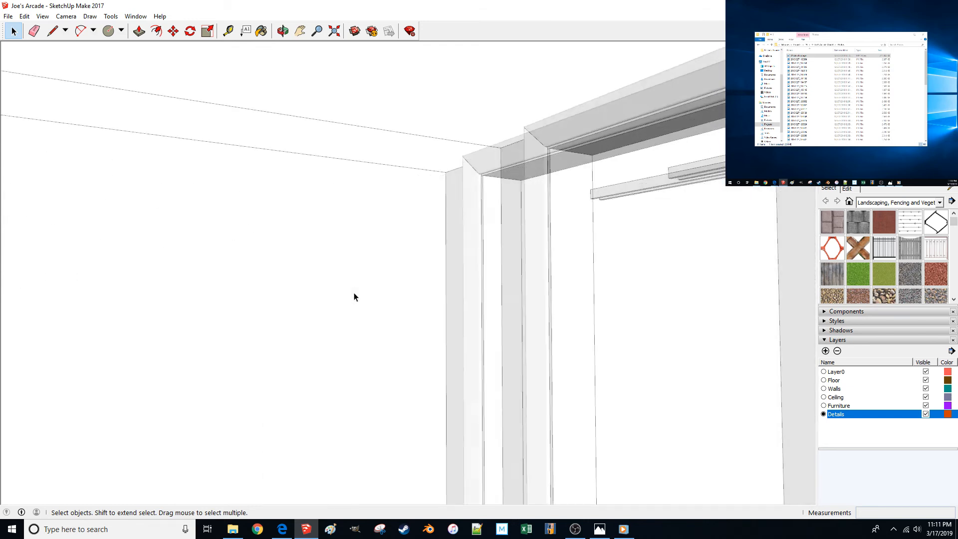
scroll(355, 293, down, 3)
middle_drag(354, 294, 470, 339)
key(p)
drag(470, 340, 256, 432)
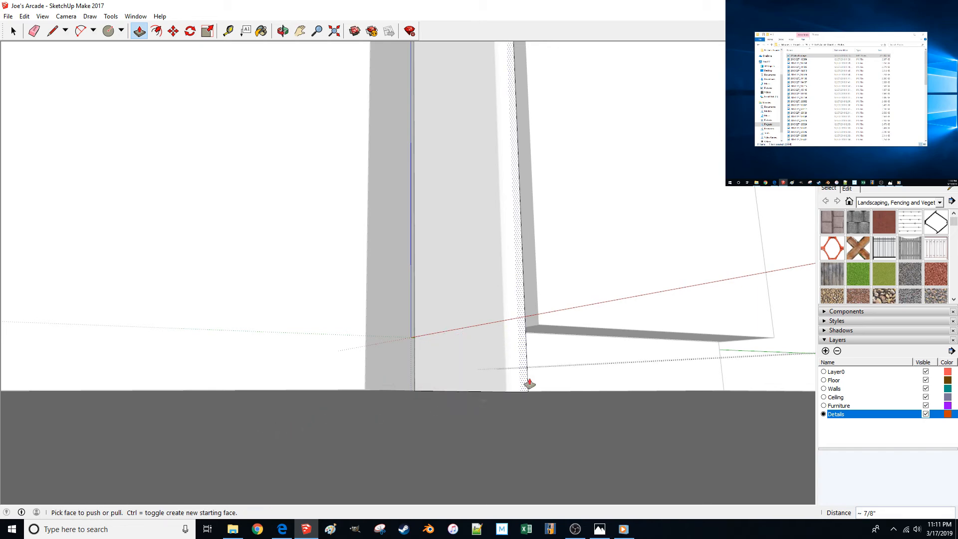
Push/Pull the underside of the adjacent door jamb down to the floor.
middle_drag(642, 321, 624, 293)
middle_drag(560, 293, 548, 331)
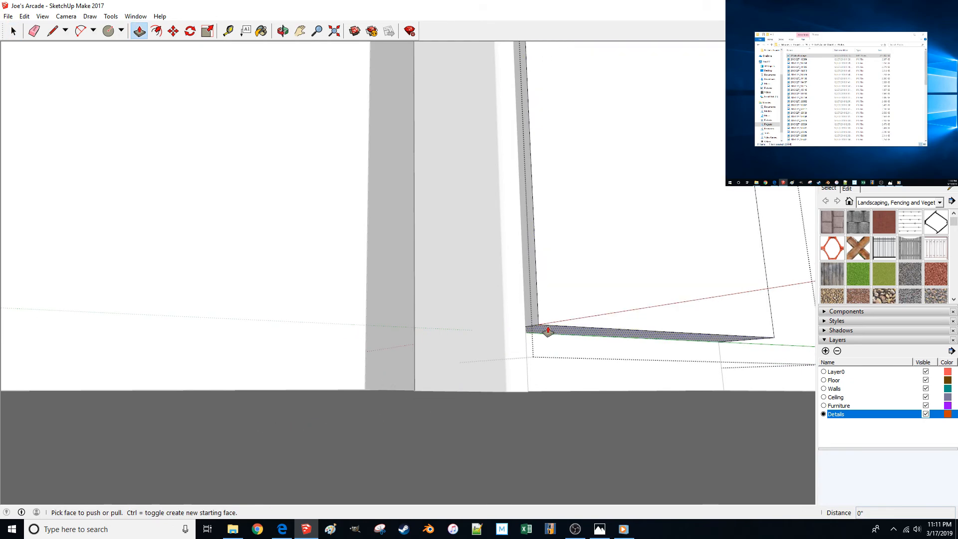
drag(548, 331, 417, 403)
key(space)
Push/Pull the raised bottom end on the other side of the doorway about 7/8" down to the floor.
mouse_move(590, 257)
middle_down()
mouse_move(710, 225)
mouse_move(654, 257)
mouse_move(444, 320)
mouse_move(364, 397)
mouse_move(367, 412)
middle_up()
key(p)
scroll(368, 415, up, 5)
scroll(368, 421, down, 3)
scroll(359, 406, up, 5)
scroll(359, 407, down, 4)
drag(355, 399, 712, 483)
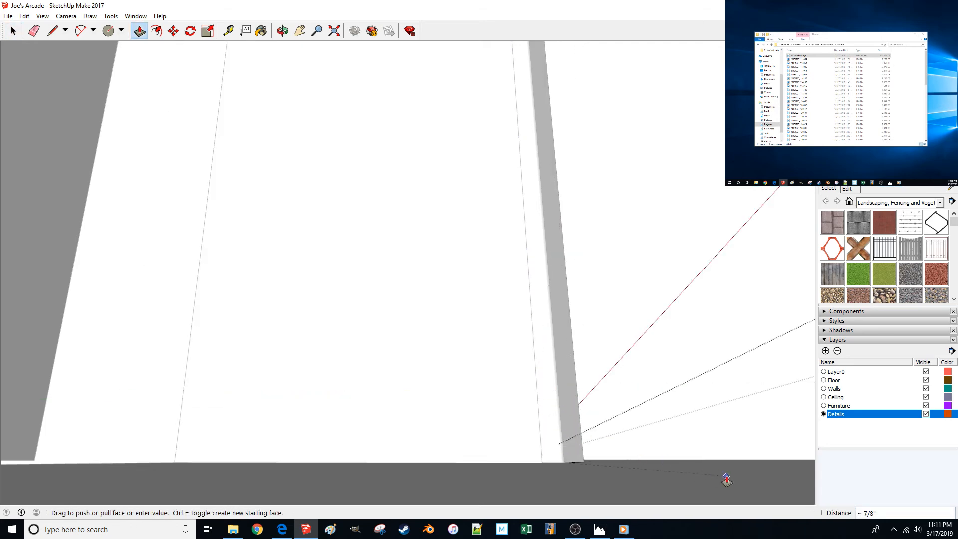
key(space)
Select the track and both sliding door panels, move them 12" along the green axis into the doorway, and clear the selection.
middle_drag(688, 257, 427, 329)
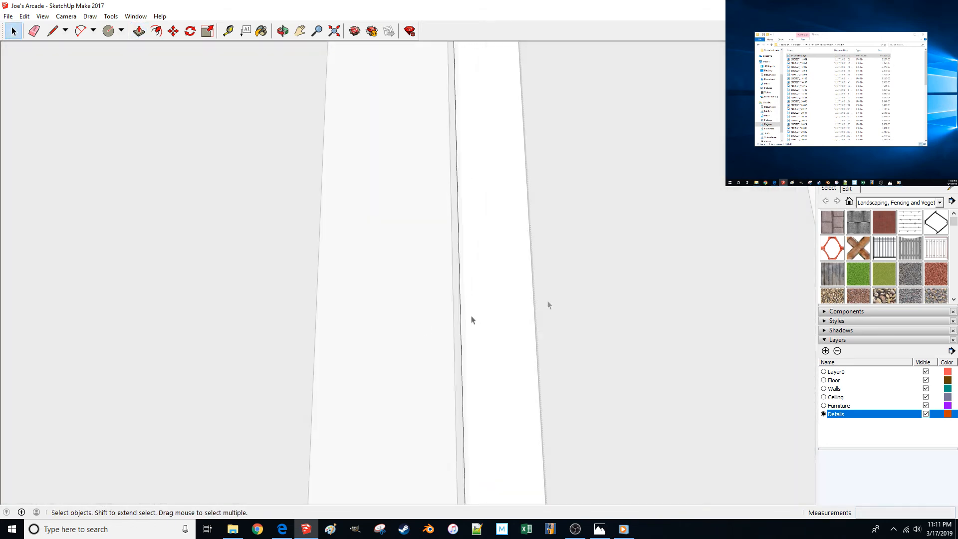
middle_drag(693, 284, 459, 322)
click(395, 306)
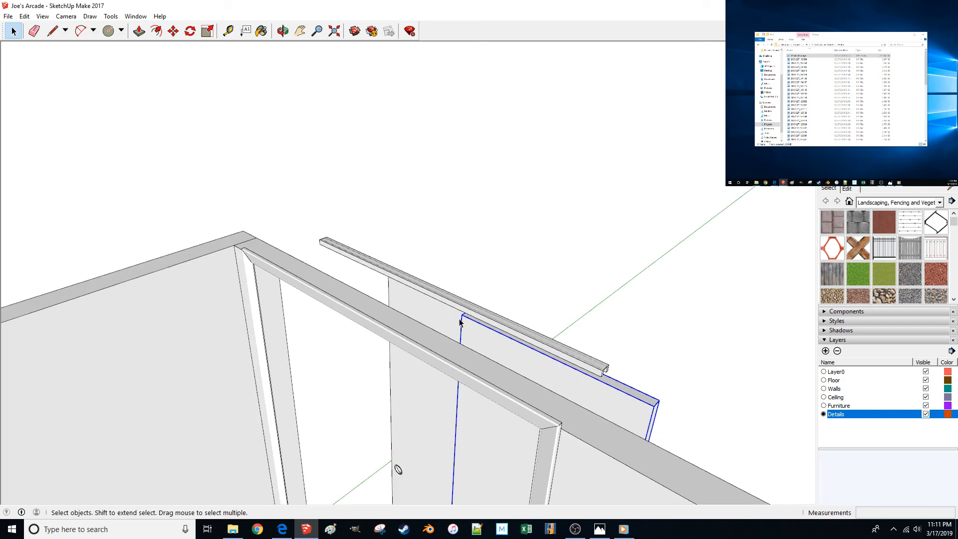
click(482, 247)
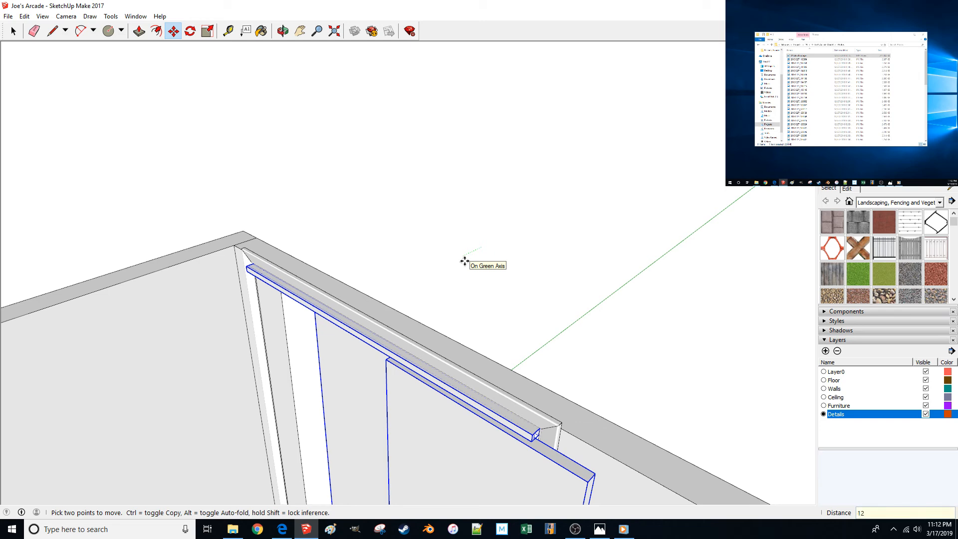
text(12)
key(Return)
key(space)
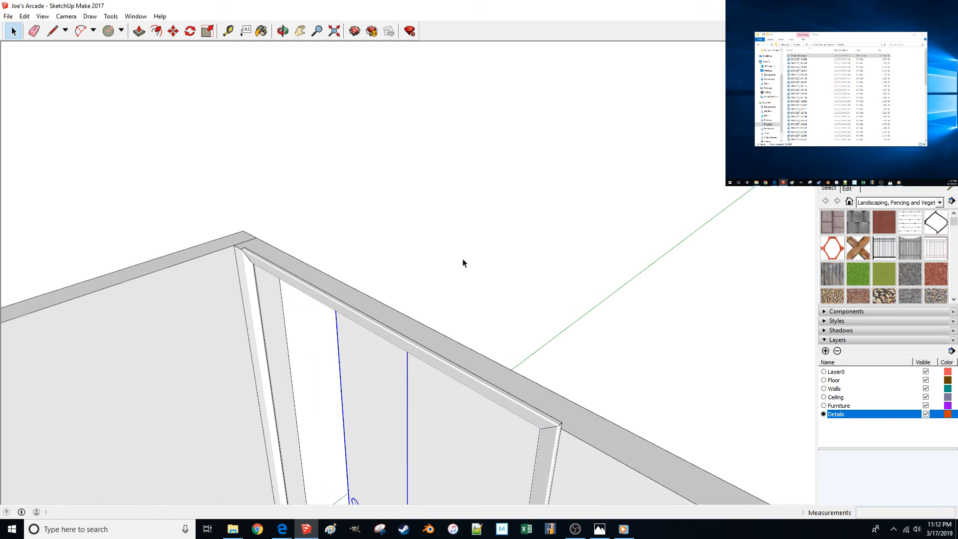
click(463, 258)
Examine the fit of the sliding door panels, track and trim in the doorway from several sides.
scroll(463, 258, down, 5)
scroll(516, 250, up, 6)
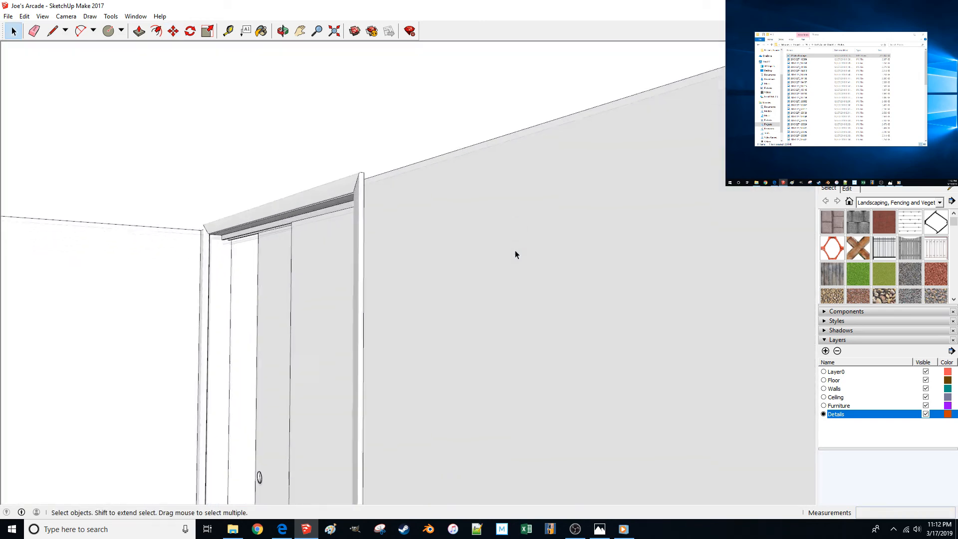
scroll(517, 254, up, 6)
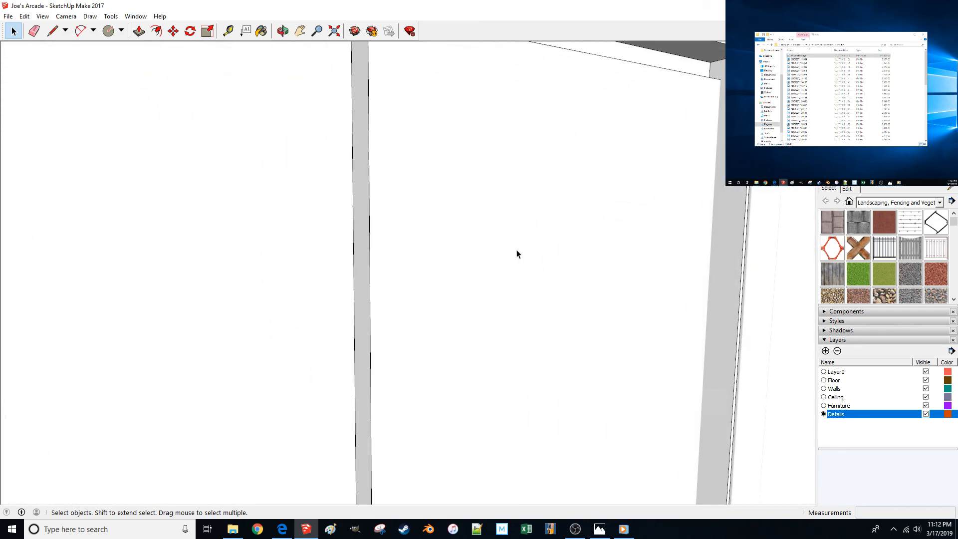
scroll(517, 253, up, 6)
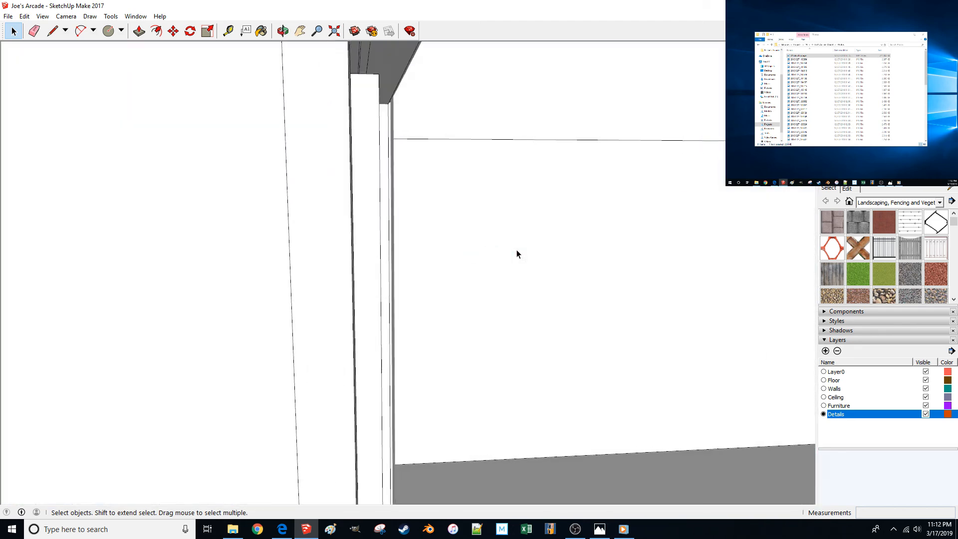
scroll(514, 249, up, 6)
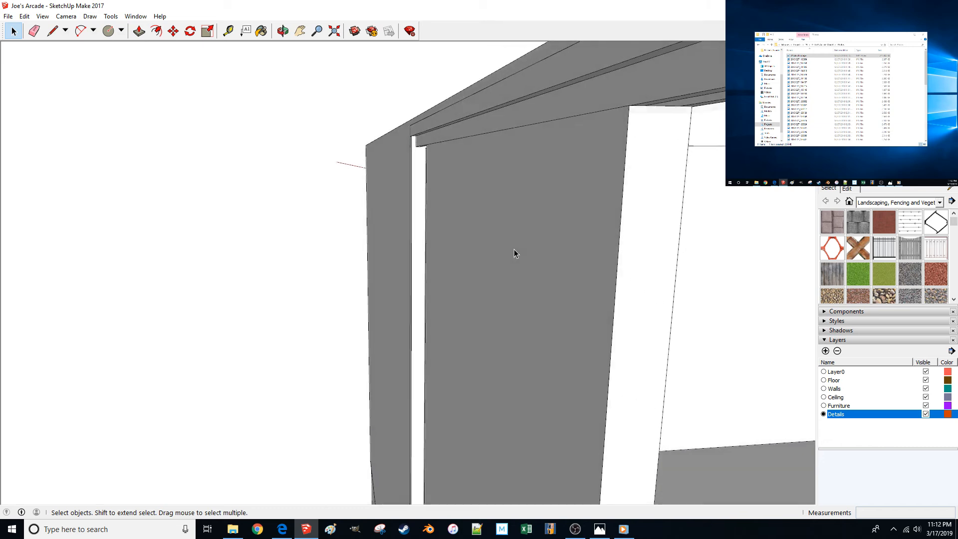
scroll(514, 252, up, 6)
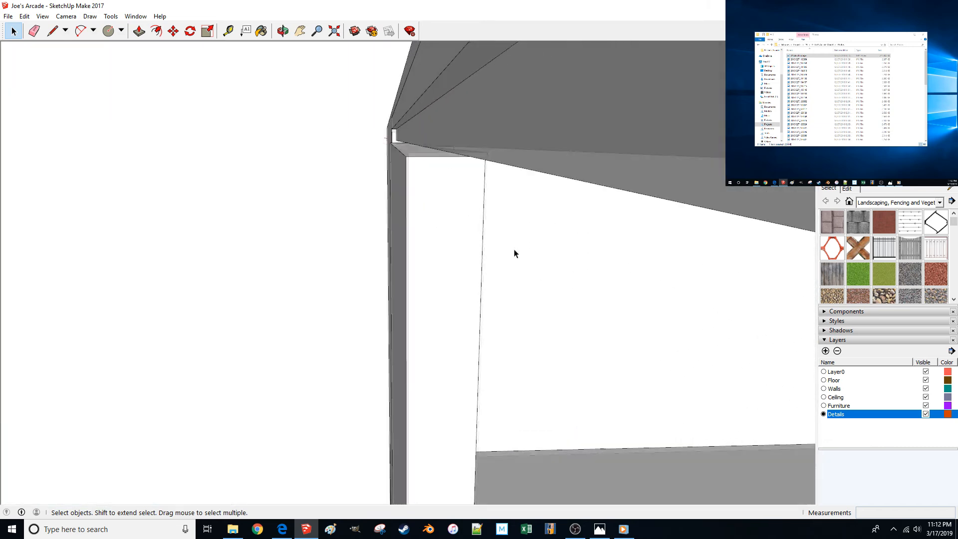
scroll(514, 252, up, 6)
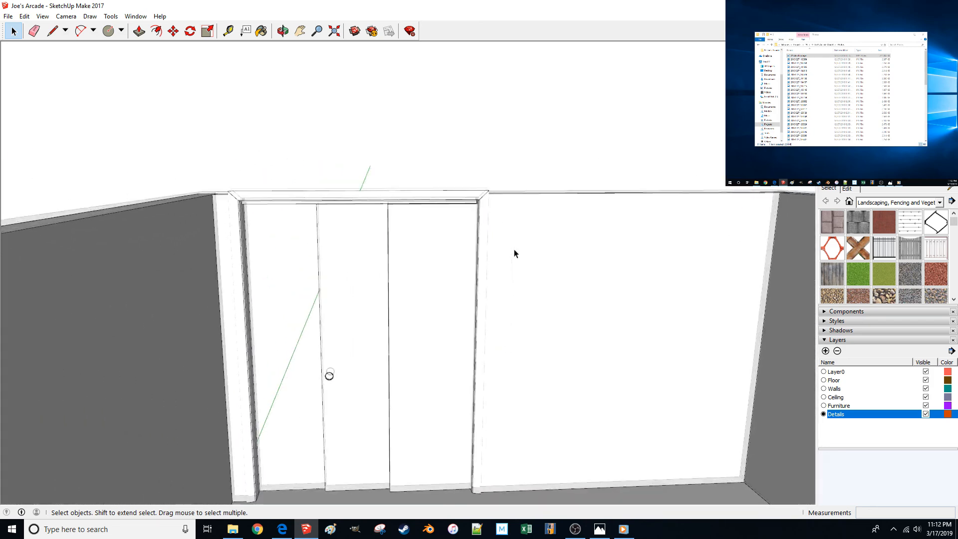
Move the front sliding panel about 18 3/8" along the red axis to close it against the nearer side jamb.
middle_drag(439, 269, 391, 243)
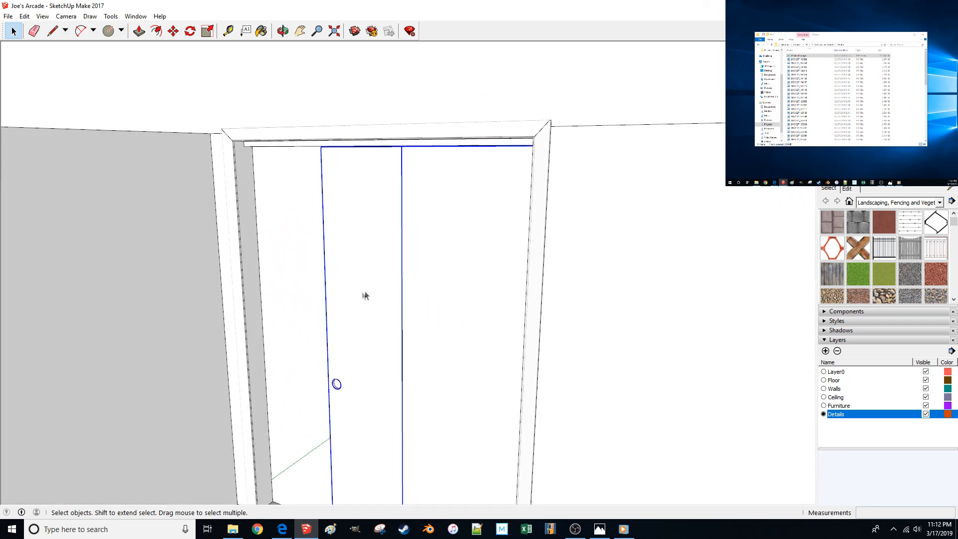
click(325, 298)
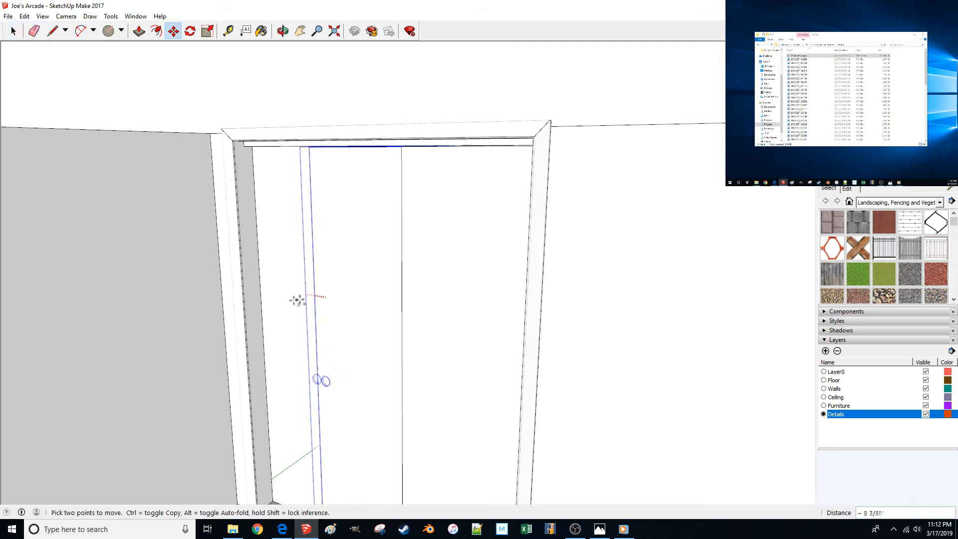
click(250, 315)
Move the rear sliding panel about 17 1/16" along the red axis toward the opposite jamb and clear the selection.
middle_drag(387, 321, 430, 315)
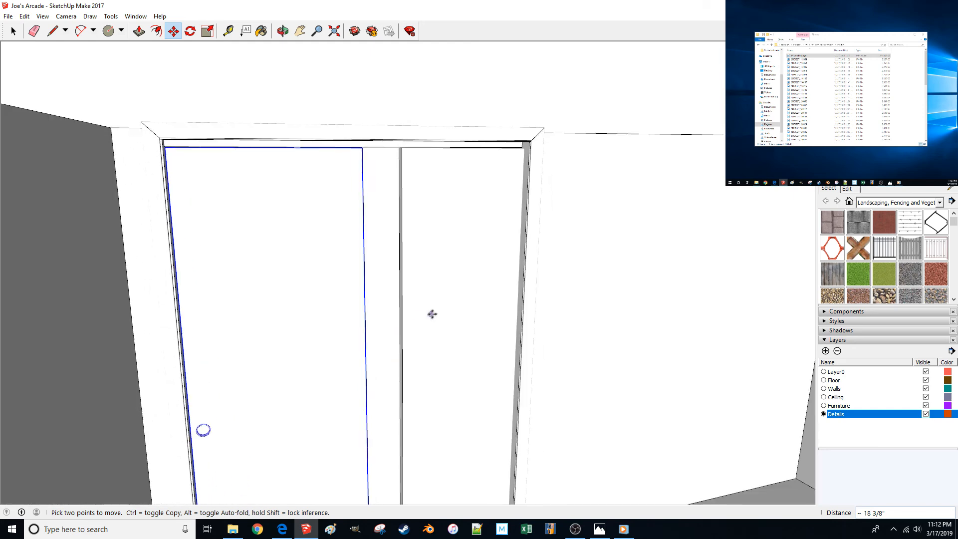
click(430, 312)
click(450, 298)
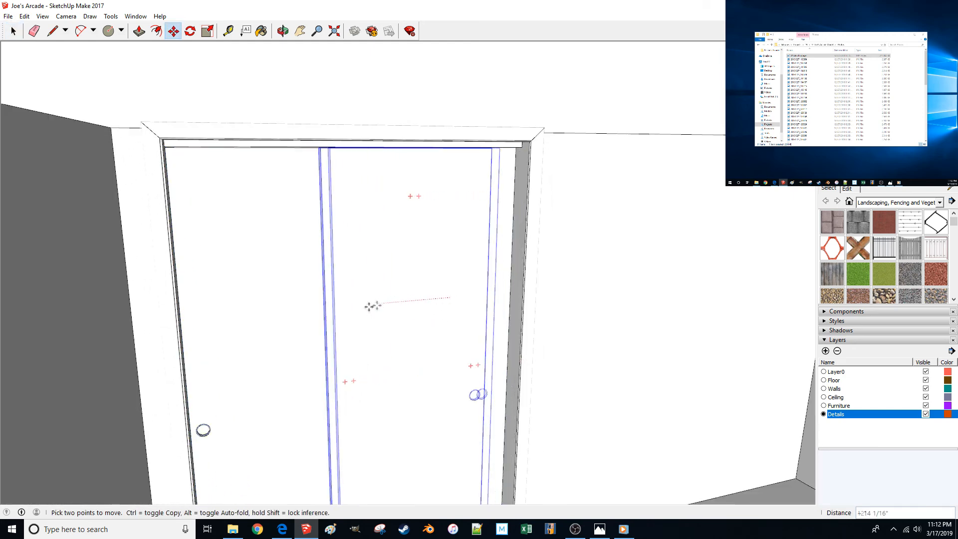
middle_drag(317, 314, 352, 278)
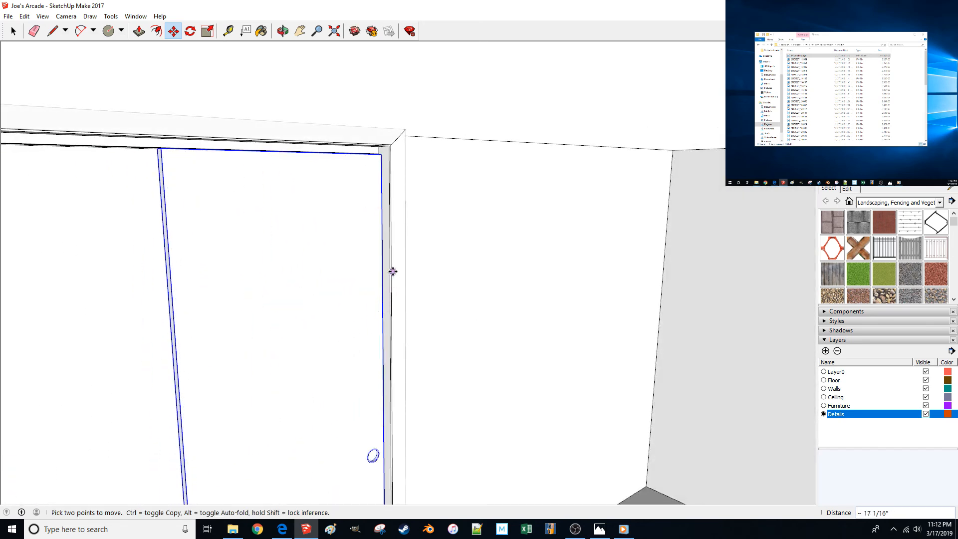
key(space)
click(440, 81)
Switch to the media player, play 0 Video Footage to examine the real sliding doors, and return to SketchUp to compare the panels.
middle_drag(440, 83, 348, 229)
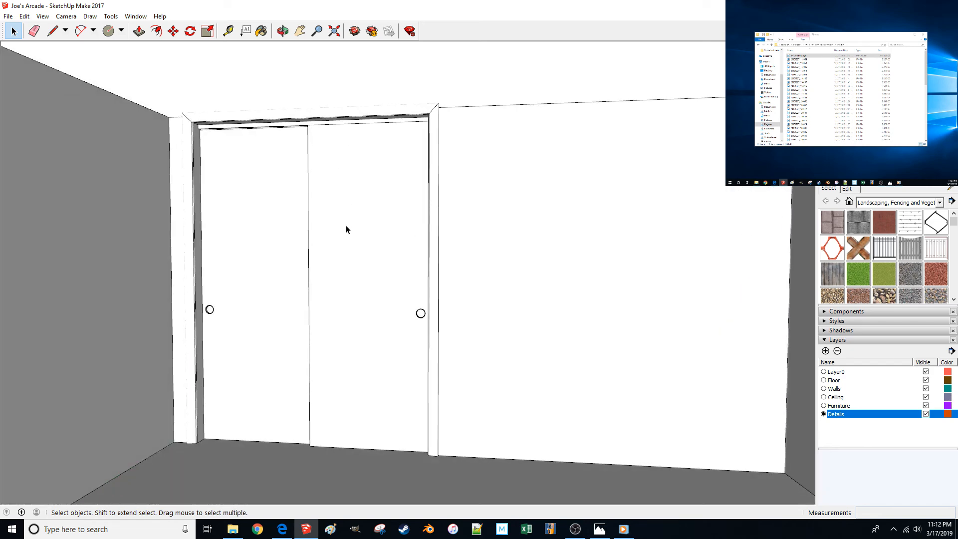
click(624, 530)
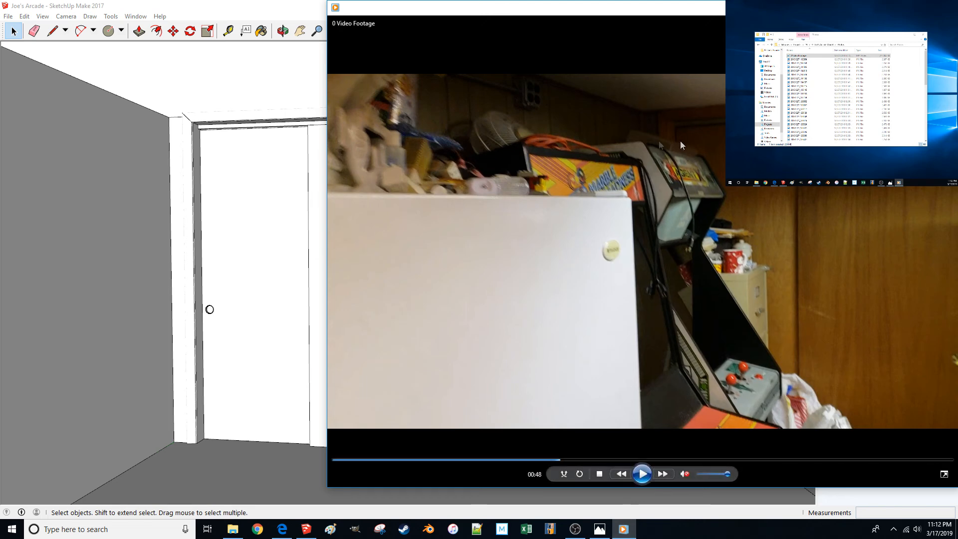
click(642, 474)
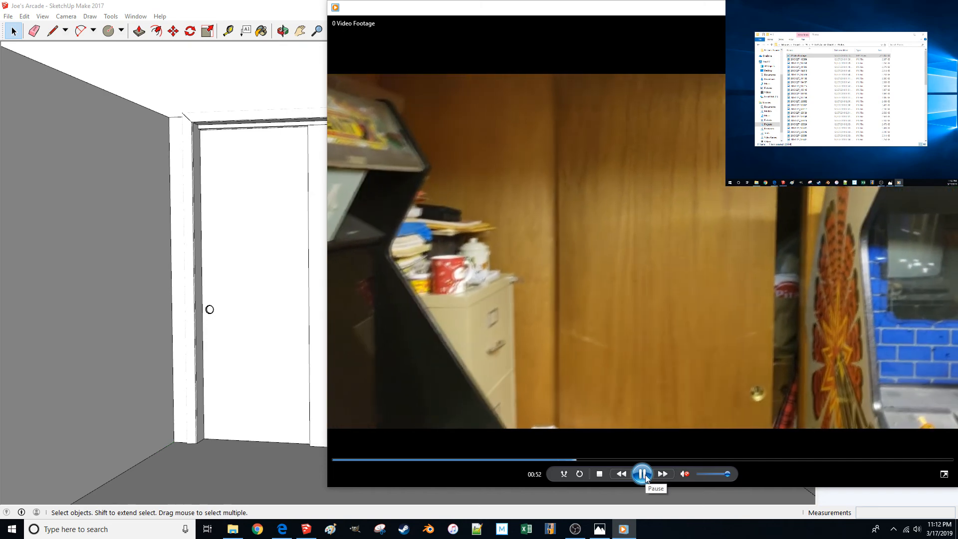
click(642, 474)
click(170, 5)
mouse_move(225, 58)
middle_down()
mouse_move(404, 171)
mouse_move(479, 188)
mouse_move(513, 217)
middle_up()
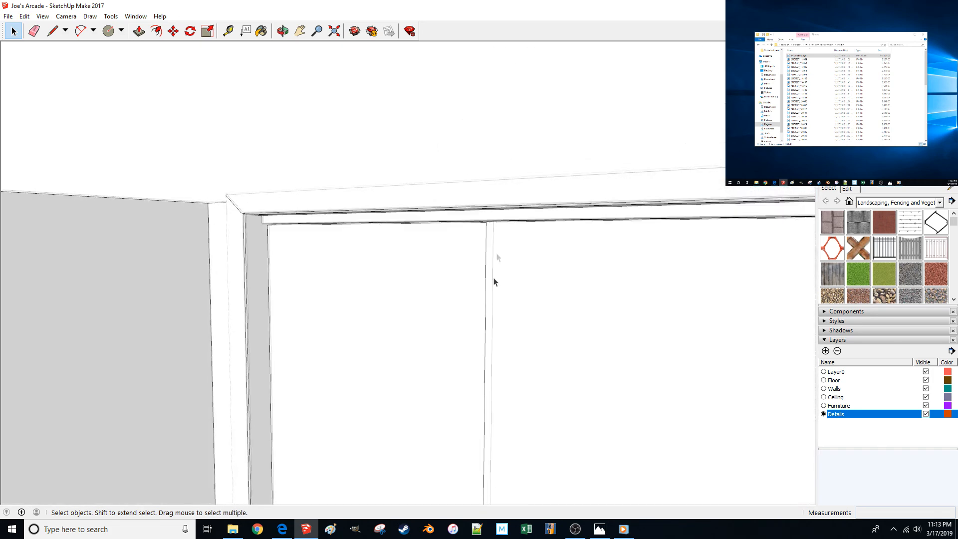
Switch back to the media player, rewind 0 Video Footage and replay the passage leading to the sliding doors.
click(626, 530)
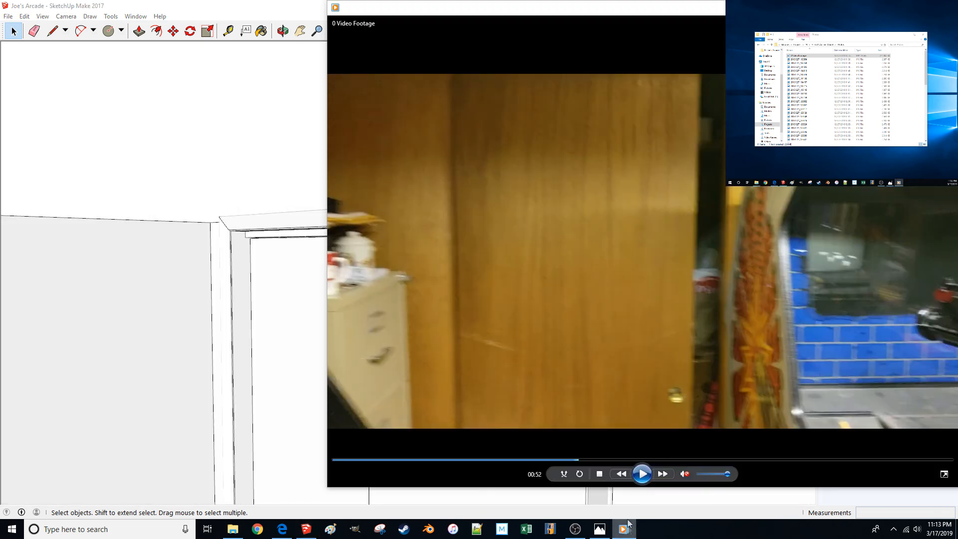
drag(549, 464, 537, 467)
click(642, 474)
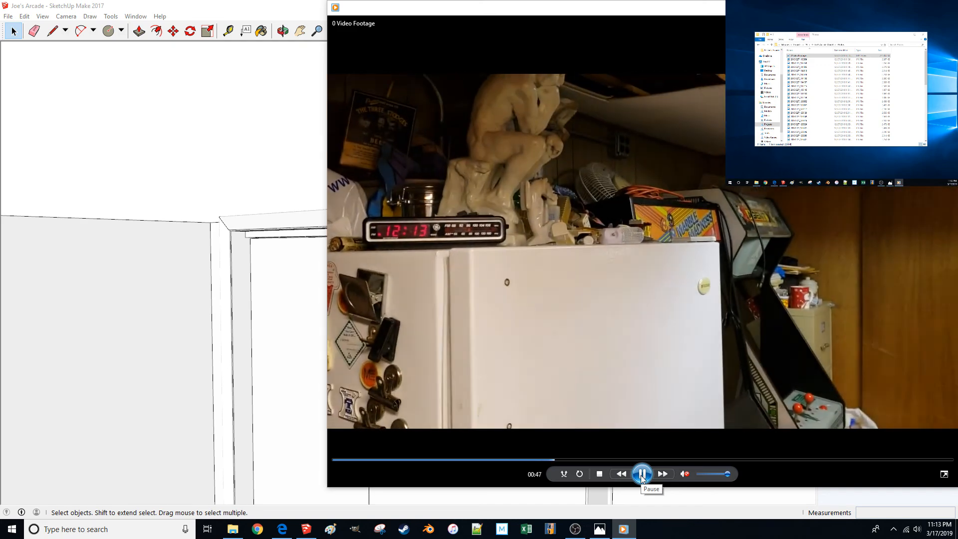
Play and pause 0 Video Footage further on to examine the room around the arcade cabinets.
click(641, 474)
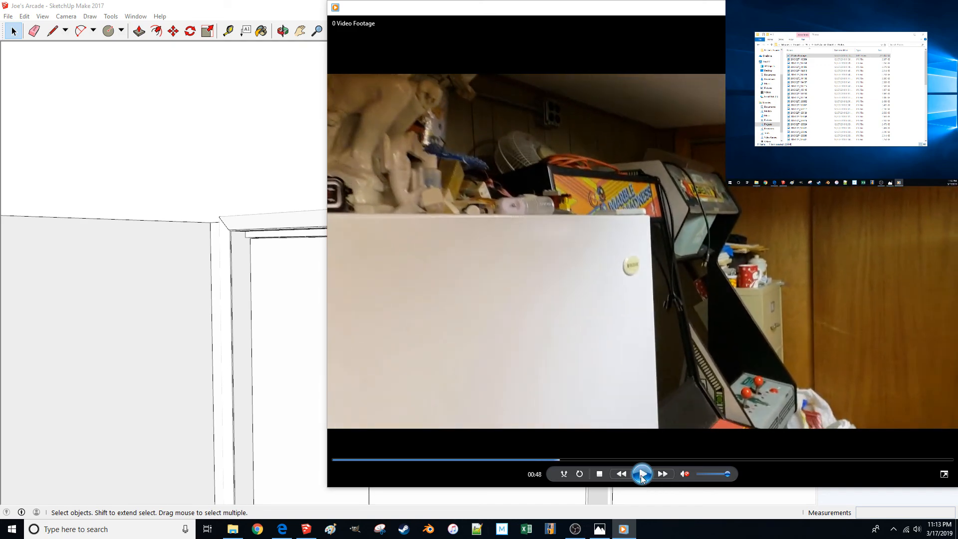
click(642, 474)
click(641, 474)
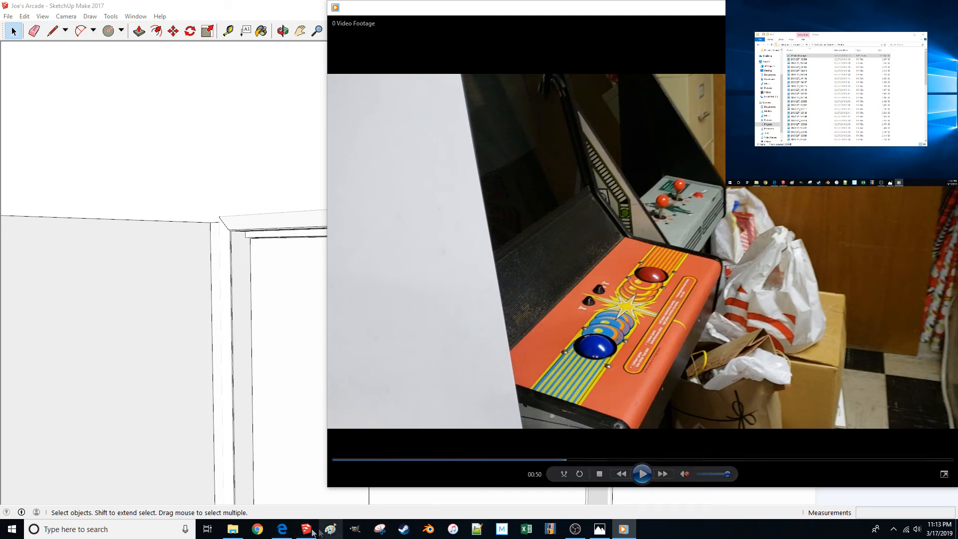
Switch to scan0004.pdf in Edge, examine the sliding door and jamb sketches, and return to the SketchUp model.
click(282, 529)
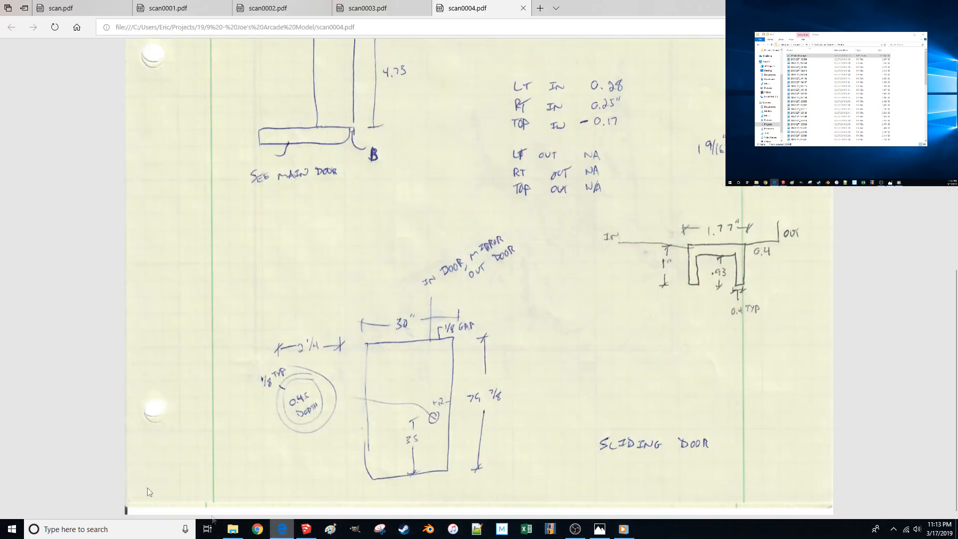
click(393, 14)
click(478, 11)
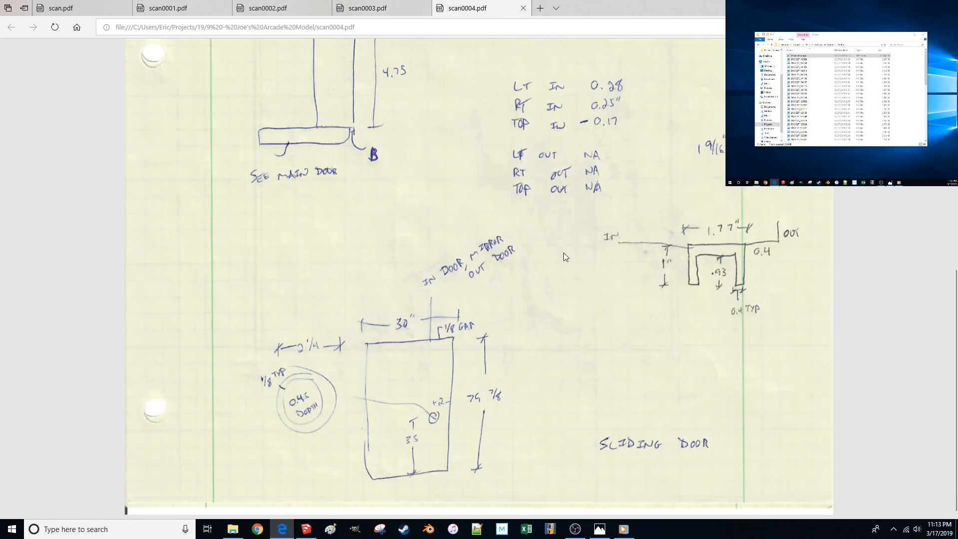
scroll(569, 274, up, 3)
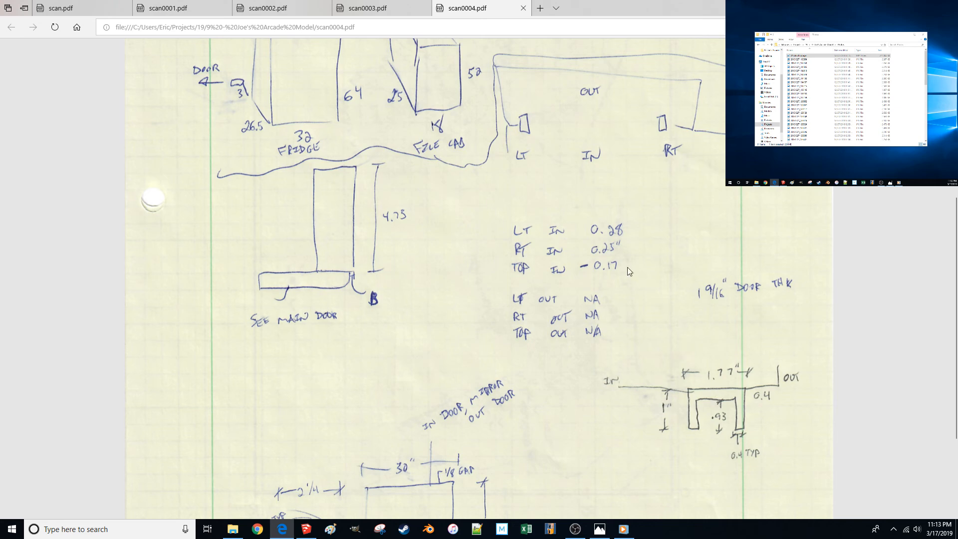
scroll(618, 271, down, 1)
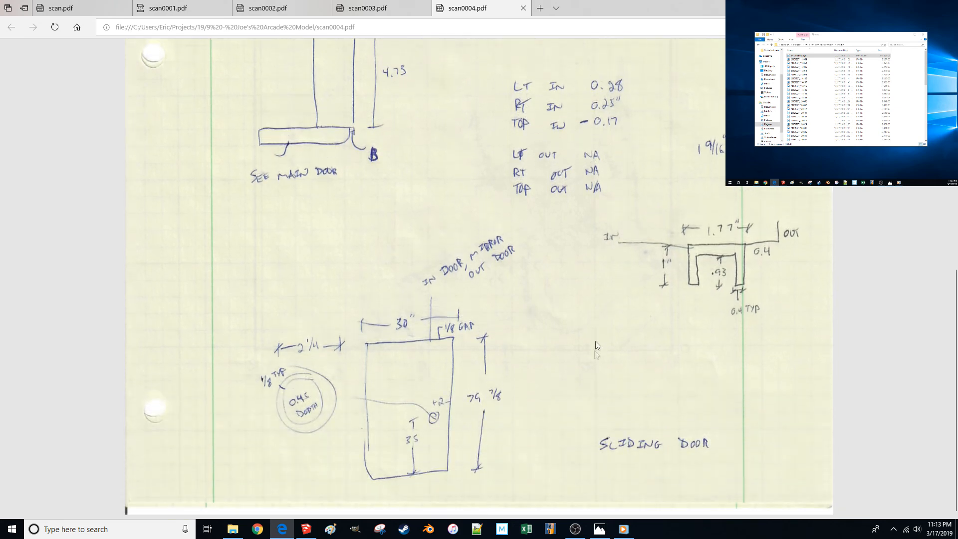
scroll(494, 344, up, 3)
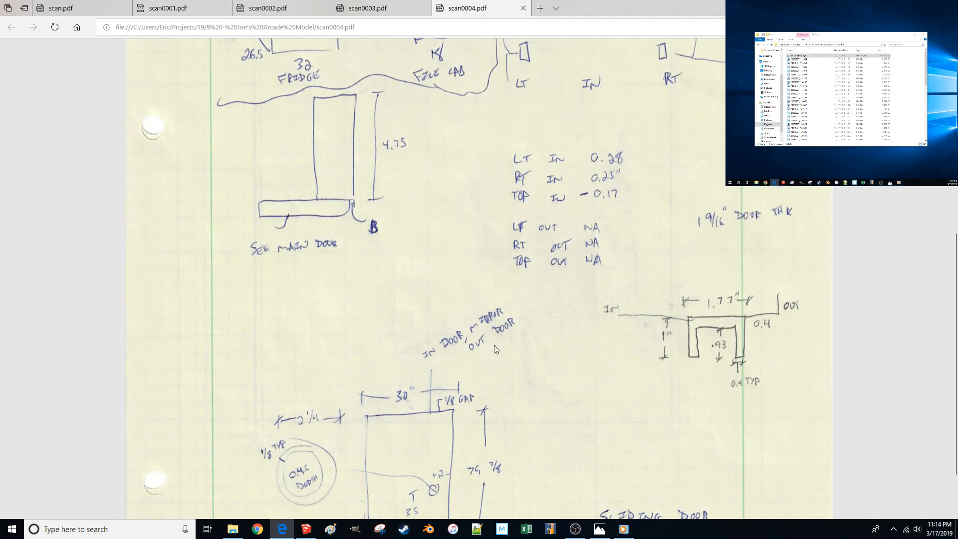
scroll(466, 334, up, 3)
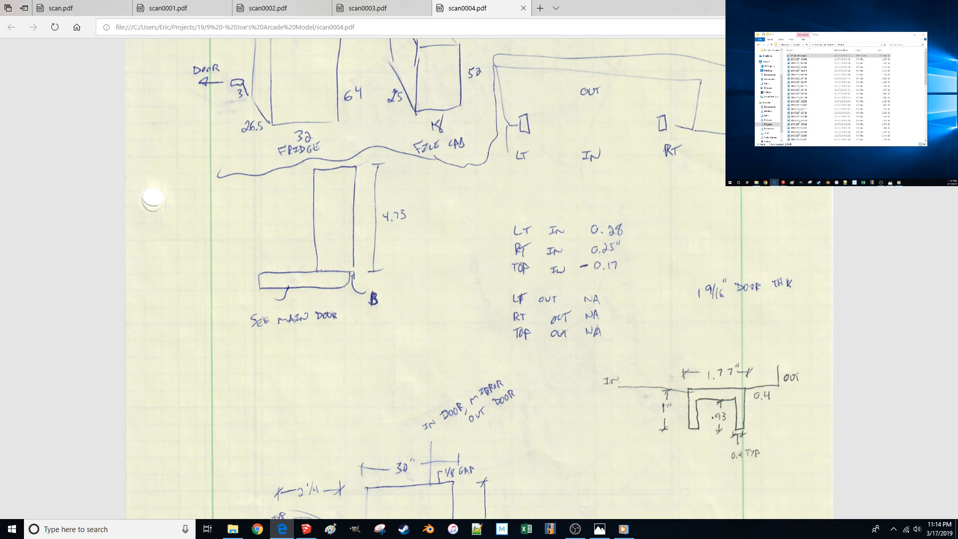
click(900, 7)
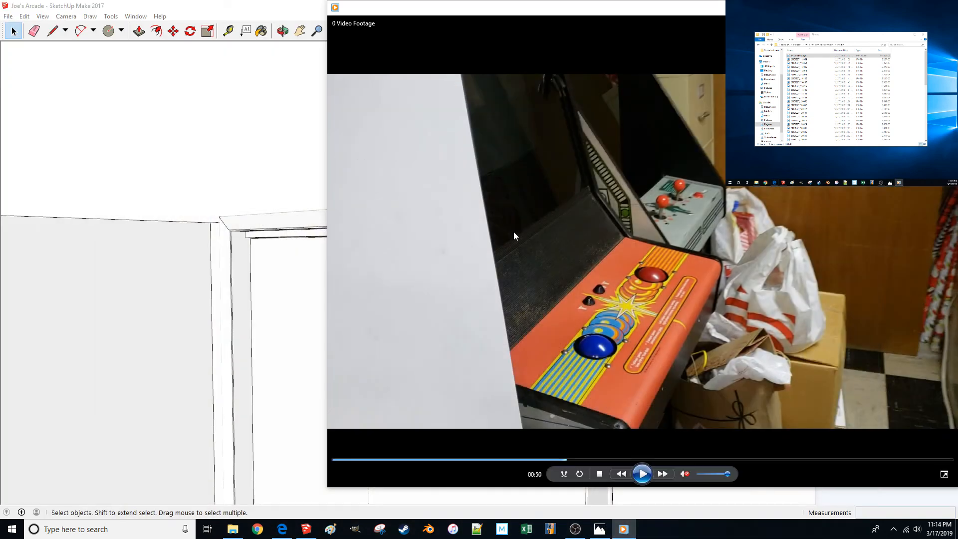
click(900, 8)
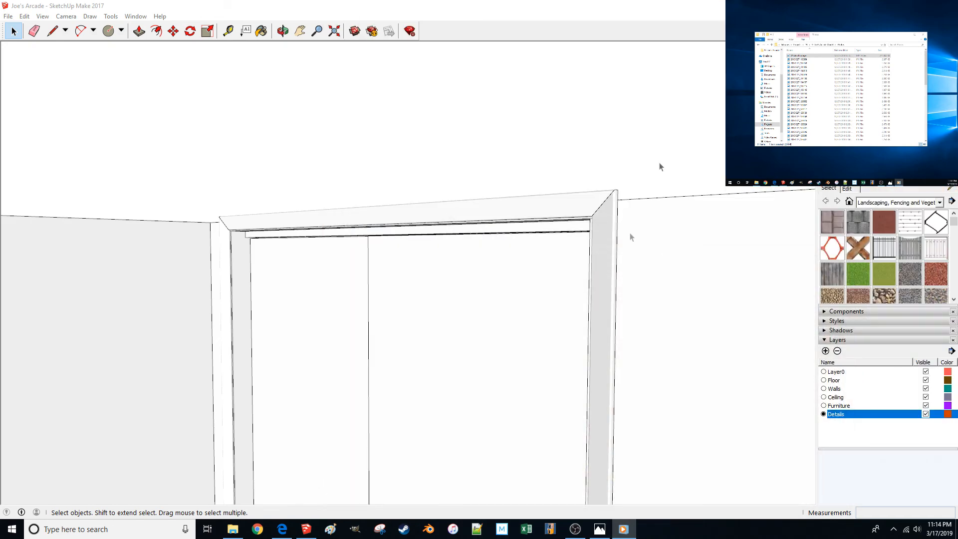
Draw a 30.5' line along the green axis across the floor from the end wall opposite the sliding door.
mouse_move(673, 130)
middle_down()
mouse_move(606, 280)
mouse_move(479, 338)
mouse_move(449, 408)
mouse_move(278, 421)
mouse_move(184, 400)
mouse_move(257, 278)
middle_up()
key(l)
click(447, 412)
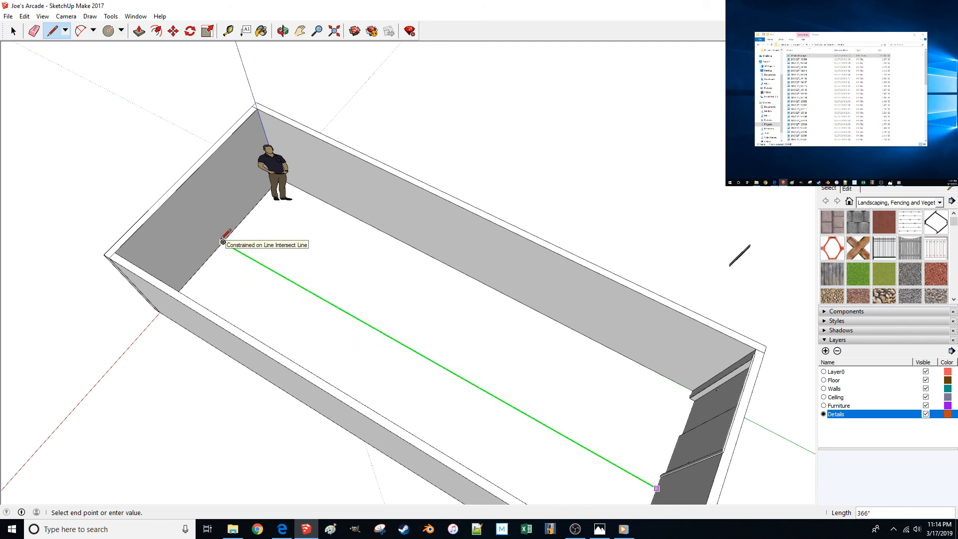
key(Escape)
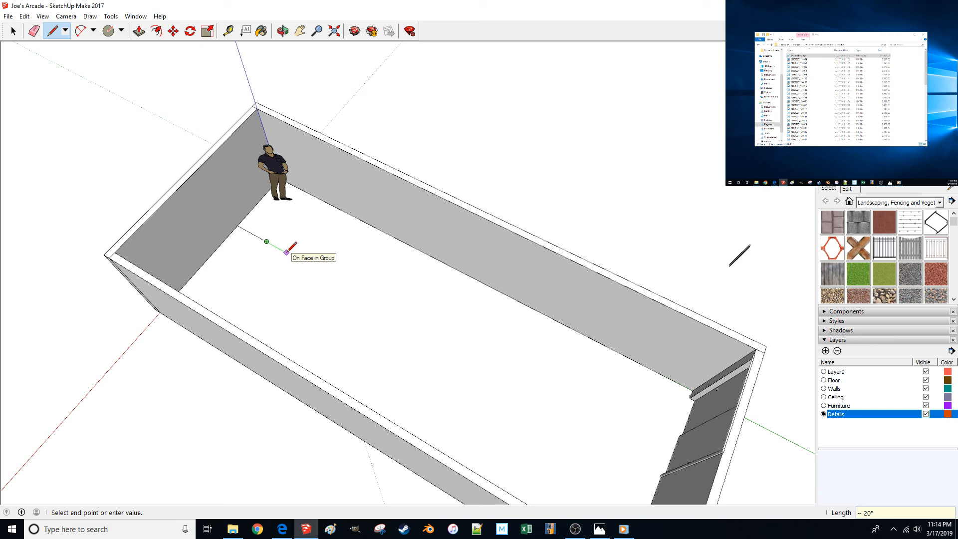
key(Escape)
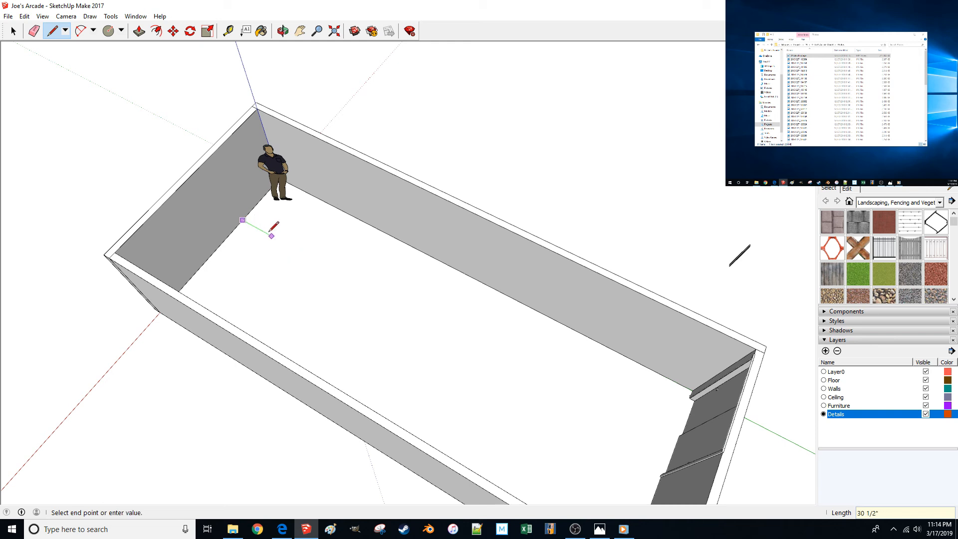
text(')
key(Return)
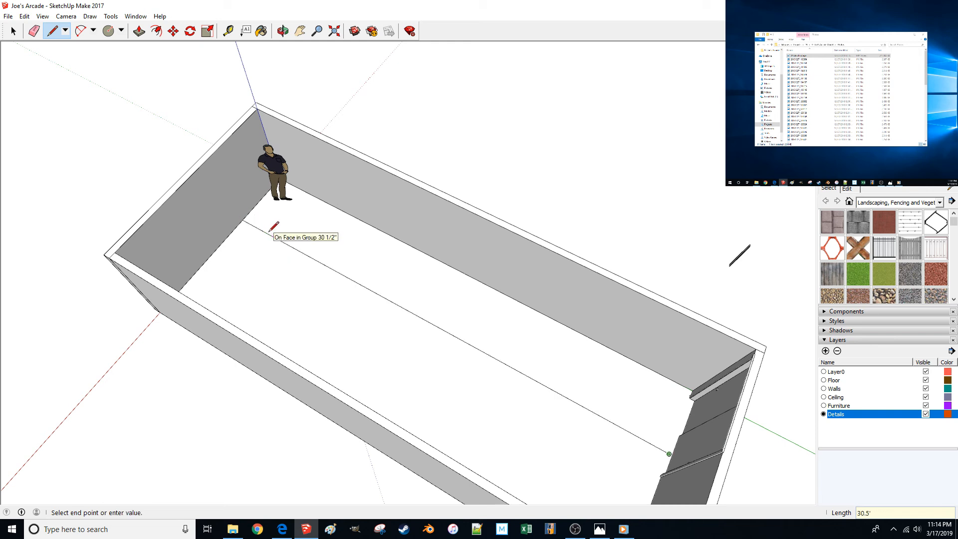
Hide the Floor layer and move the end wall with its complete sliding door about 1 7/8" along the green axis to the line's end.
key(space)
scroll(547, 194, up, 5)
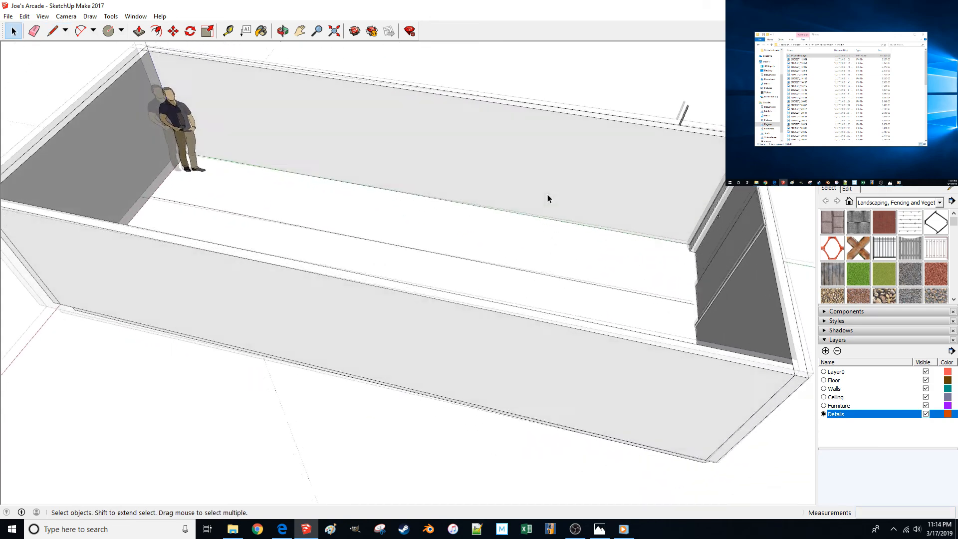
scroll(545, 197, down, 6)
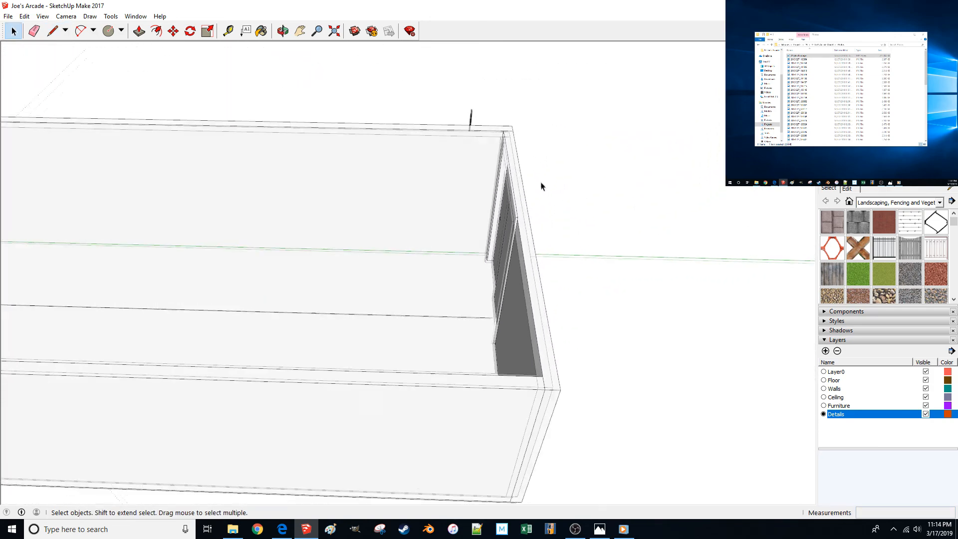
middle_drag(511, 155, 420, 150)
drag(413, 161, 549, 449)
middle_drag(489, 279, 473, 247)
scroll(473, 247, up, 8)
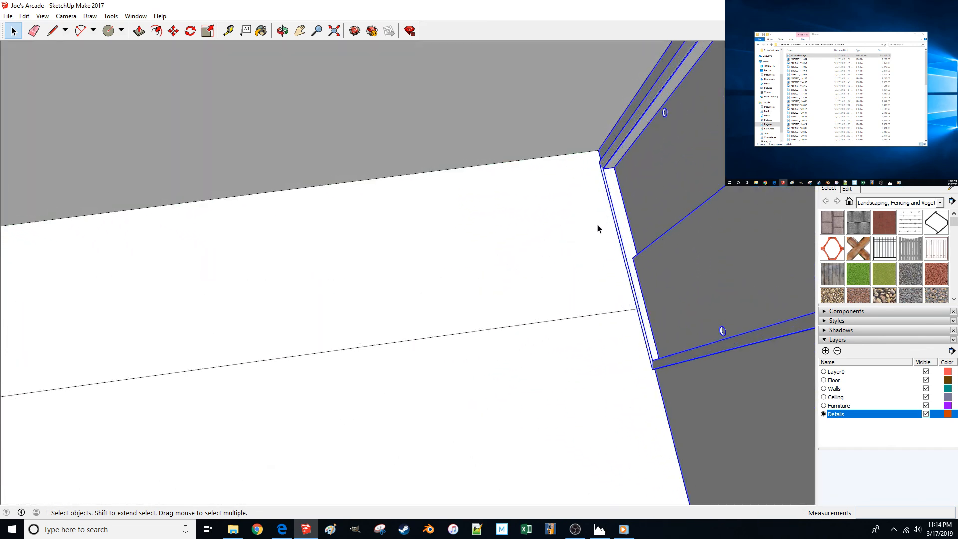
scroll(597, 228, up, 8)
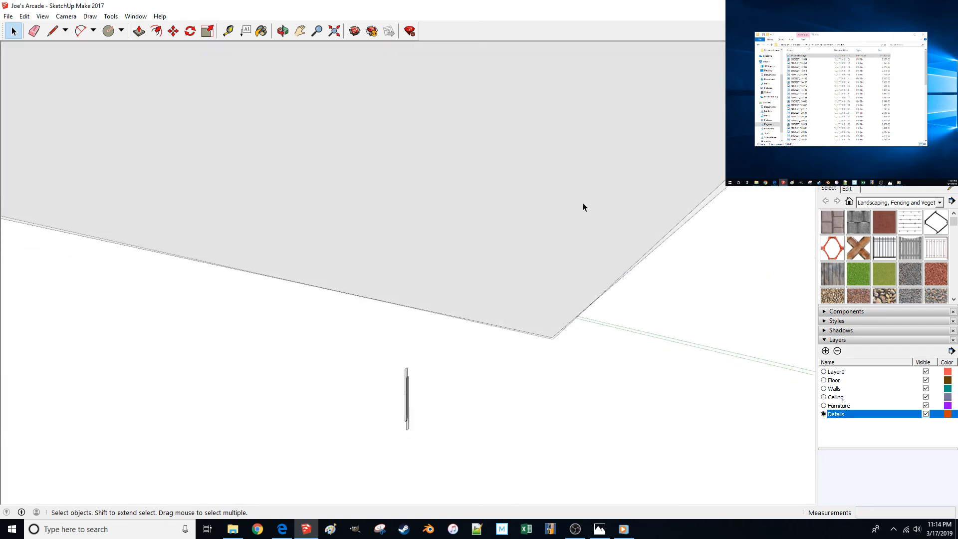
scroll(583, 207, down, 3)
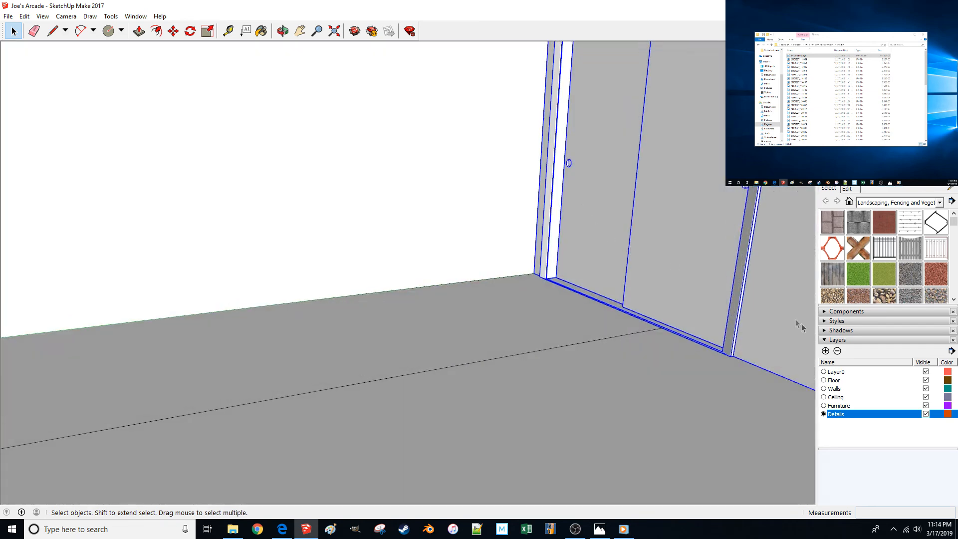
click(926, 381)
middle_drag(648, 279, 509, 186)
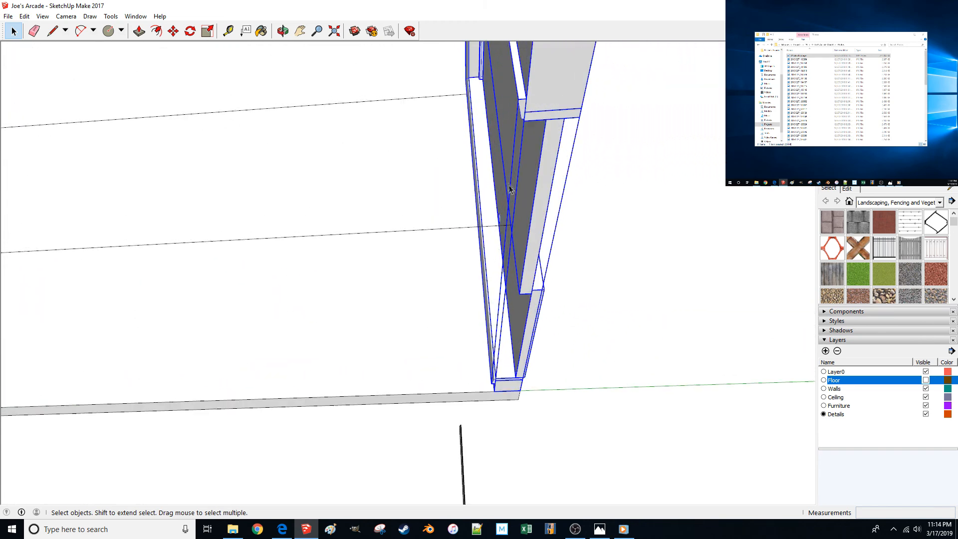
key(m)
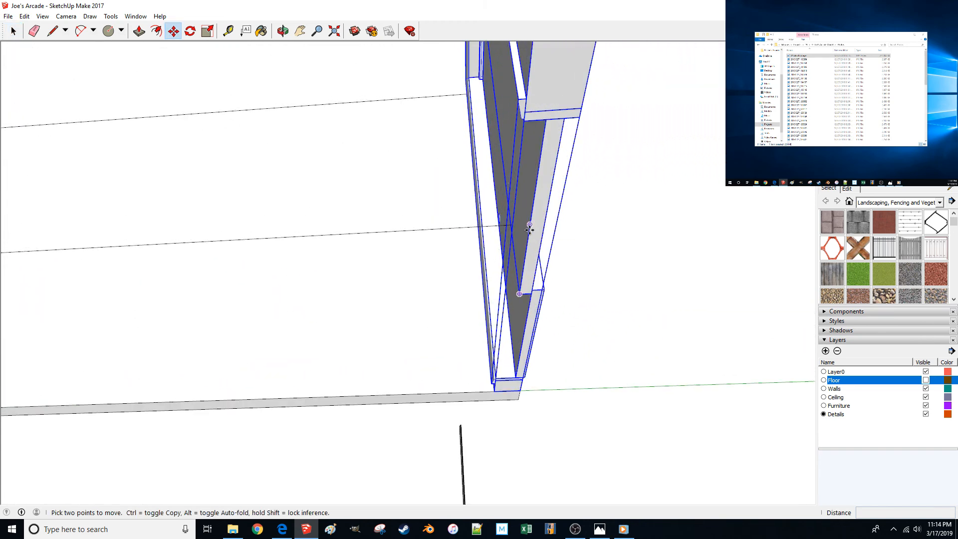
click(529, 226)
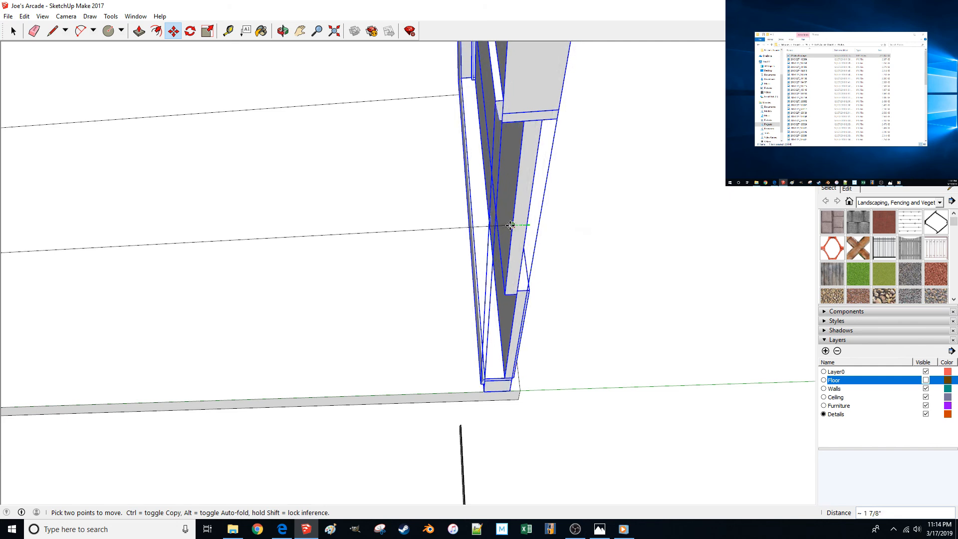
scroll(457, 230, up, 4)
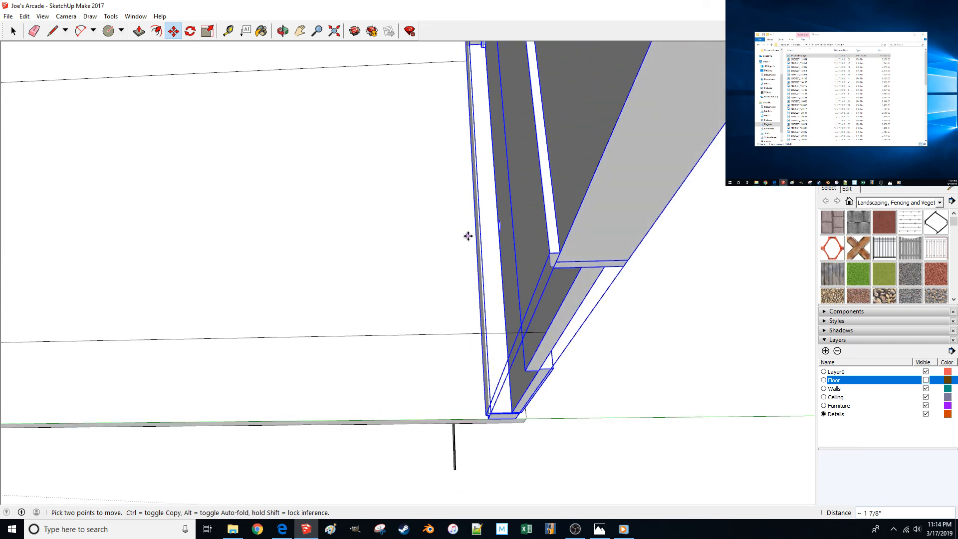
Shorten the side wall nearest the sliding door with Push/Pull by 1 5/8" and another 1/4" or so to meet the moved end wall.
scroll(470, 241, up, 5)
key(space)
key(p)
click(483, 279)
click(444, 303)
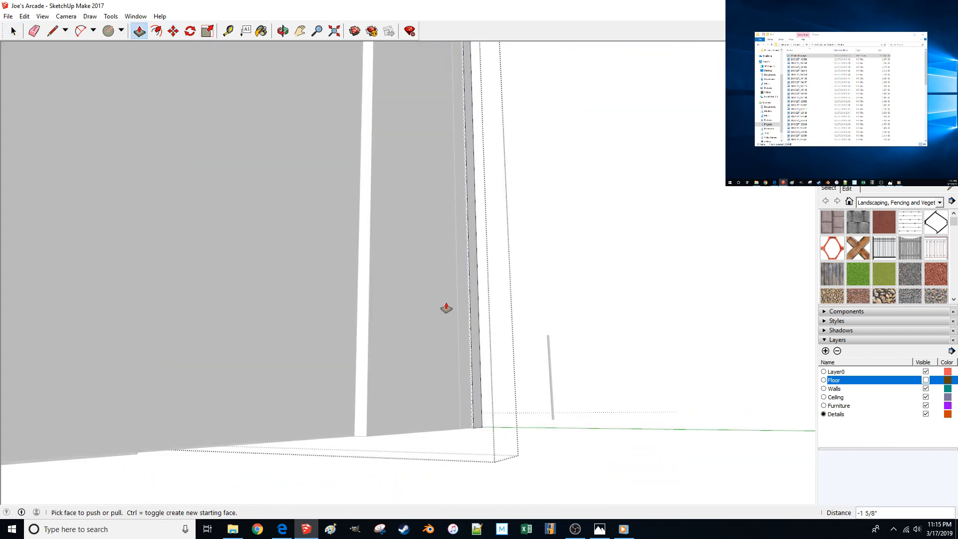
scroll(447, 310, up, 2)
scroll(448, 310, up, 2)
scroll(447, 310, down, 8)
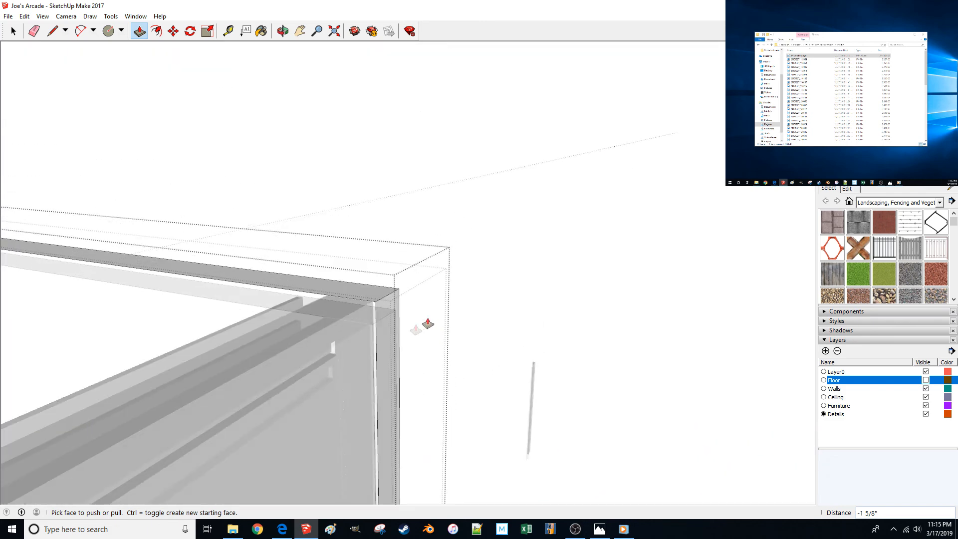
click(378, 358)
click(360, 382)
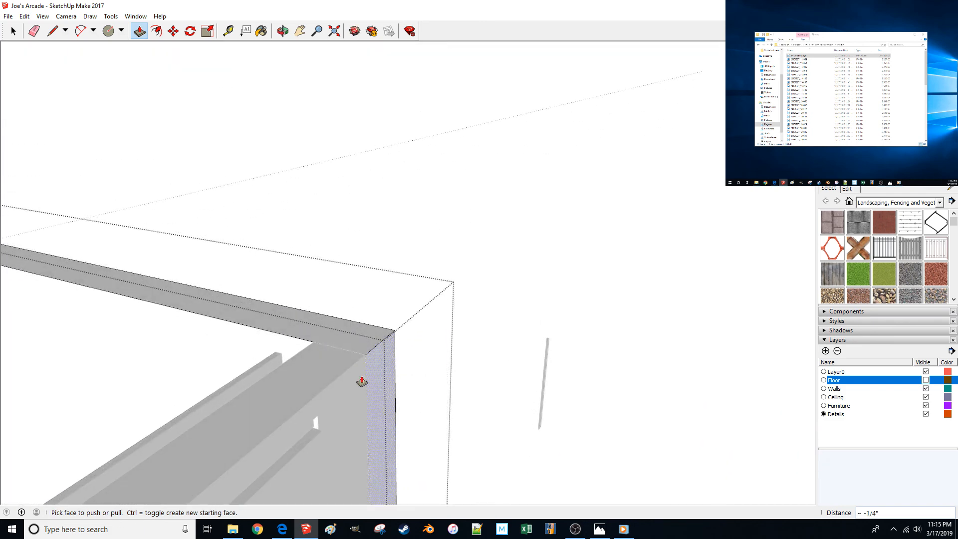
scroll(364, 386, up, 3)
scroll(364, 387, down, 6)
key(space)
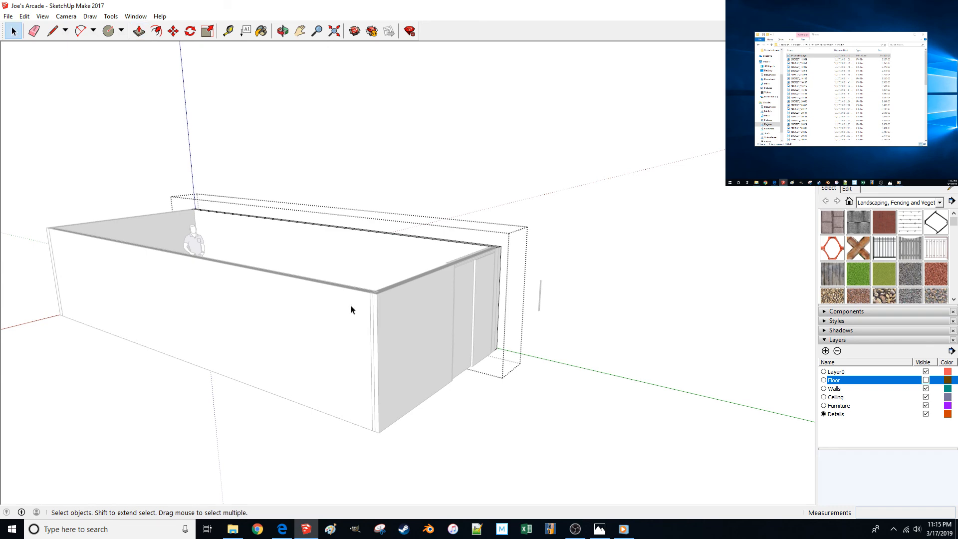
Shorten the opposite side wall with Push/Pull by about 1 7/8" to meet the moved end wall.
scroll(352, 309, up, 1)
scroll(351, 309, up, 2)
key(p)
click(355, 364)
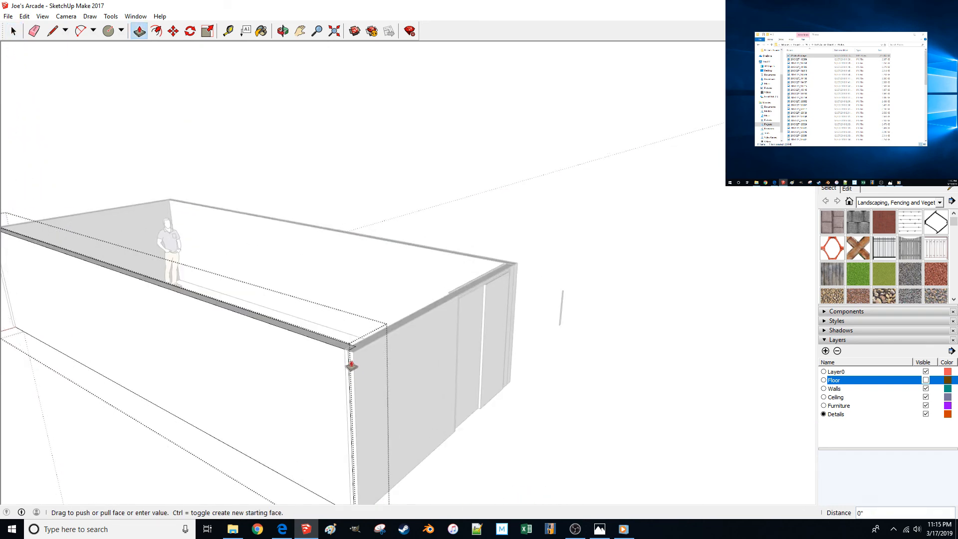
scroll(354, 363, up, 2)
scroll(354, 363, up, 3)
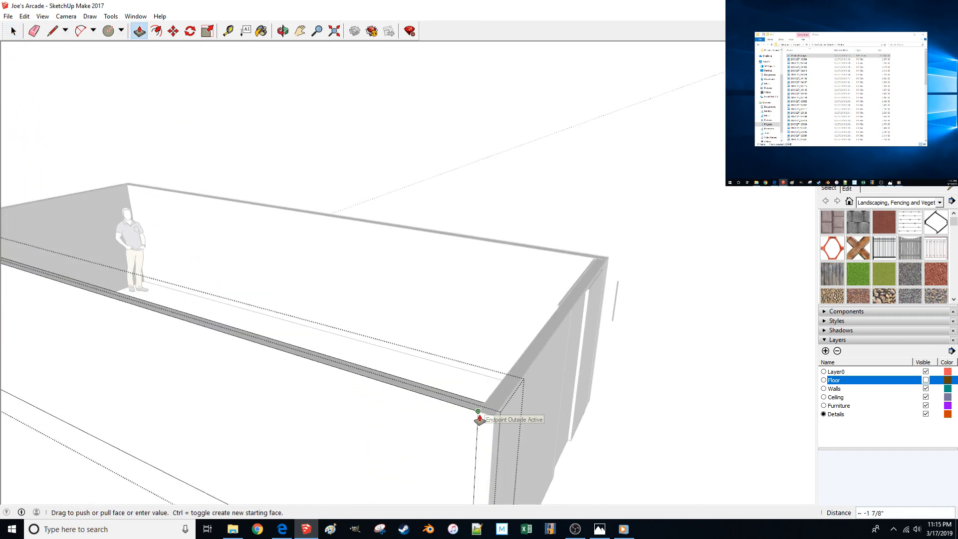
click(478, 415)
key(space)
Inspect the sliding door and wall corners from inside the room and show the Floor layer again.
scroll(688, 305, up, 3)
middle_drag(688, 305, 622, 186)
scroll(622, 188, up, 3)
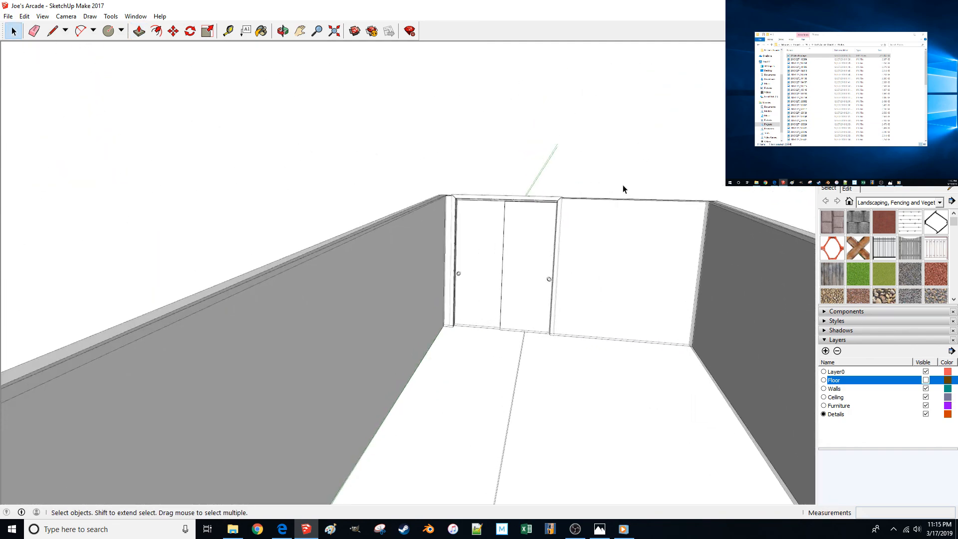
scroll(623, 188, up, 6)
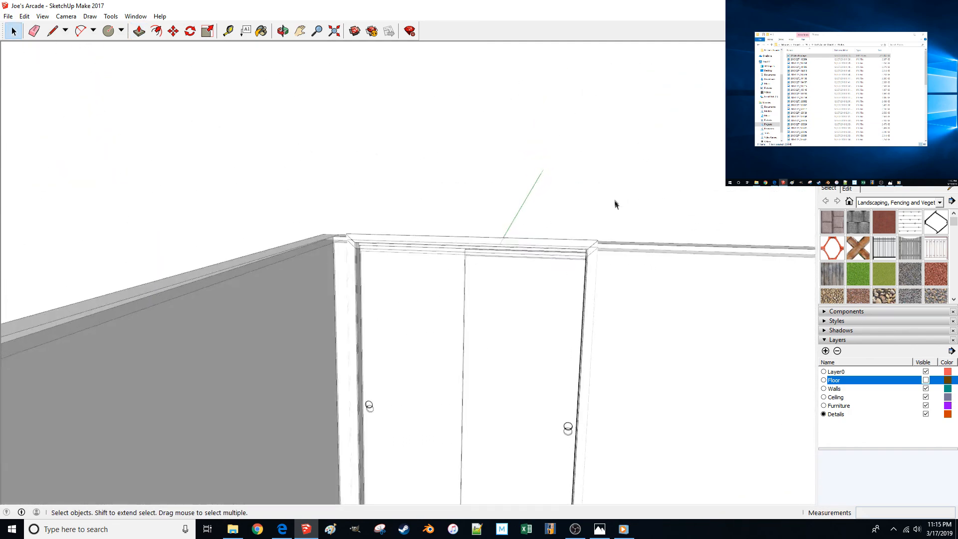
scroll(615, 204, down, 10)
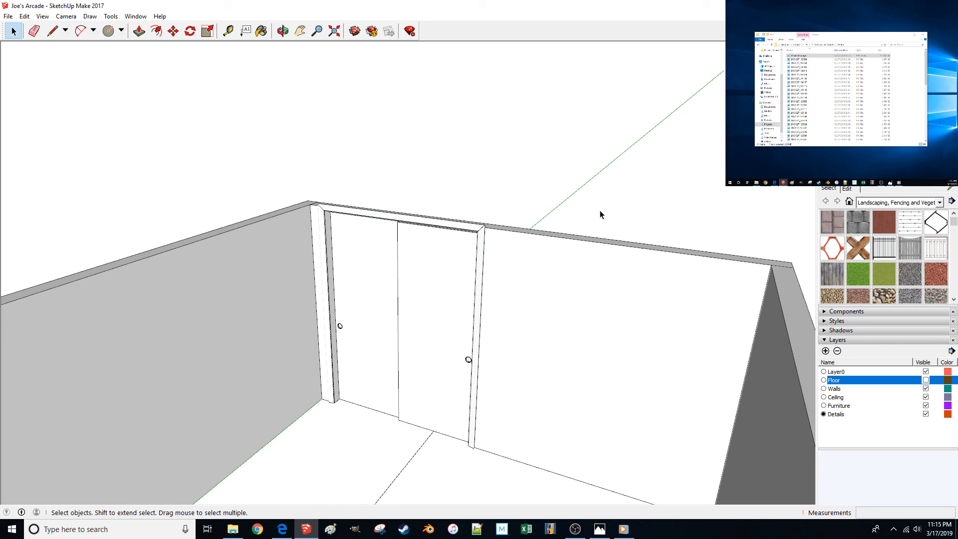
click(926, 380)
Move the standing man figure about 323 1/2" across the floor to just in front of the sliding door.
middle_drag(601, 183, 426, 418)
scroll(464, 318, down, 5)
middle_drag(435, 345, 477, 303)
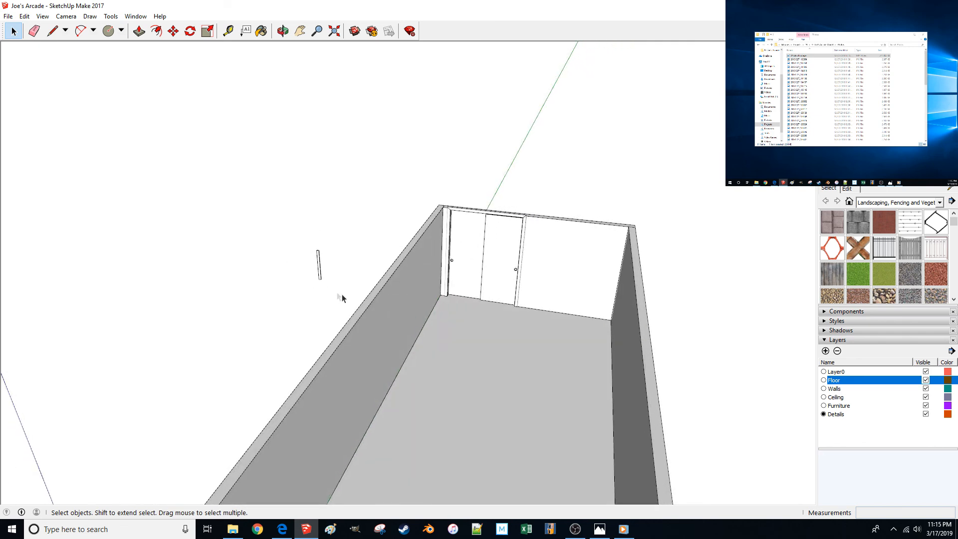
scroll(368, 261, down, 5)
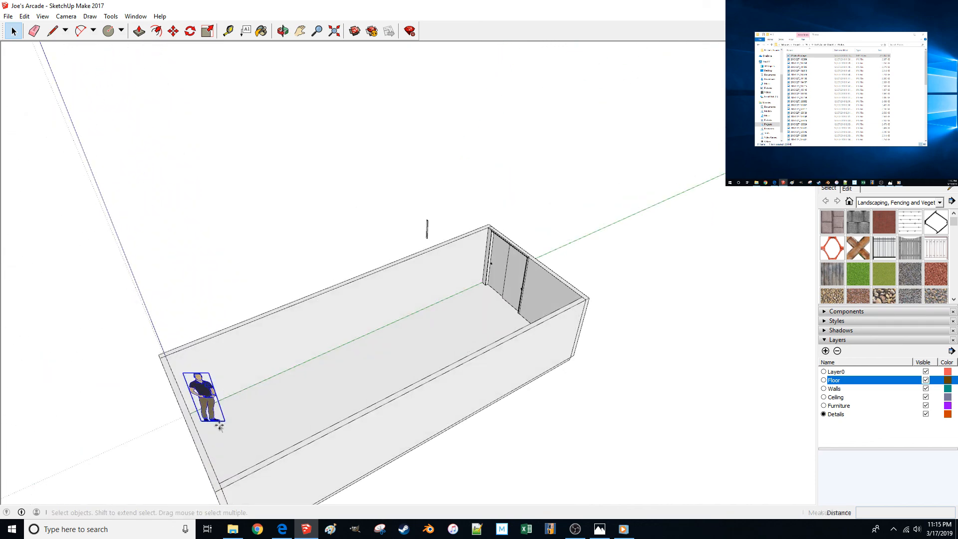
key(m)
click(210, 426)
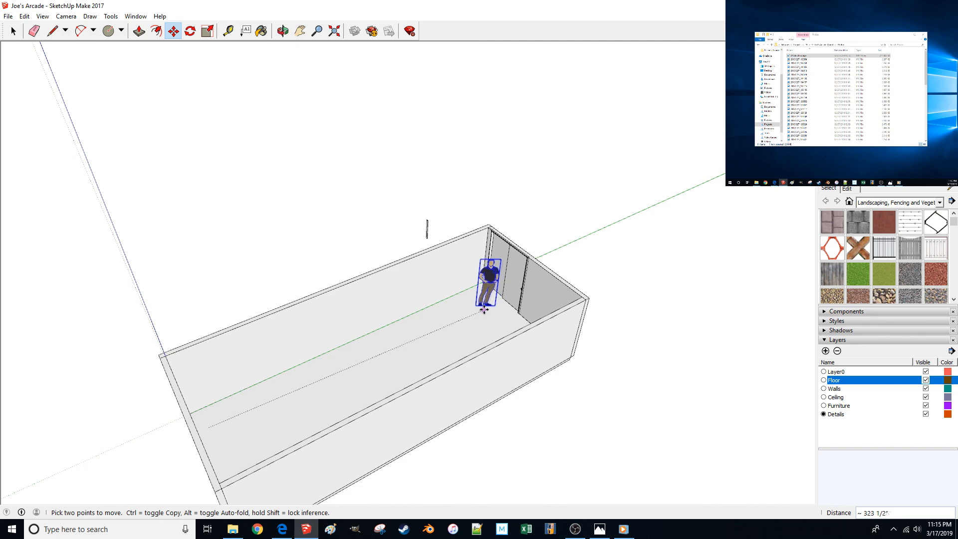
click(483, 304)
key(space)
click(564, 211)
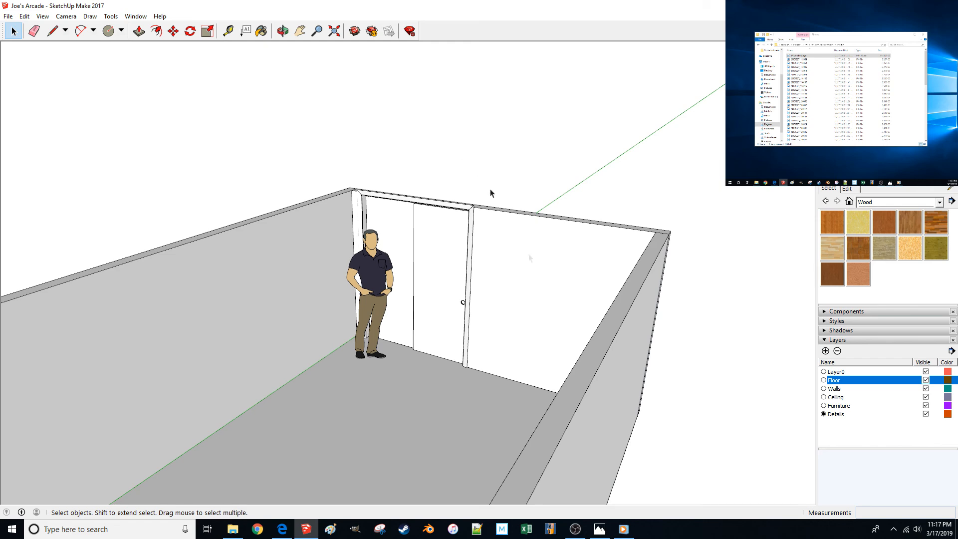
Switch to the reference video footage, go back to 0:47 and pause there to examine the wood finish, then return to the SketchUp model.
click(623, 529)
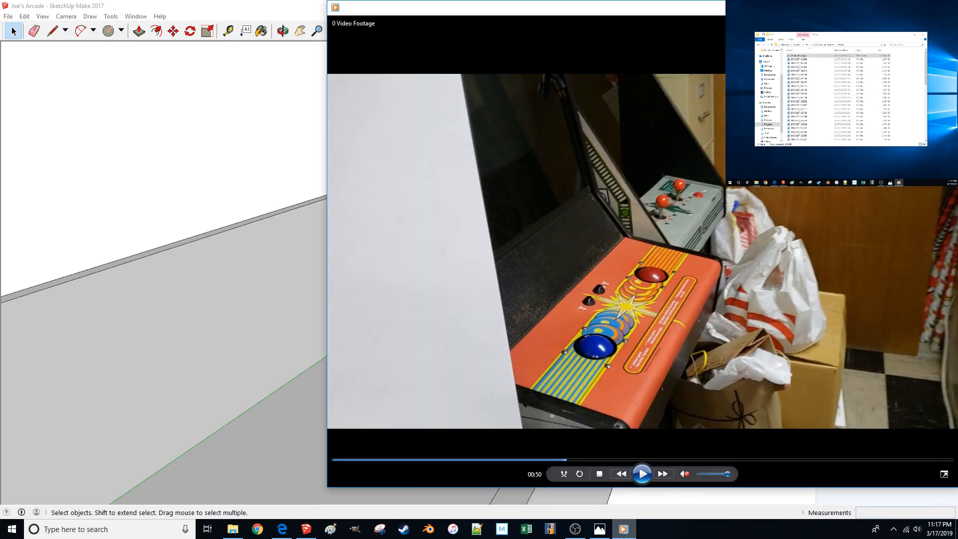
click(548, 461)
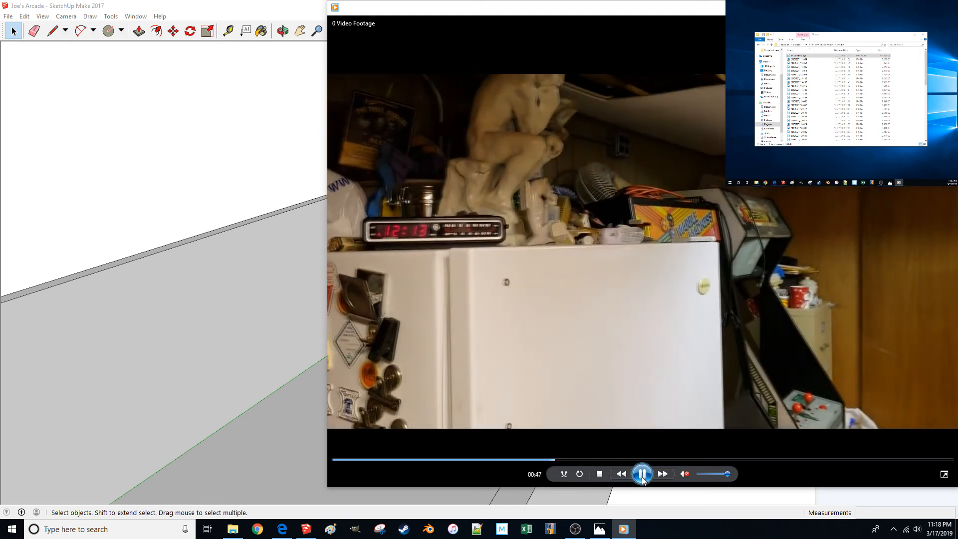
click(642, 474)
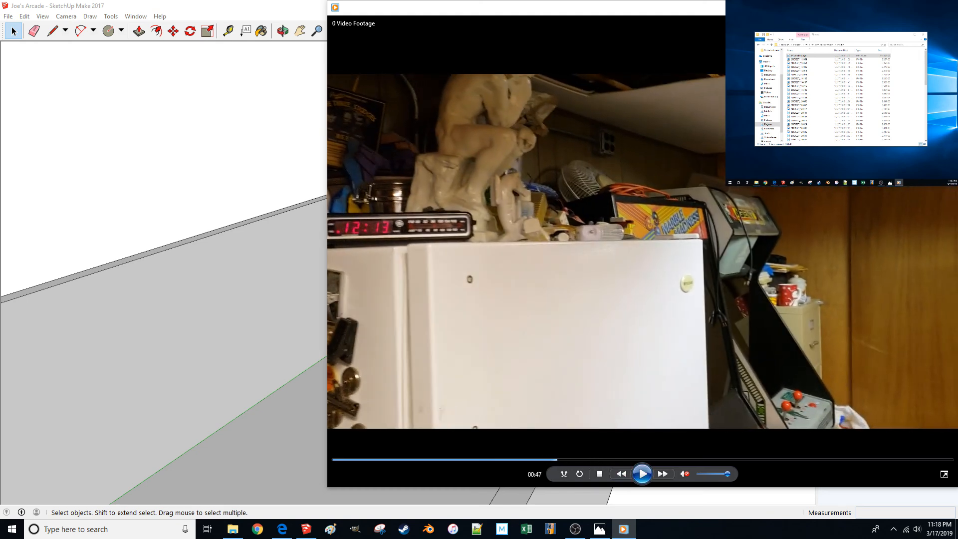
click(900, 7)
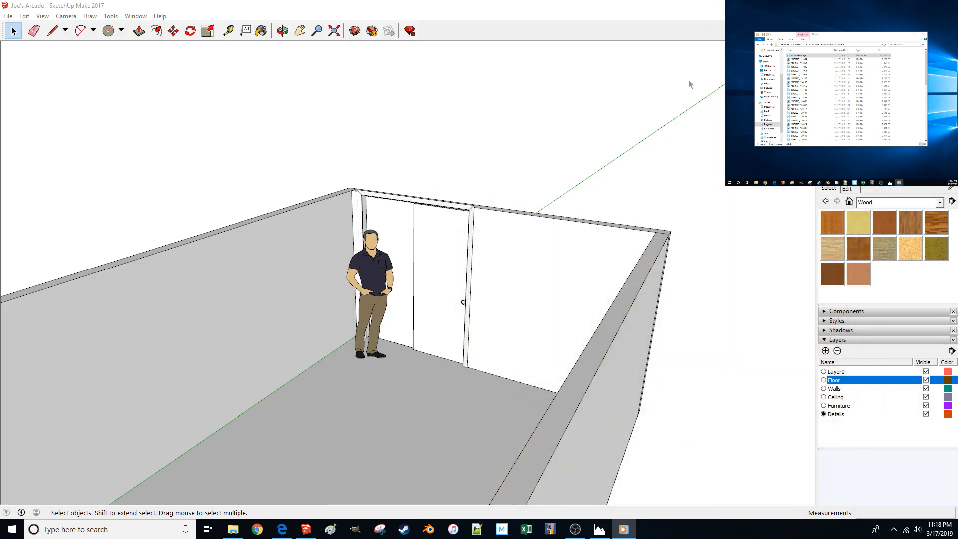
Paint the sliding door's frame with the first material in the Wood collection, the orange bamboo-like one.
scroll(490, 158, up, 5)
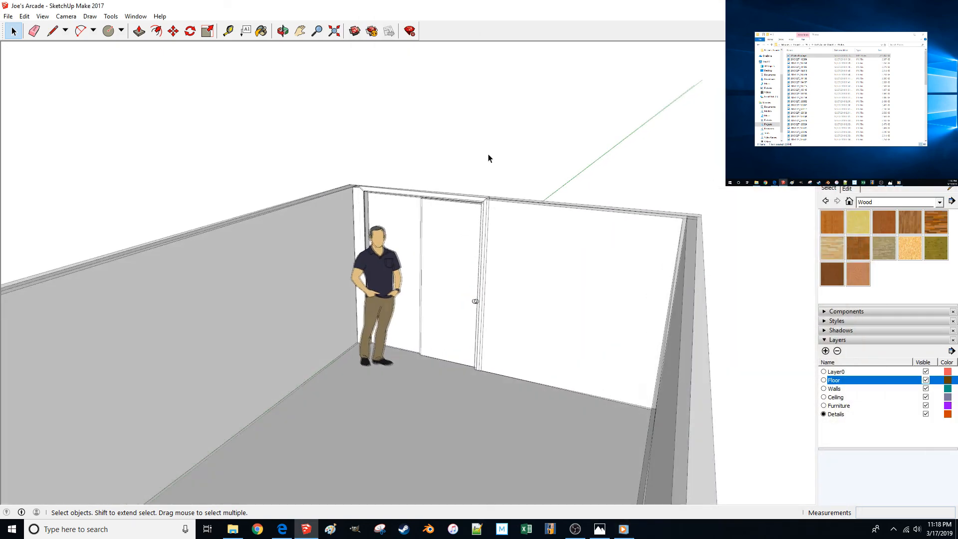
scroll(495, 168, up, 6)
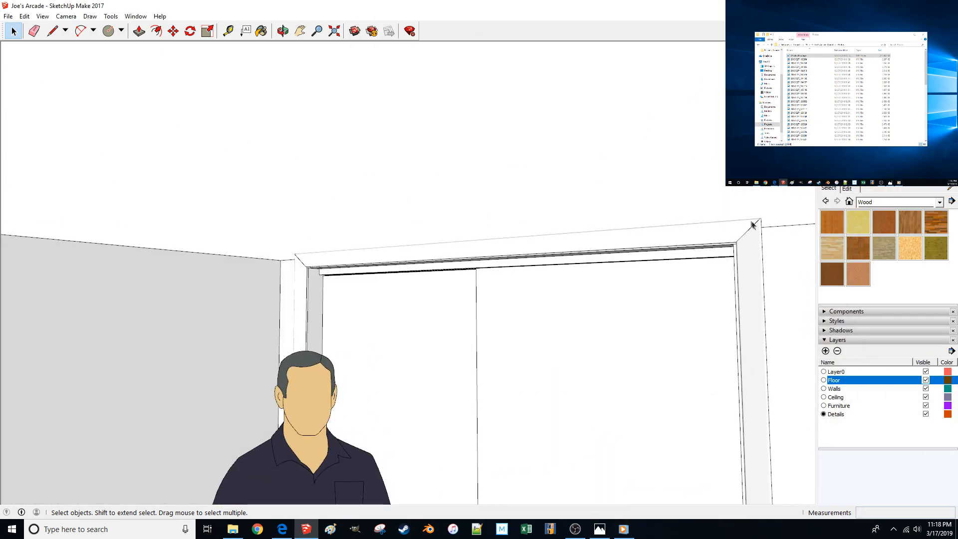
click(839, 222)
click(697, 227)
mouse_move(697, 228)
middle_down()
mouse_move(606, 263)
mouse_move(576, 260)
mouse_move(523, 315)
mouse_move(432, 231)
mouse_move(468, 258)
mouse_move(550, 198)
mouse_move(411, 402)
mouse_move(317, 430)
middle_up()
scroll(568, 270, down, 2)
scroll(429, 229, up, 5)
scroll(406, 407, up, 3)
scroll(331, 444, up, 4)
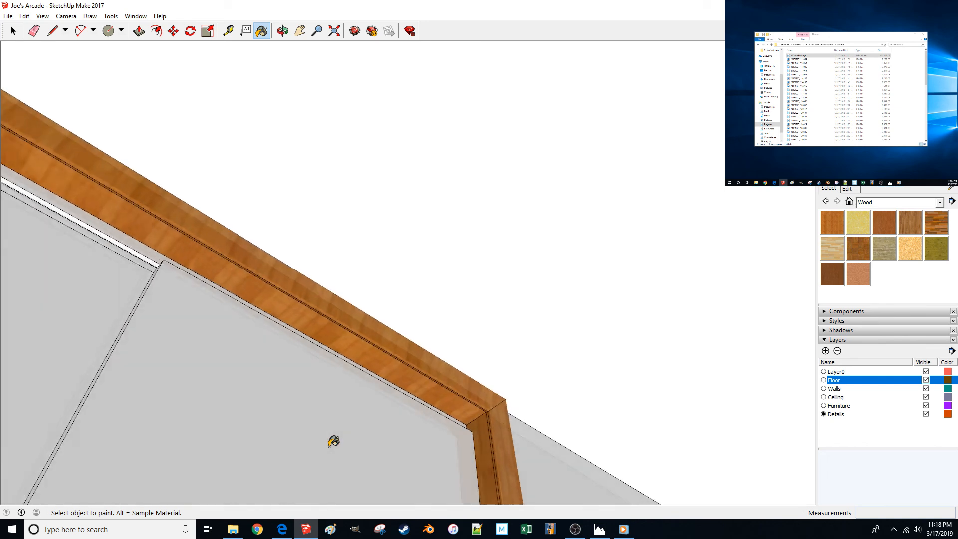
Open the sliding door's frame for editing and select the underside face of its header.
key(space)
triple_click(360, 316)
right_click(360, 316)
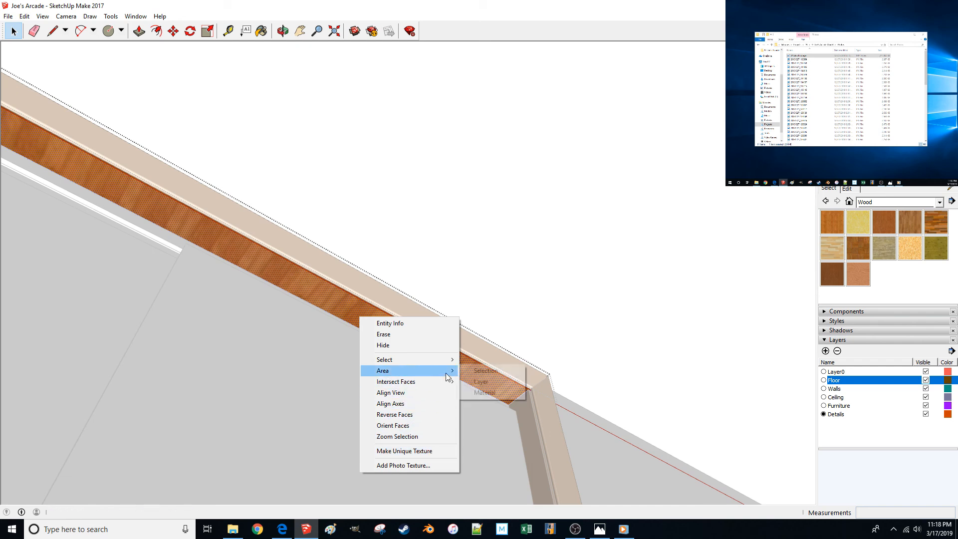
right_click(336, 295)
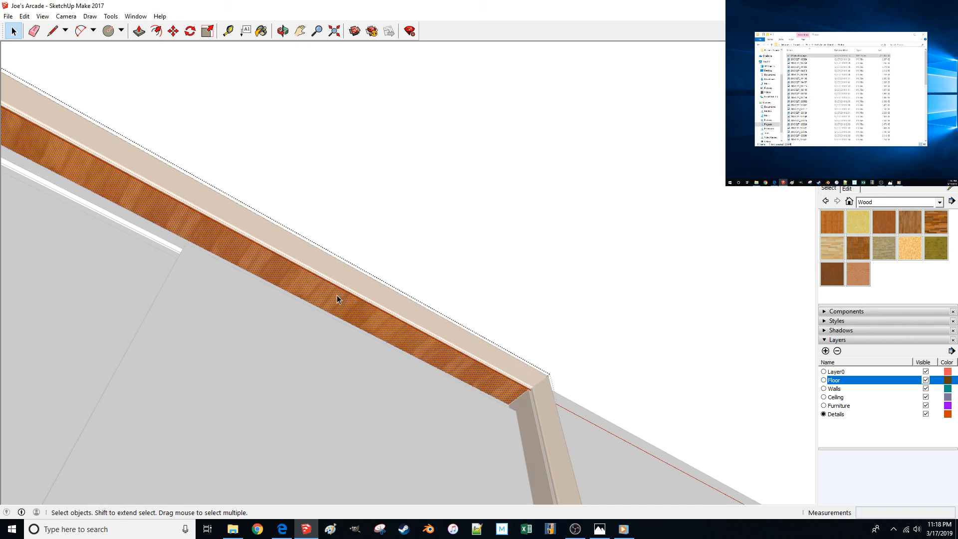
right_click(335, 299)
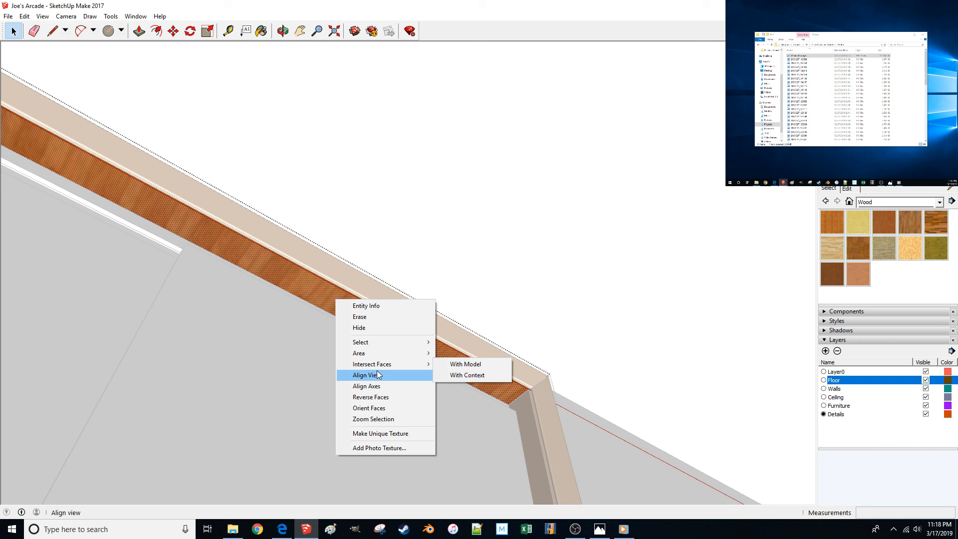
click(397, 434)
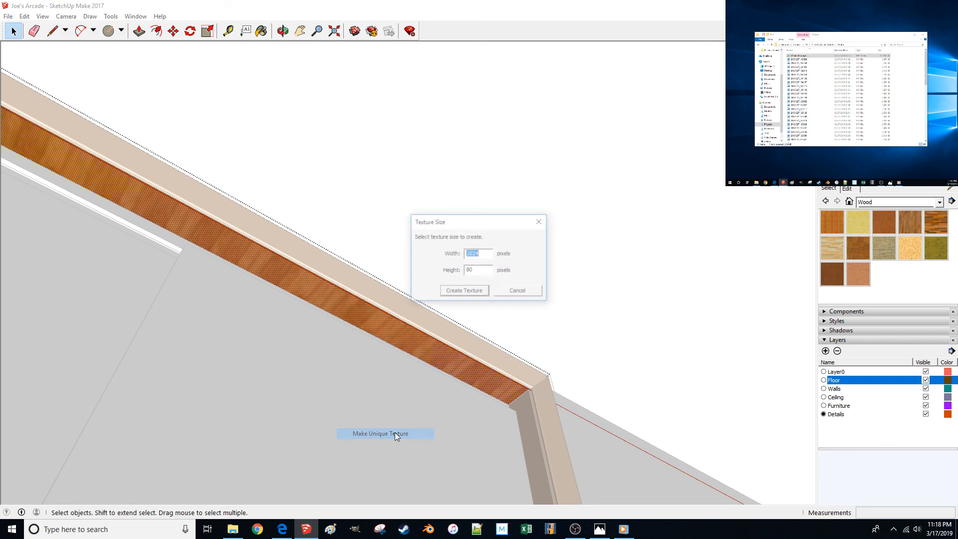
click(518, 292)
right_click(457, 359)
click(427, 351)
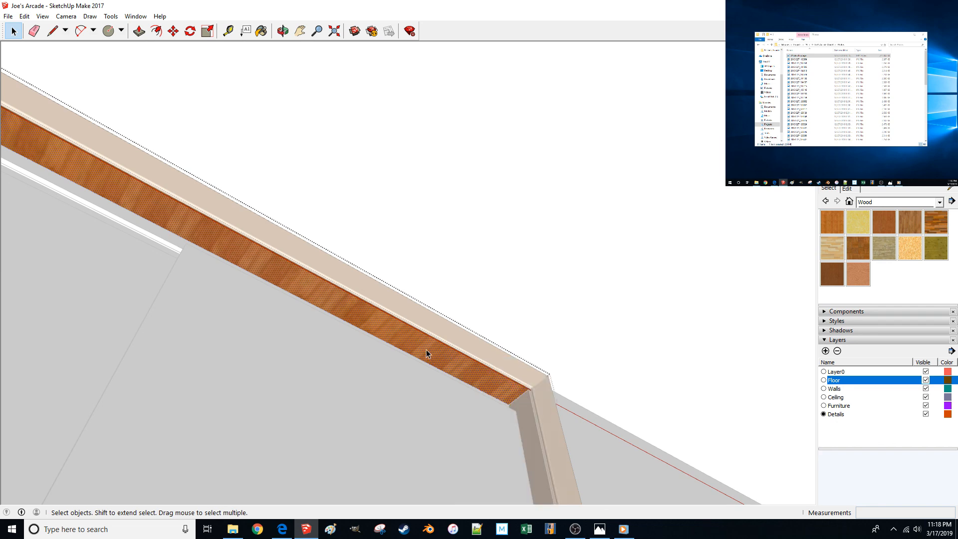
Make a unique texture of 1024 by 80 pixels for the underside face of the door frame's header.
mouse_move(424, 343)
middle_down()
mouse_move(339, 314)
mouse_move(327, 329)
mouse_move(333, 394)
middle_up()
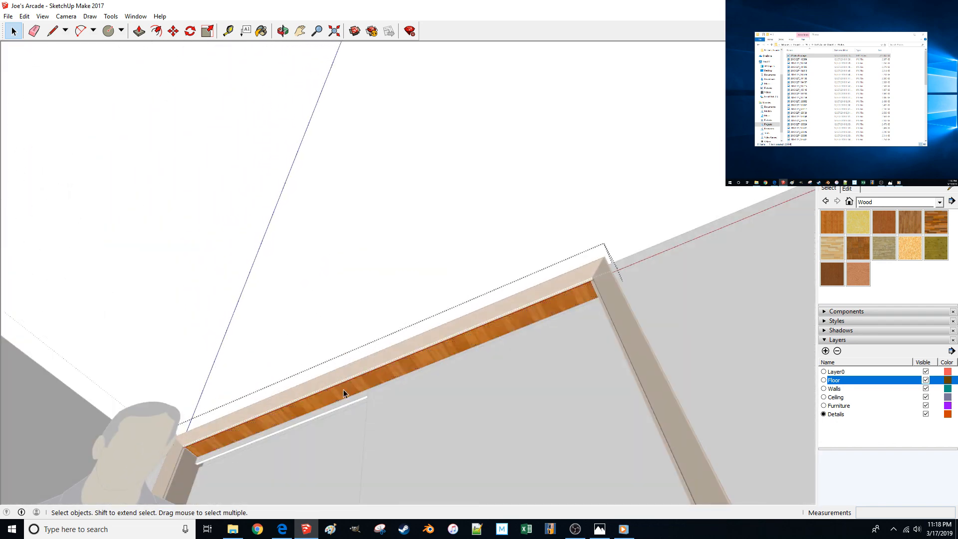
right_click(344, 389)
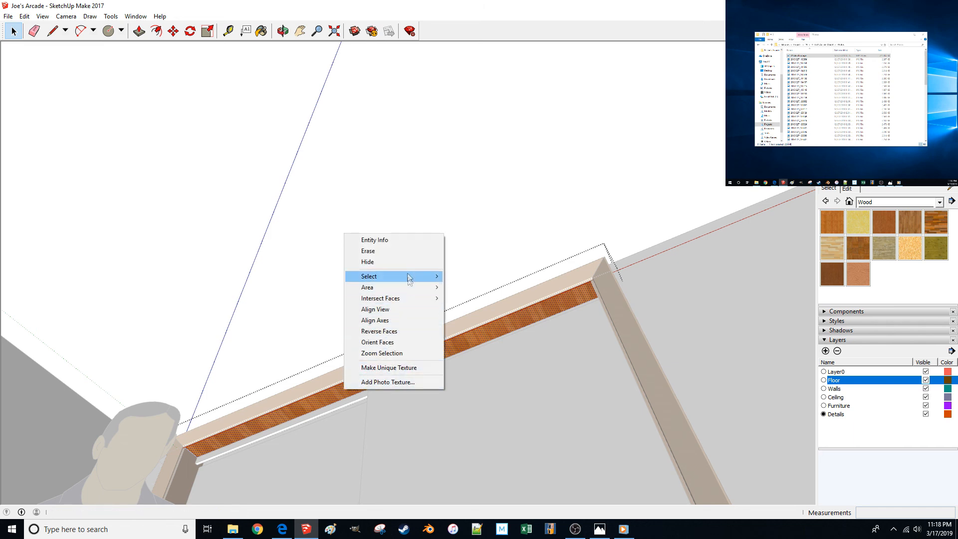
mouse_move(408, 277)
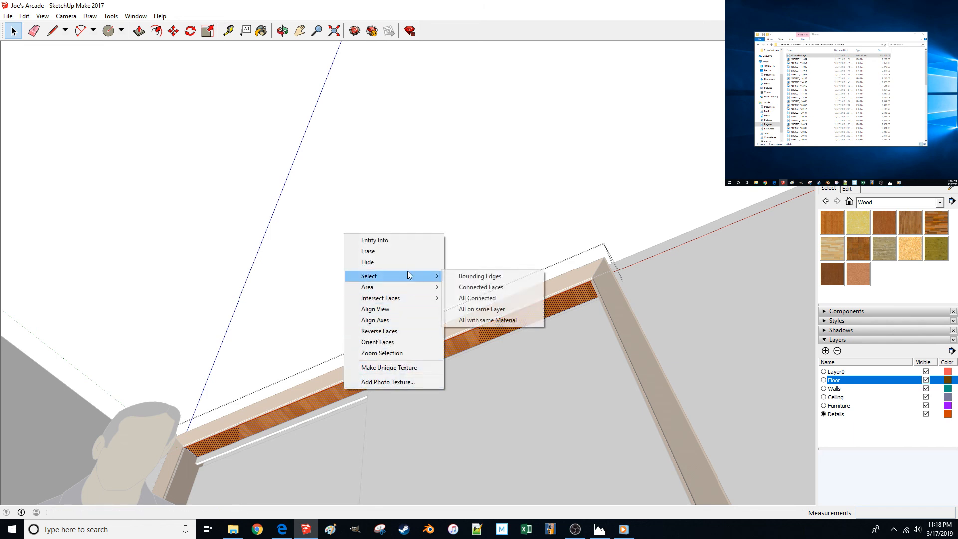
click(409, 367)
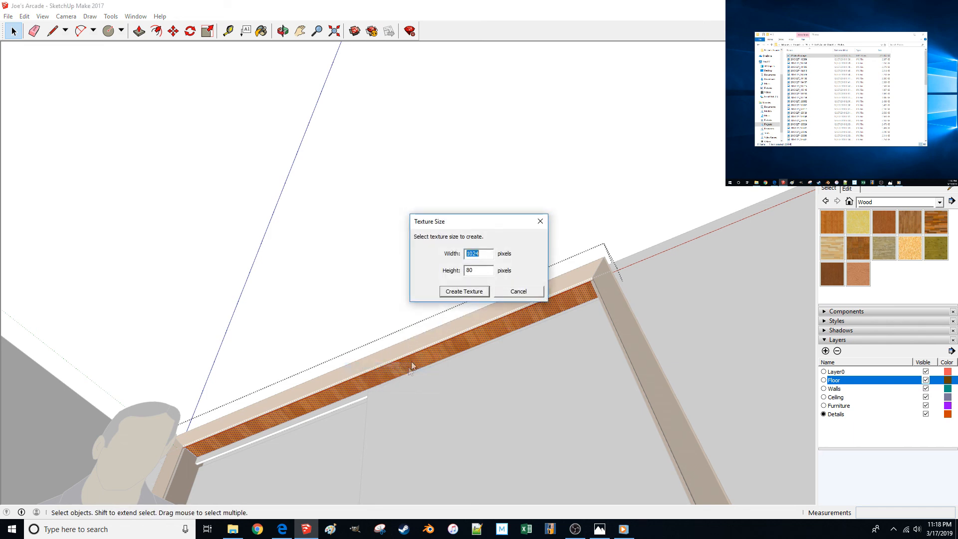
click(483, 293)
Reposition the unique texture on the header's underside with its pins to run the grain lengthwise, and finish editing the frame.
right_click(463, 338)
mouse_move(522, 471)
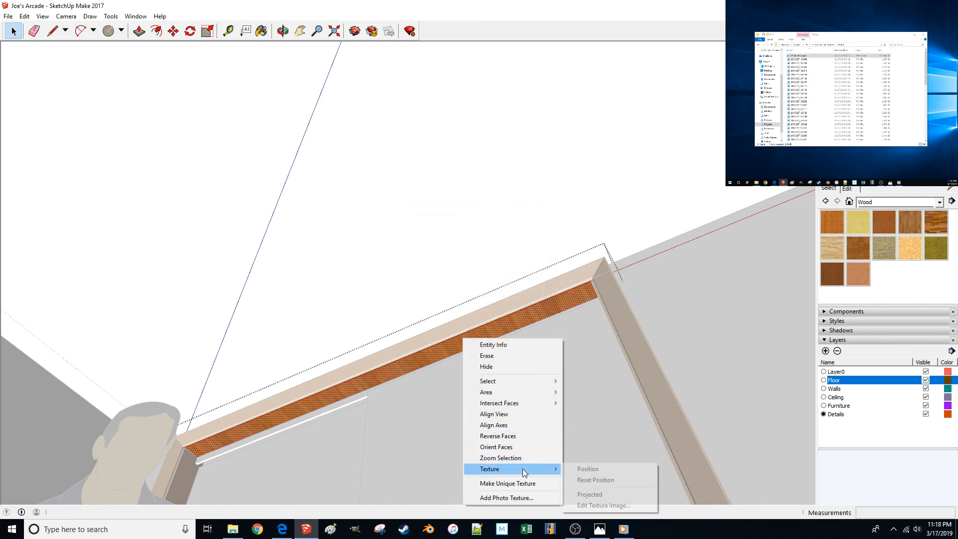
click(587, 469)
middle_drag(538, 297, 218, 423)
drag(256, 420, 332, 107)
middle_drag(332, 108, 309, 142)
drag(310, 141, 286, 134)
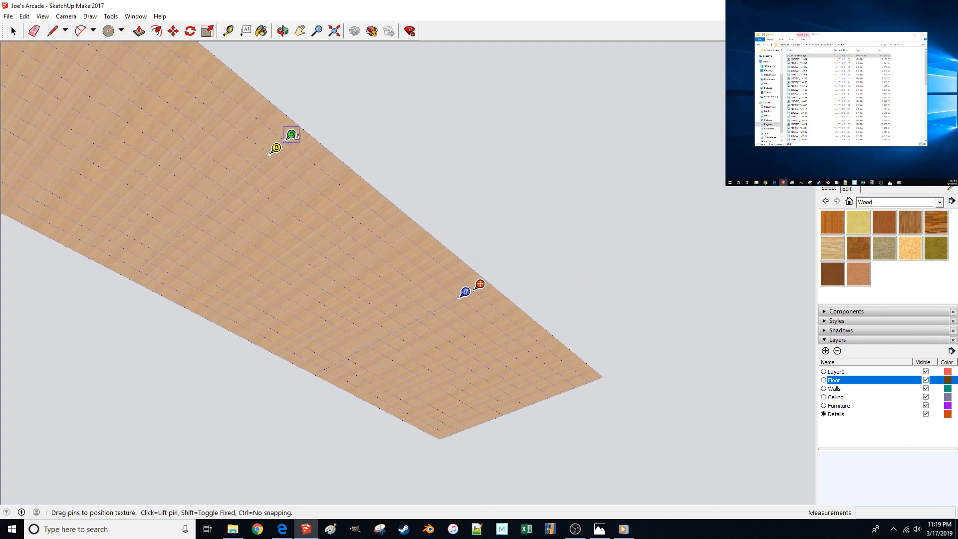
click(494, 145)
scroll(372, 144, up, 8)
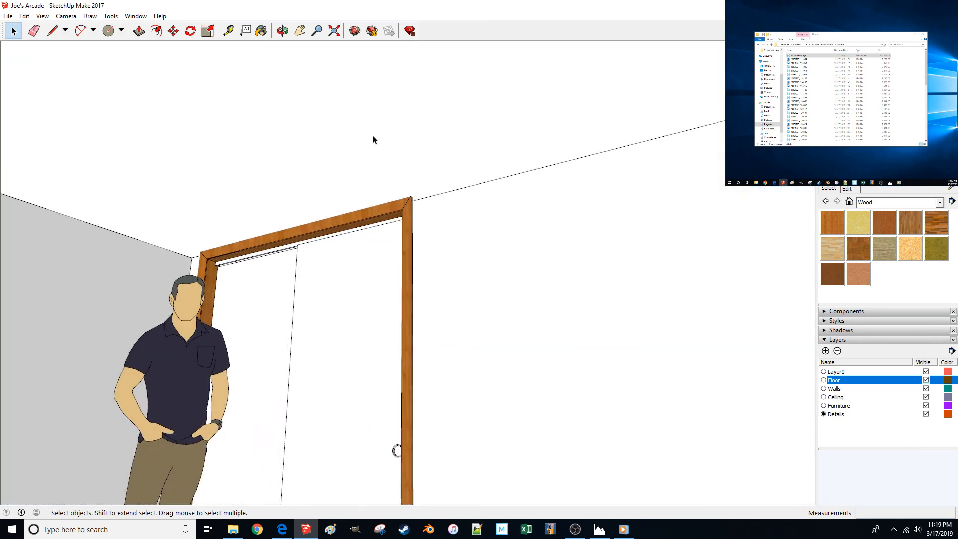
scroll(340, 185, down, 8)
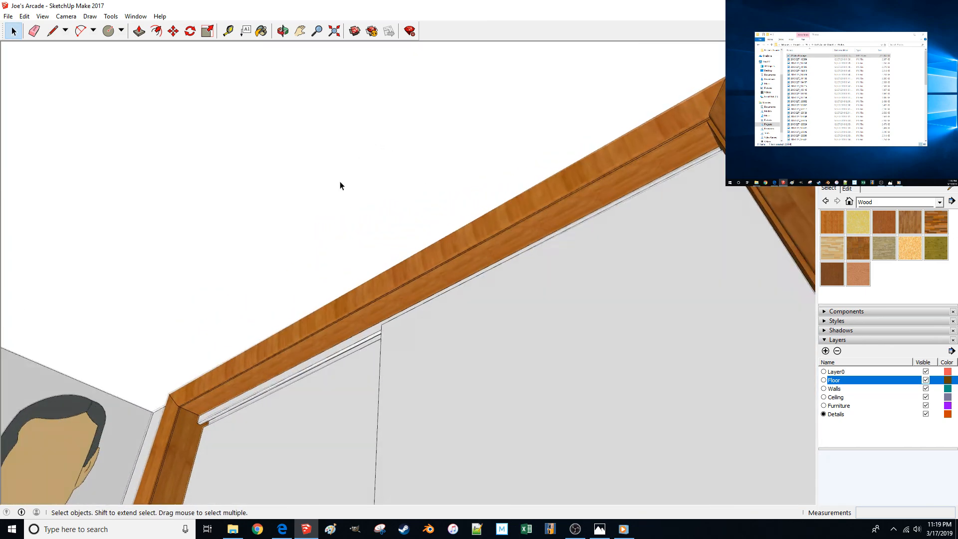
scroll(500, 213, up, 3)
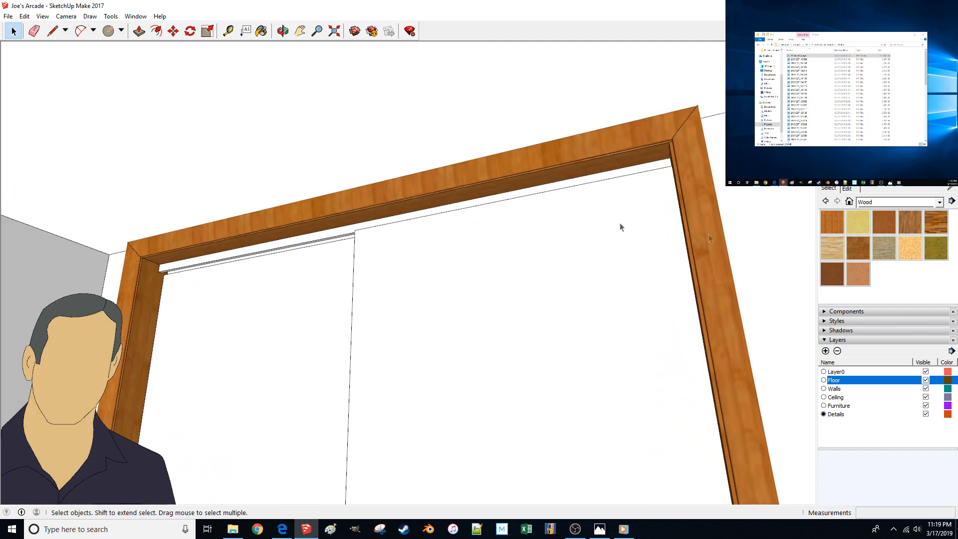
Paint both sliding door panels with the same orange bamboo-like wood material as the frame.
click(842, 223)
scroll(689, 236, down, 3)
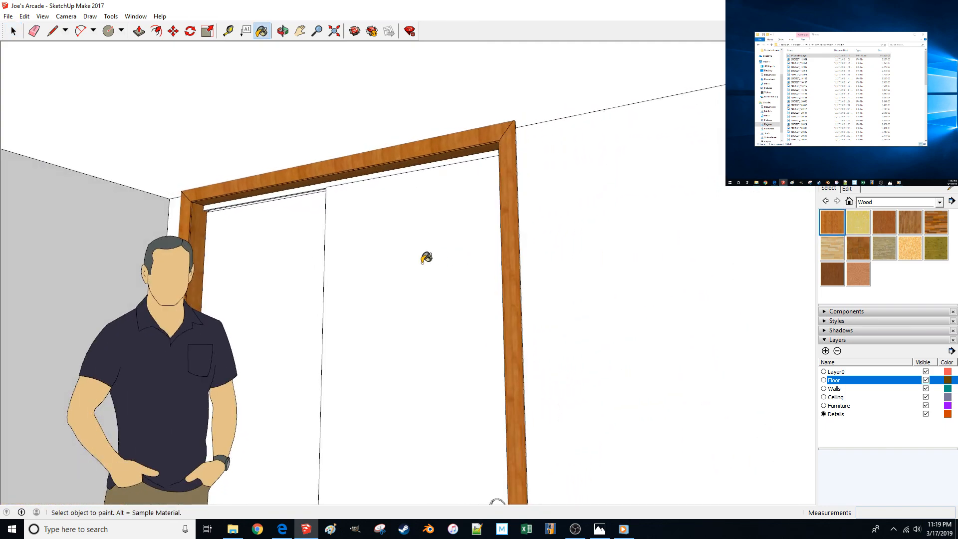
click(428, 259)
click(258, 272)
scroll(258, 272, down, 3)
scroll(400, 336, up, 2)
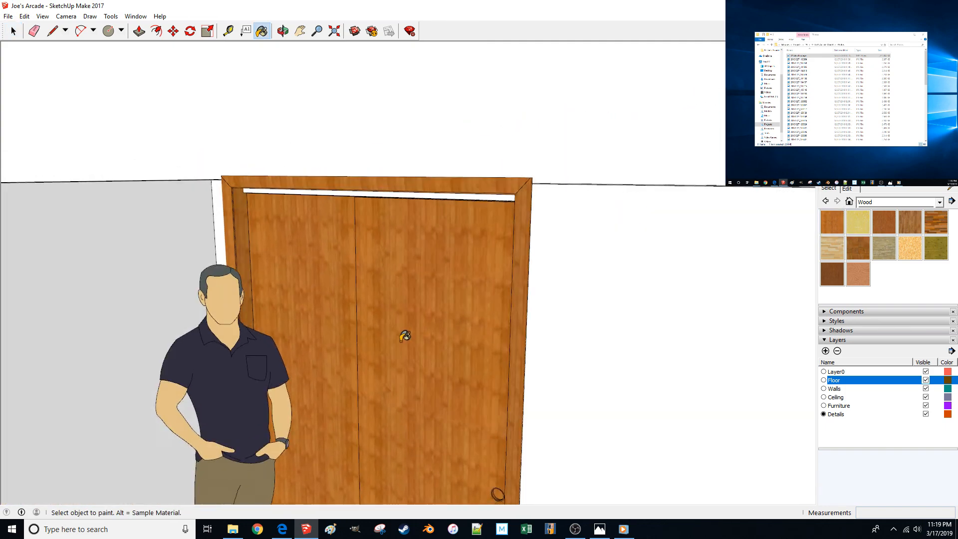
scroll(468, 310, up, 2)
scroll(468, 310, up, 3)
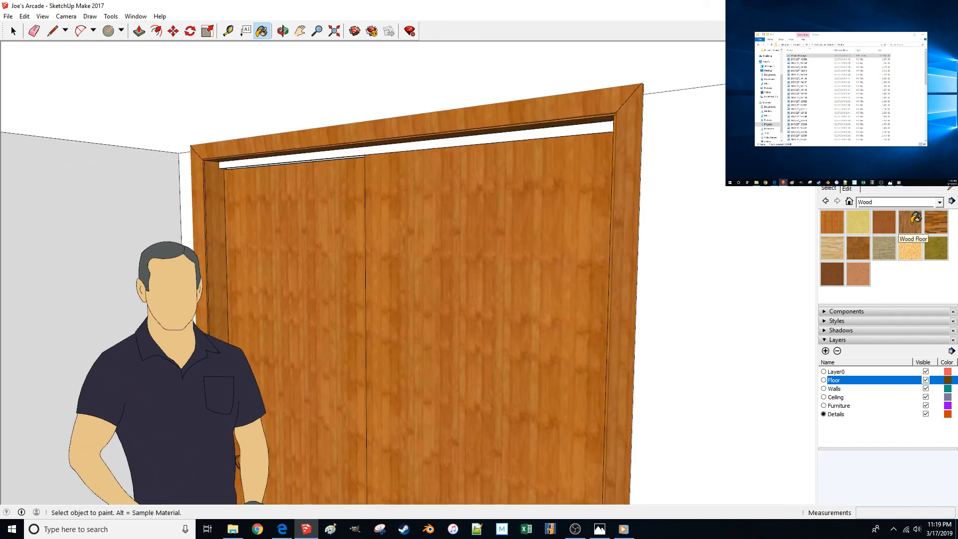
Paint both sliding door panels and the door frame with the darker reddish-brown third material of the Wood collection.
click(887, 225)
click(442, 270)
click(283, 254)
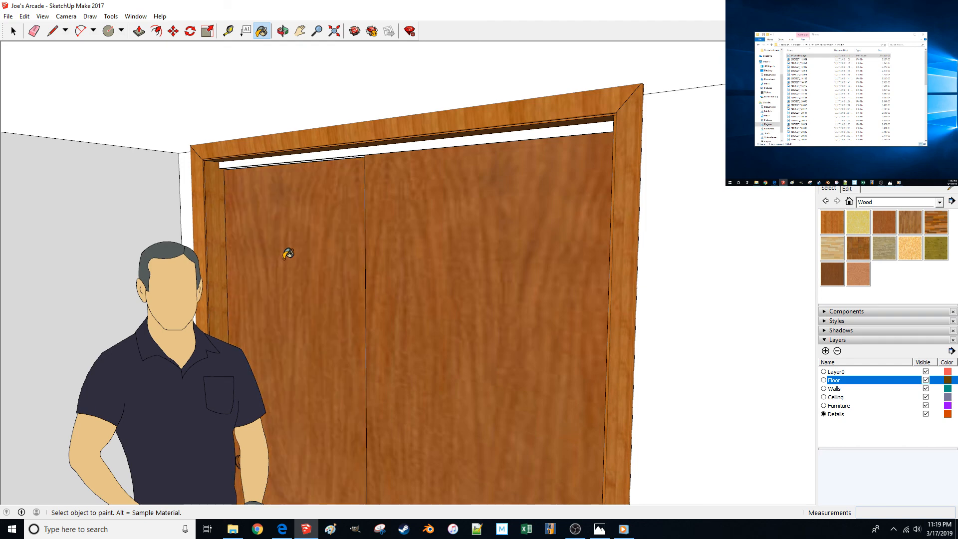
scroll(419, 253, down, 4)
scroll(463, 257, up, 5)
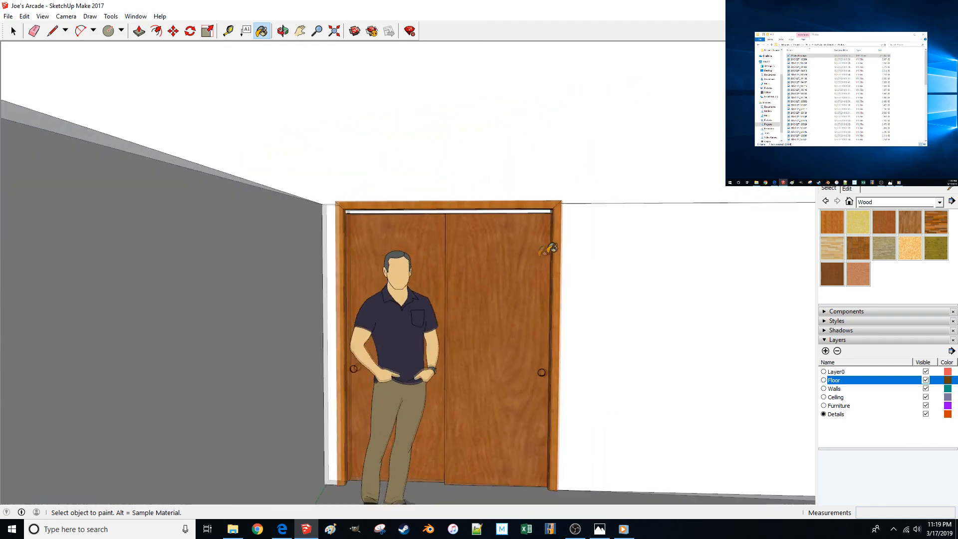
scroll(617, 209, up, 4)
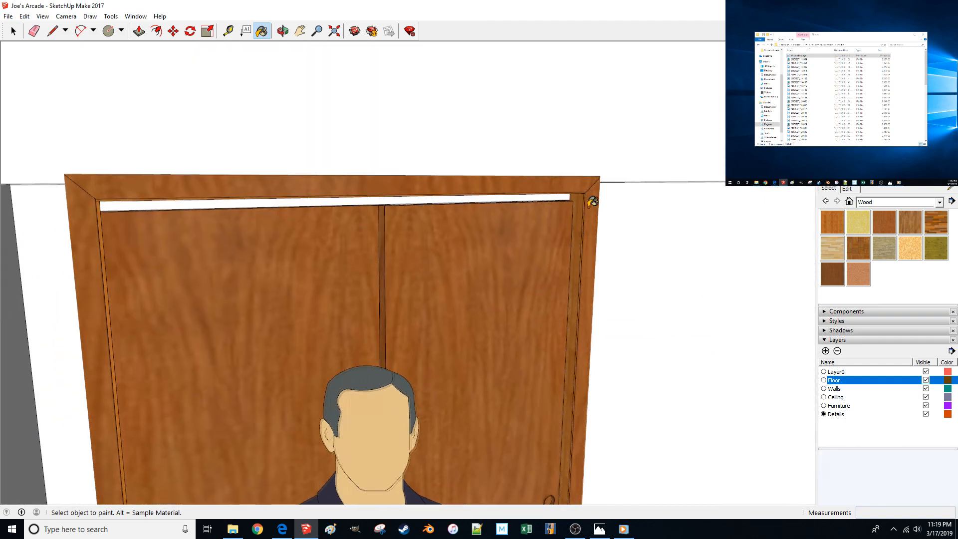
scroll(581, 196, up, 4)
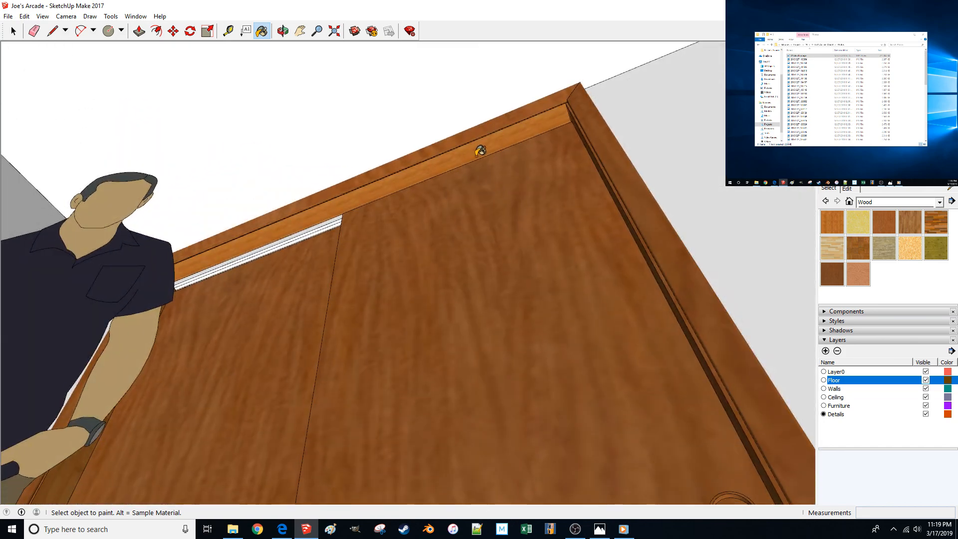
scroll(461, 145, down, 3)
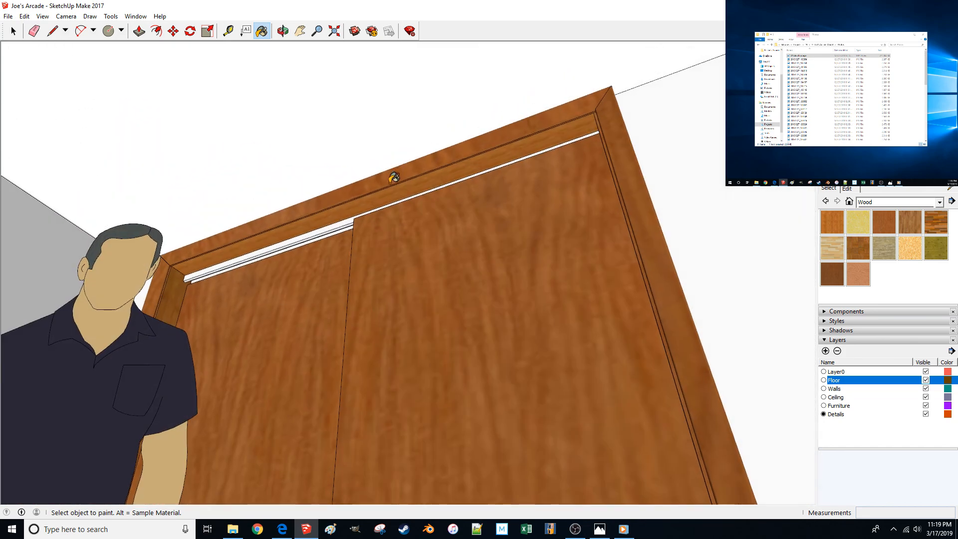
Open the door frame for editing, paint the header's underside face with the same reddish-brown wood, and select that face.
key(space)
double_click(391, 197)
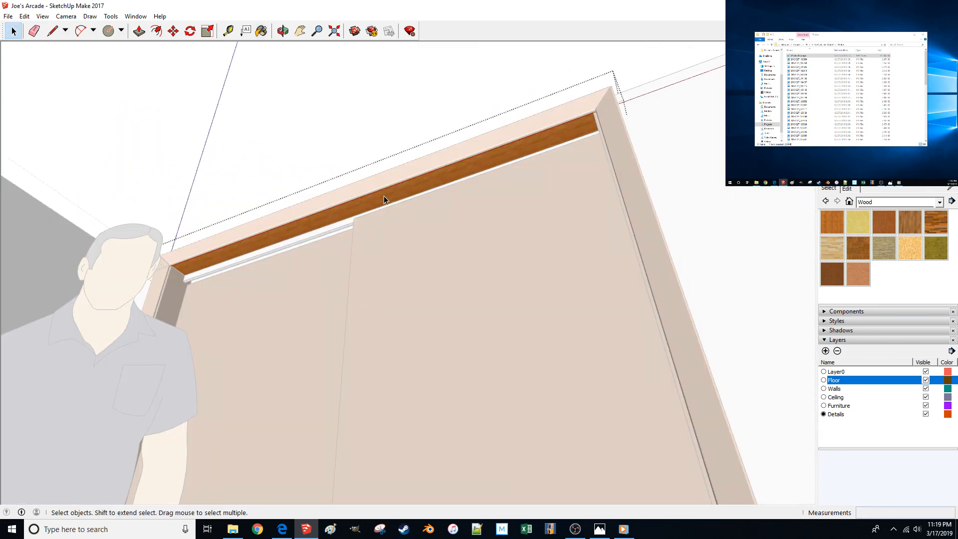
key(b)
click(384, 197)
key(space)
click(377, 202)
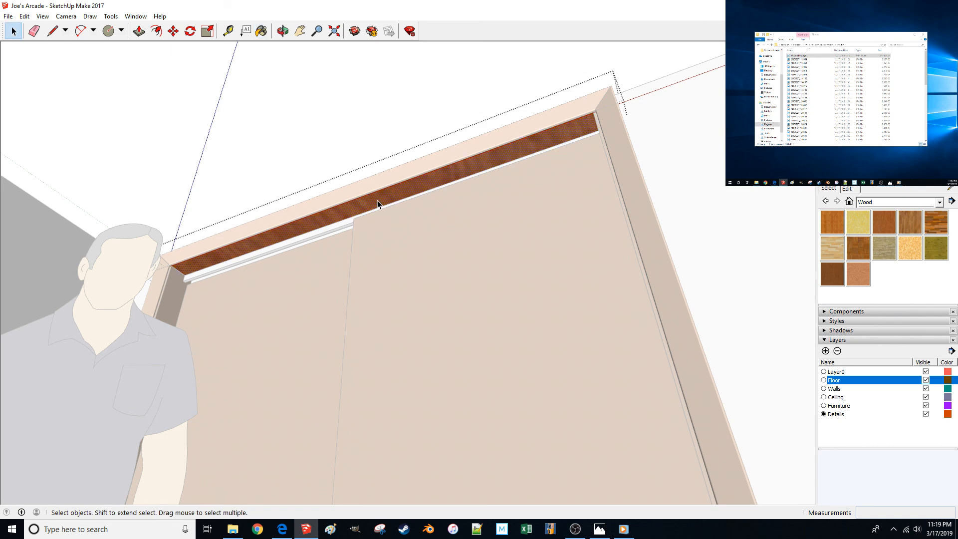
Paint the remaining inner face of the door frame with the same reddish-brown wood and finish editing the frame.
click(301, 147)
mouse_move(302, 149)
middle_down()
mouse_move(299, 234)
mouse_move(321, 273)
mouse_move(246, 243)
middle_up()
scroll(321, 273, up, 2)
key(b)
click(326, 285)
key(space)
scroll(316, 124, down, 6)
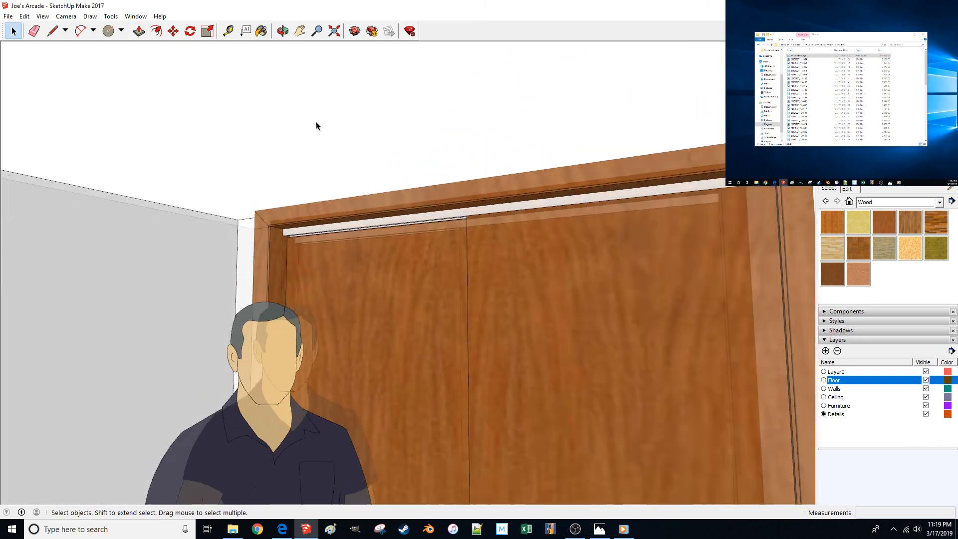
scroll(447, 276, down, 3)
scroll(447, 276, up, 8)
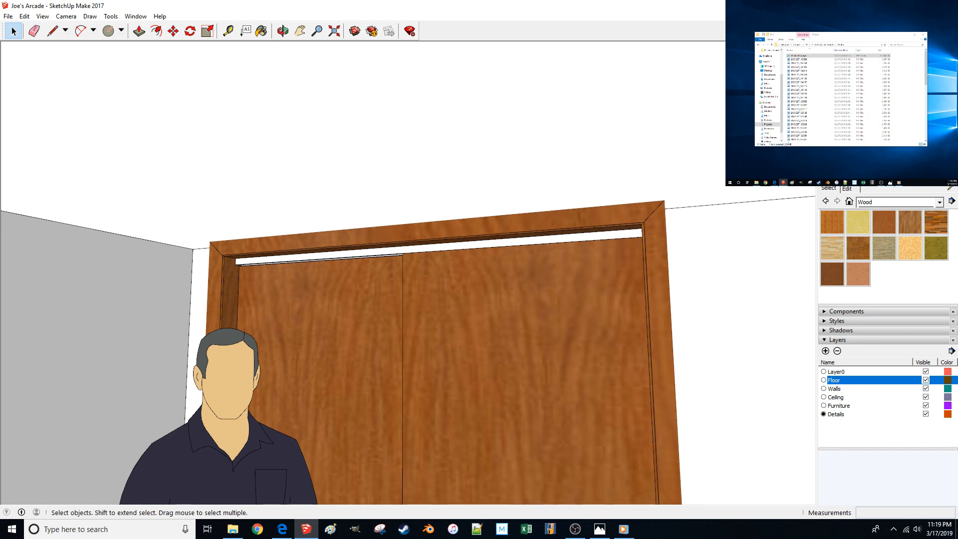
Paint the white track strip beneath the door frame's header with Aluminum from the Metal collection.
click(927, 202)
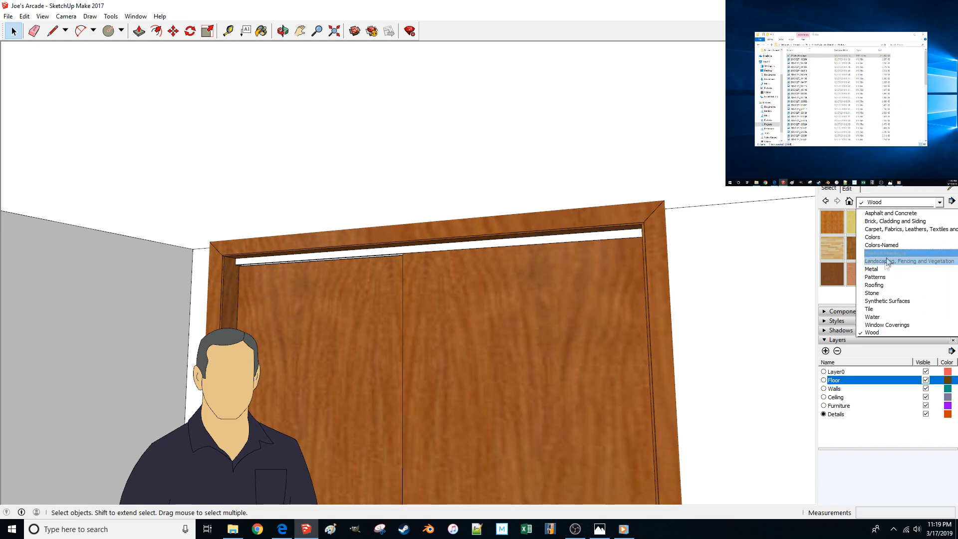
click(882, 272)
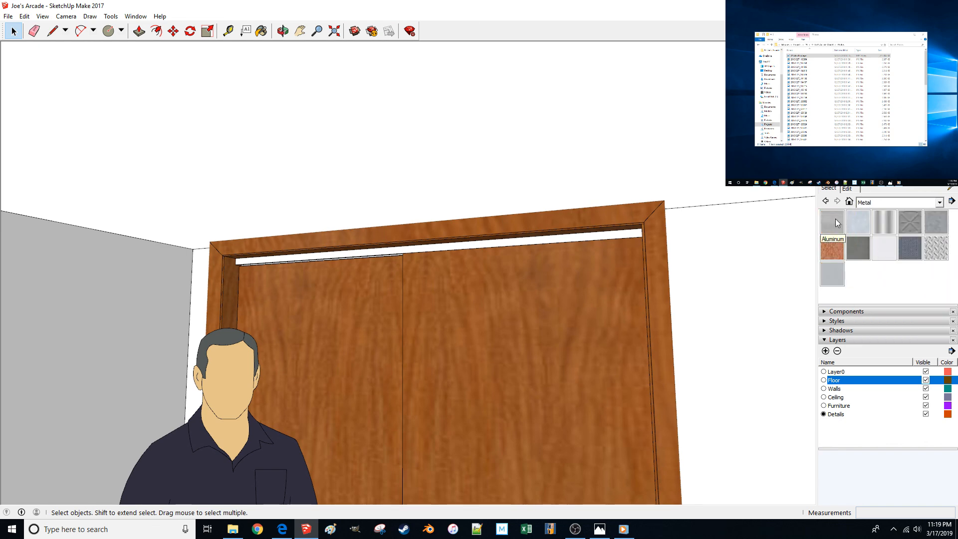
click(835, 218)
click(617, 230)
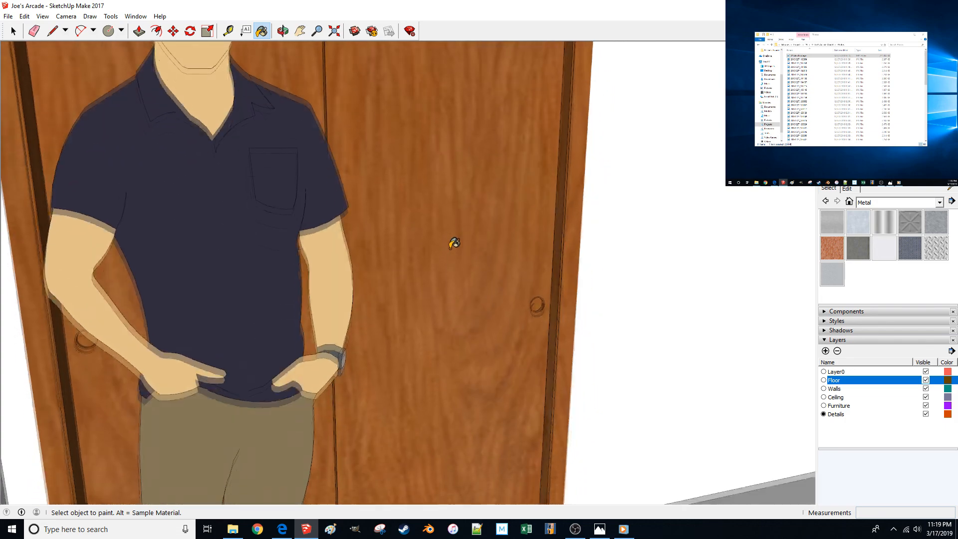
Select the right sliding panel and create a new material named Brass, based on Metal Silver from the Metal collection.
key(space)
click(474, 284)
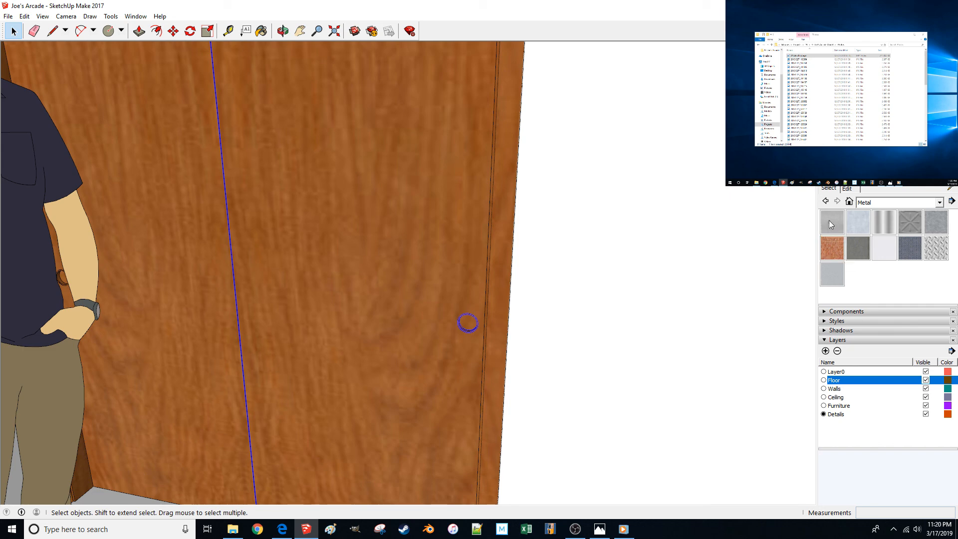
click(882, 250)
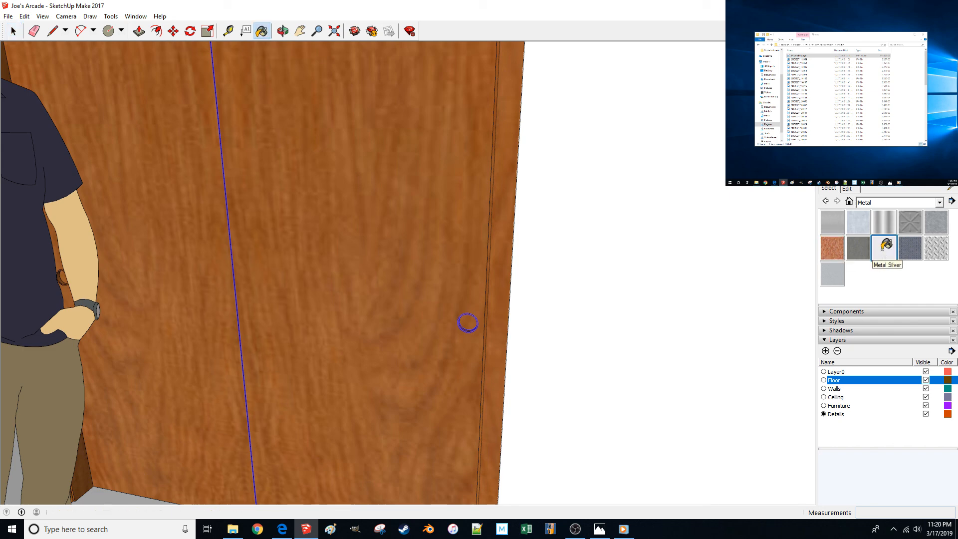
right_click(881, 251)
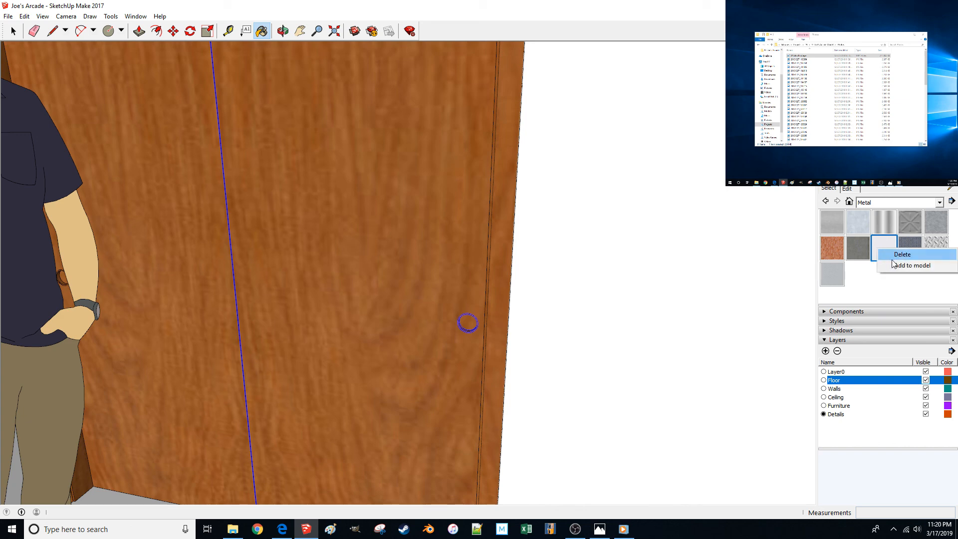
click(876, 250)
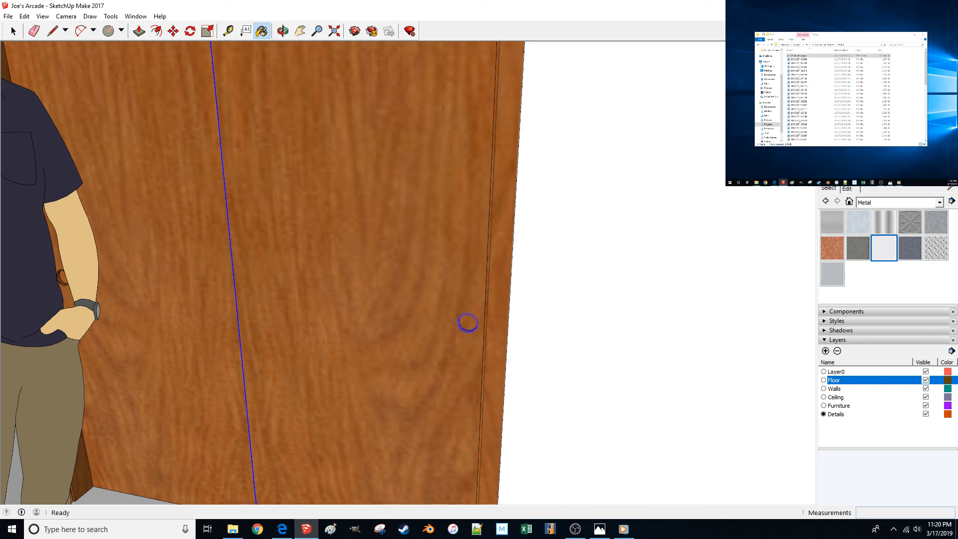
click(951, 162)
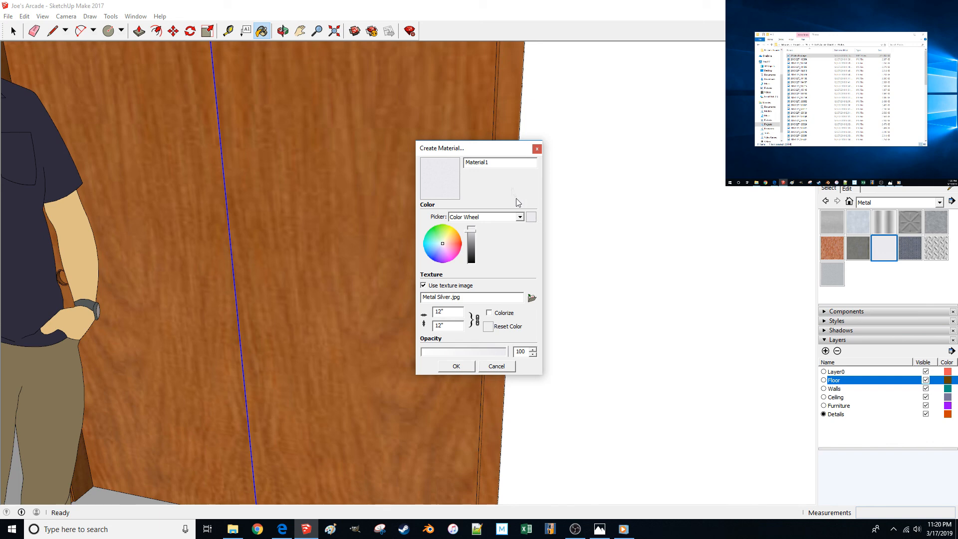
double_click(496, 165)
text(Brass)
click(459, 367)
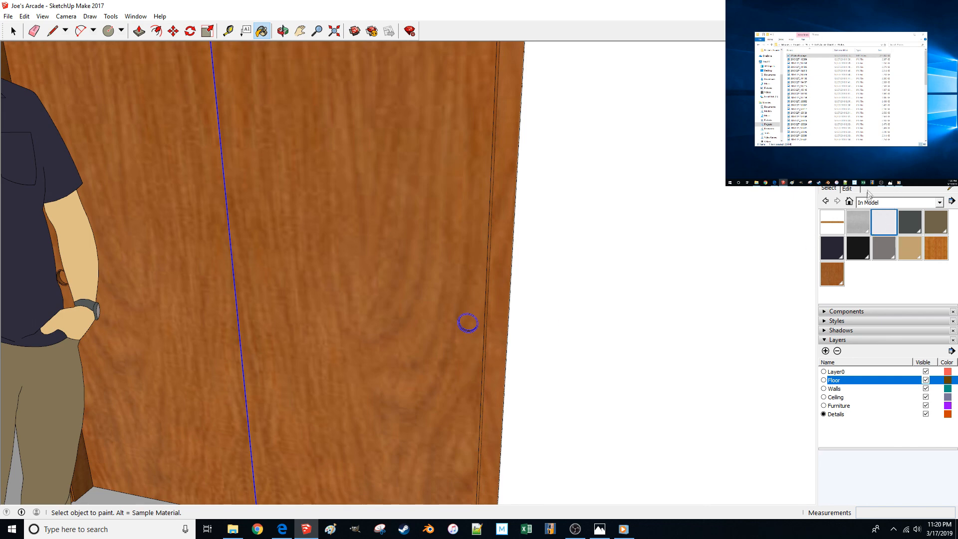
Open the Brass material for editing and try matching its colour to the door pull in the paused reference video.
click(851, 190)
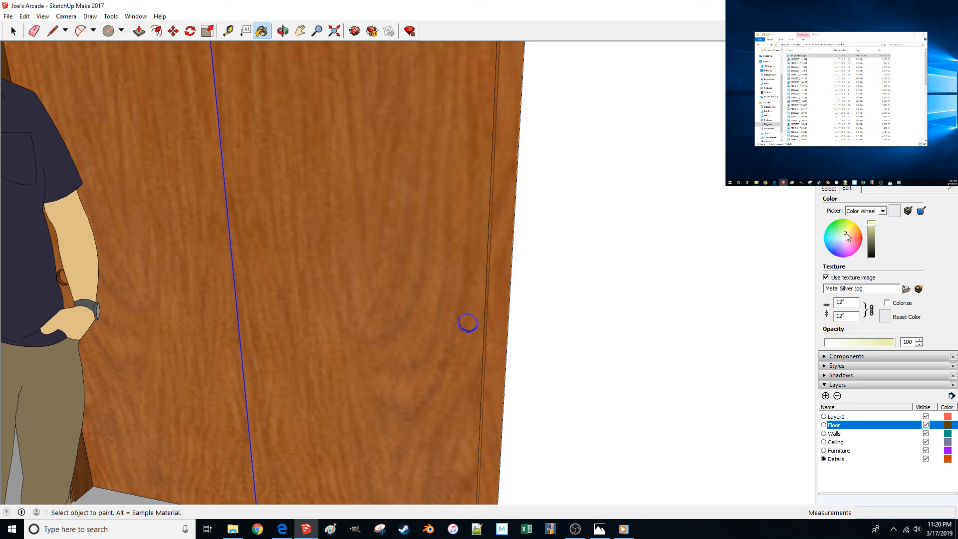
drag(846, 231, 849, 235)
mouse_move(599, 532)
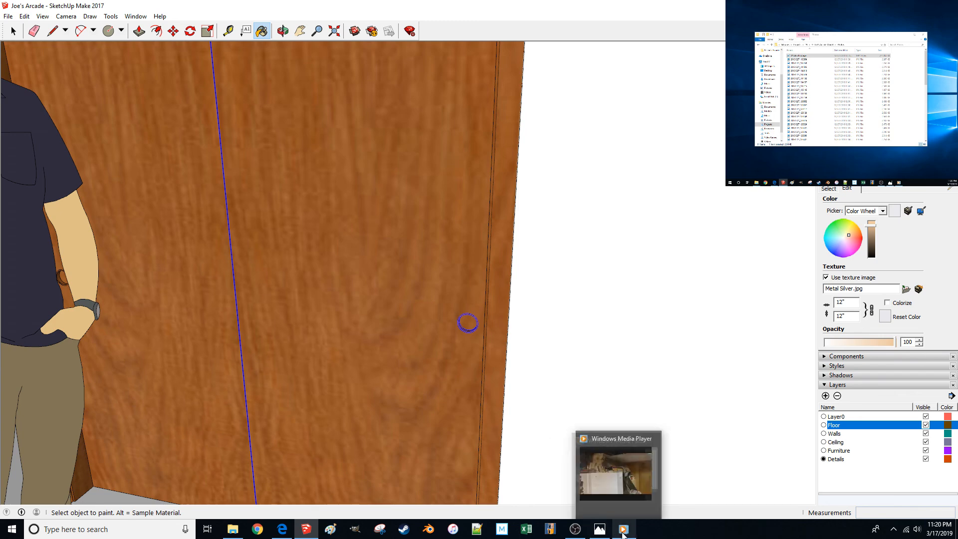
click(624, 507)
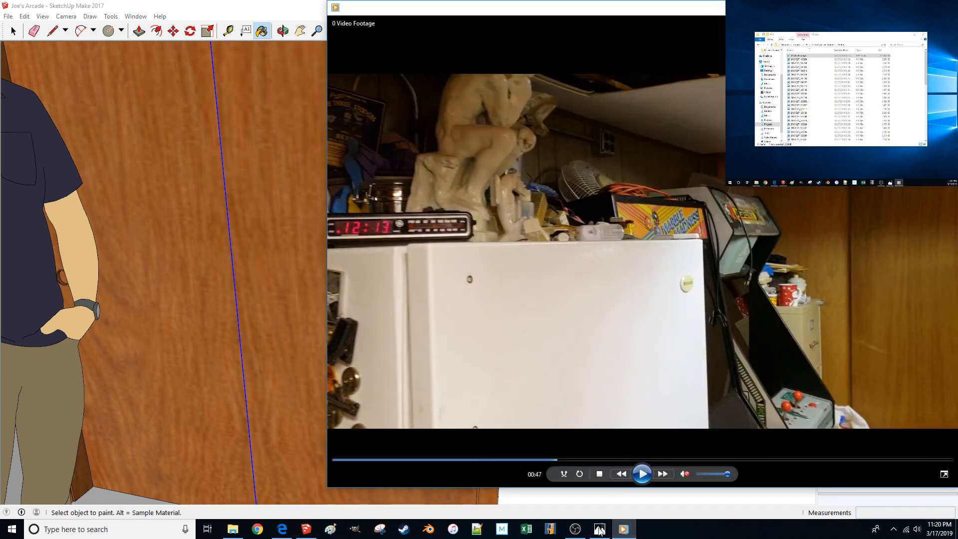
mouse_move(735, 2)
mouse_down()
mouse_move(25, 373)
mouse_move(0, 336)
mouse_up()
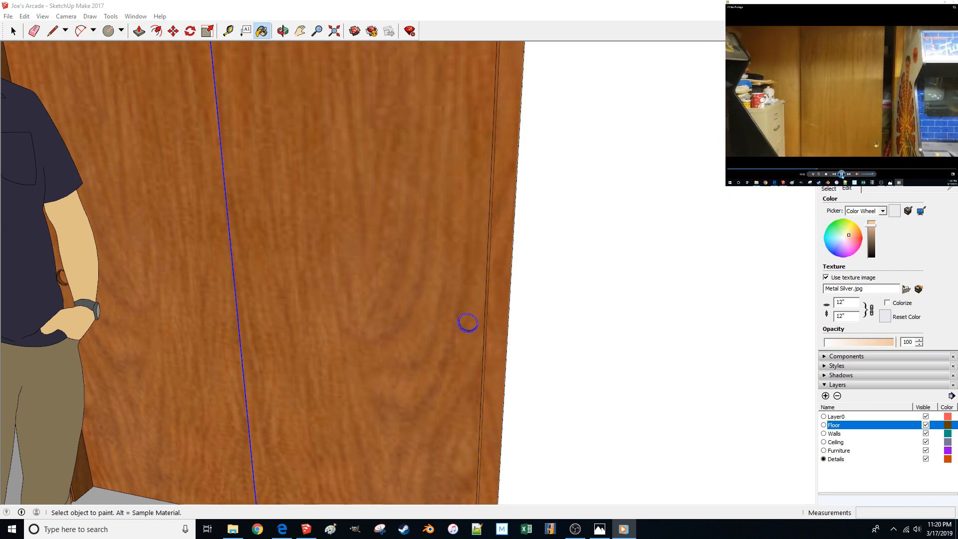
click(842, 174)
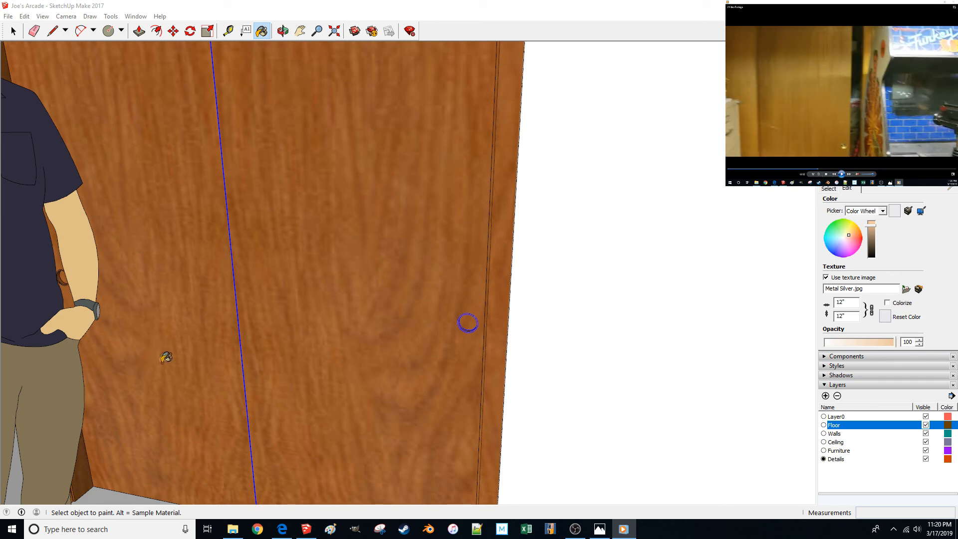
click(920, 211)
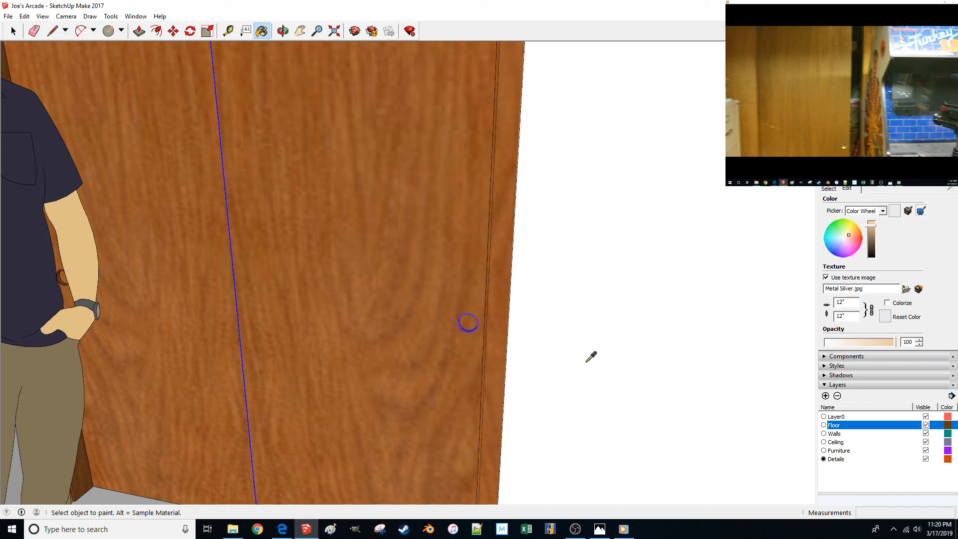
click(871, 3)
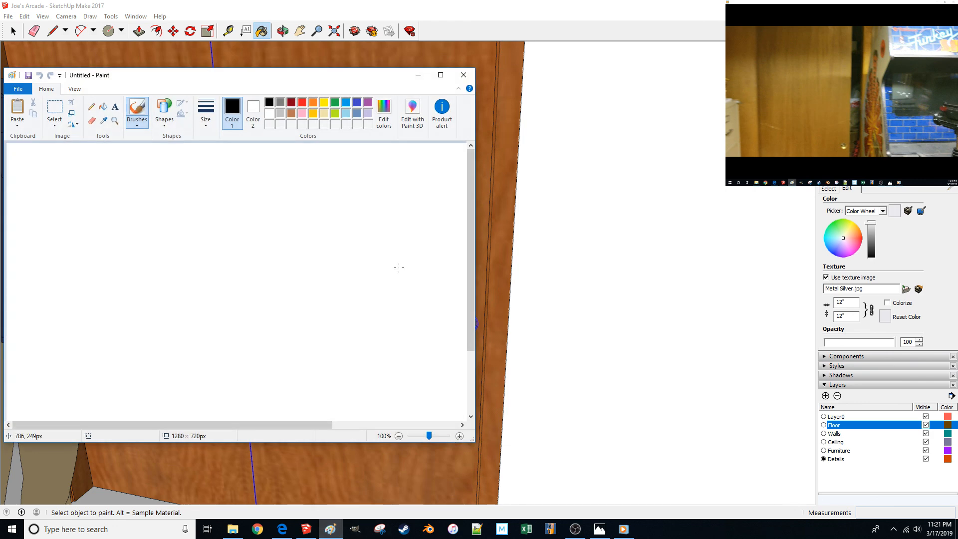
Paste the video screenshot into Paint, sample the brass door pull's colour, and open that colour's RGB values.
key(ctrl+v)
scroll(217, 251, down, 5)
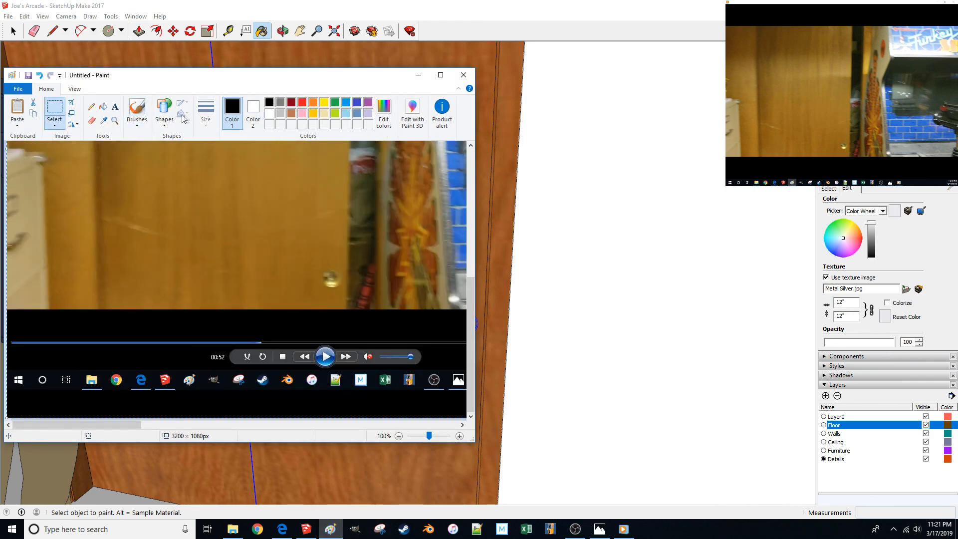
click(104, 120)
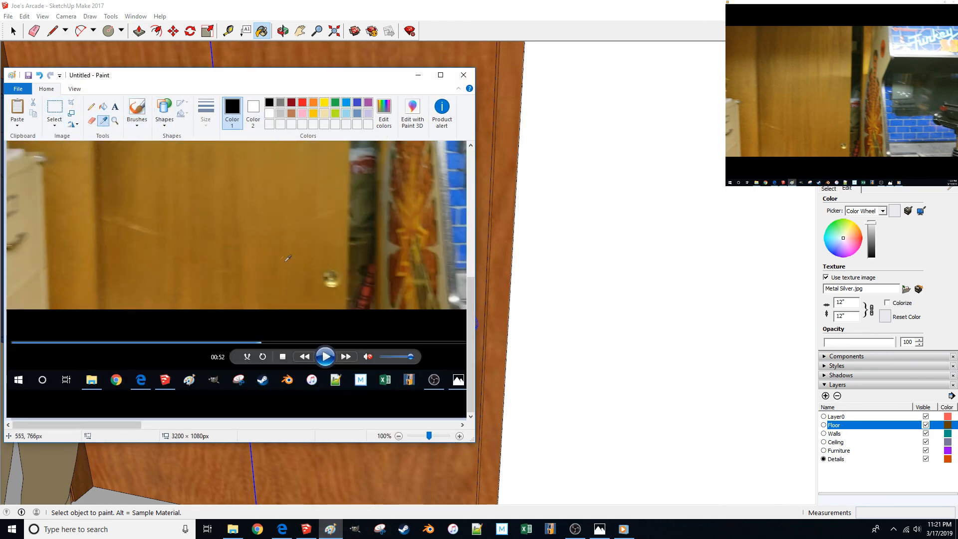
click(333, 281)
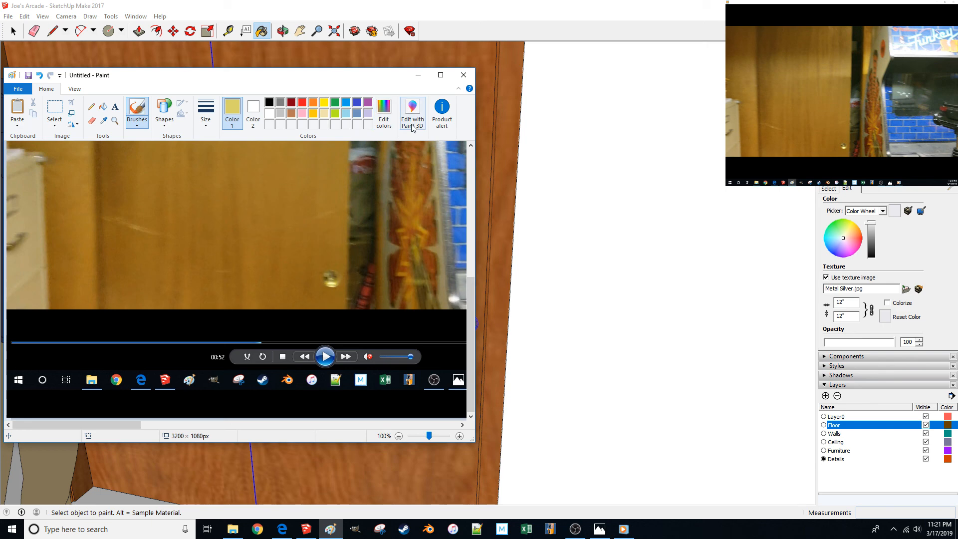
click(384, 112)
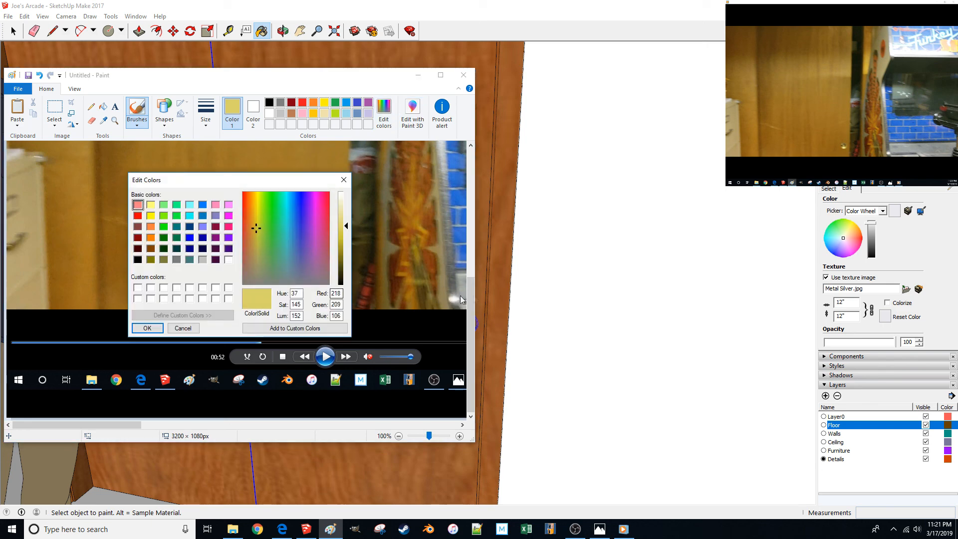
Back in SketchUp, switch the Brass material to RGB colour entry and set red 218, green 109 and blue 106.
click(891, 234)
click(882, 210)
click(855, 240)
double_click(898, 226)
text(218)
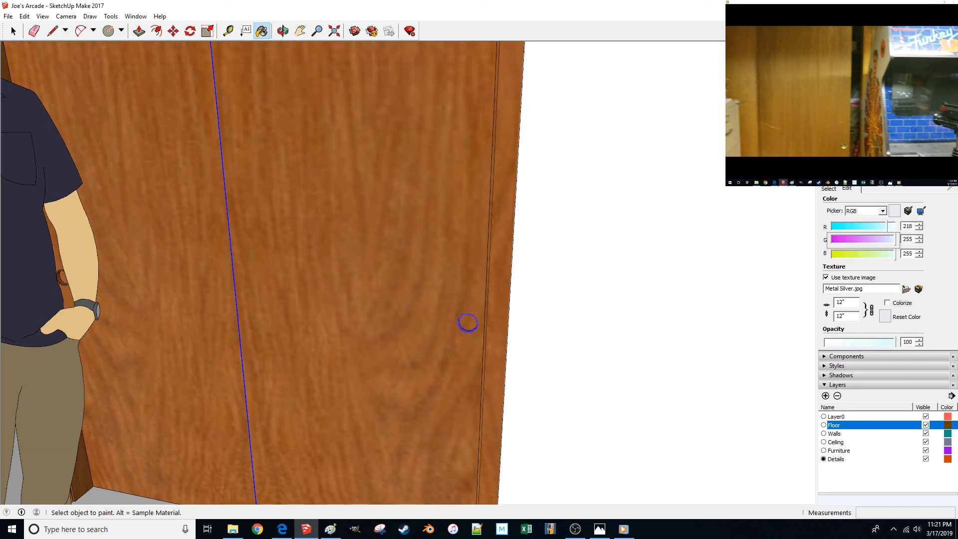
key(Tab)
text(109)
key(Tab)
text(206)
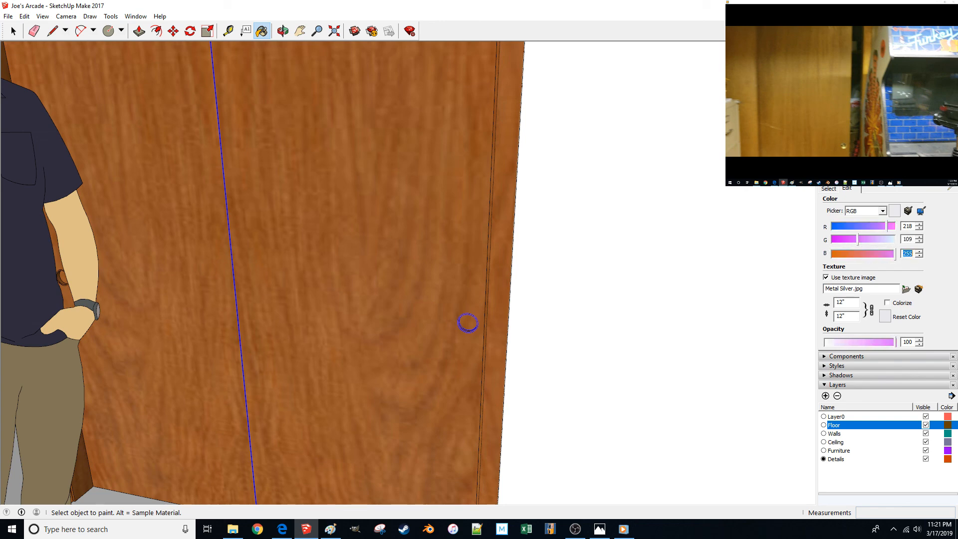
key(BackSpace)
key(BackSpace)
key(BackSpace)
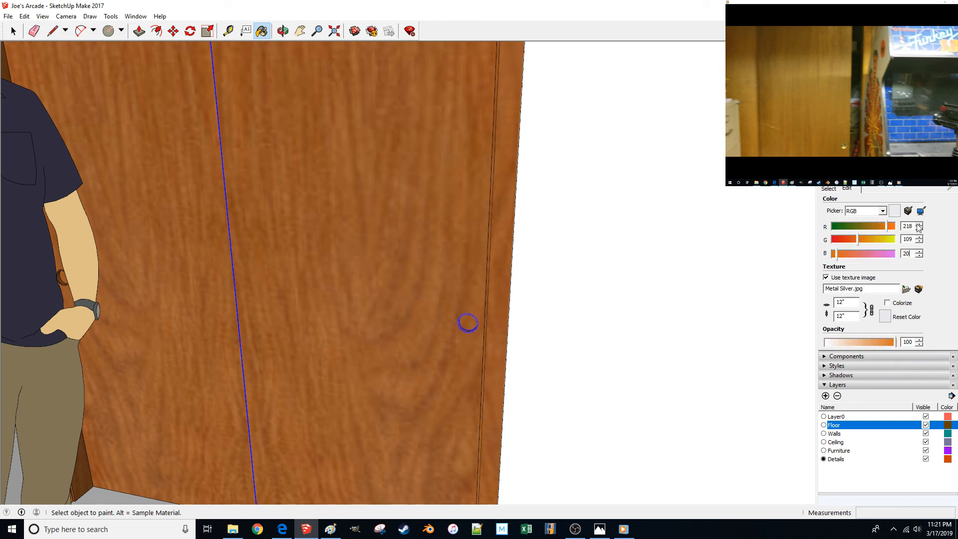
text(106)
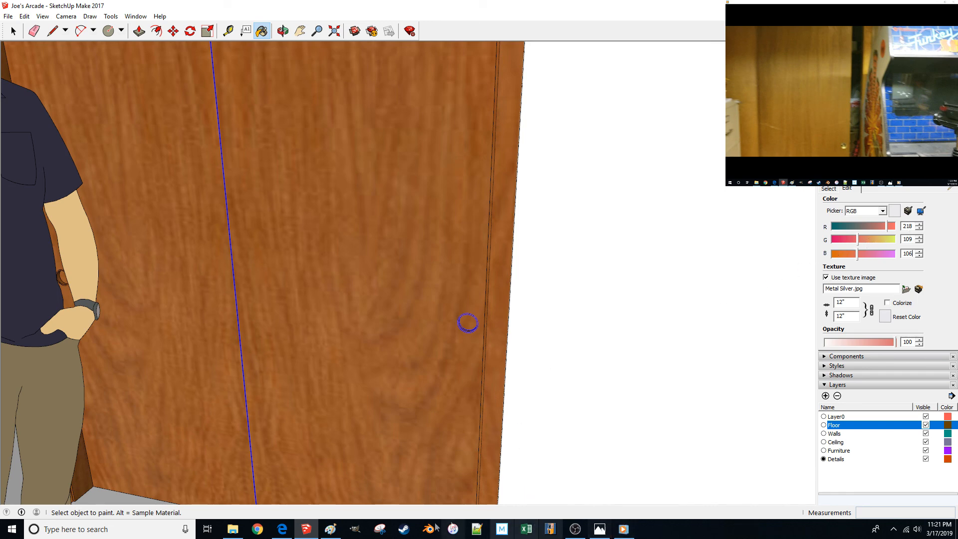
Recheck the sampled colour in Paint and correct the Brass material's green value to 209.
click(341, 531)
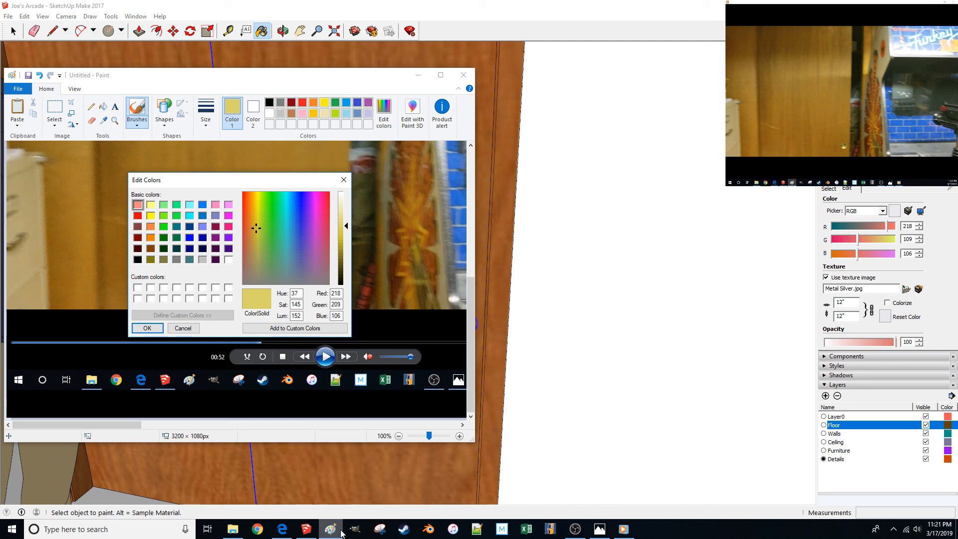
click(907, 240)
key(BackSpace)
text(2)
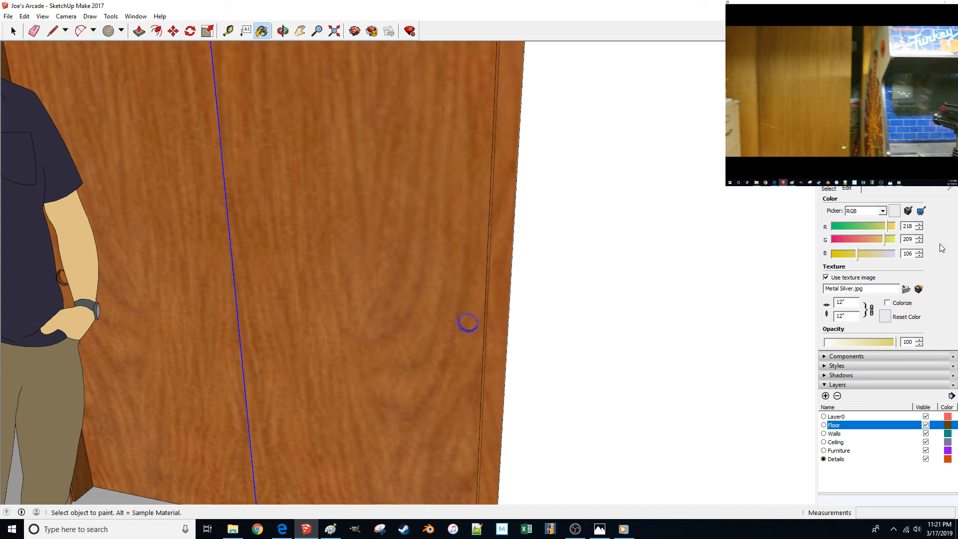
Open the right sliding panel for editing and paint its round door pull with the Brass material.
click(828, 189)
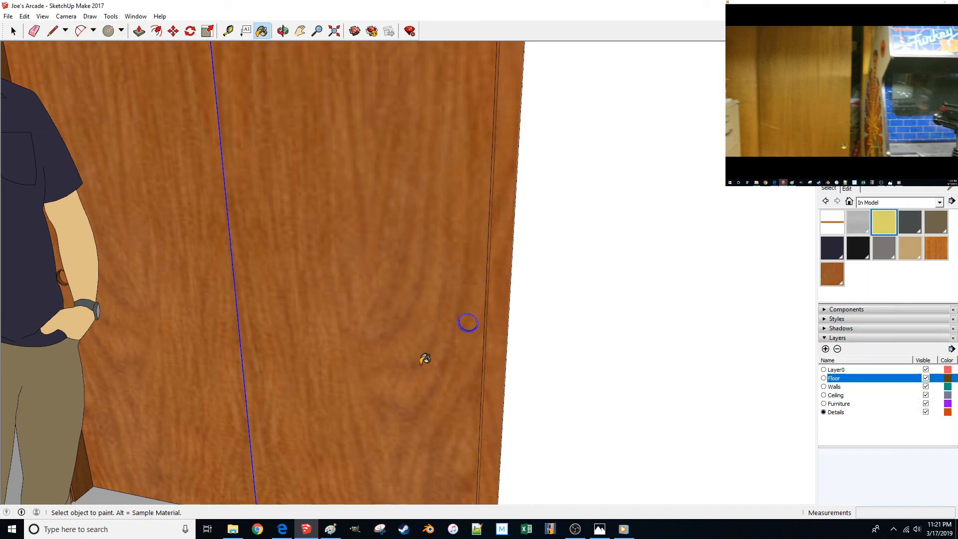
key(space)
scroll(409, 339, up, 5)
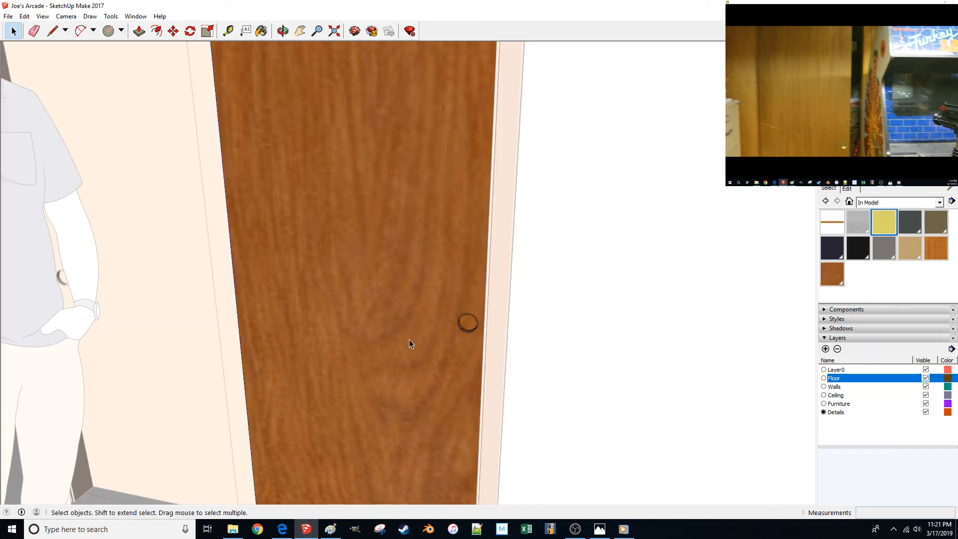
key(b)
click(602, 373)
Paint the left sliding panel's round door pull with the Brass material and finish editing the panels.
scroll(566, 371, down, 5)
scroll(494, 364, up, 5)
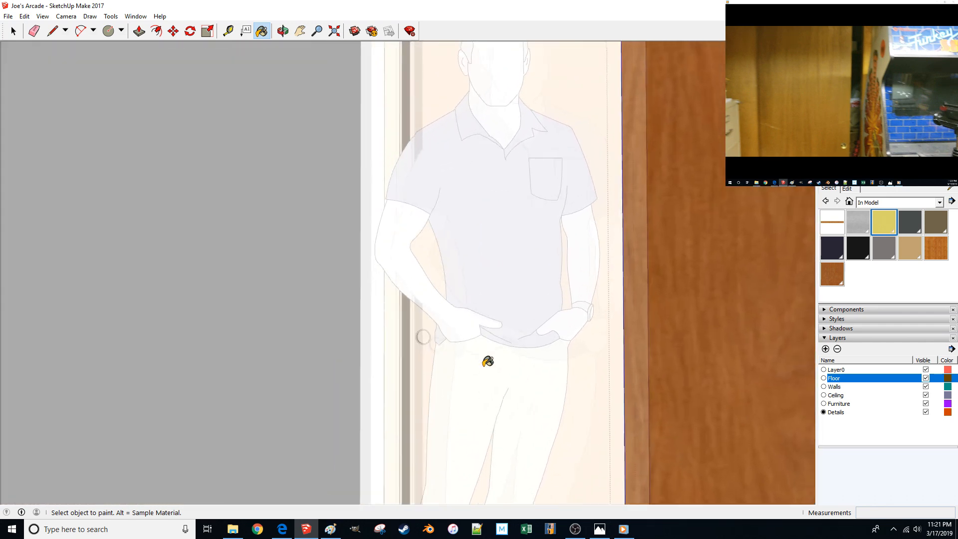
key(space)
scroll(543, 413, up, 1)
key(b)
click(557, 421)
key(space)
scroll(503, 356, down, 5)
scroll(503, 355, down, 4)
middle_drag(516, 106, 585, 271)
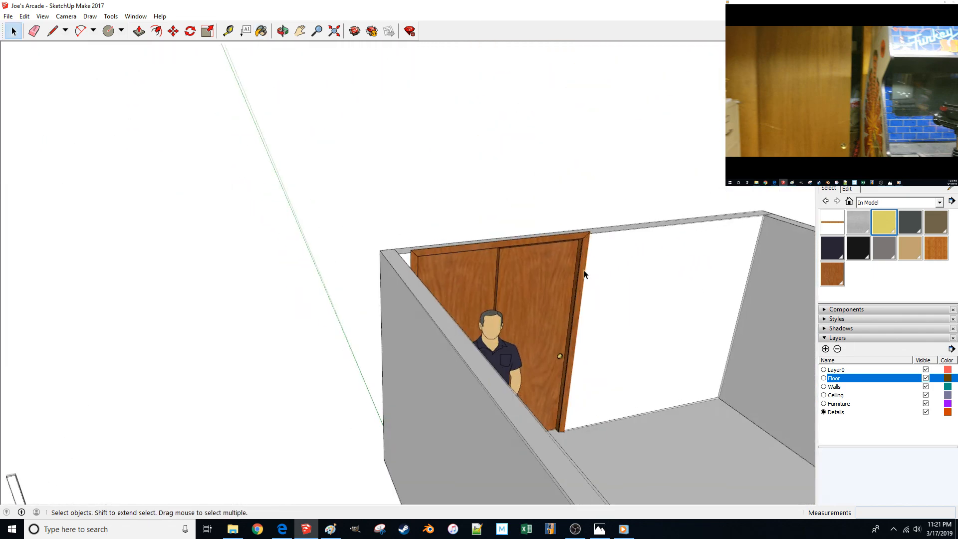